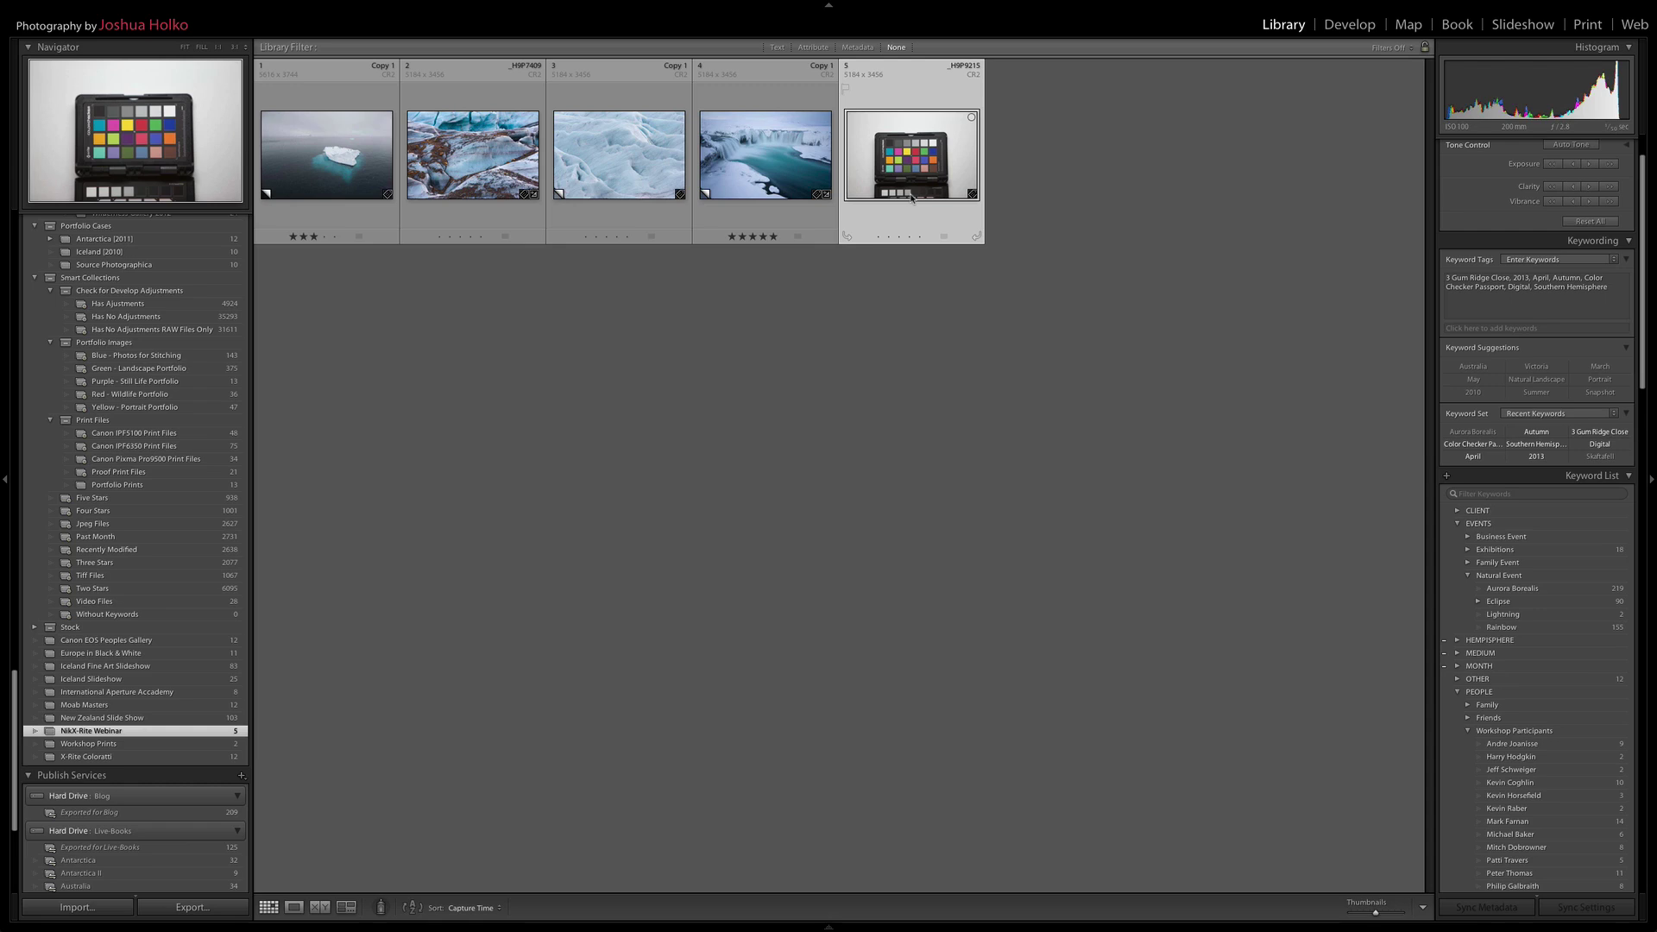
Inspect the ColorChecker photo enlarged, examining the color patches and the upper corner of the case, and return to the thumbnail grid
{"action": "double_click", "coordinate": [911, 198]}
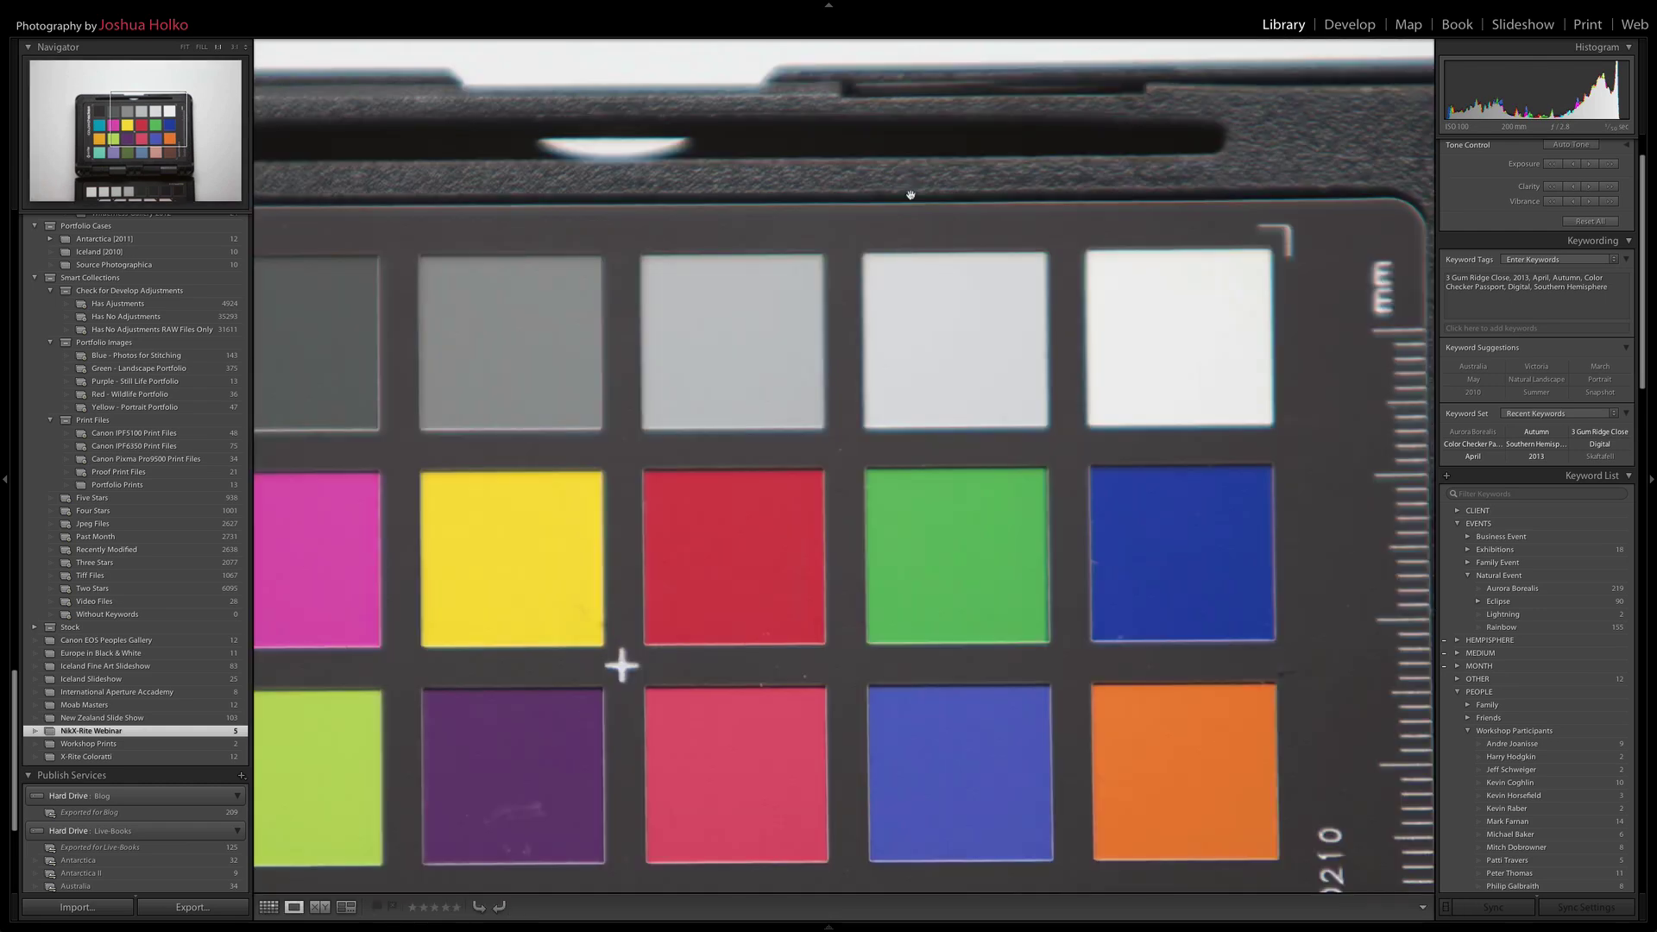
{"action": "left_click", "coordinate": [910, 195]}
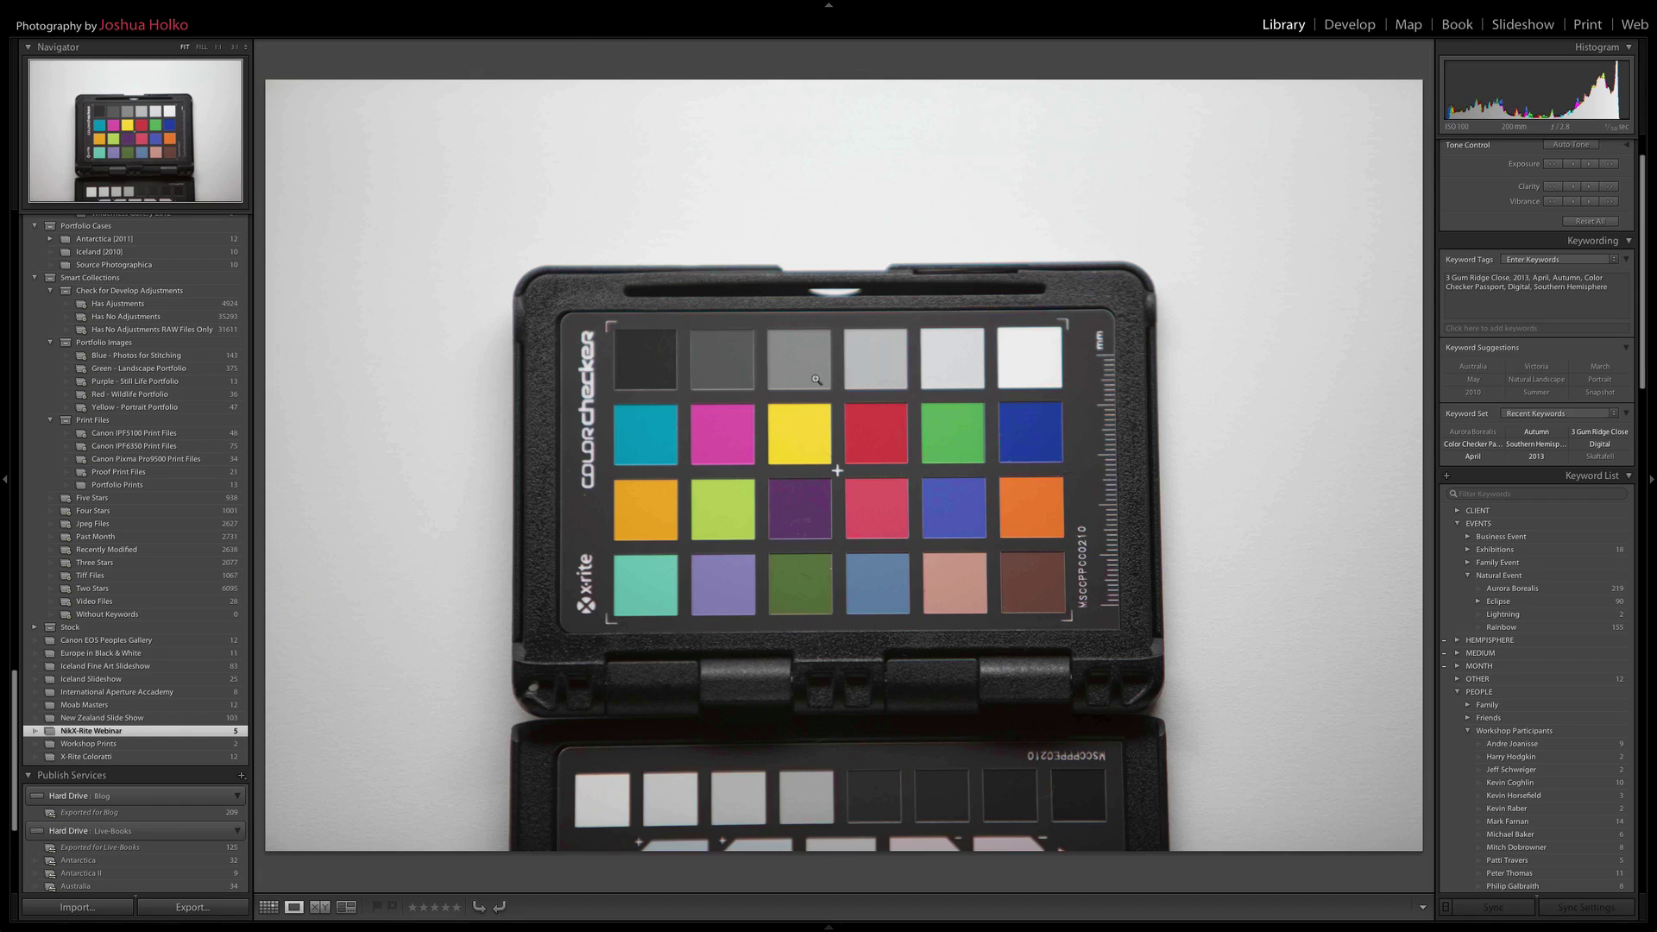
{"action": "left_click", "coordinate": [827, 423]}
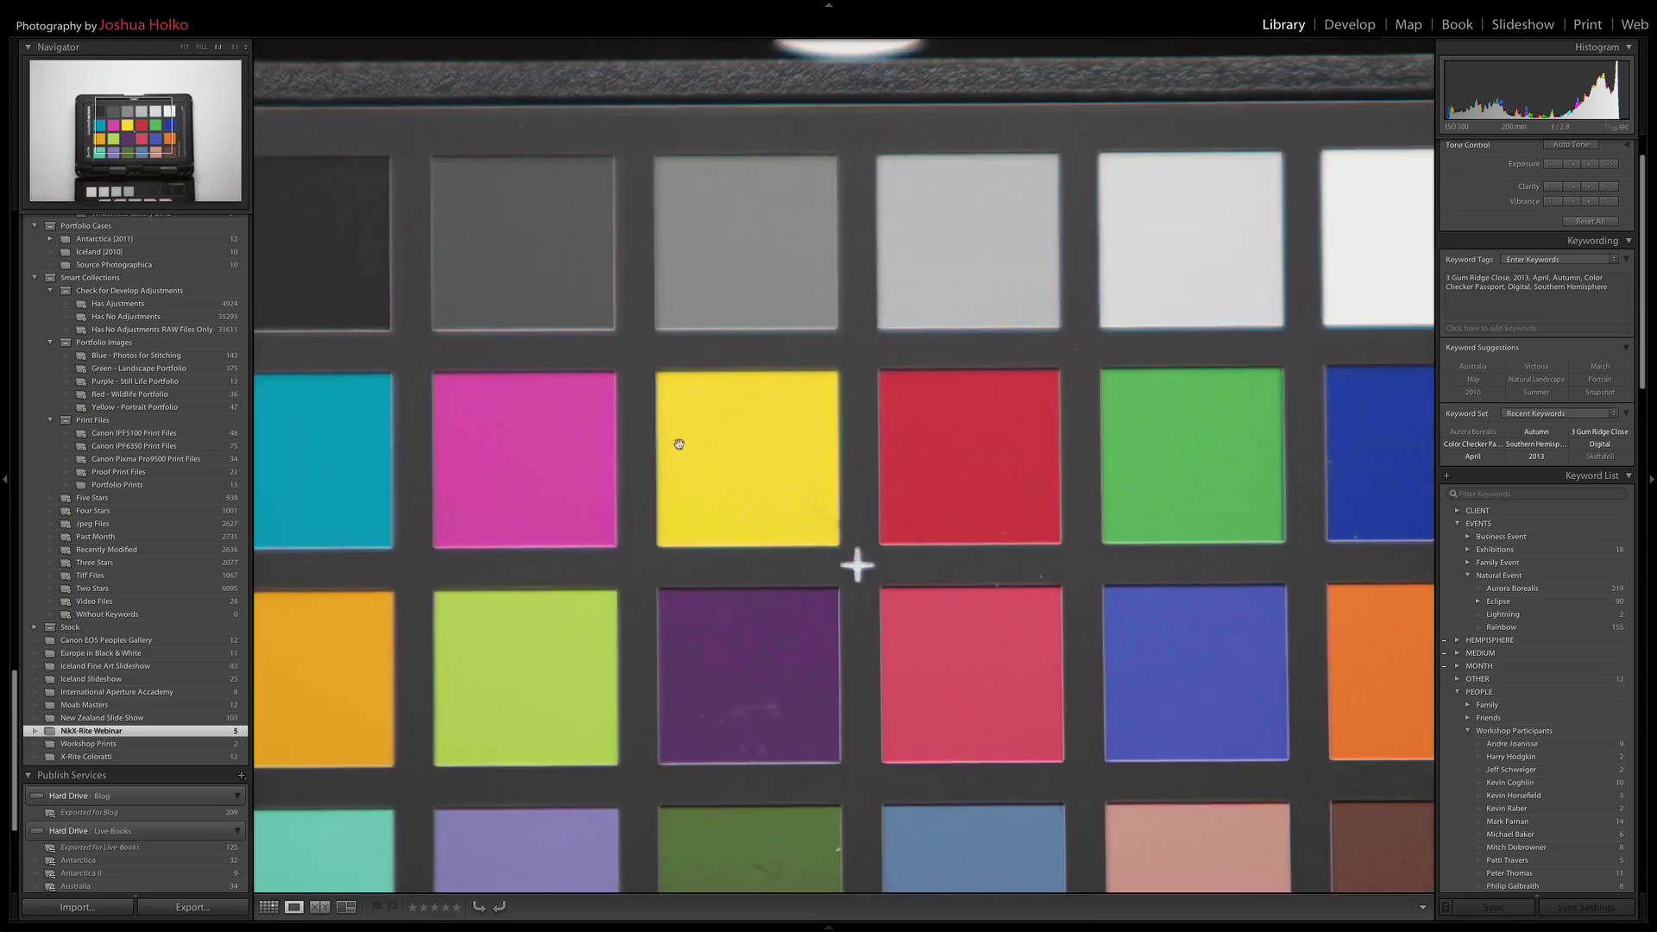
{"action": "left_click_drag", "start_coordinate": [679, 444], "coordinate": [1247, 780]}
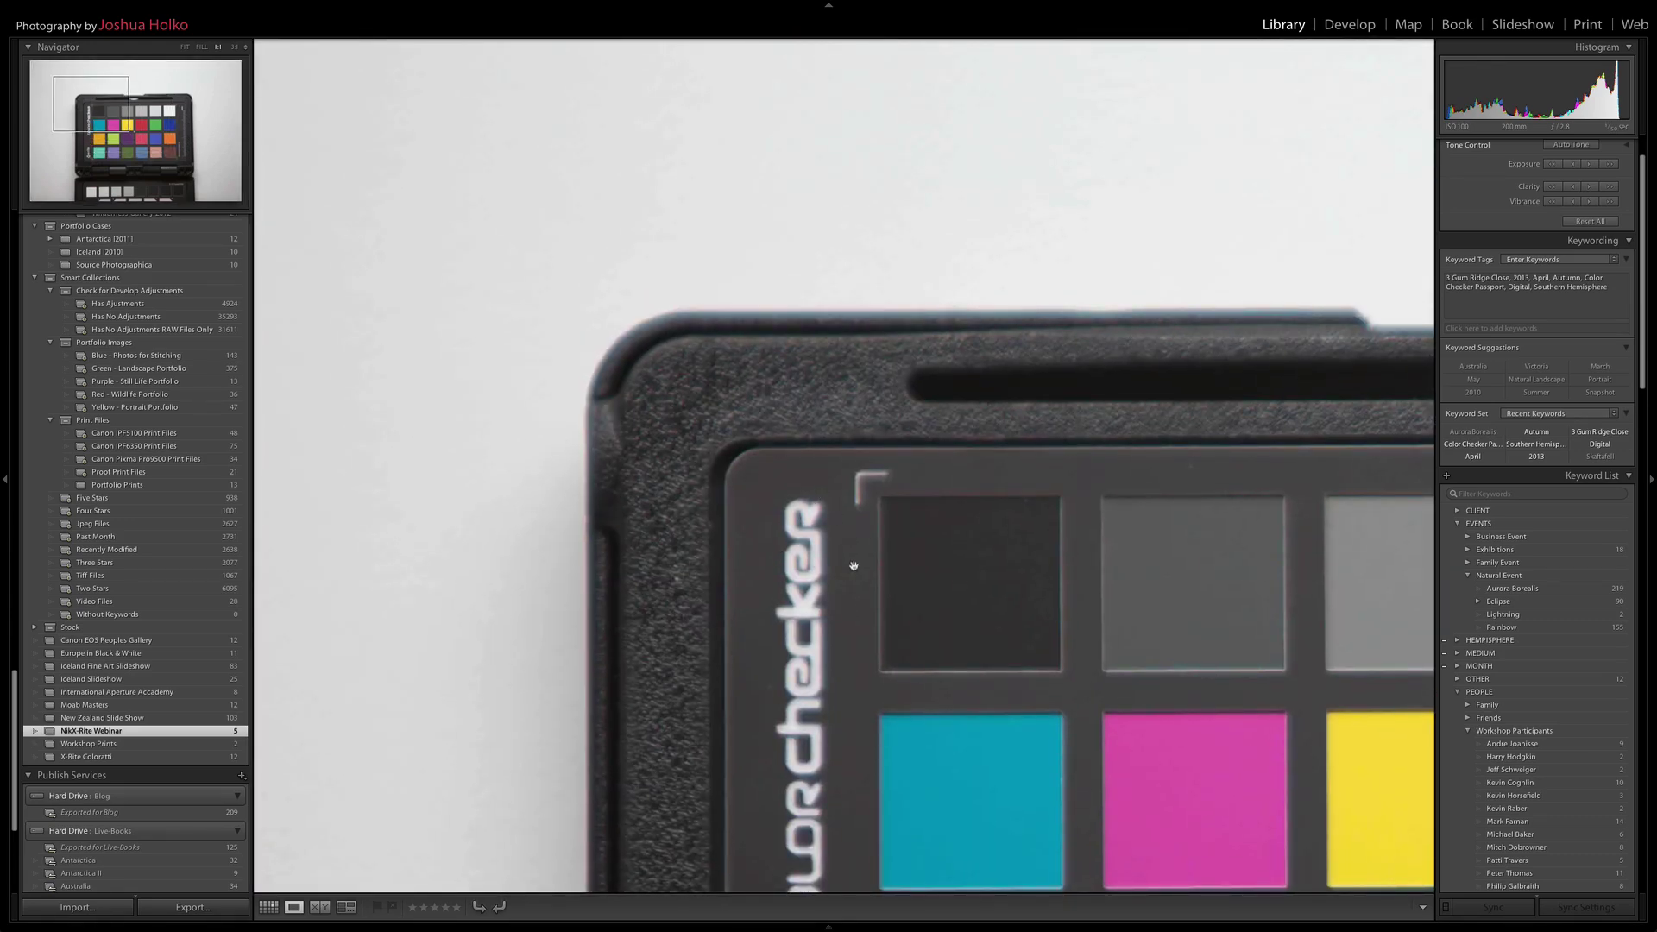
{"action": "left_click", "coordinate": [854, 565]}
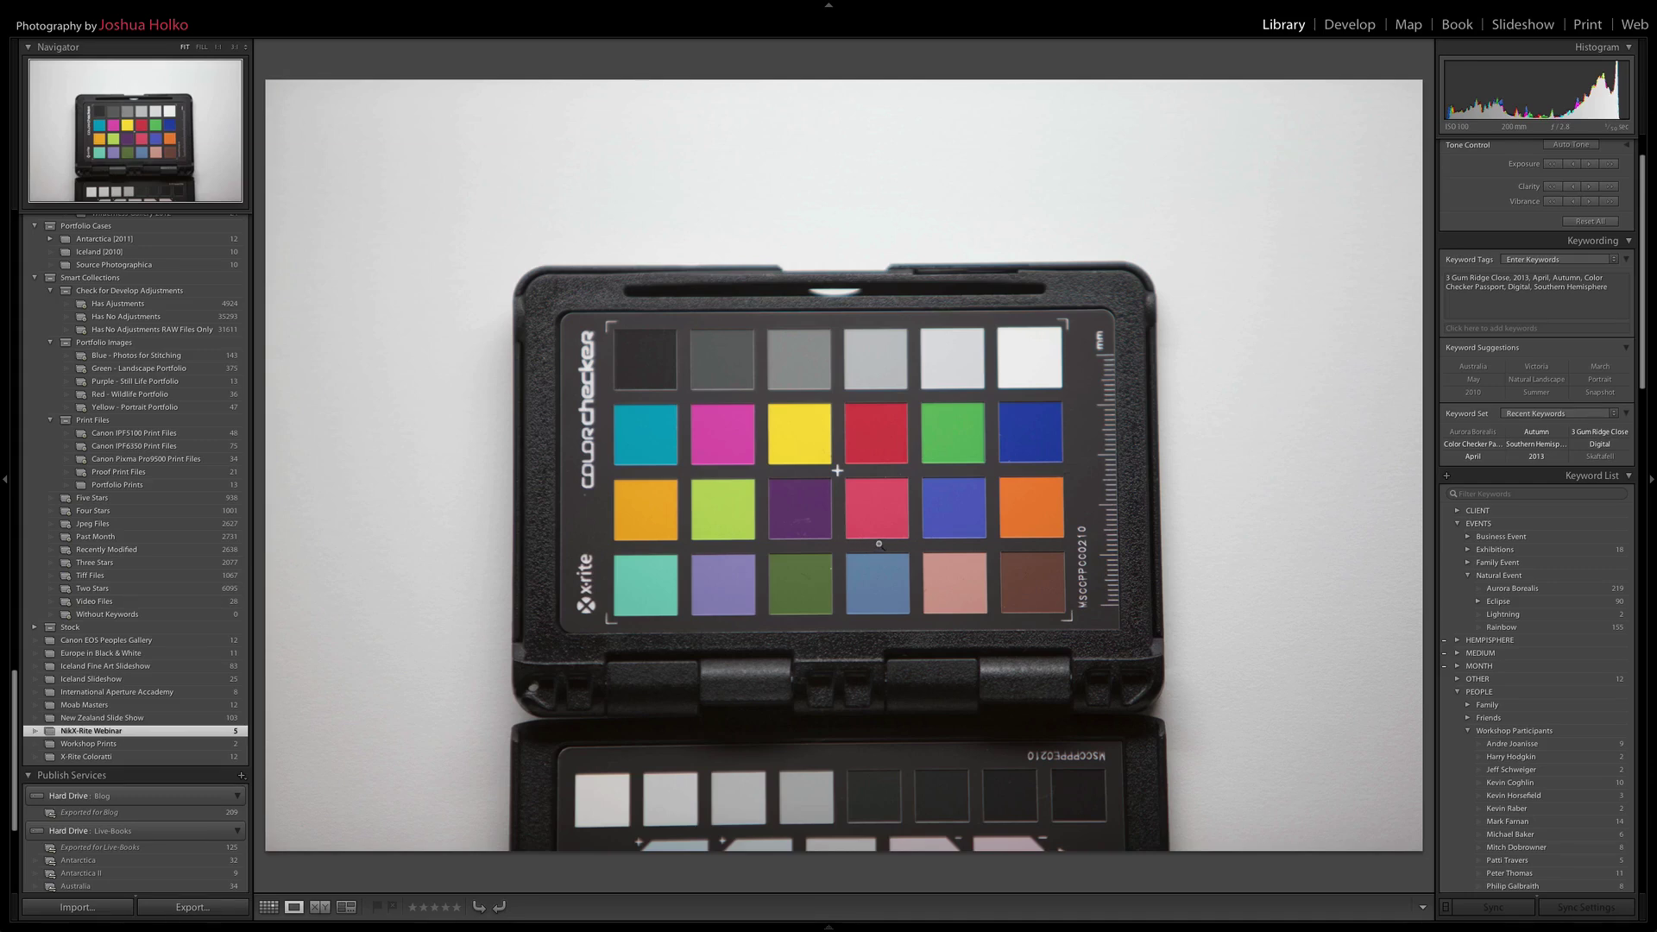
{"action": "key", "text": "g"}
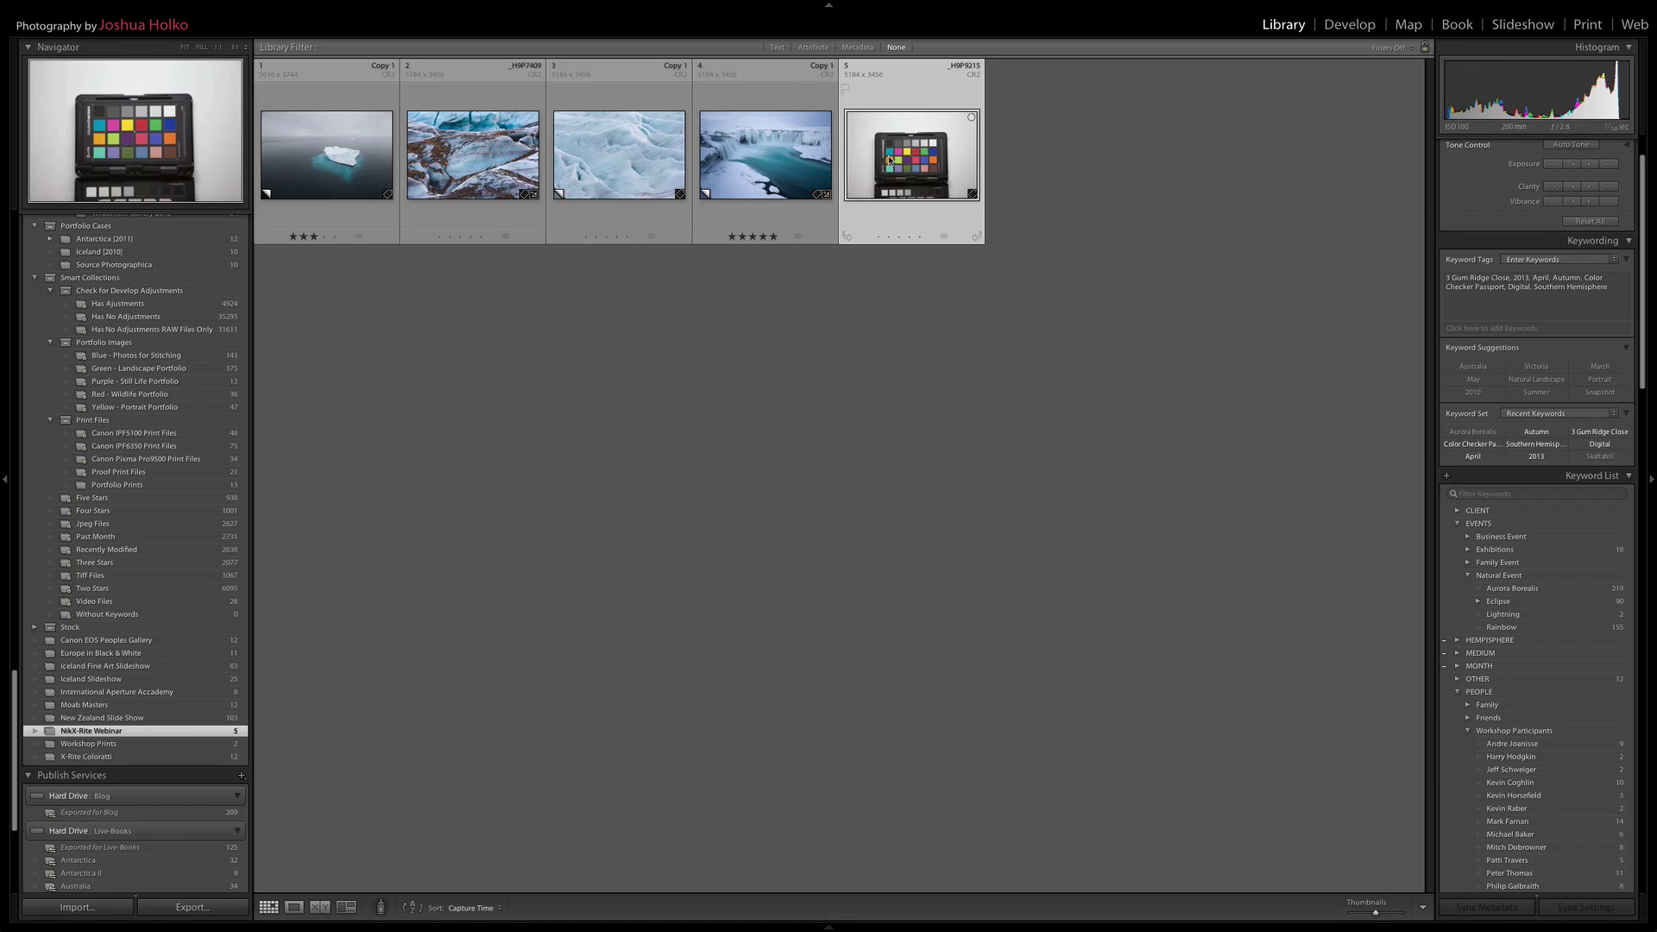
Try the Canon 1DX camera calibration profile on the ColorChecker photo and switch back to Adobe Standard
{"action": "key", "text": "d"}
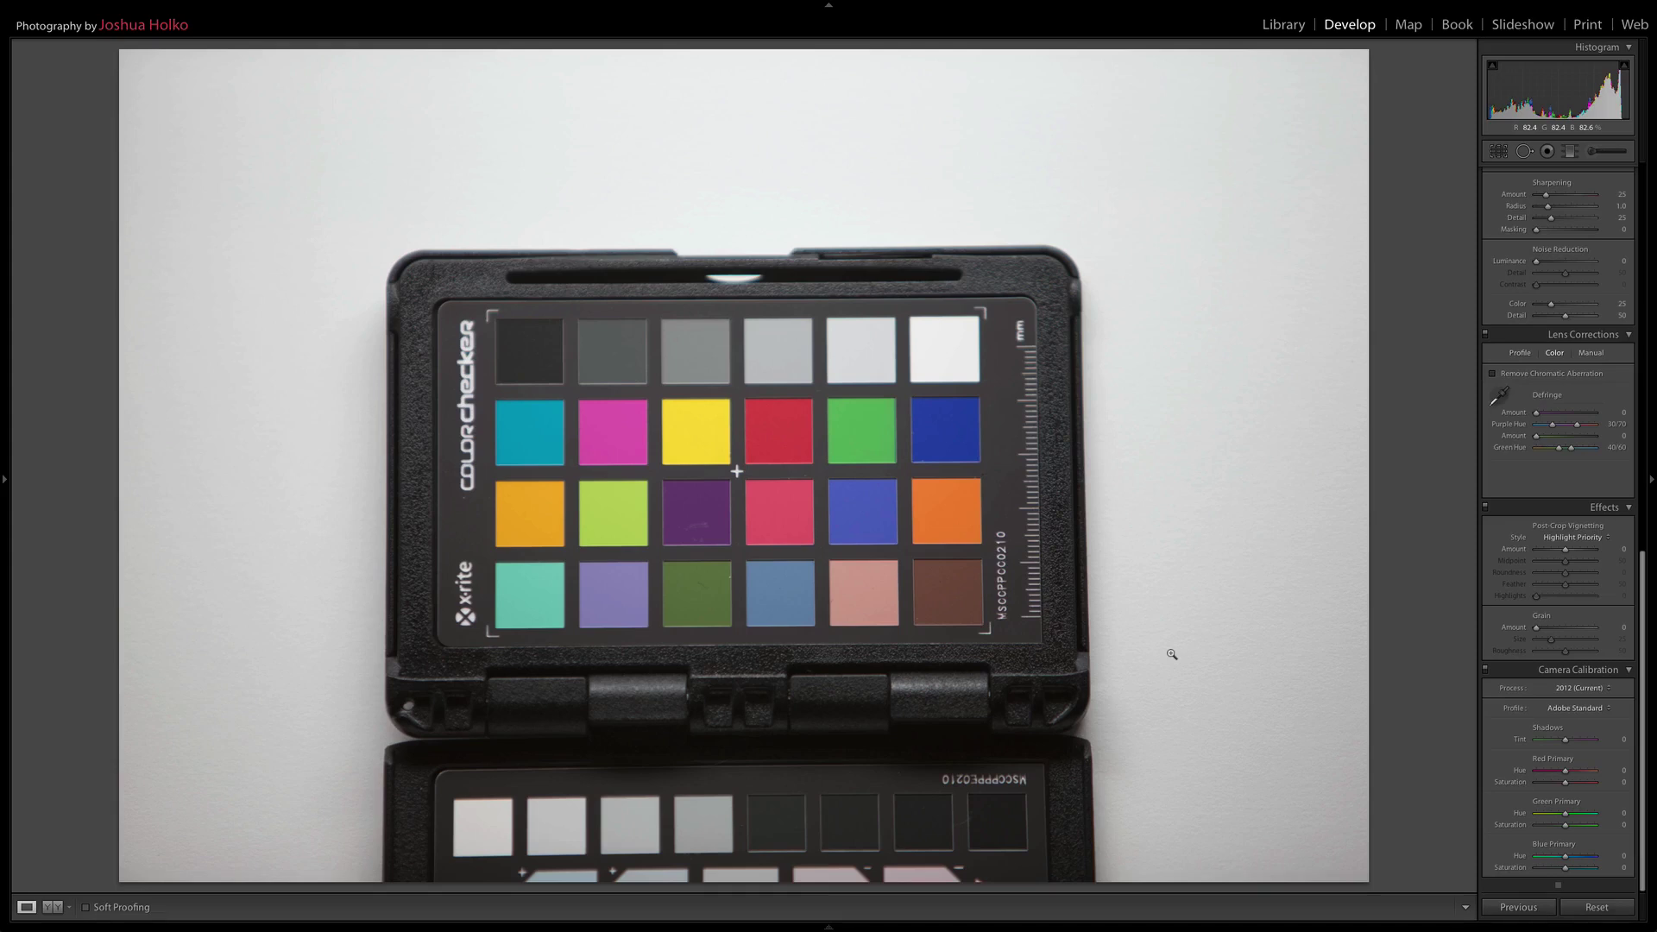
{"action": "left_click", "coordinate": [1564, 710]}
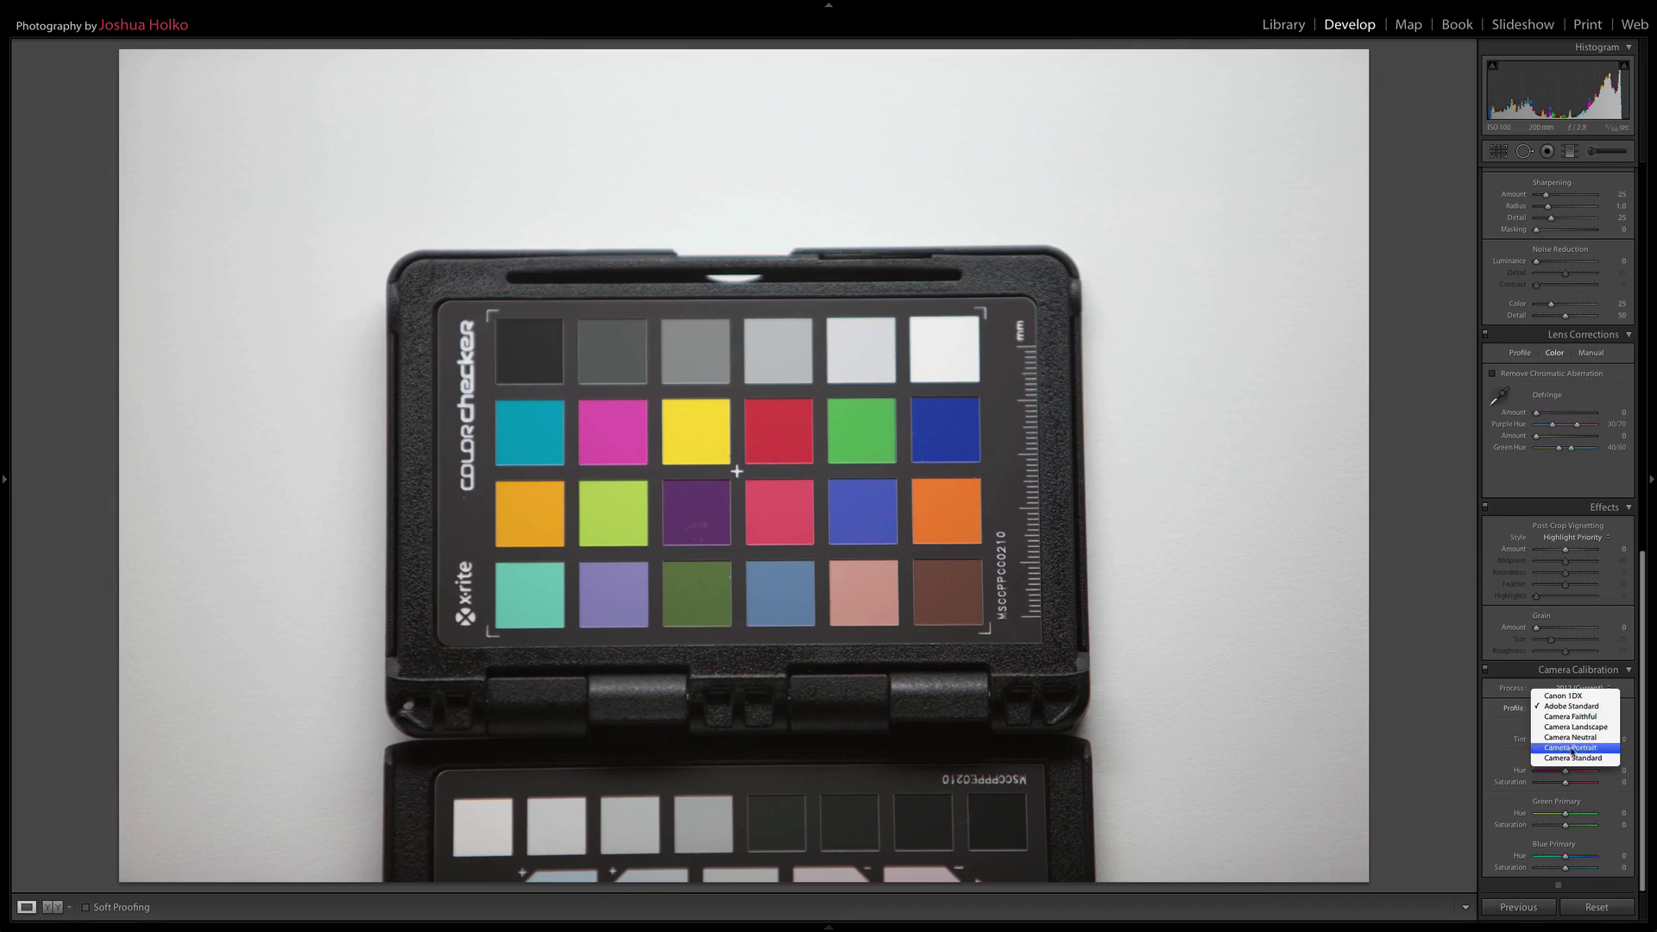
{"action": "left_click", "coordinate": [1564, 697]}
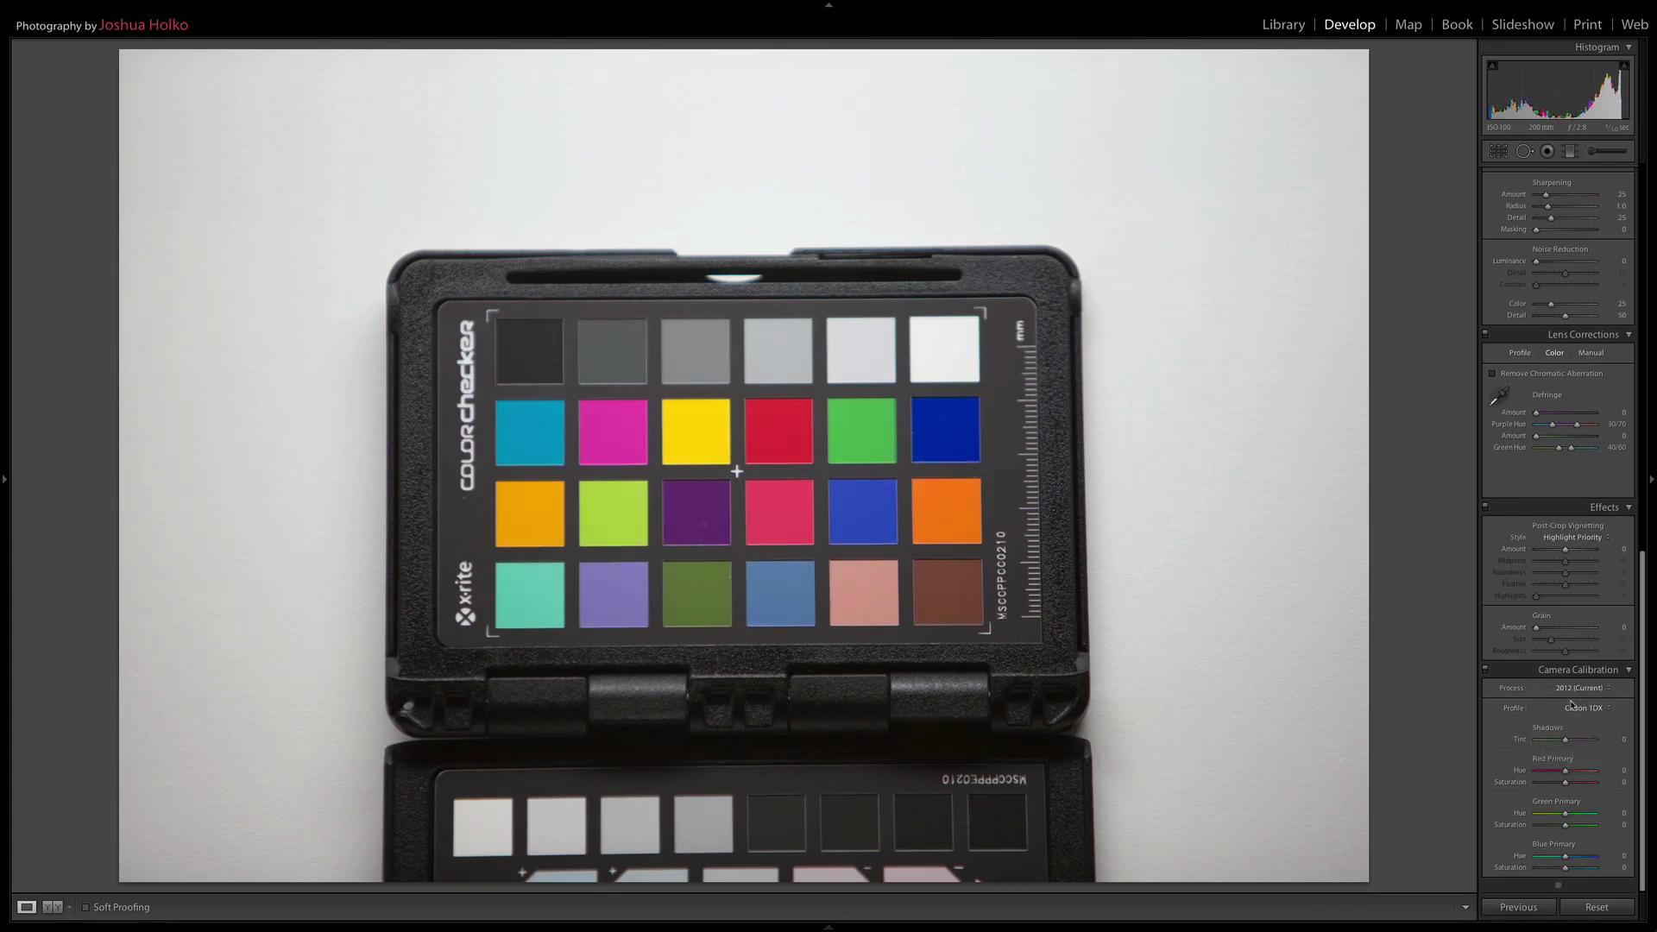
{"action": "left_click", "coordinate": [1563, 701]}
{"action": "left_click", "coordinate": [1567, 712]}
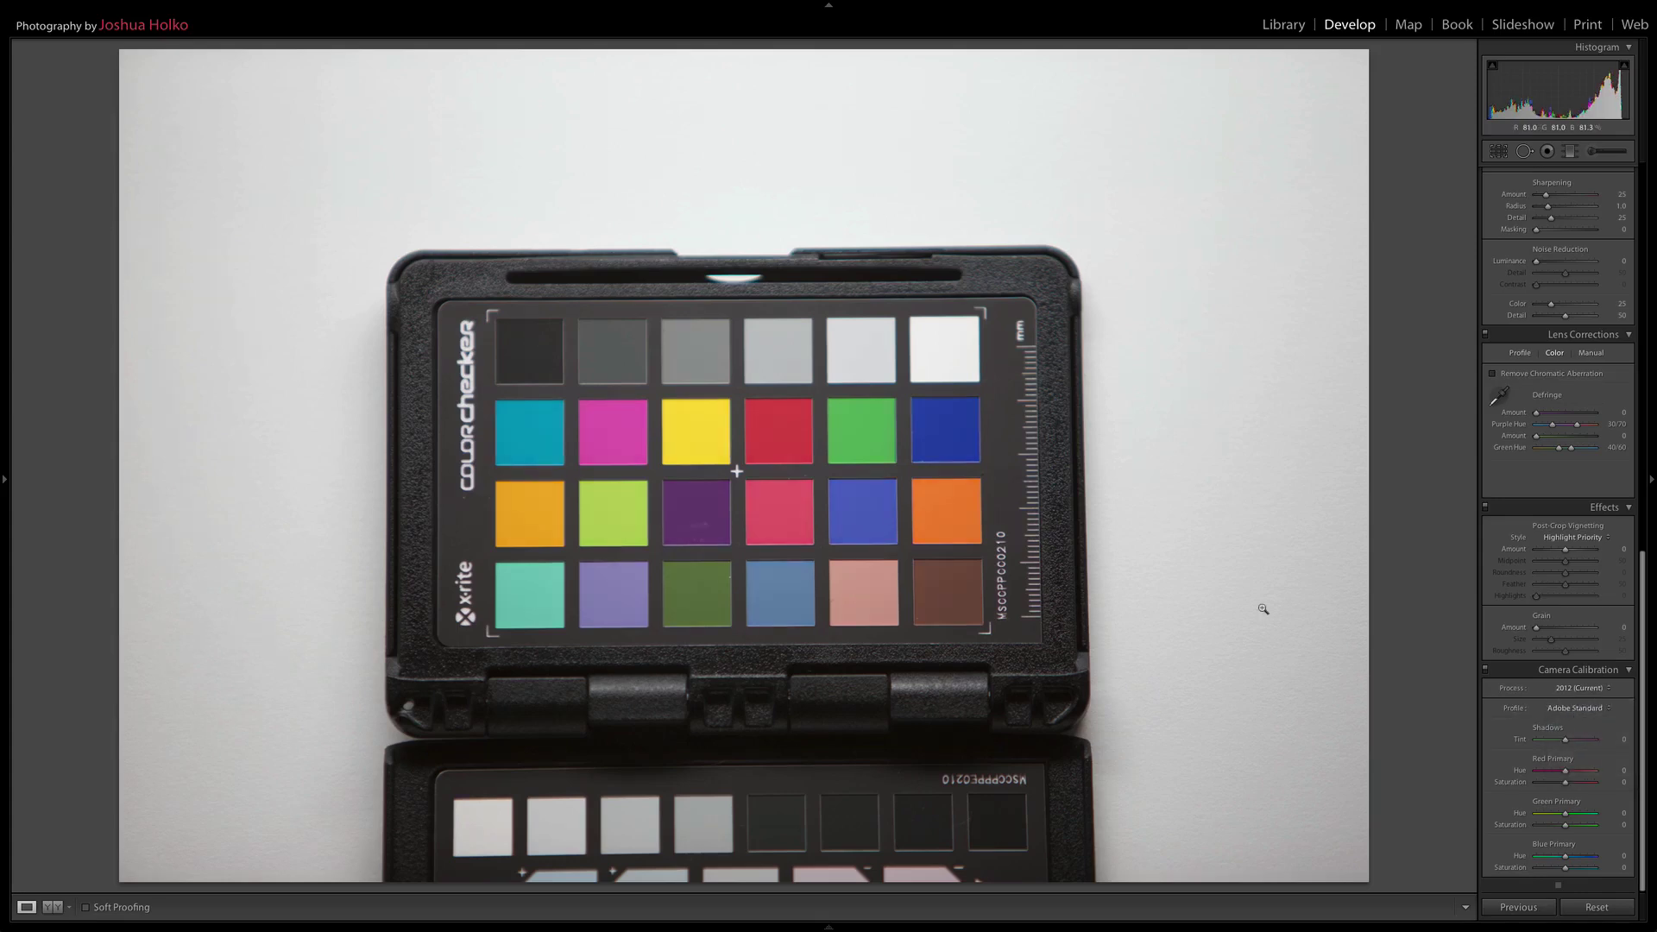
{"action": "key", "text": "g"}
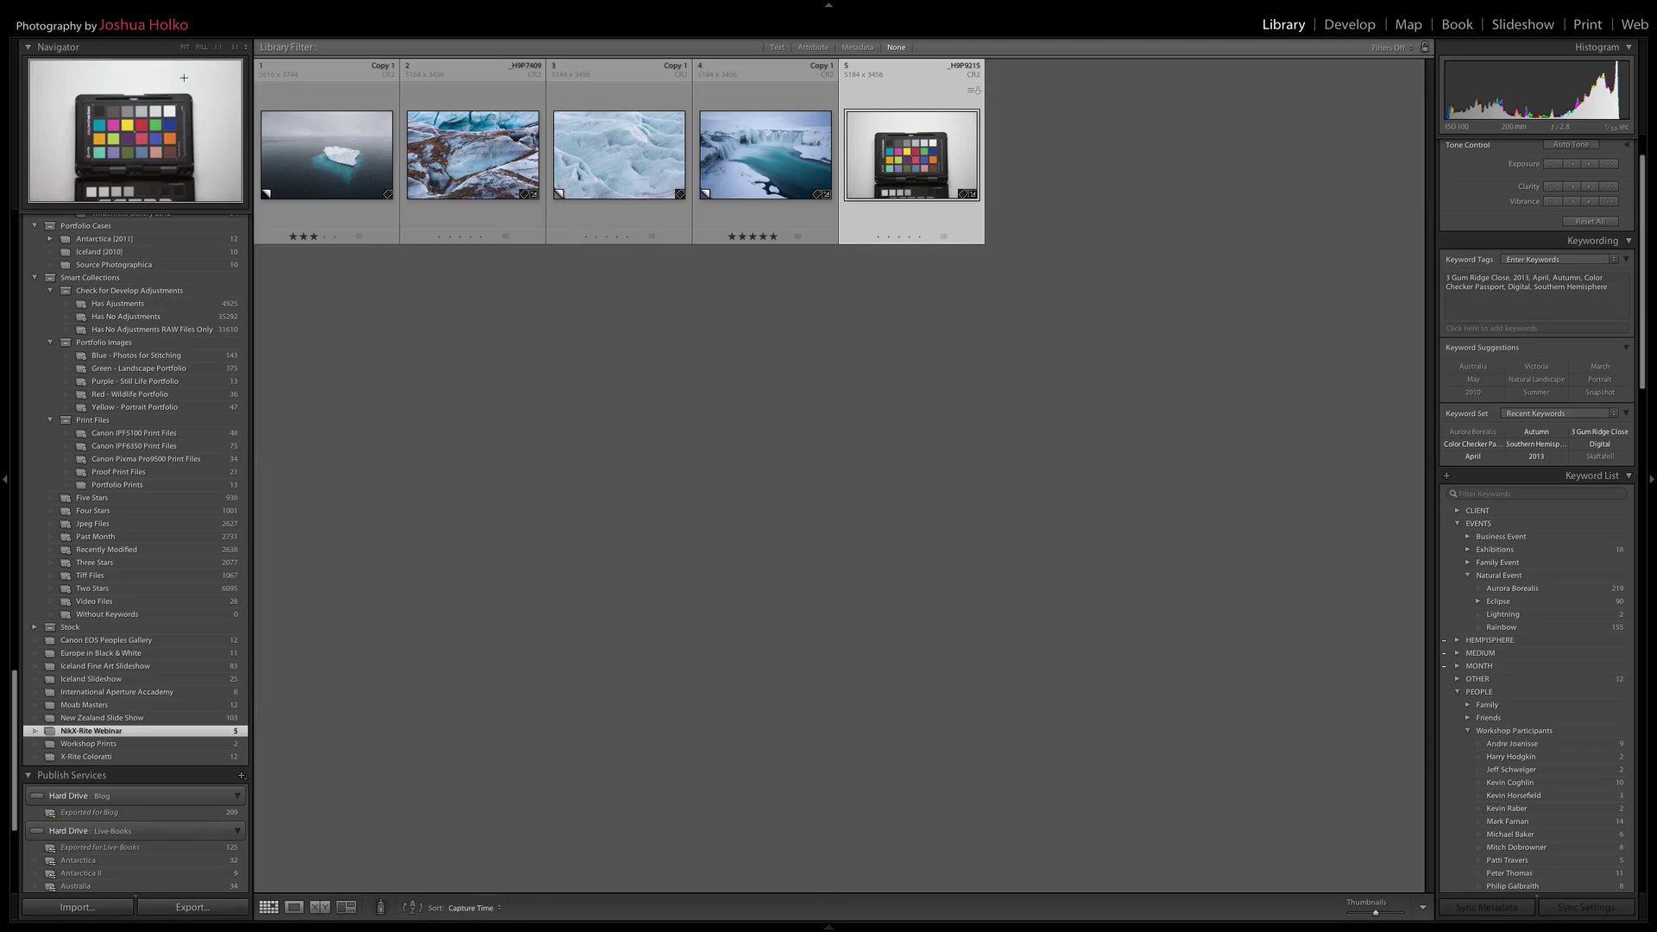
Set up an export of the ColorChecker photo to X-Rite Presets with the DNG profile name Canon 1DX
{"action": "left_click", "coordinate": [102, 8]}
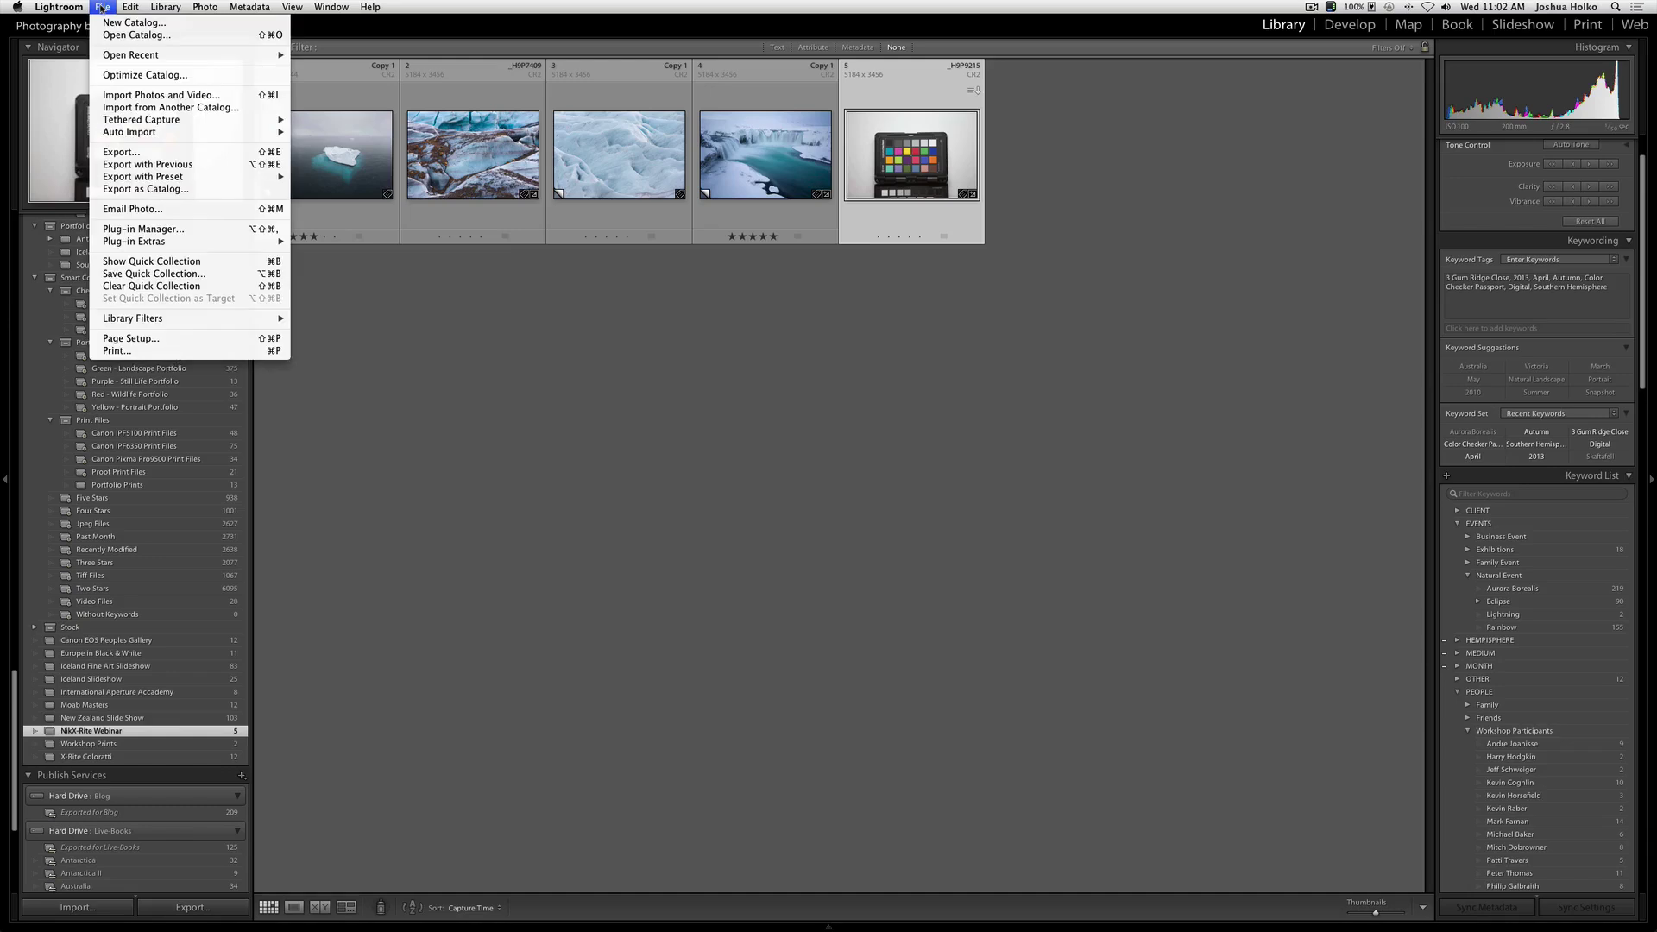
{"action": "left_click", "coordinate": [120, 152]}
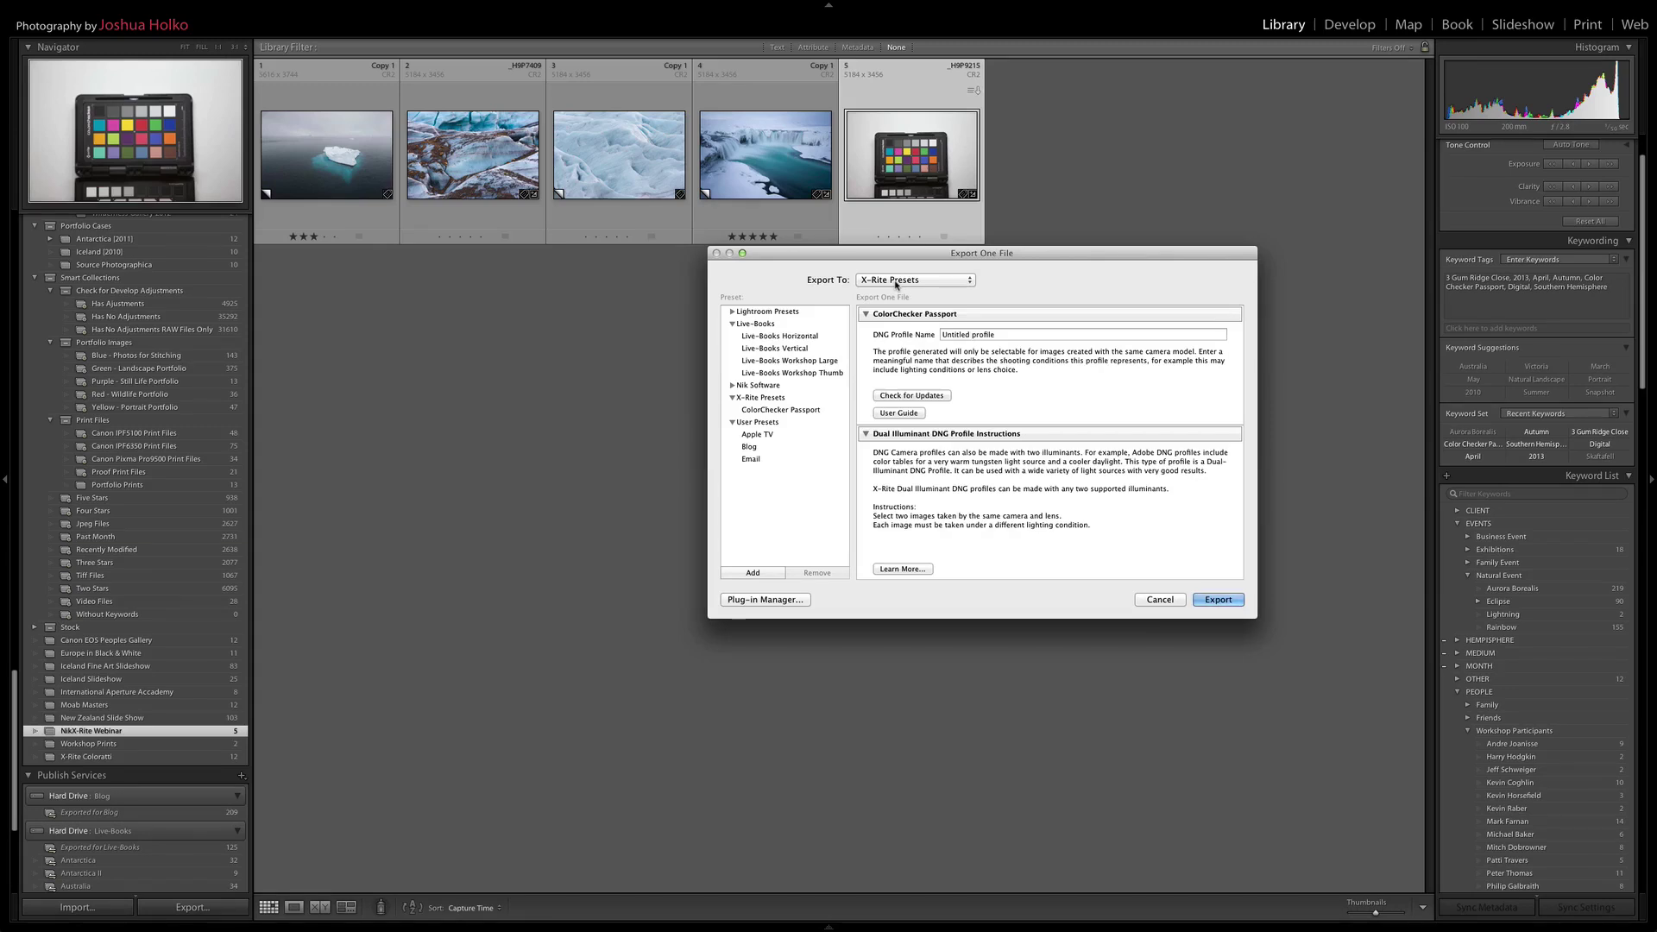
{"action": "left_click", "coordinate": [896, 281]}
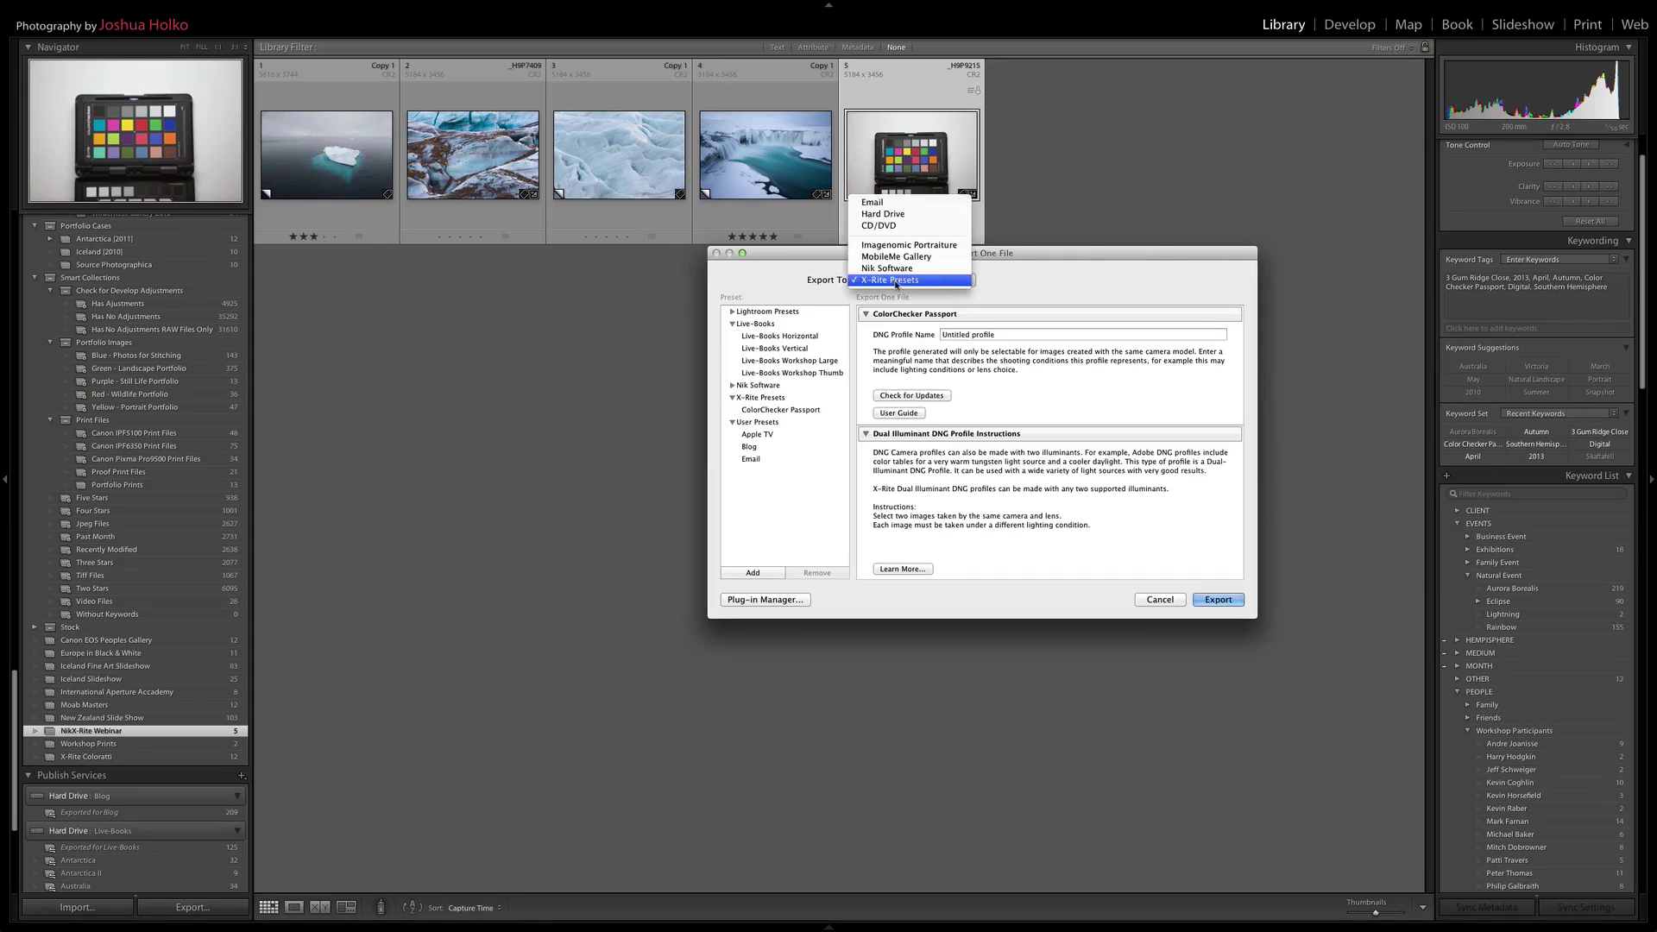
{"action": "left_click", "coordinate": [896, 280]}
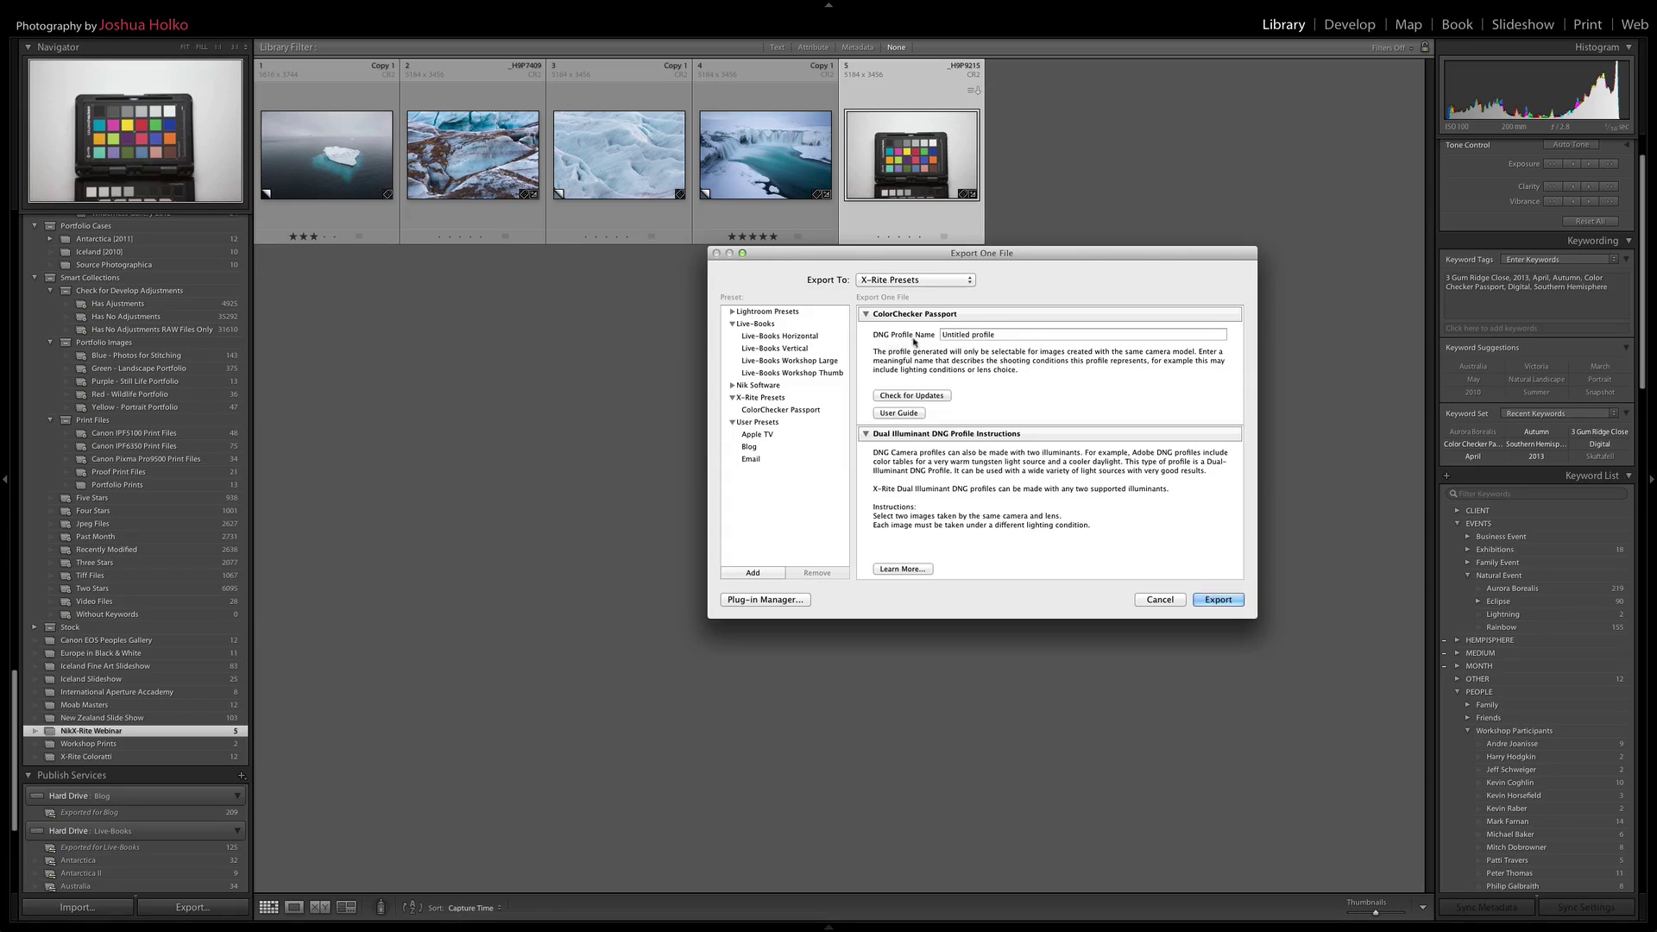
{"action": "key", "text": "Tab"}
{"action": "type", "text": "Ca"}
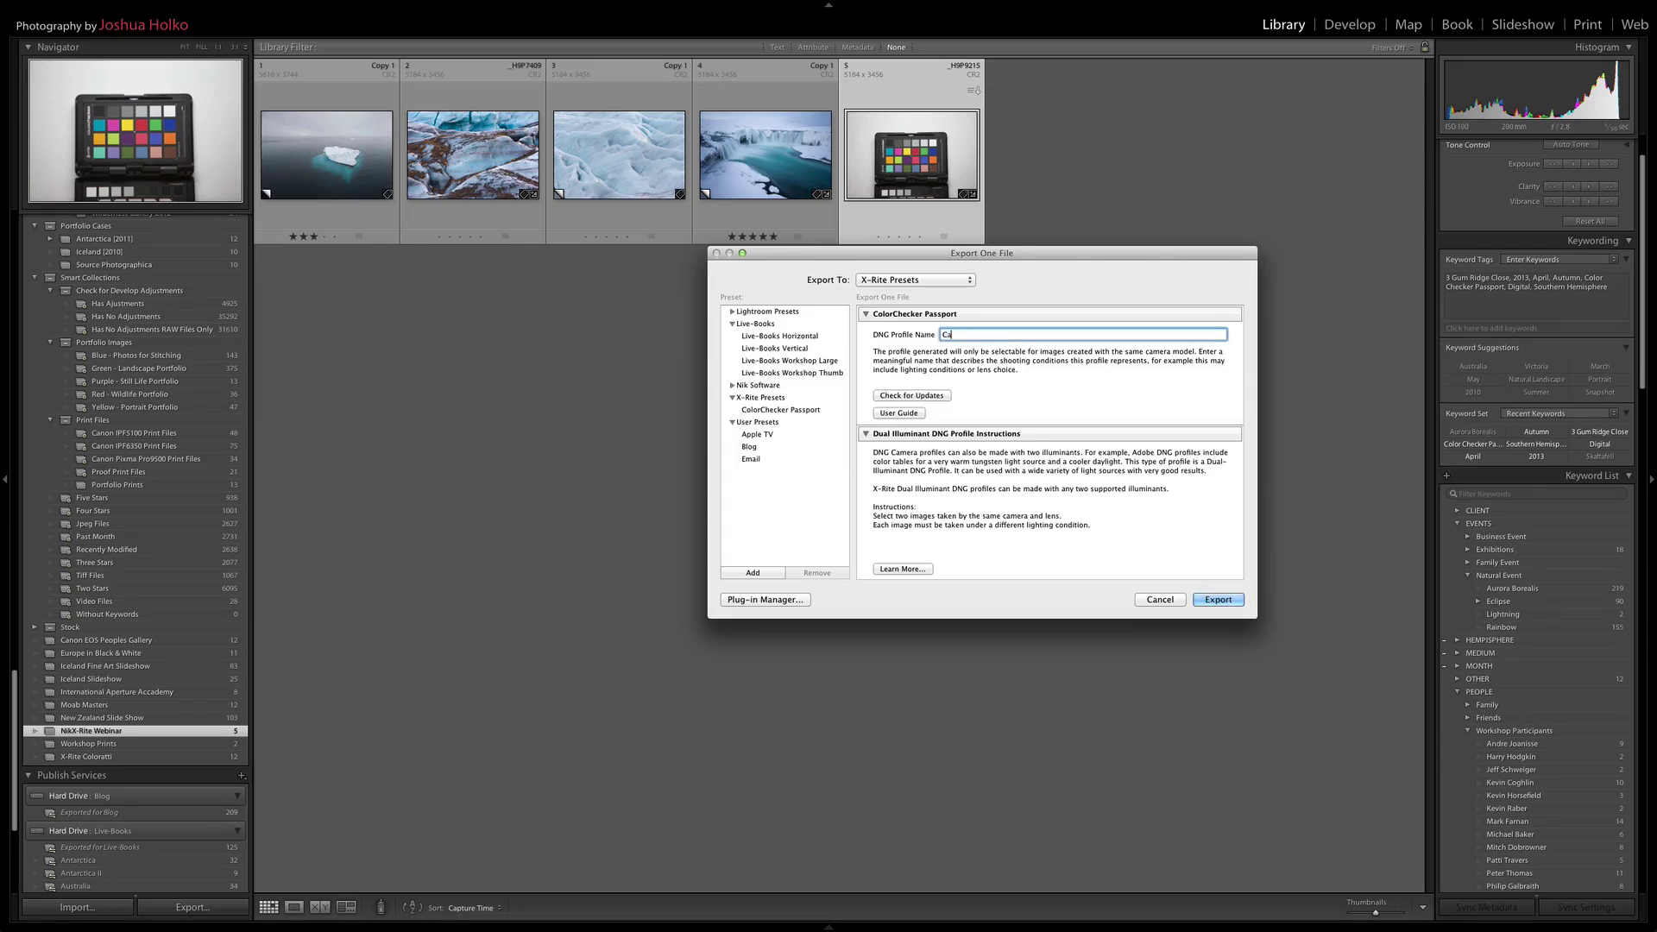
{"action": "type", "text": "non 1DX"}
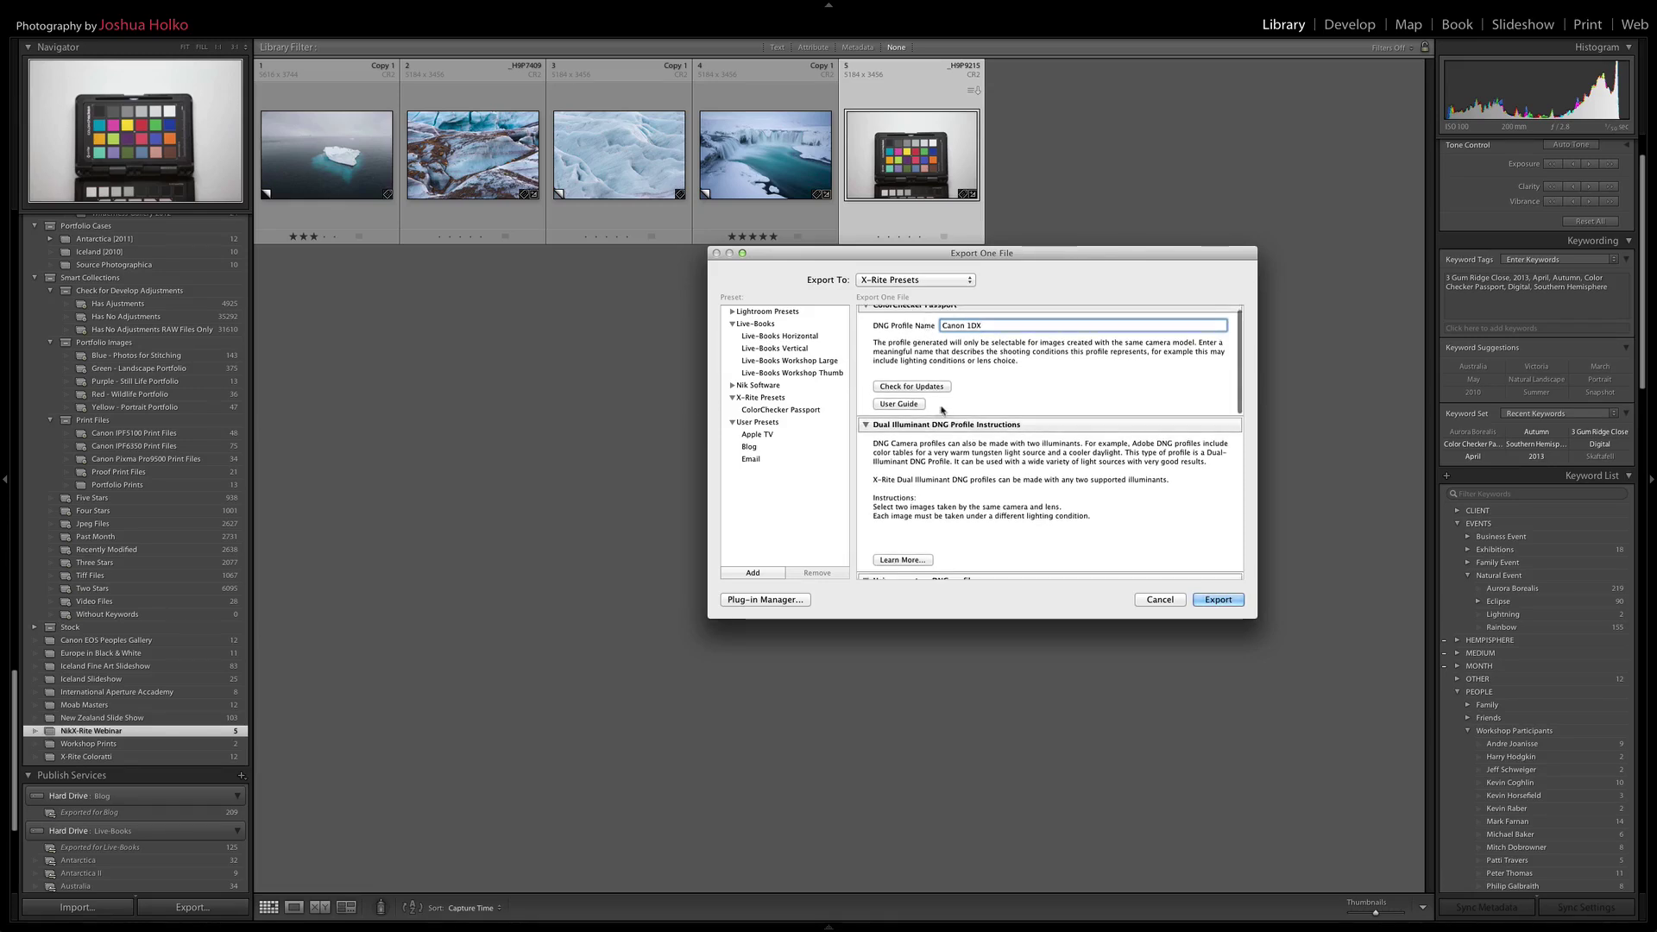
Review the dual illuminant instructions, custom DNG profile notes and display calibration status in the export settings, and cancel the export
{"action": "scroll", "coordinate": [947, 410], "scroll_direction": "down", "scroll_amount": 2}
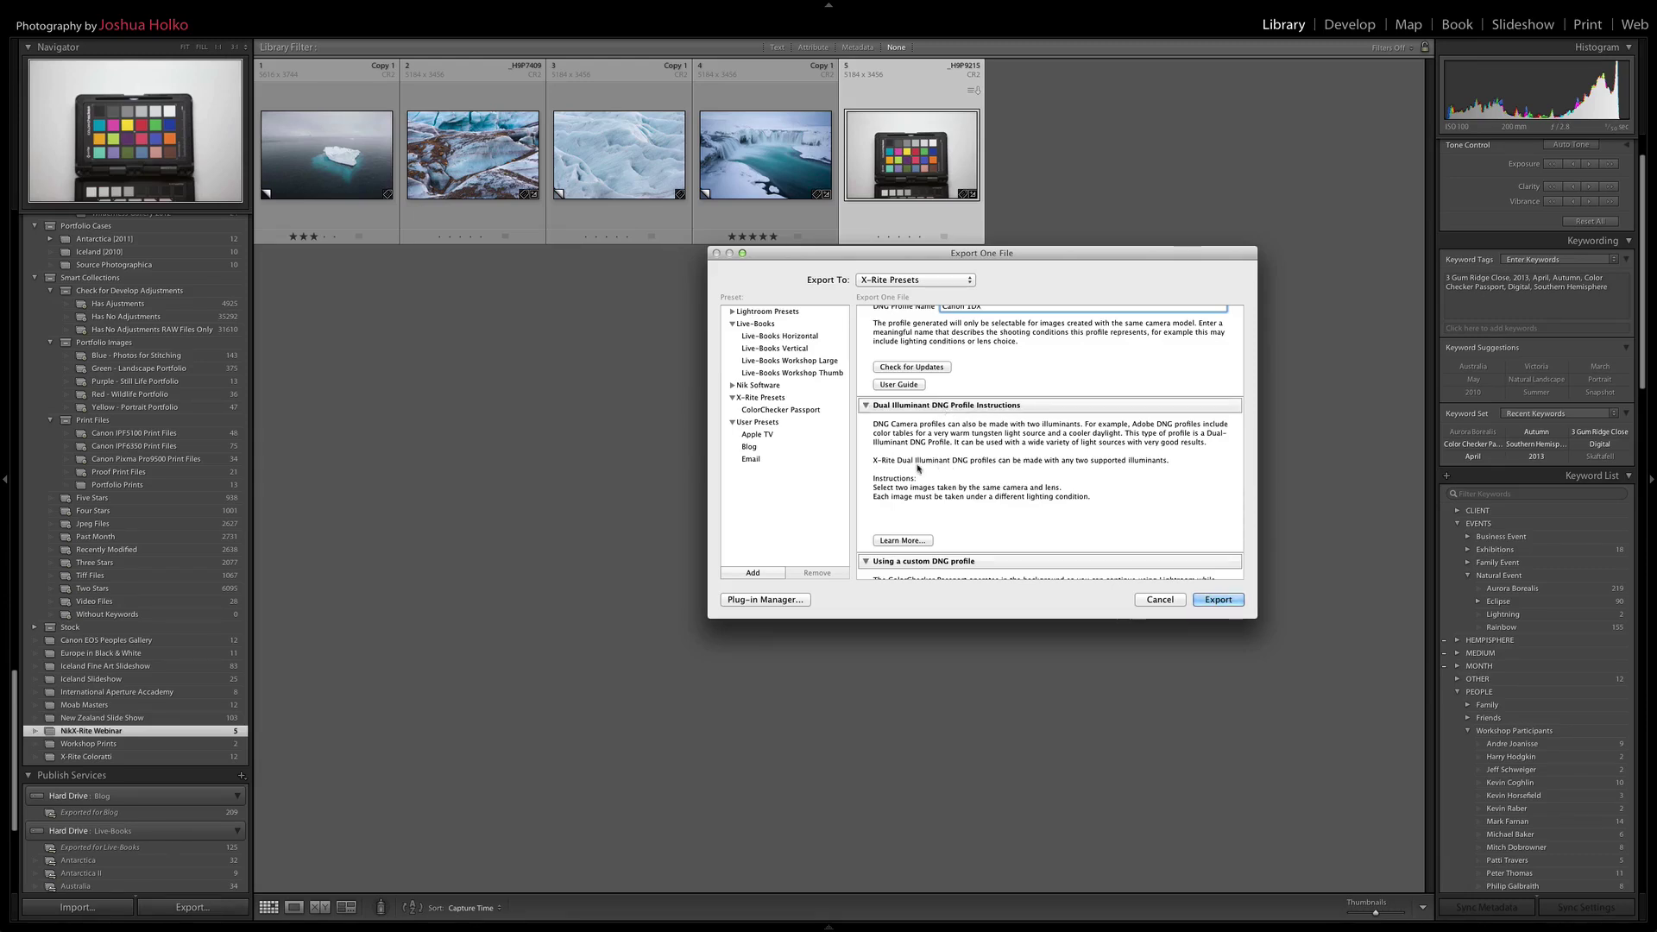
{"action": "scroll", "coordinate": [956, 465], "scroll_direction": "down", "scroll_amount": 3}
{"action": "scroll", "coordinate": [960, 459], "scroll_direction": "down", "scroll_amount": 8}
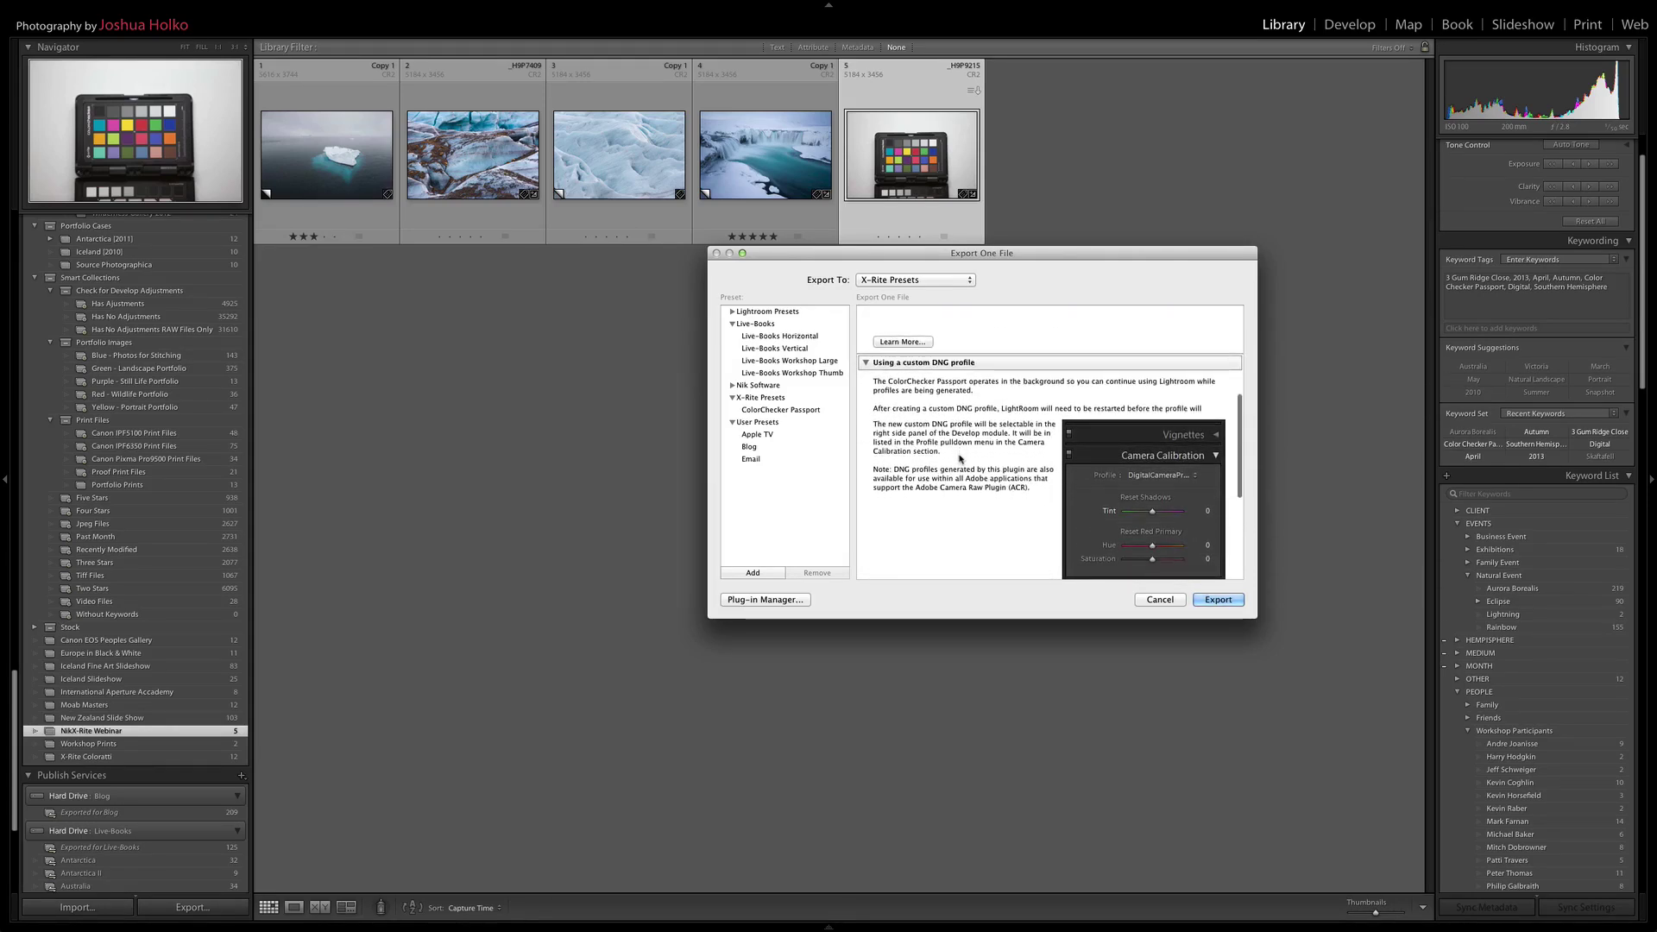
{"action": "scroll", "coordinate": [961, 460], "scroll_direction": "down", "scroll_amount": 2}
{"action": "scroll", "coordinate": [961, 460], "scroll_direction": "down", "scroll_amount": 5}
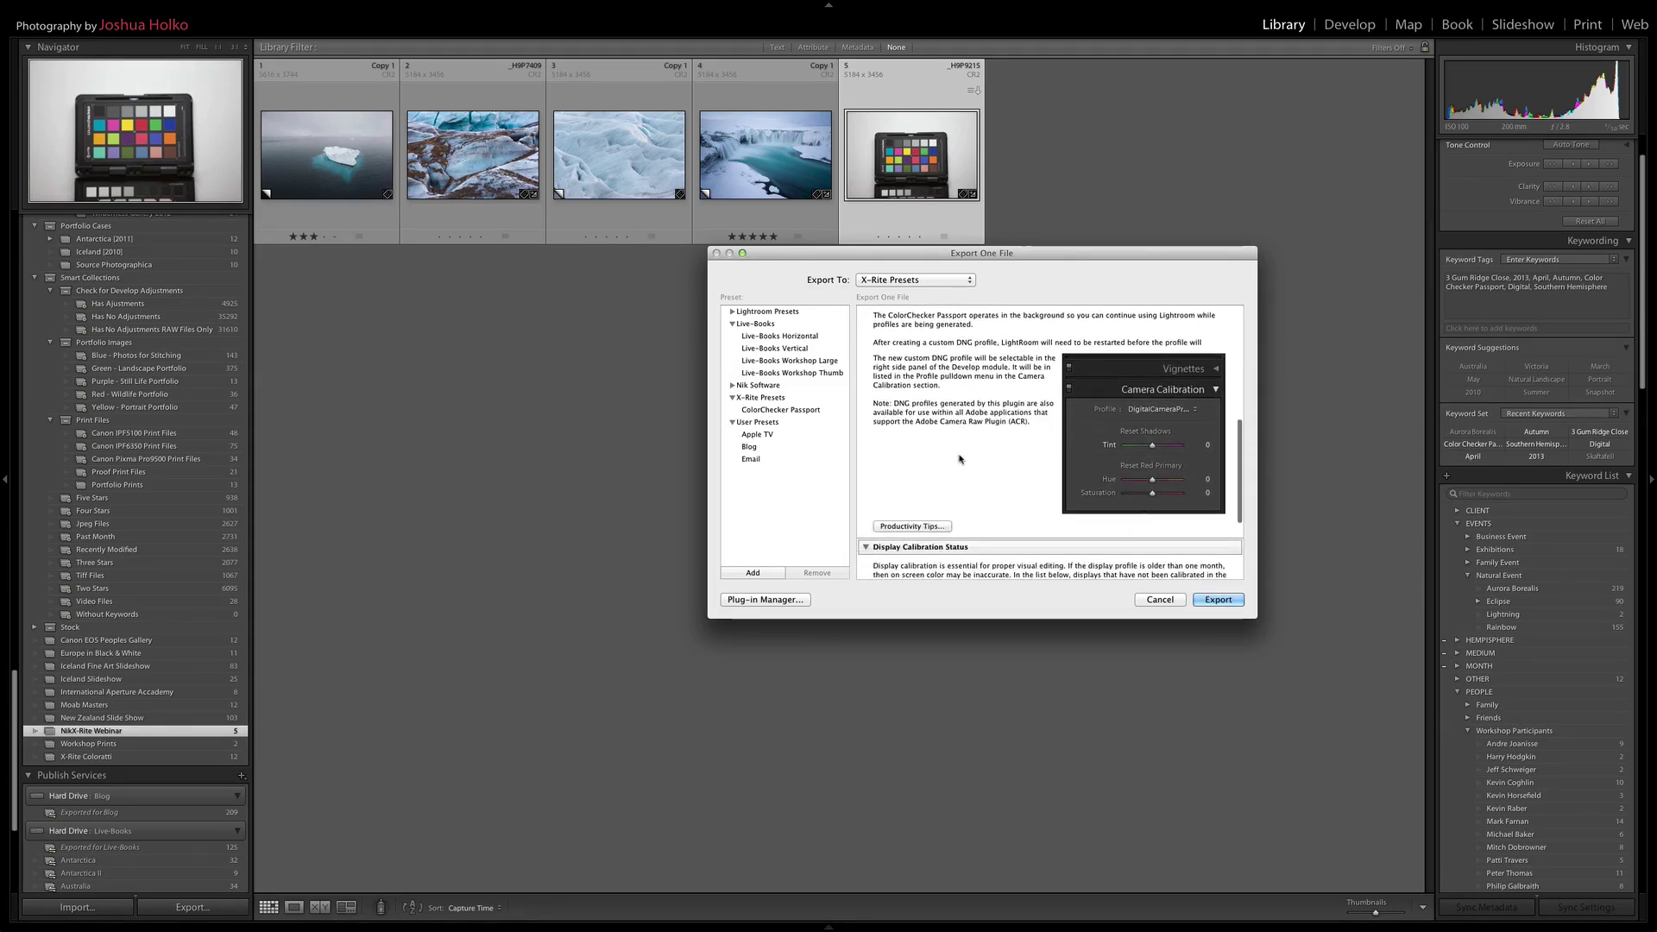
{"action": "scroll", "coordinate": [961, 460], "scroll_direction": "down", "scroll_amount": 3}
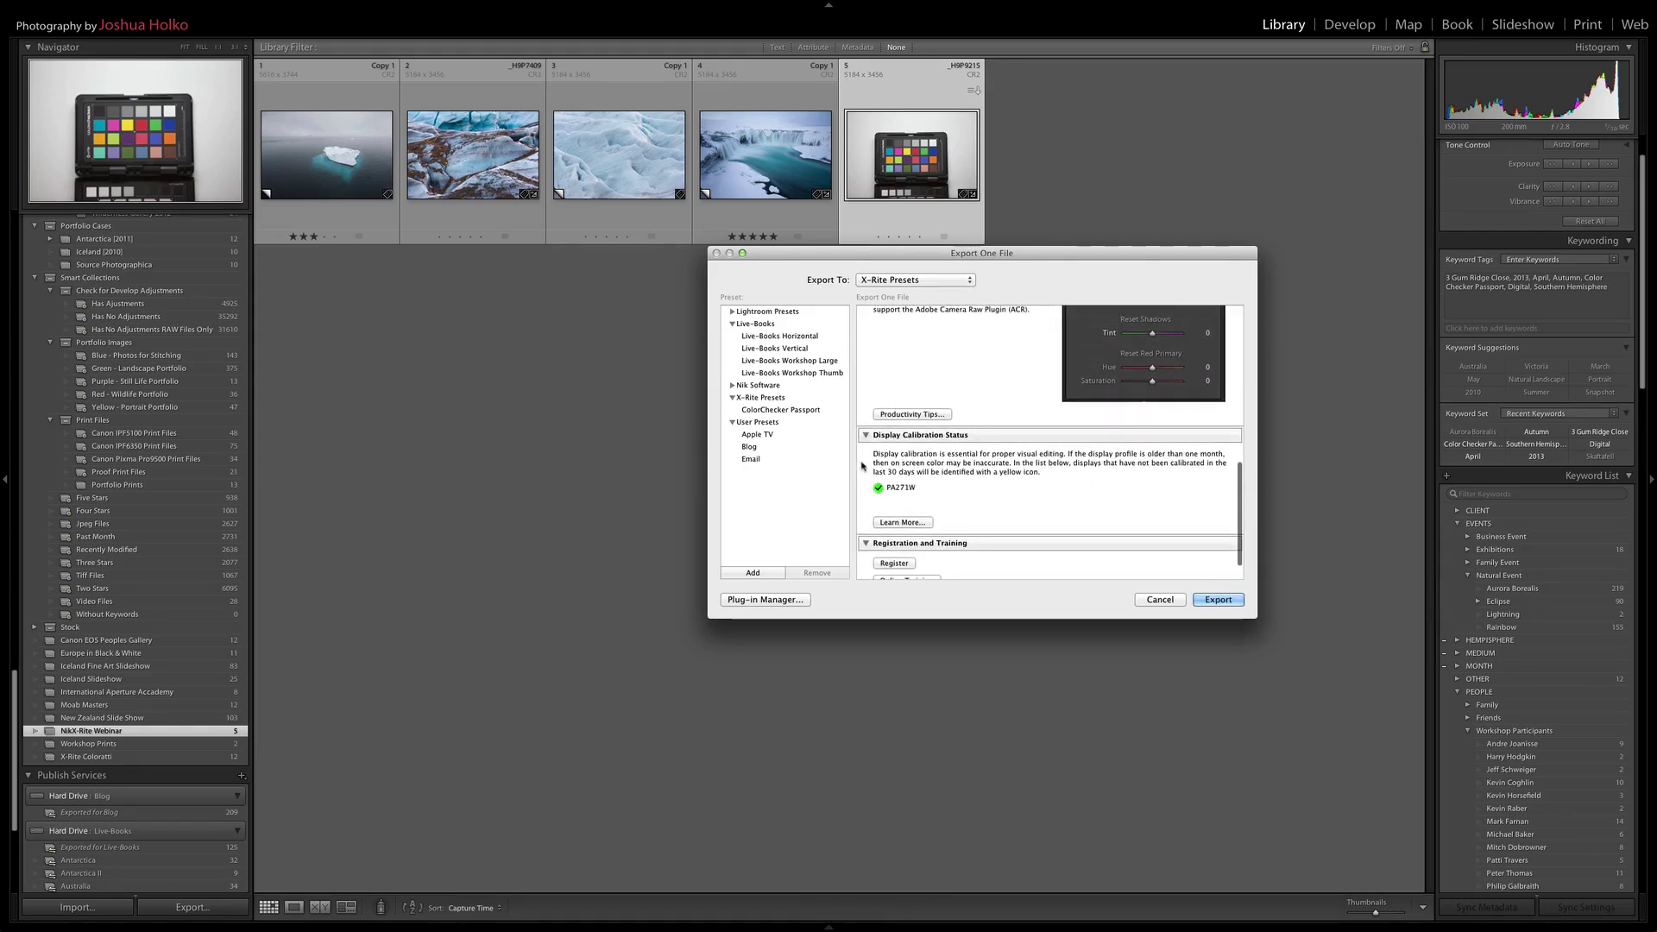
{"action": "scroll", "coordinate": [876, 475], "scroll_direction": "down", "scroll_amount": 2}
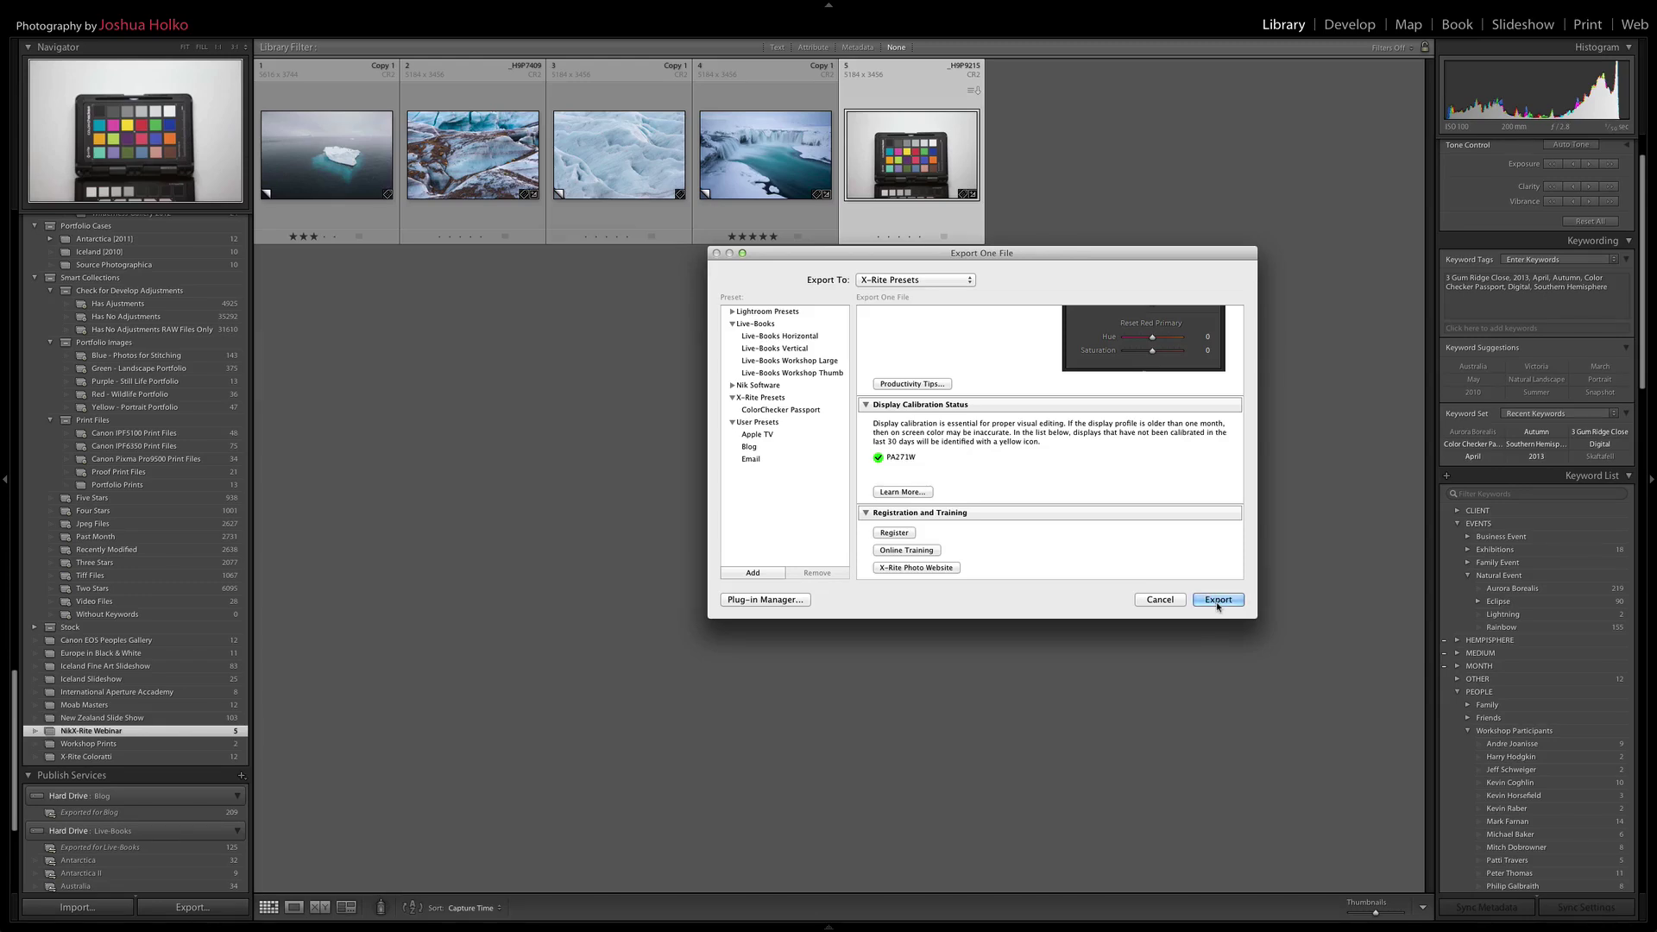
{"action": "left_click", "coordinate": [1161, 600]}
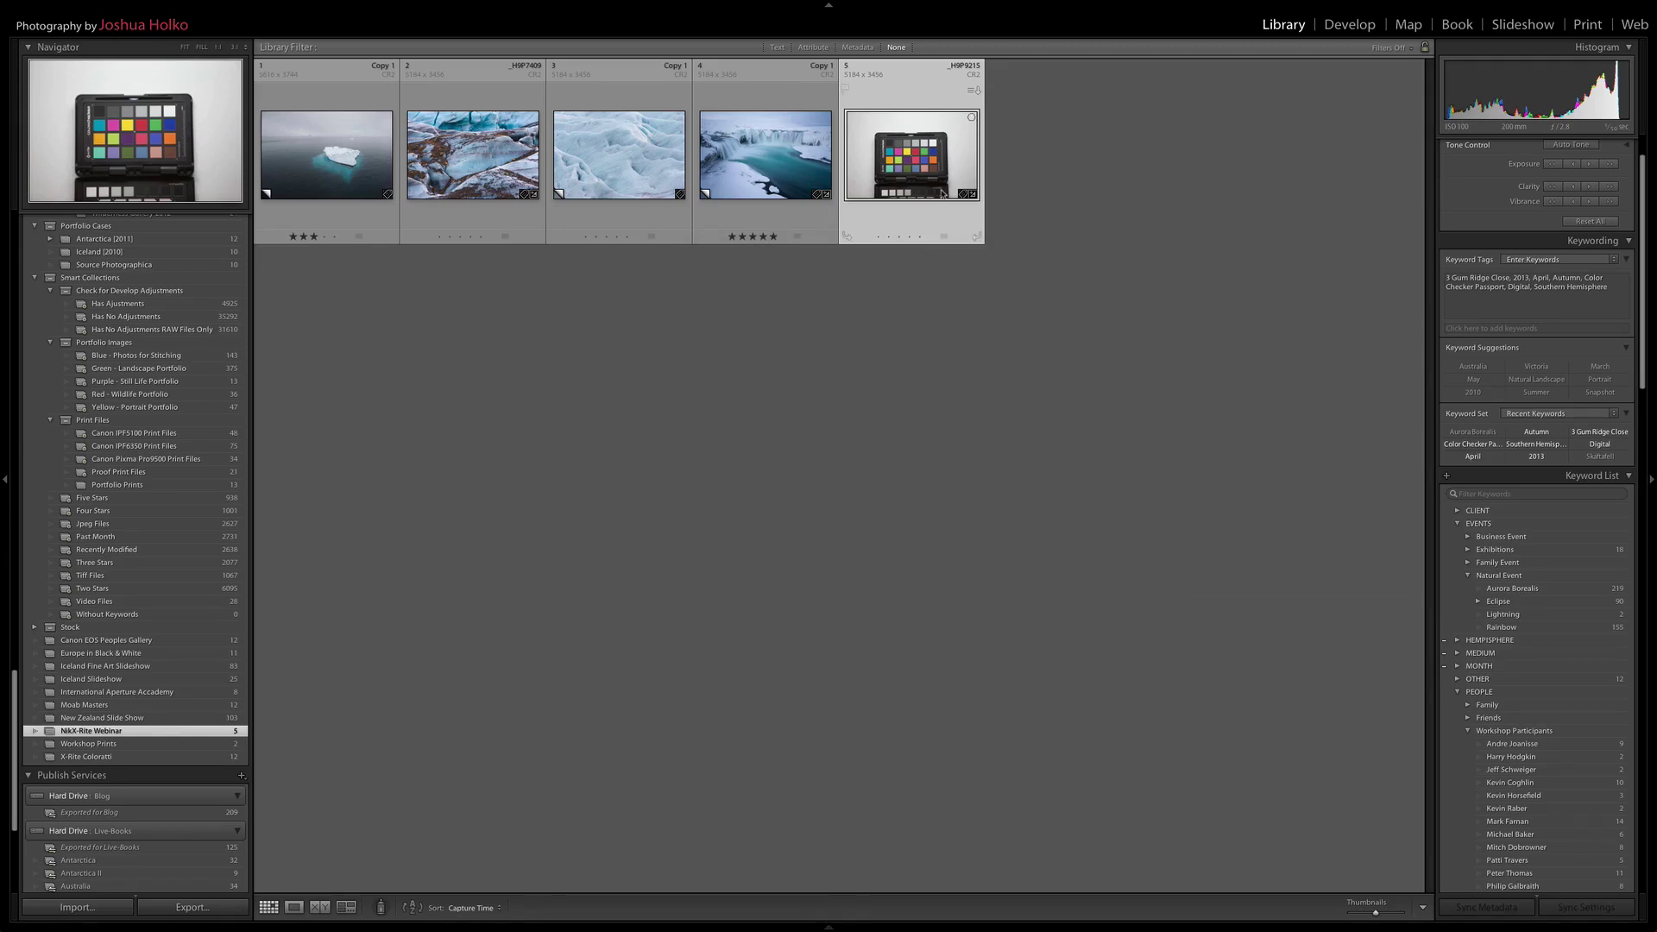
Compare the Canon 1DX and Adobe Standard camera profiles on the ColorChecker photo, leaving Canon 1DX applied
{"action": "key", "text": "d"}
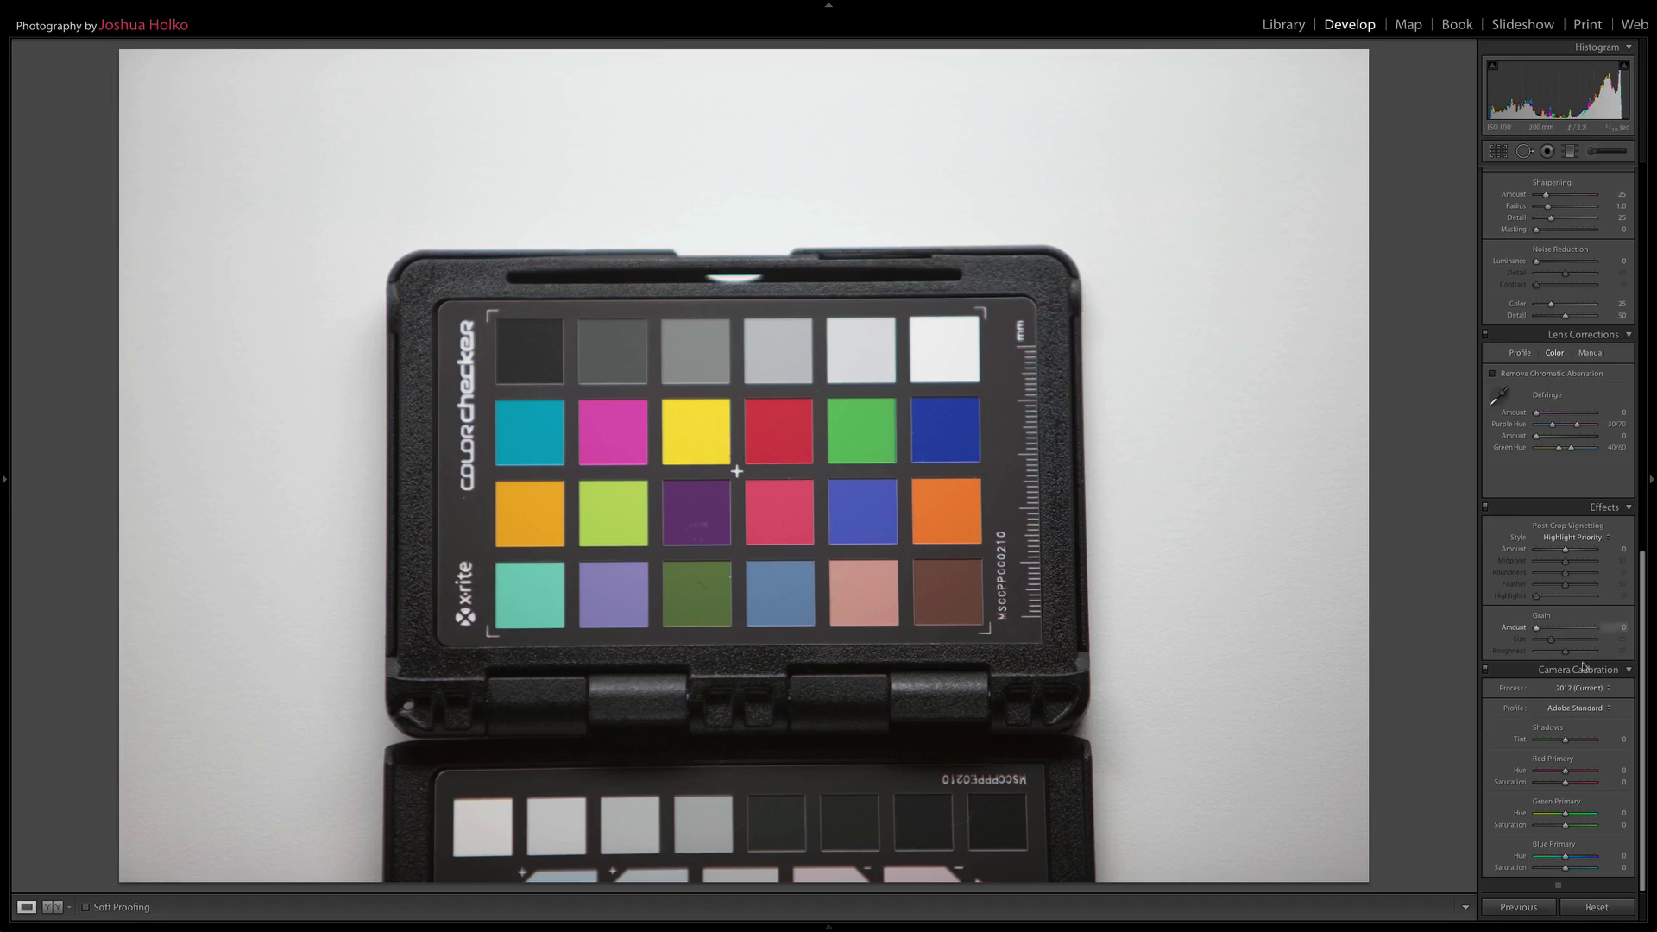
{"action": "left_click", "coordinate": [1585, 708]}
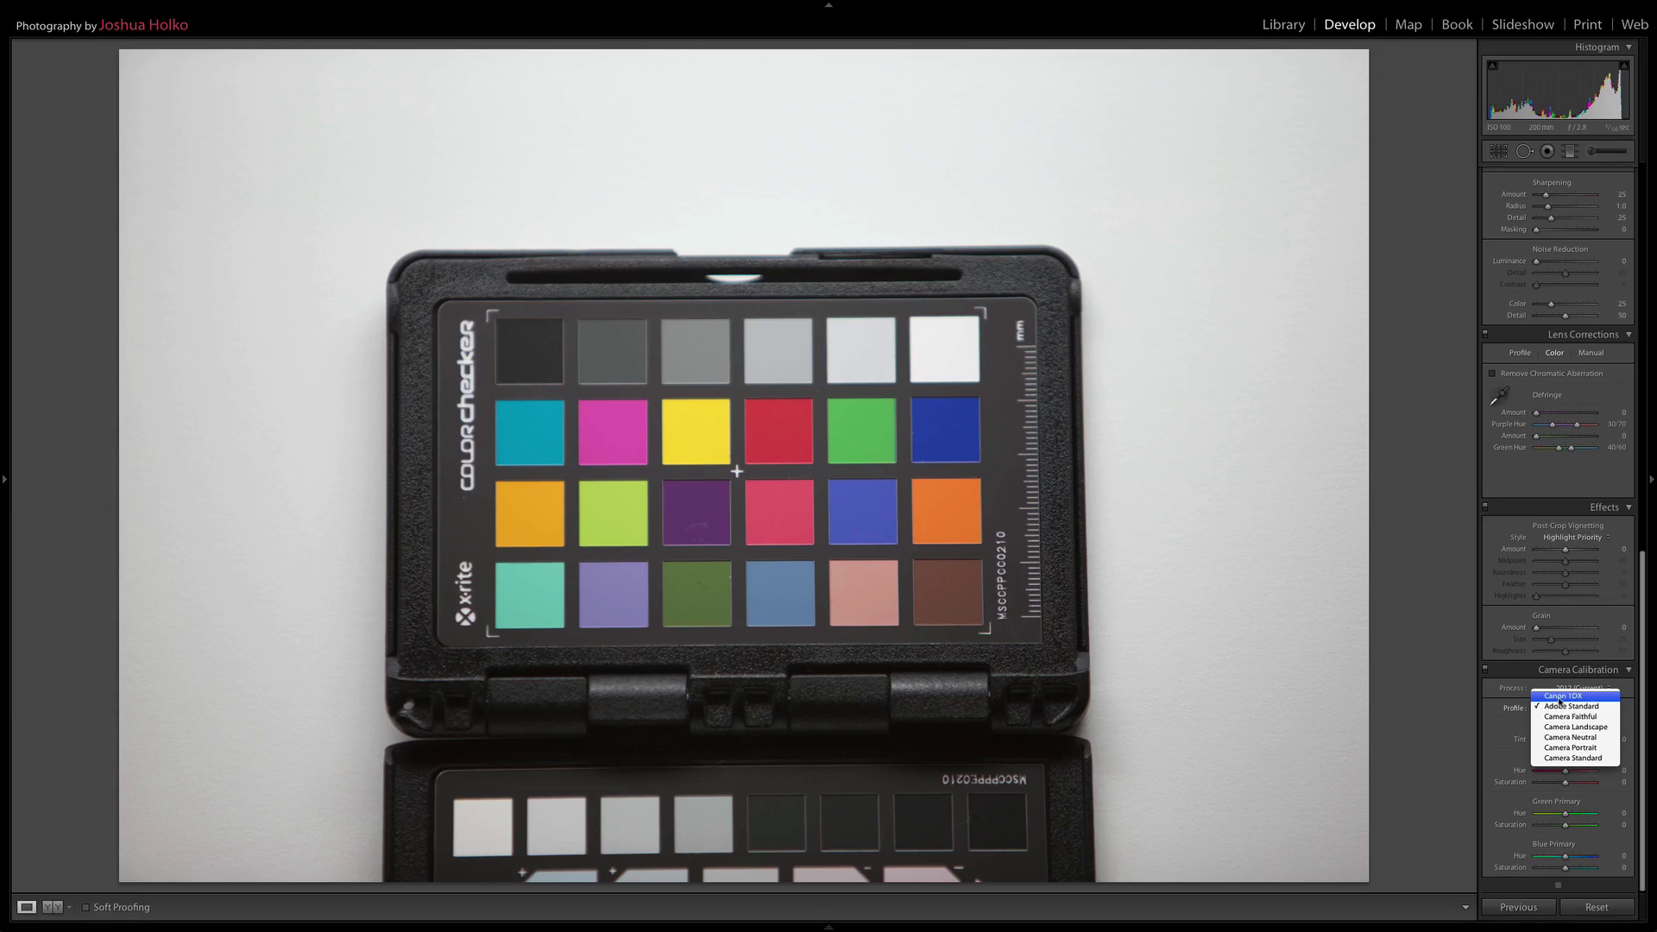
{"action": "left_click", "coordinate": [1561, 698]}
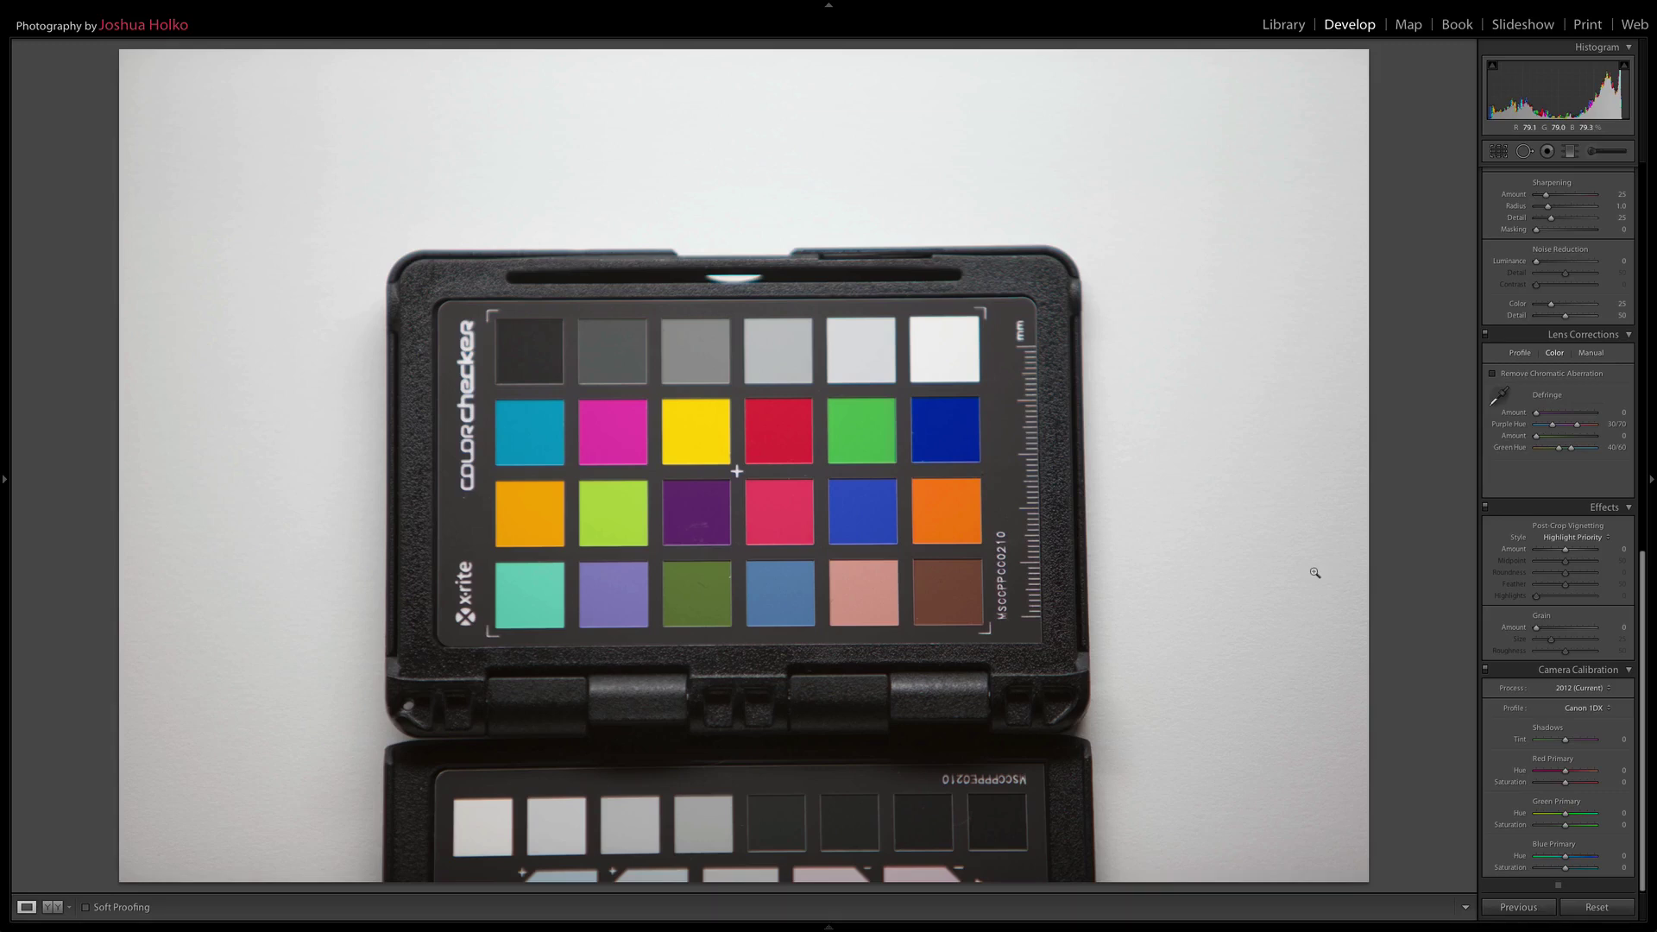
{"action": "left_click", "coordinate": [1580, 709]}
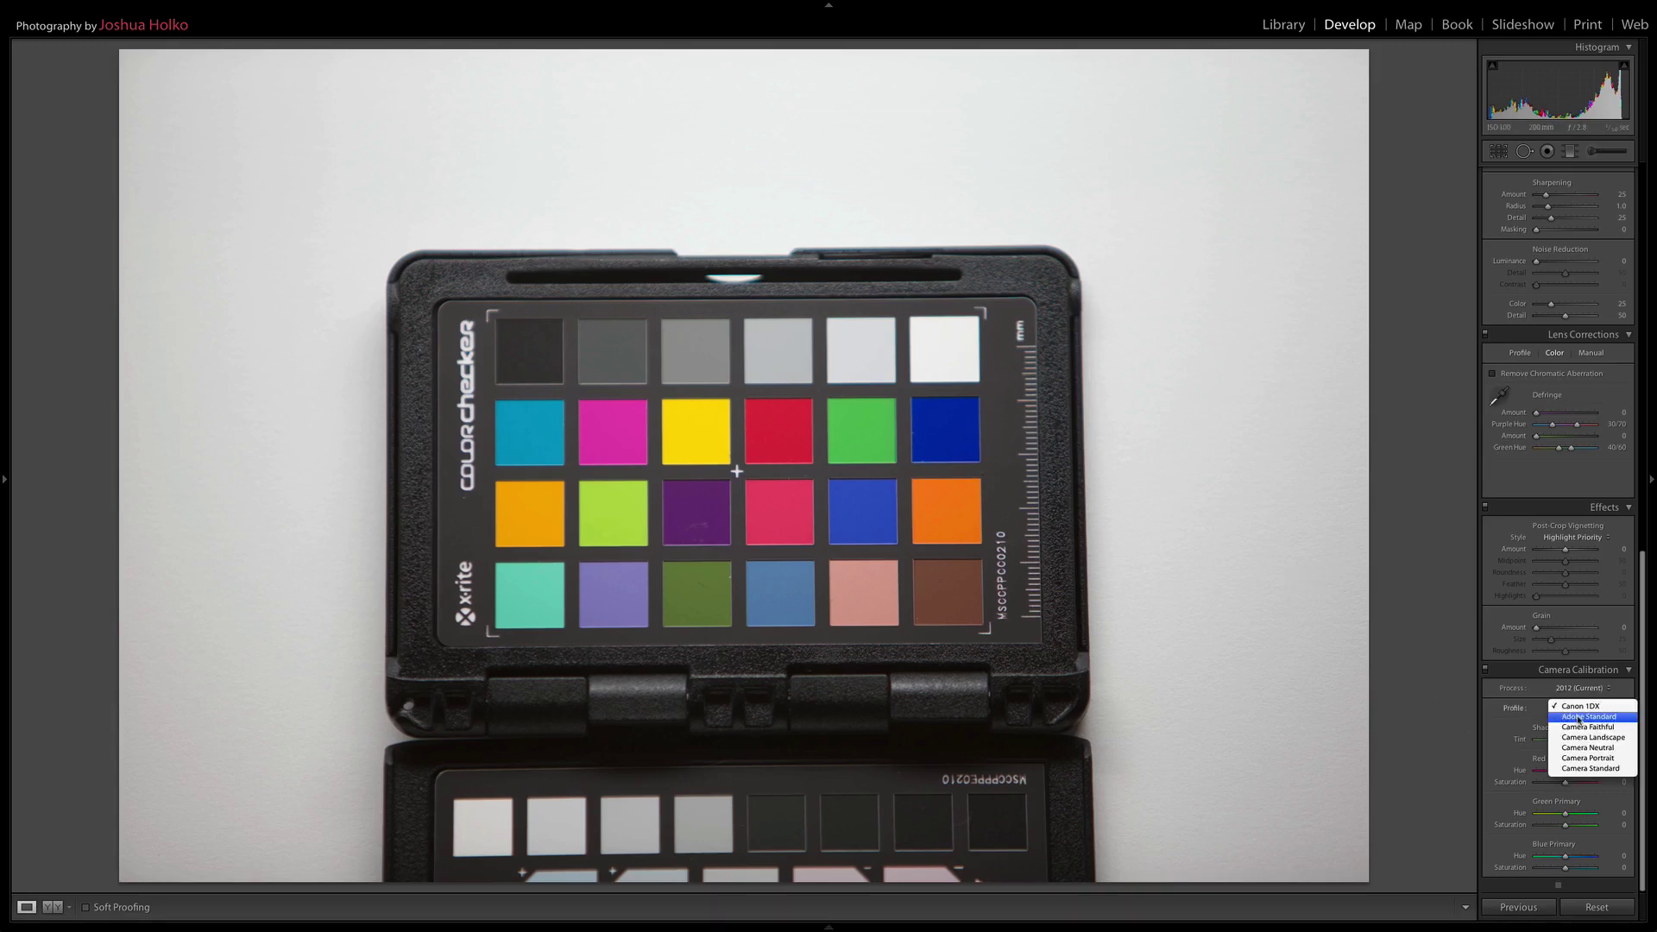
{"action": "left_click", "coordinate": [1579, 718]}
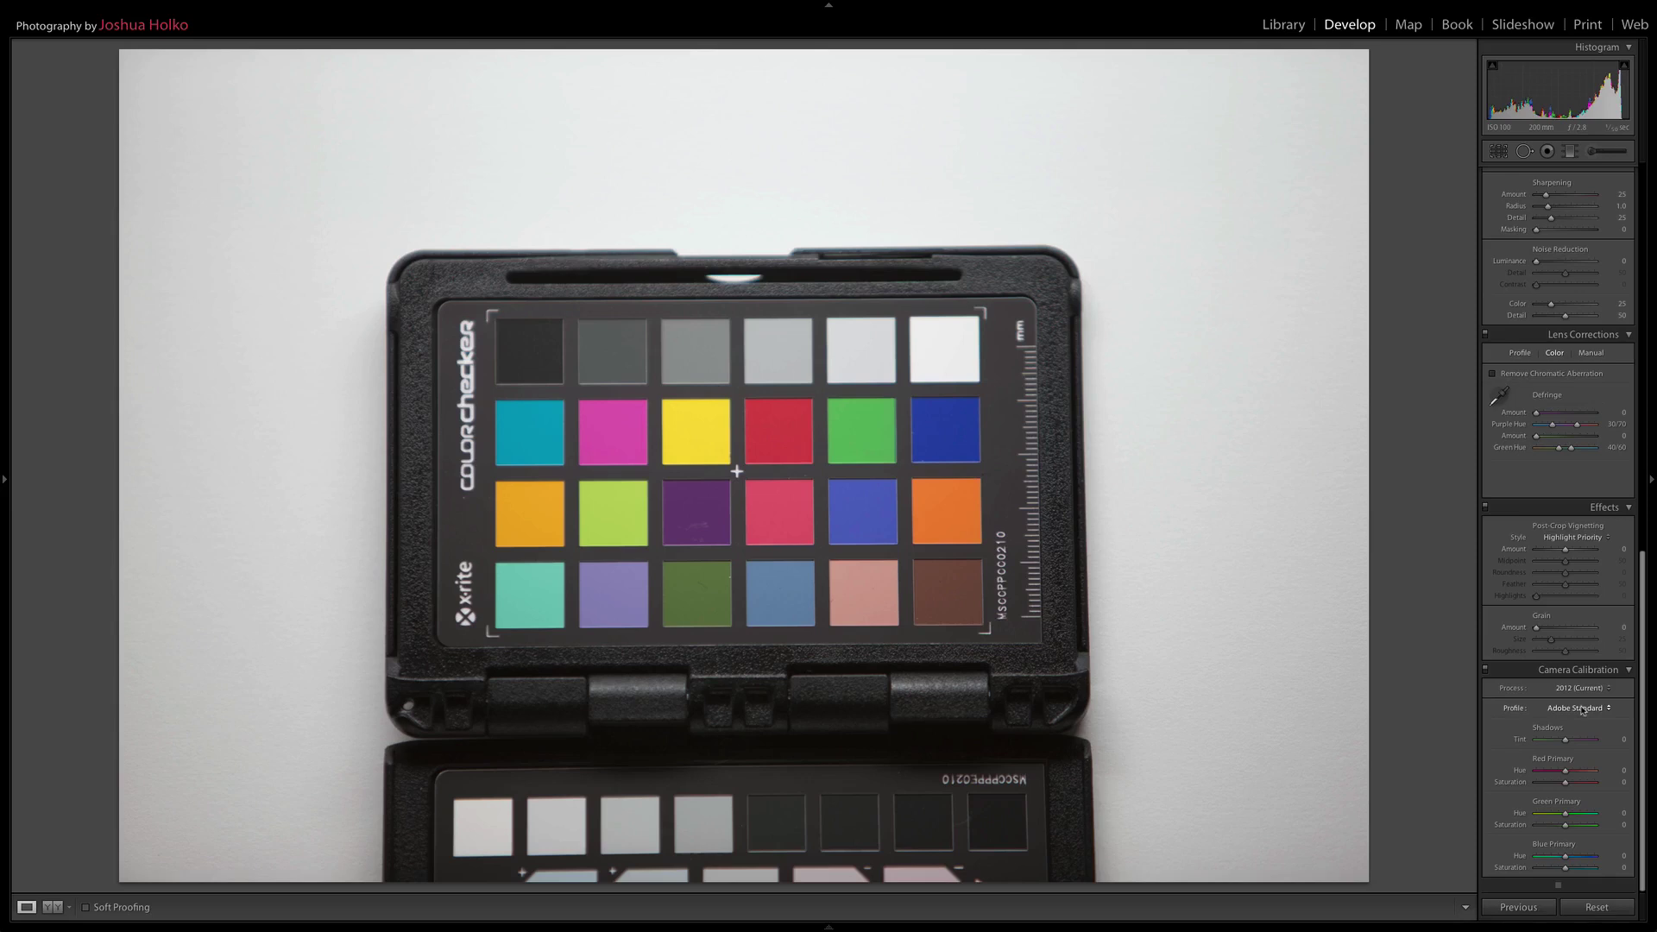
{"action": "left_click", "coordinate": [1583, 711]}
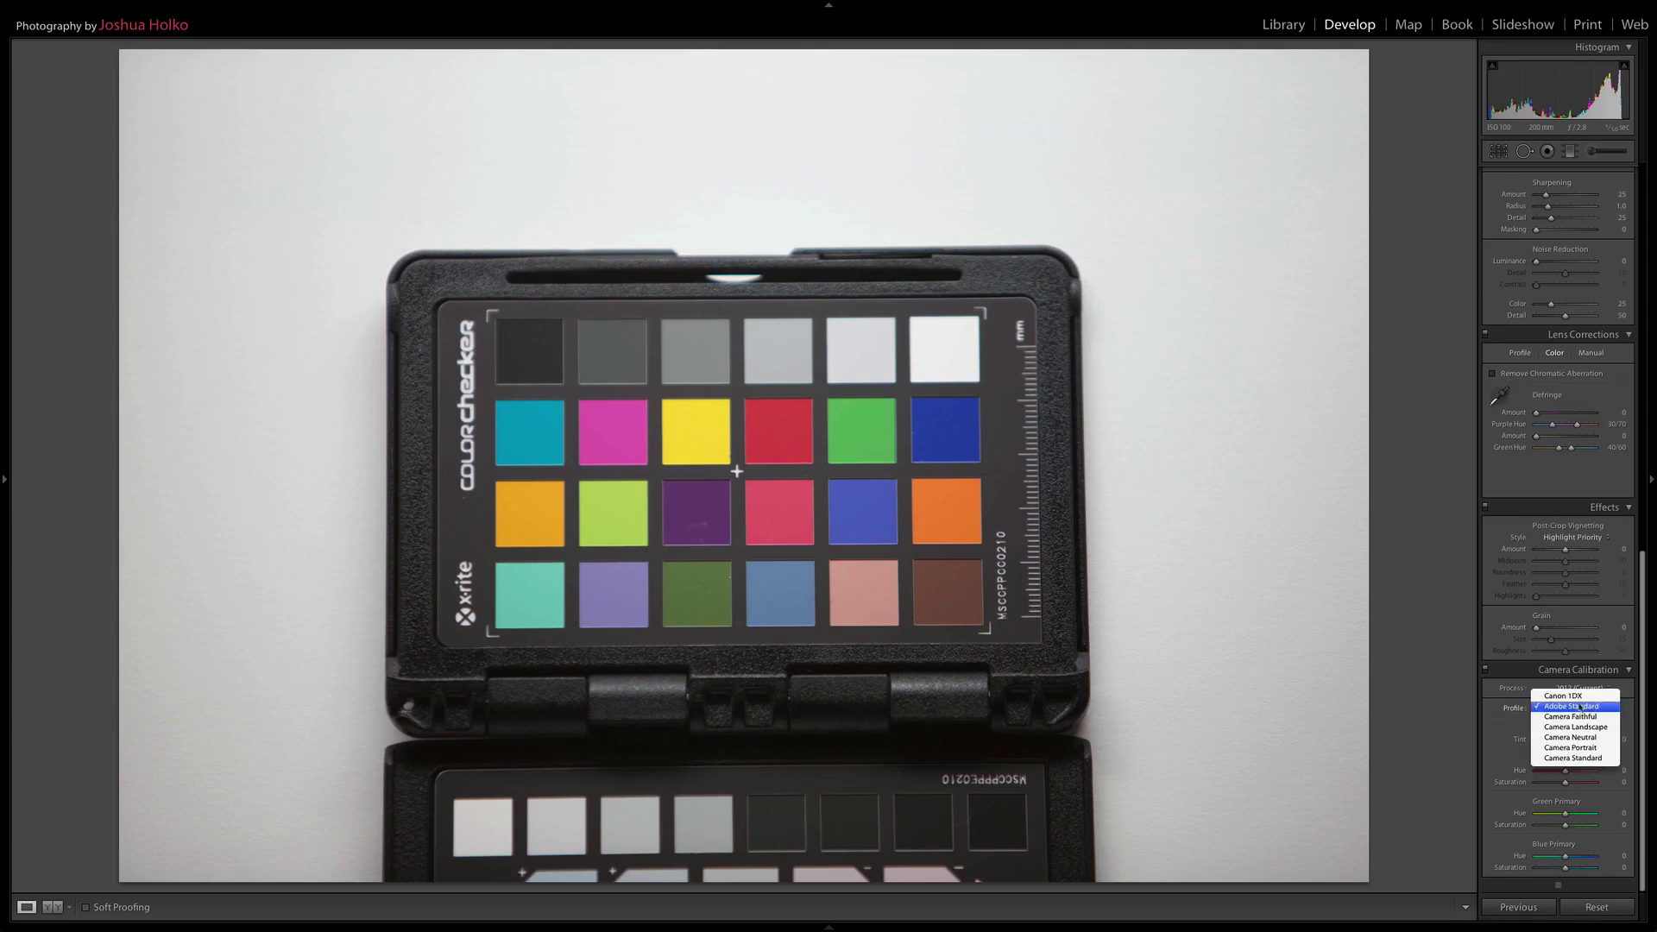
{"action": "left_click", "coordinate": [1575, 697]}
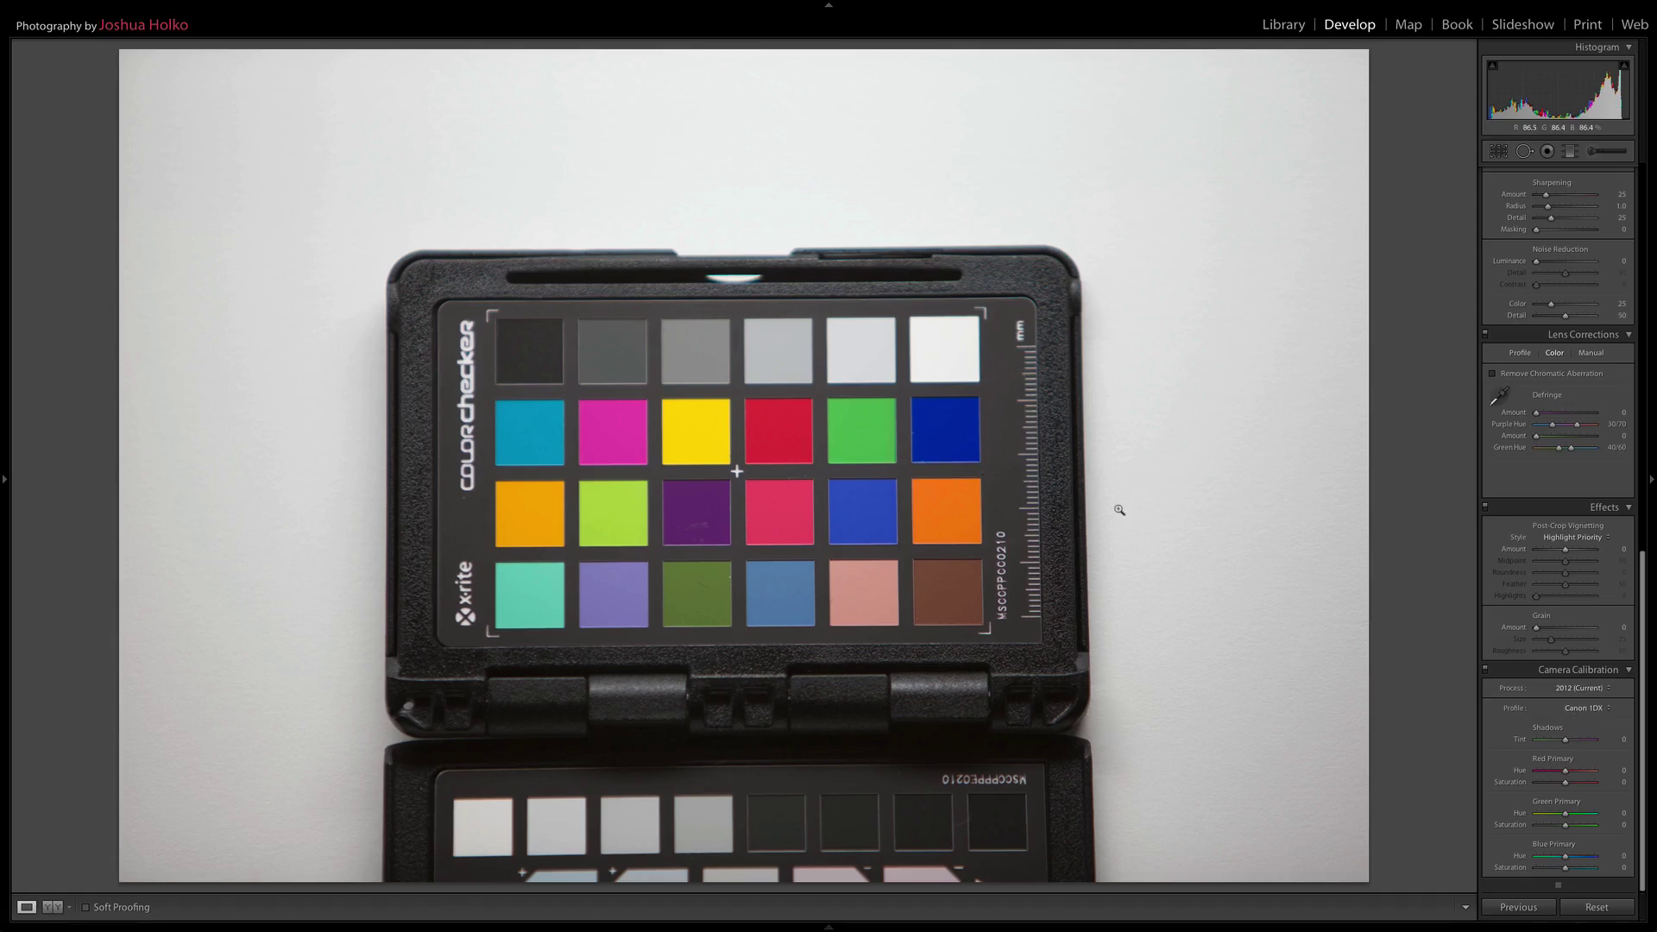
{"action": "key", "text": "g"}
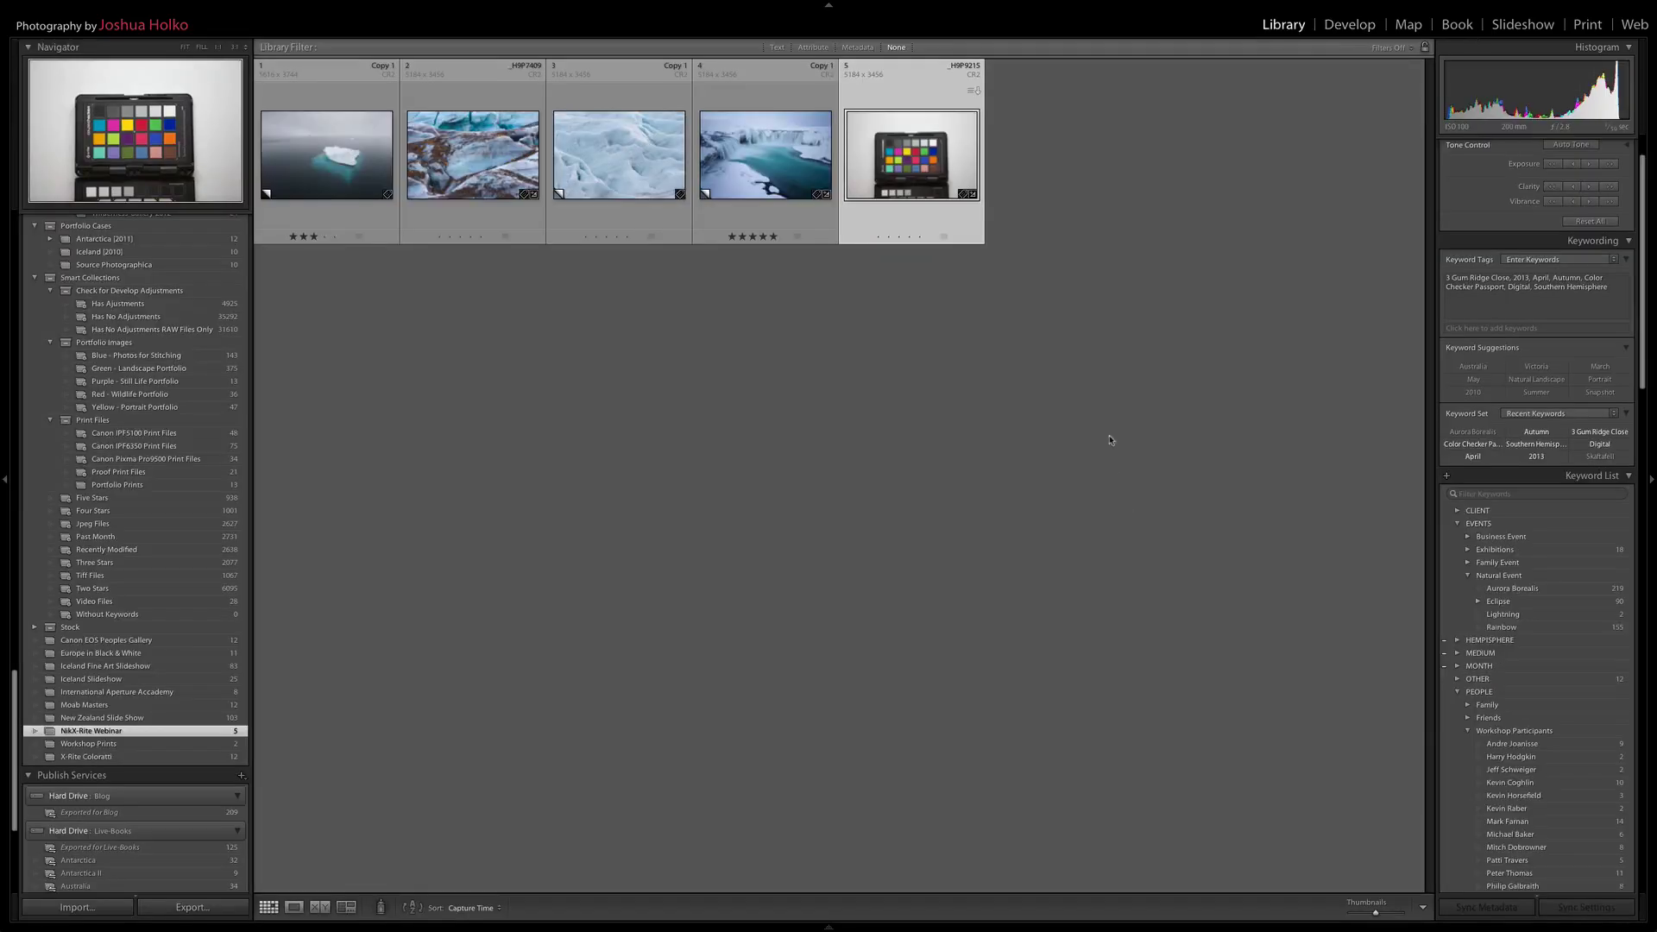
View the five-star frozen waterfall photo enlarged and reset all of its develop settings
{"action": "left_click", "coordinate": [758, 152]}
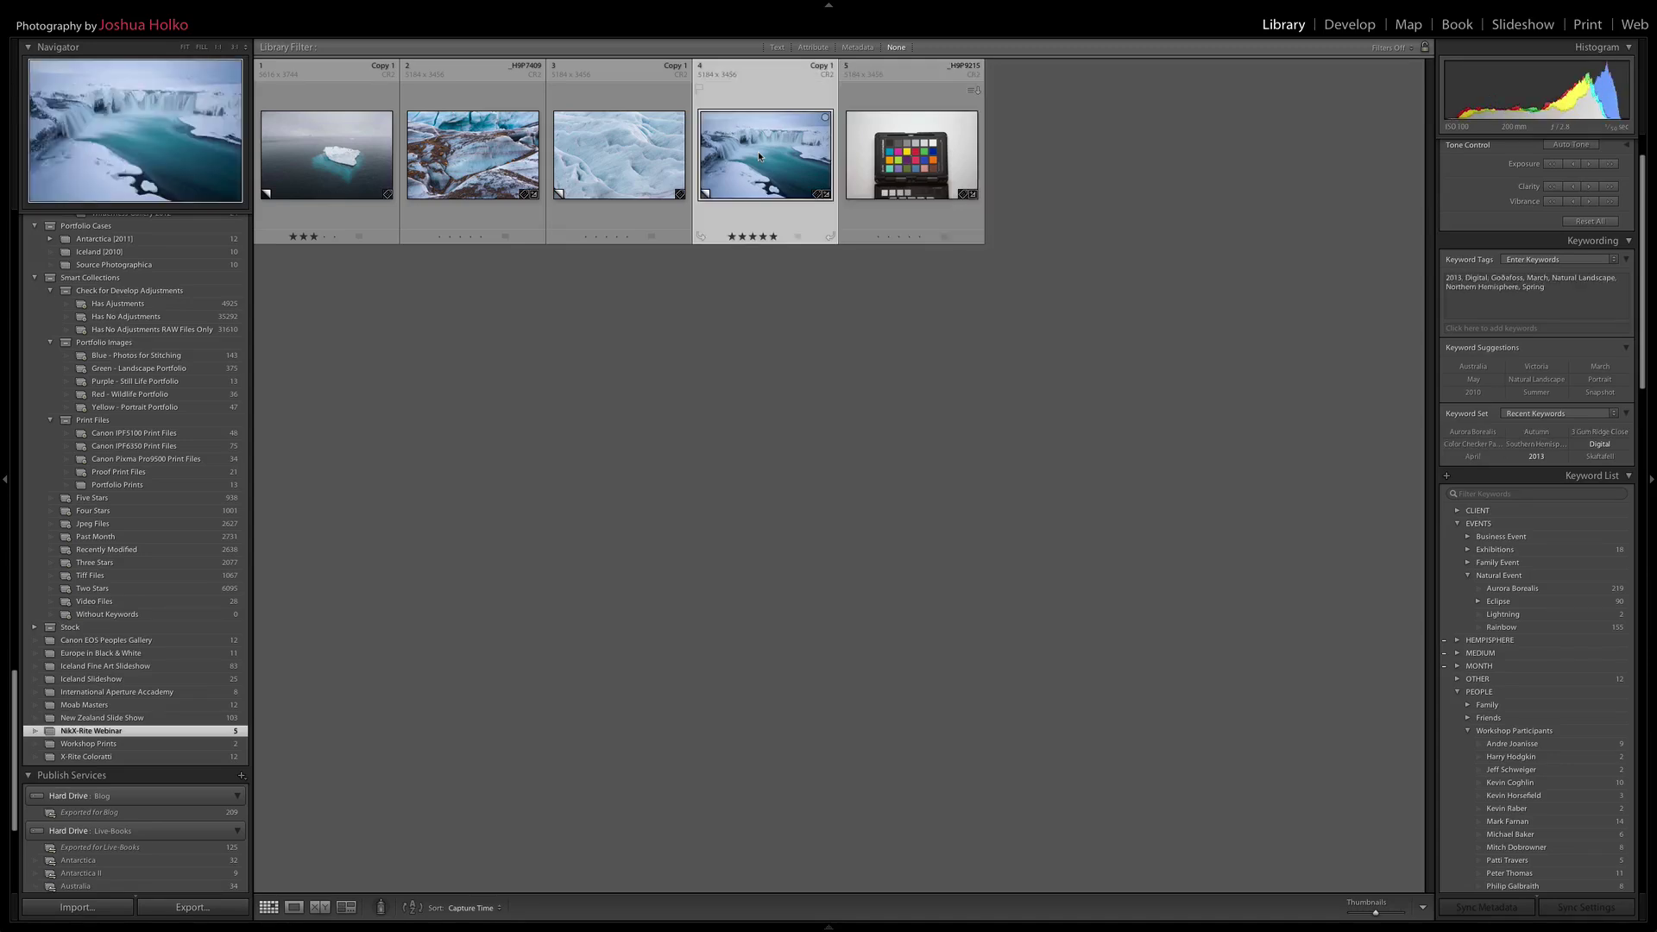
{"action": "key", "text": "e"}
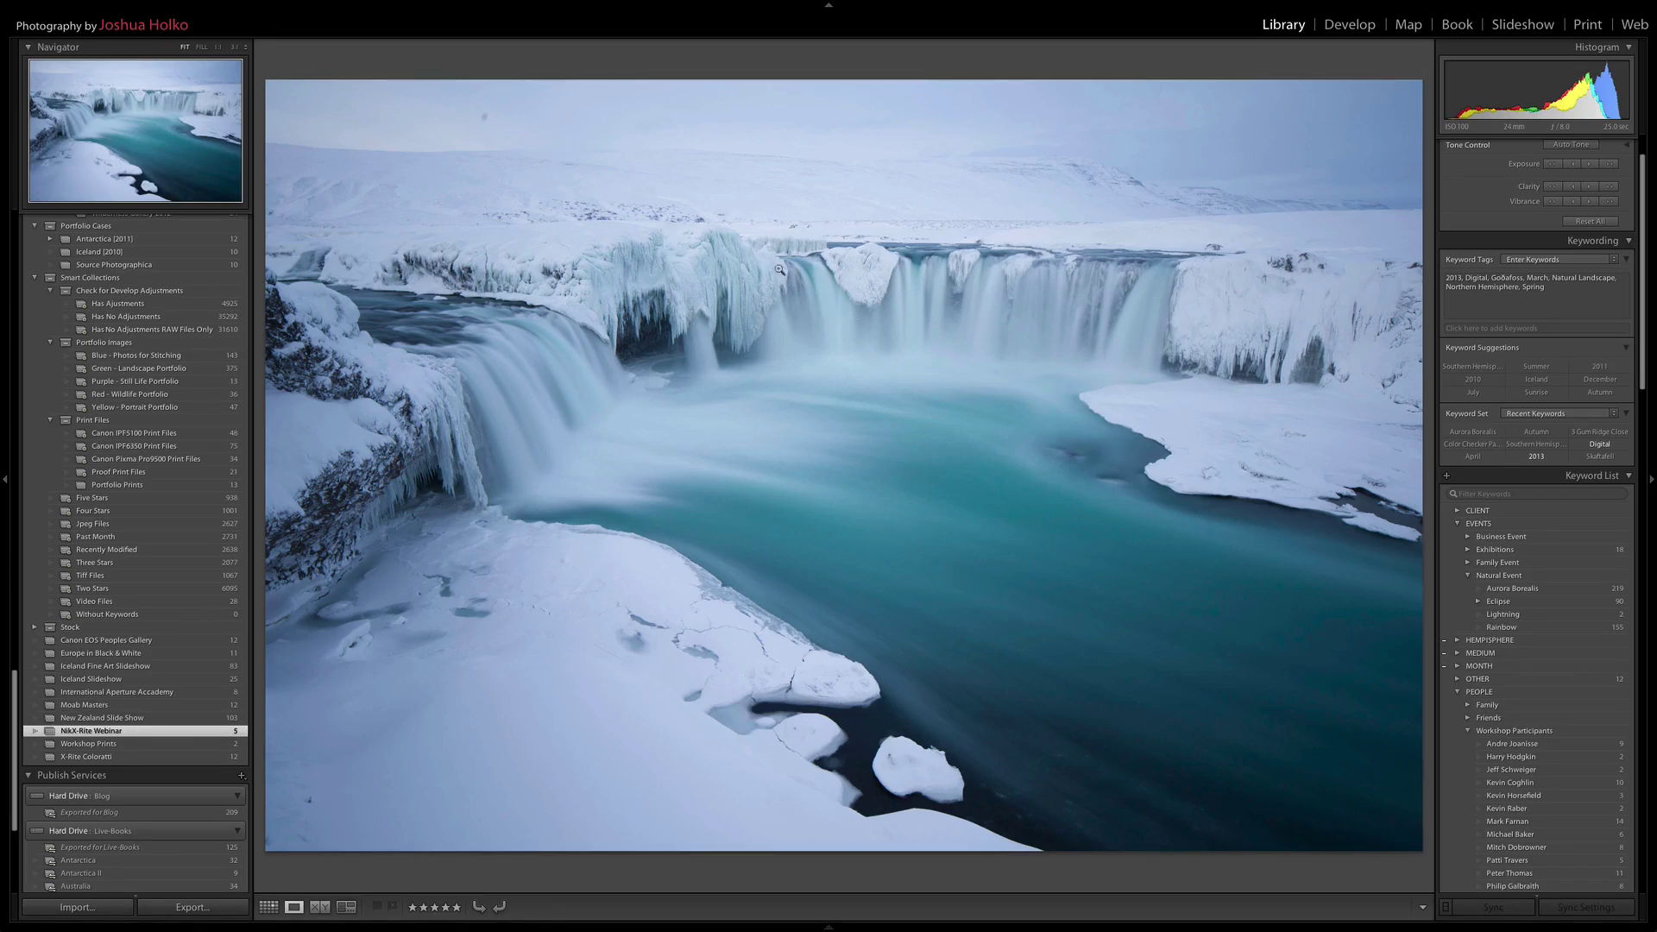
{"action": "key", "text": "Right"}
{"action": "key", "text": "Left"}
{"action": "key", "text": "d"}
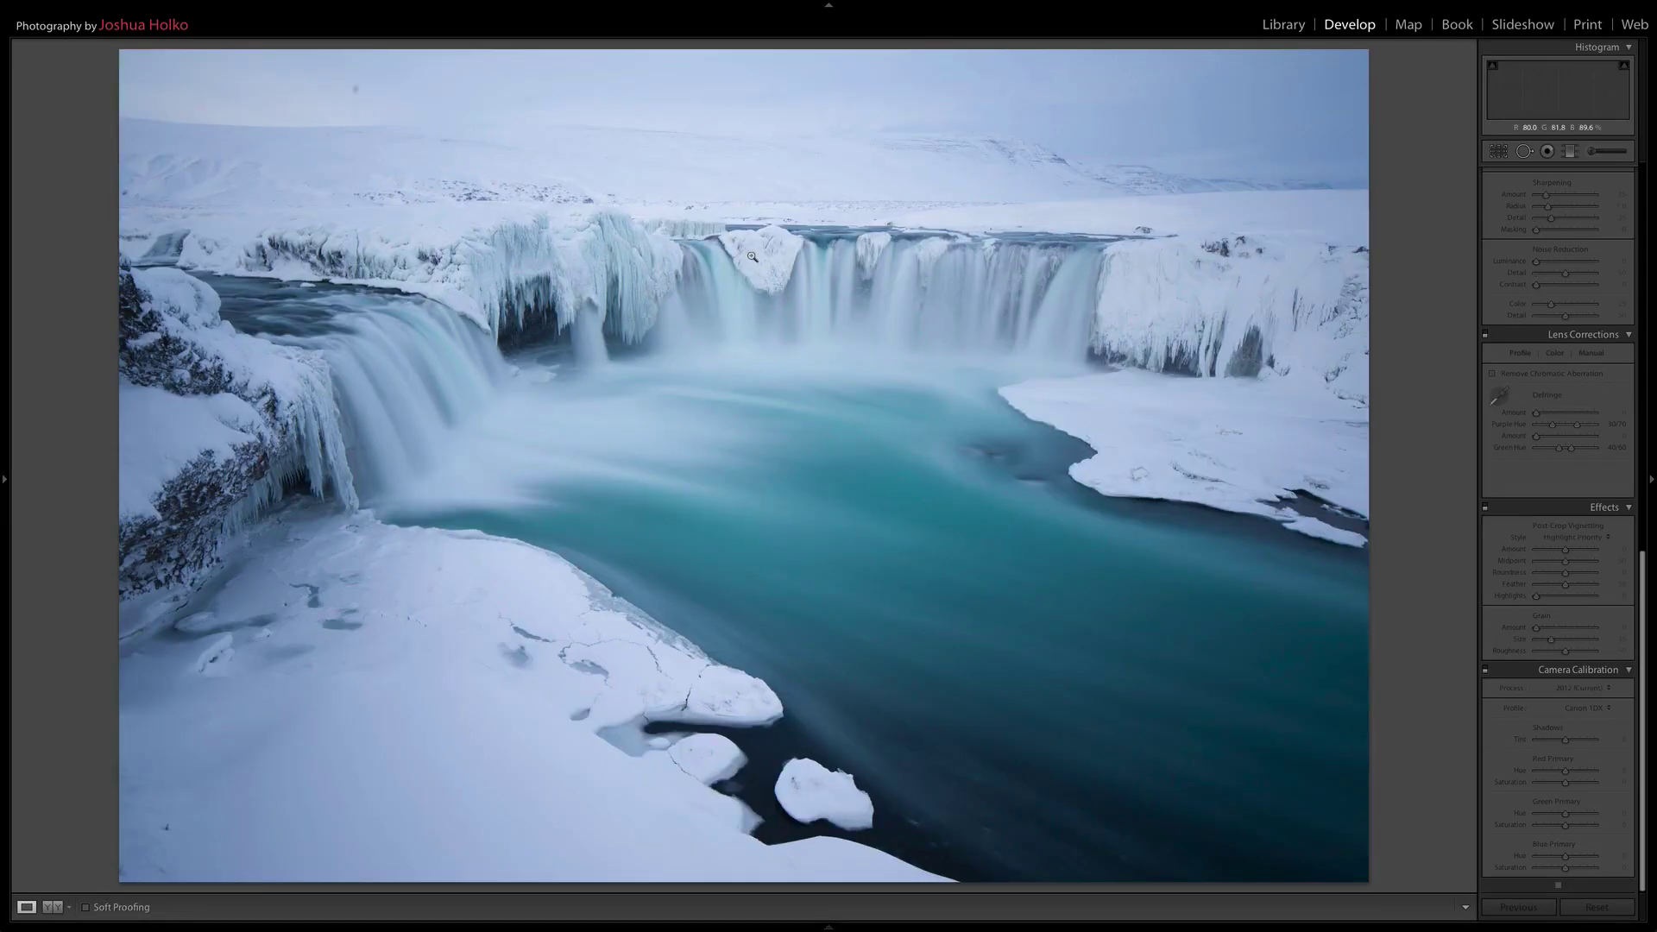
{"action": "left_click", "coordinate": [1598, 908]}
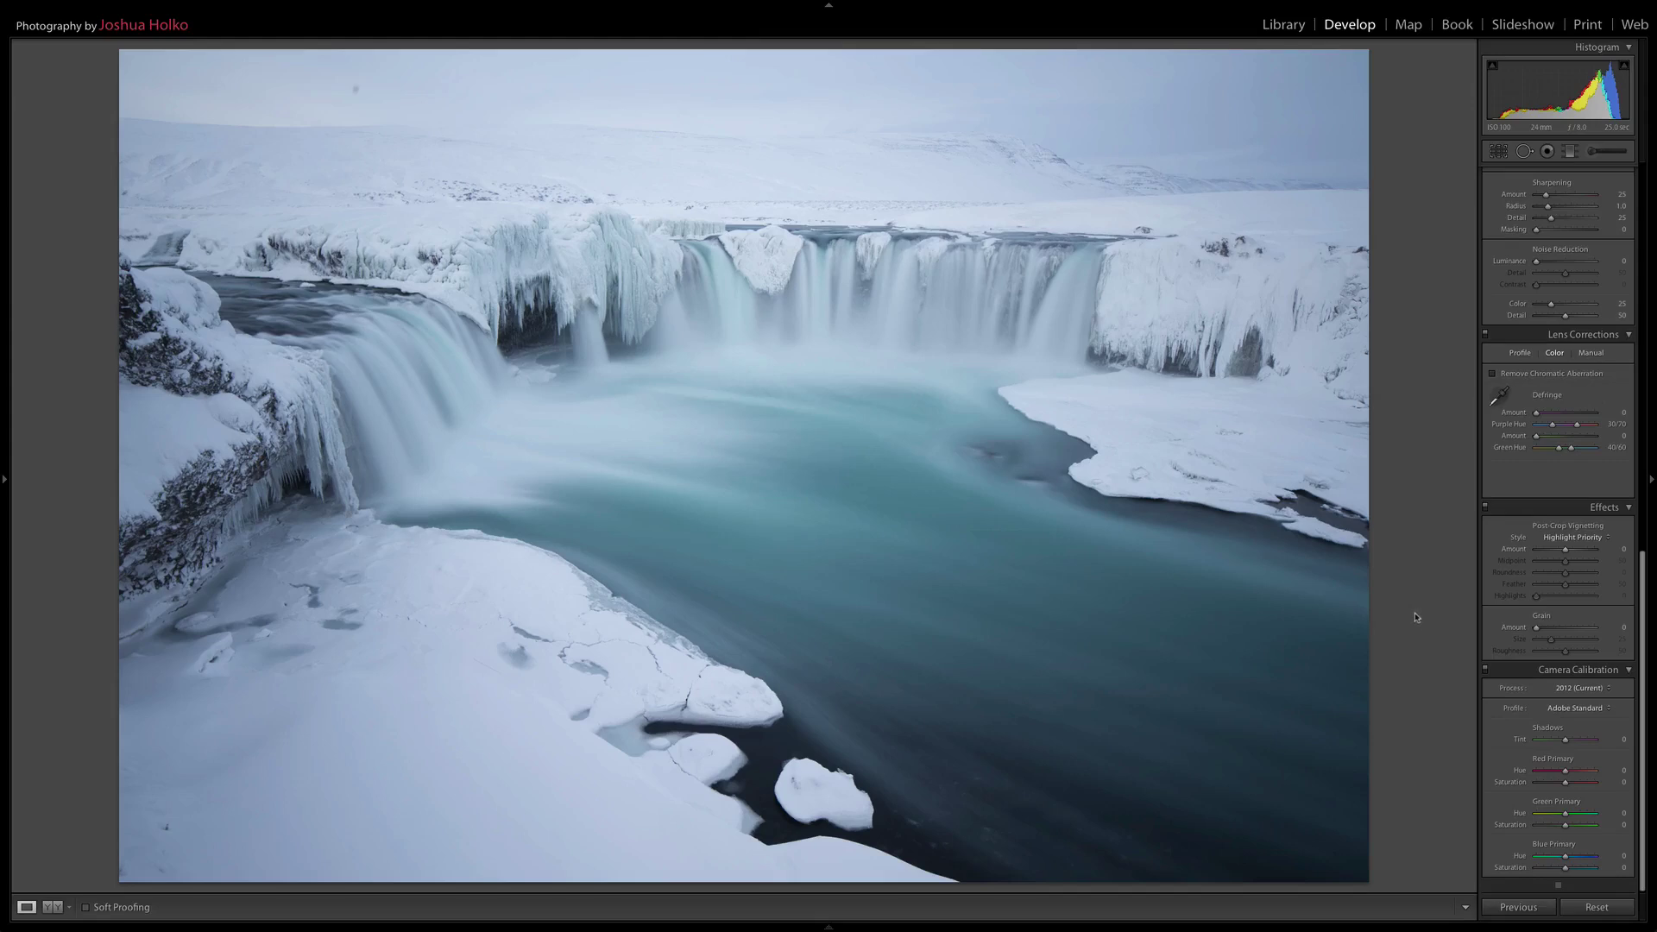
Compare the Canon 1DX and Adobe Standard camera profiles on the frozen waterfall photo, leaving Canon 1DX applied
{"action": "left_click", "coordinate": [1579, 709]}
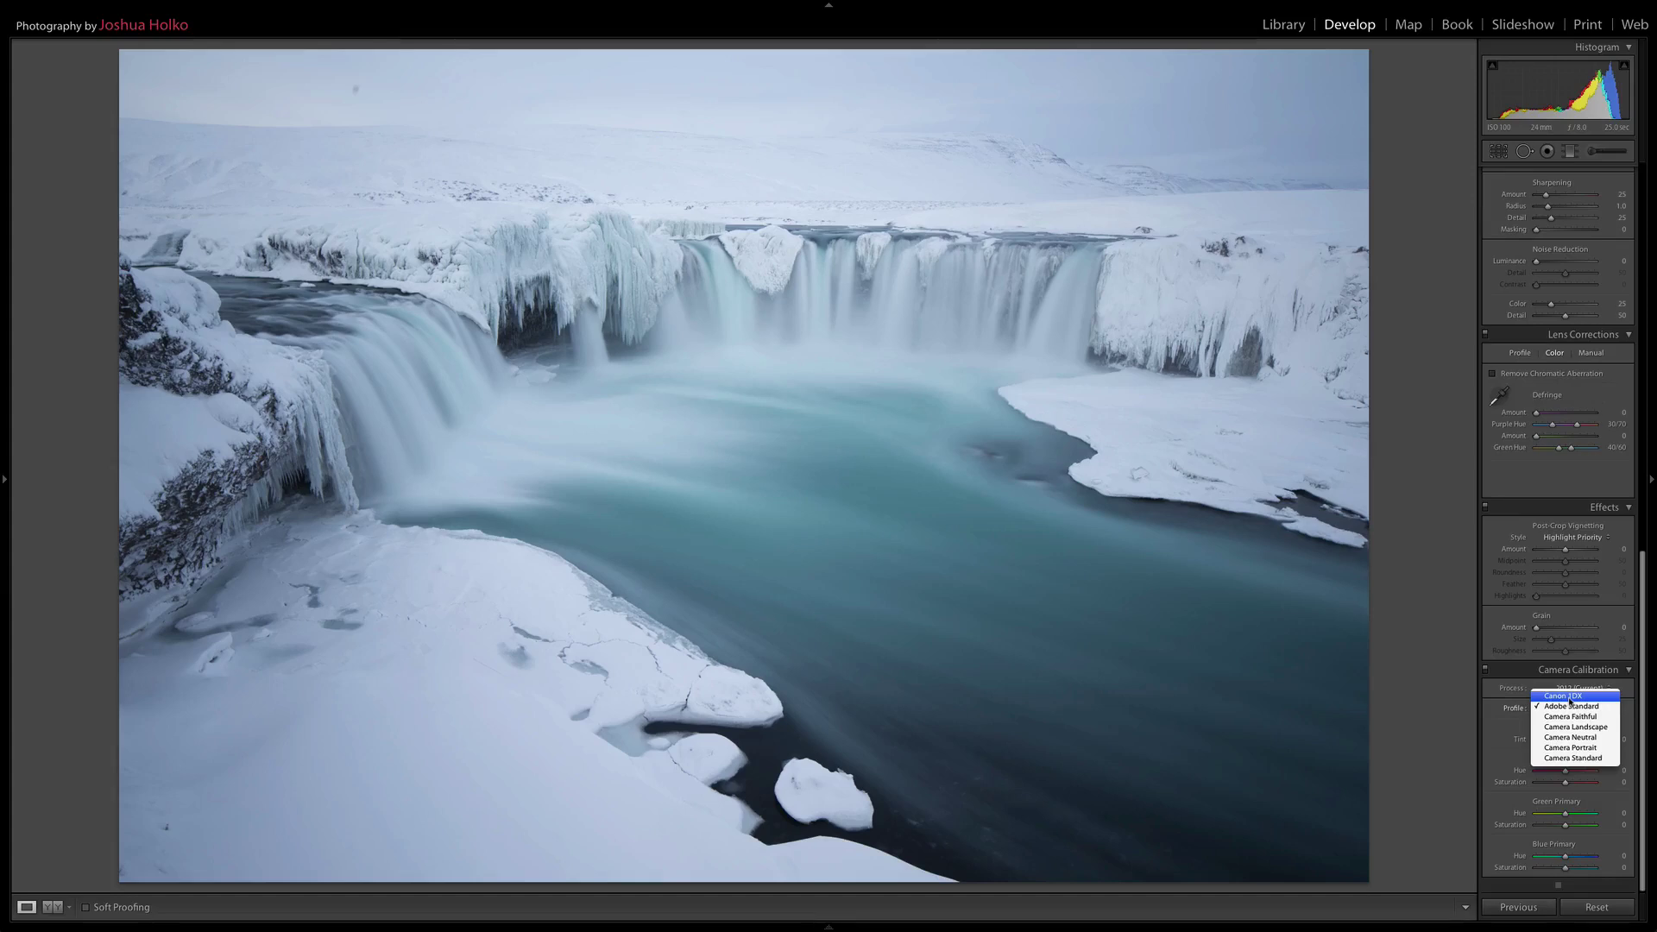
{"action": "left_click", "coordinate": [1570, 697]}
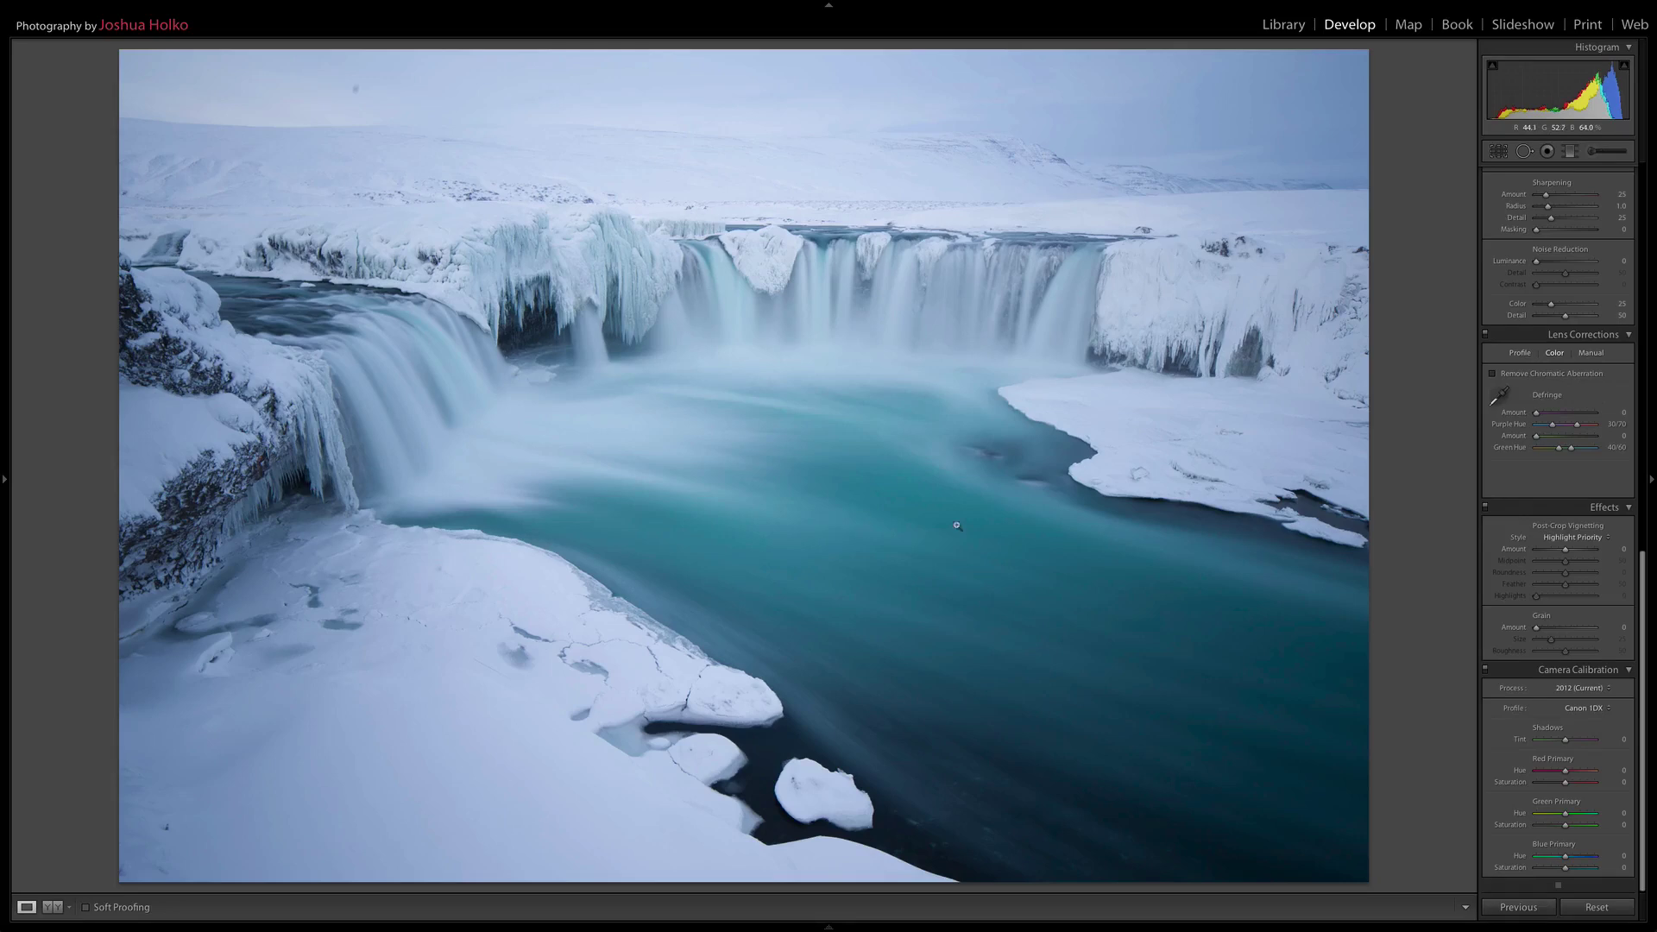
{"action": "left_click", "coordinate": [1597, 709]}
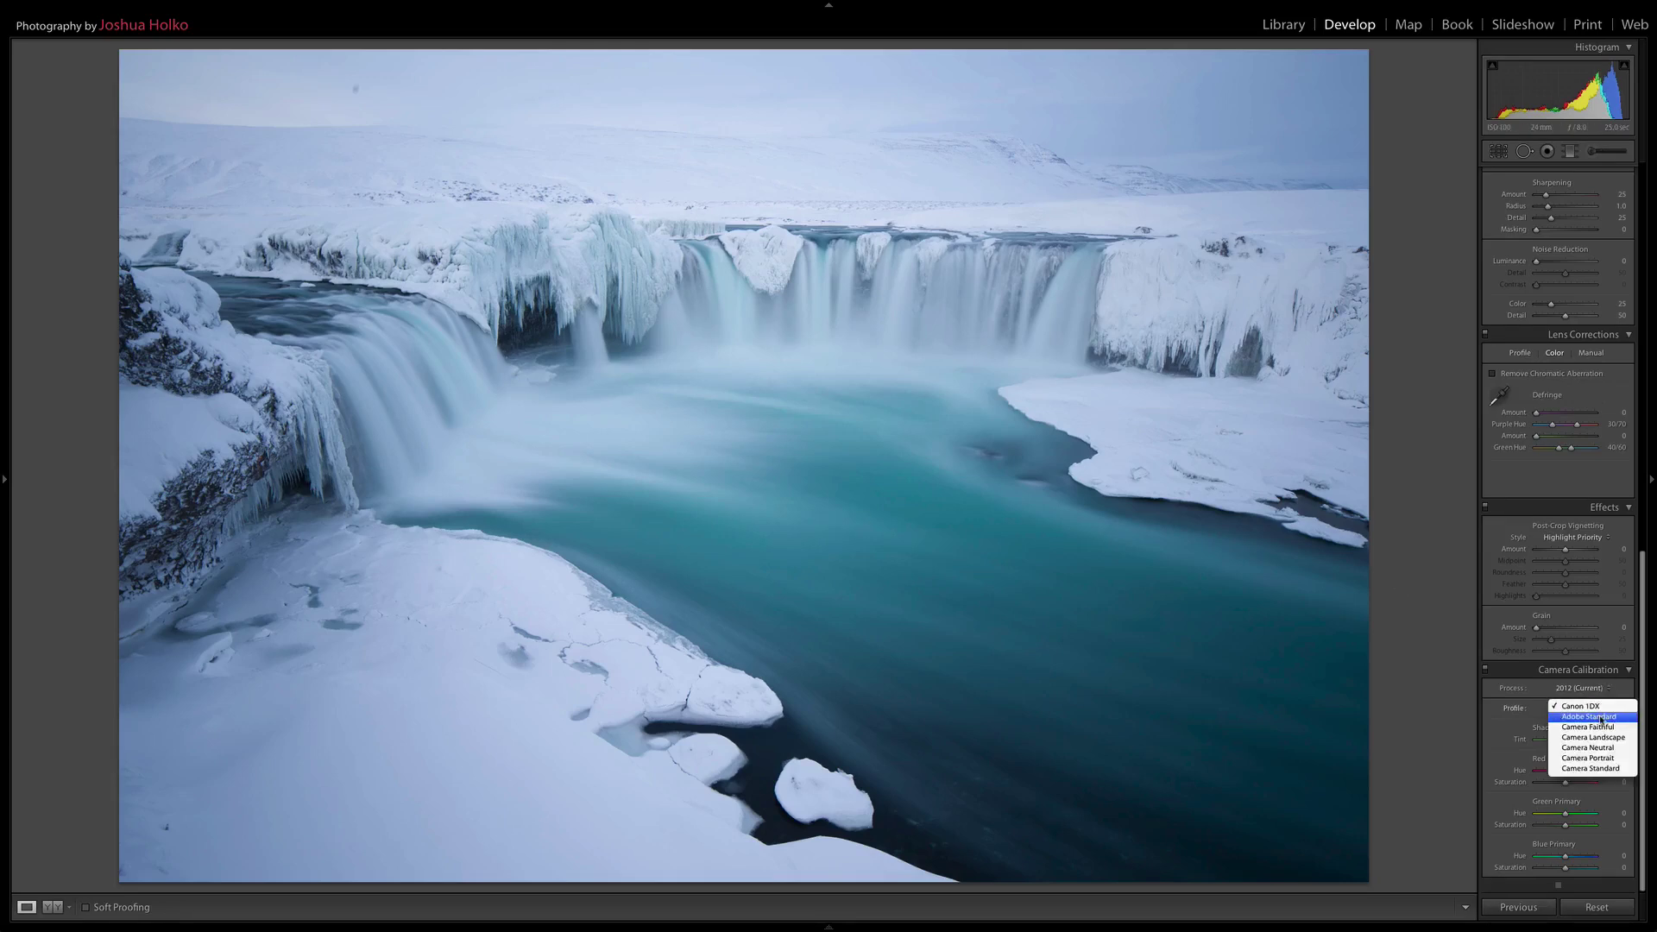
{"action": "left_click", "coordinate": [1601, 717]}
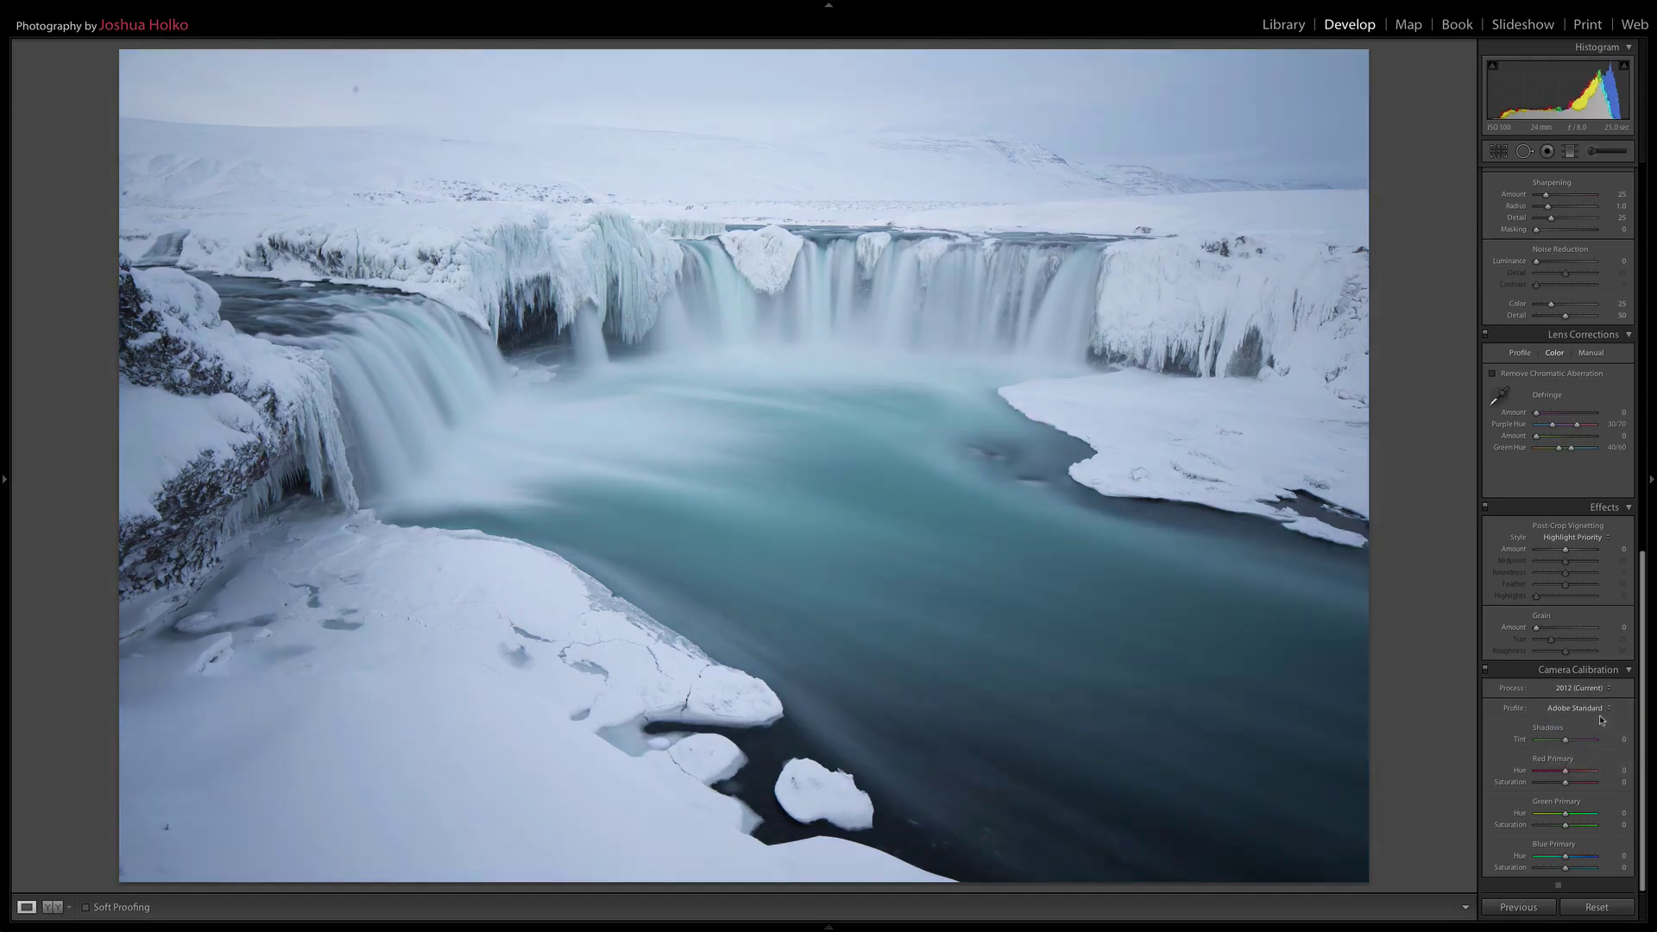
{"action": "left_click", "coordinate": [1598, 709]}
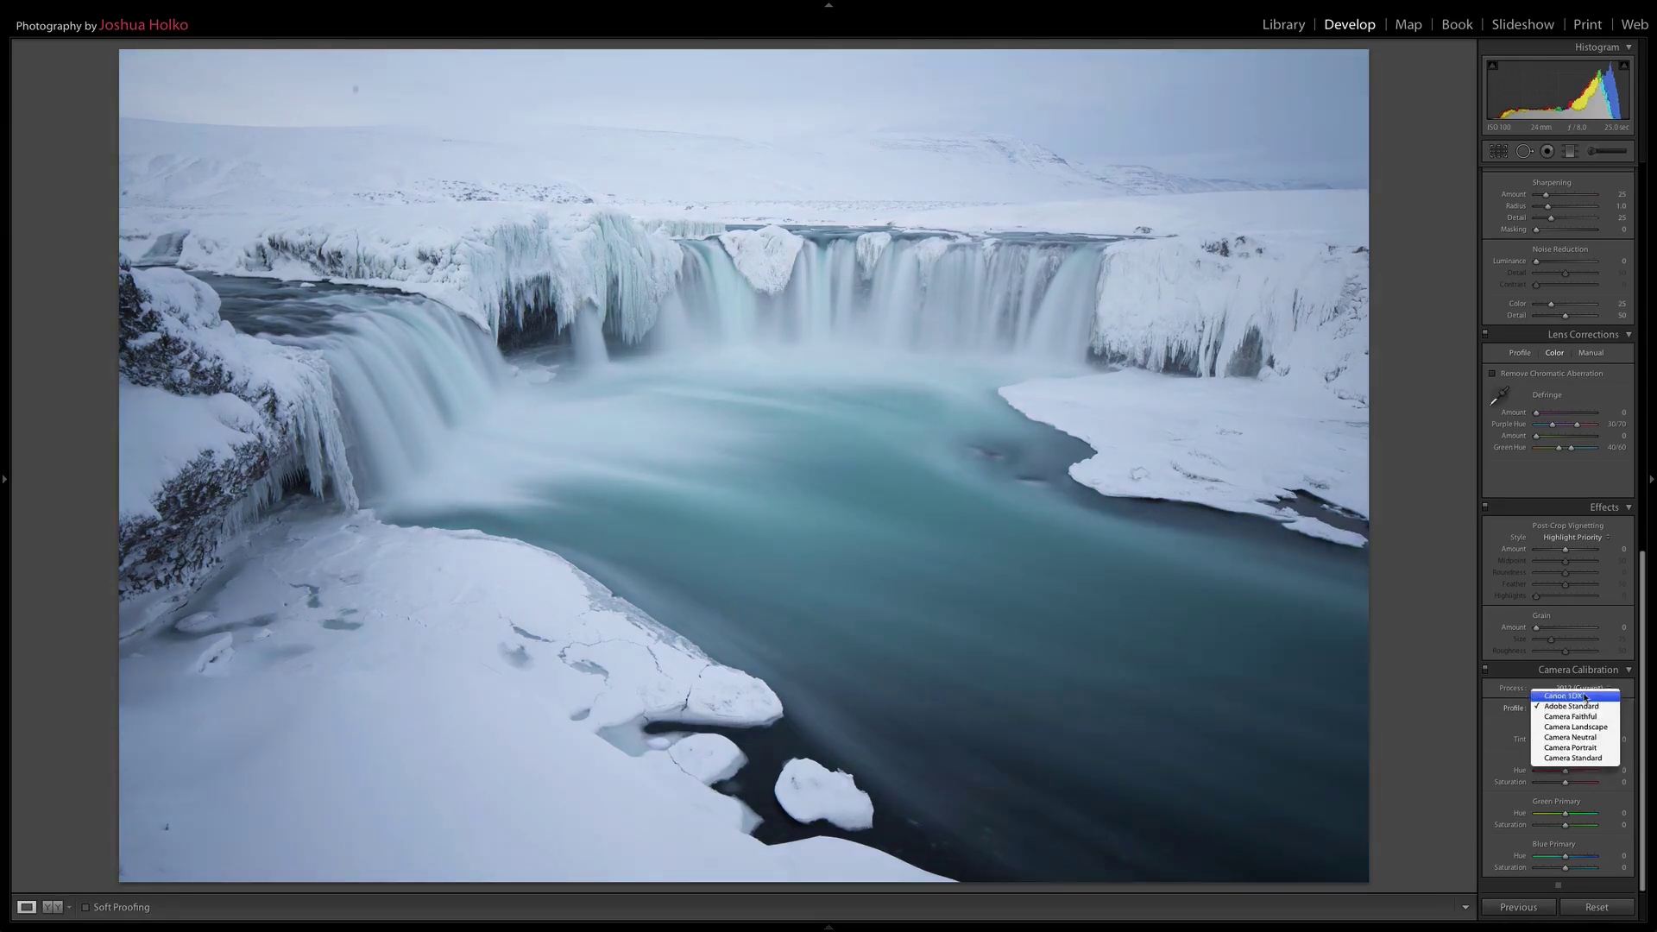
{"action": "left_click", "coordinate": [1585, 697]}
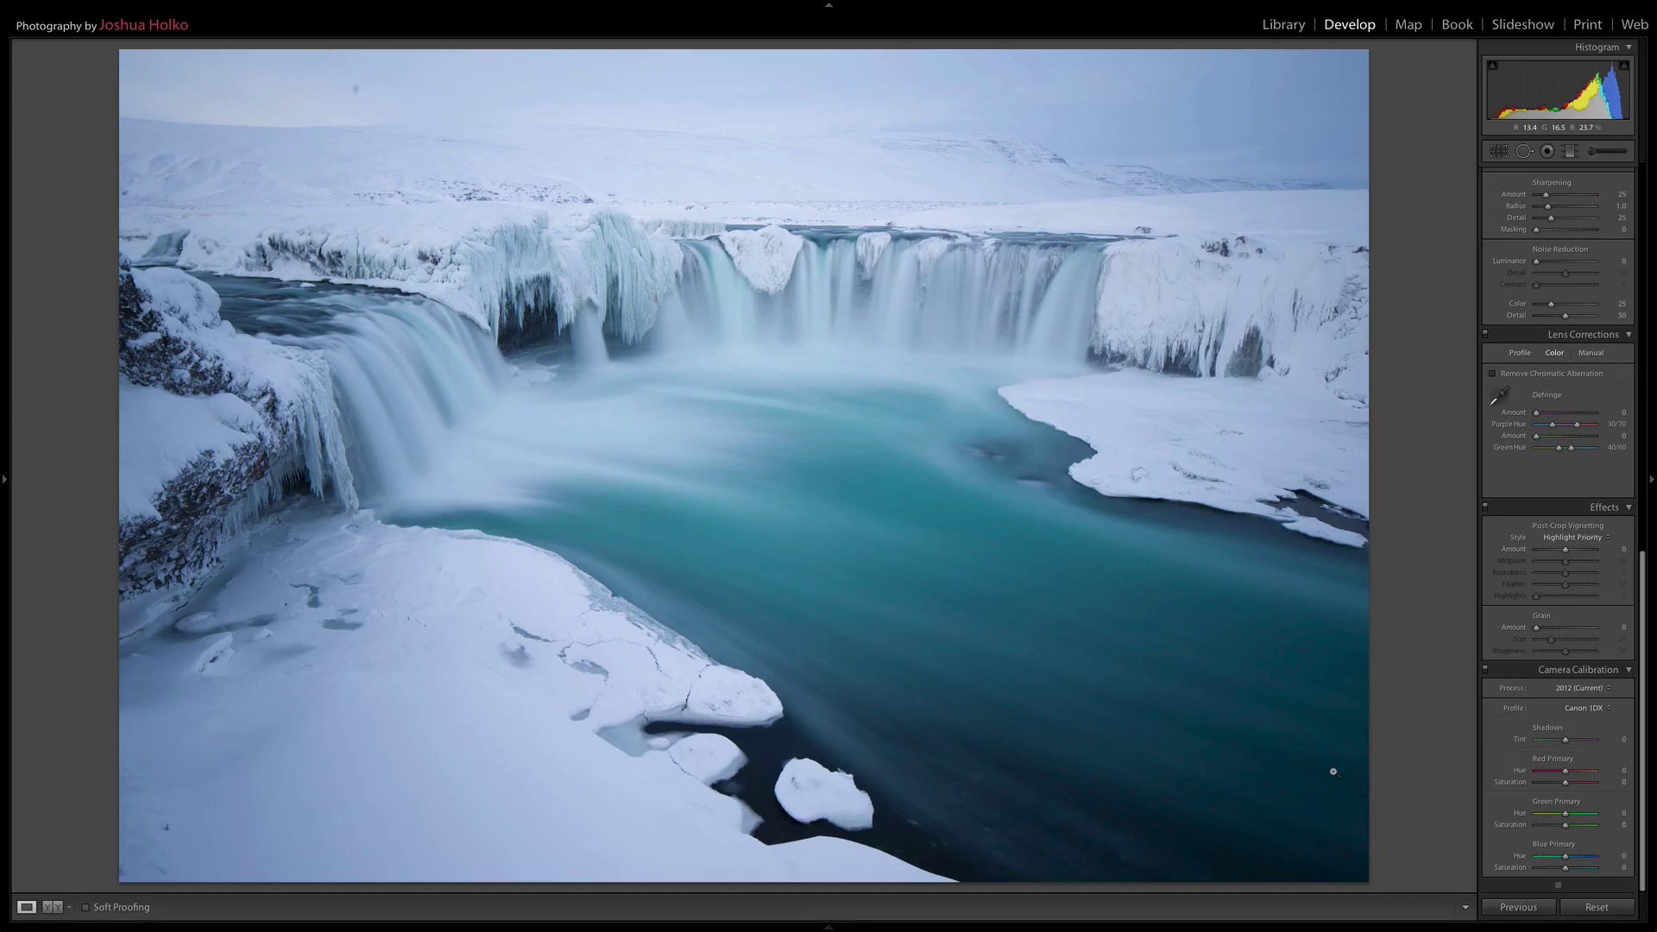
{"action": "left_click", "coordinate": [1593, 708]}
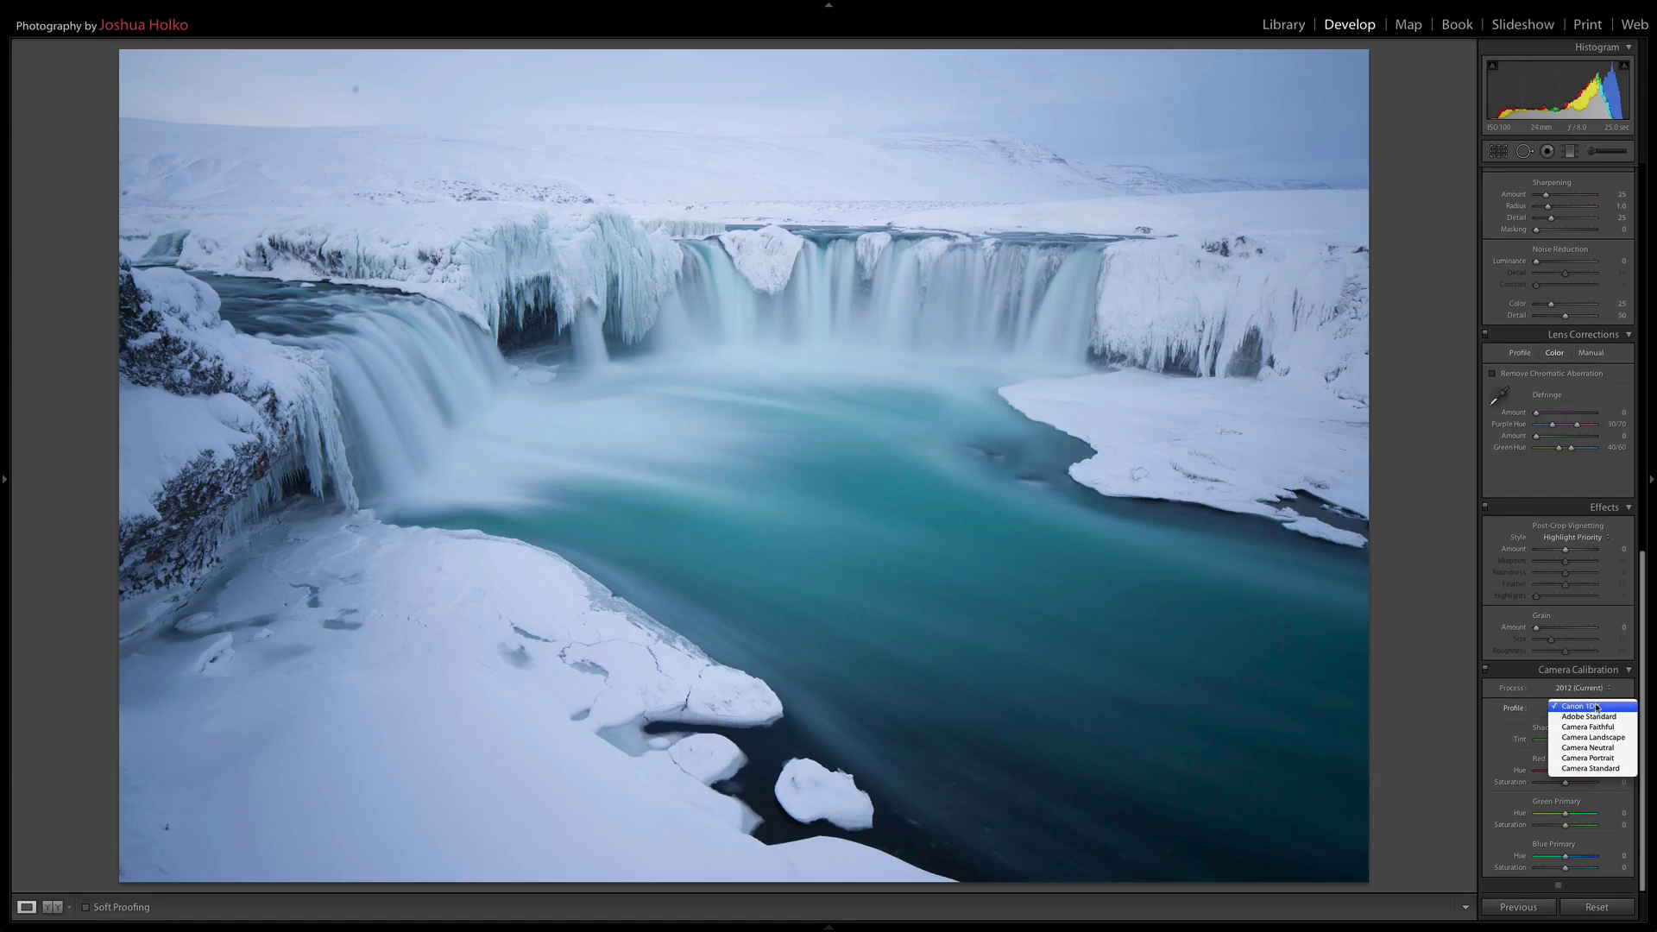
{"action": "left_click", "coordinate": [1597, 707]}
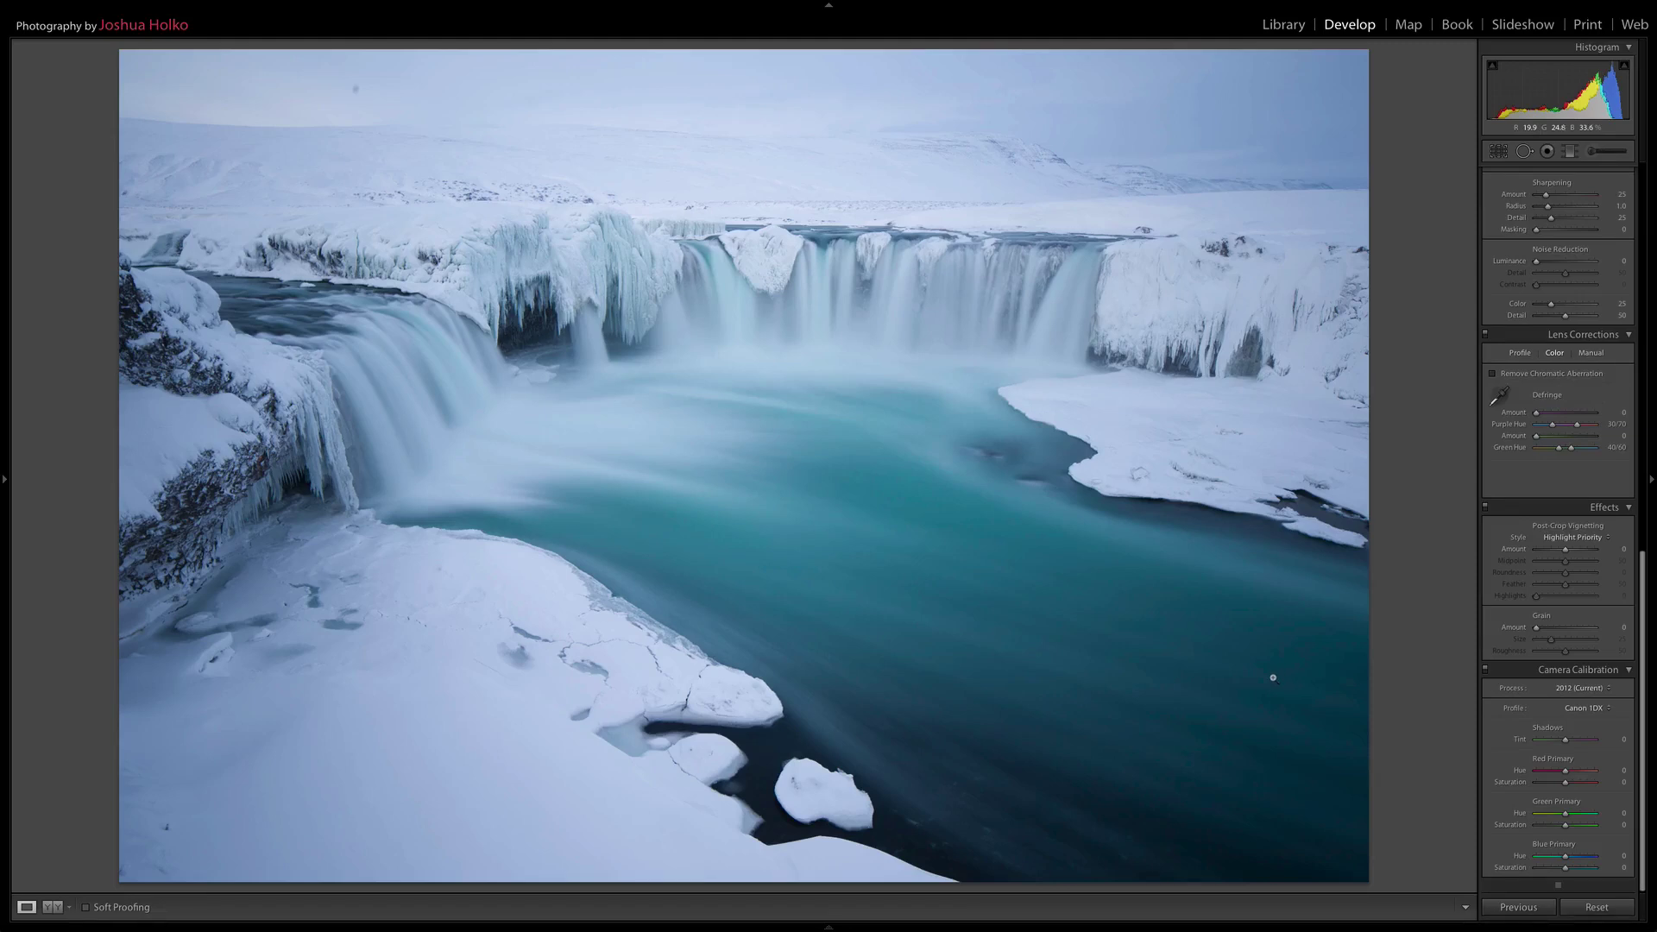
Apply the automatic tone adjustment to the waterfall photo, undo it for comparison and apply it again
{"action": "scroll", "coordinate": [1585, 677], "scroll_direction": "up", "scroll_amount": 10}
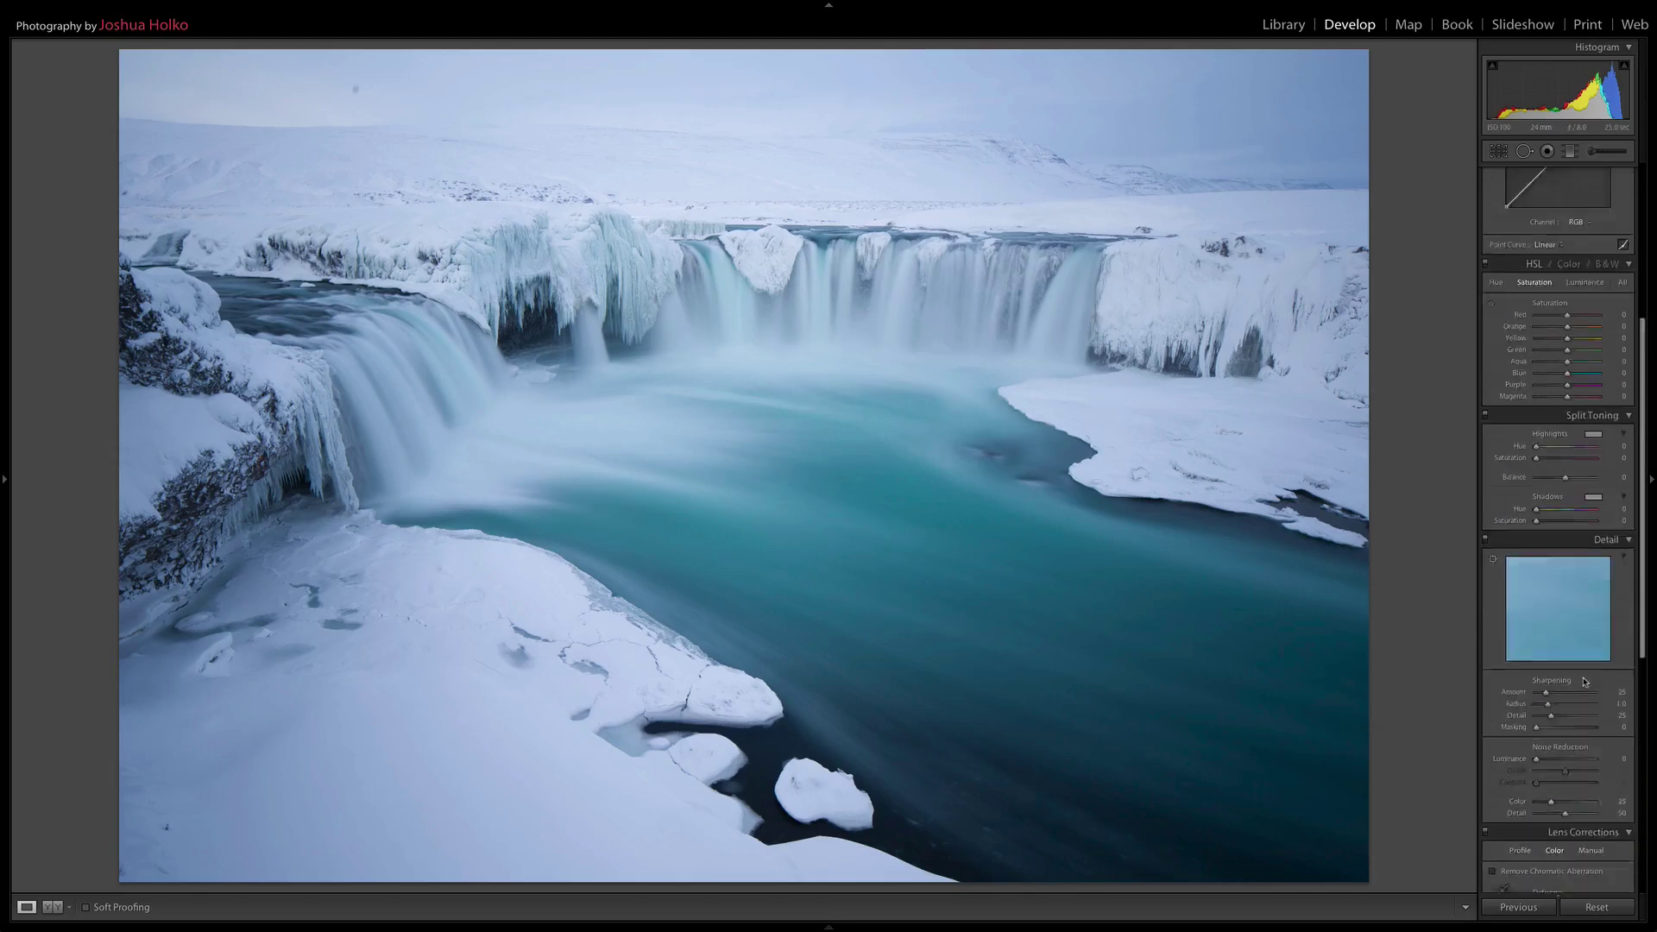
{"action": "scroll", "coordinate": [1584, 682], "scroll_direction": "down", "scroll_amount": 1}
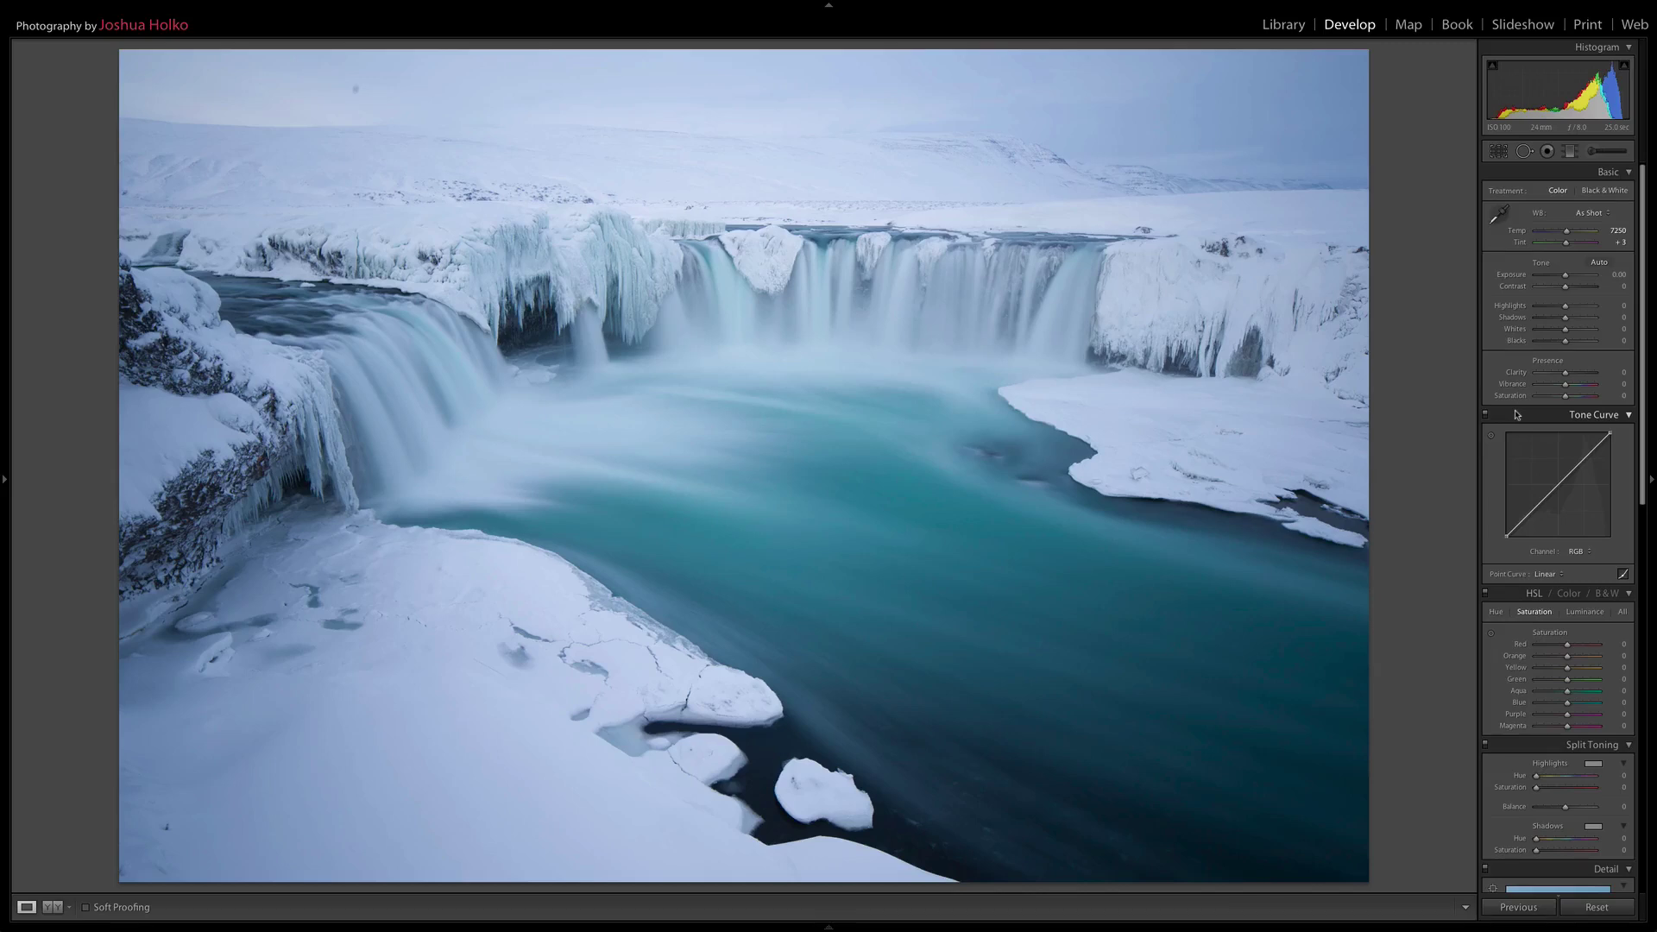
{"action": "left_click", "coordinate": [1602, 263]}
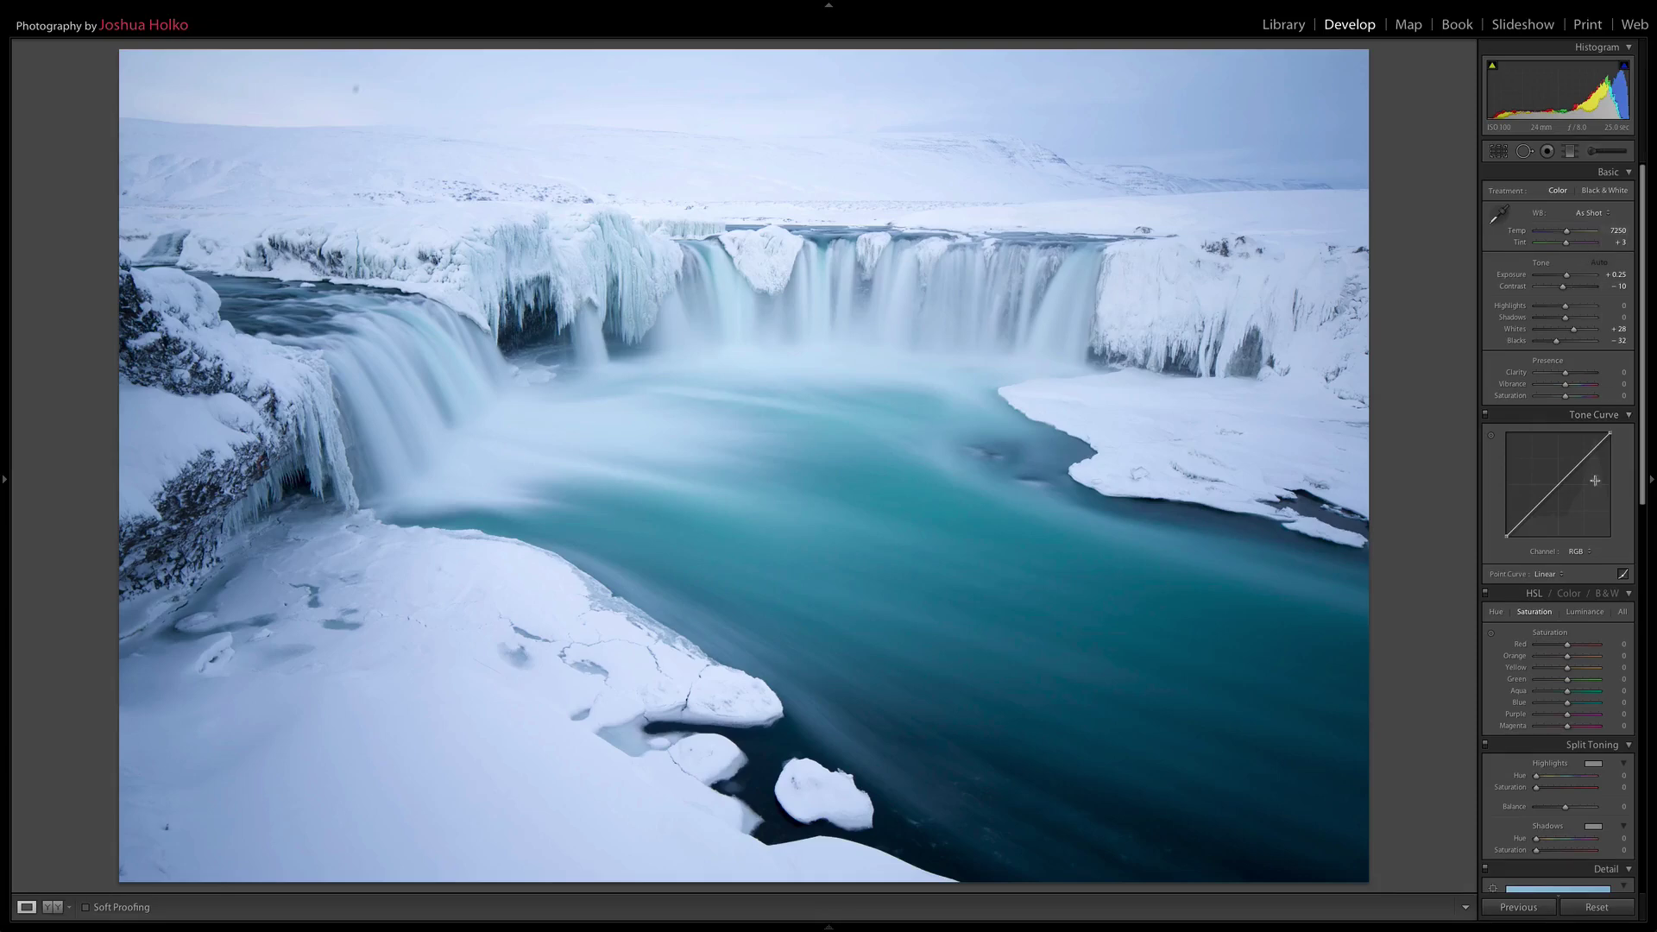
{"action": "key", "text": "ctrl+z"}
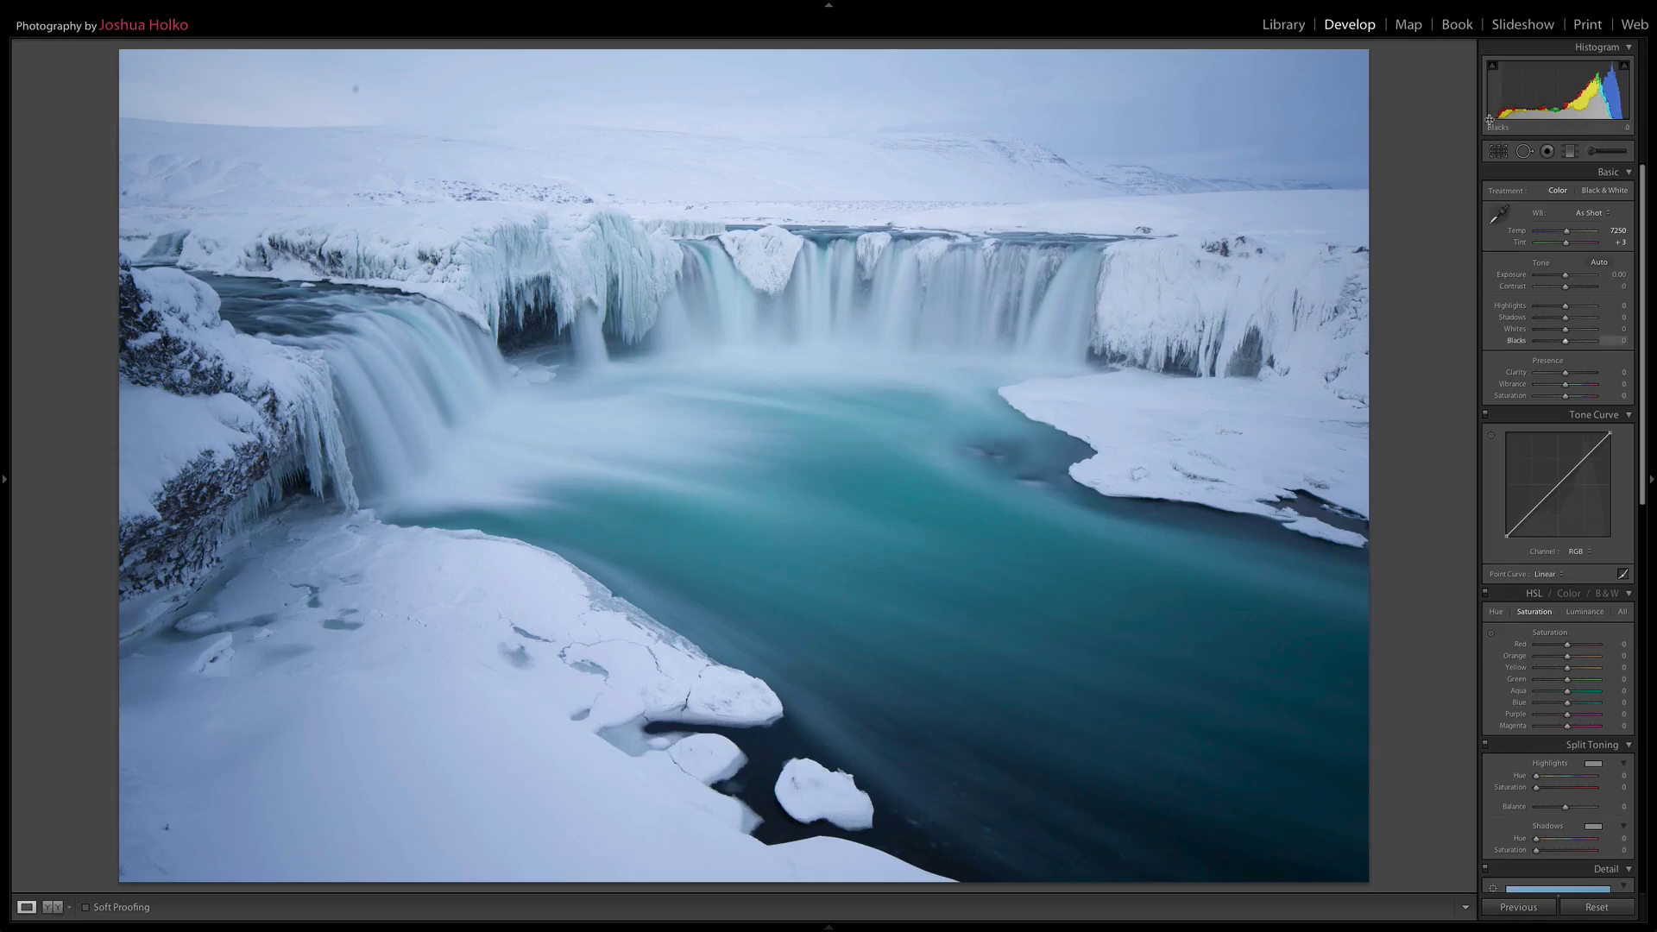
{"action": "left_click", "coordinate": [1599, 262]}
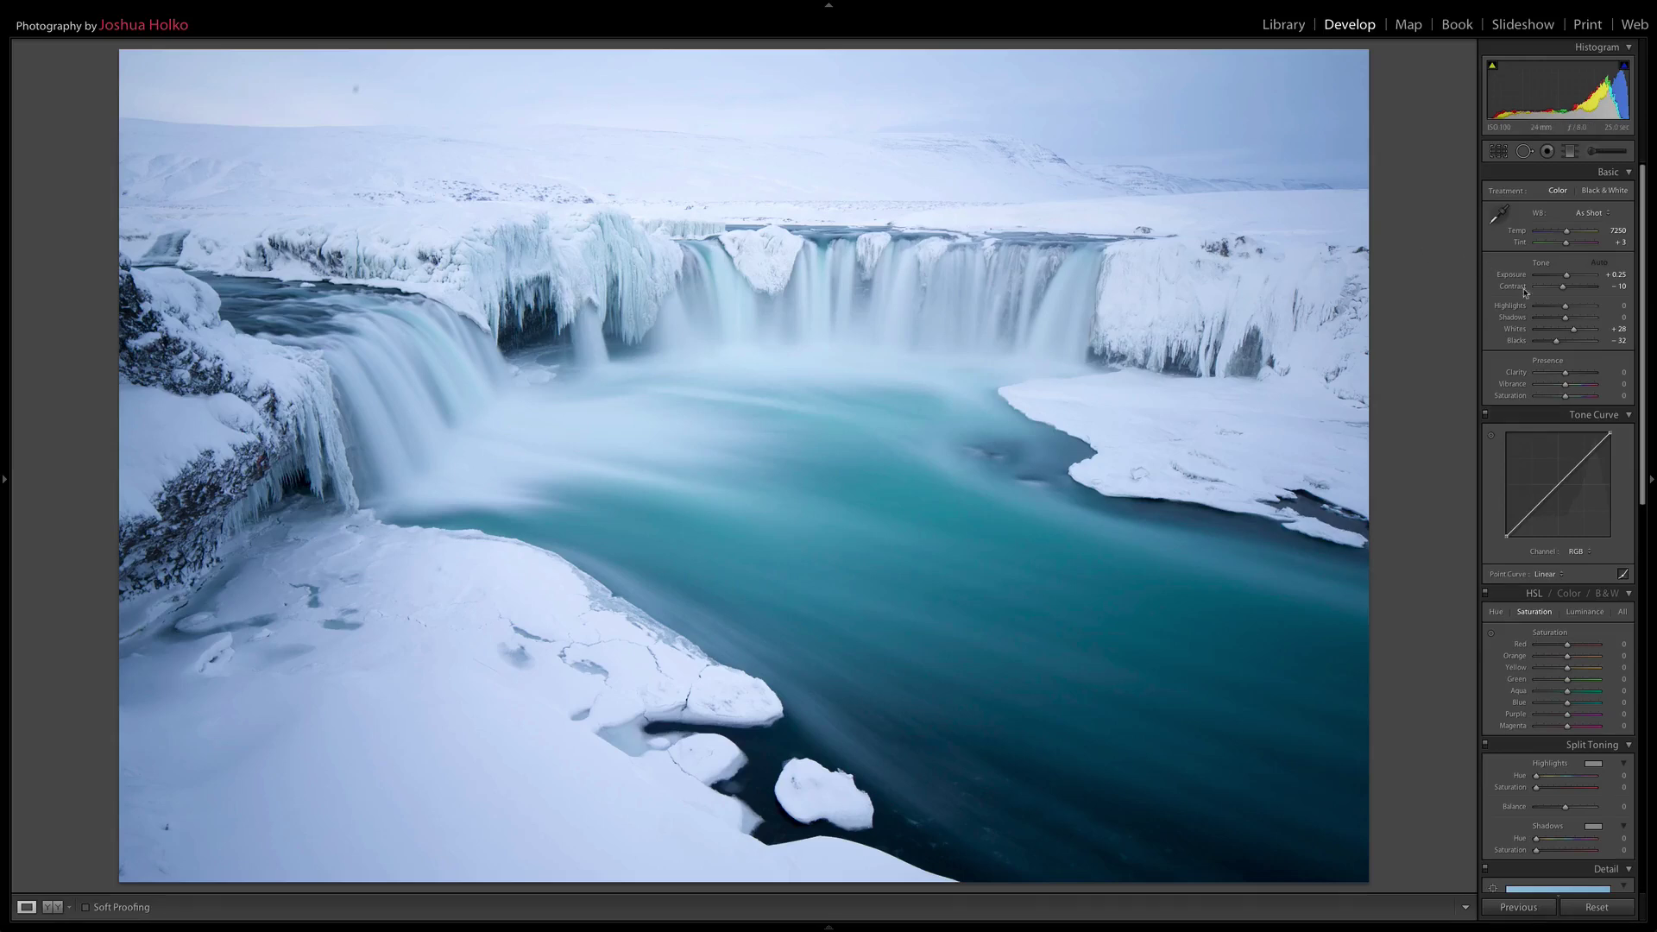
Try the Highlights at different strengths, reset them once and settle on a value of -100
{"action": "left_click_drag", "start_coordinate": [1567, 311], "coordinate": [1549, 310]}
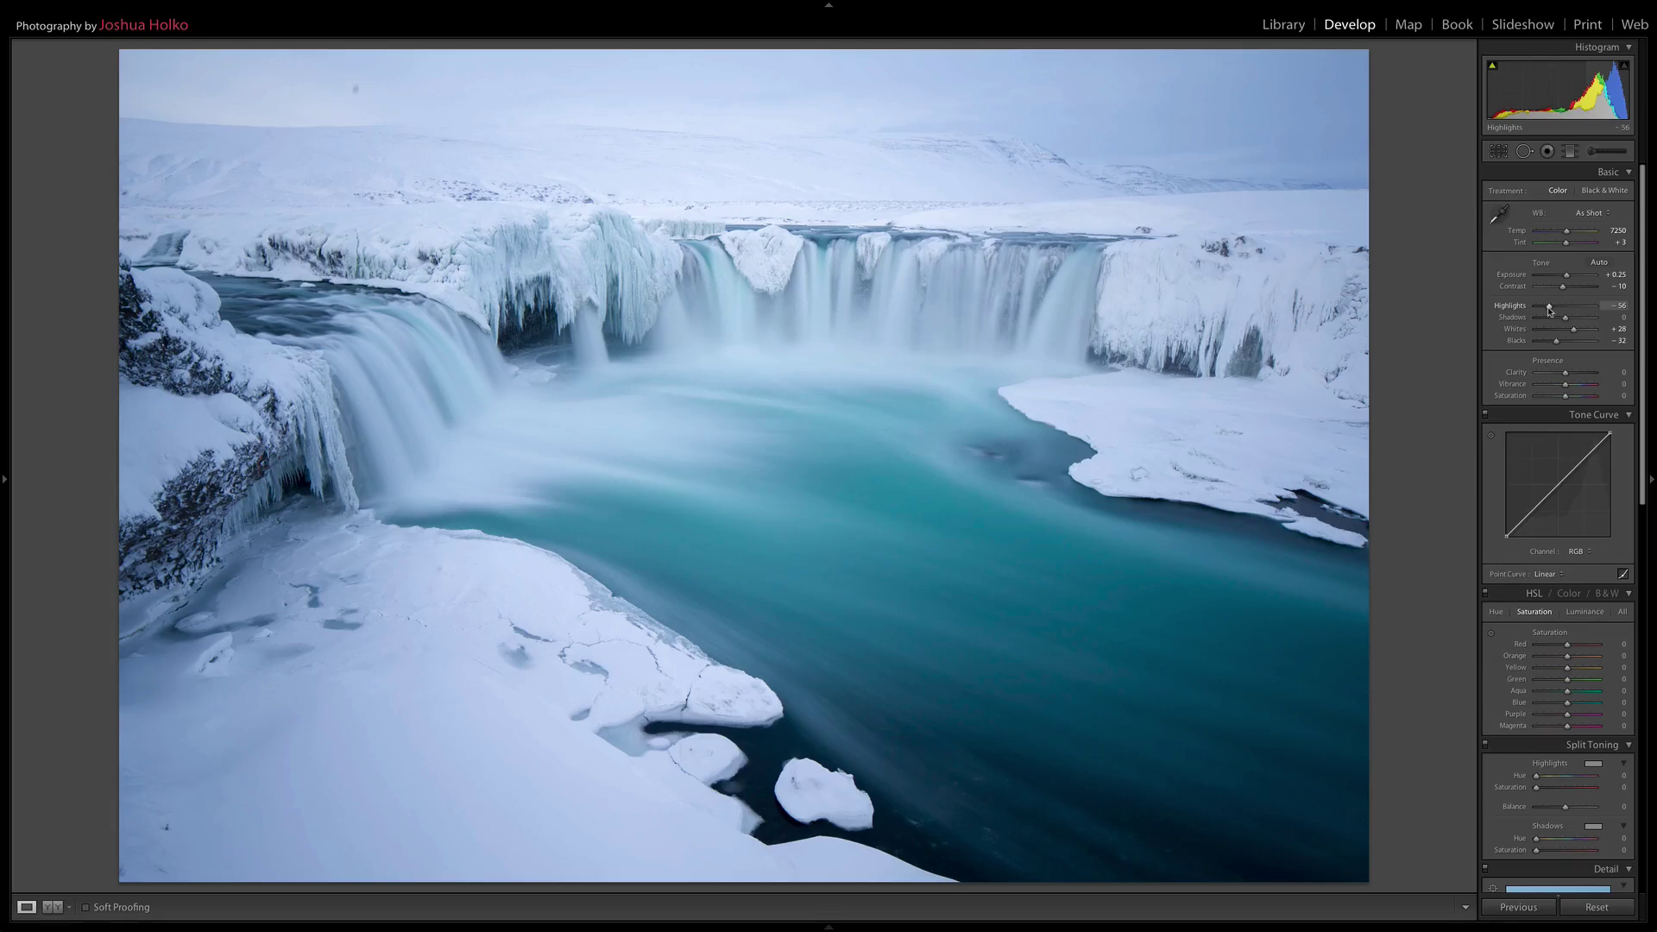
{"action": "left_click_drag", "start_coordinate": [1549, 311], "coordinate": [1531, 309]}
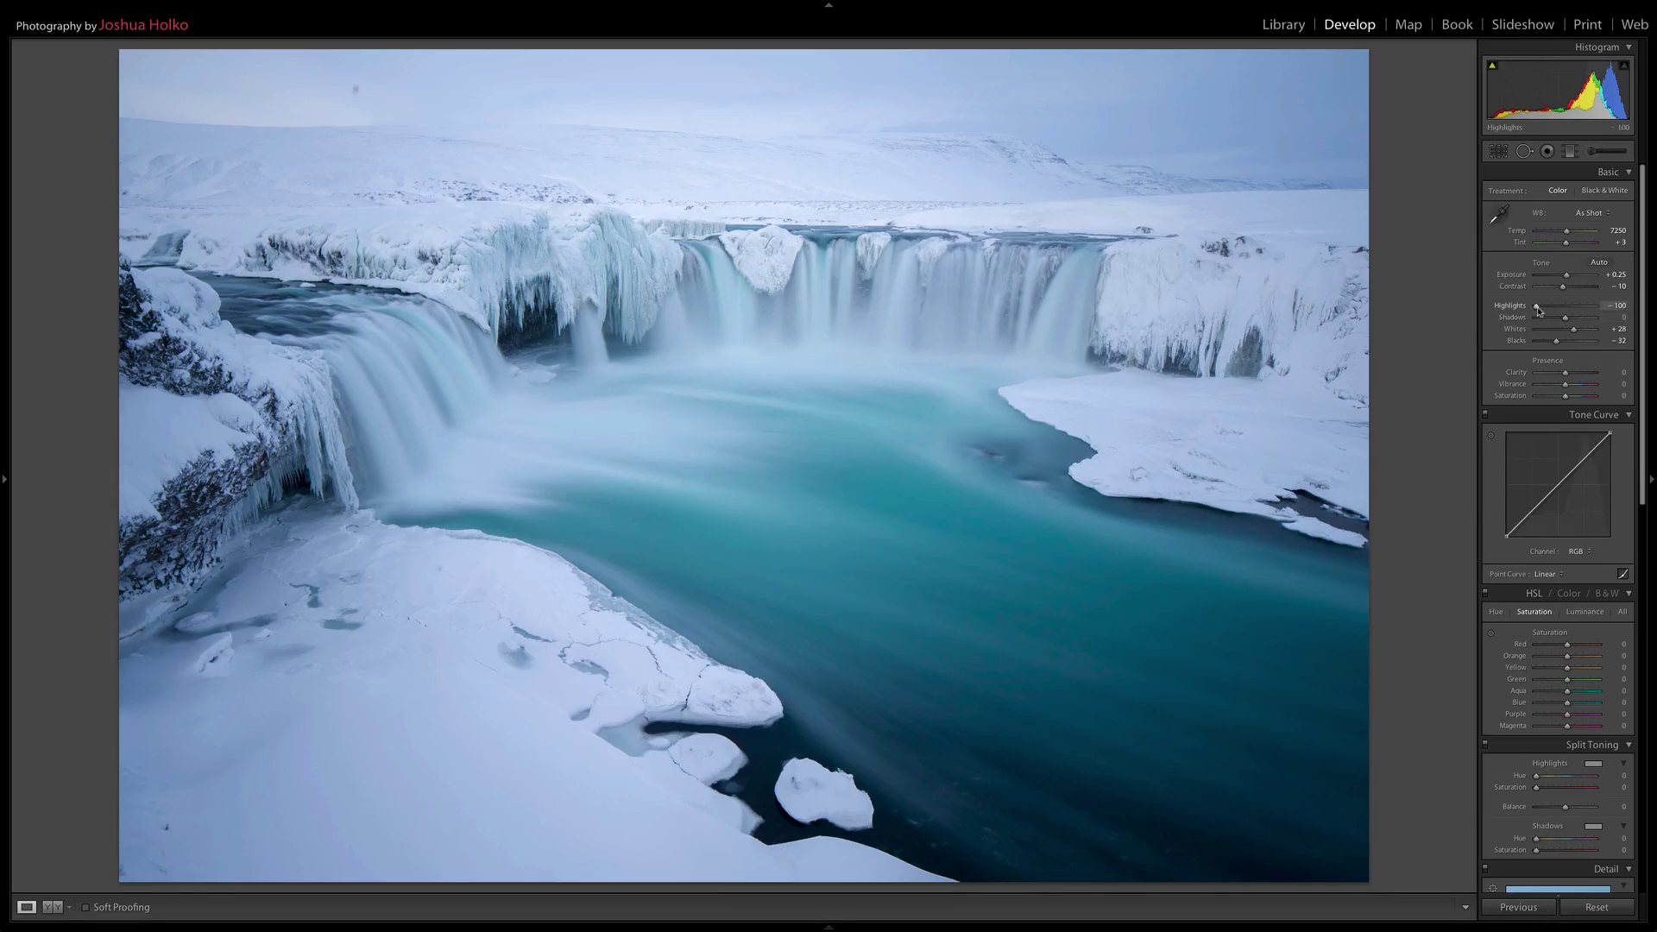
{"action": "double_click", "coordinate": [1537, 306]}
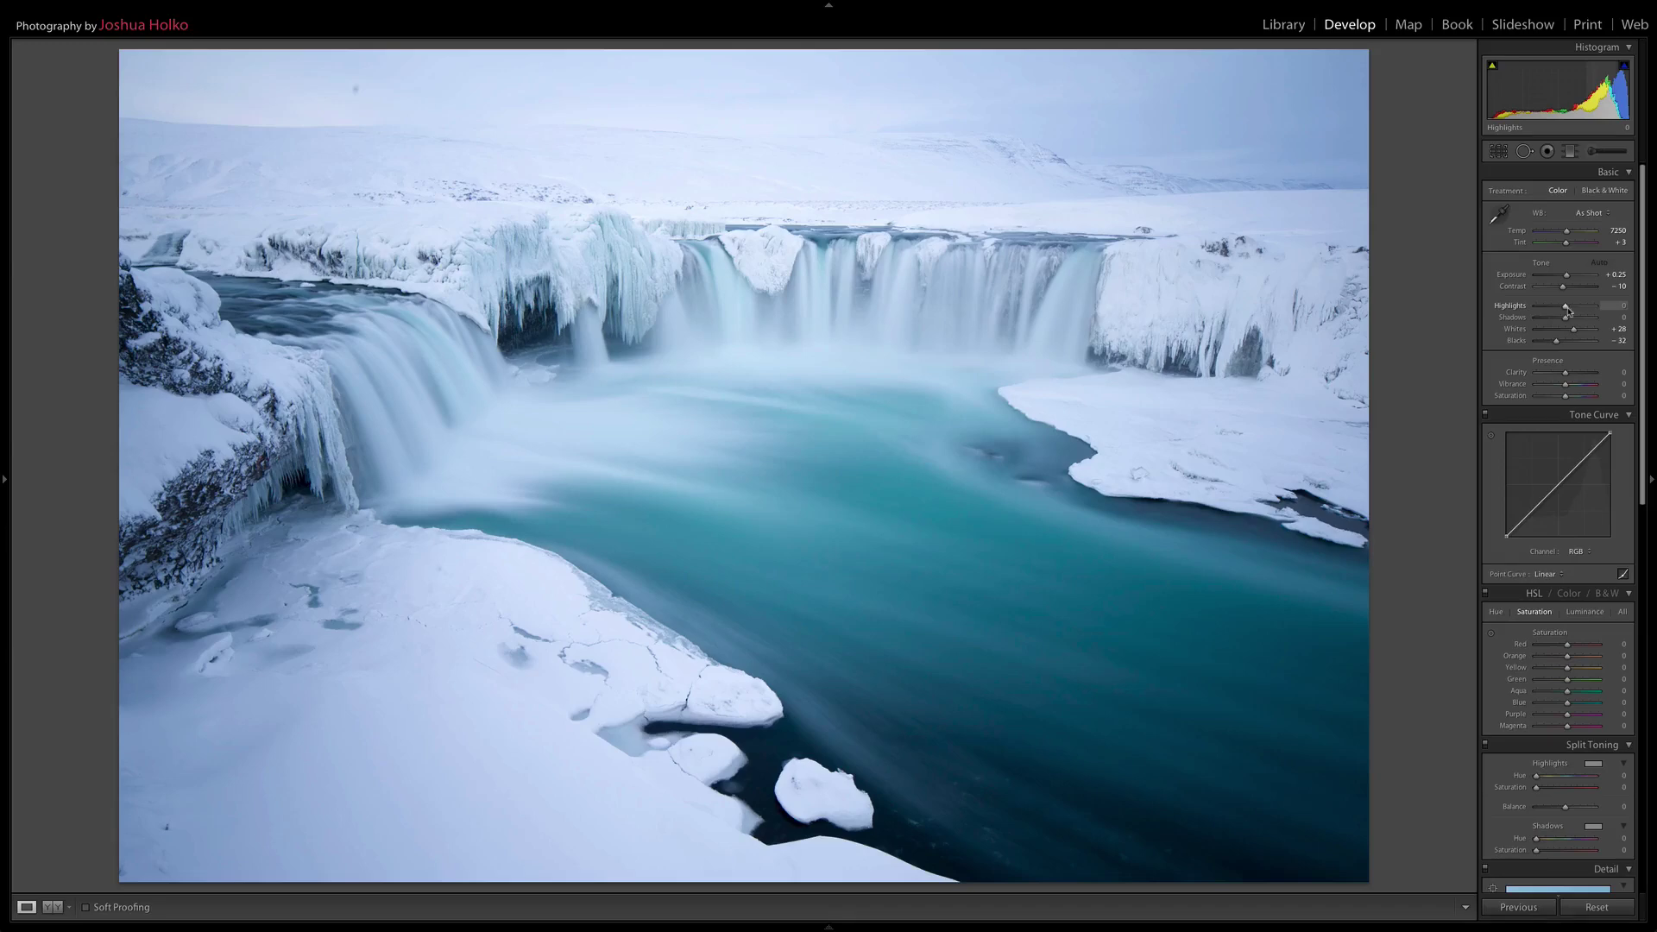
{"action": "left_click_drag", "start_coordinate": [1568, 309], "coordinate": [1502, 310]}
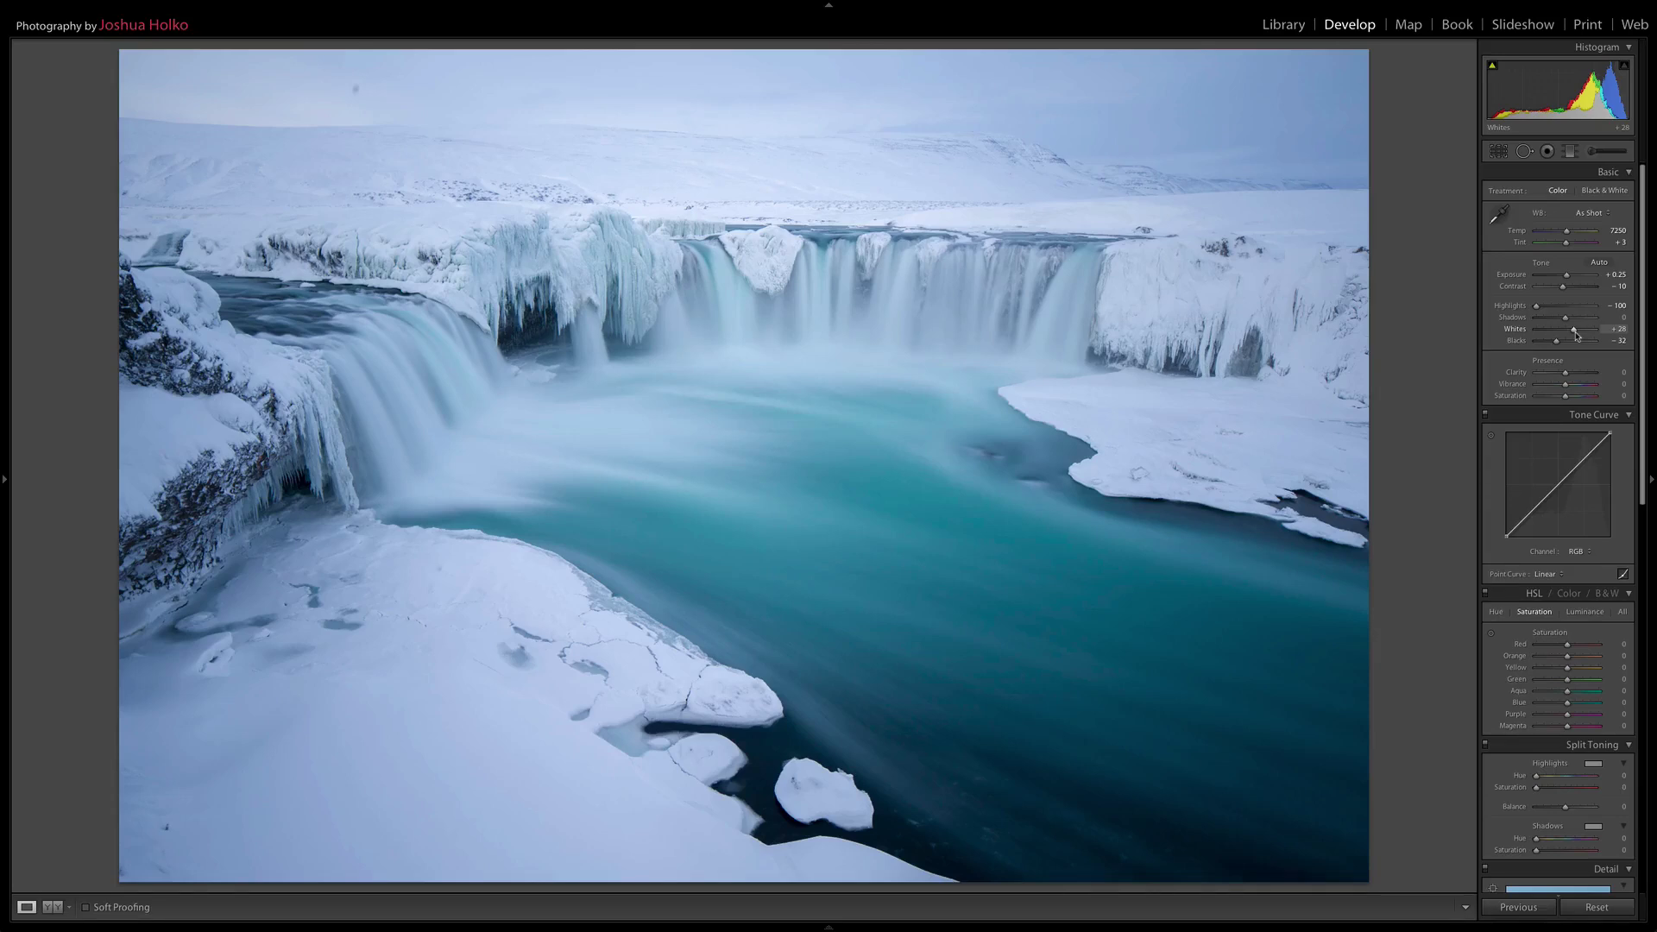
Using the clipping preview, set the Whites to +32 and the Blacks to -22
{"action": "left_click", "coordinate": [1575, 330], "text": "alt"}
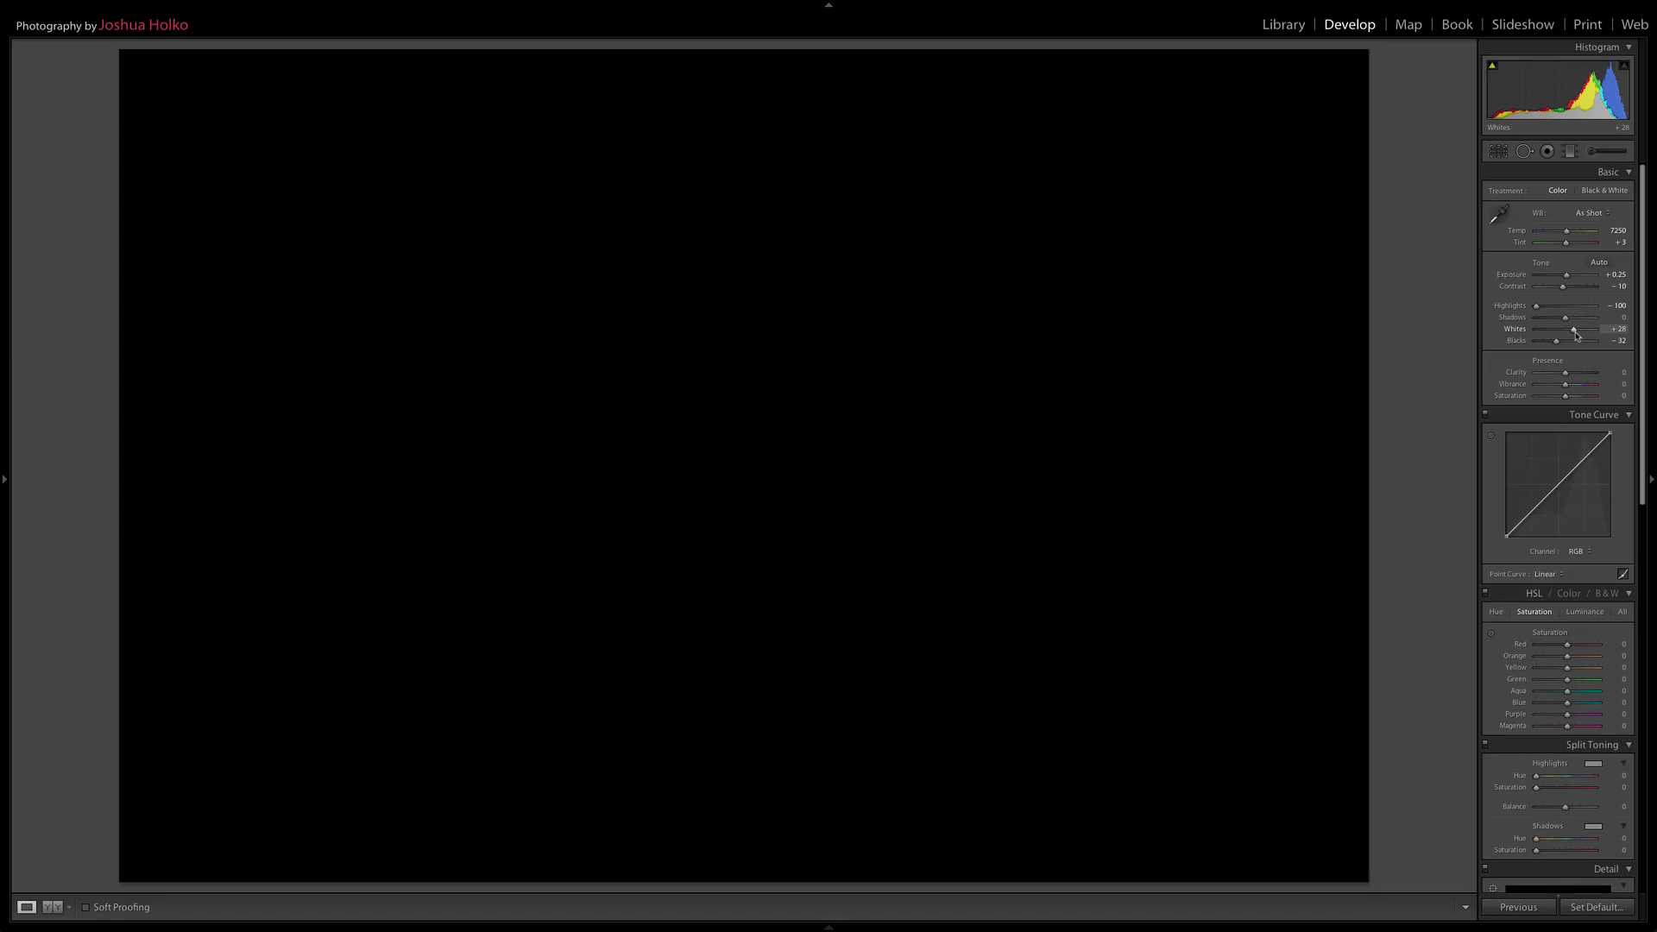
{"action": "left_click_drag", "start_coordinate": [1578, 335], "coordinate": [1557, 345]}
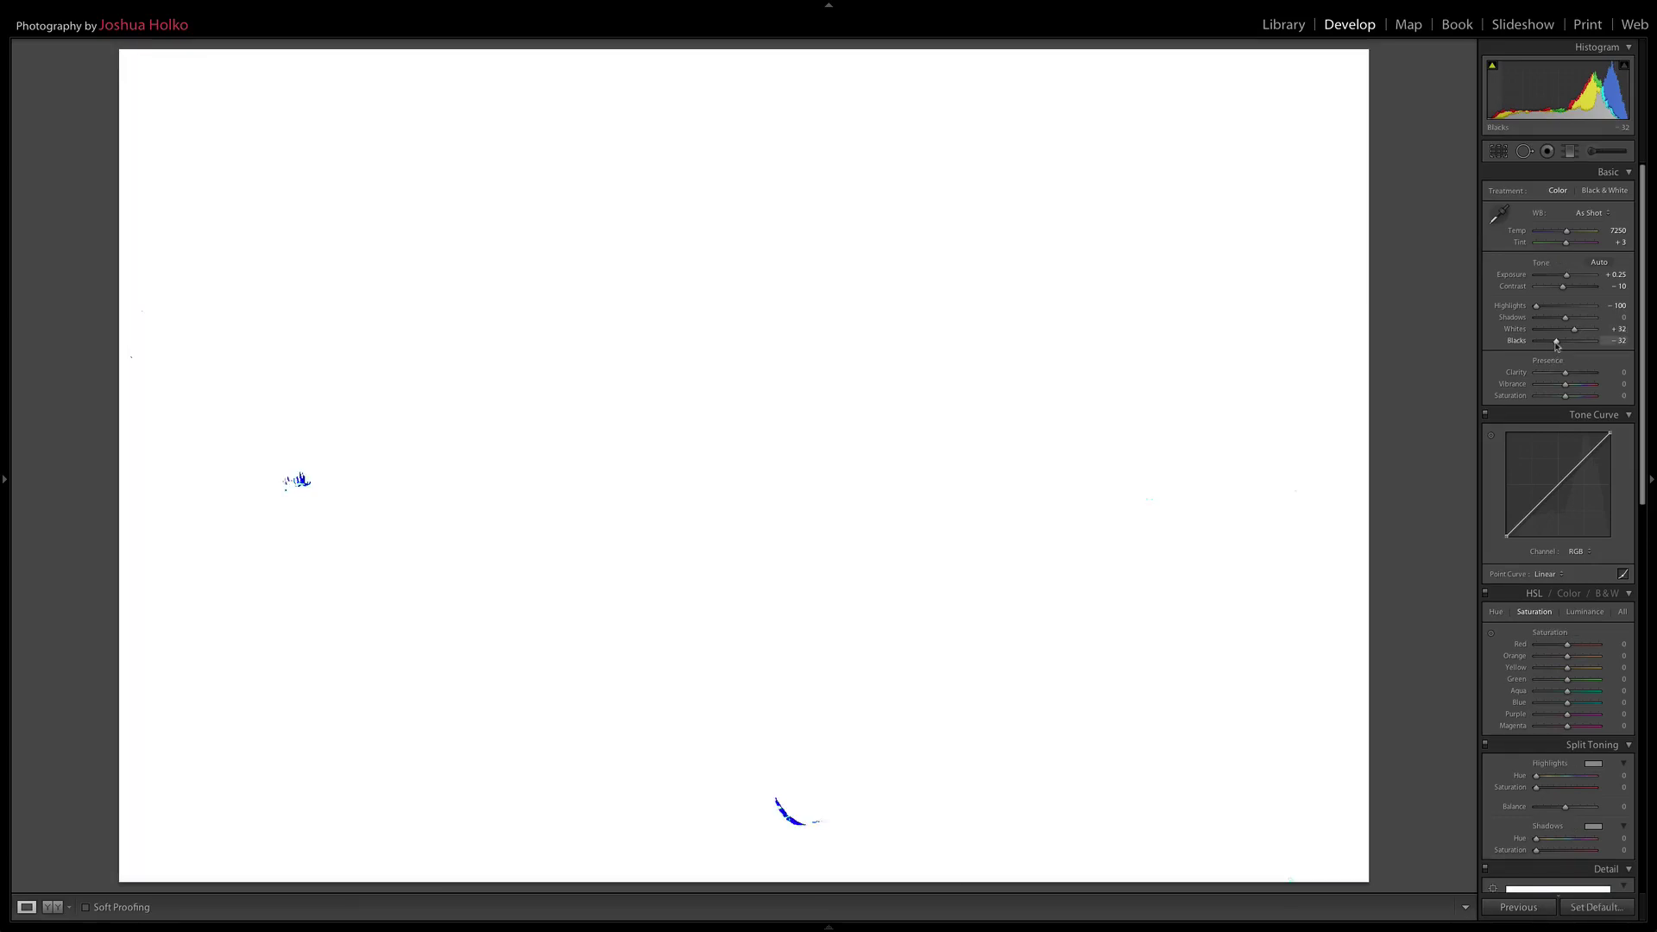
{"action": "left_click_drag", "start_coordinate": [1556, 345], "coordinate": [1558, 346]}
{"action": "left_click_drag", "start_coordinate": [1560, 345], "coordinate": [1560, 345]}
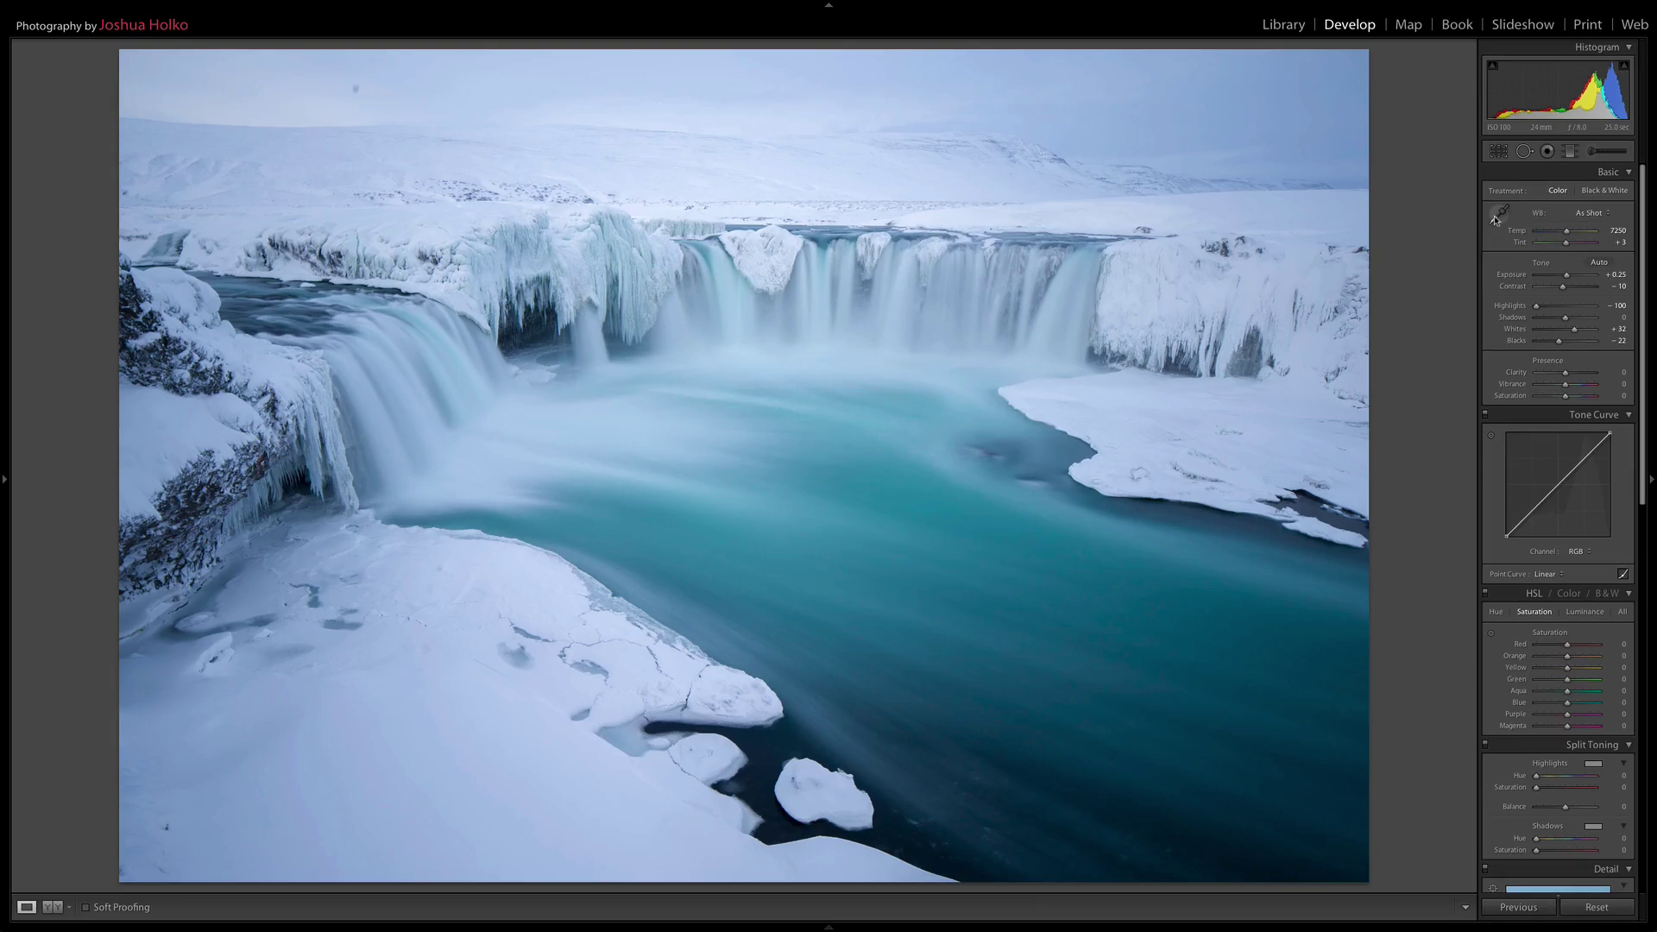
Try a white balance sampled from the foreground snow, and undo it
{"action": "left_click", "coordinate": [1498, 216]}
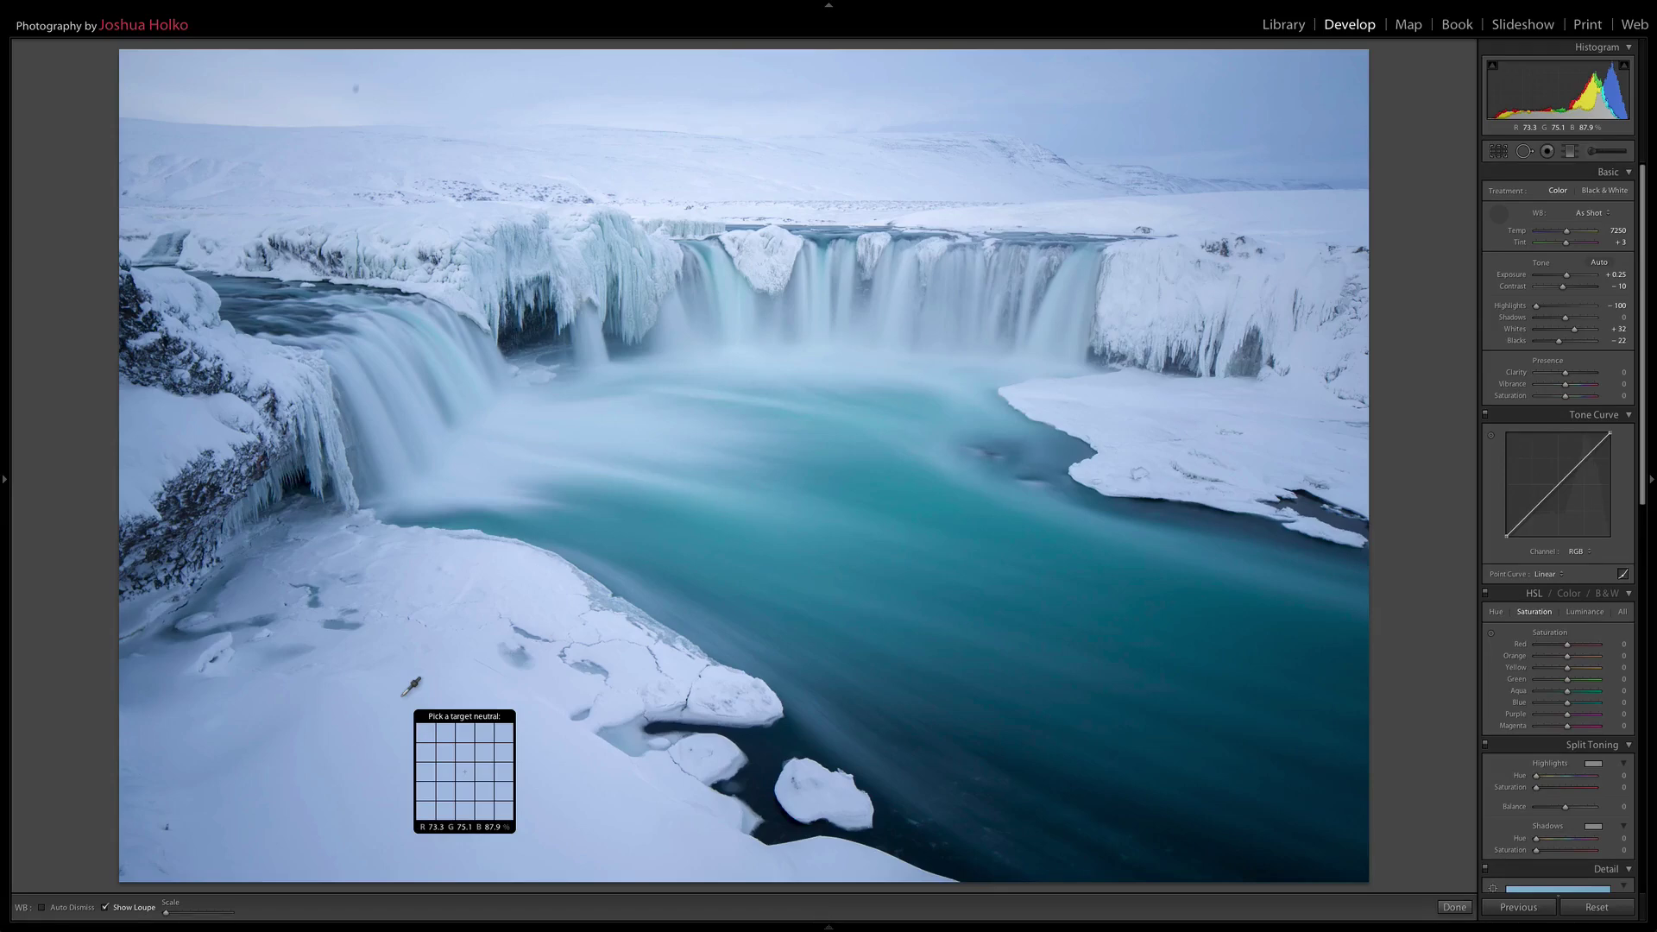
{"action": "left_click", "coordinate": [406, 692]}
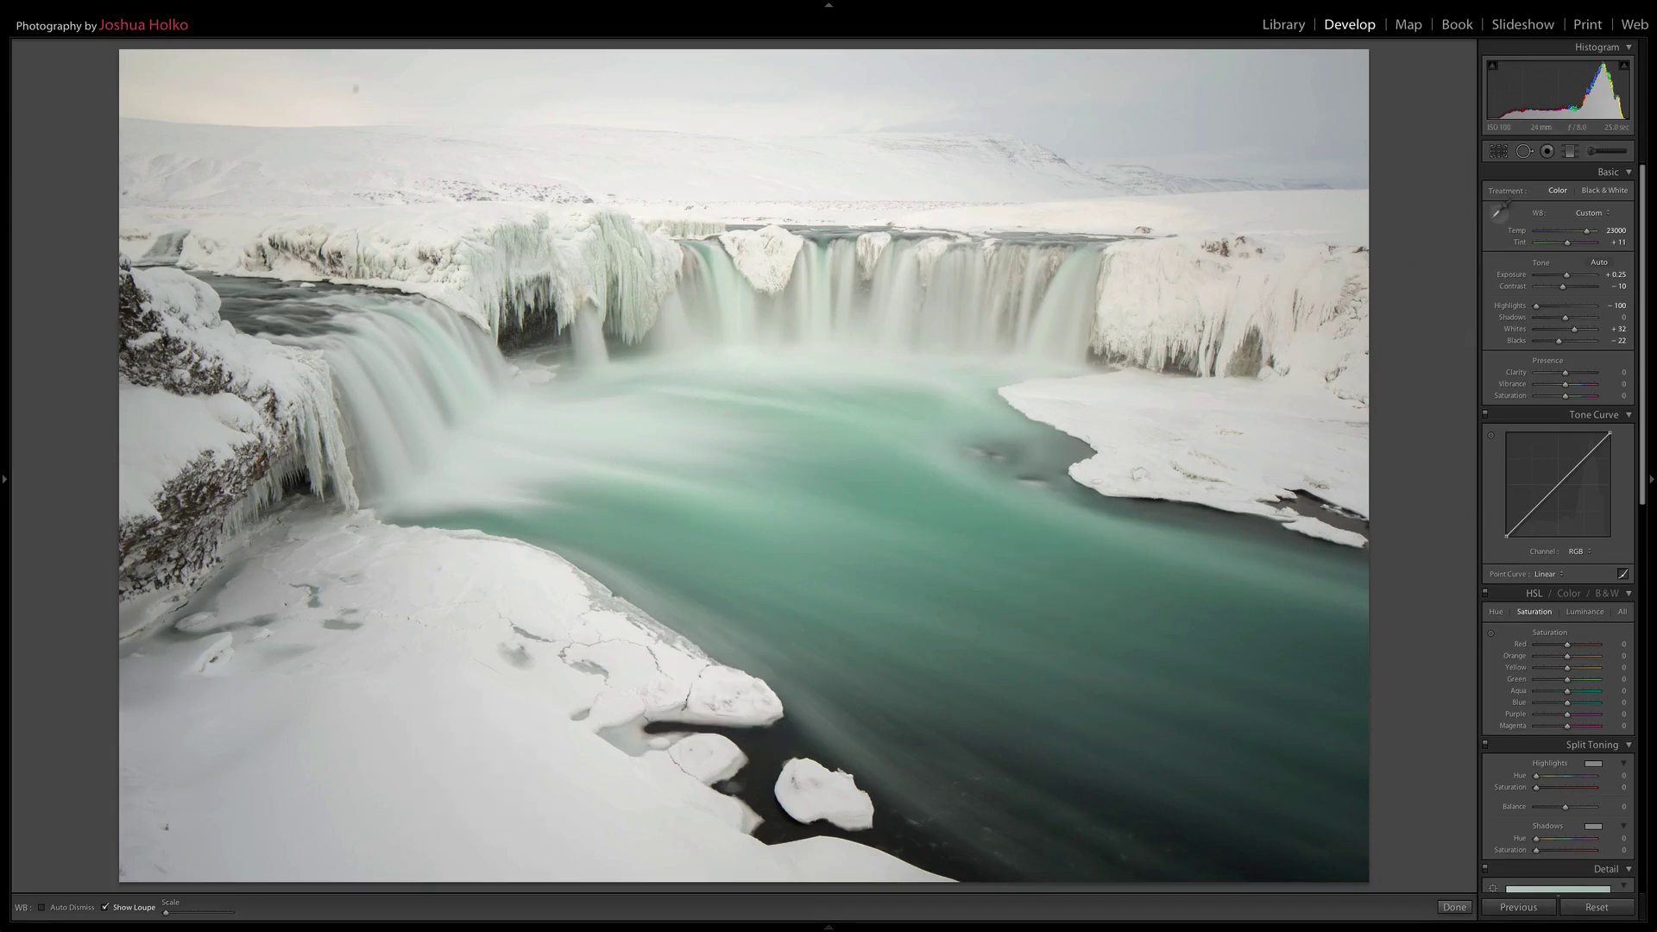
{"action": "left_click", "coordinate": [1496, 219]}
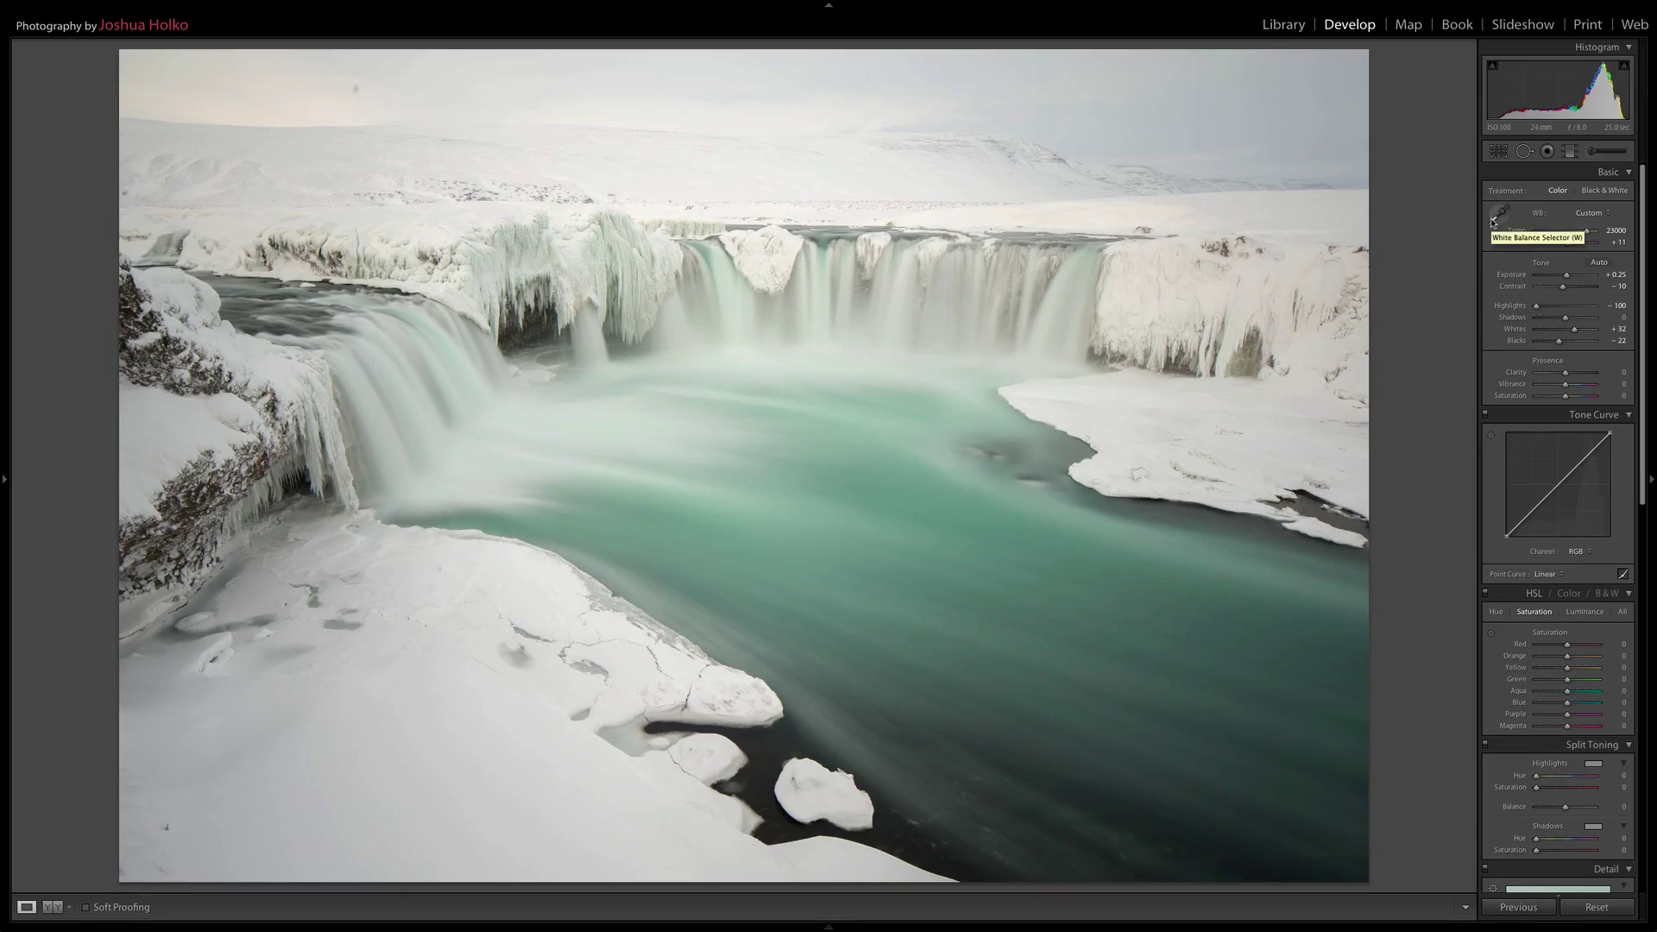
{"action": "key", "text": "ctrl+z"}
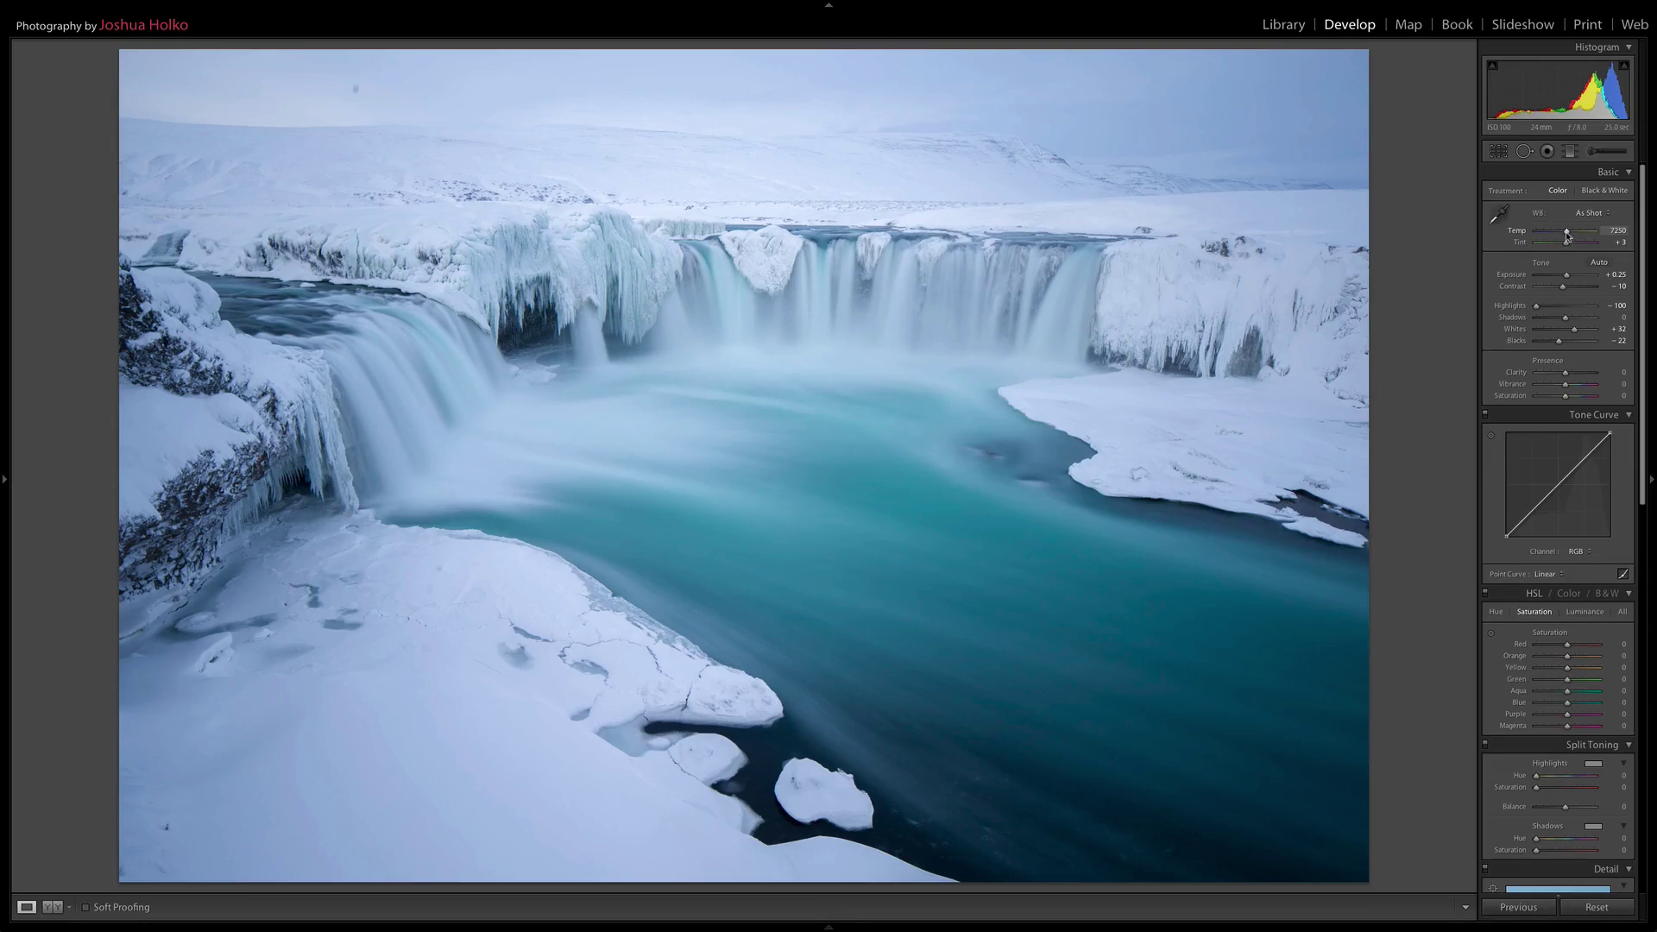
Warm the color temperature slightly to 7533, check the side-by-side before and after comparison, and return to the single photo view
{"action": "left_click_drag", "start_coordinate": [1566, 235], "coordinate": [1569, 236]}
{"action": "left_click", "coordinate": [53, 907]}
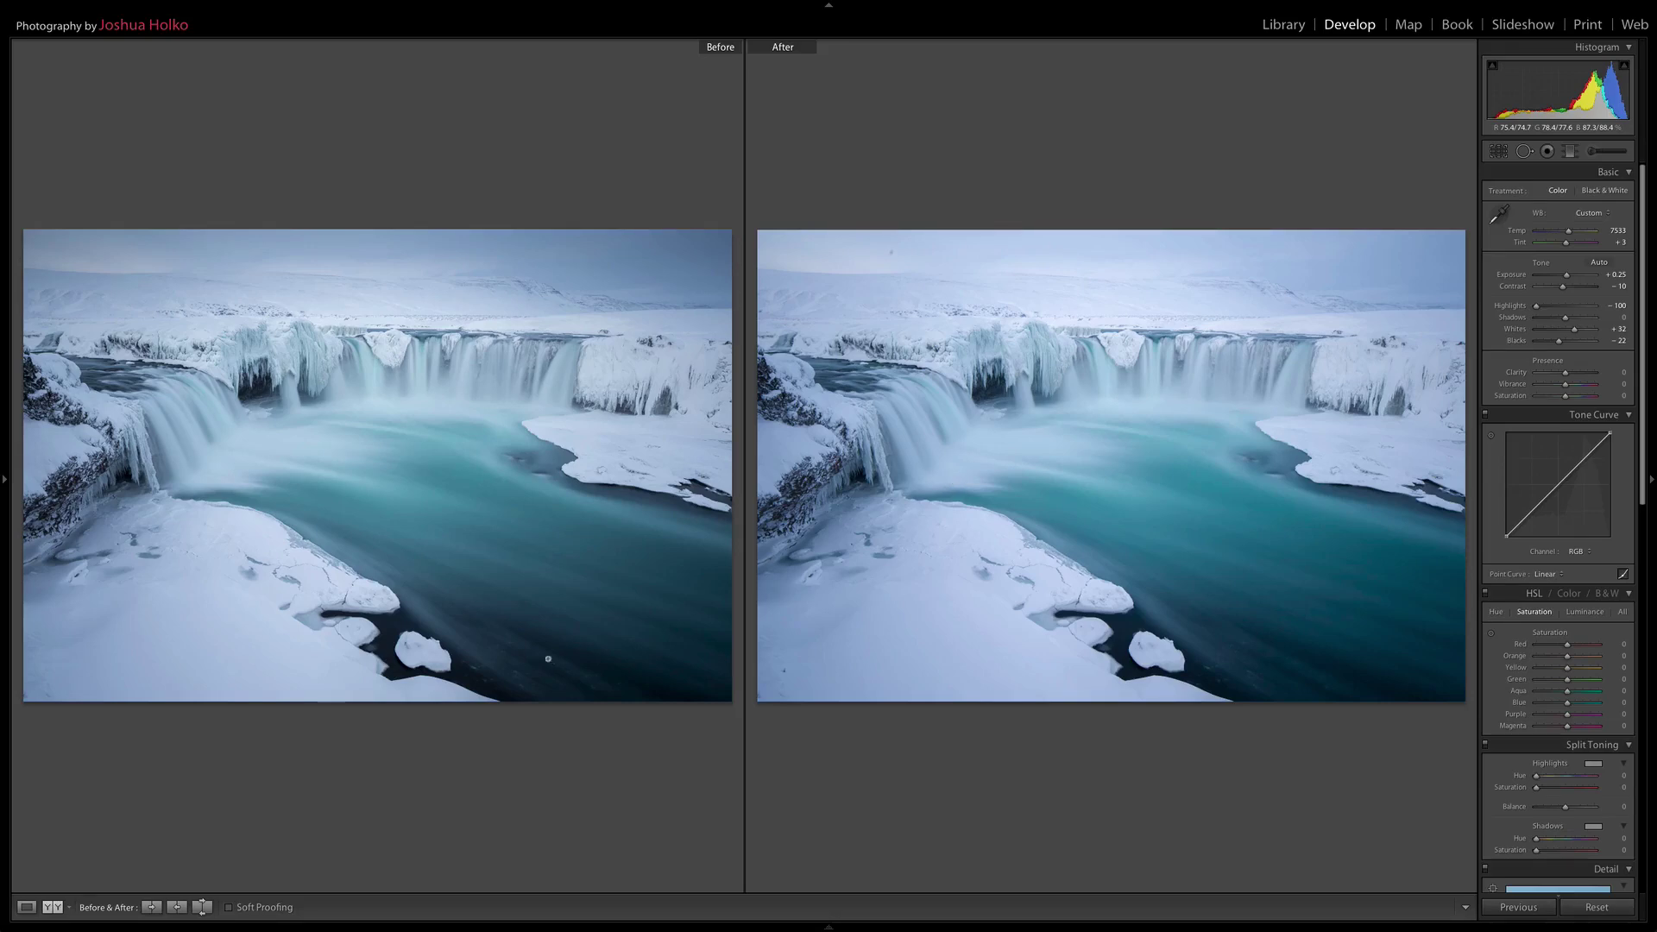
{"action": "left_click", "coordinate": [27, 907]}
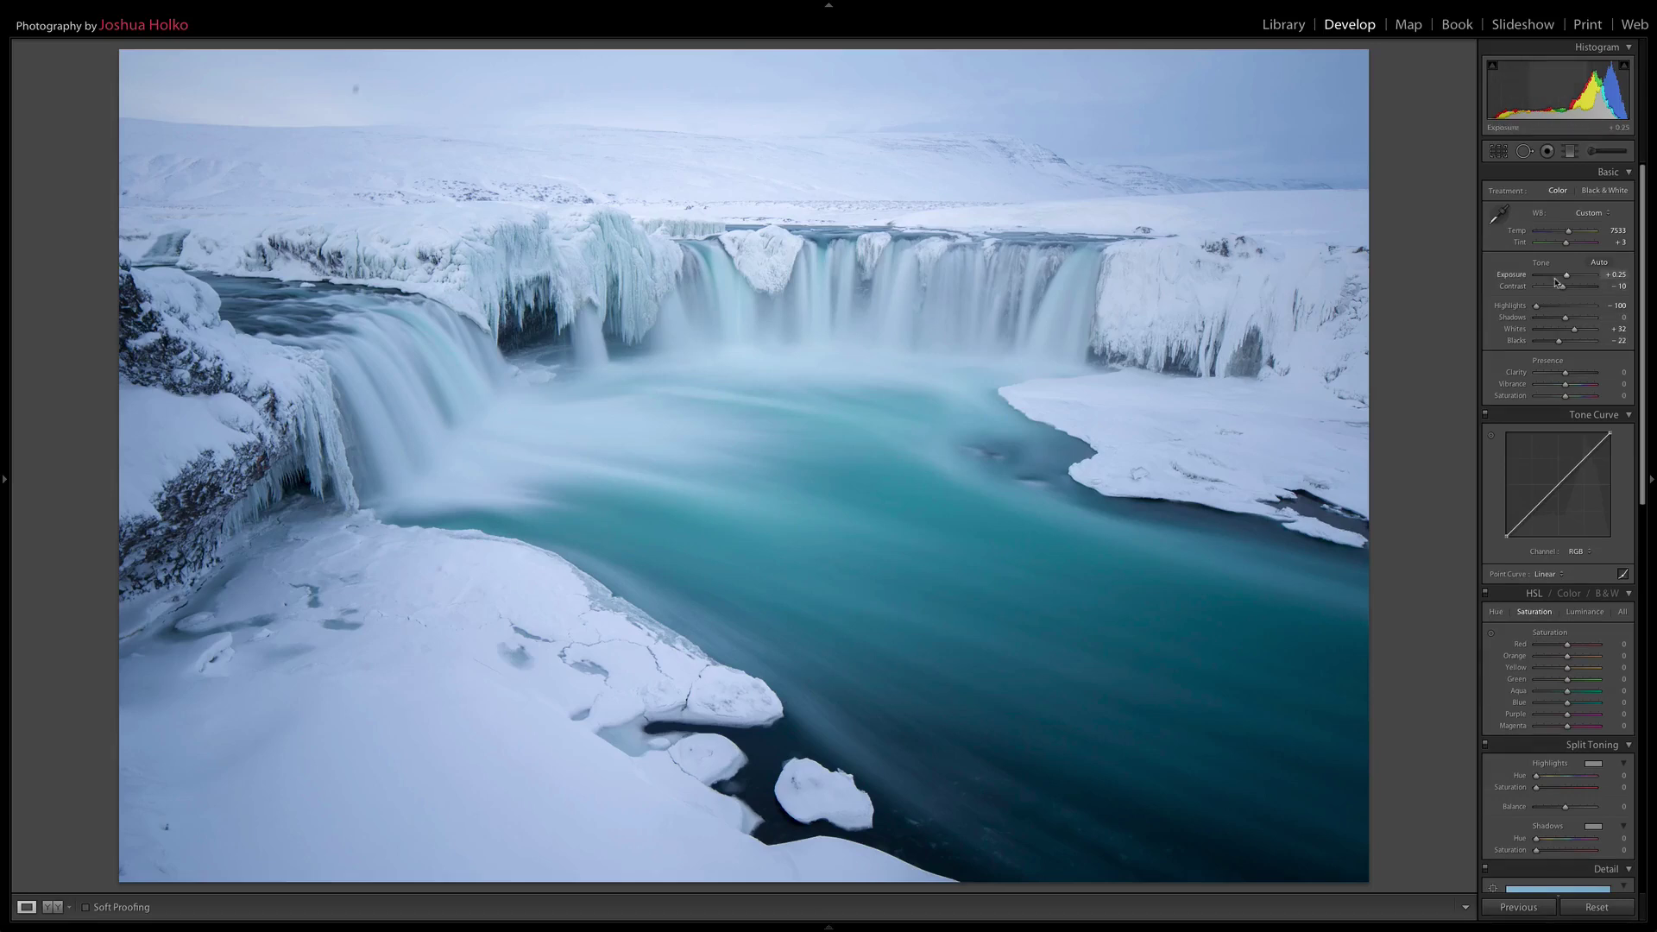
Add a graduated filter over the sky from the photo's upper edge down to the waterfall, with its exposure set to -0.75
{"action": "key", "text": "m"}
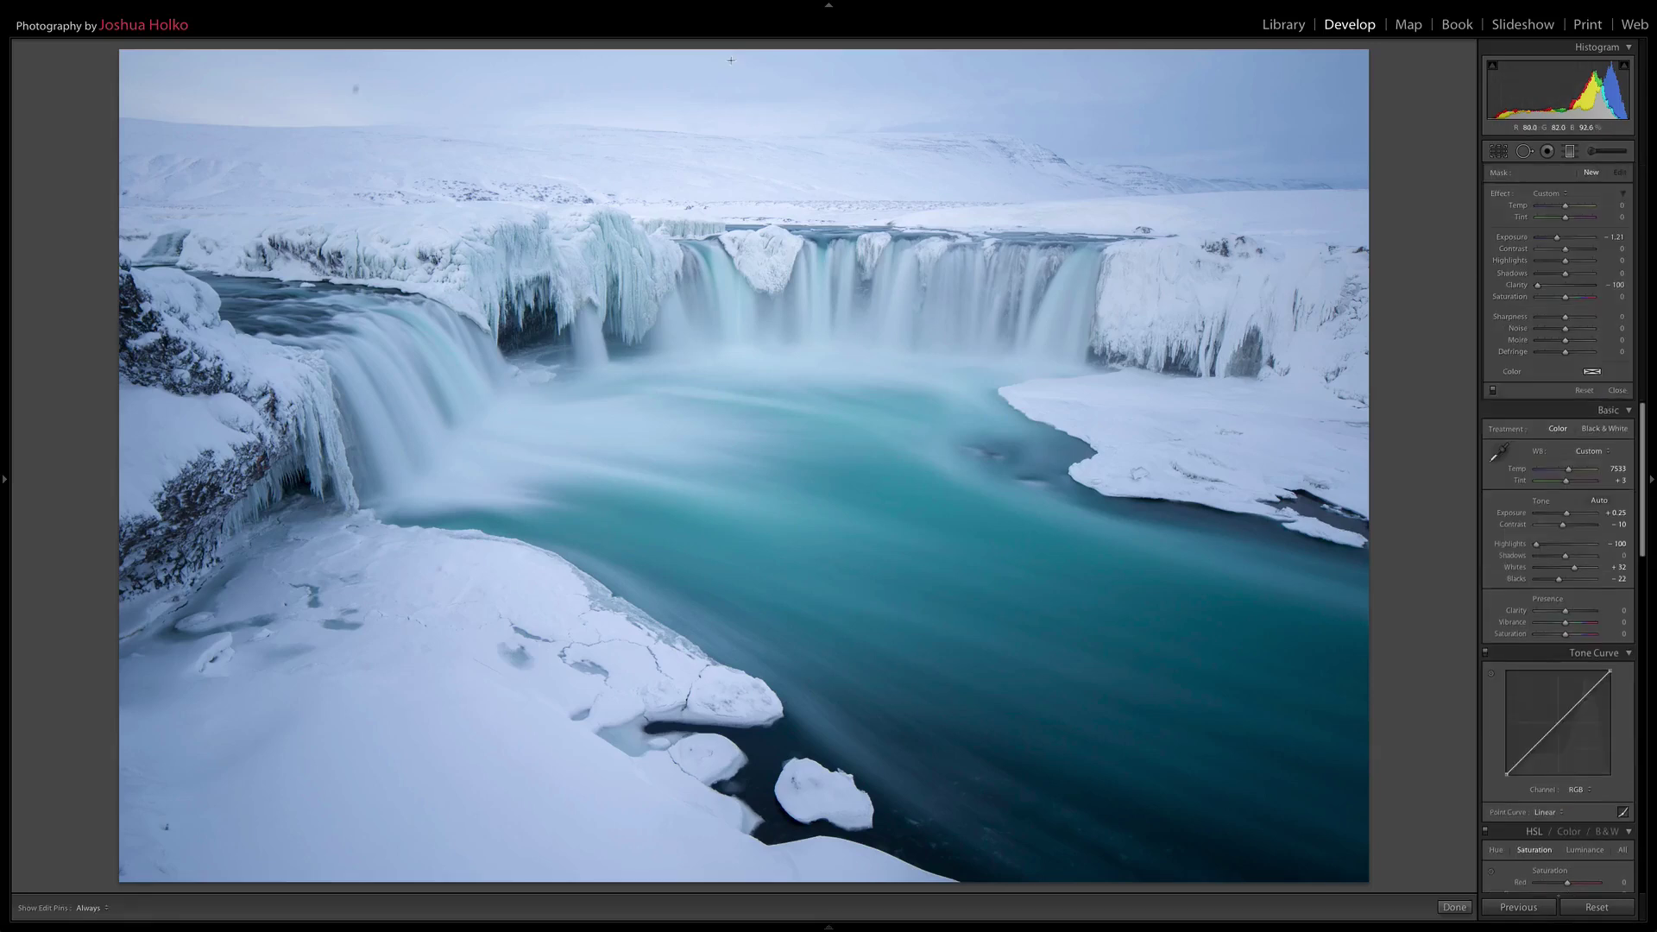
{"action": "left_click_drag", "start_coordinate": [716, 50], "coordinate": [730, 245]}
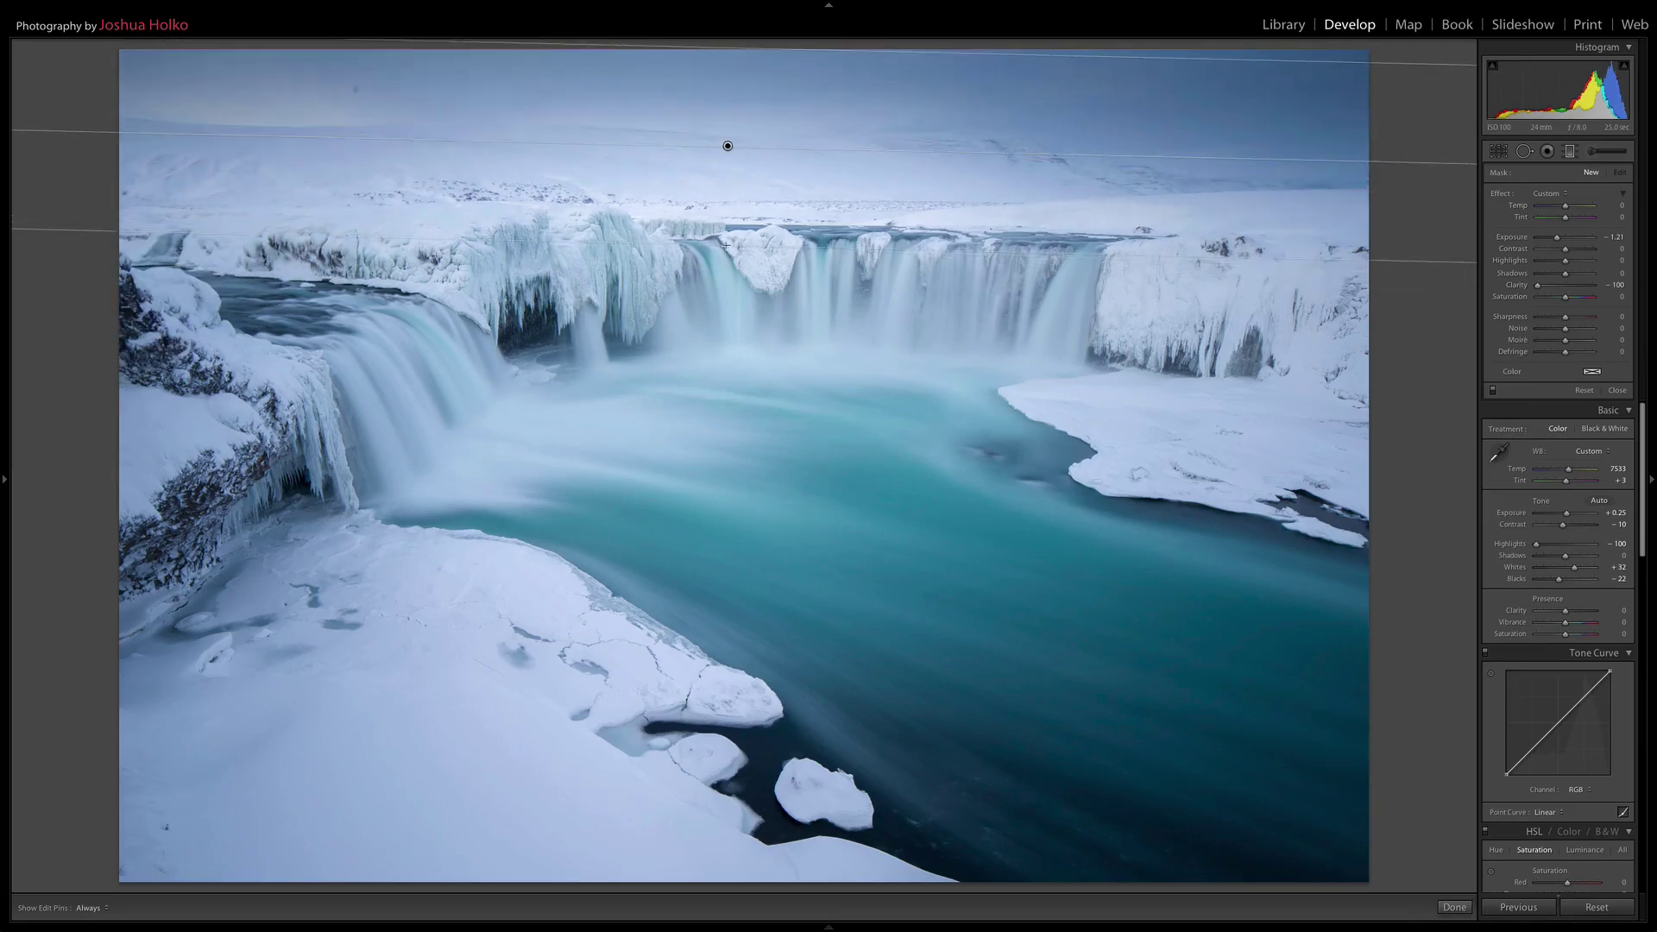
{"action": "left_click", "coordinate": [1611, 249]}
{"action": "left_click", "coordinate": [1610, 237]}
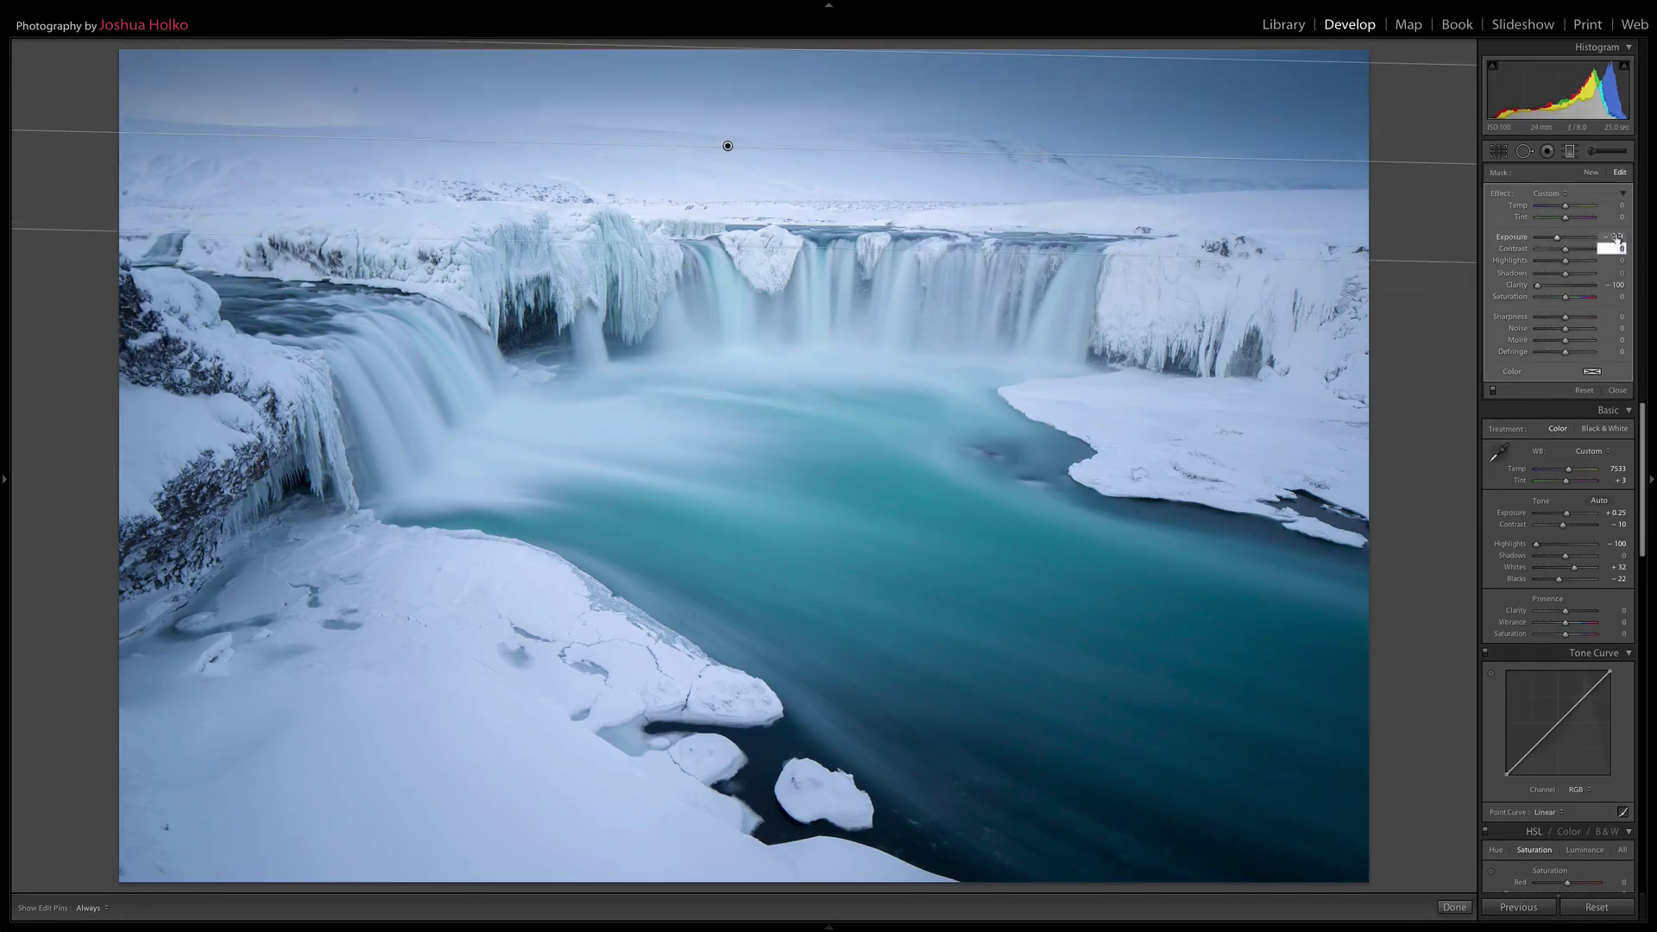
{"action": "type", "text": "-1.21"}
{"action": "key", "text": "Return"}
{"action": "key", "text": "BackSpace"}
{"action": "type", "text": "-0.75"}
{"action": "key", "text": "Return"}
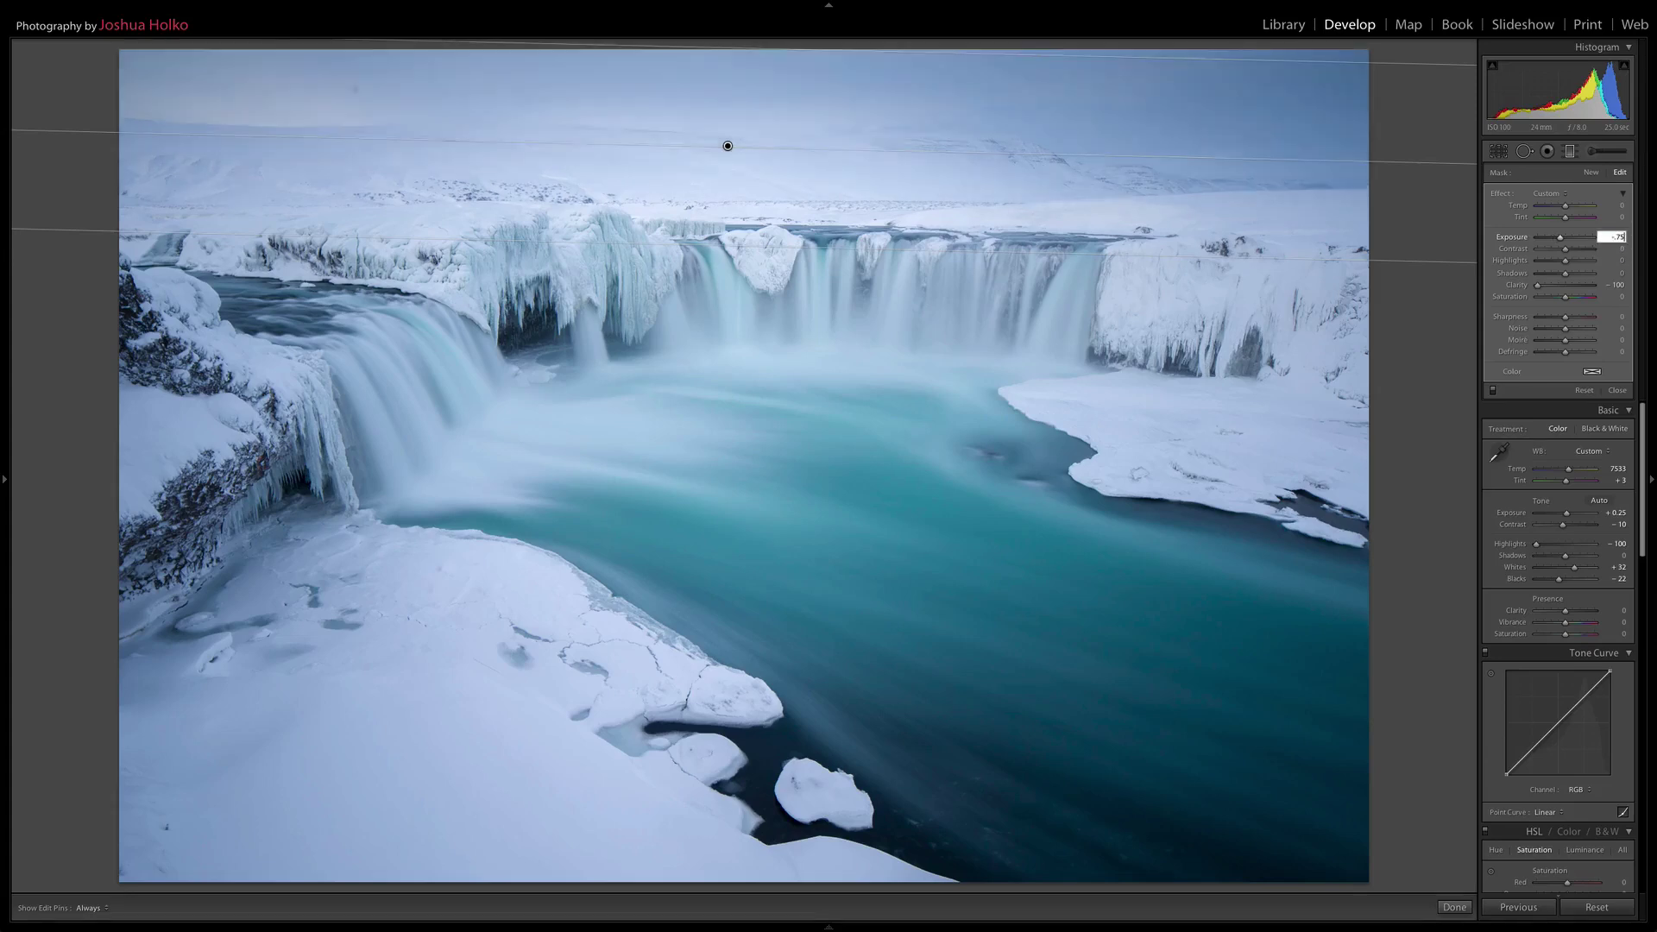
Reset the graduated filter's Clarity to 0, level the filter with the horizon and move its start and end lines slightly lower
{"action": "double_click", "coordinate": [1544, 286]}
{"action": "left_click_drag", "start_coordinate": [764, 253], "coordinate": [795, 264]}
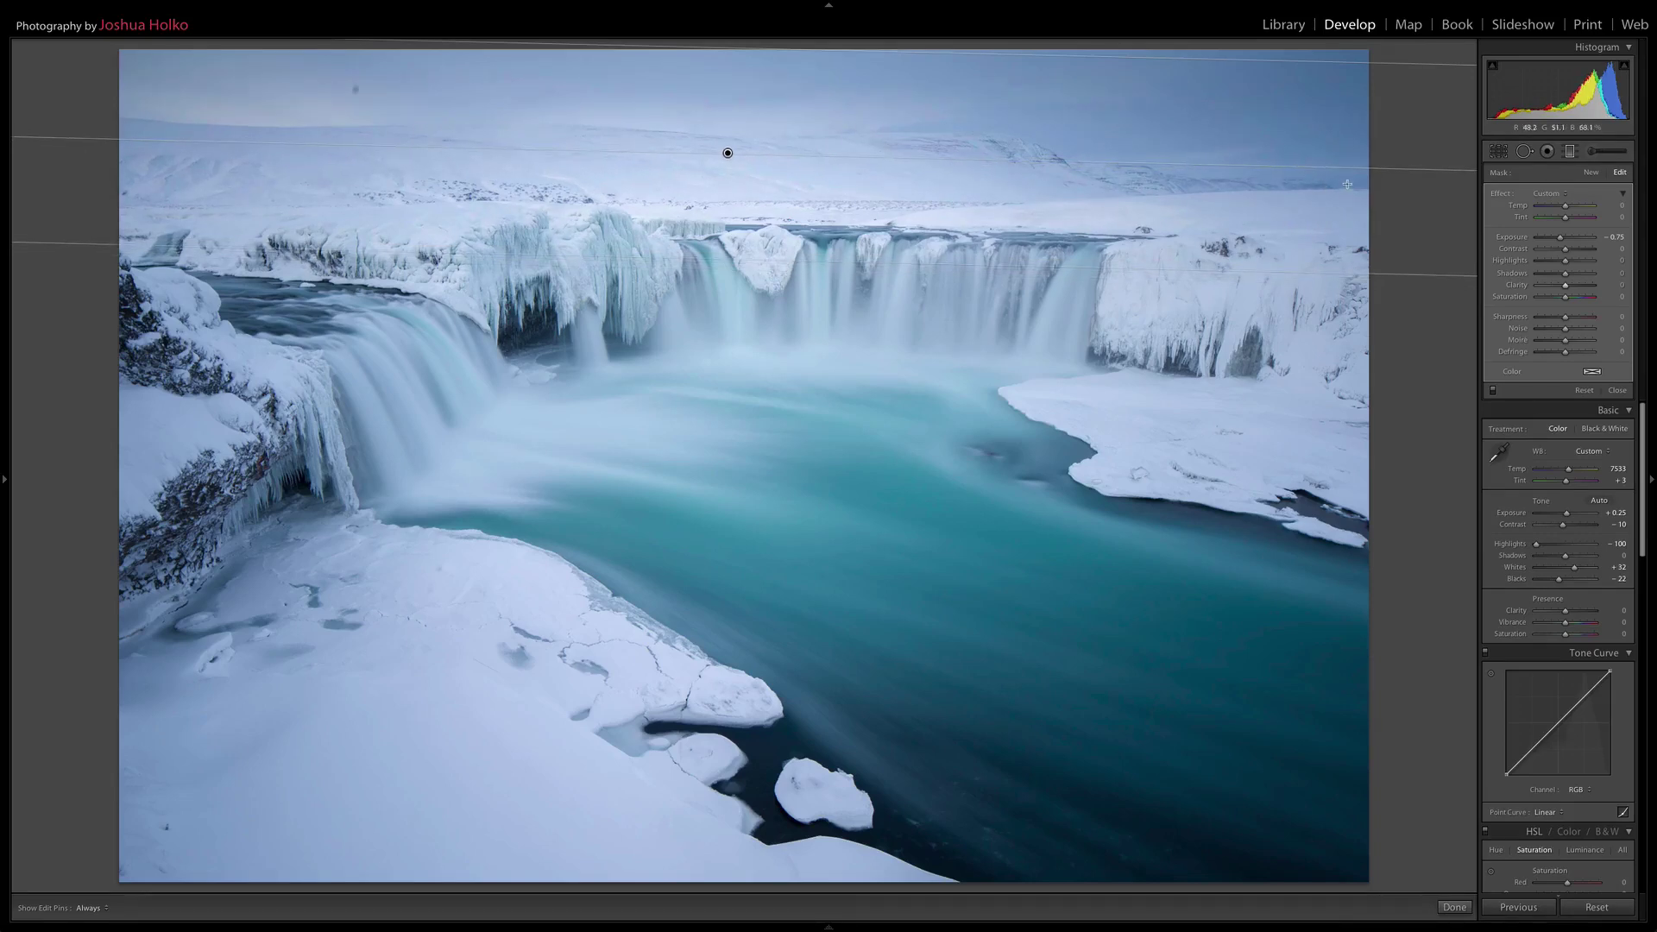
{"action": "left_click_drag", "start_coordinate": [1381, 165], "coordinate": [1385, 163]}
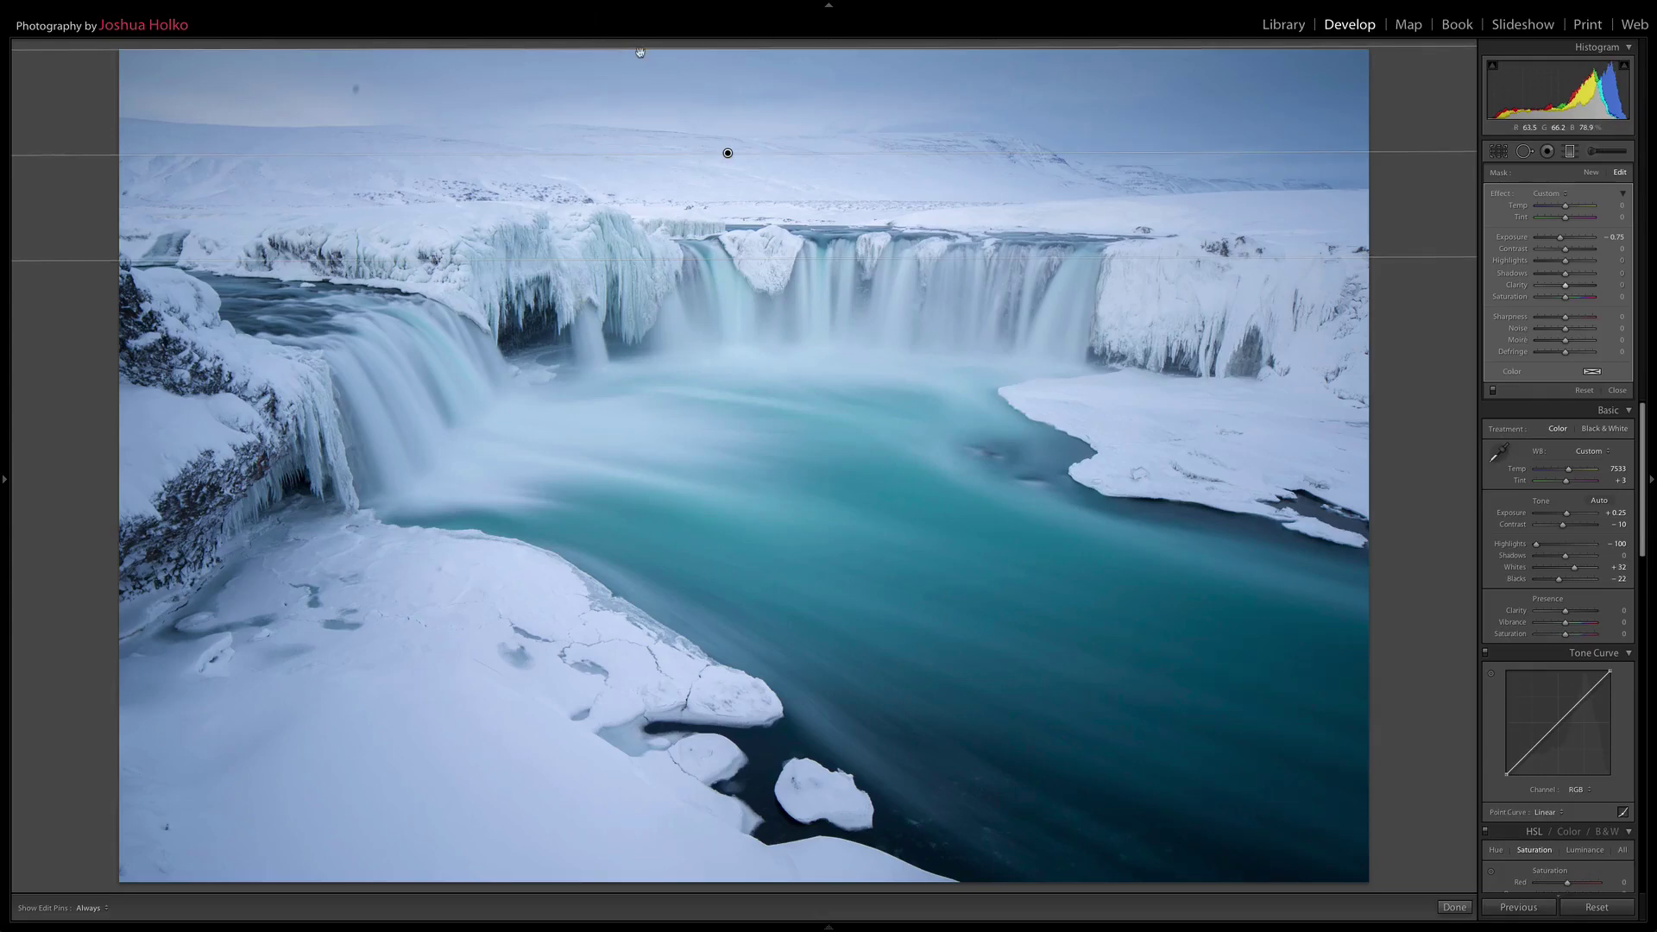
{"action": "left_click_drag", "start_coordinate": [641, 65], "coordinate": [641, 78]}
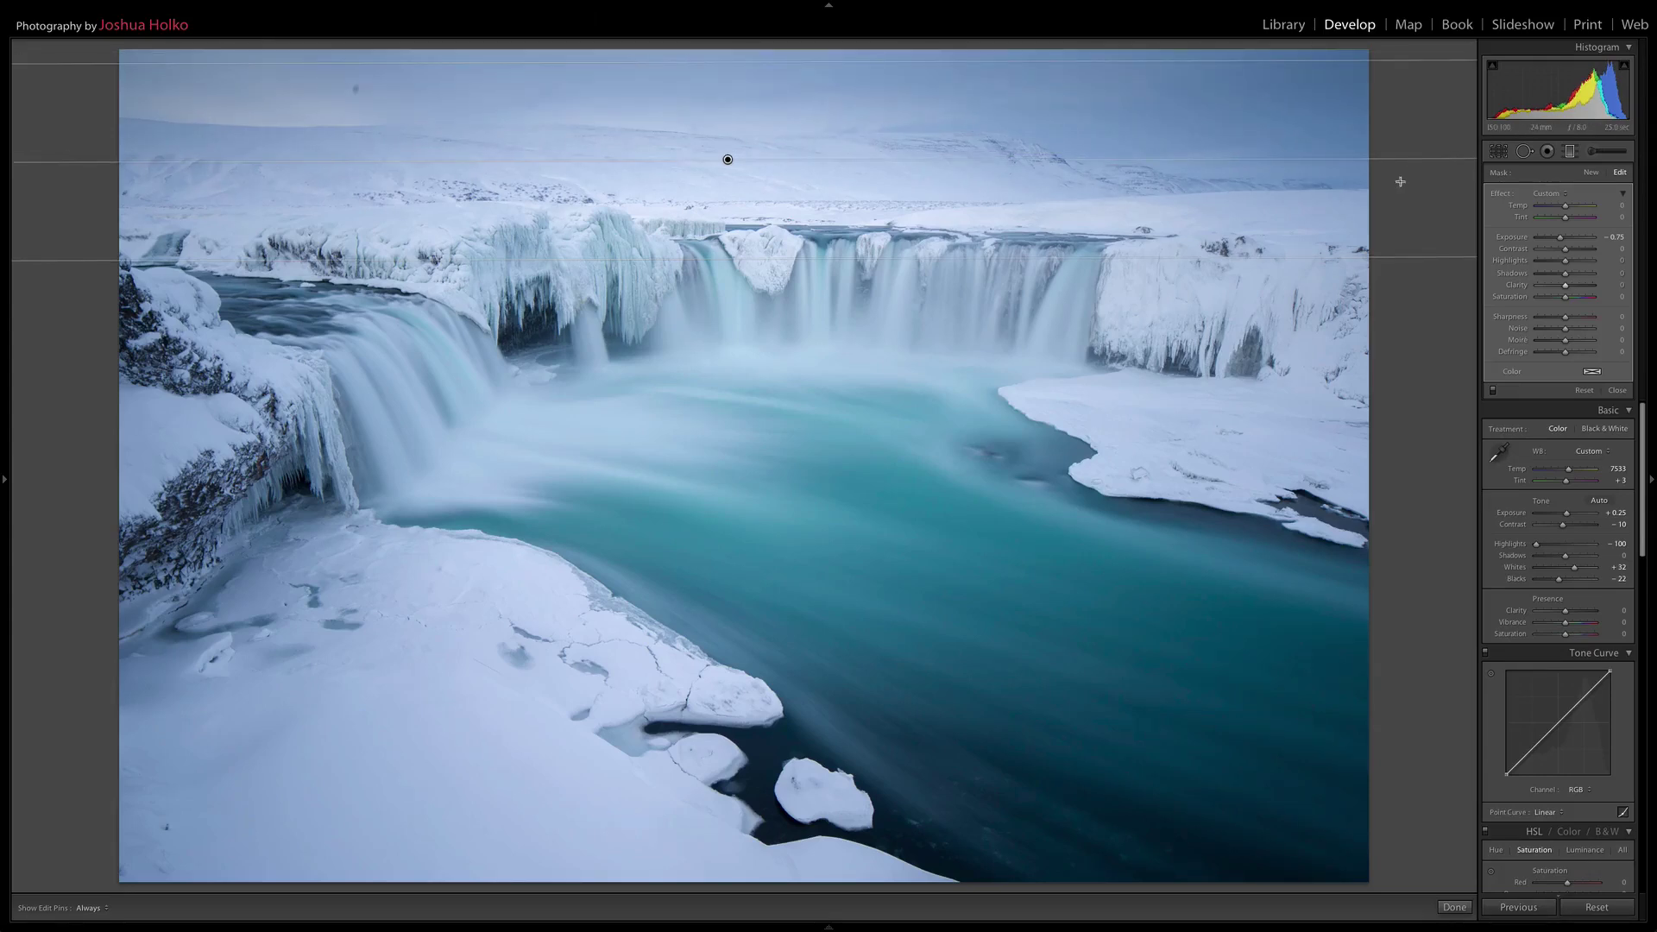
Set the graduated filter's exposure to -0.50 and extend its lower edge slightly further down over the waterfall
{"action": "left_click", "coordinate": [1617, 238]}
{"action": "key", "text": "BackSpace"}
{"action": "key", "text": "Return"}
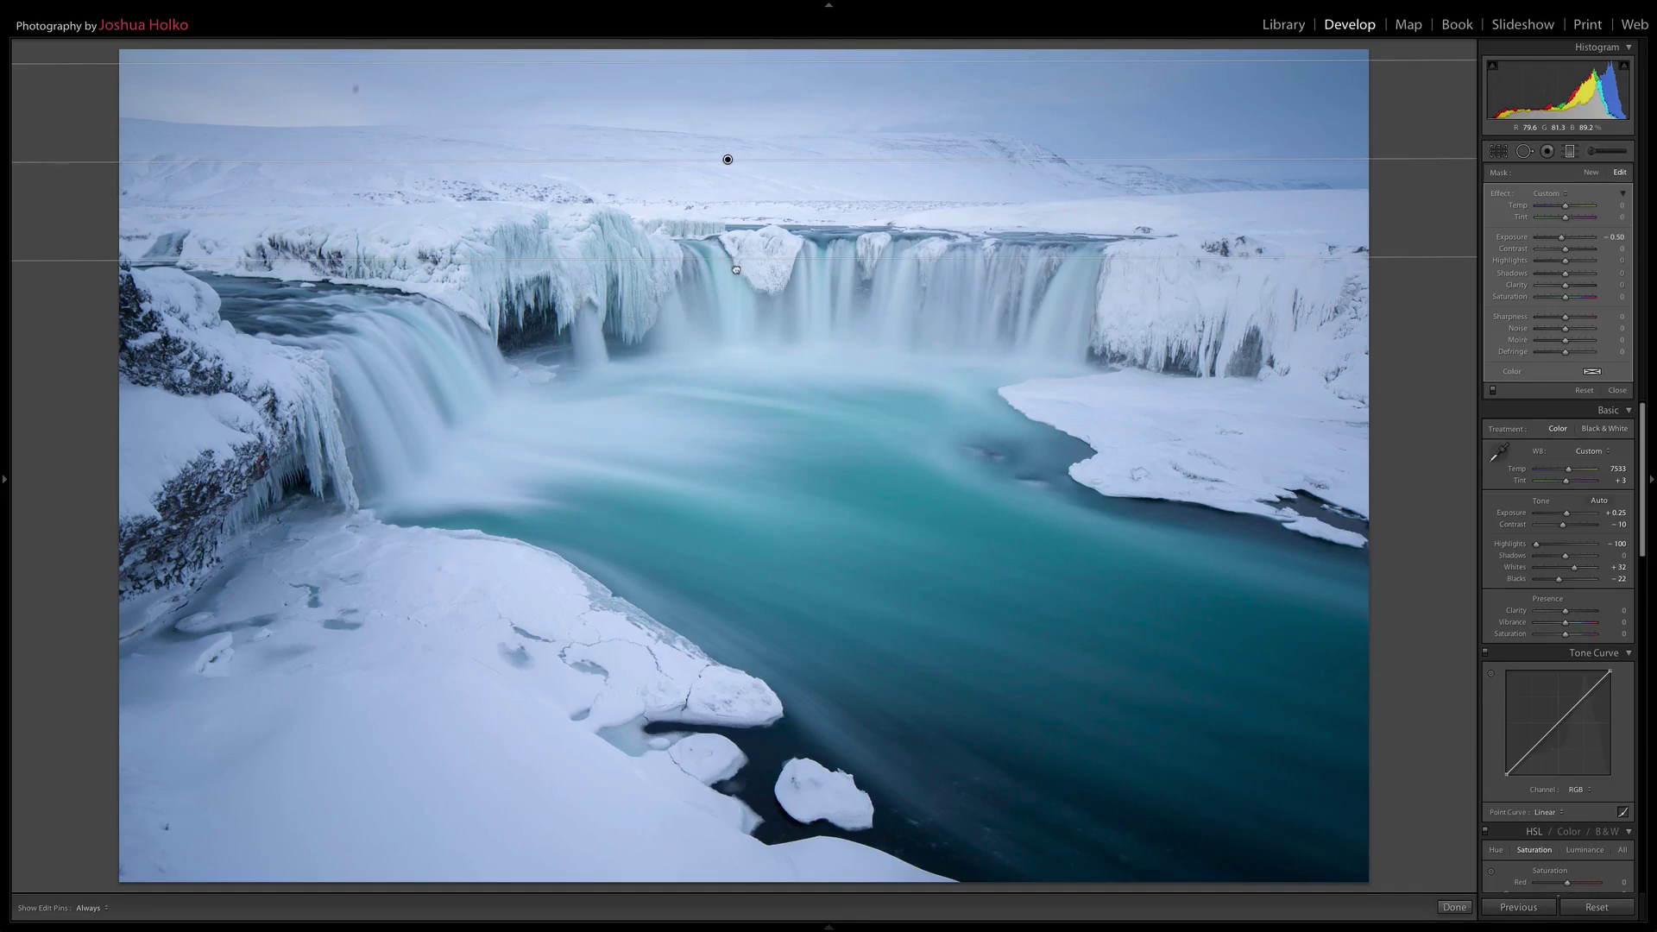
{"action": "left_click_drag", "start_coordinate": [735, 264], "coordinate": [728, 272]}
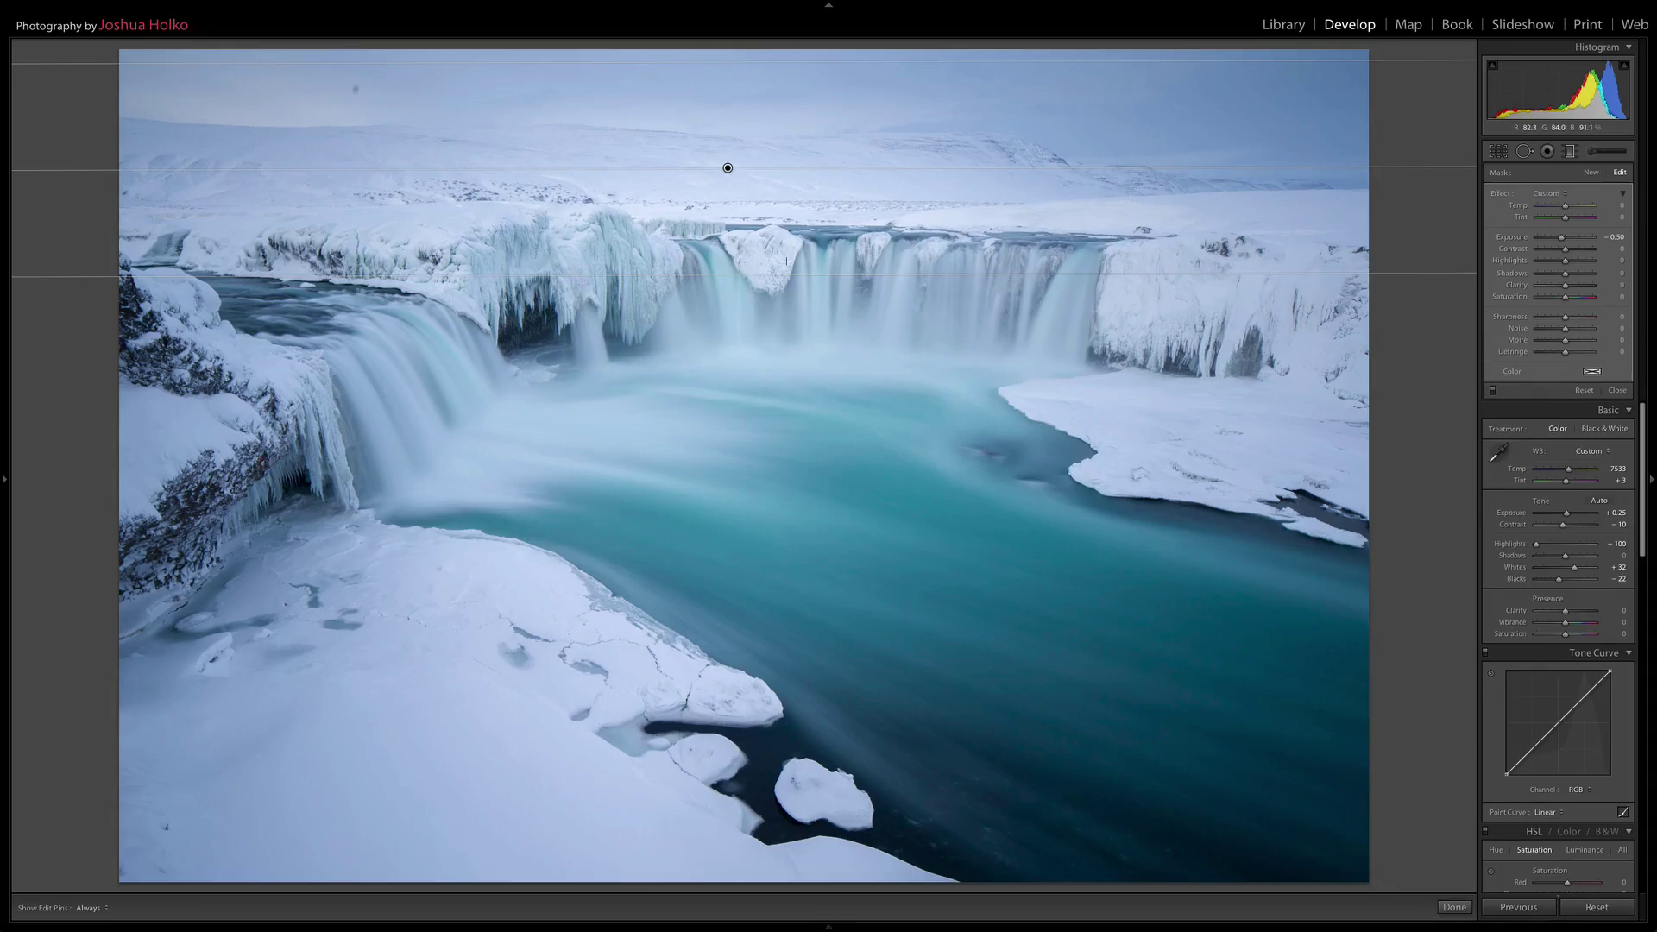
Finish the graduated filter and heal the dark dust spot in the sky above the snowy hills
{"action": "key", "text": "m"}
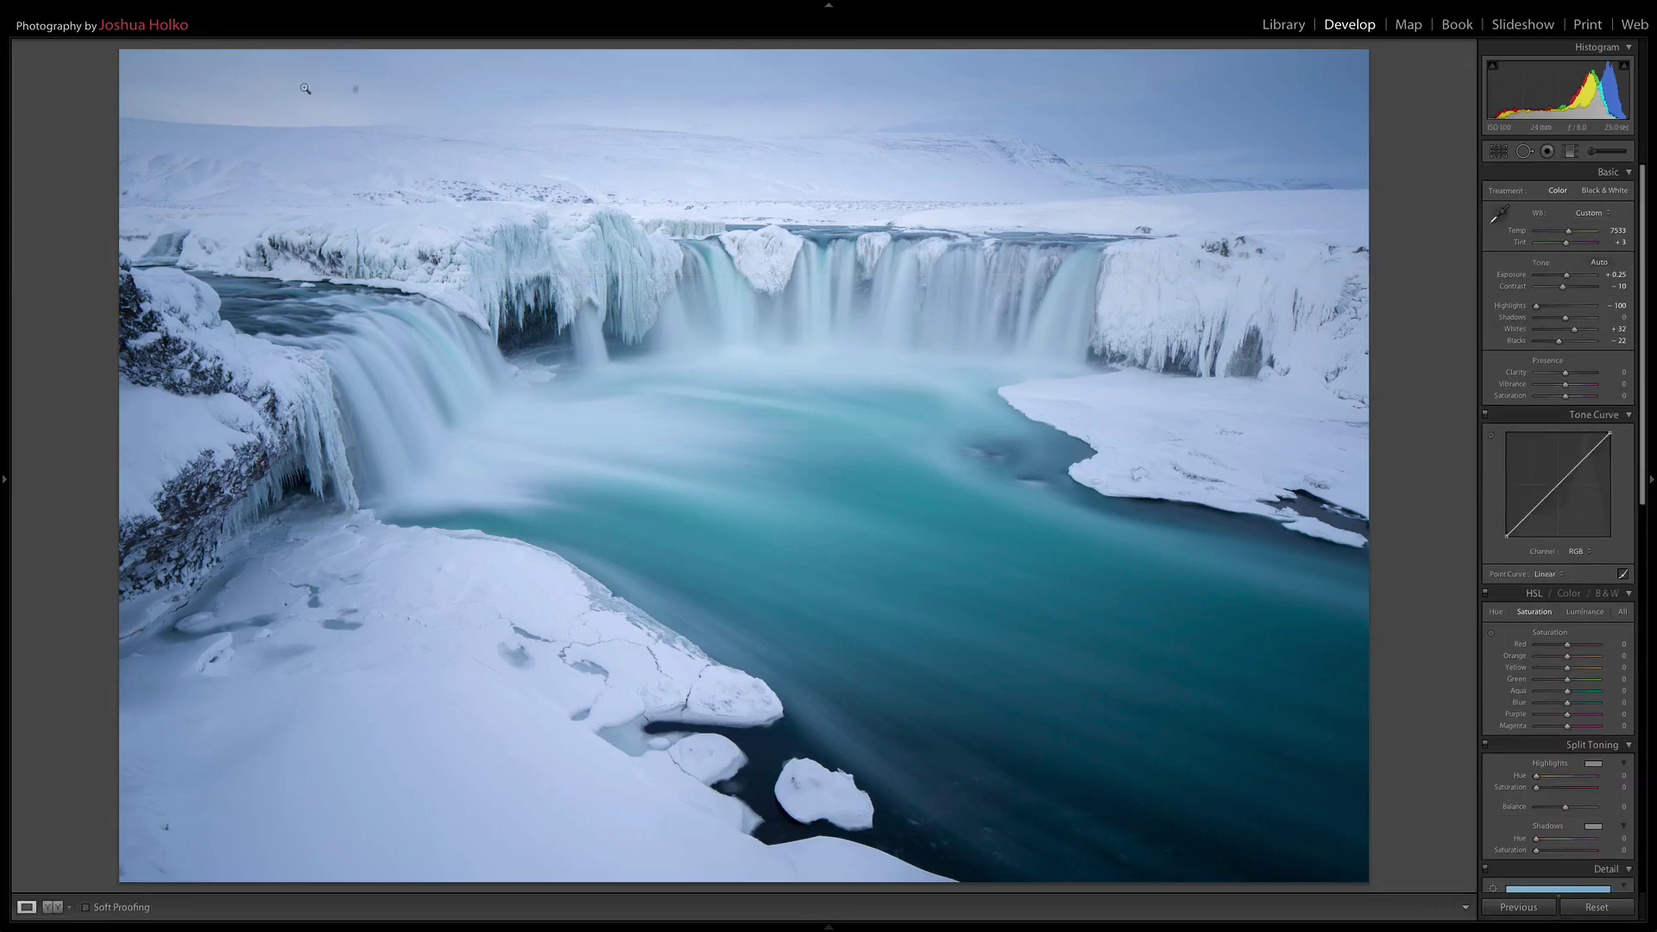
{"action": "left_click", "coordinate": [306, 87]}
{"action": "left_click_drag", "start_coordinate": [419, 118], "coordinate": [446, 192]}
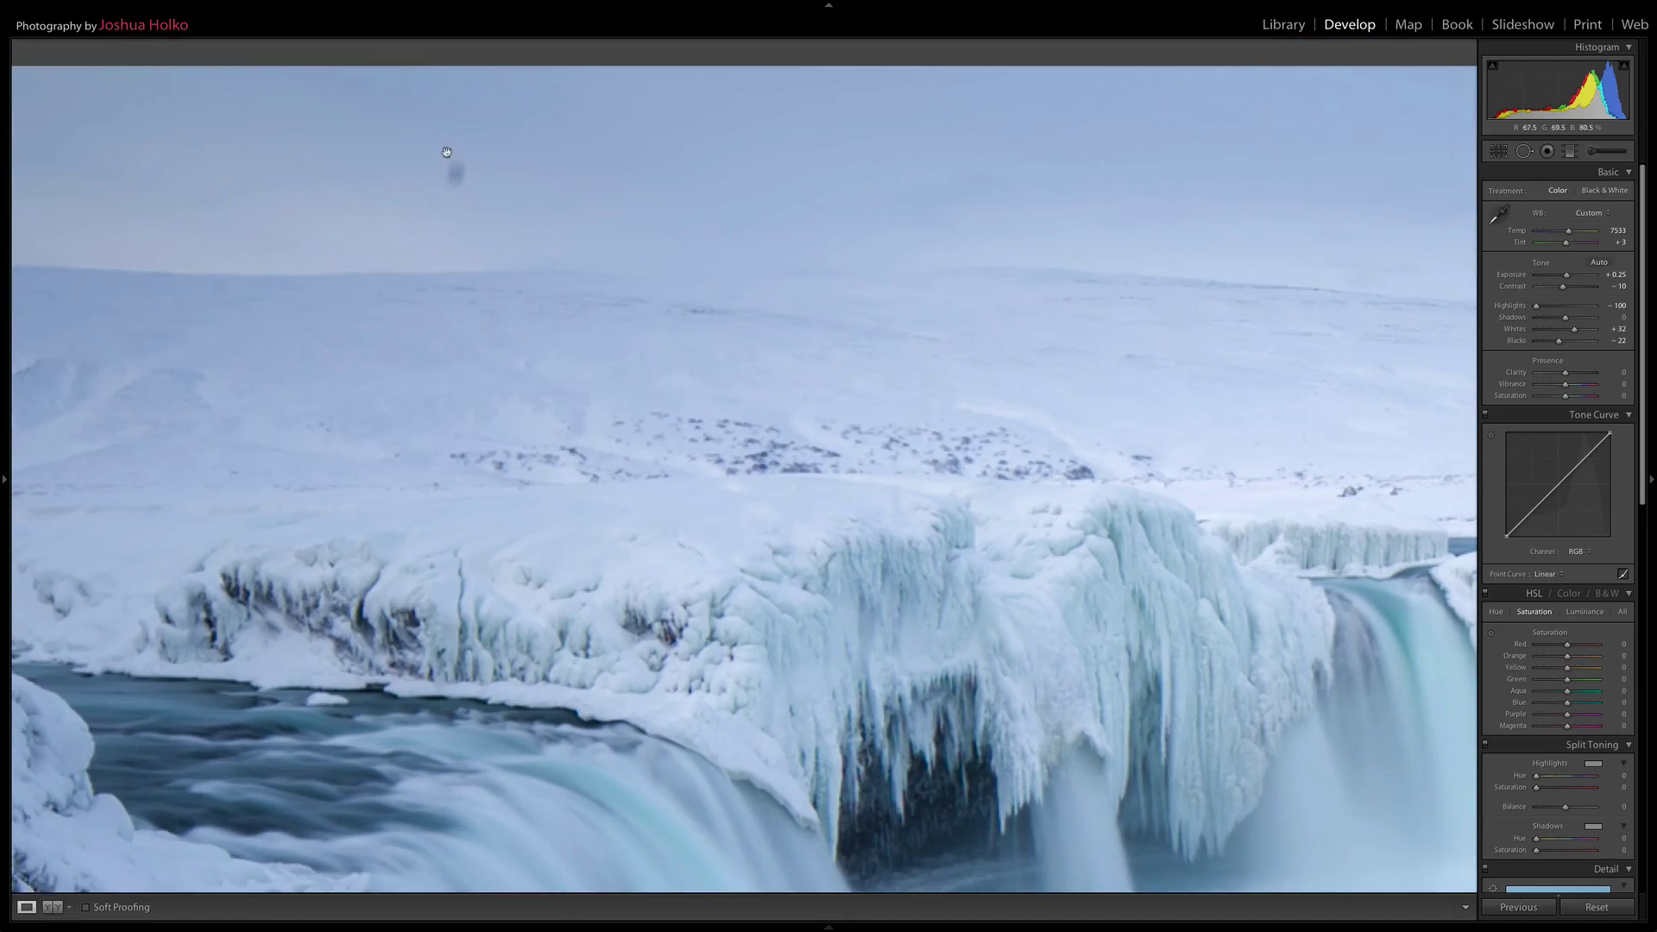
{"action": "key", "text": "q"}
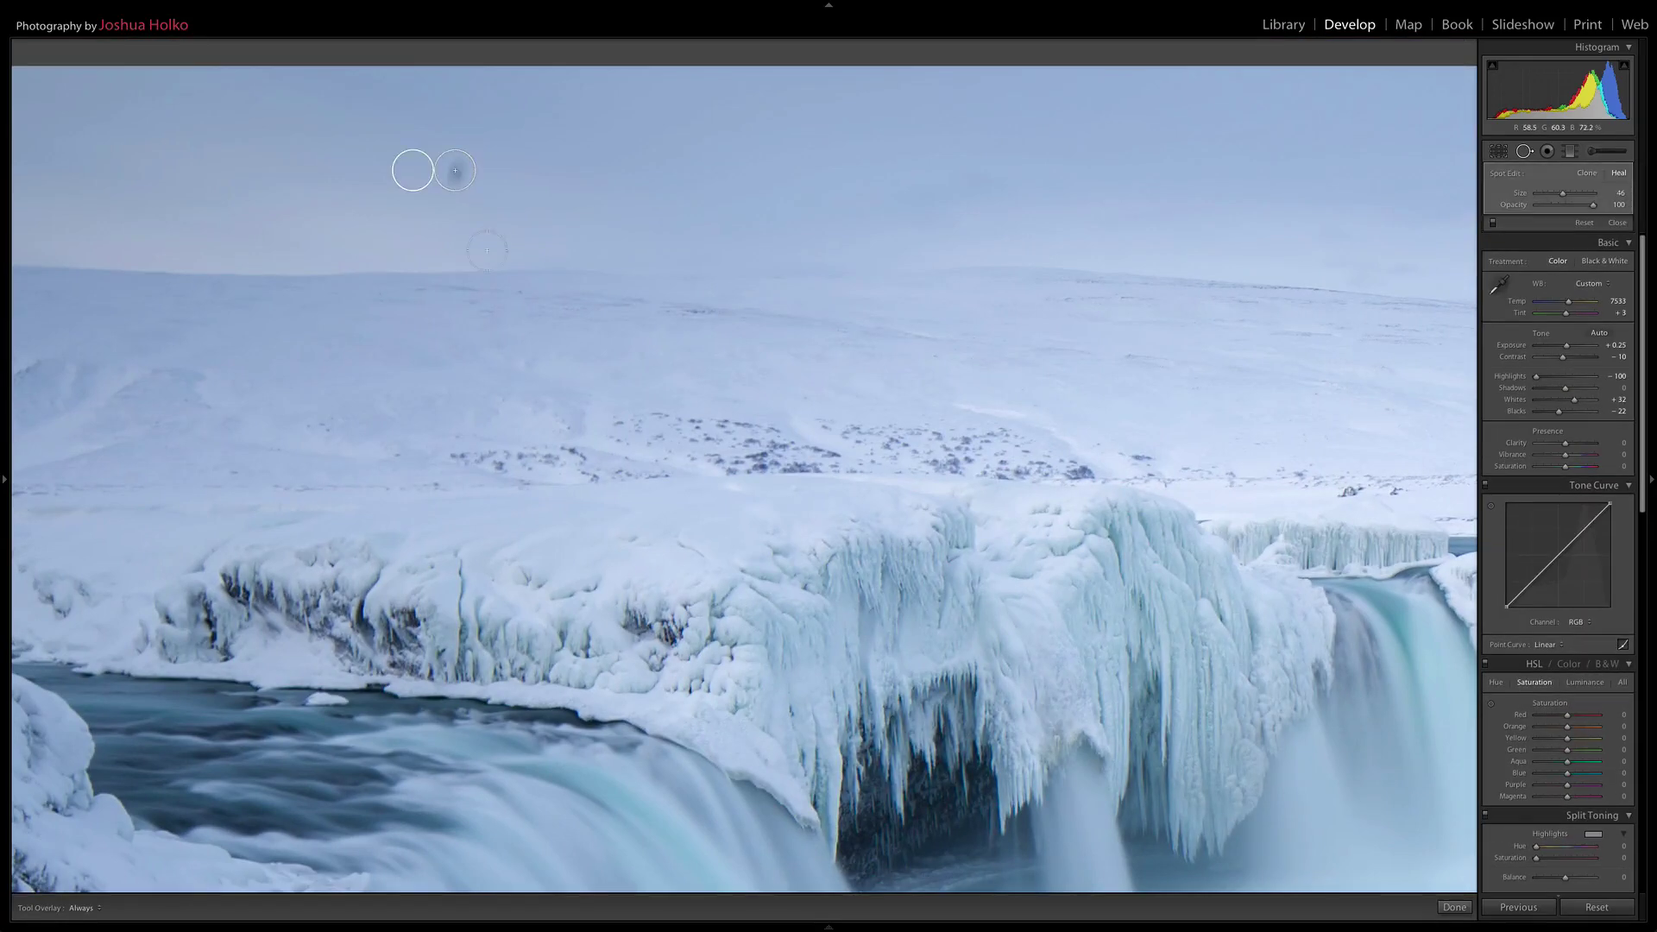
{"action": "key", "text": "q"}
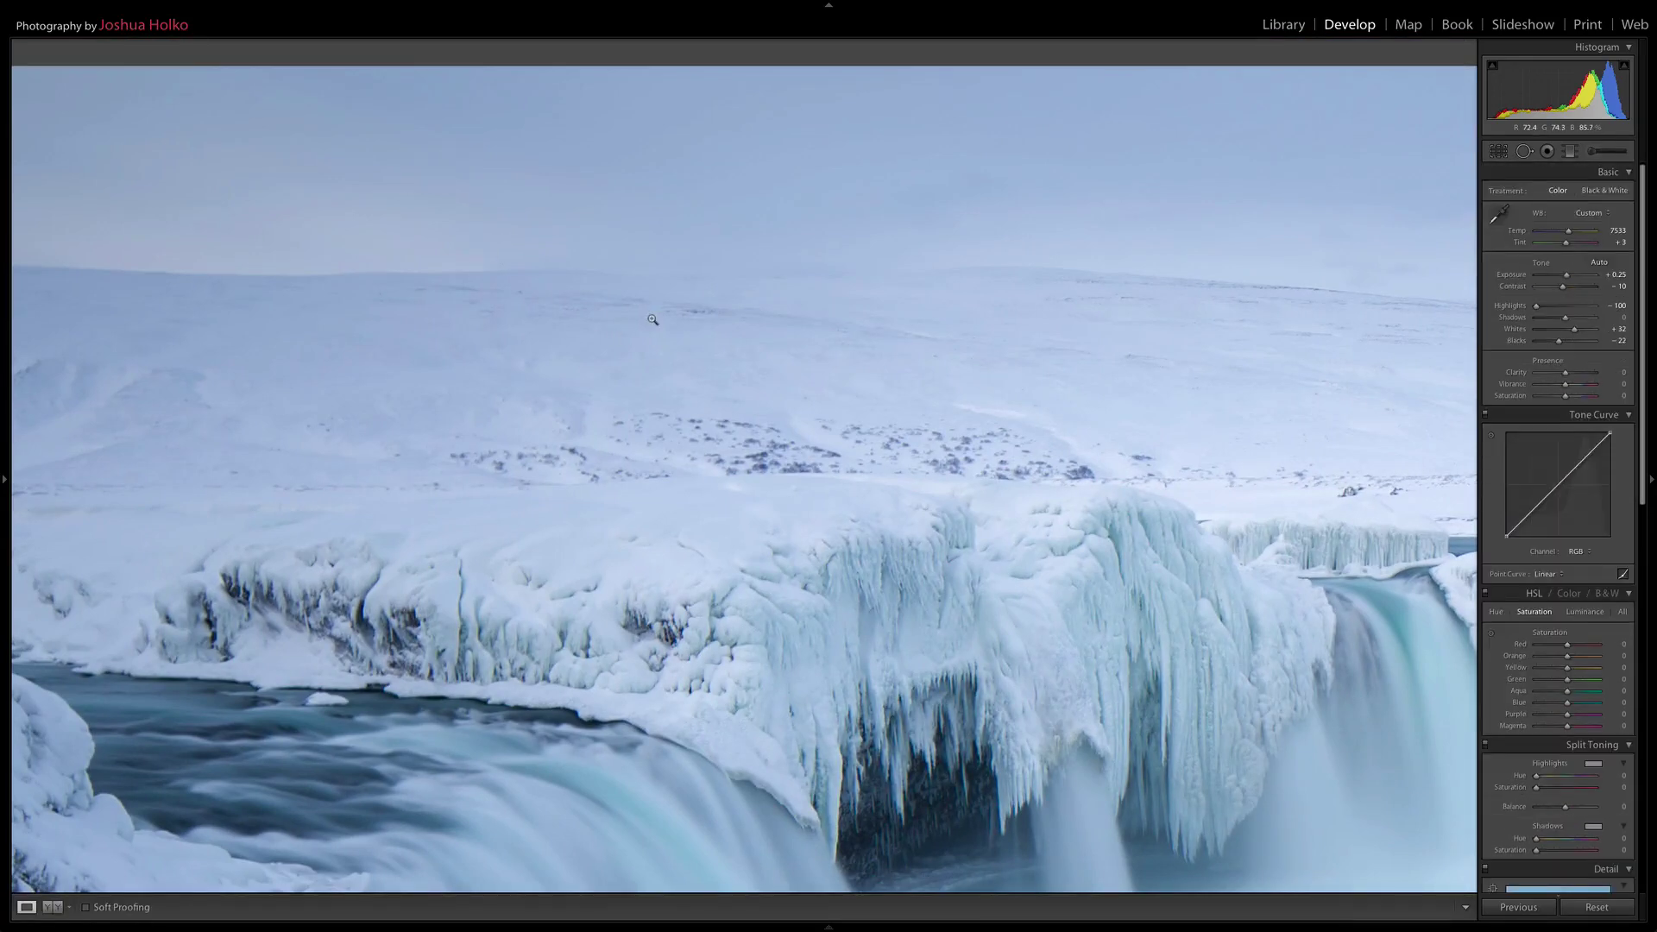
{"action": "left_click", "coordinate": [650, 318]}
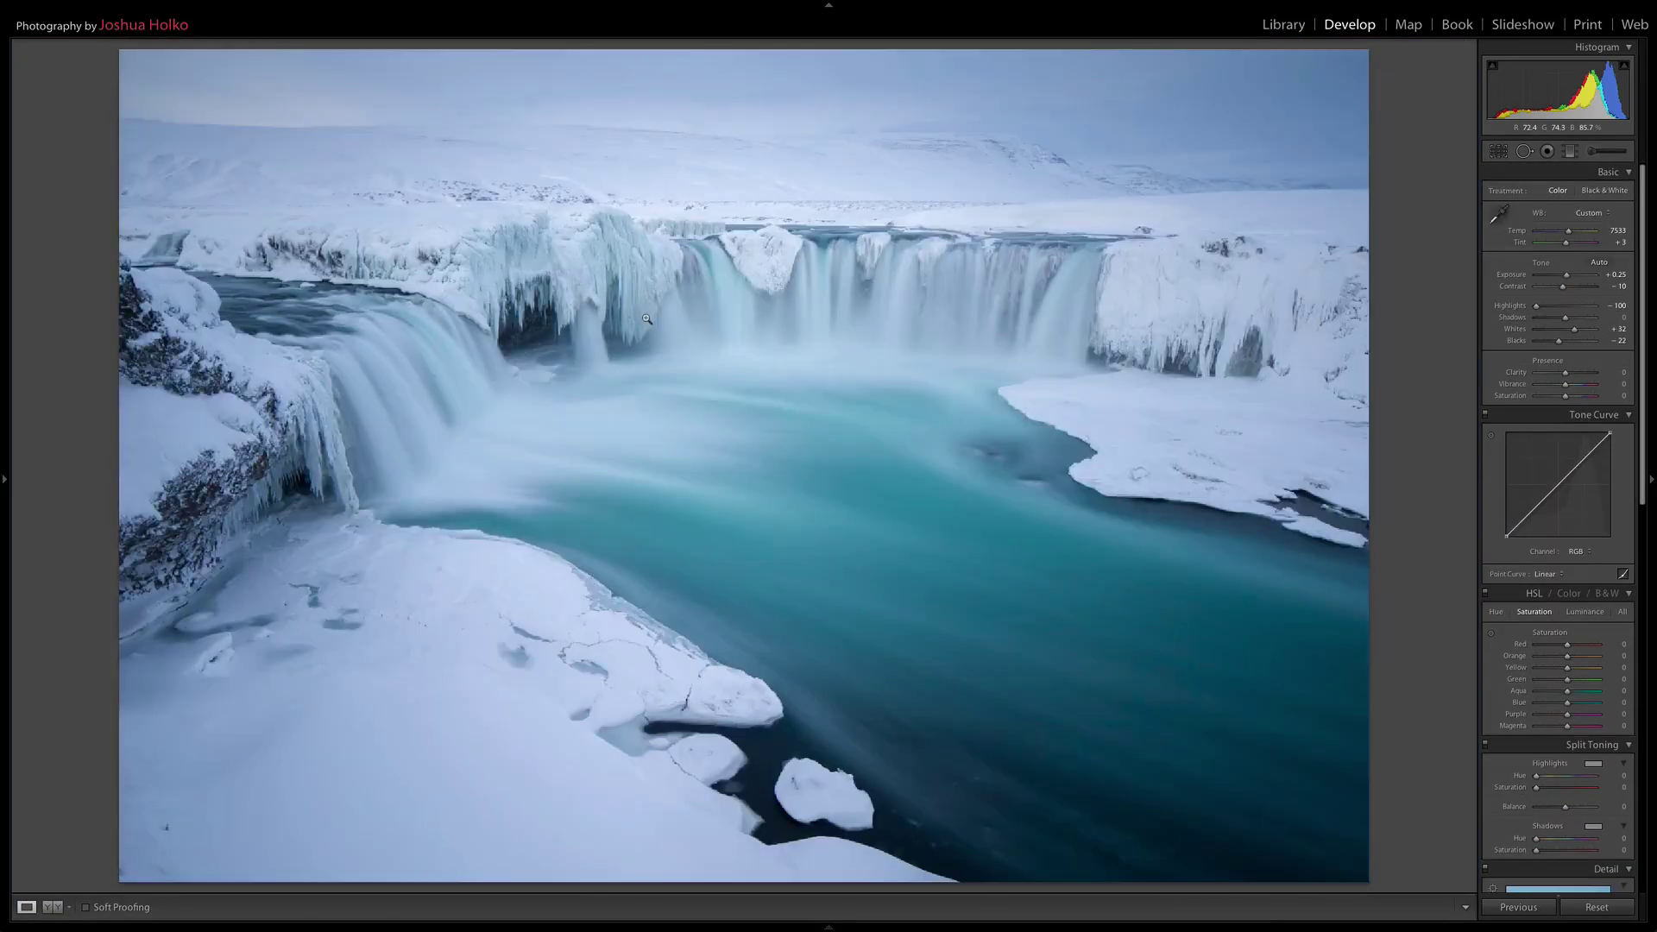
Heal the small dark spot in the lower-left foreground snow, sampling from clean snow nearby, and return to the full photo view
{"action": "left_click", "coordinate": [152, 850]}
{"action": "key", "text": "q"}
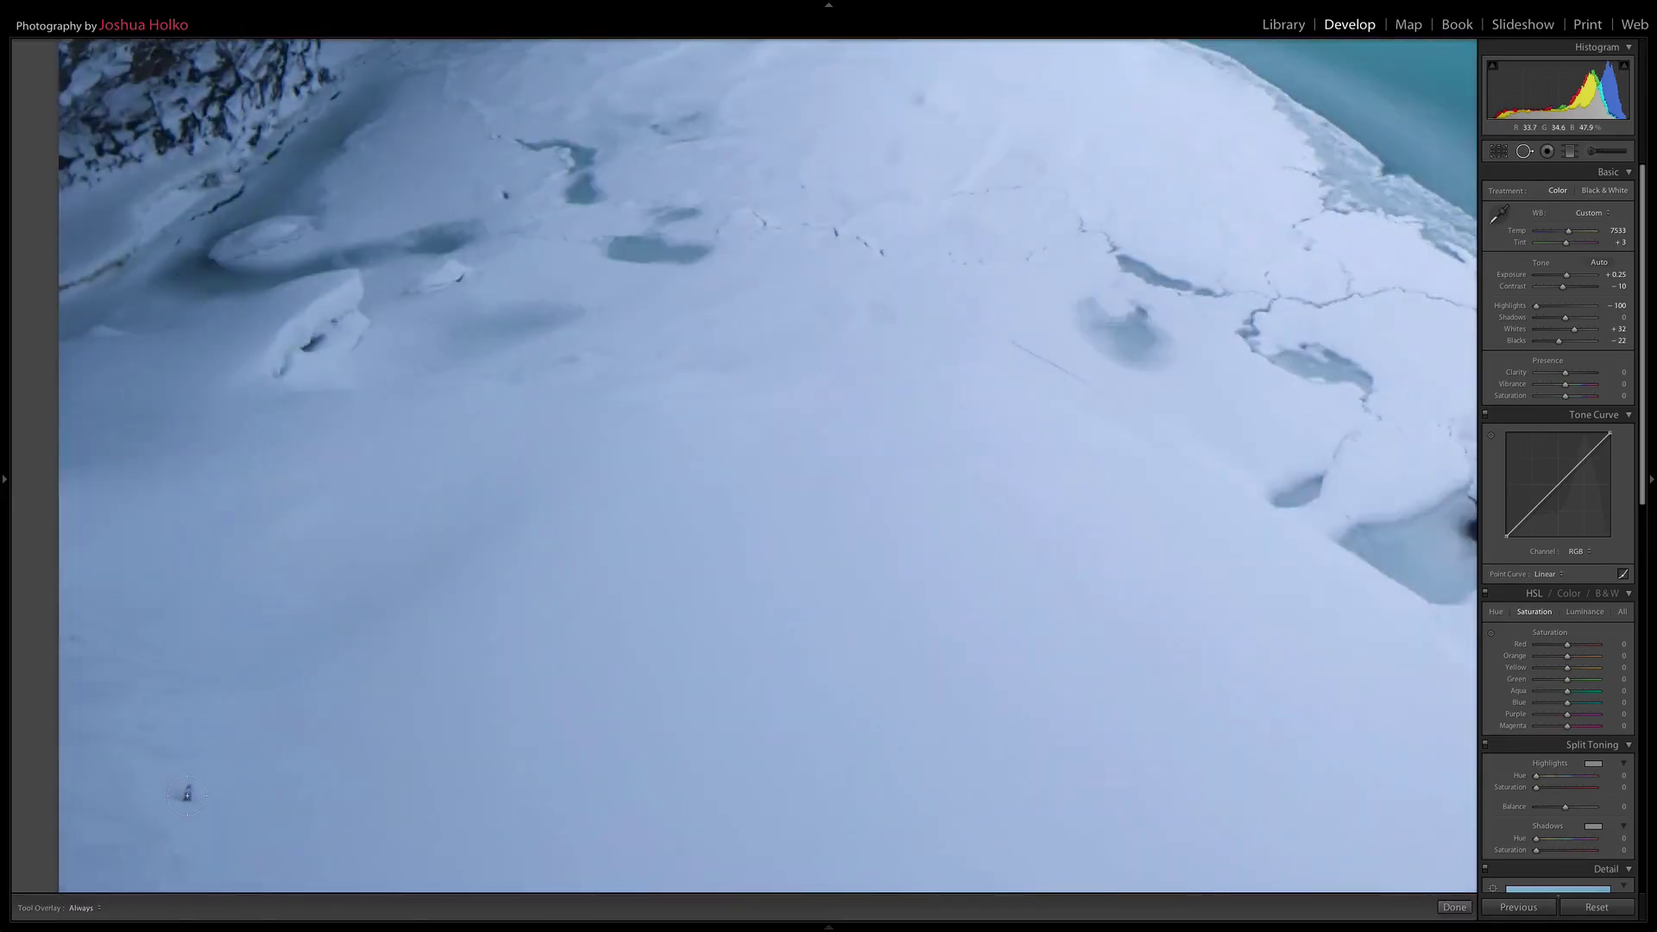
{"action": "left_click", "coordinate": [181, 789]}
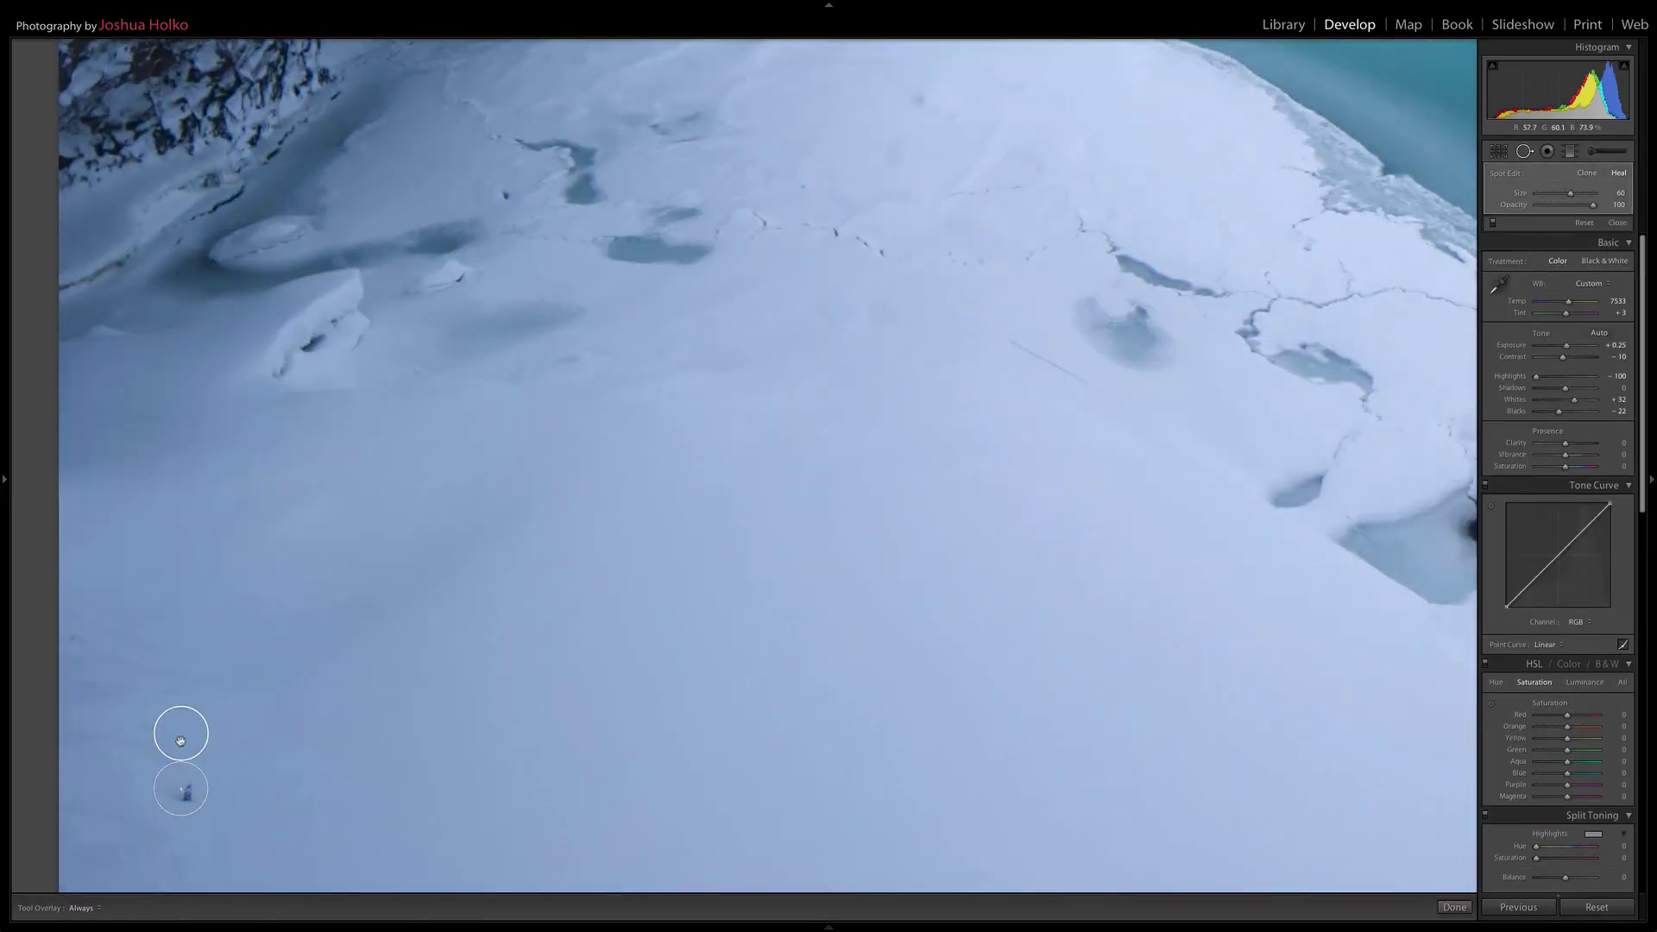
{"action": "left_click_drag", "start_coordinate": [178, 733], "coordinate": [271, 766]}
{"action": "key", "text": "q"}
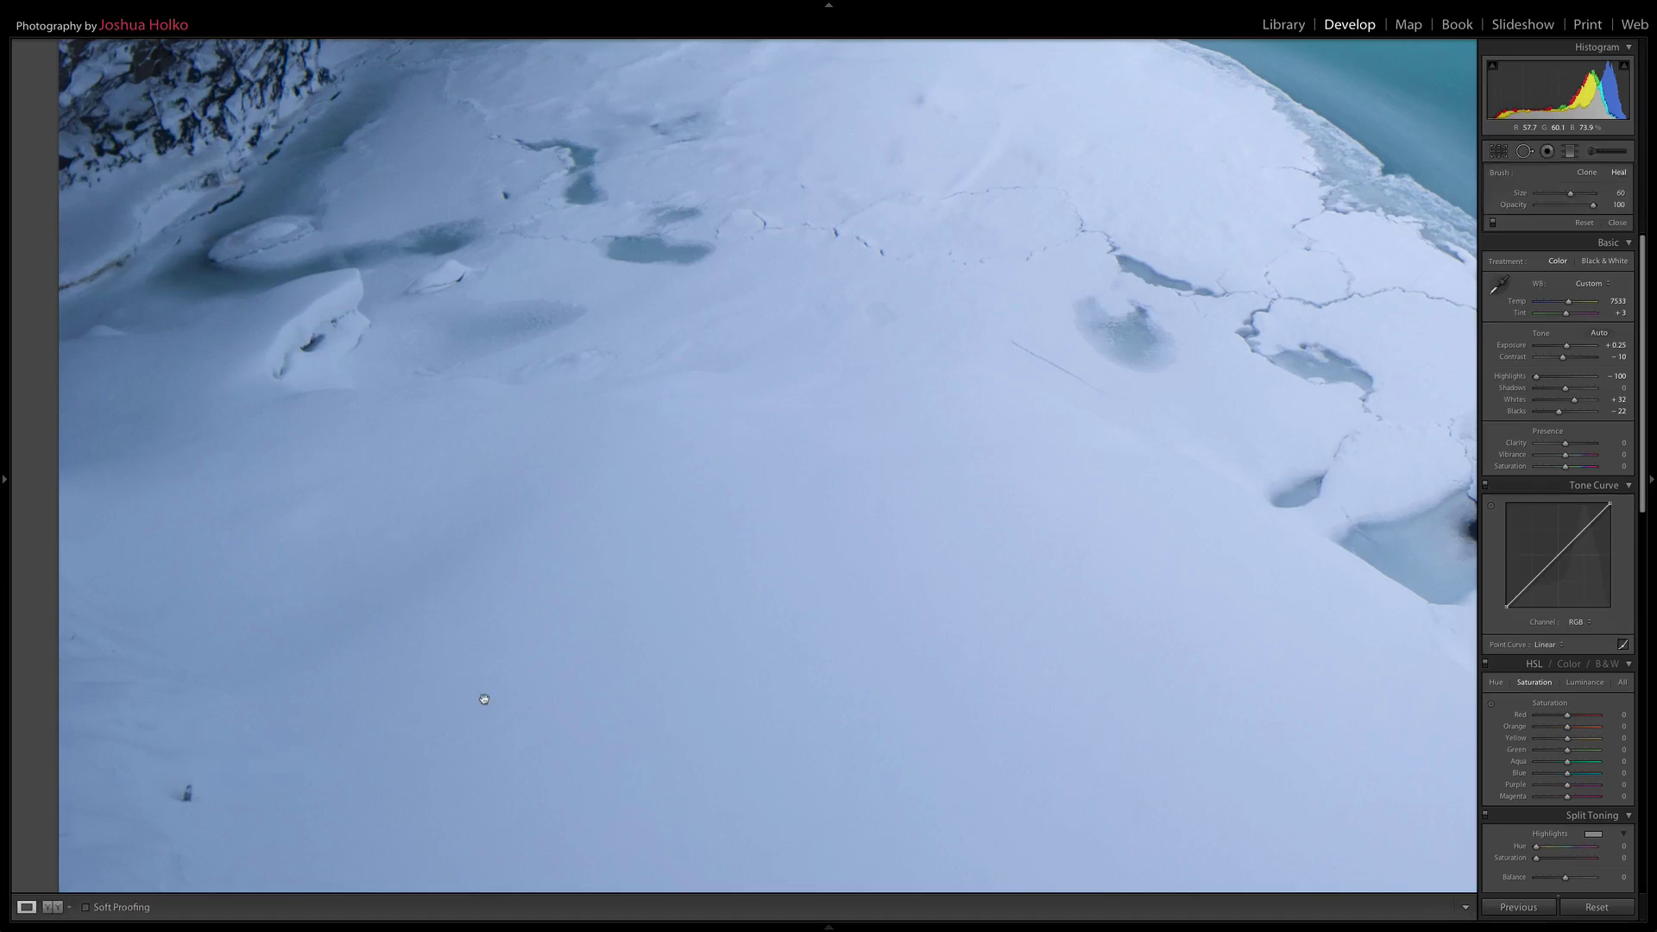
{"action": "left_click", "coordinate": [566, 611]}
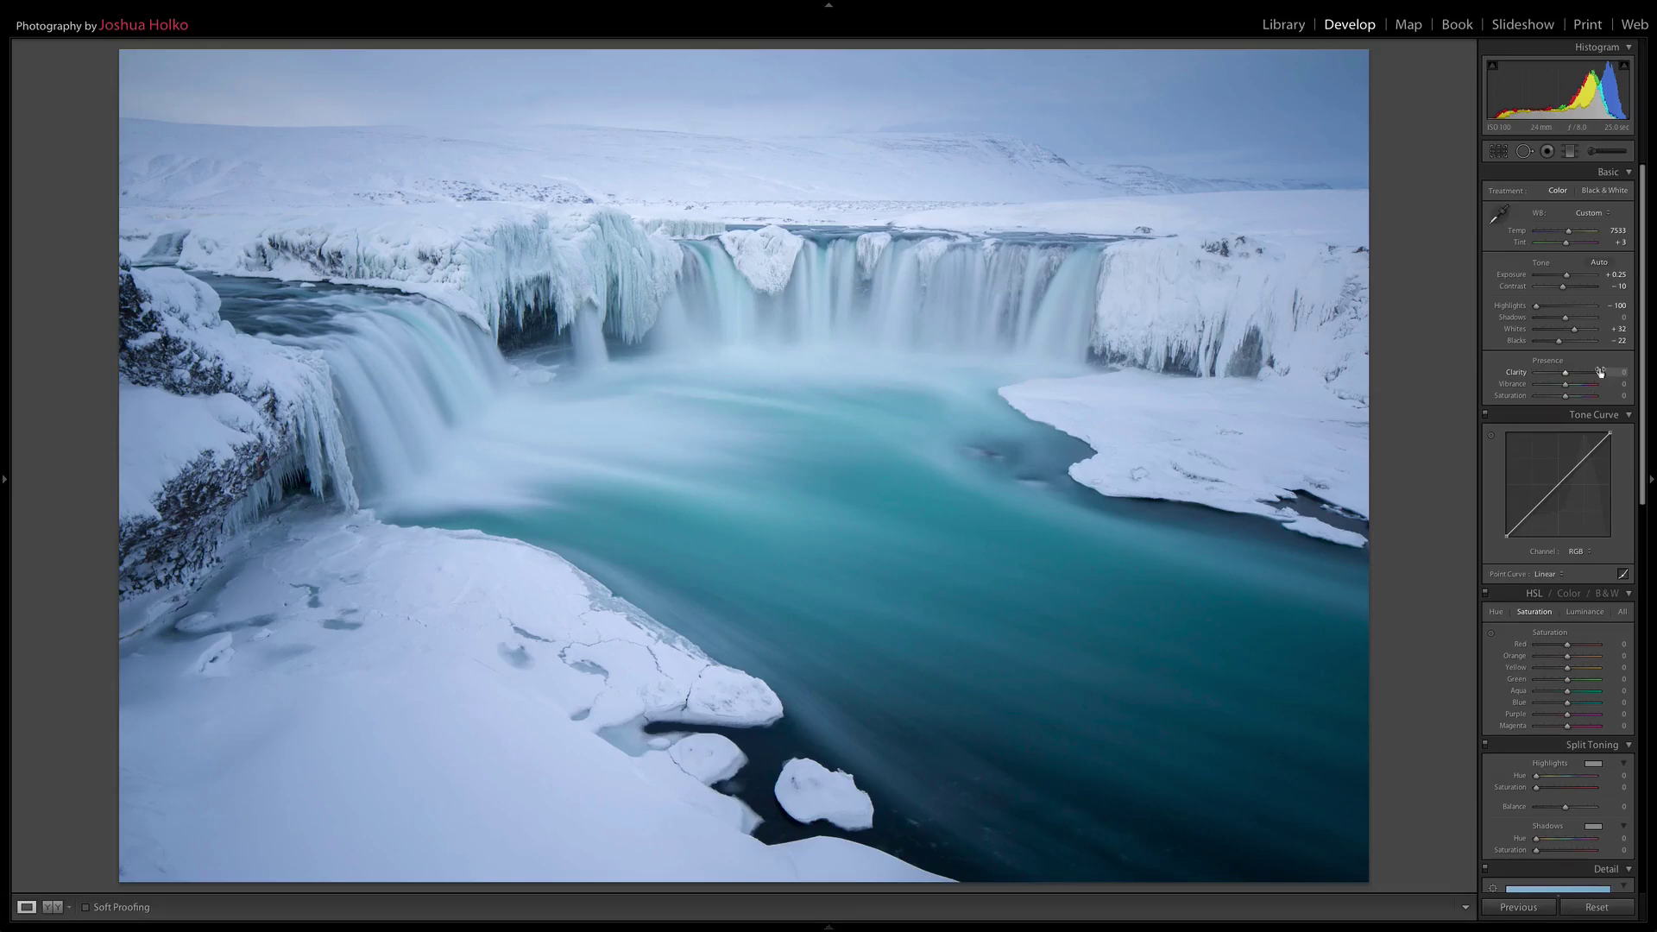
Set the photo's Clarity to +15 and its Vibrance to +15
{"action": "left_click", "coordinate": [1600, 371]}
{"action": "type", "text": "15"}
{"action": "key", "text": "Return"}
{"action": "left_click", "coordinate": [1625, 384]}
{"action": "key", "text": "Return"}
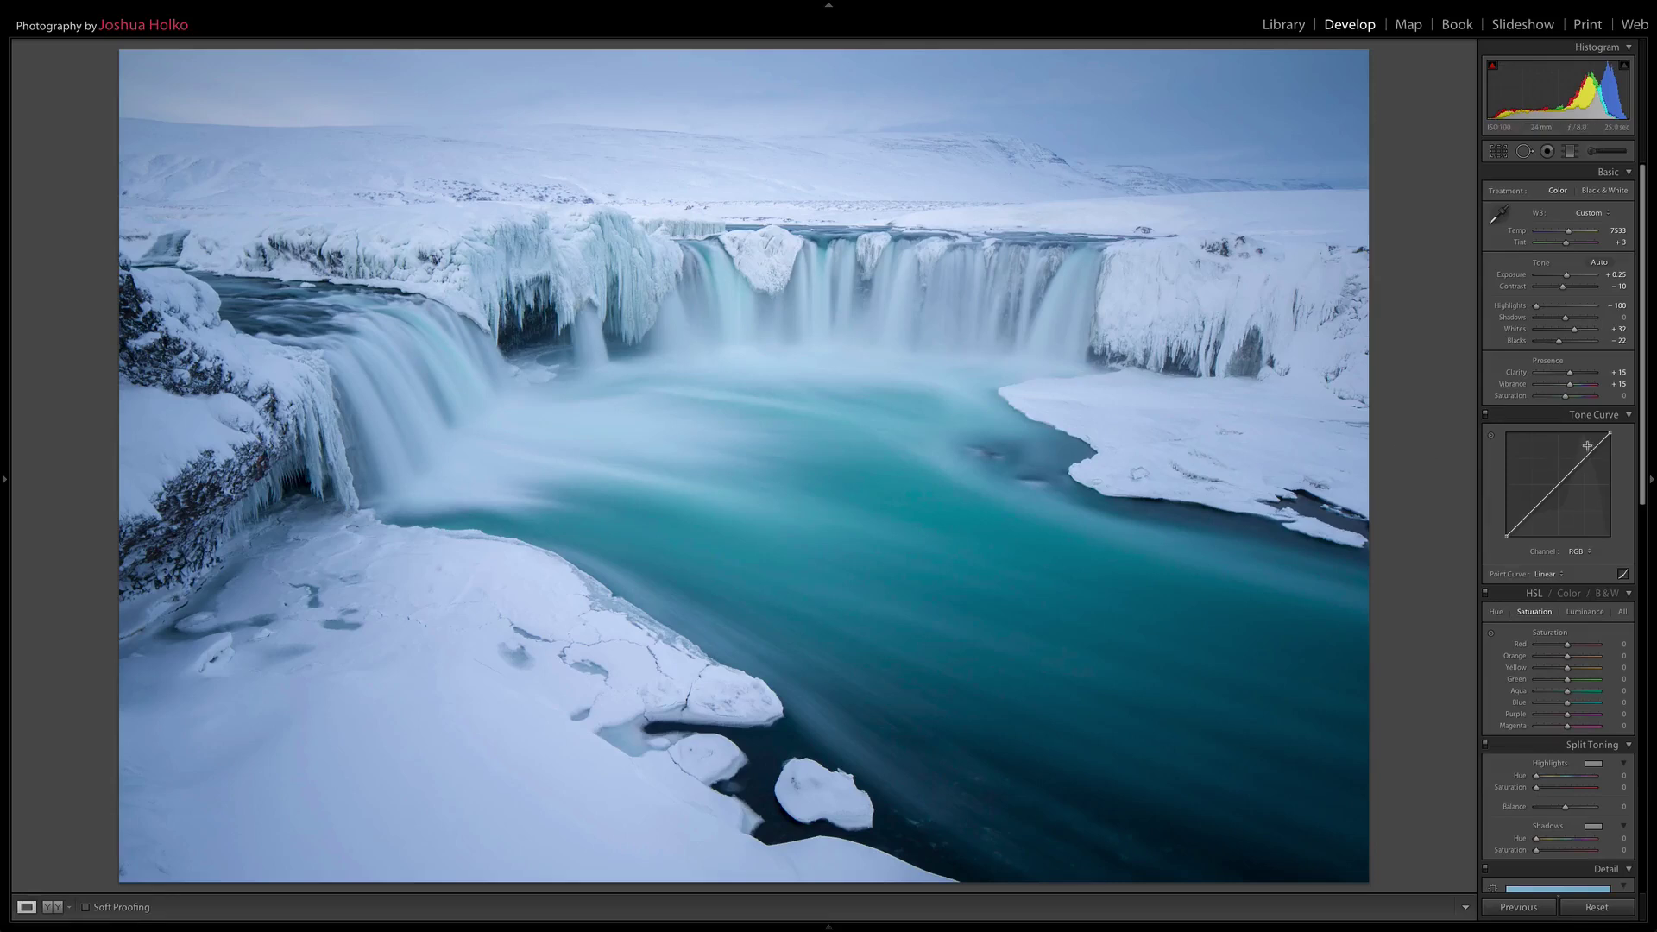
Bring up the sharpening settings and compare the before and after versions side by side, zoomed in on the icicles beside the waterfall
{"action": "scroll", "coordinate": [1589, 445], "scroll_direction": "down", "scroll_amount": 2}
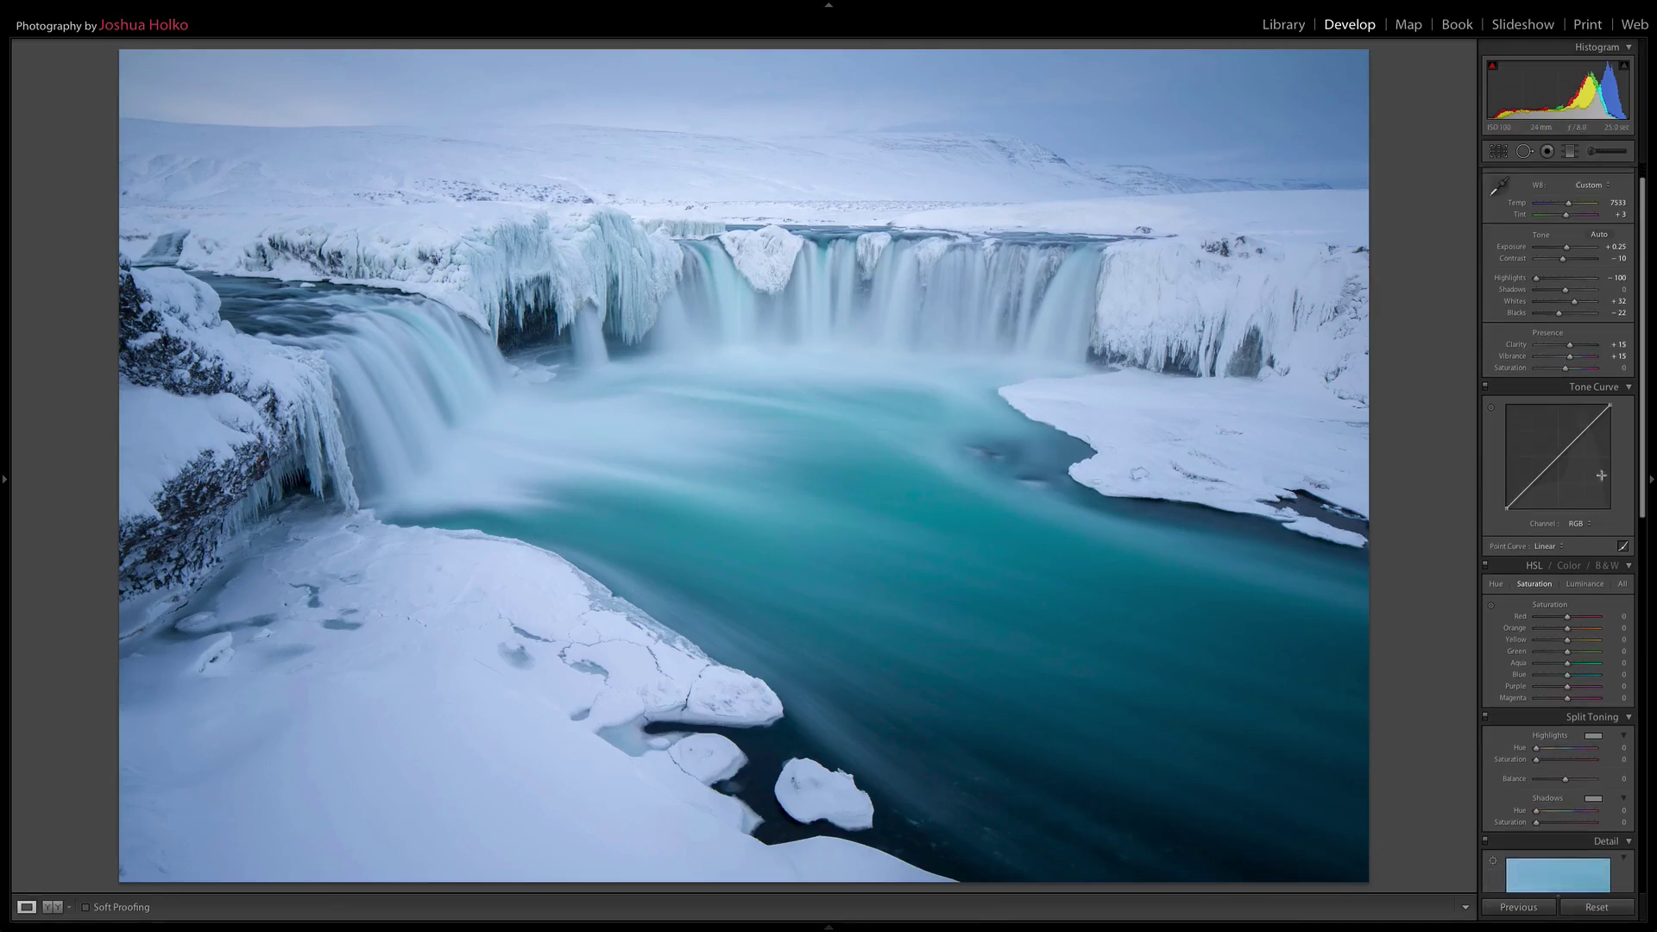
{"action": "scroll", "coordinate": [1533, 479], "scroll_direction": "down", "scroll_amount": 3}
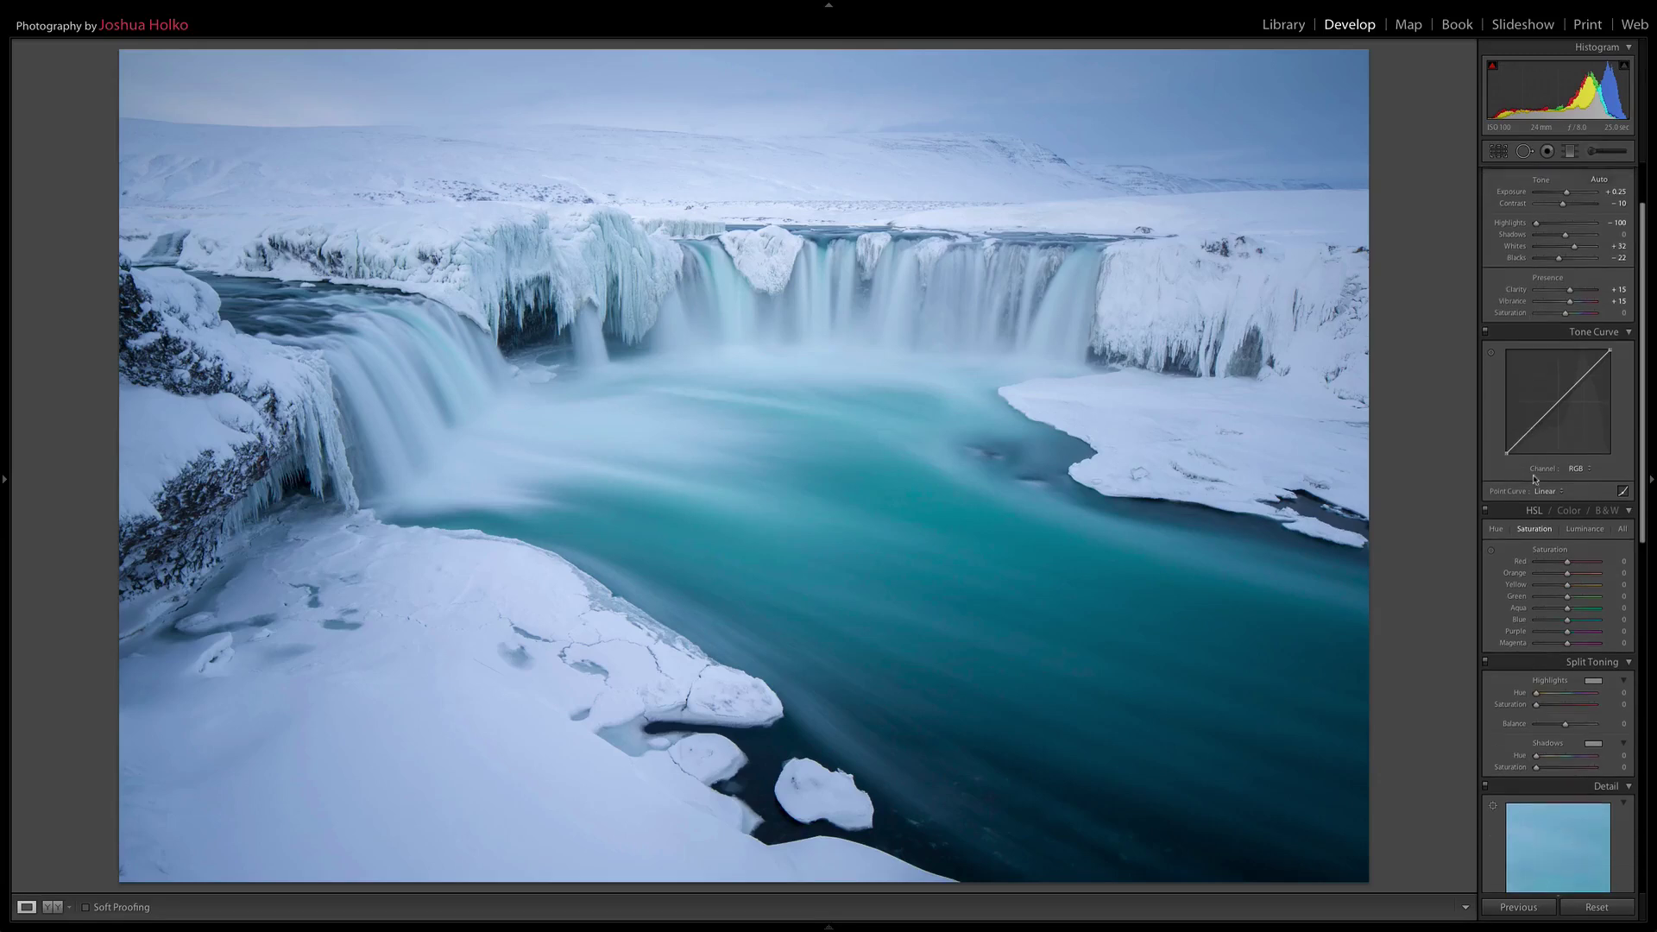
{"action": "scroll", "coordinate": [1556, 515], "scroll_direction": "down", "scroll_amount": 6}
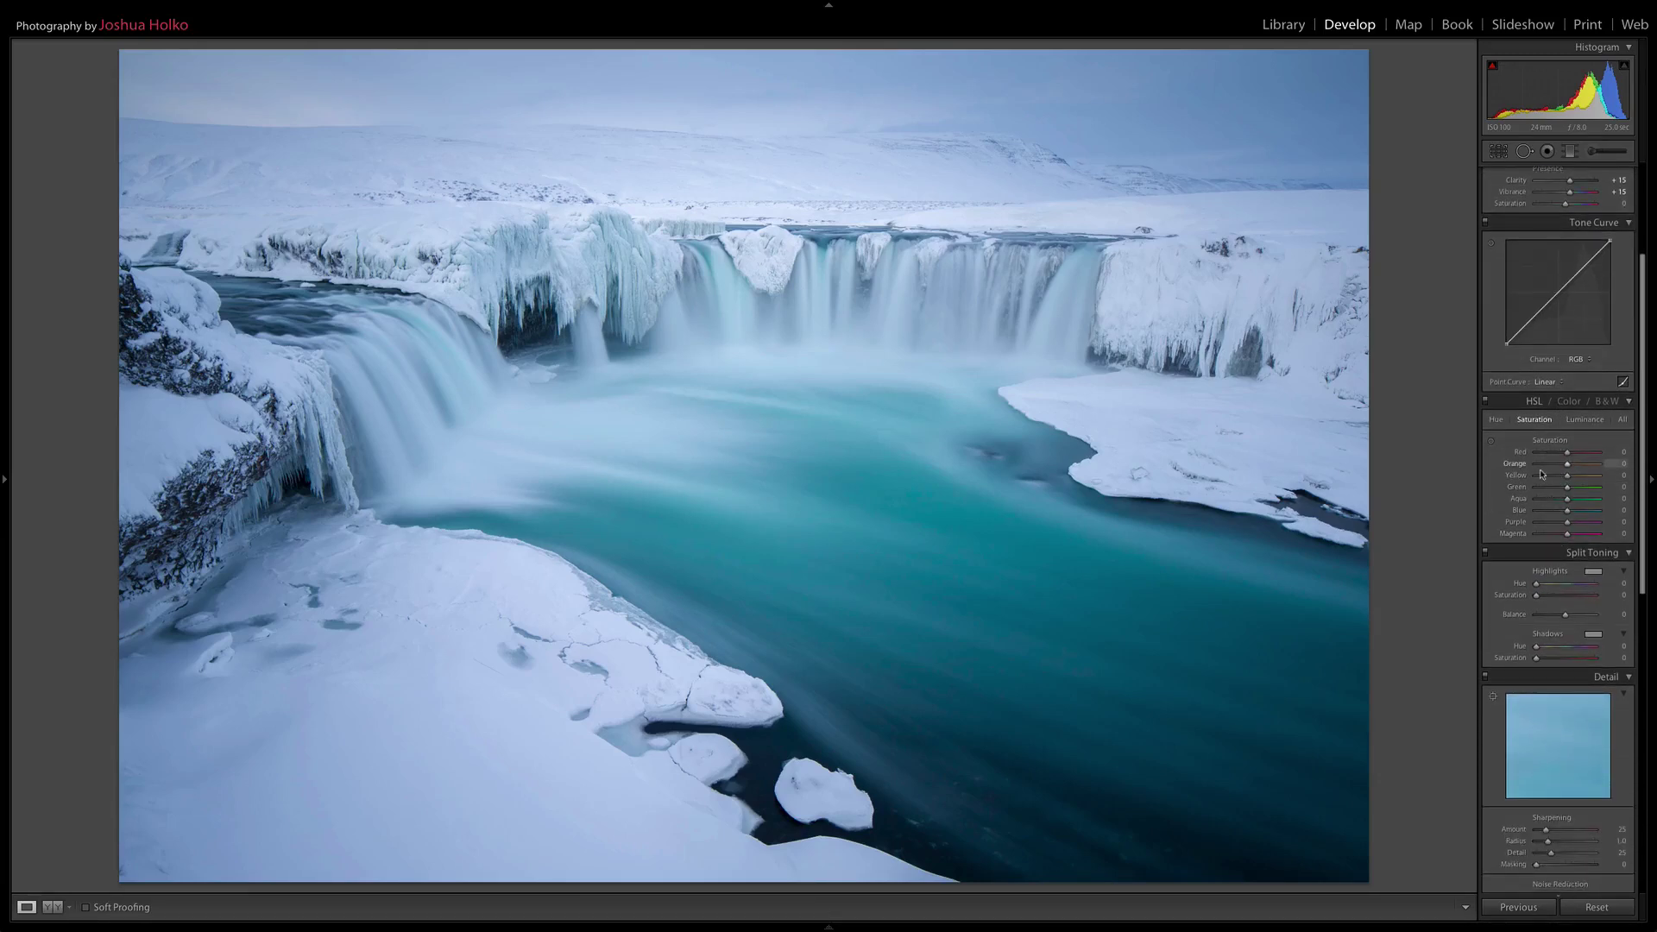
{"action": "scroll", "coordinate": [1534, 469], "scroll_direction": "down", "scroll_amount": 7}
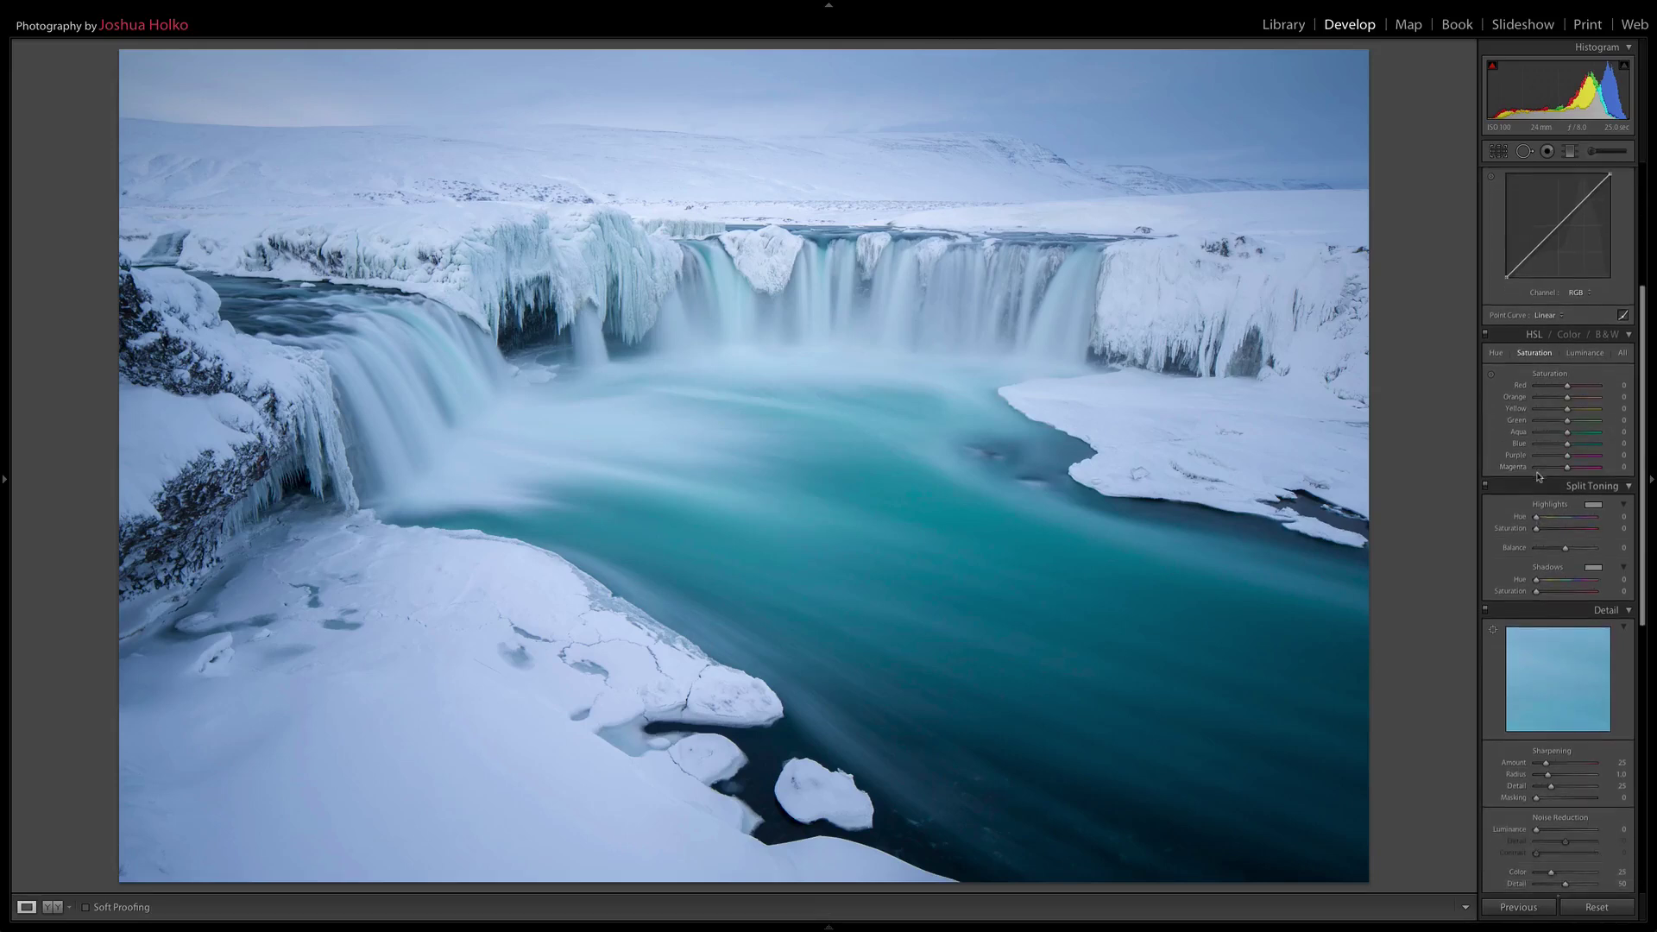
{"action": "scroll", "coordinate": [1538, 475], "scroll_direction": "down", "scroll_amount": 8}
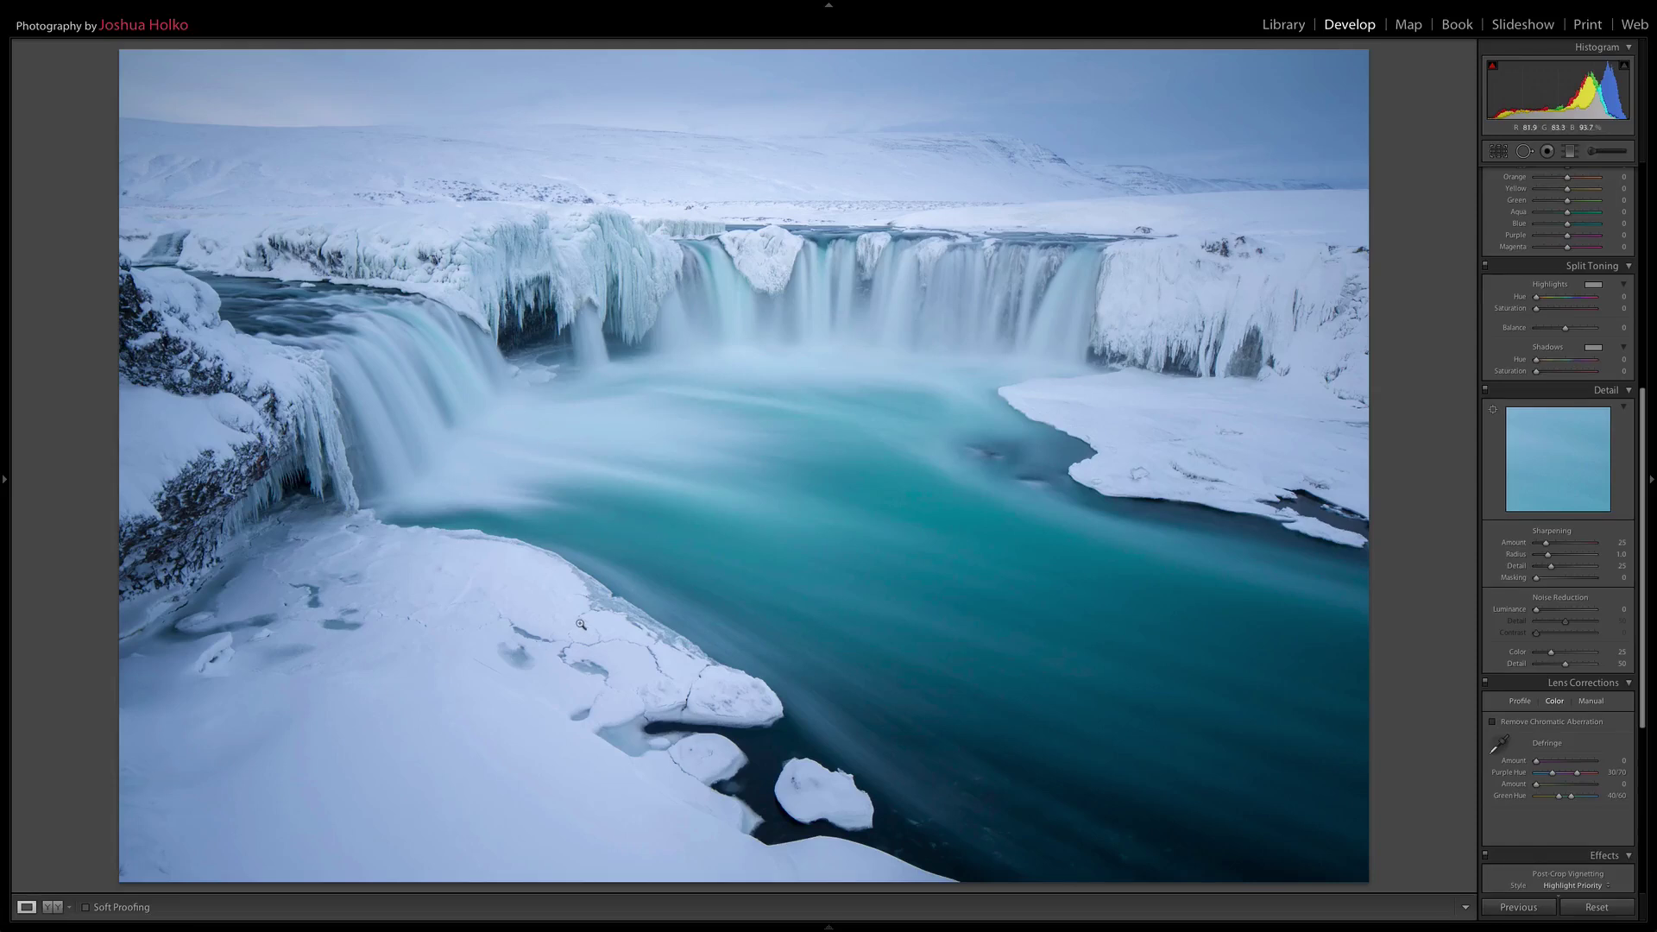
{"action": "left_click", "coordinate": [52, 908]}
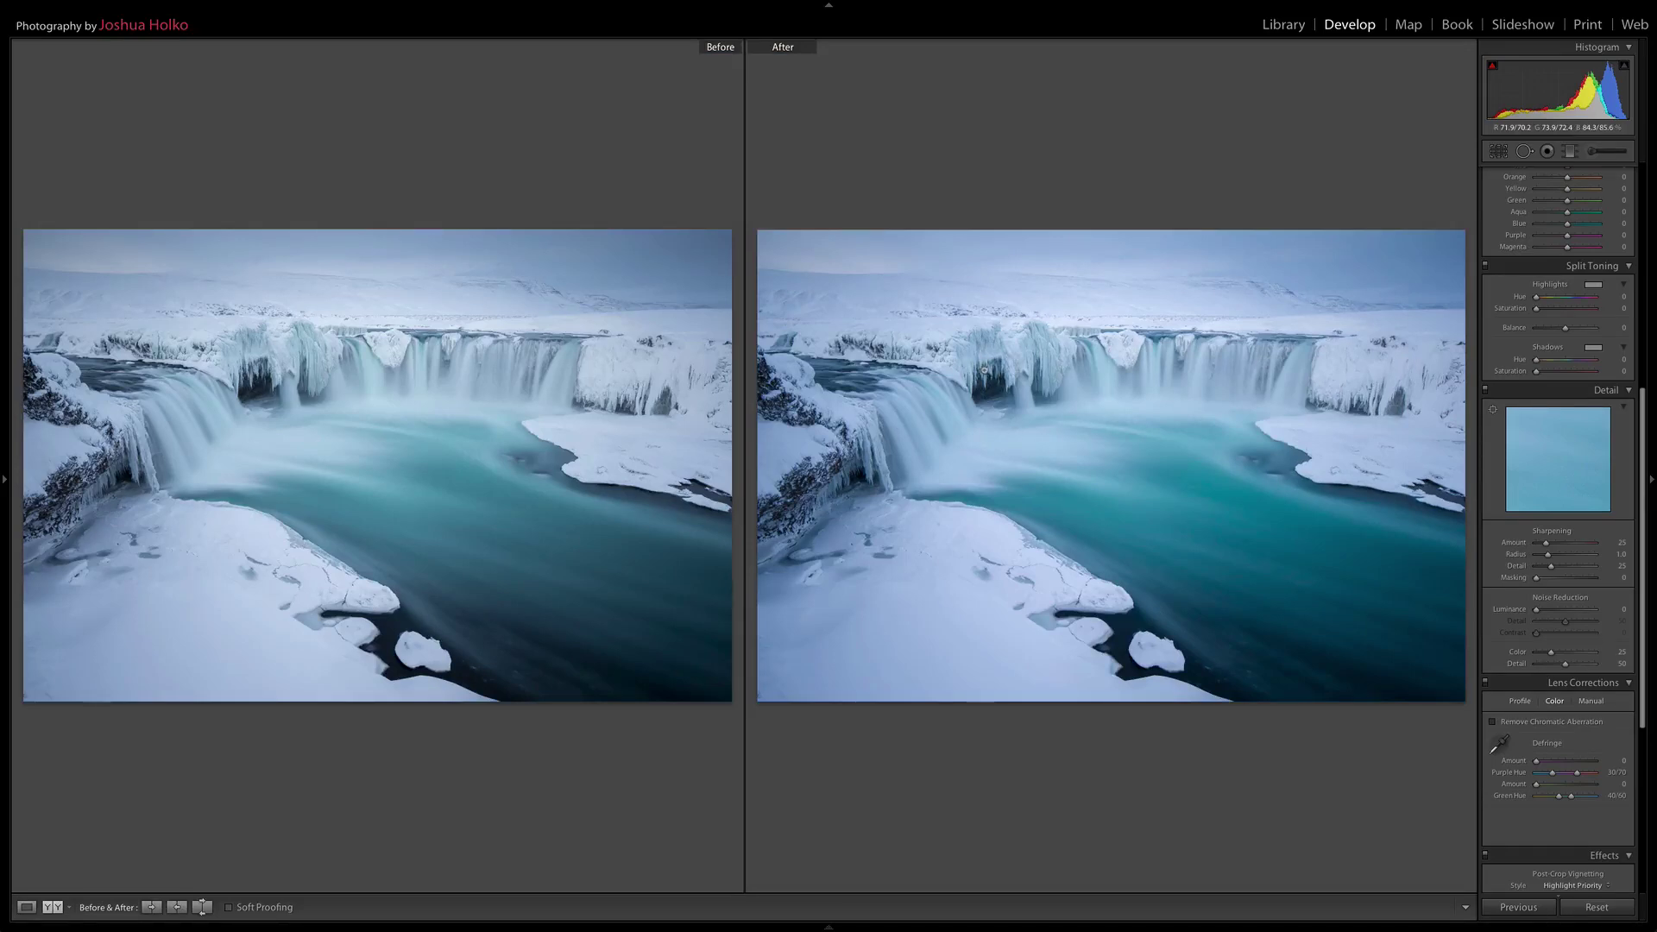
{"action": "left_click", "coordinate": [992, 366]}
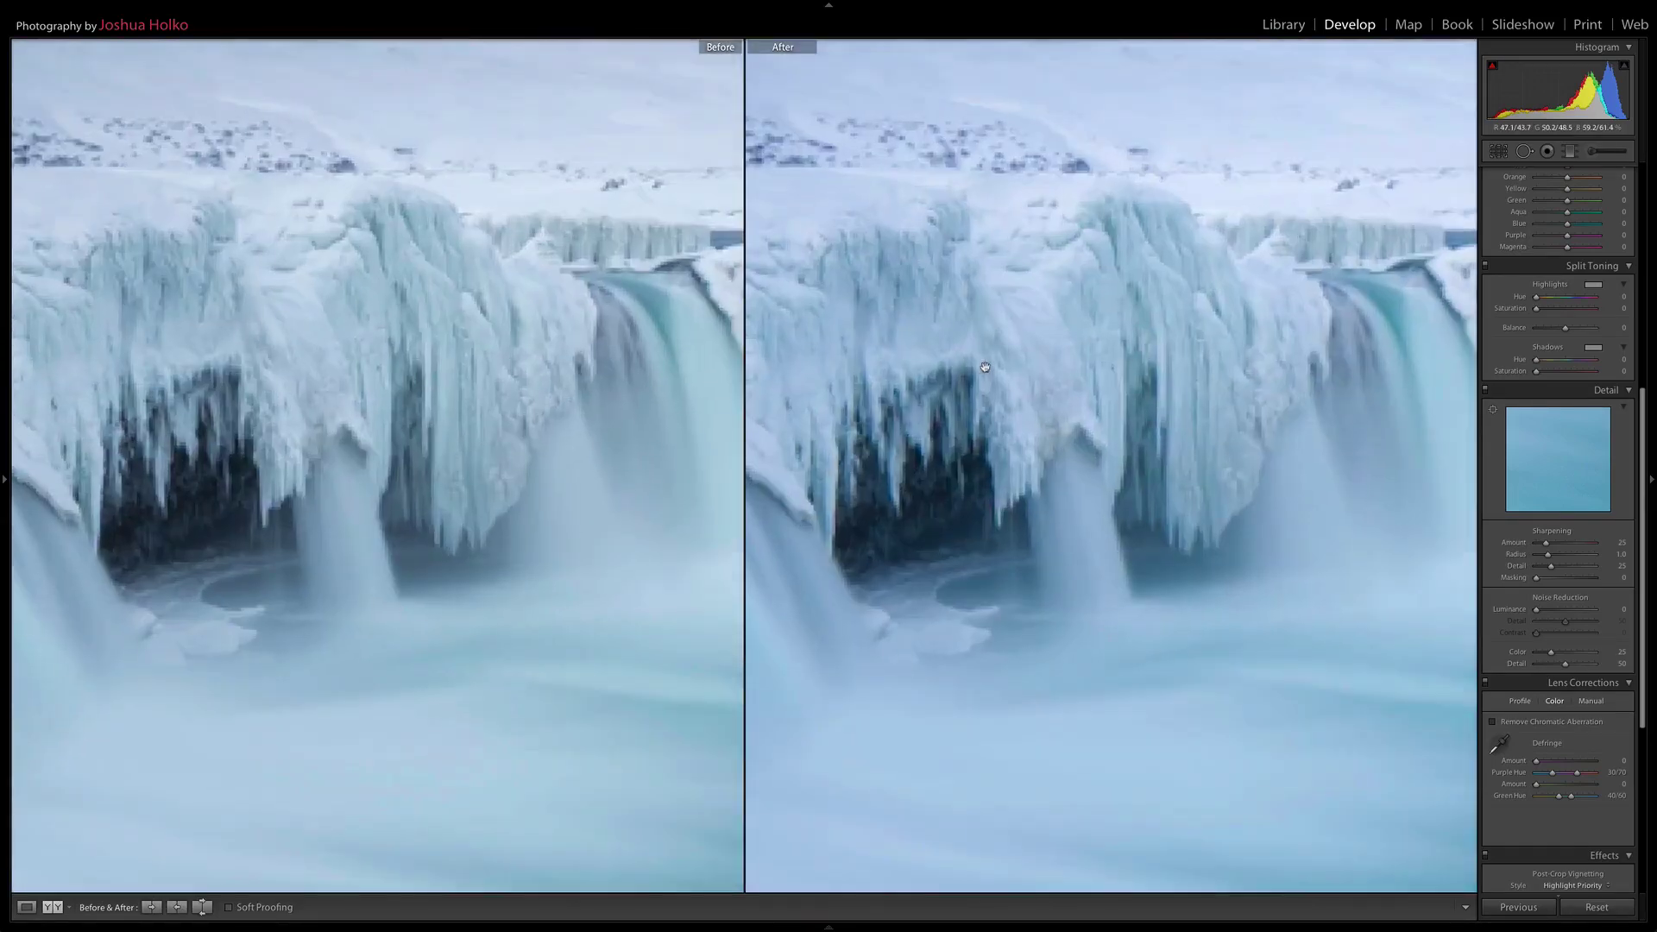
{"action": "left_click_drag", "start_coordinate": [958, 428], "coordinate": [1108, 473]}
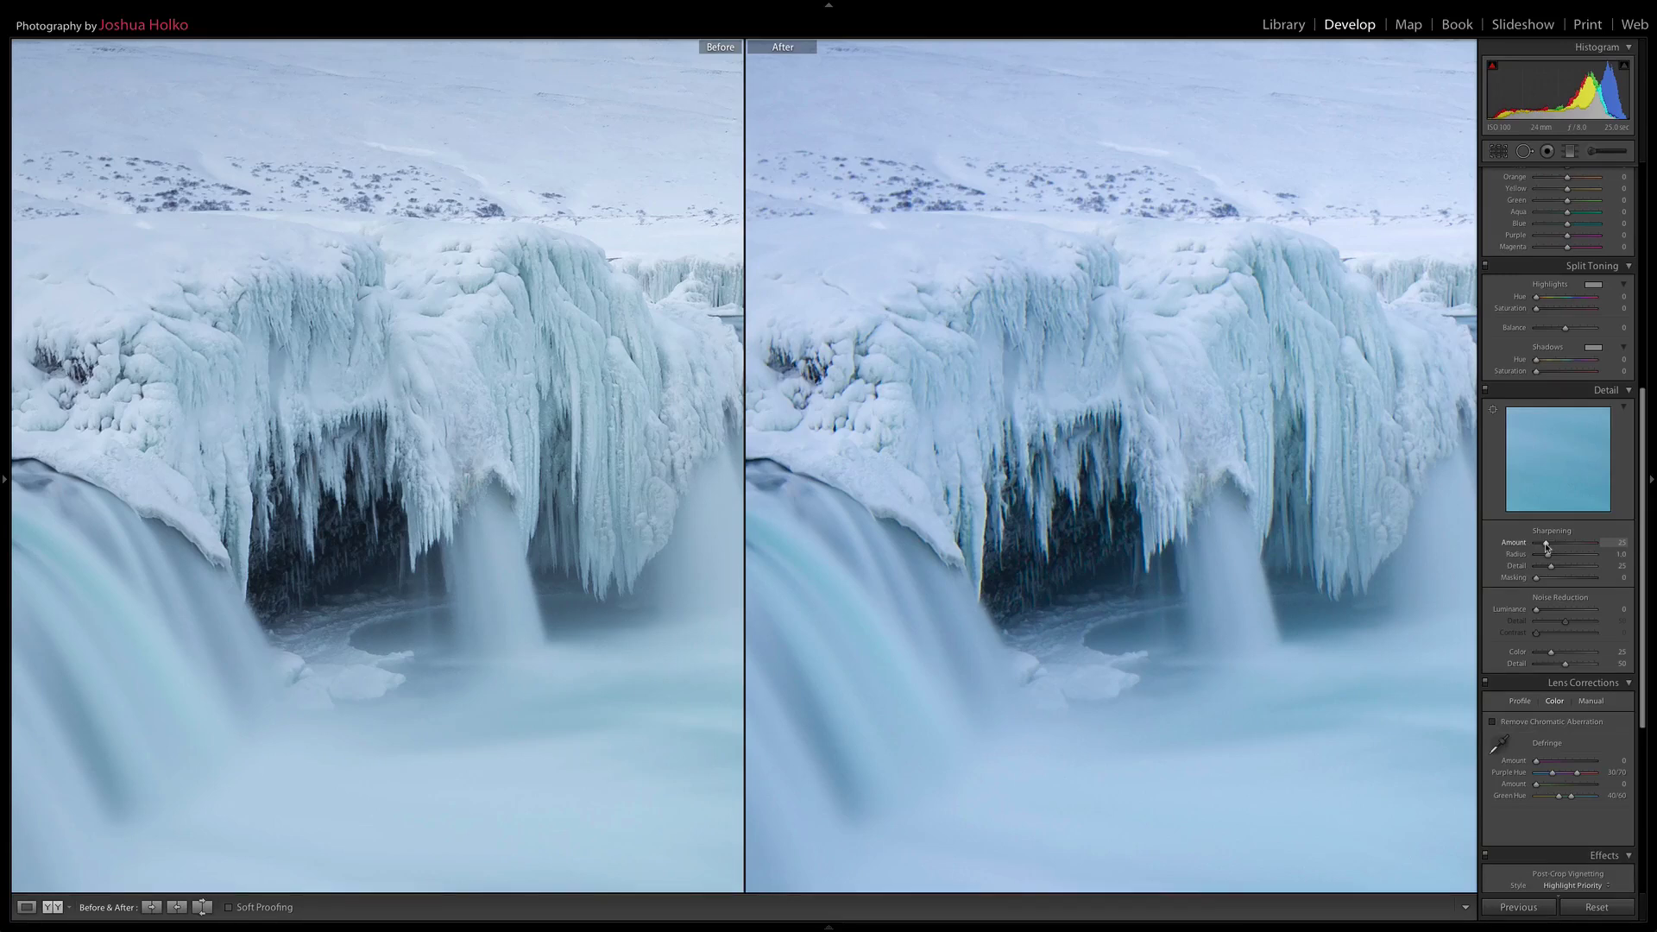
Set the sharpening Amount to 55, judging it on the grayscale preview
{"action": "key", "text": "alt"}
{"action": "left_click", "coordinate": [1546, 547], "text": "alt"}
{"action": "left_click_drag", "start_coordinate": [1547, 548], "coordinate": [1560, 547]}
{"action": "left_click_drag", "start_coordinate": [1560, 545], "coordinate": [1559, 545]}
{"action": "left_click_drag", "start_coordinate": [1558, 545], "coordinate": [1559, 549]}
Set the sharpening Radius to 0.8 using the edge preview, and the sharpening Detail to 55
{"action": "key", "text": "alt"}
{"action": "mouse_move", "coordinate": [1549, 559]}
{"action": "left_mouse_down"}
{"action": "mouse_move", "coordinate": [1587, 561]}
{"action": "mouse_move", "coordinate": [1546, 560]}
{"action": "left_mouse_up"}
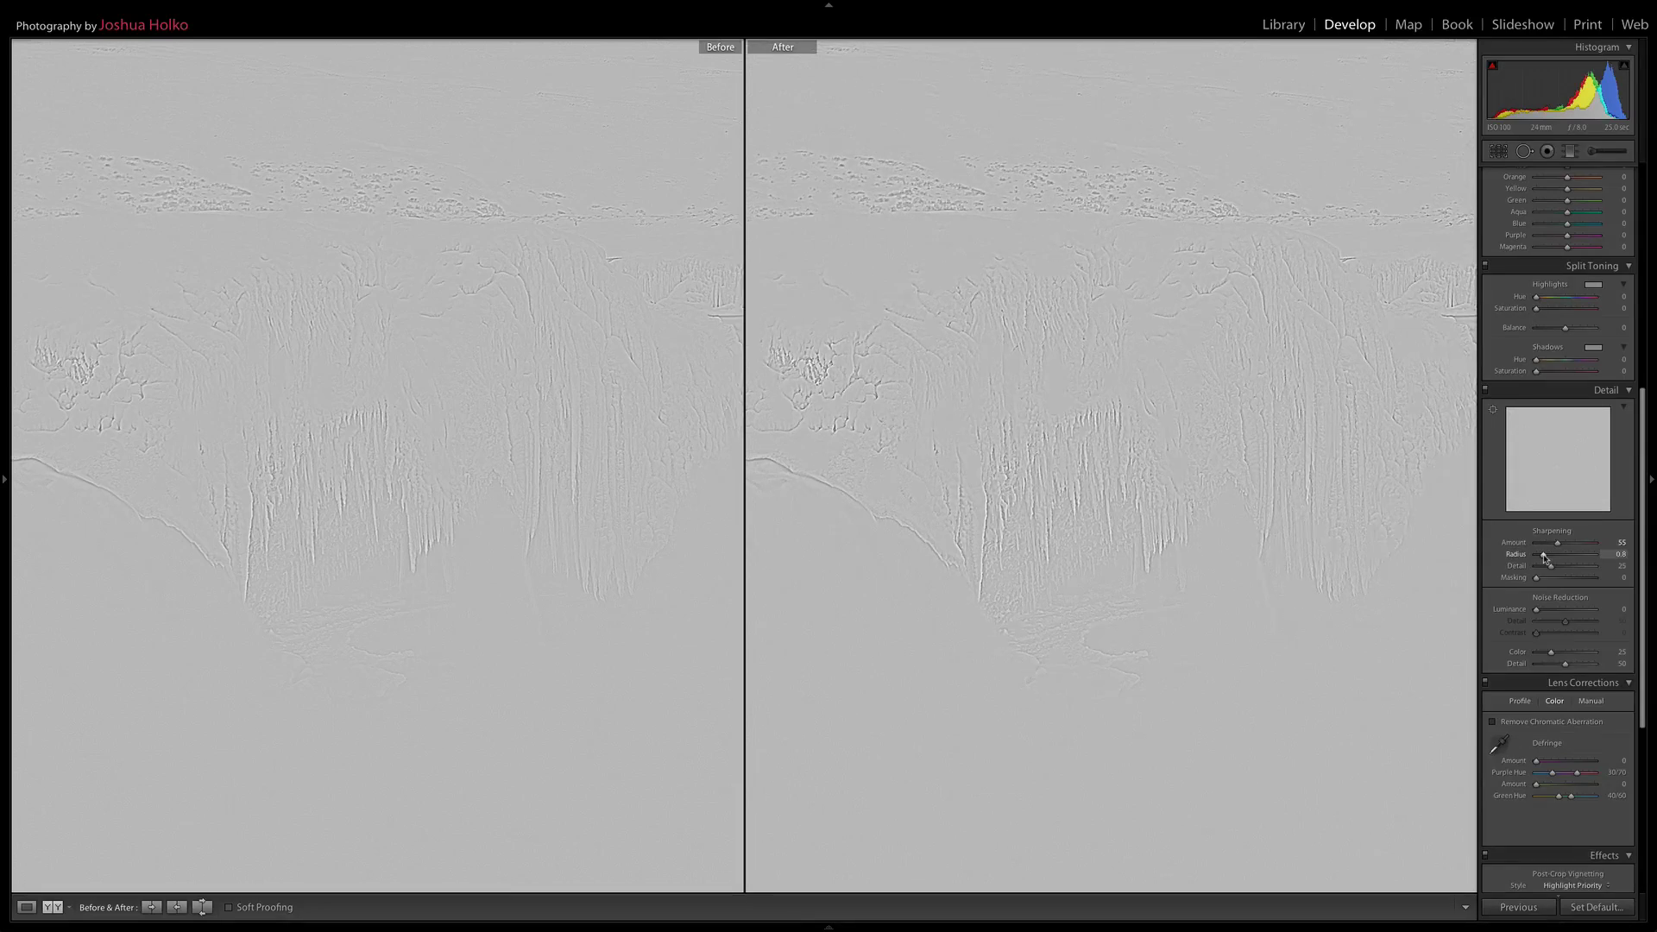
{"action": "left_click_drag", "start_coordinate": [1545, 558], "coordinate": [1545, 559]}
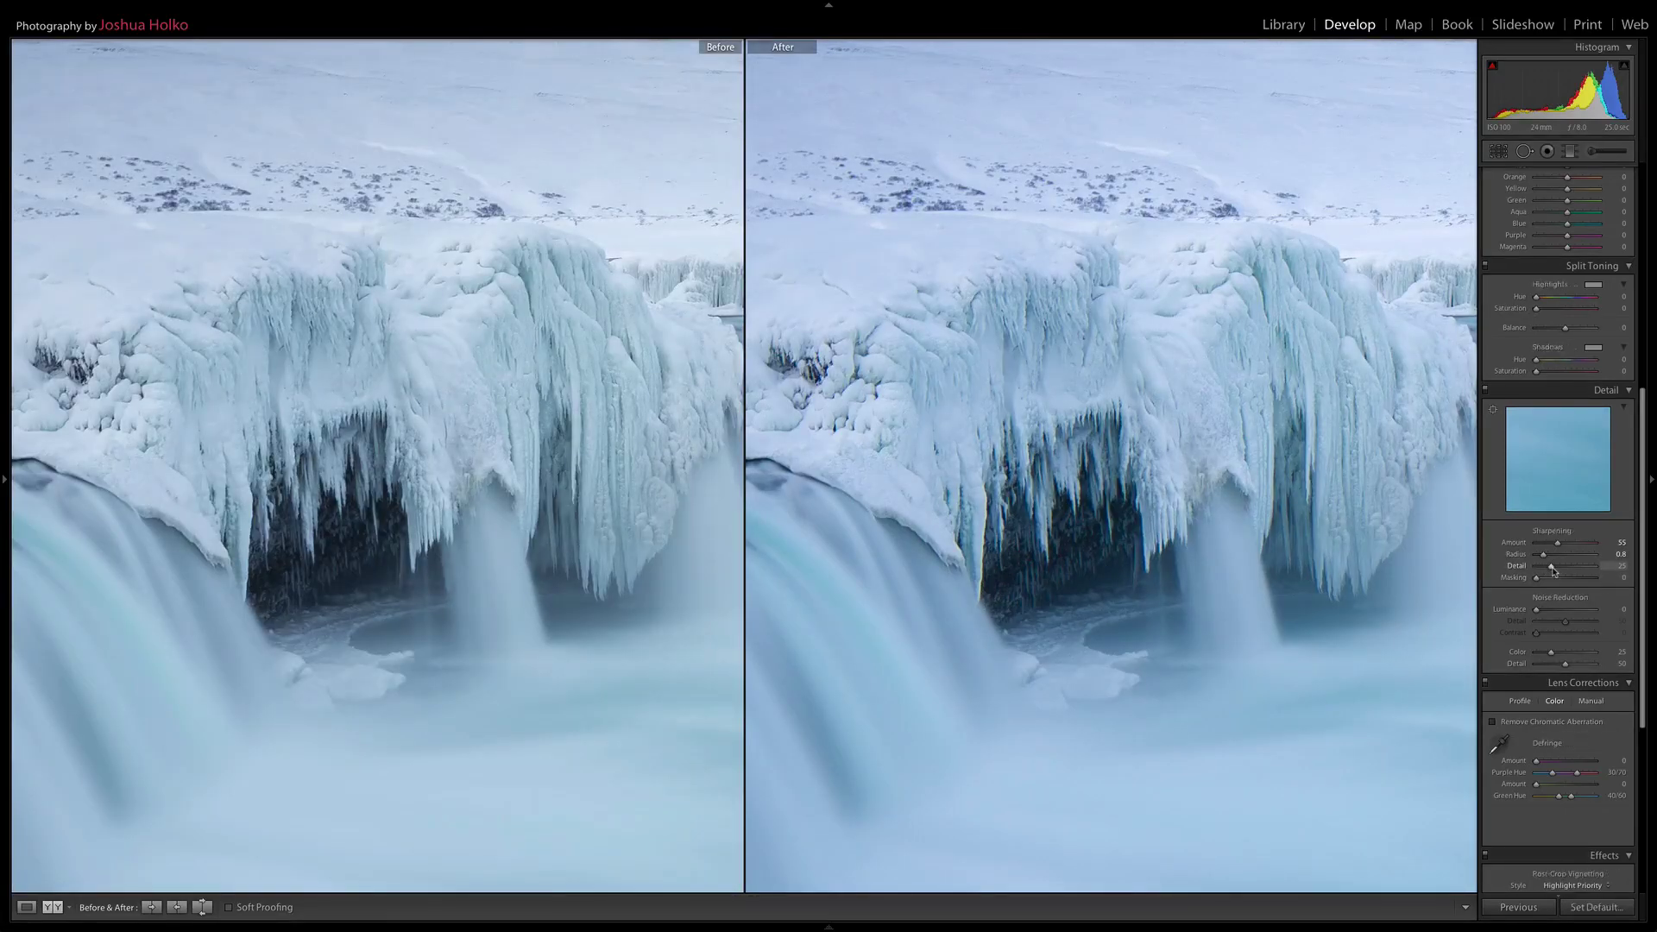
{"action": "left_click_drag", "start_coordinate": [1552, 566], "coordinate": [1571, 571]}
Check the sharpened ice close up, leave the before and after comparison, and view the whole photo
{"action": "left_click", "coordinate": [173, 840]}
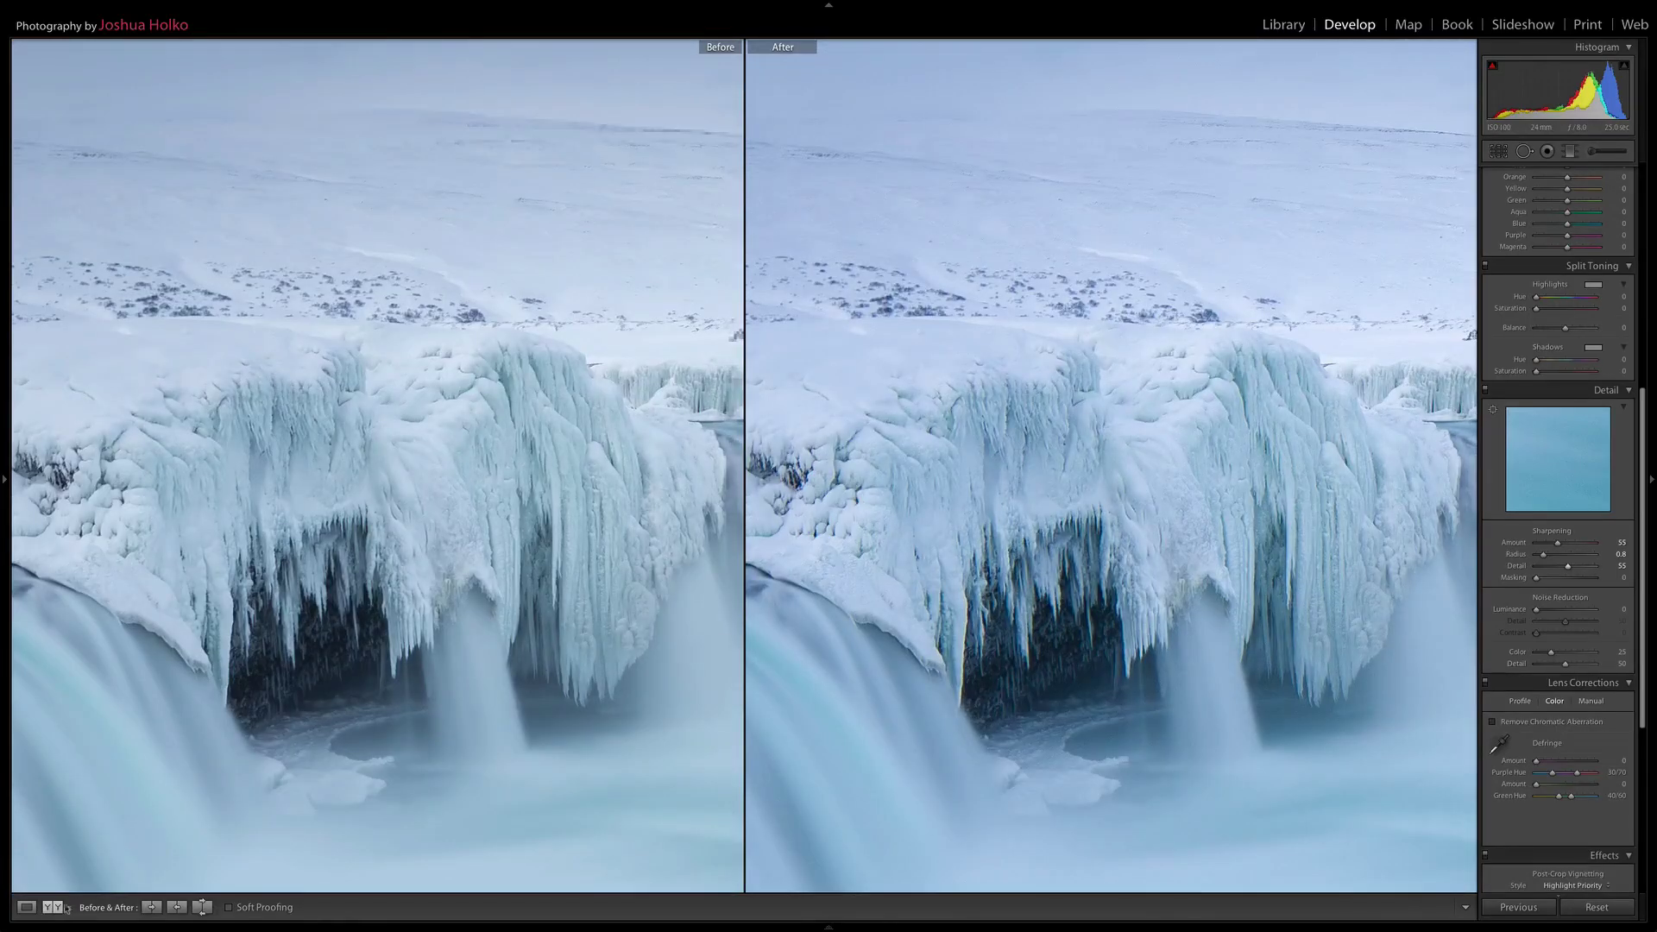
{"action": "key", "text": "y"}
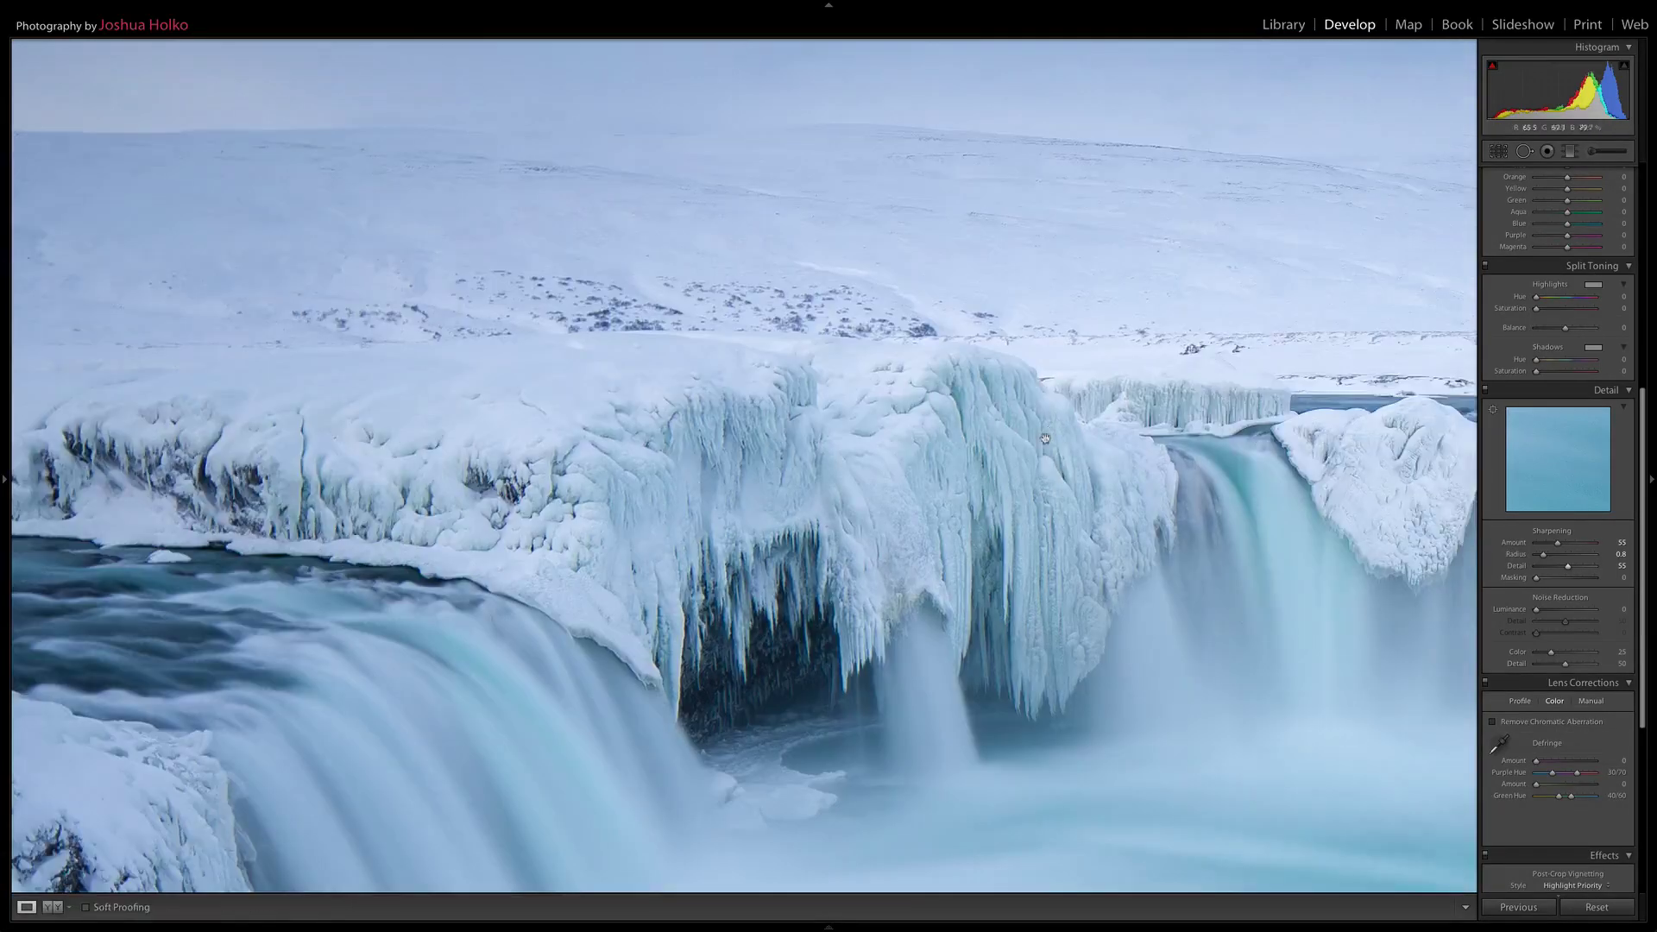
{"action": "left_click", "coordinate": [1027, 250]}
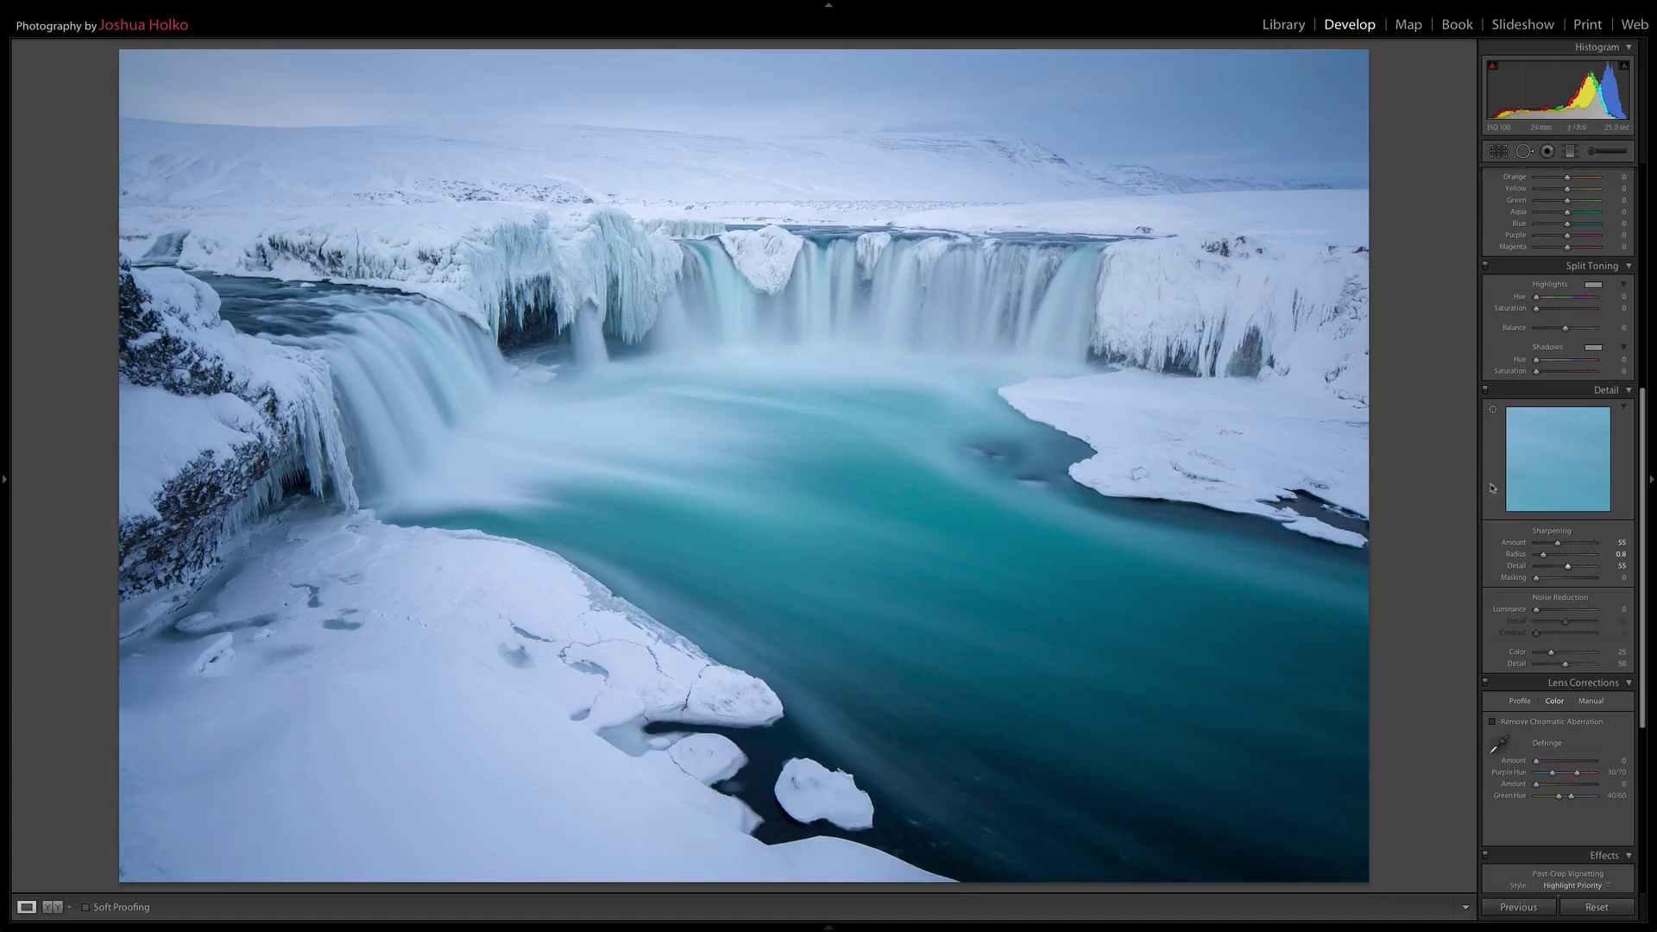
Set the sharpening Masking to 8 using the black-and-white mask preview
{"action": "key", "text": "alt"}
{"action": "left_click", "coordinate": [1538, 578], "text": "alt"}
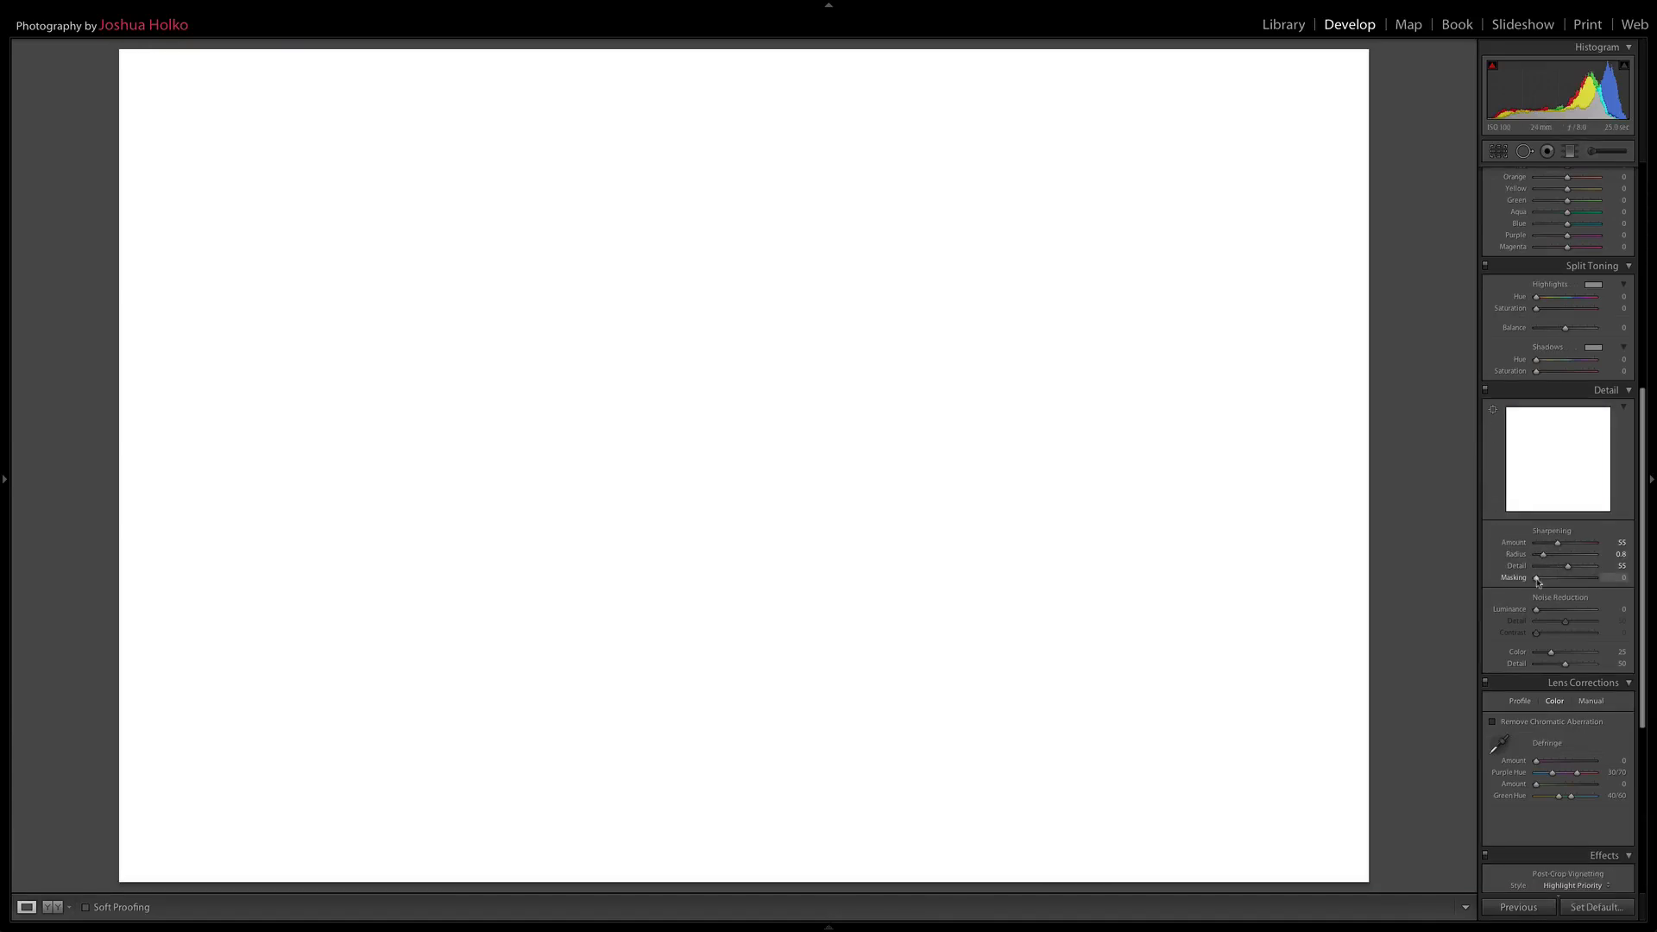
{"action": "left_click_drag", "start_coordinate": [1538, 582], "coordinate": [1544, 581]}
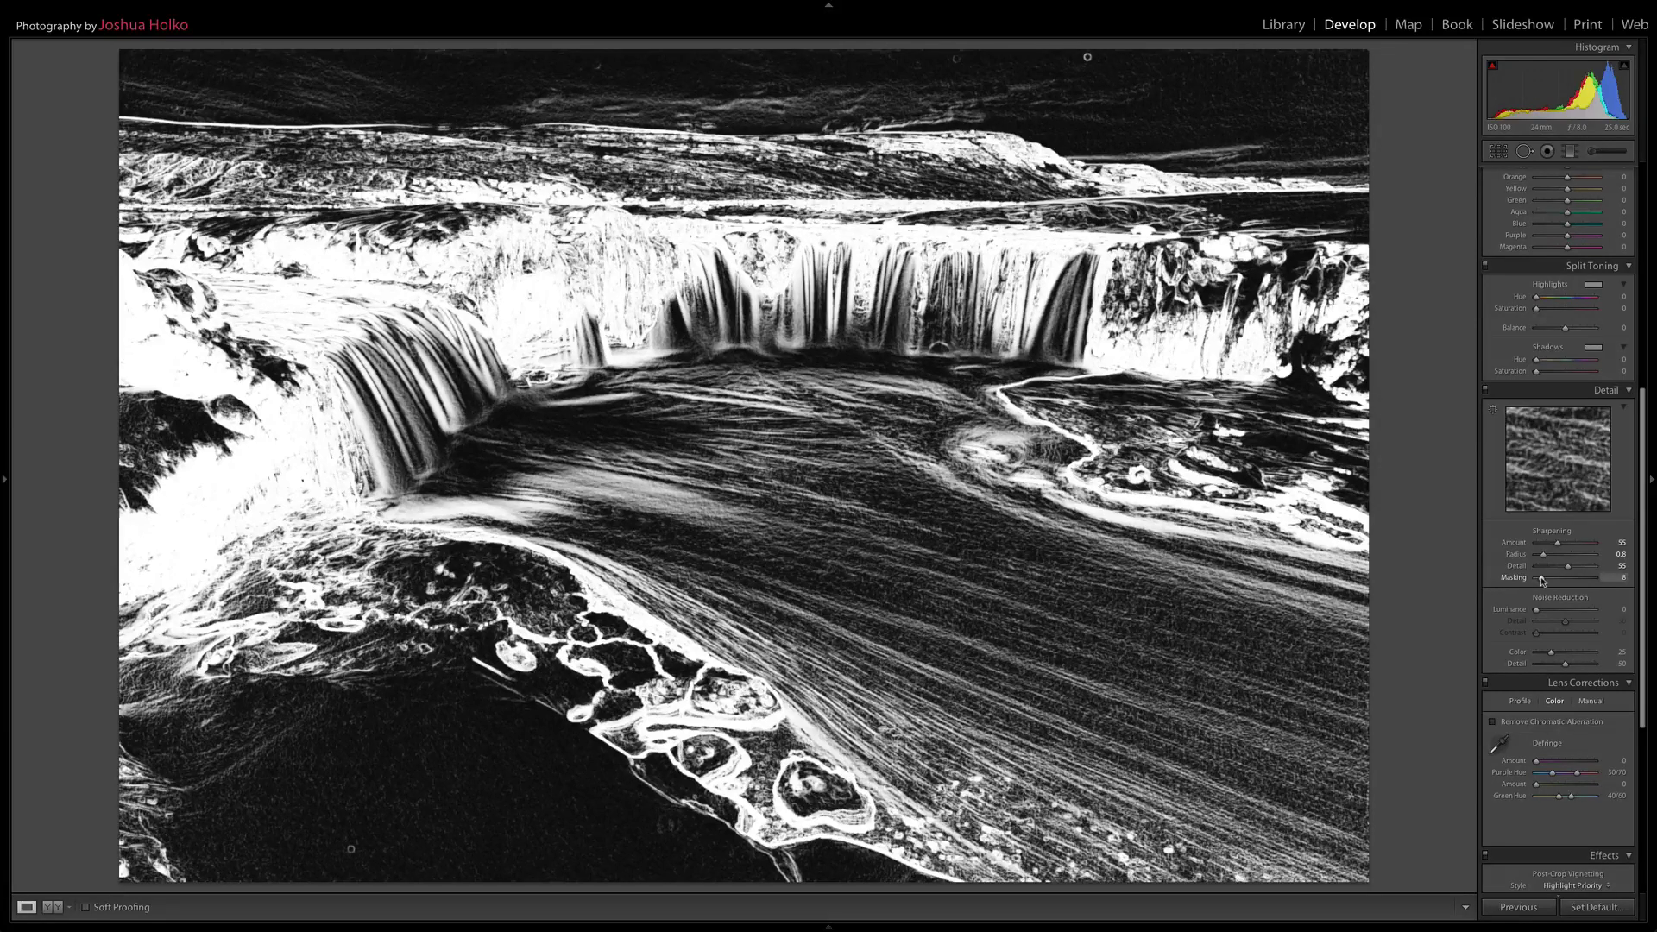
{"action": "left_click_drag", "start_coordinate": [1543, 581], "coordinate": [1542, 581]}
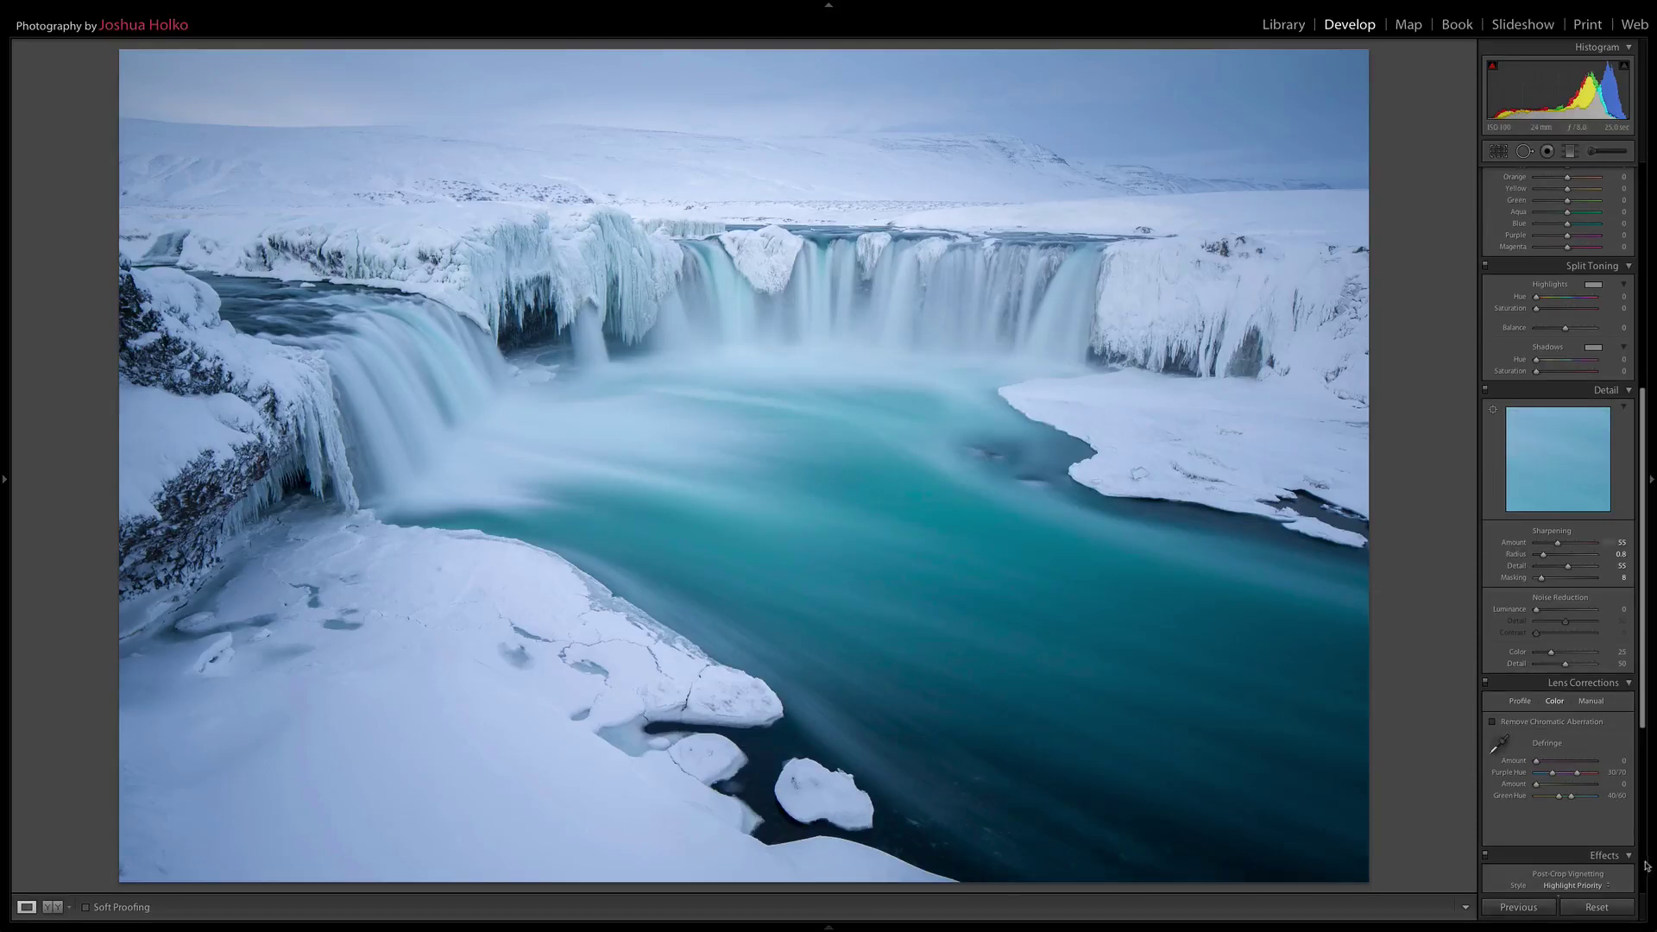
Enable Remove Chromatic Aberration and review the remaining effects and camera calibration settings
{"action": "left_click", "coordinate": [1507, 723]}
{"action": "scroll", "coordinate": [1580, 729], "scroll_direction": "down", "scroll_amount": 1}
{"action": "scroll", "coordinate": [1582, 729], "scroll_direction": "down", "scroll_amount": 2}
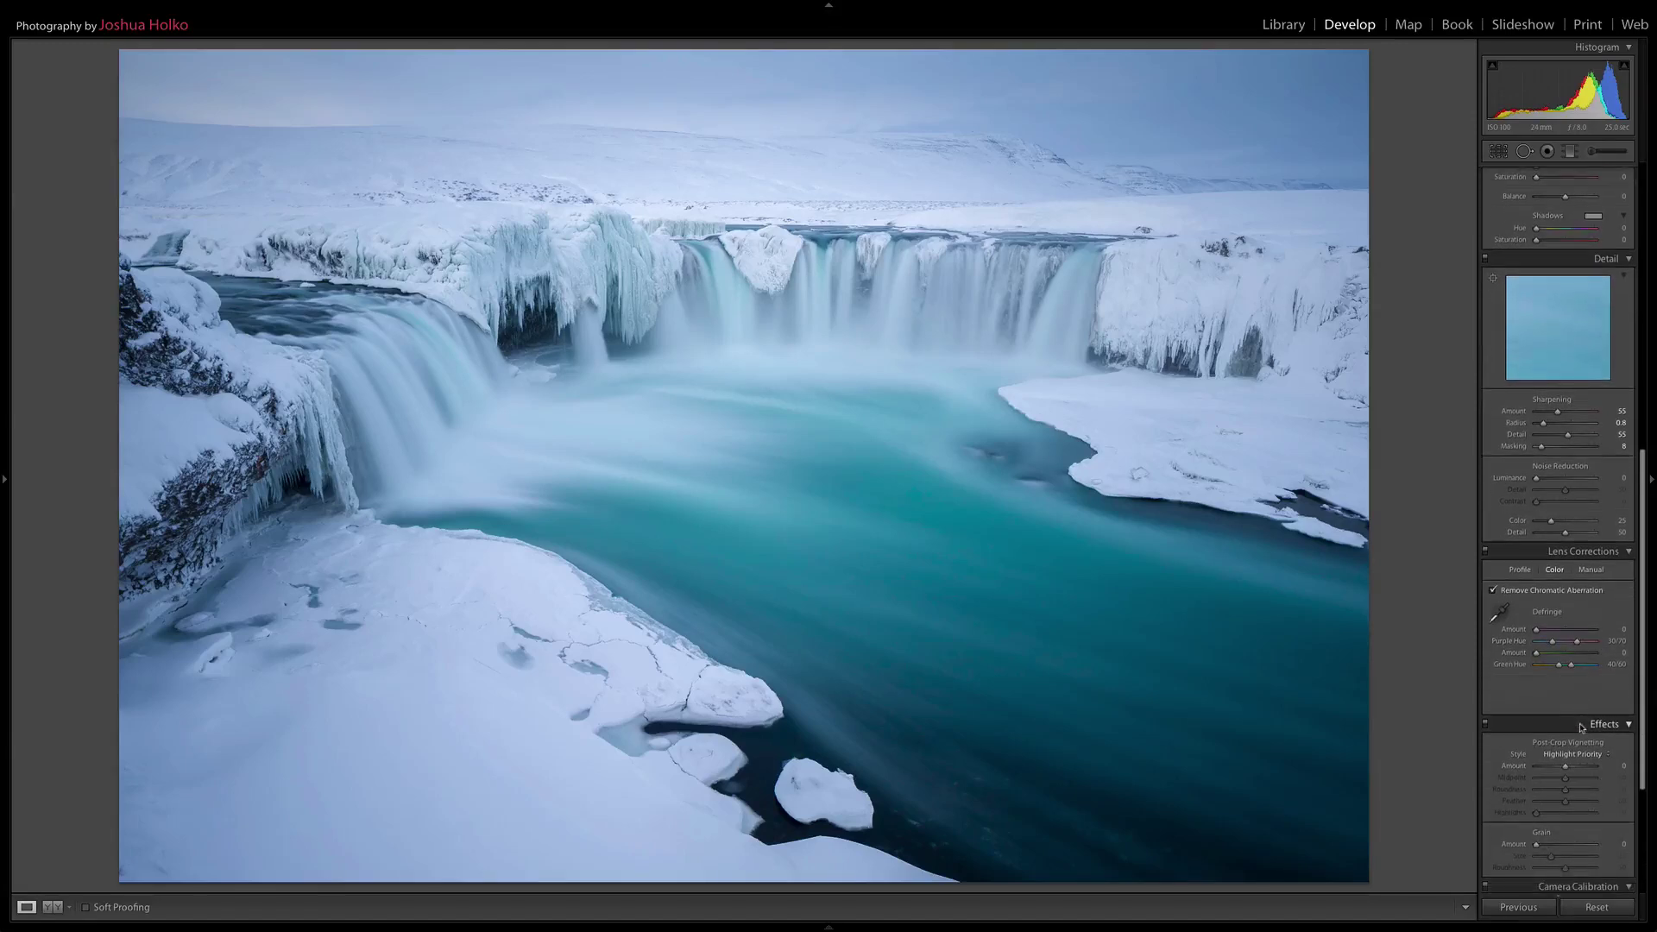
{"action": "scroll", "coordinate": [1585, 725], "scroll_direction": "down", "scroll_amount": 2}
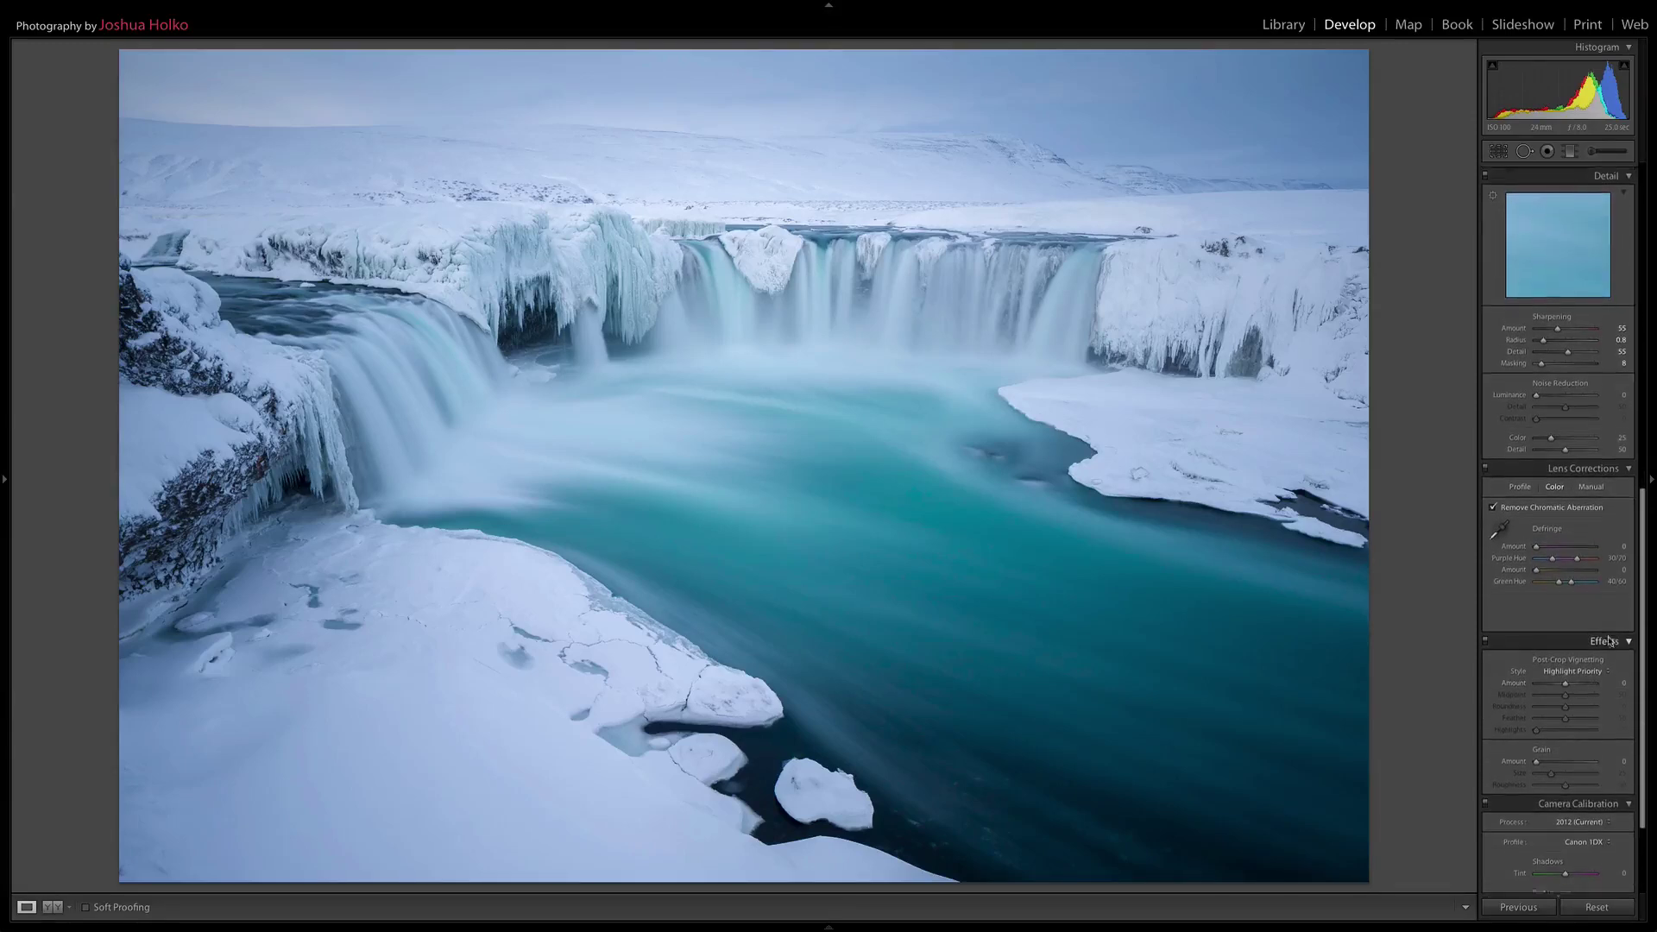
{"action": "scroll", "coordinate": [1608, 641], "scroll_direction": "down", "scroll_amount": 1}
{"action": "scroll", "coordinate": [1605, 630], "scroll_direction": "down", "scroll_amount": 1}
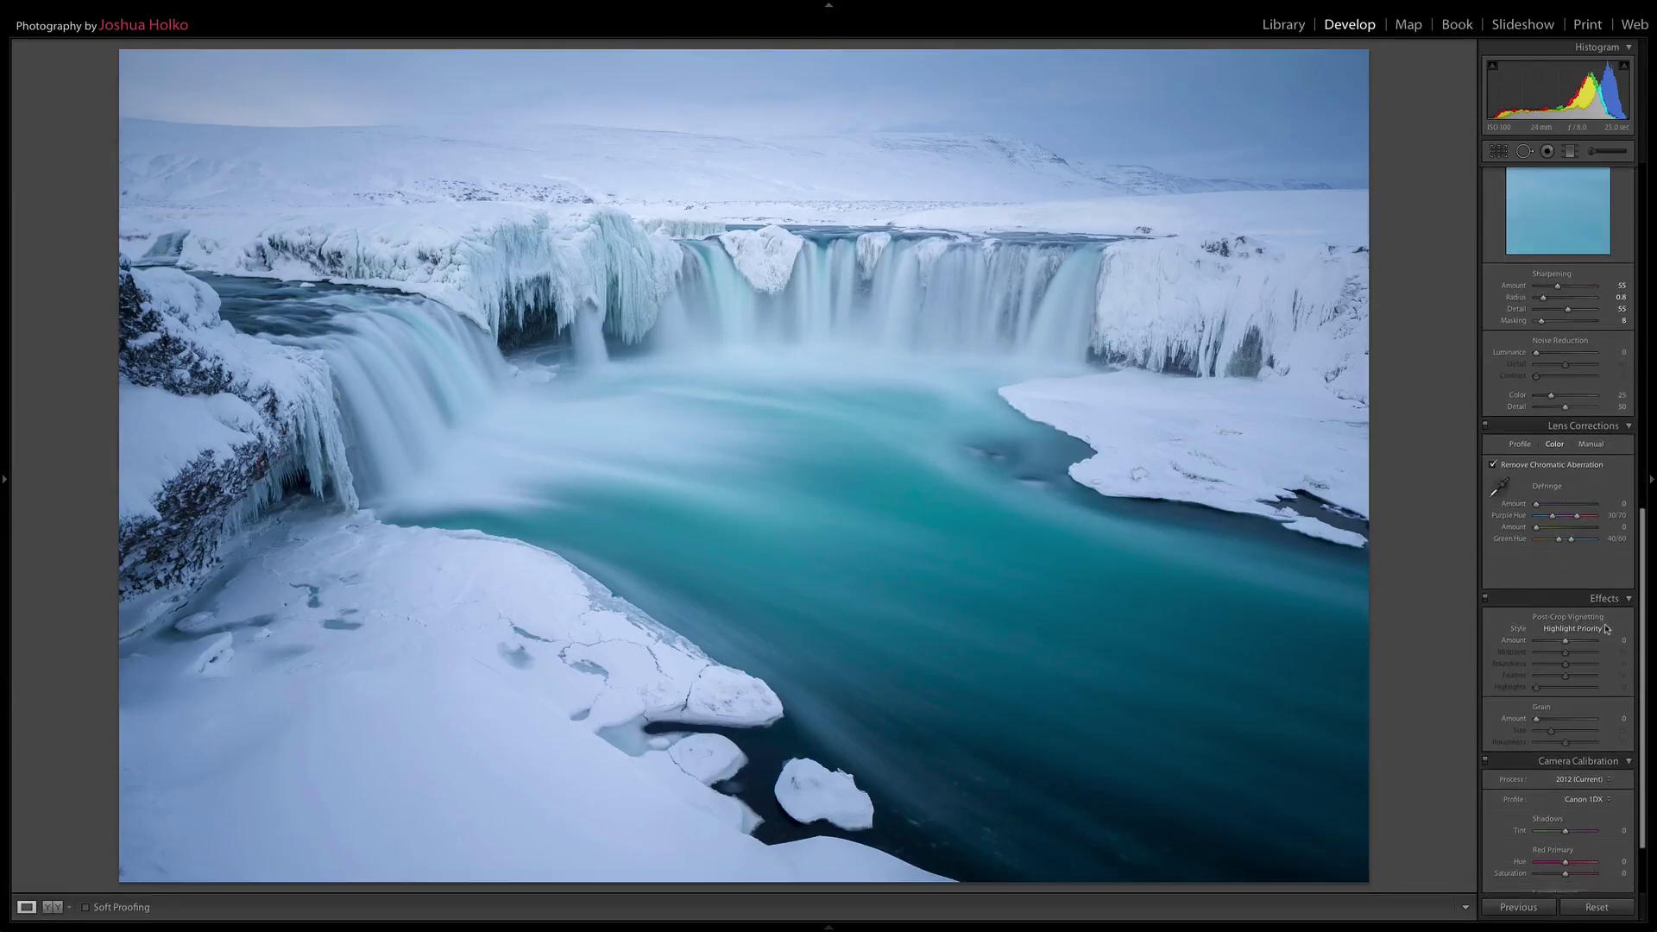
{"action": "scroll", "coordinate": [1601, 634], "scroll_direction": "down", "scroll_amount": 2}
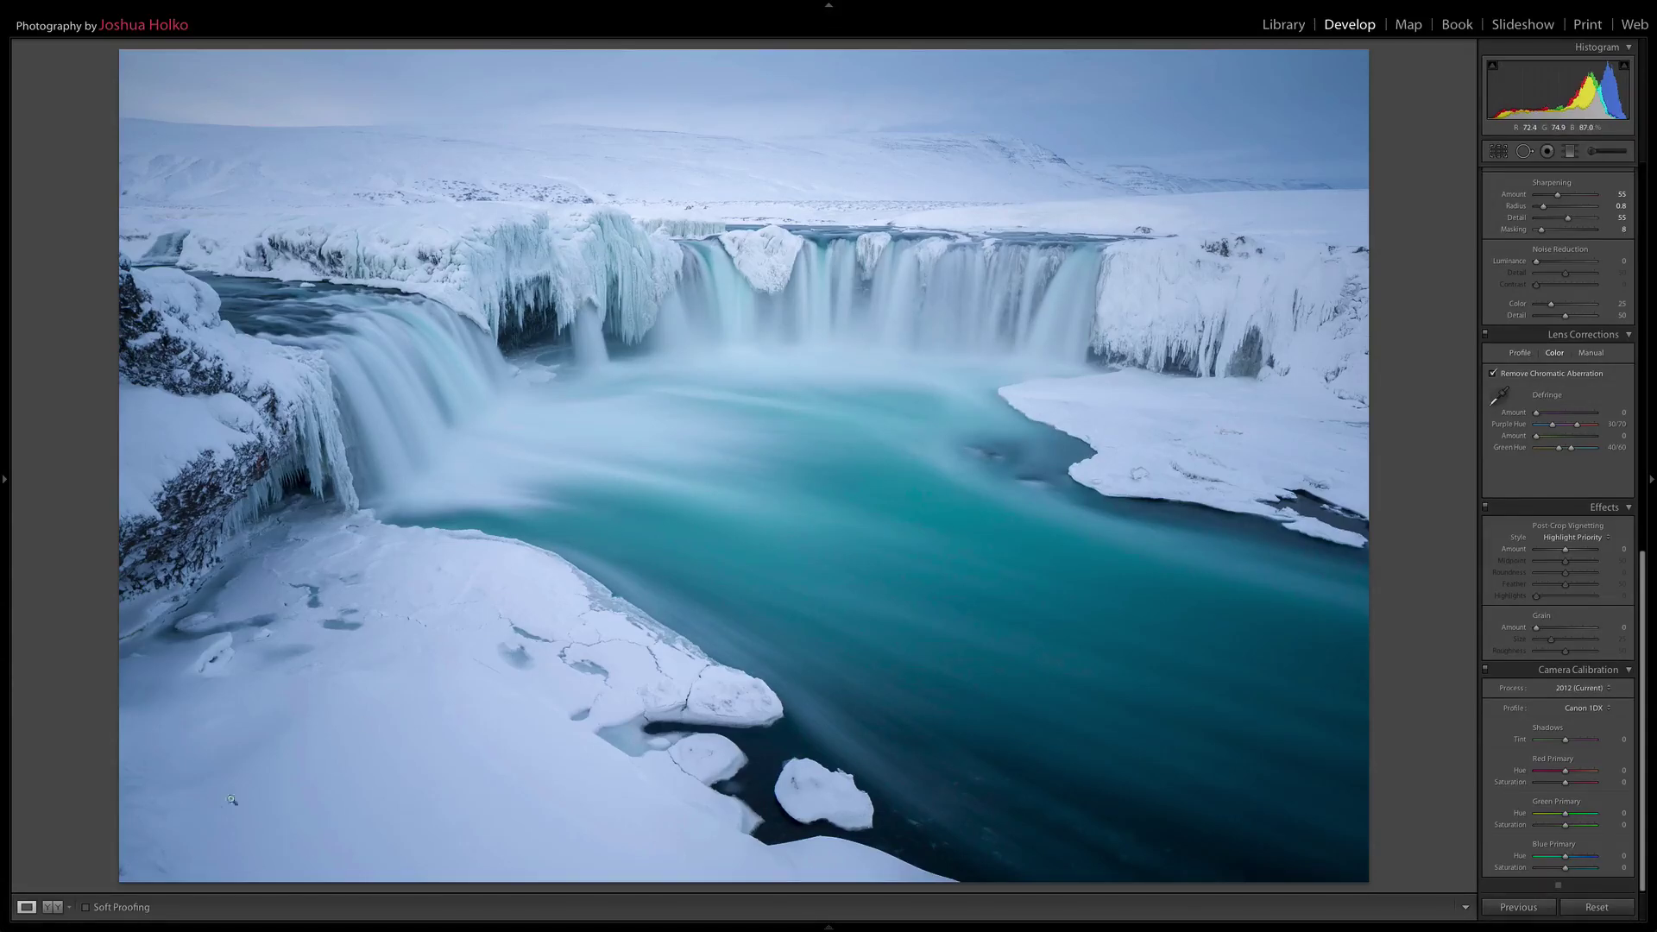
Compare the before and after versions side by side with the adjustment panels hidden and the surrounding interface blacked out
{"action": "left_click", "coordinate": [53, 907]}
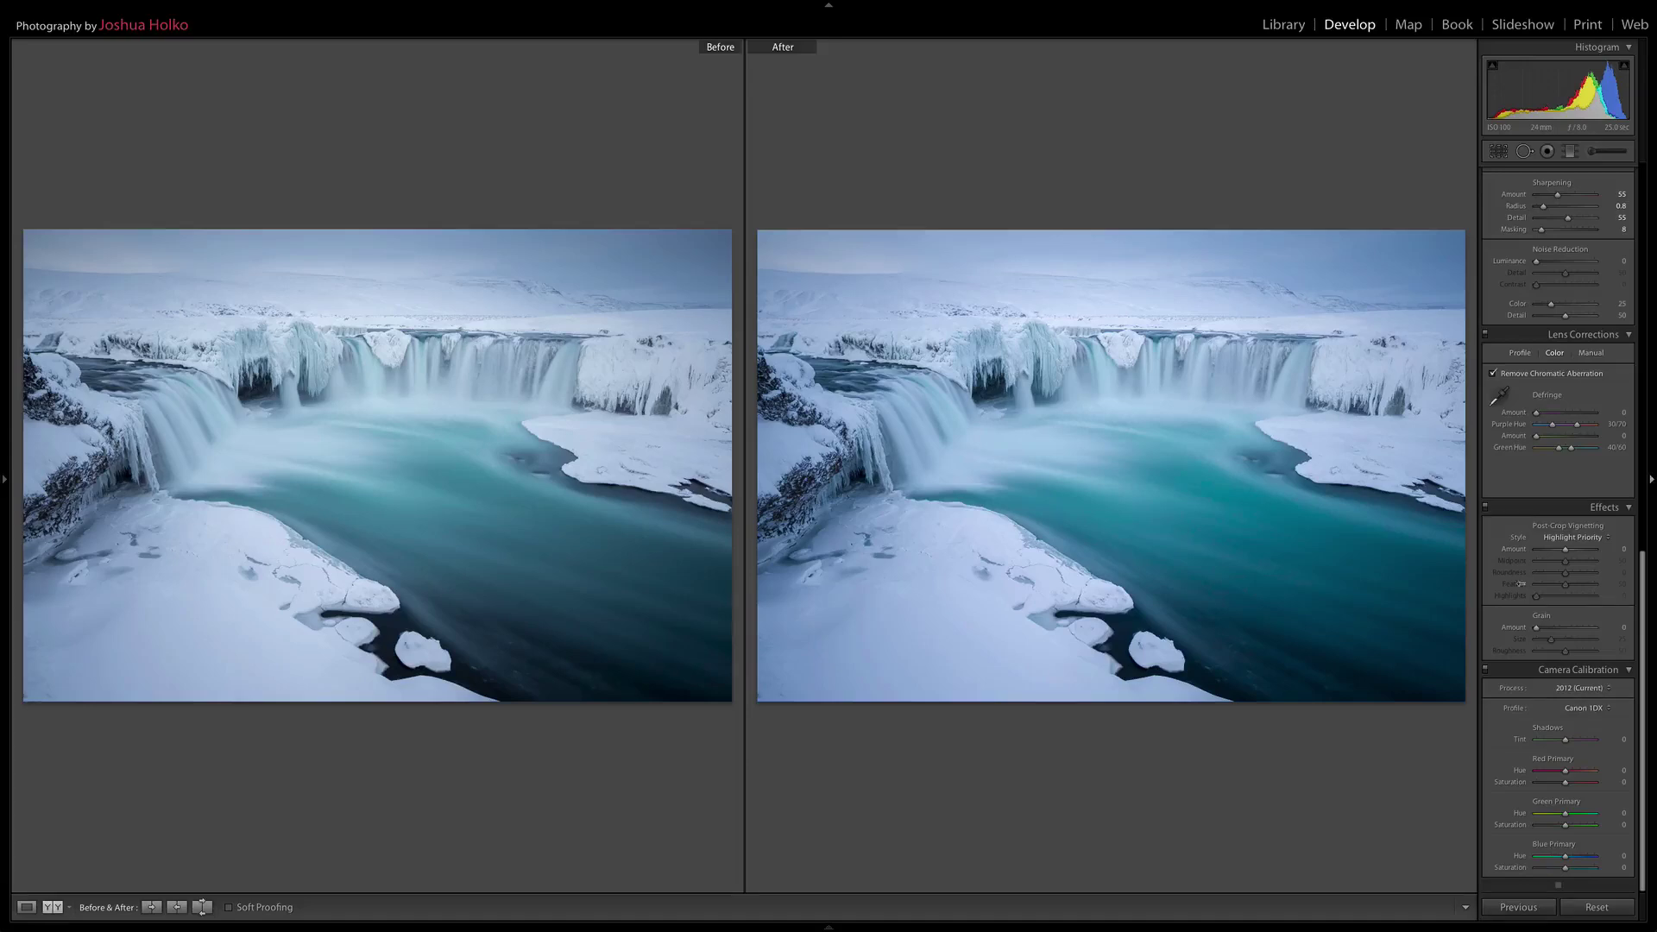
{"action": "key", "text": "Tab"}
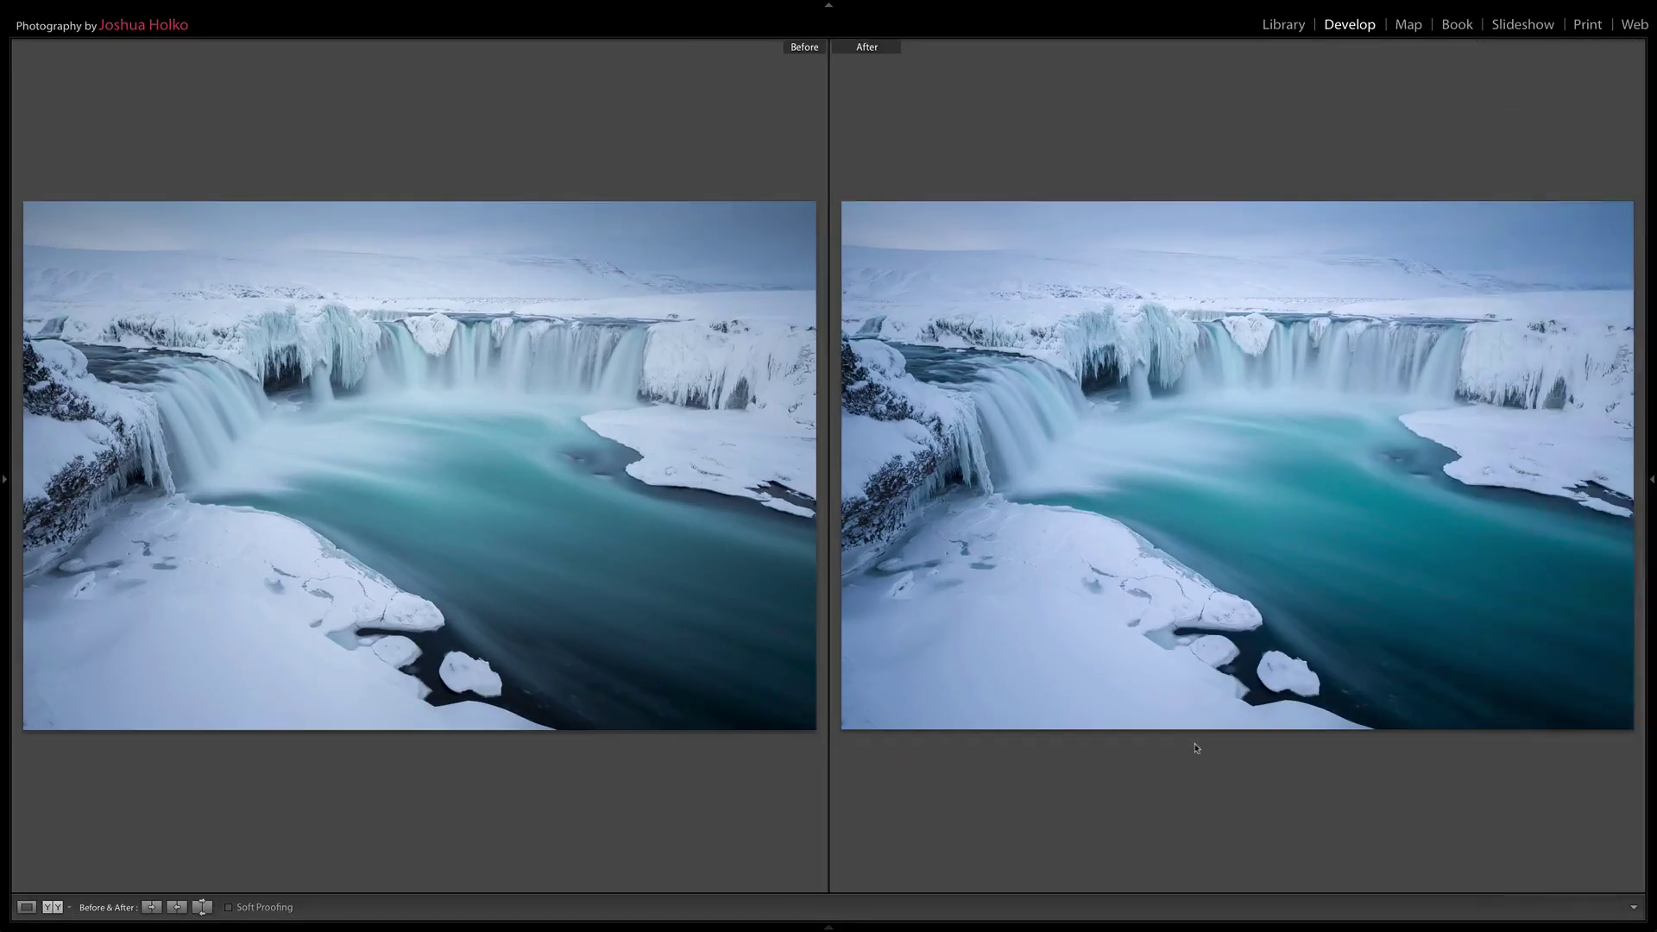
{"action": "key", "text": "l"}
{"action": "key", "text": "l"}
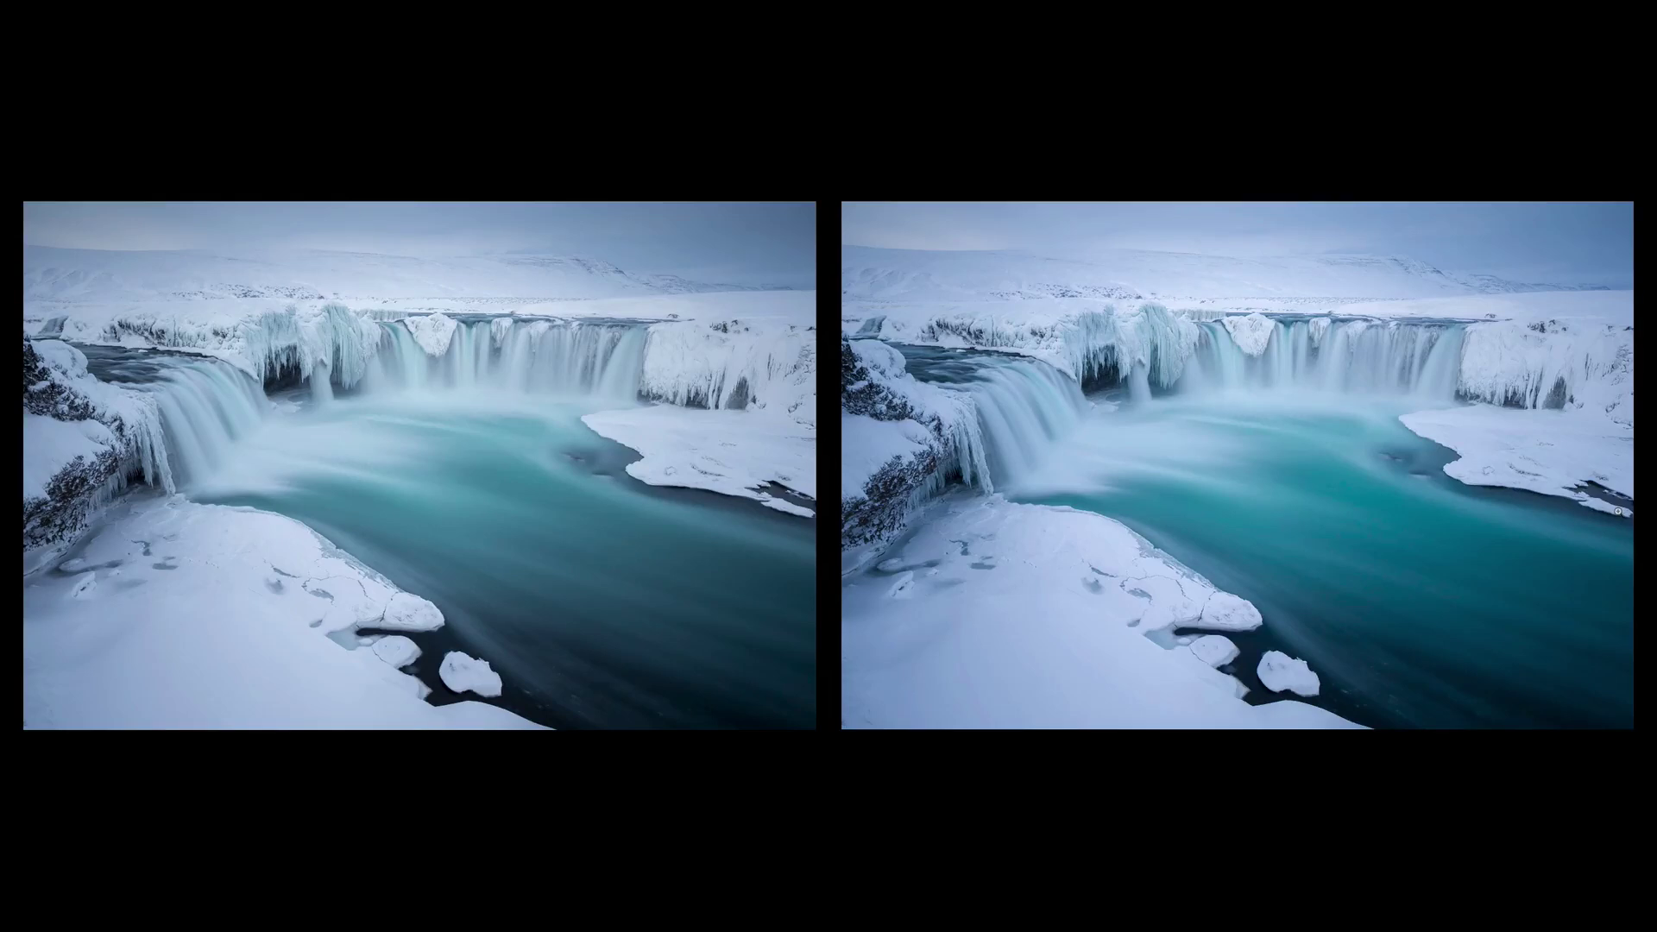
{"action": "key", "text": "l"}
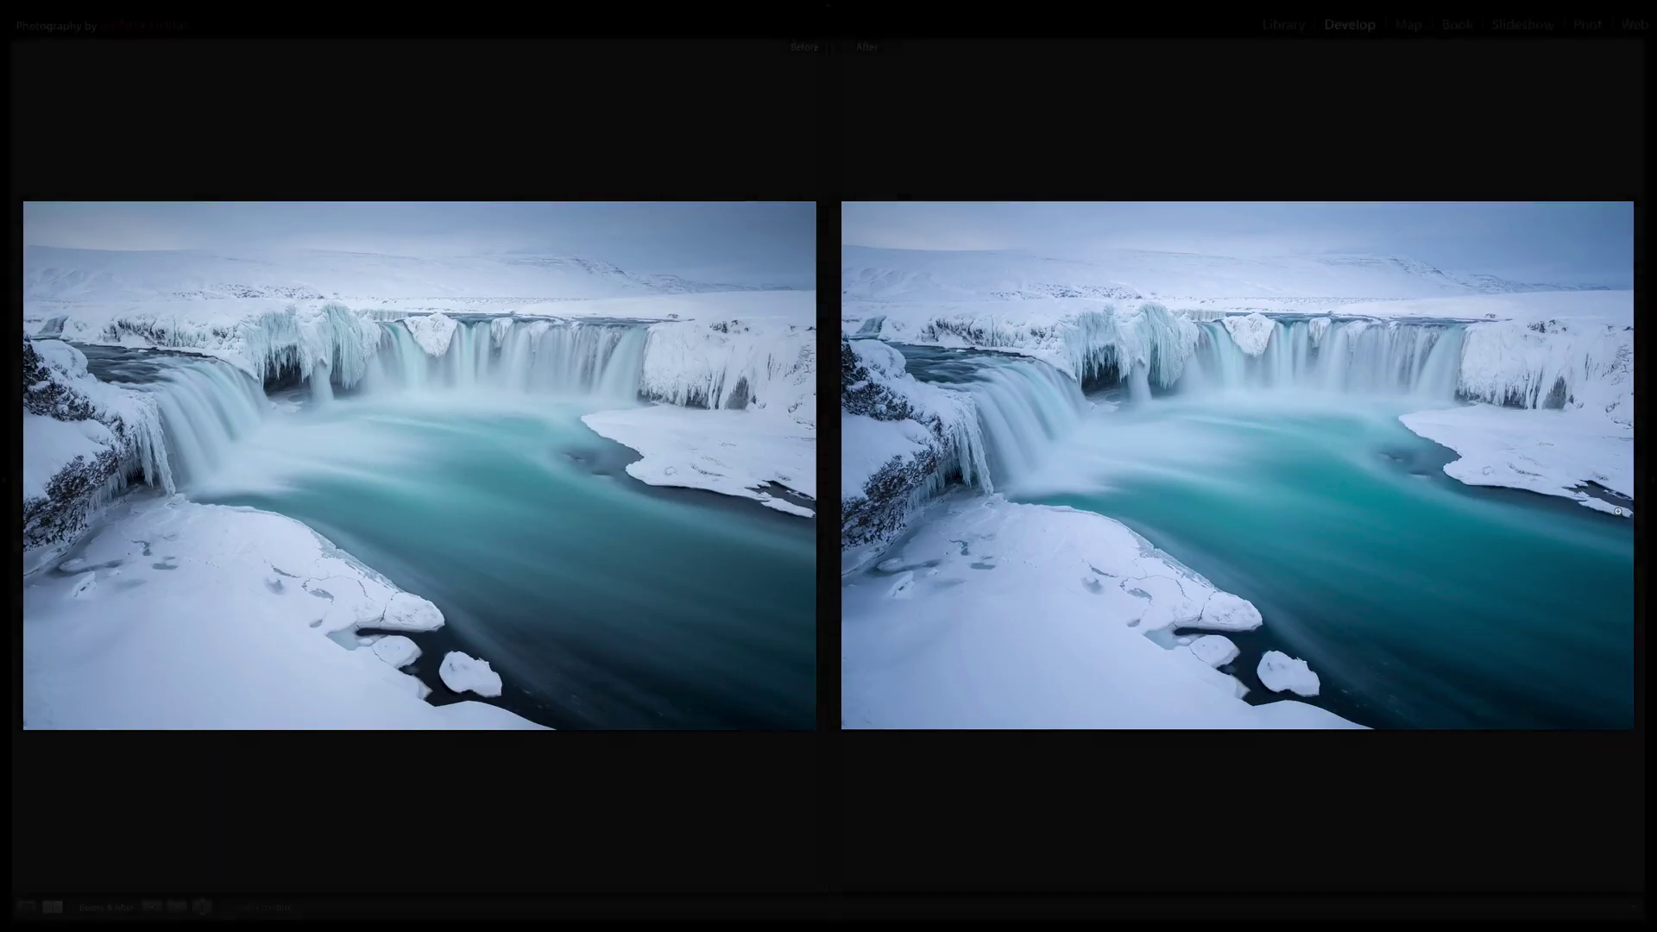
{"action": "key", "text": "l"}
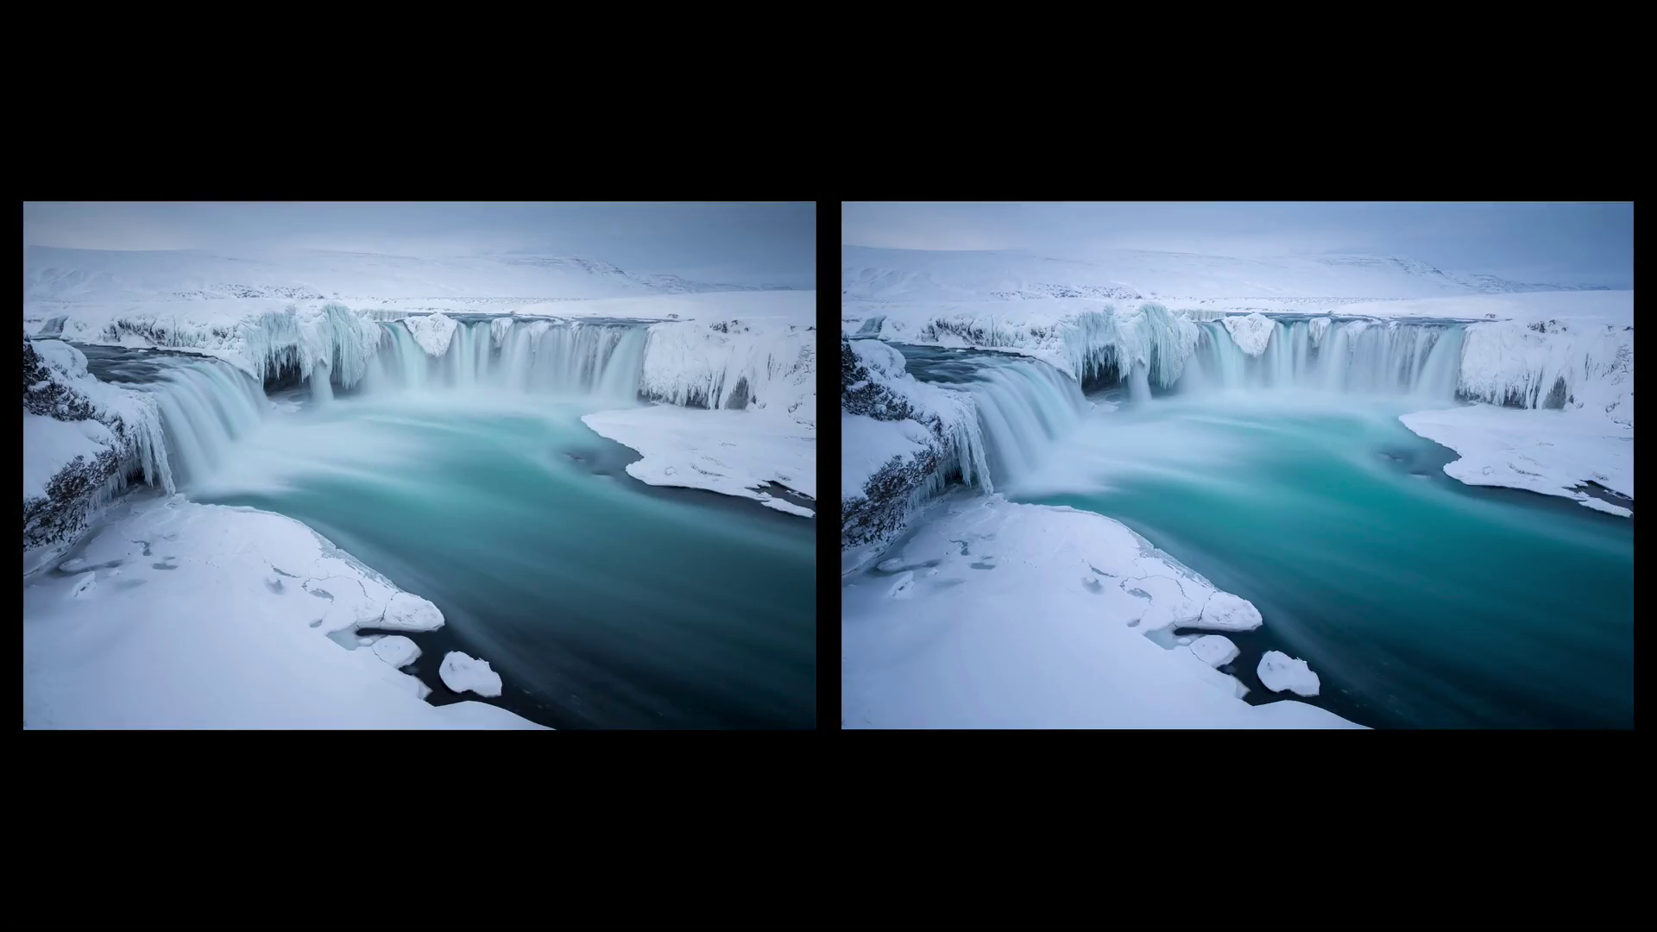
Restore the normal interface and adjustment panels, and show only the edited photo in the single-image view
{"action": "key", "text": "l"}
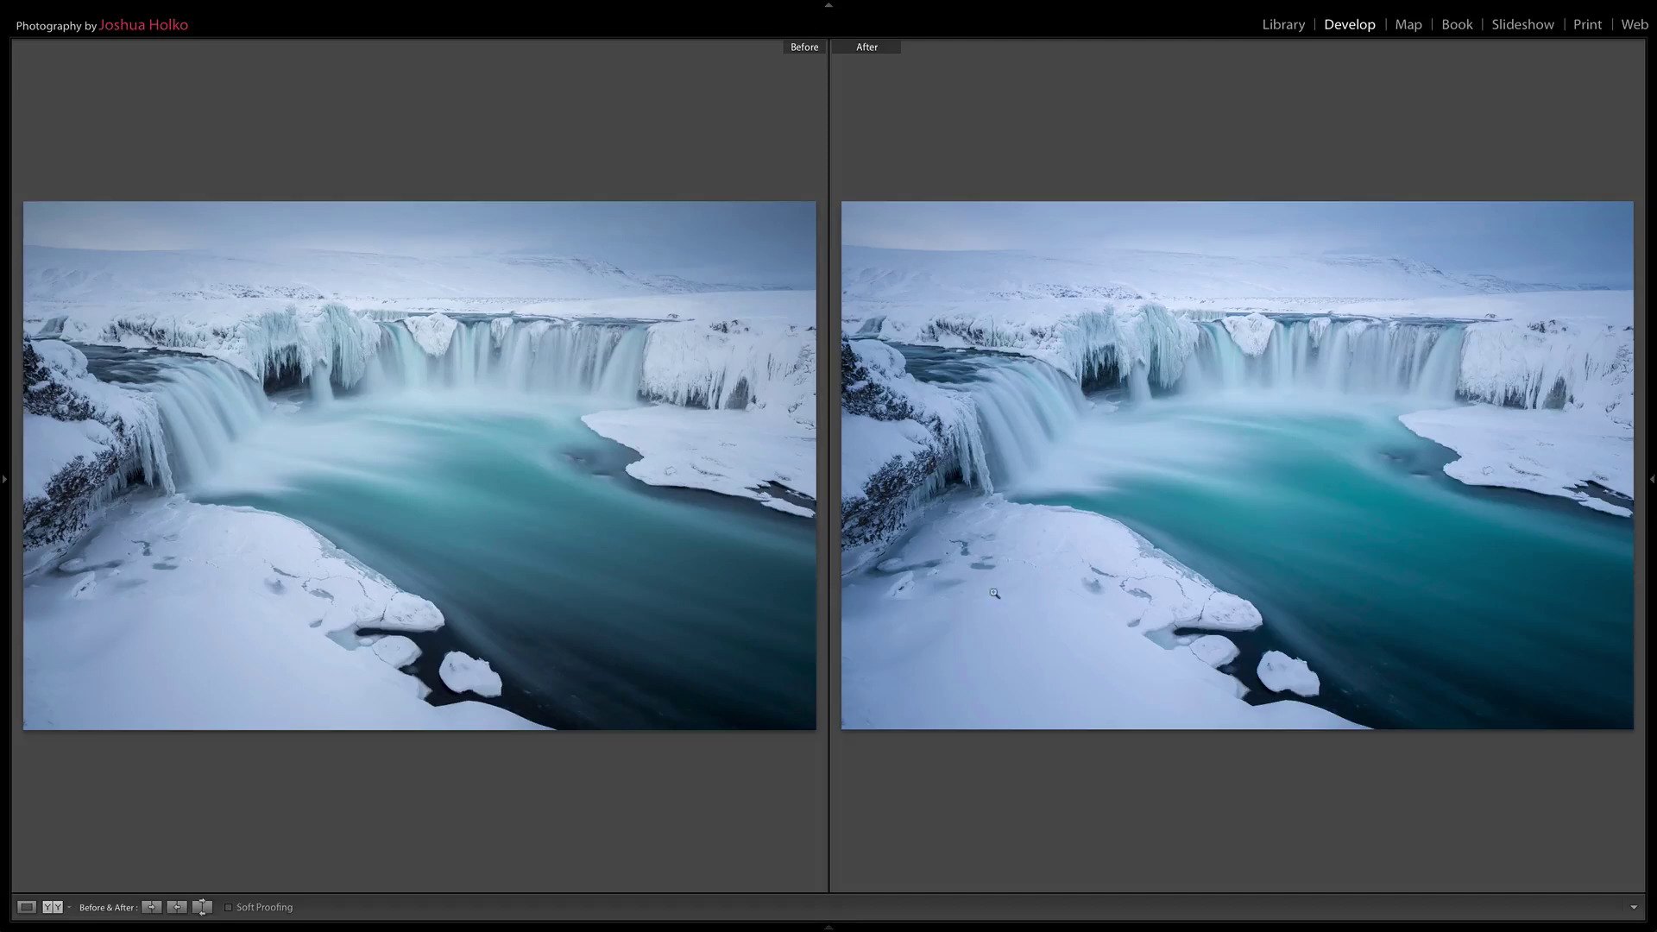
{"action": "key", "text": "F8"}
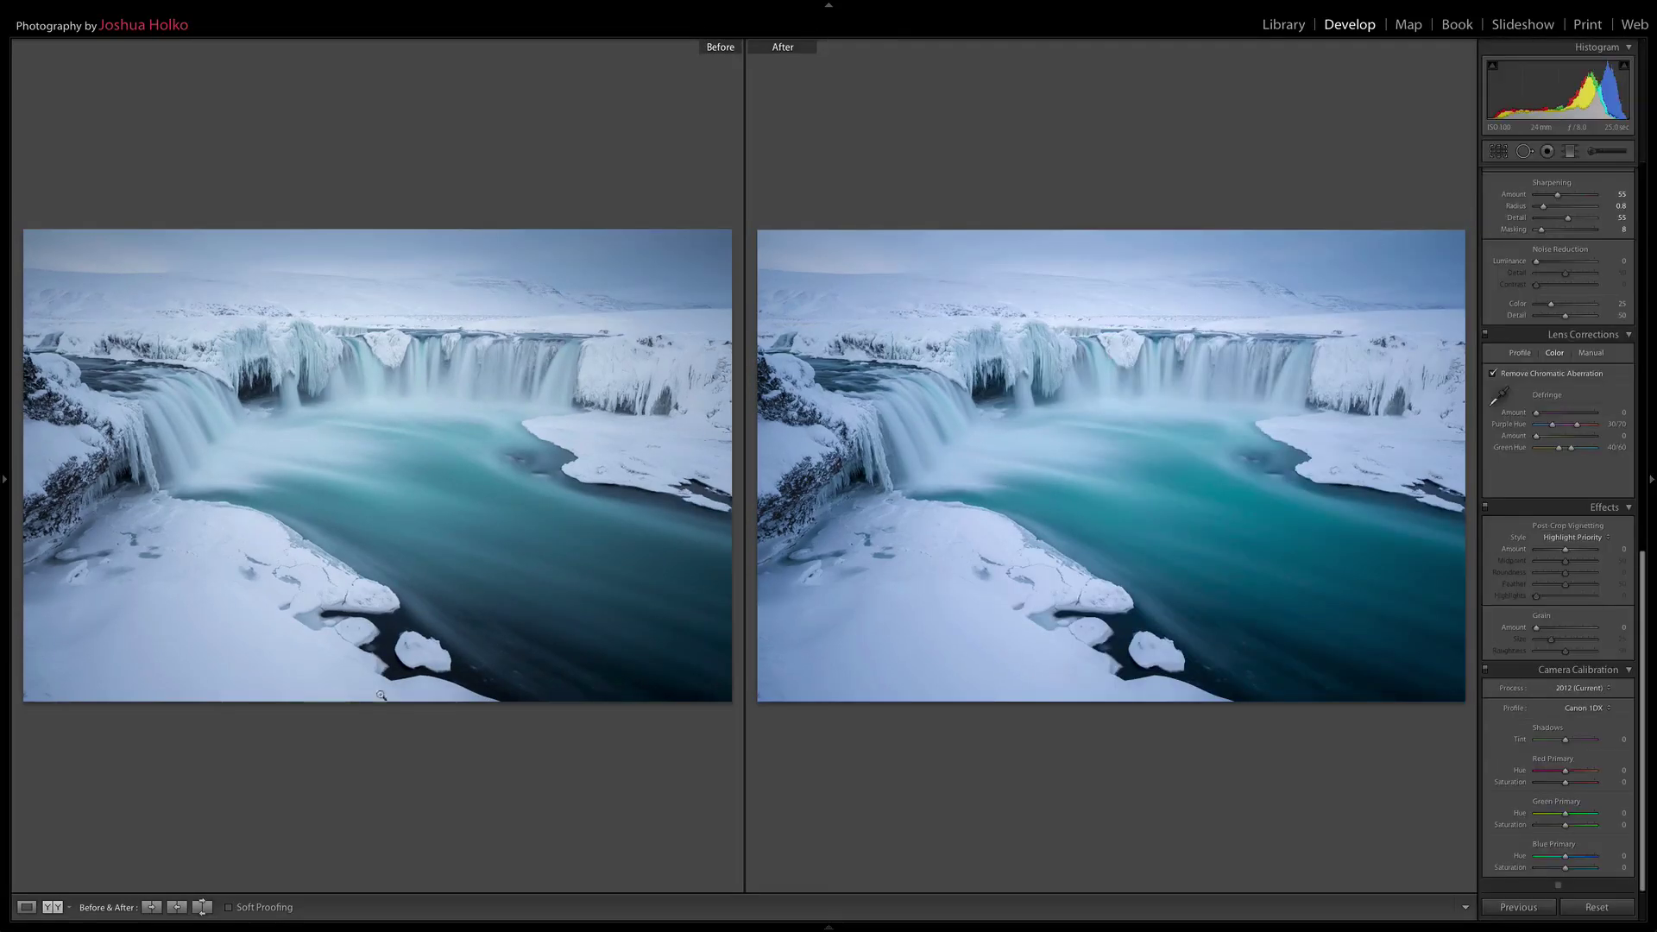
{"action": "left_click", "coordinate": [27, 908]}
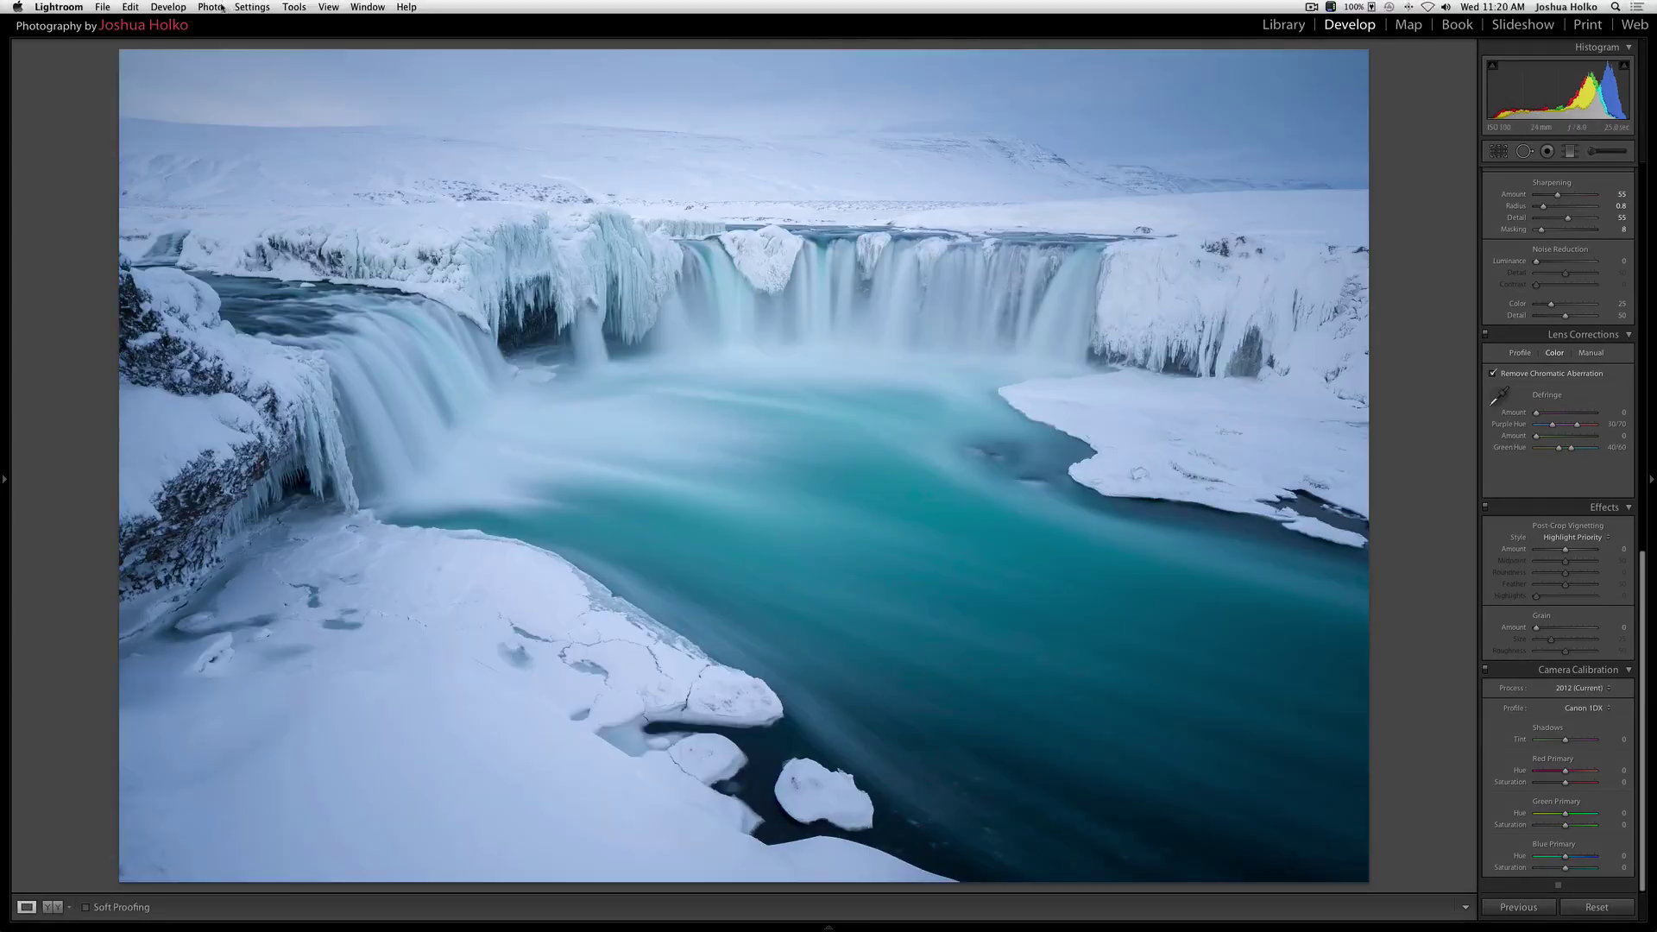
Send the photo to Adobe Photoshop CS6 for editing and switch to Photoshop
{"action": "left_click", "coordinate": [228, 6]}
{"action": "mouse_move", "coordinate": [229, 76]}
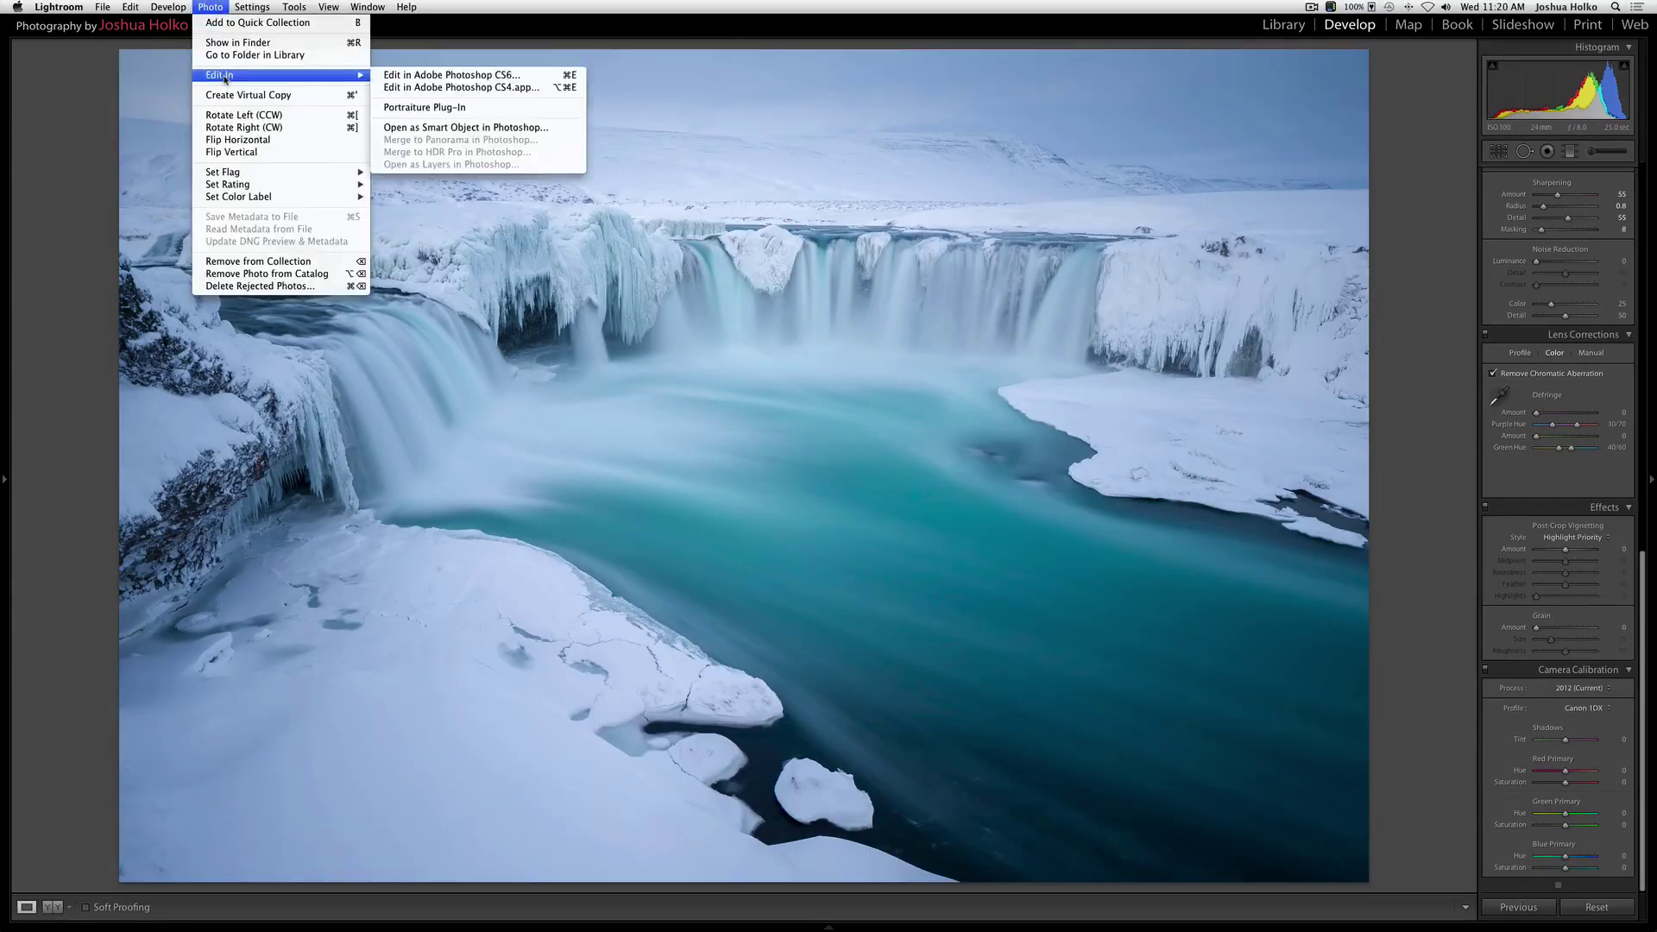
{"action": "left_click", "coordinate": [399, 76]}
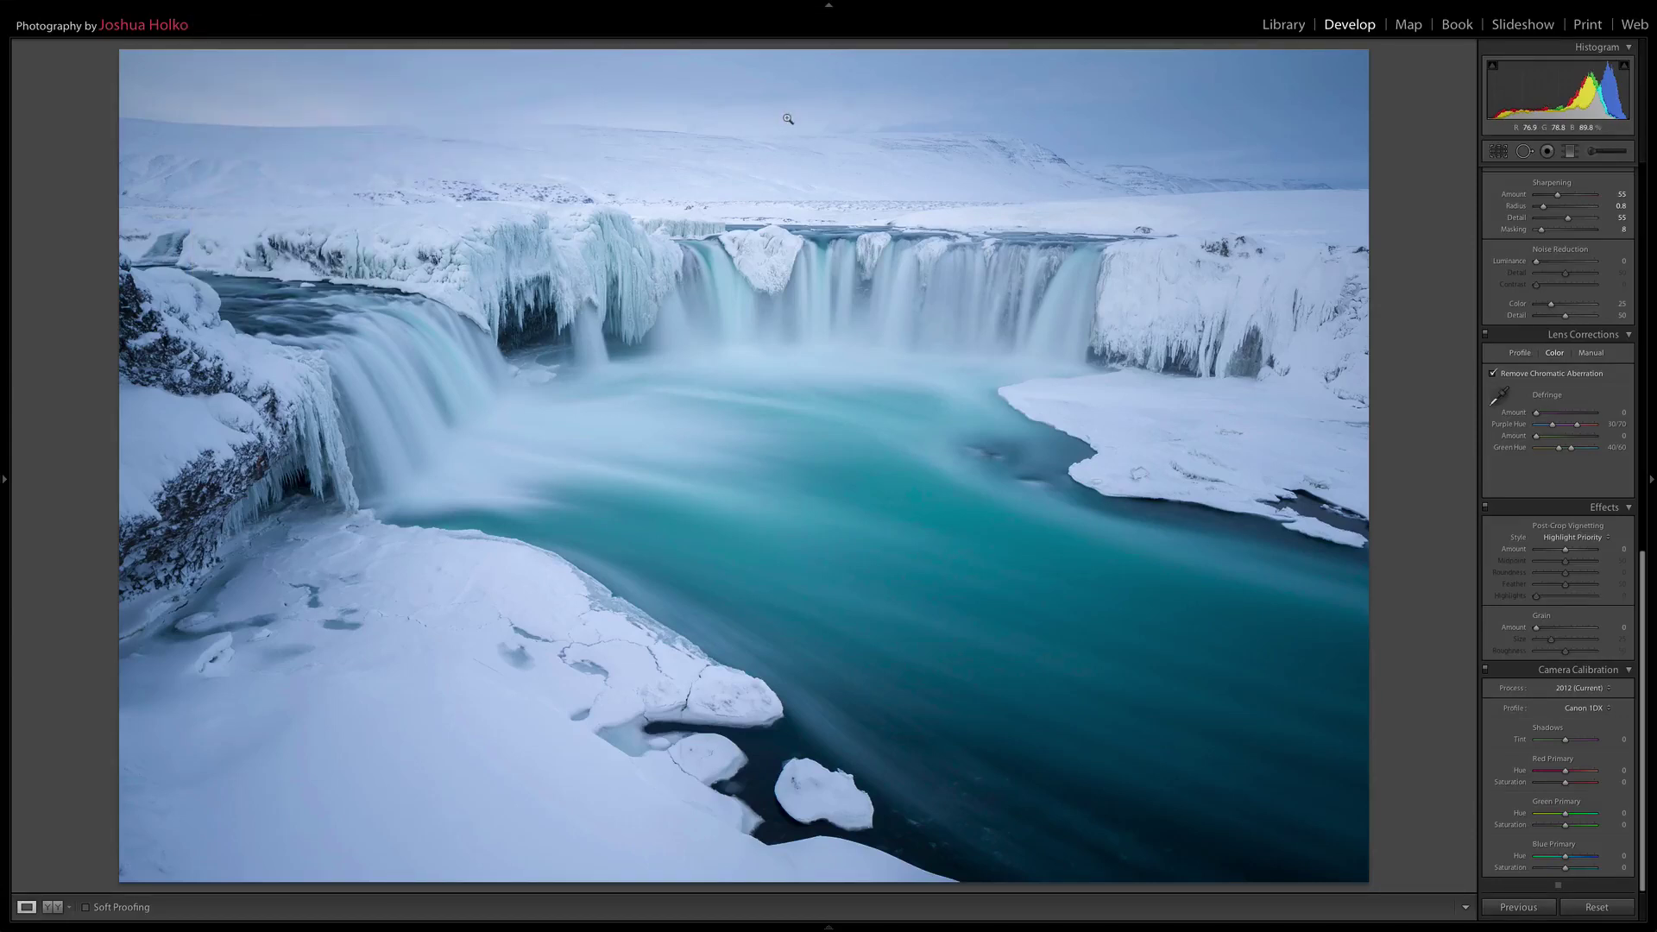
{"action": "key", "text": "super+Tab"}
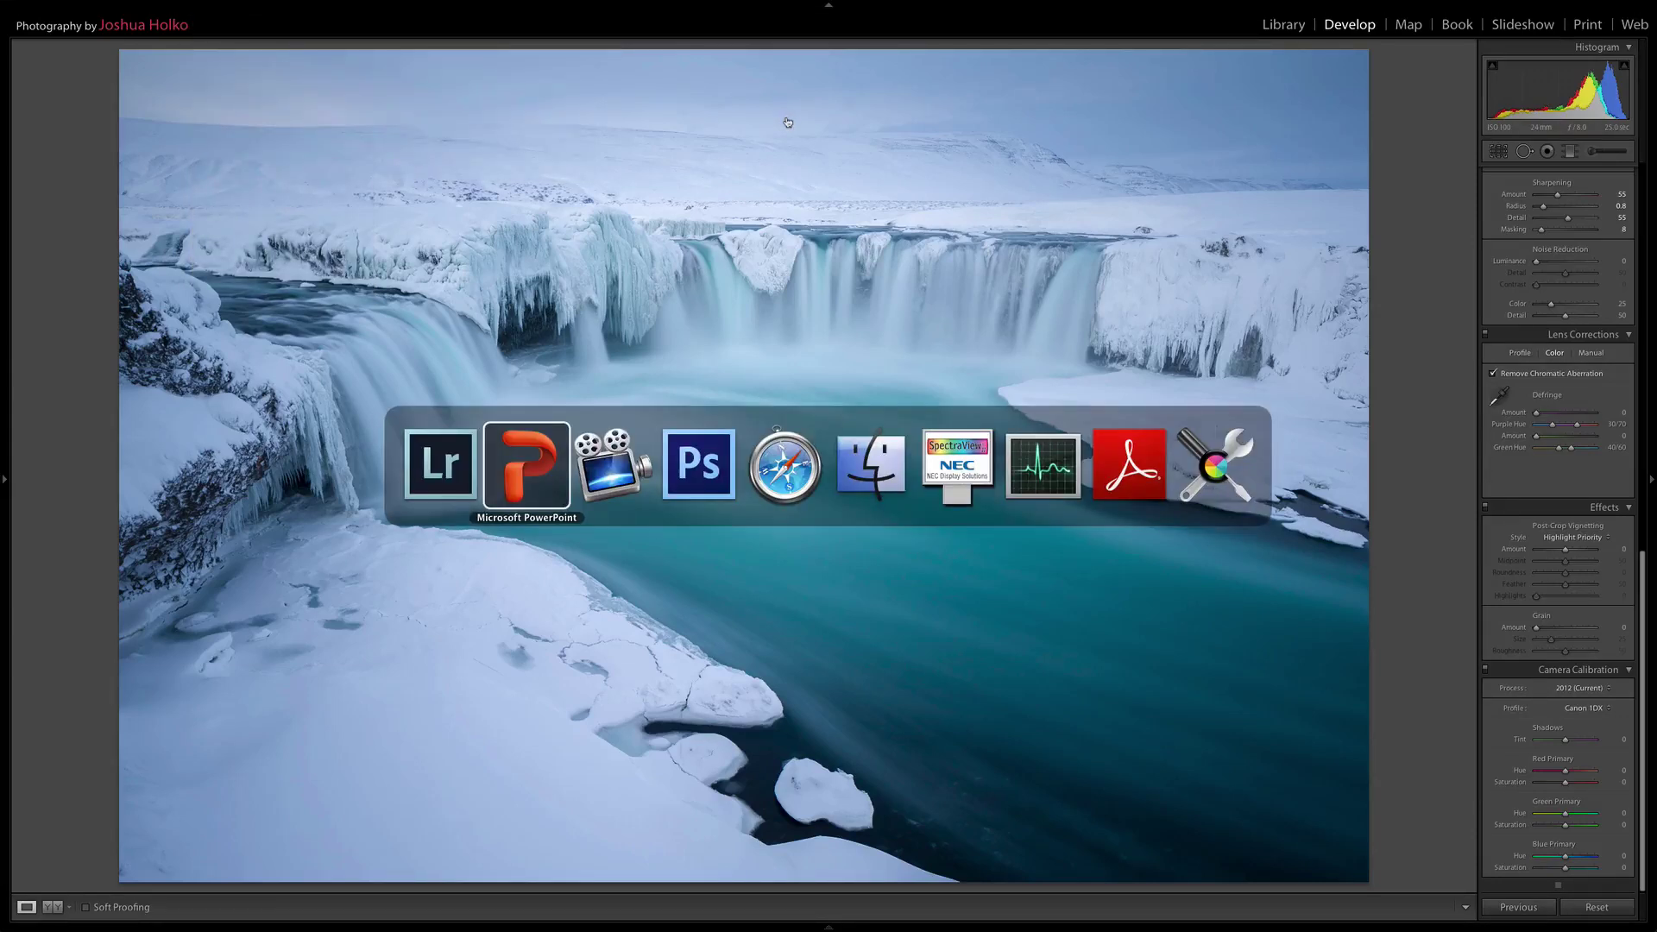
{"action": "key", "text": "super+Tab"}
{"action": "key", "text": "super+Tab"}
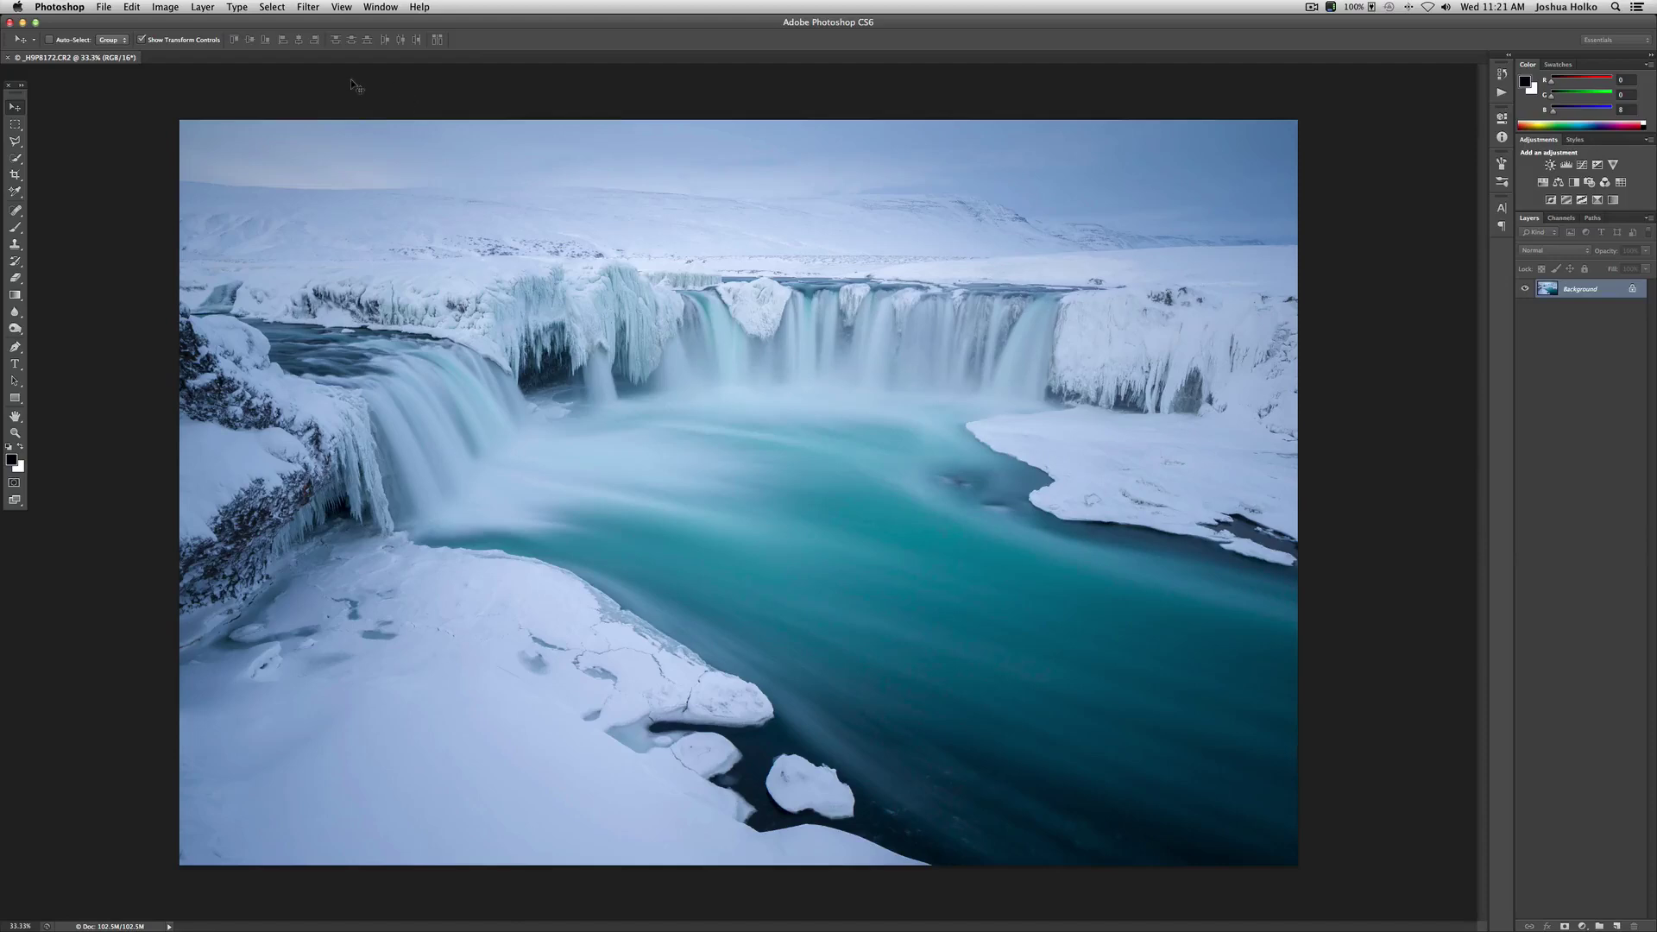
Launch the Color Efex Pro 4 filter on the photo and move the split preview line to the image's left edge
{"action": "left_click", "coordinate": [308, 7]}
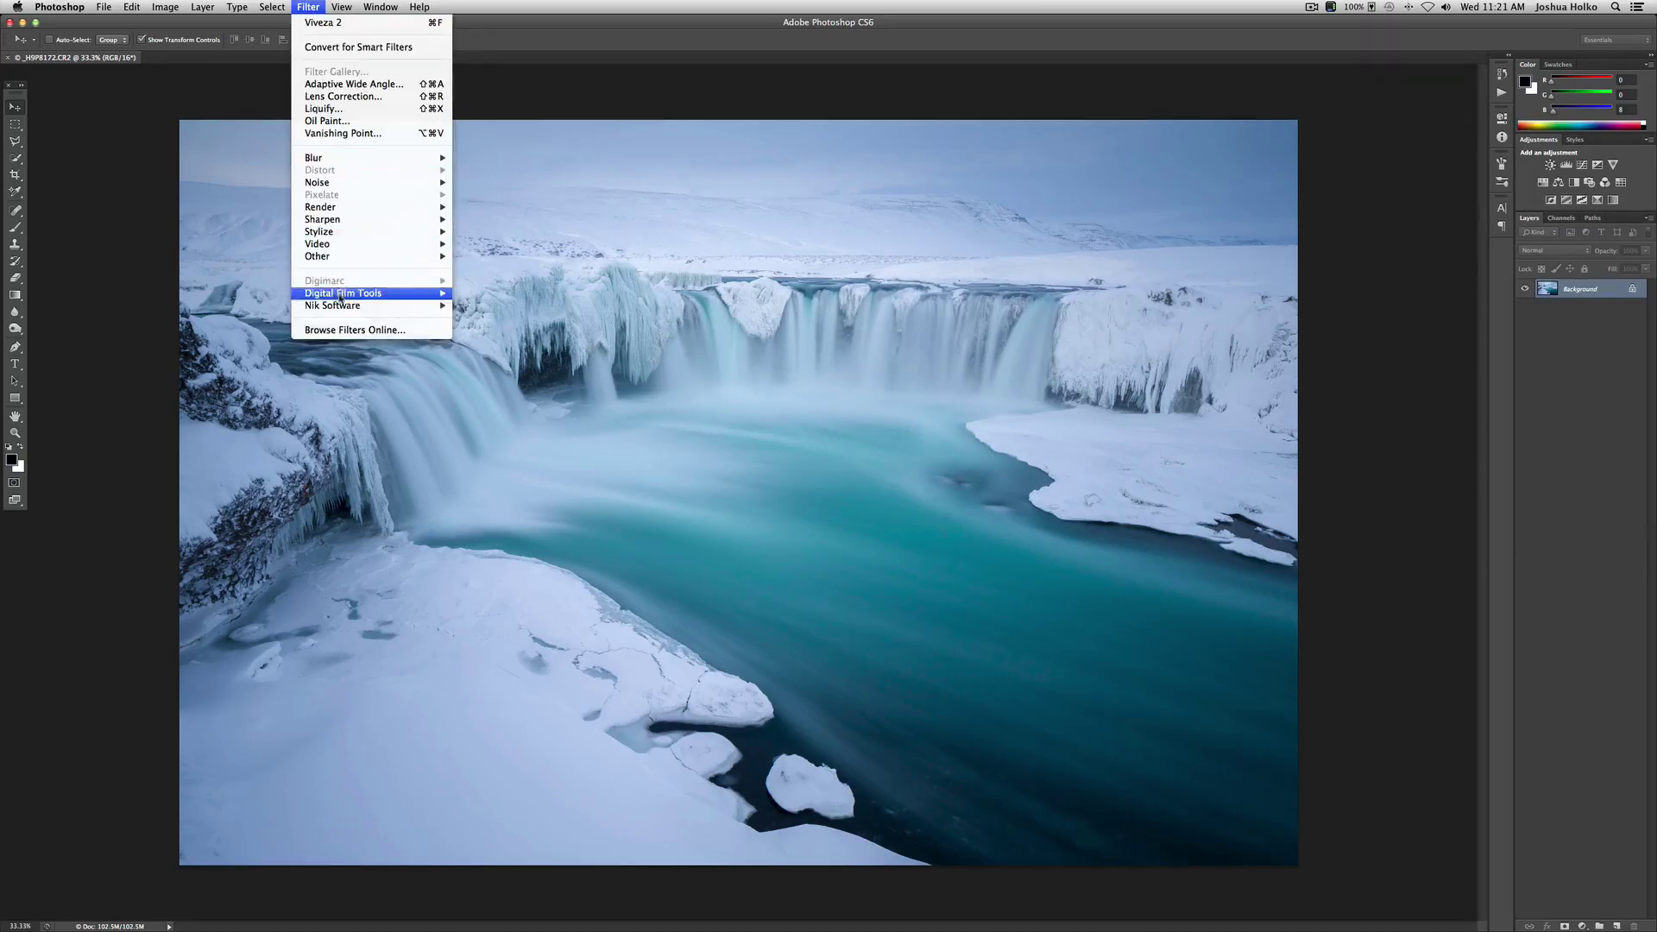
{"action": "mouse_move", "coordinate": [342, 309]}
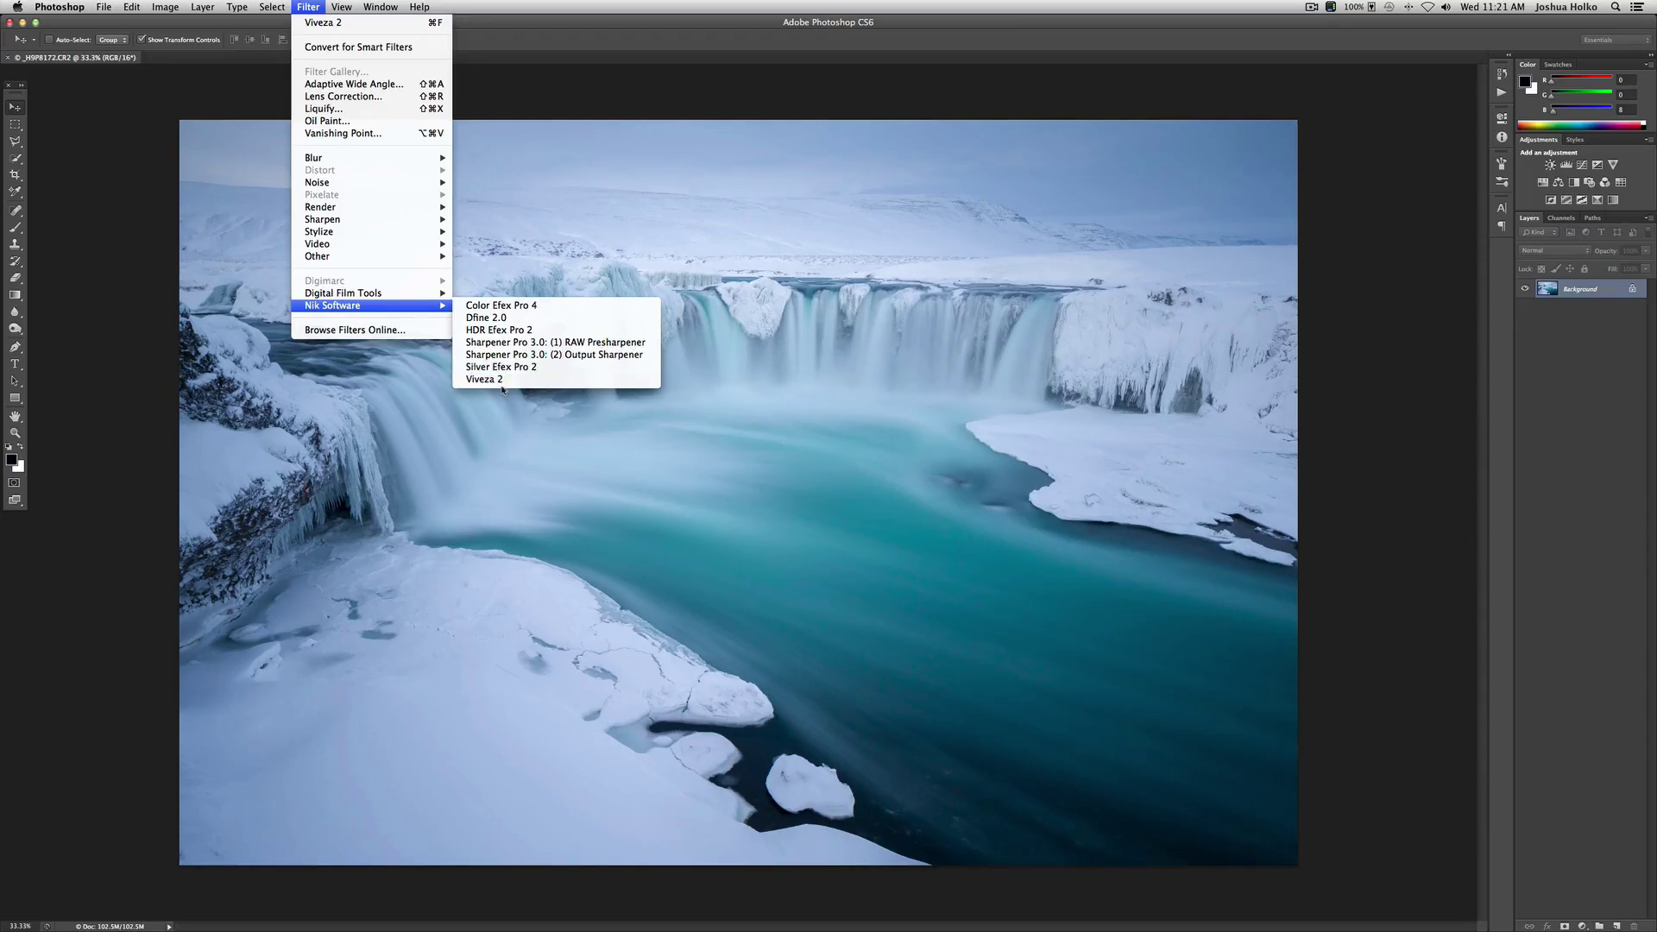
{"action": "left_click", "coordinate": [515, 306]}
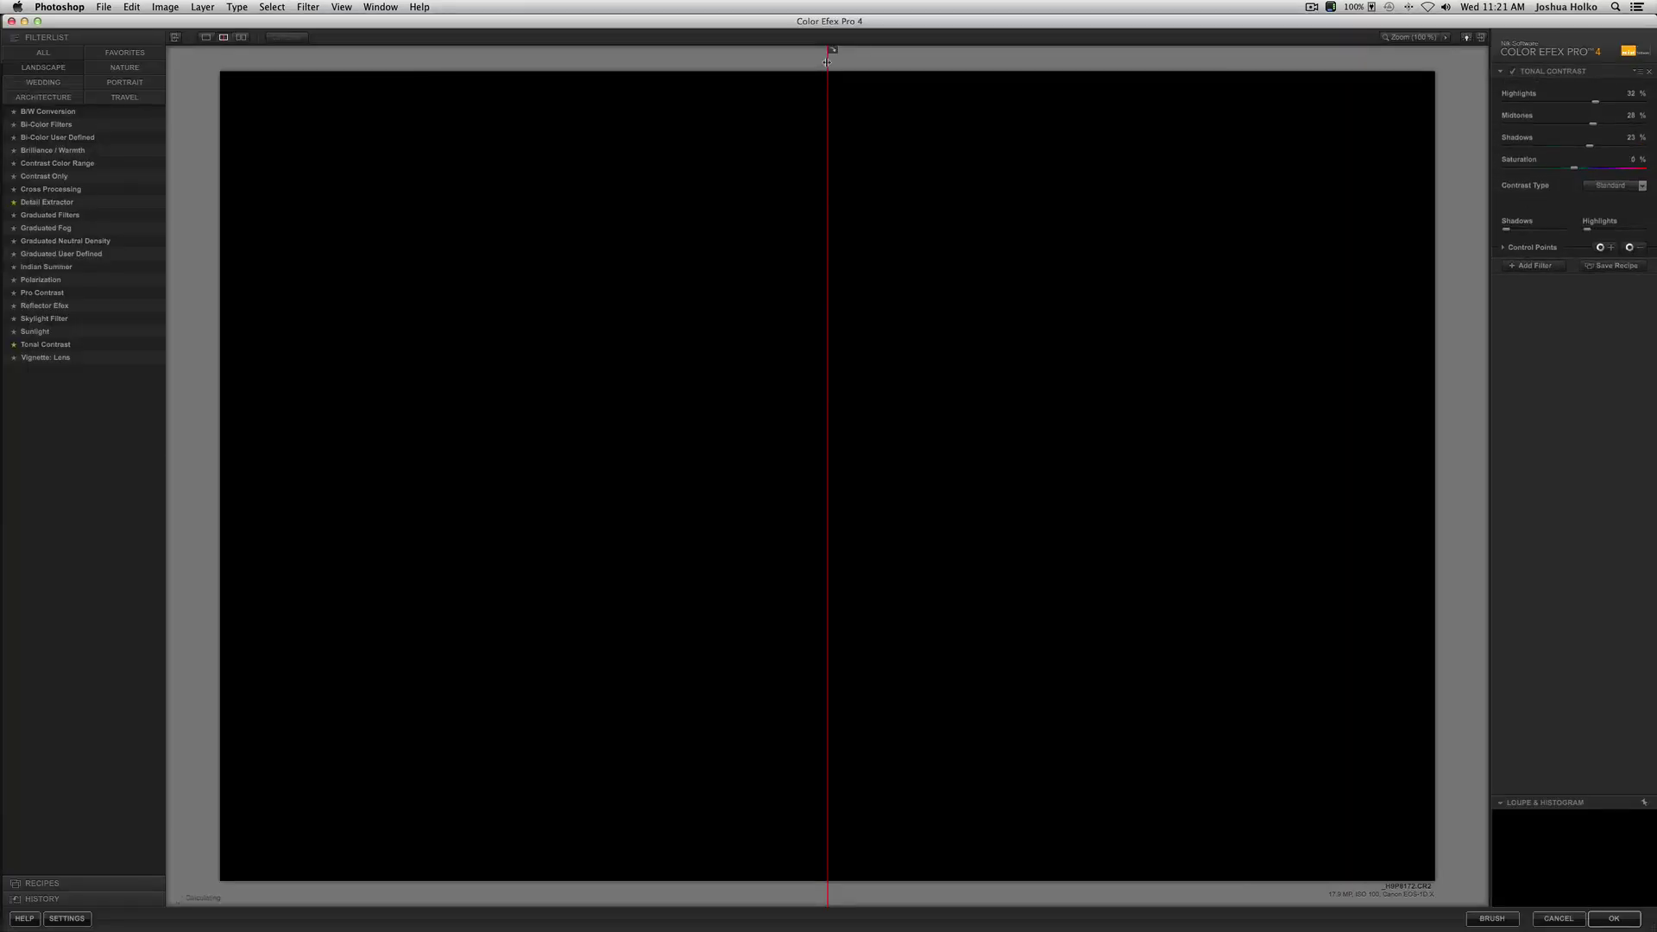
{"action": "left_click_drag", "start_coordinate": [827, 62], "coordinate": [195, 59]}
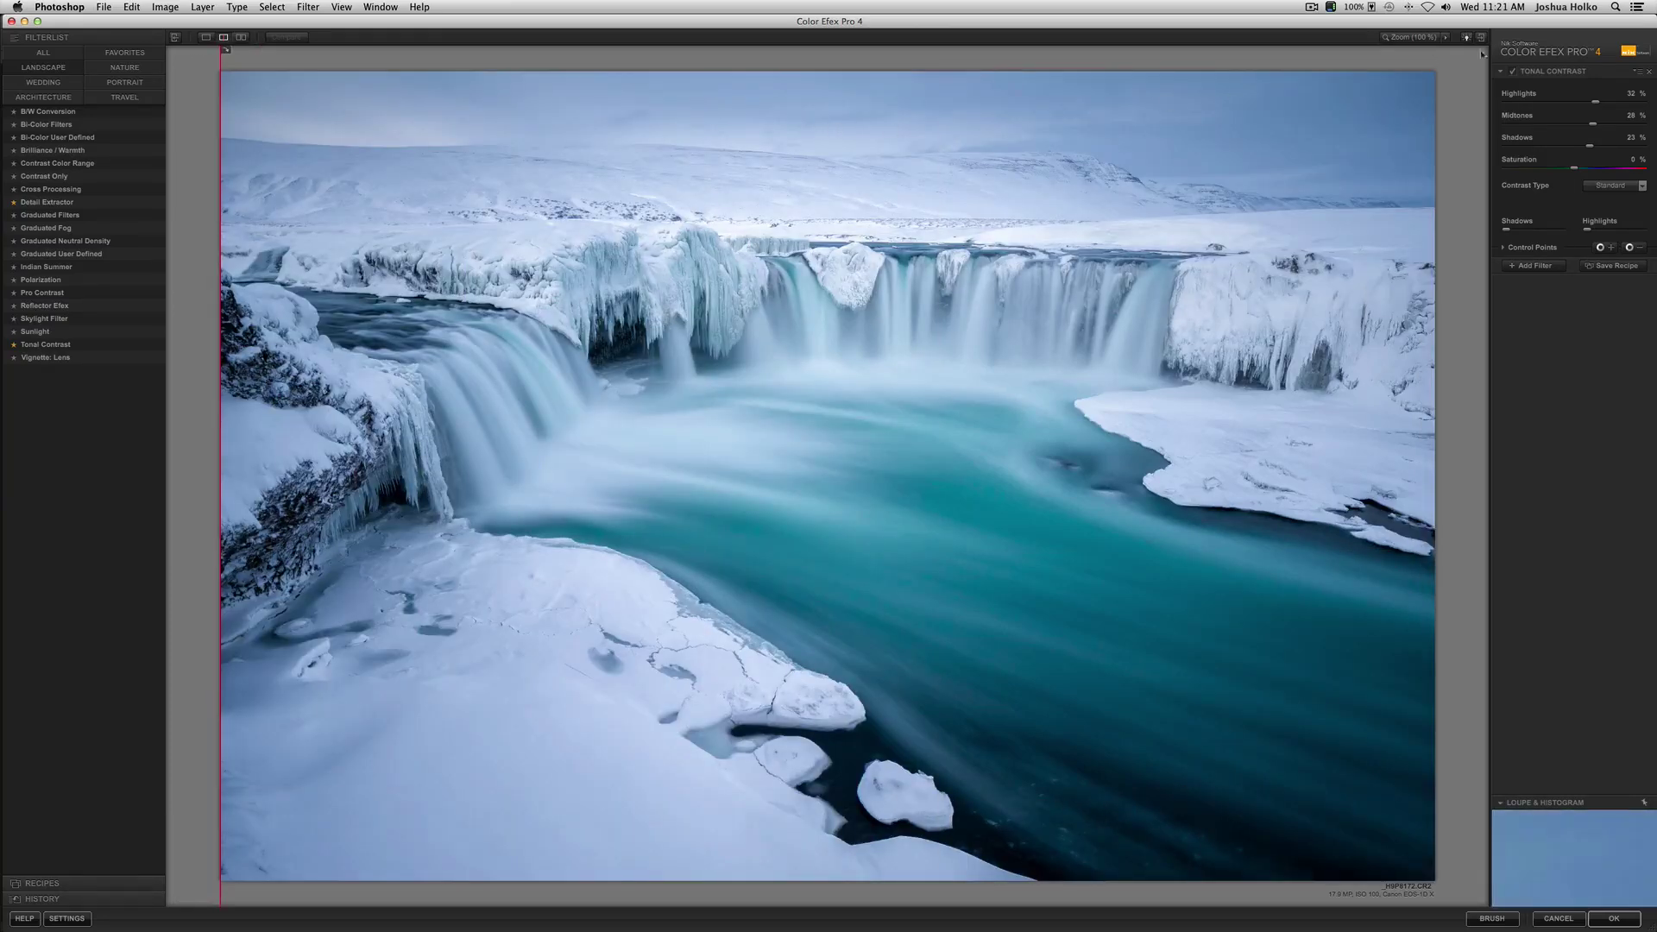
Compare the photo with Tonal Contrast off and on, and examine the complete filter list and the Tonal Contrast presets
{"action": "left_click", "coordinate": [1513, 71]}
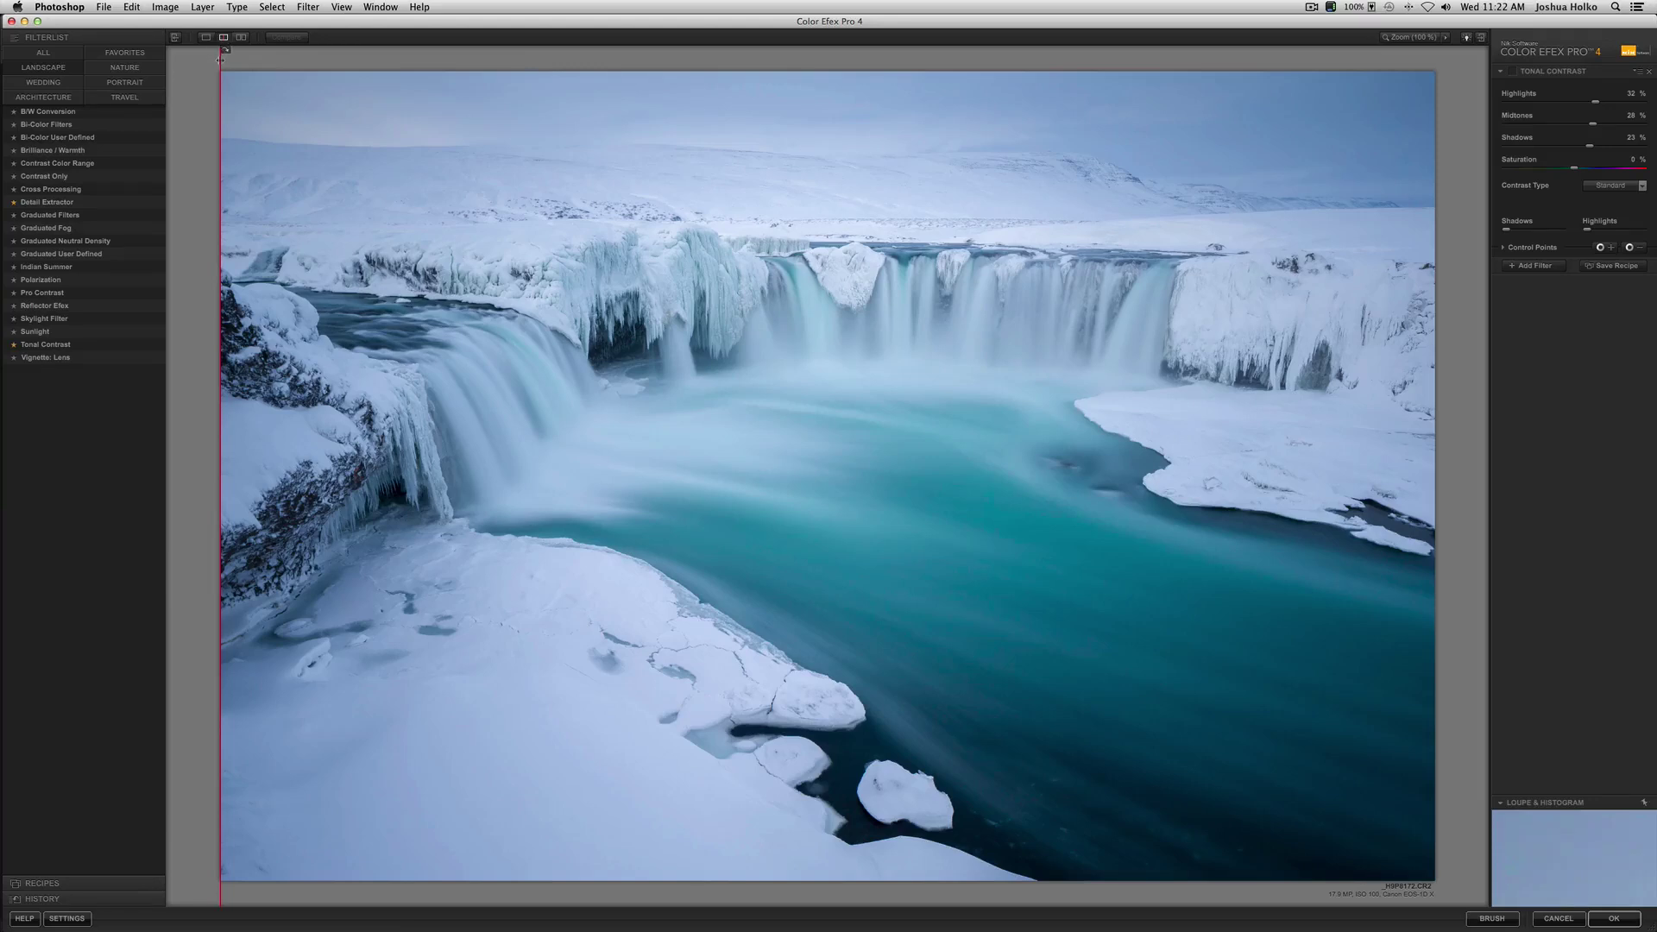
{"action": "left_click_drag", "start_coordinate": [223, 52], "coordinate": [180, 81]}
{"action": "left_click", "coordinate": [55, 55]}
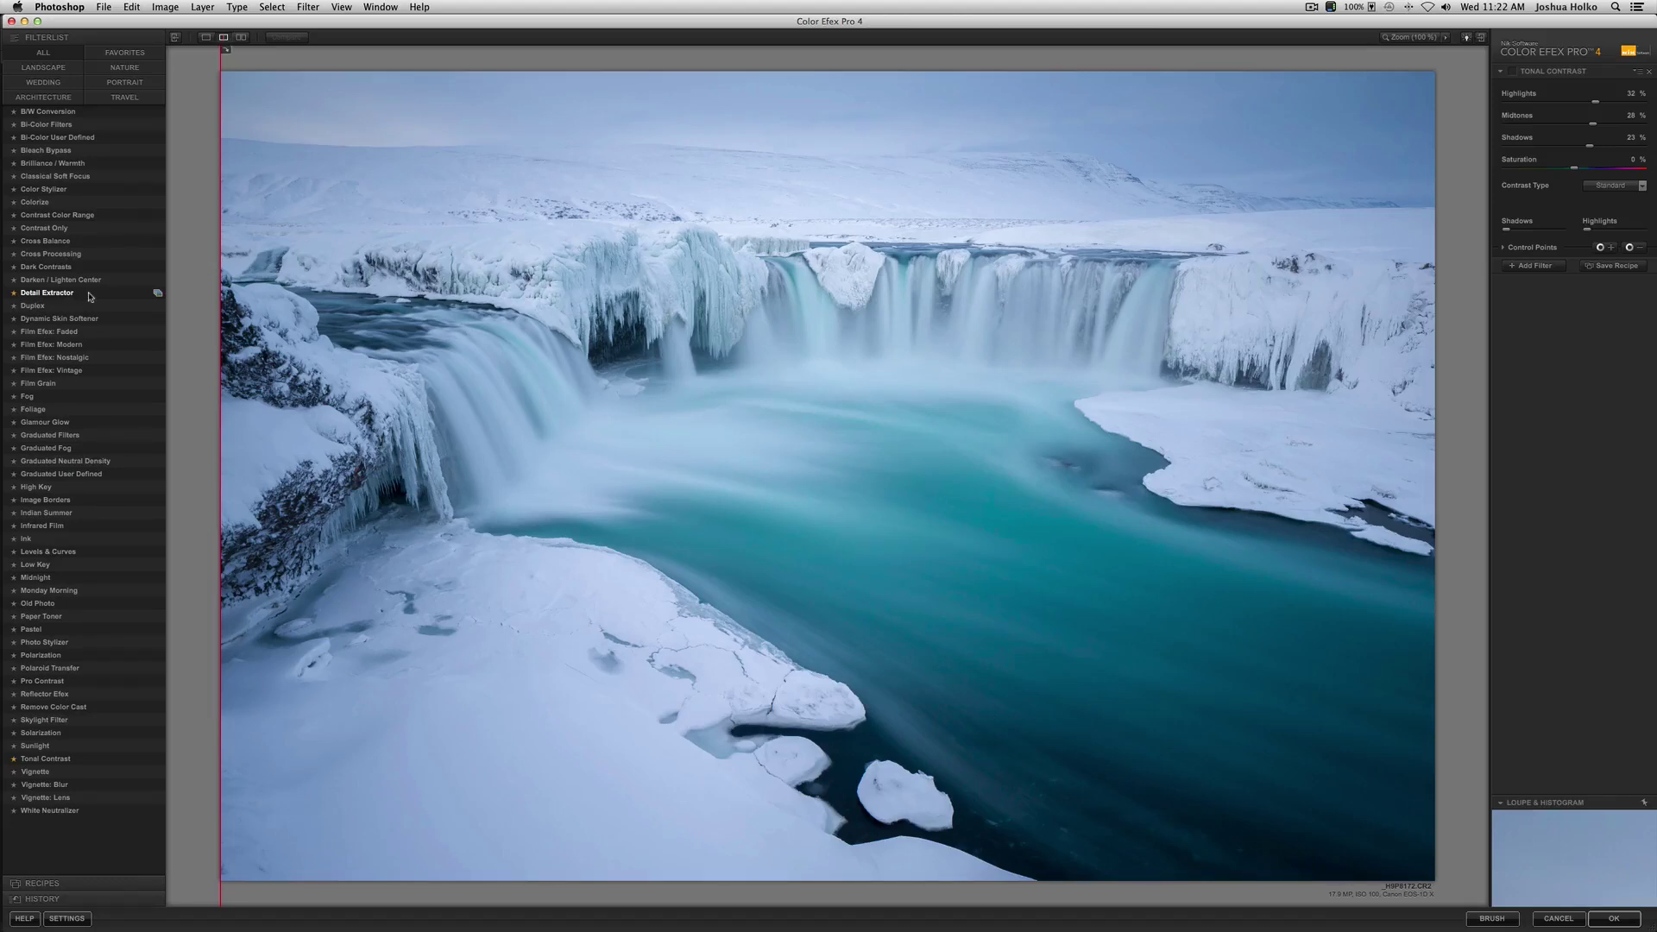
{"action": "left_click", "coordinate": [157, 760]}
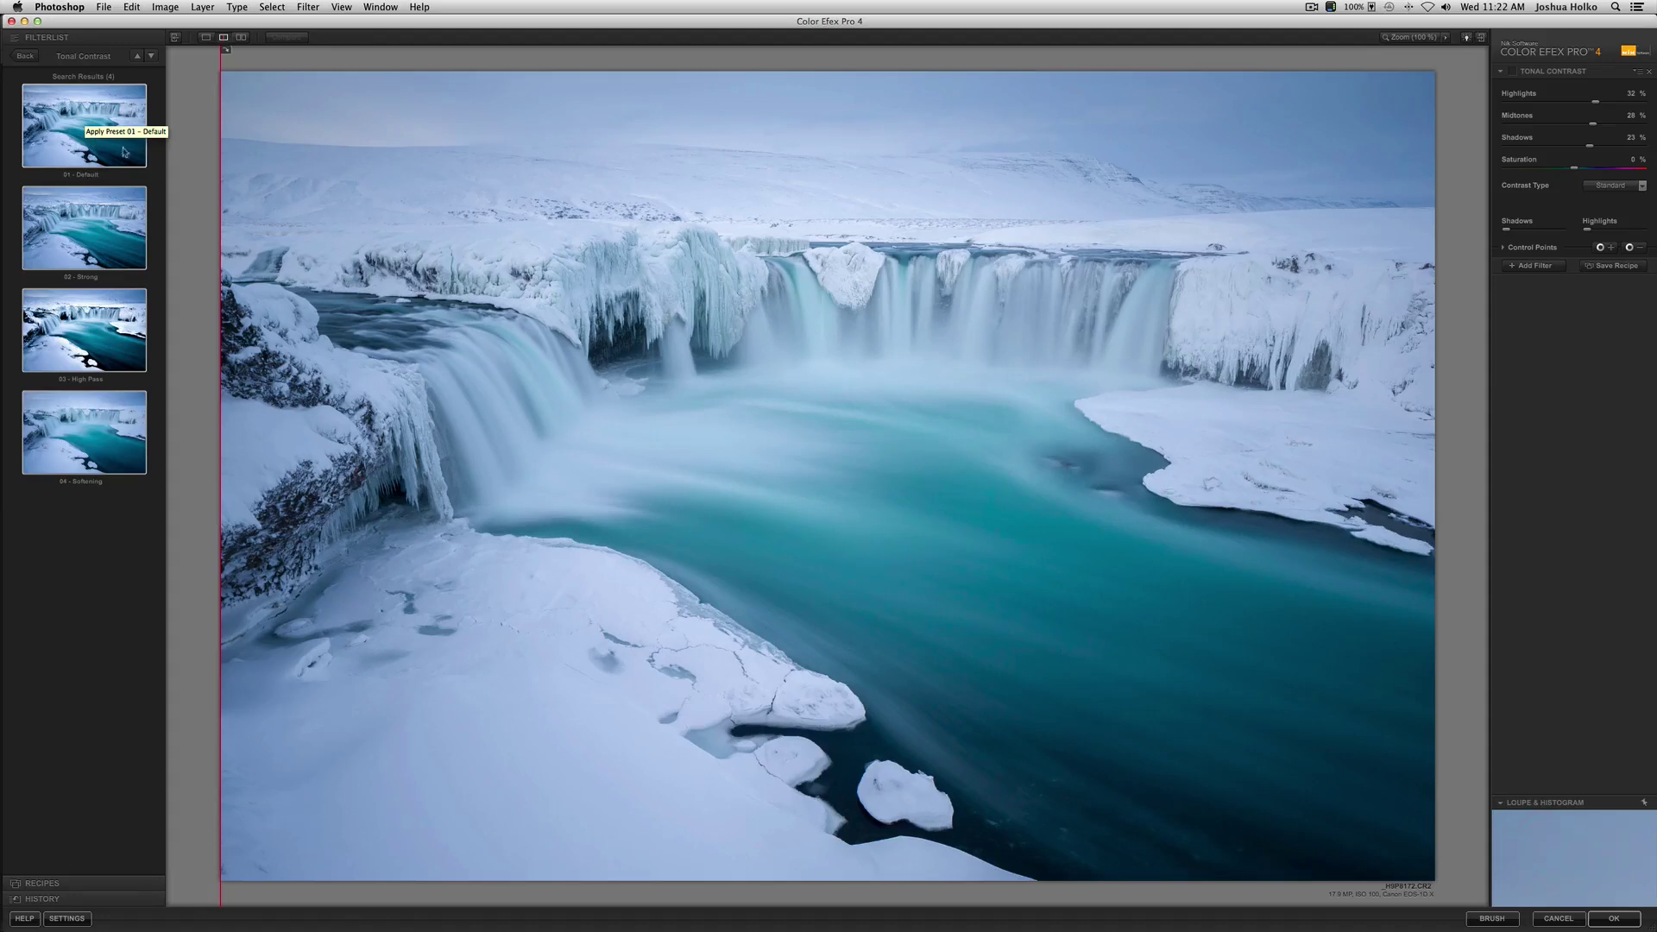
{"action": "left_click", "coordinate": [1514, 73]}
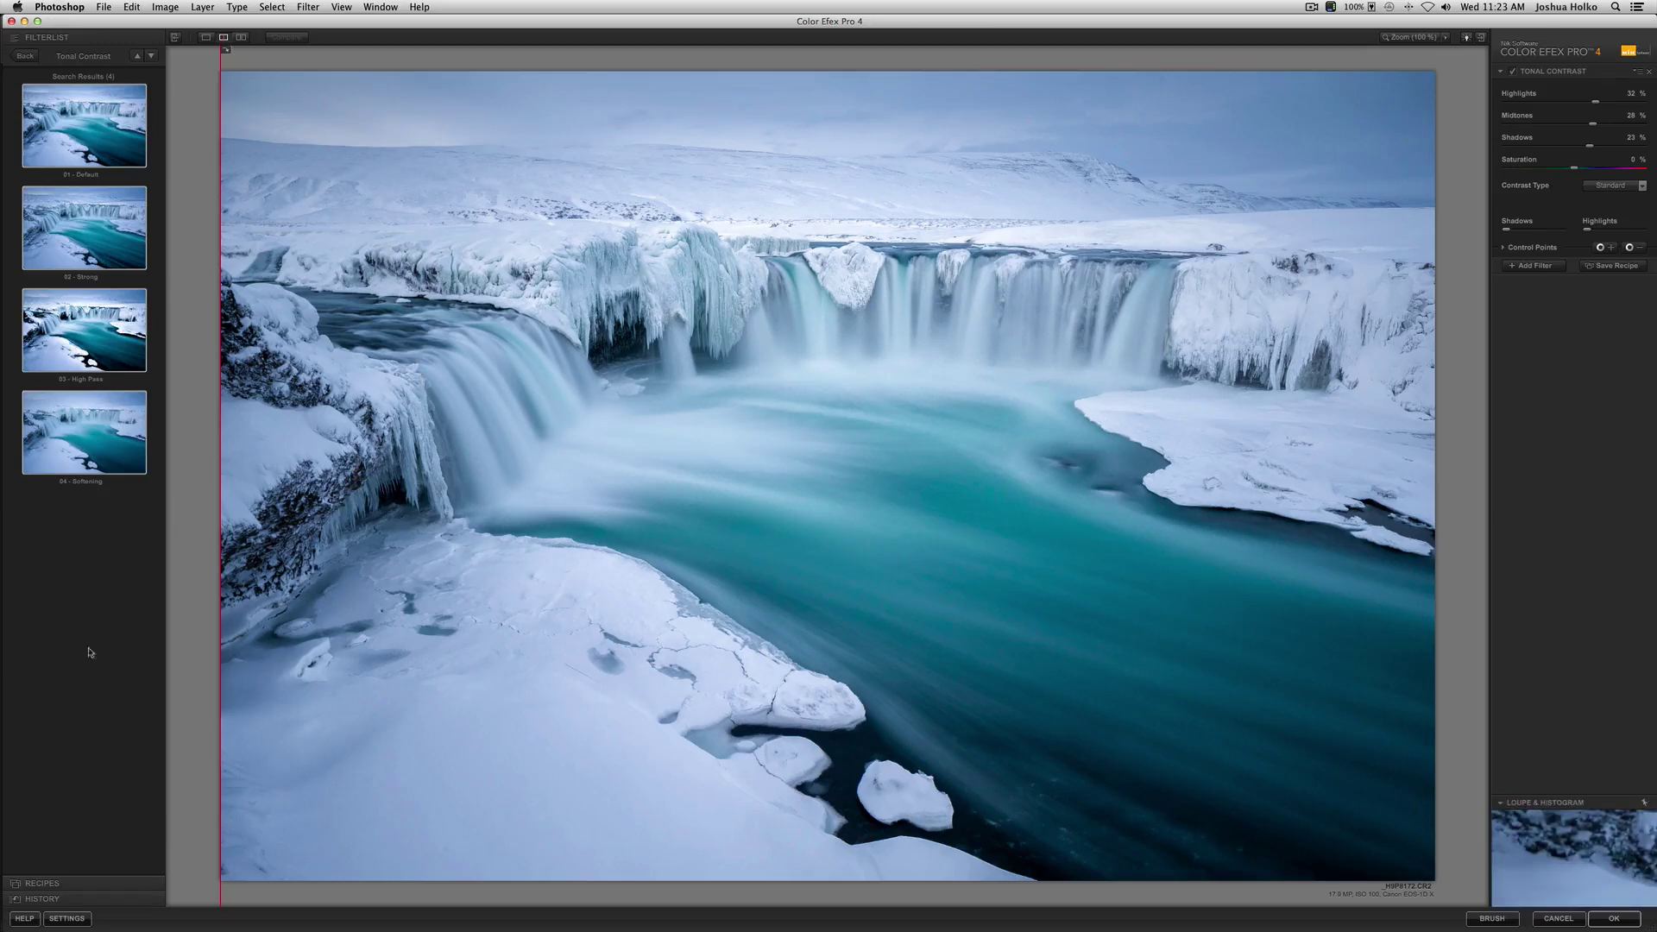
Apply the custom recipe "Tonal Contrast Zero Starting Point", replacing the currently applied filters
{"action": "left_click", "coordinate": [41, 884]}
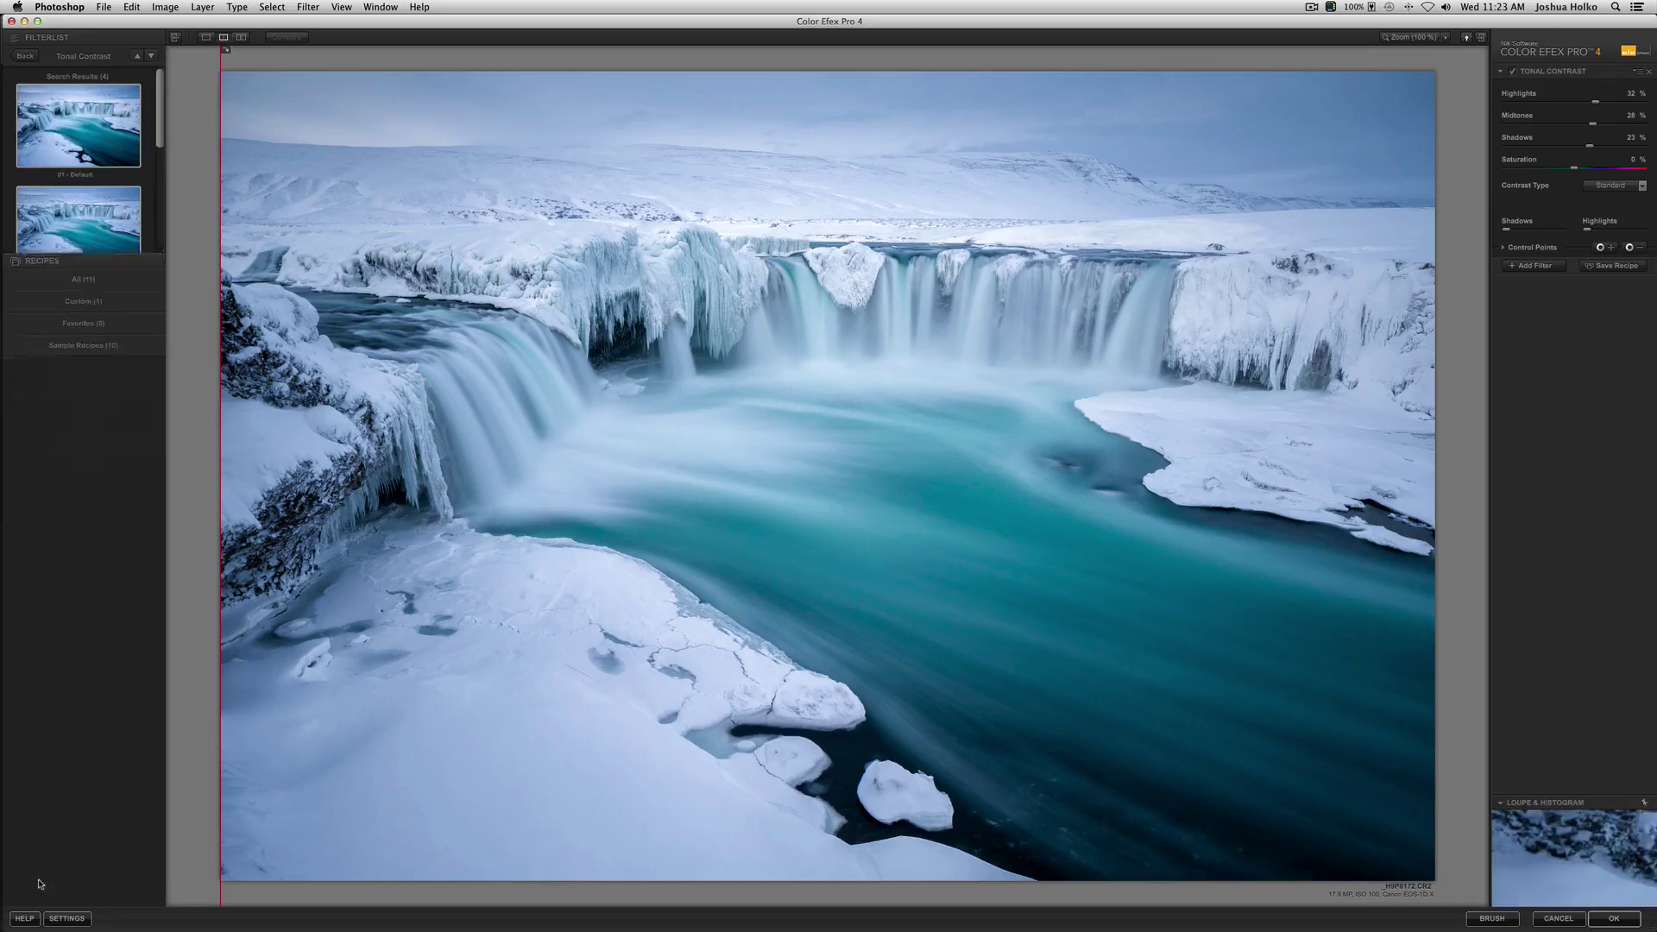
{"action": "left_click", "coordinate": [81, 94]}
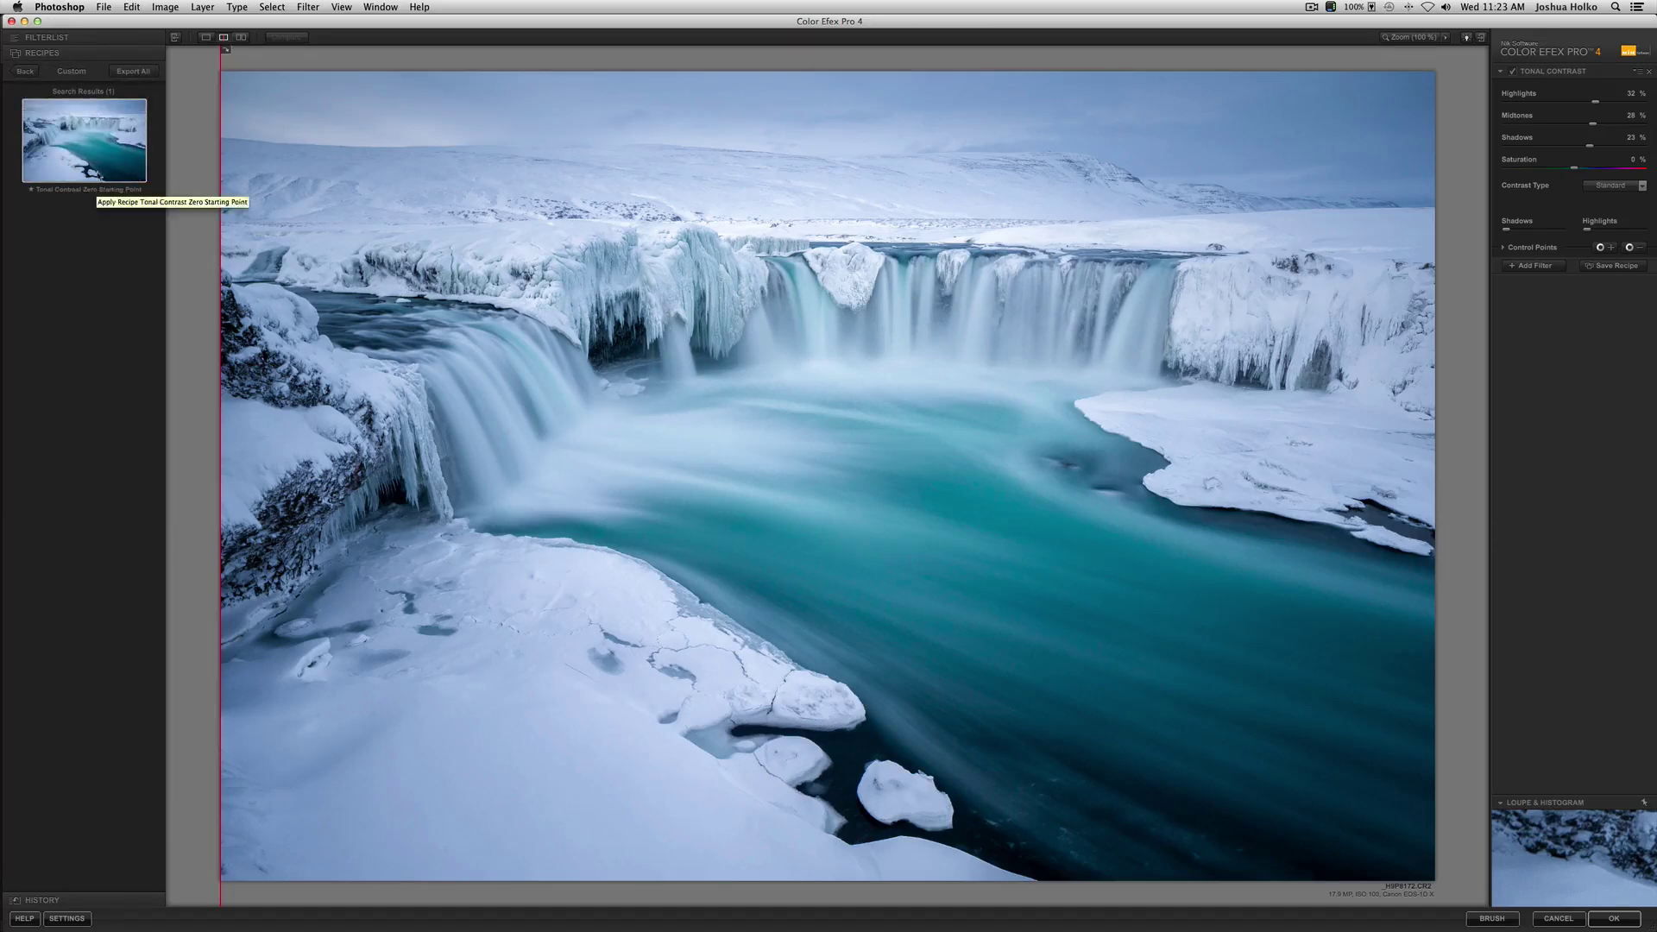
{"action": "left_click", "coordinate": [96, 130]}
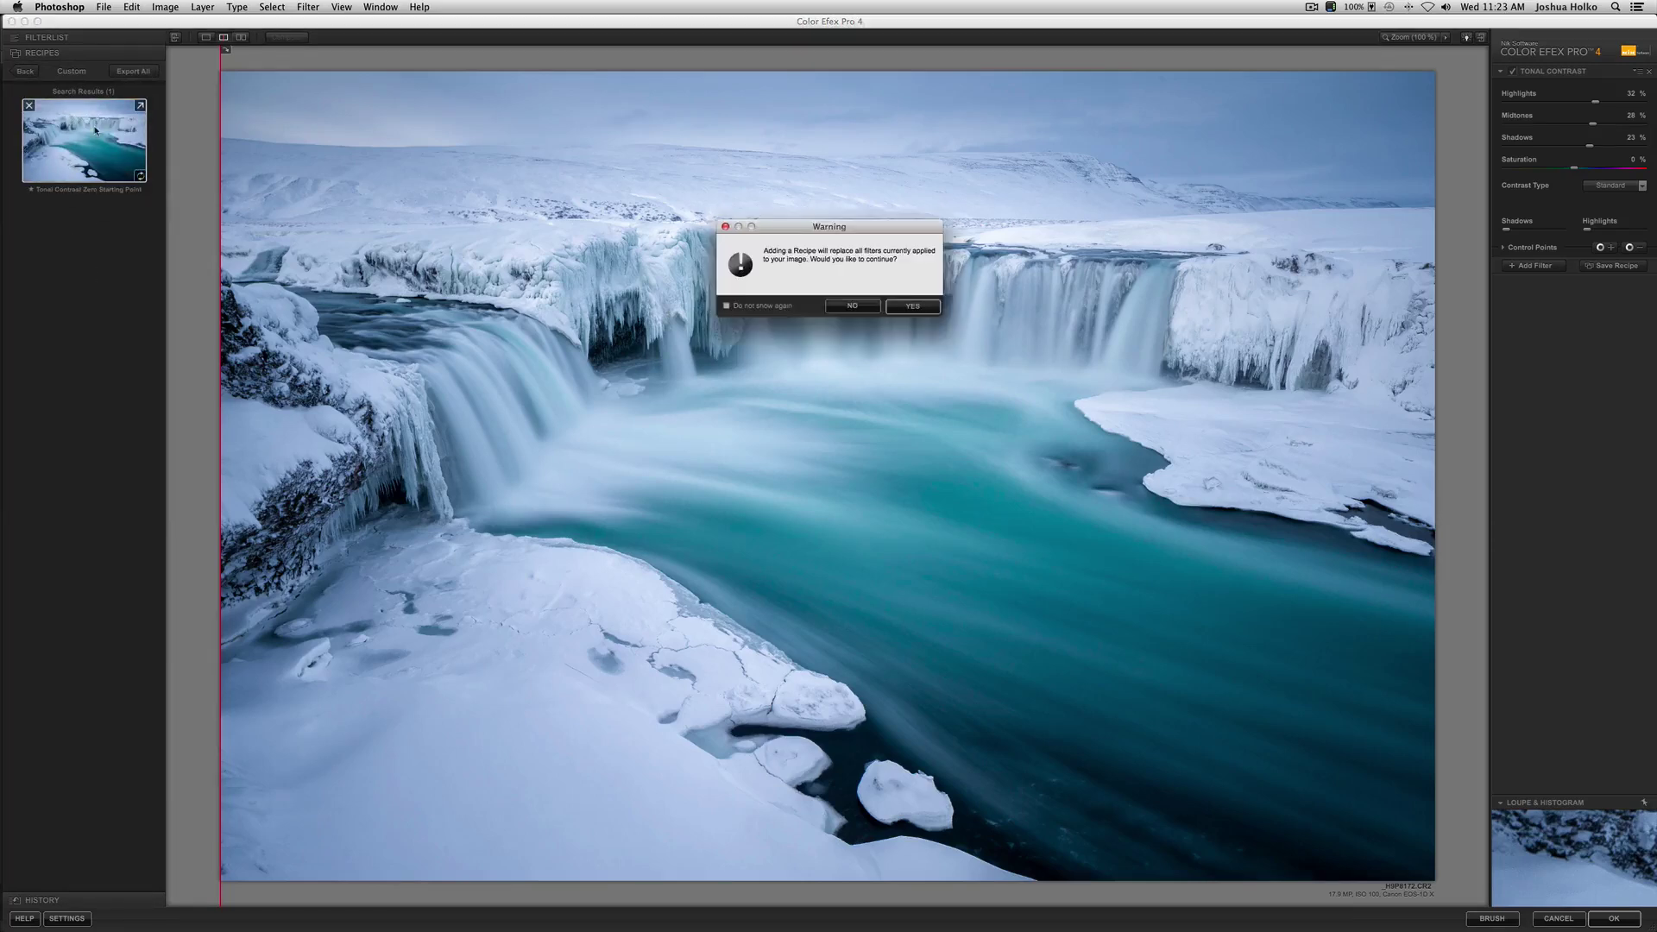
{"action": "left_click", "coordinate": [912, 305]}
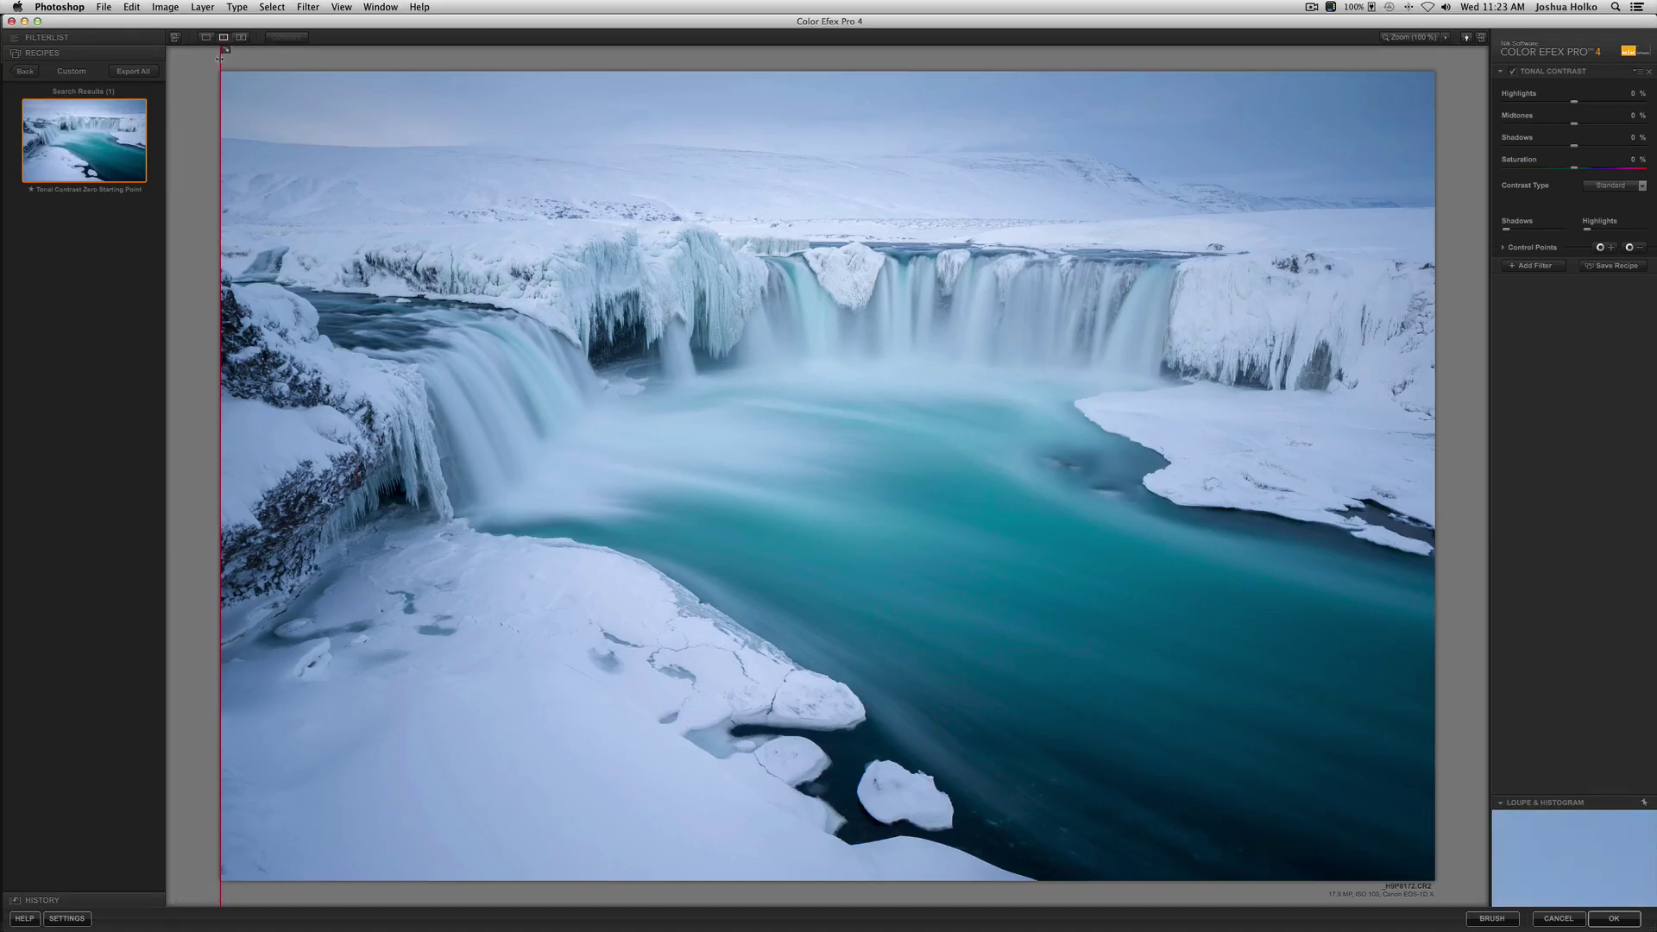
Set the Tonal Contrast Highlights to 22%, judging a stronger setting against the original with the split preview
{"action": "left_click_drag", "start_coordinate": [221, 57], "coordinate": [656, 81]}
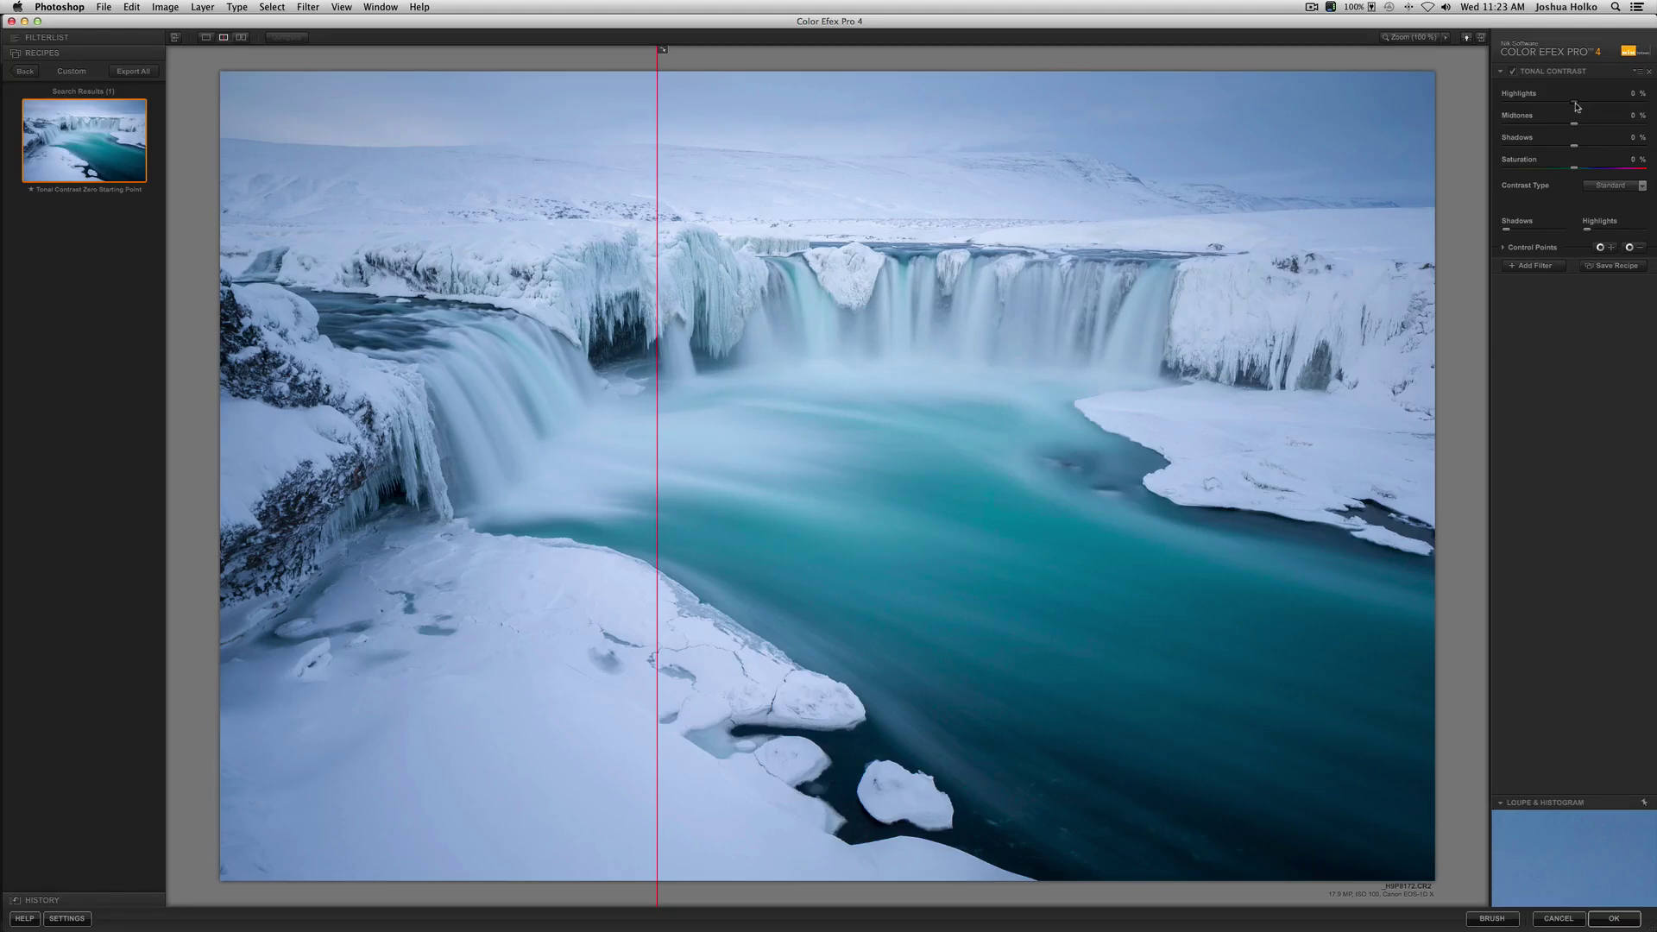
{"action": "left_click_drag", "start_coordinate": [1575, 104], "coordinate": [1641, 106]}
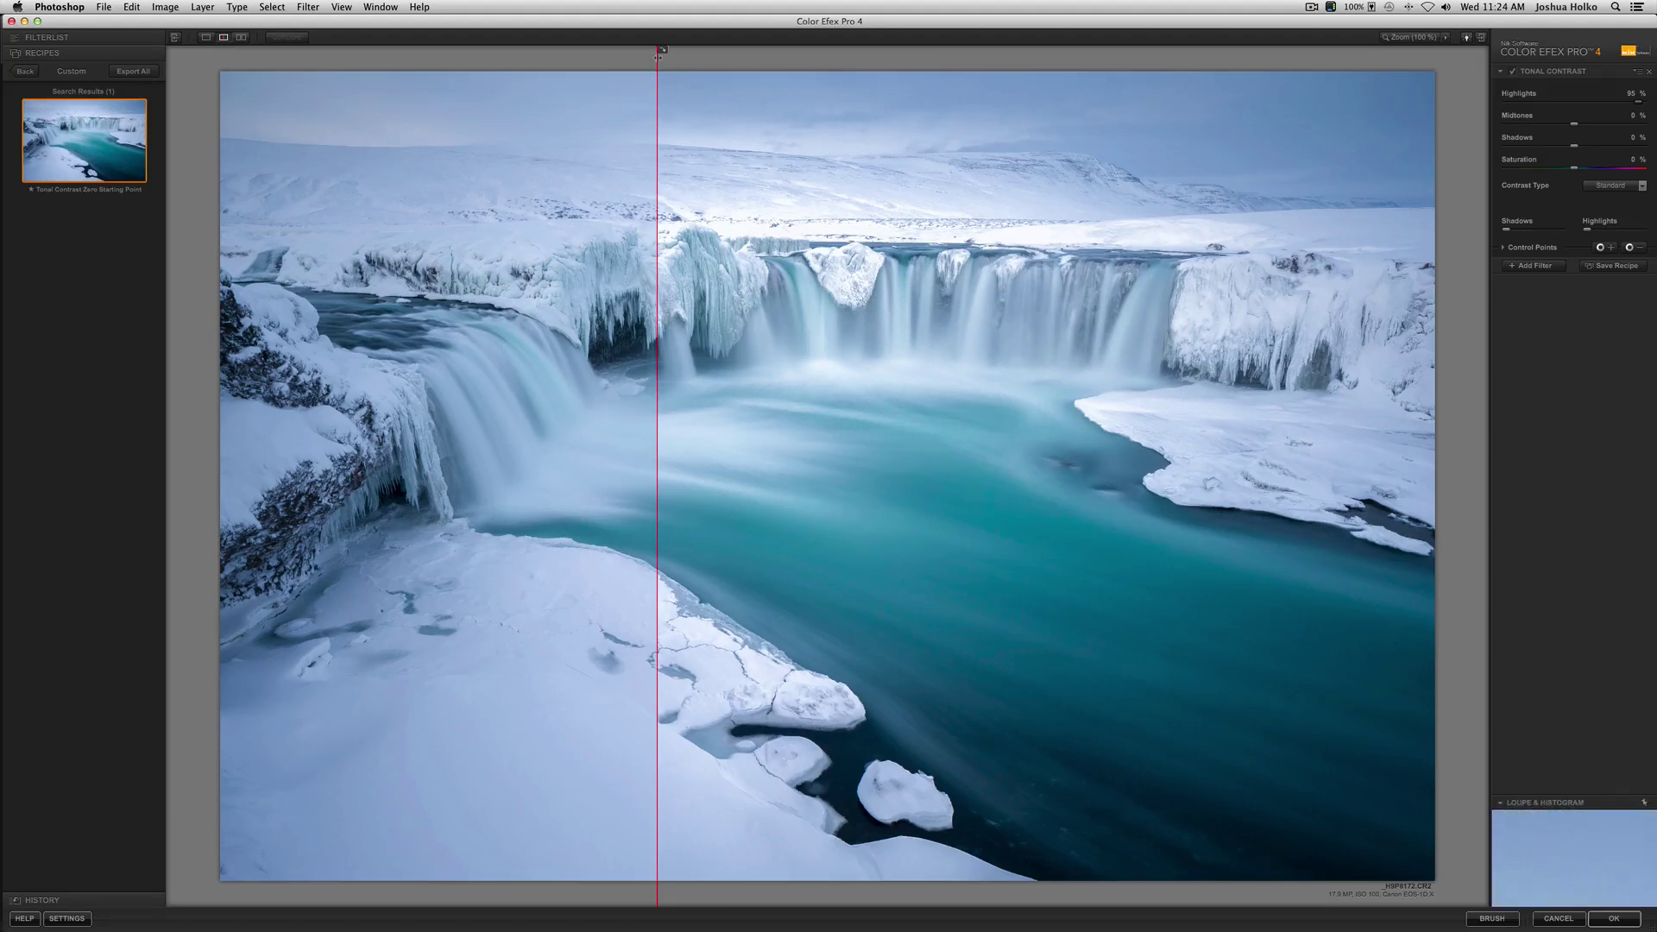
{"action": "left_click_drag", "start_coordinate": [659, 53], "coordinate": [489, 82]}
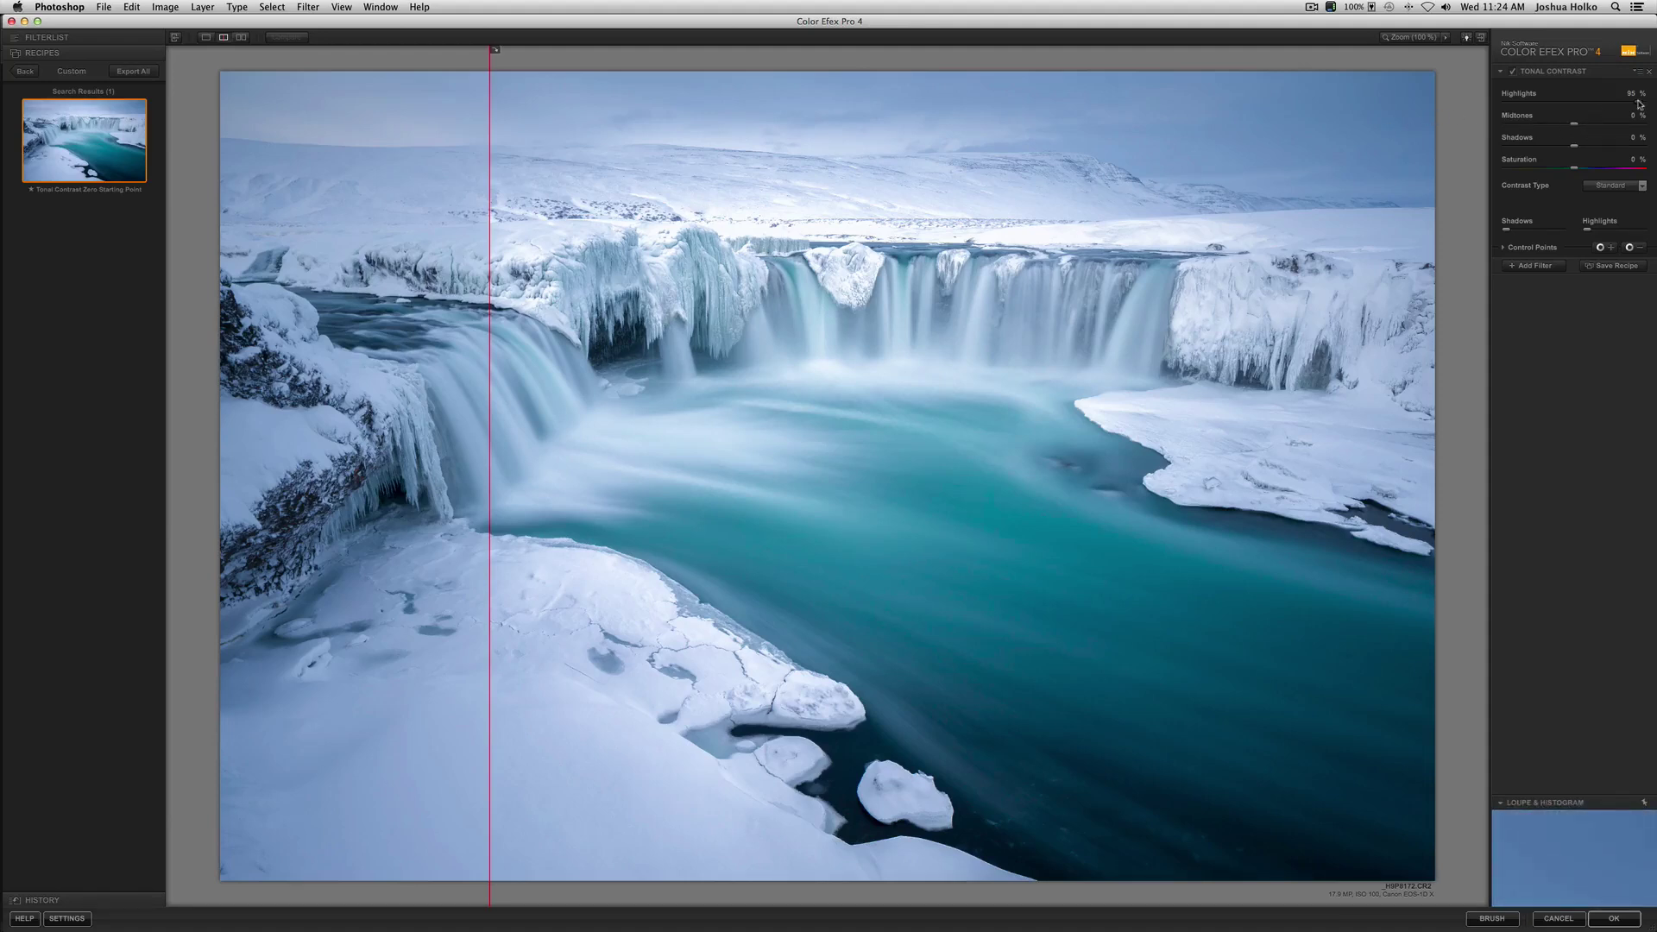
{"action": "left_click_drag", "start_coordinate": [1629, 104], "coordinate": [1591, 101]}
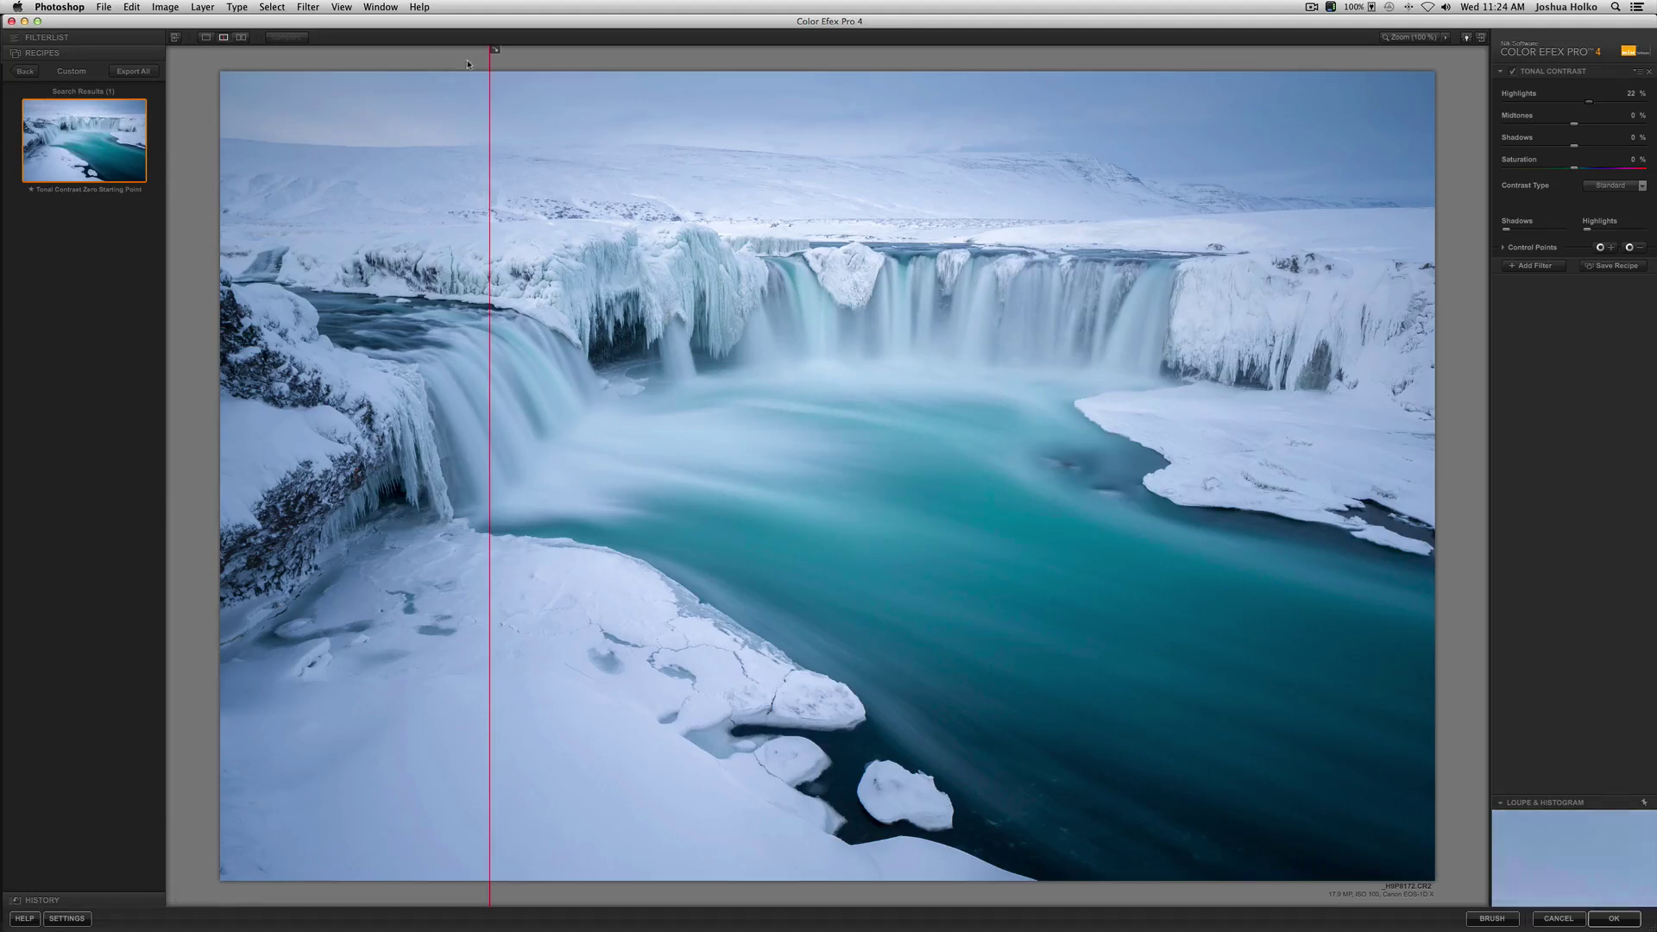
Set the Tonal Contrast Midtones to 35% after trying 100%, and compare both versions across the waterfall with the split preview
{"action": "left_click_drag", "start_coordinate": [490, 60], "coordinate": [601, 97]}
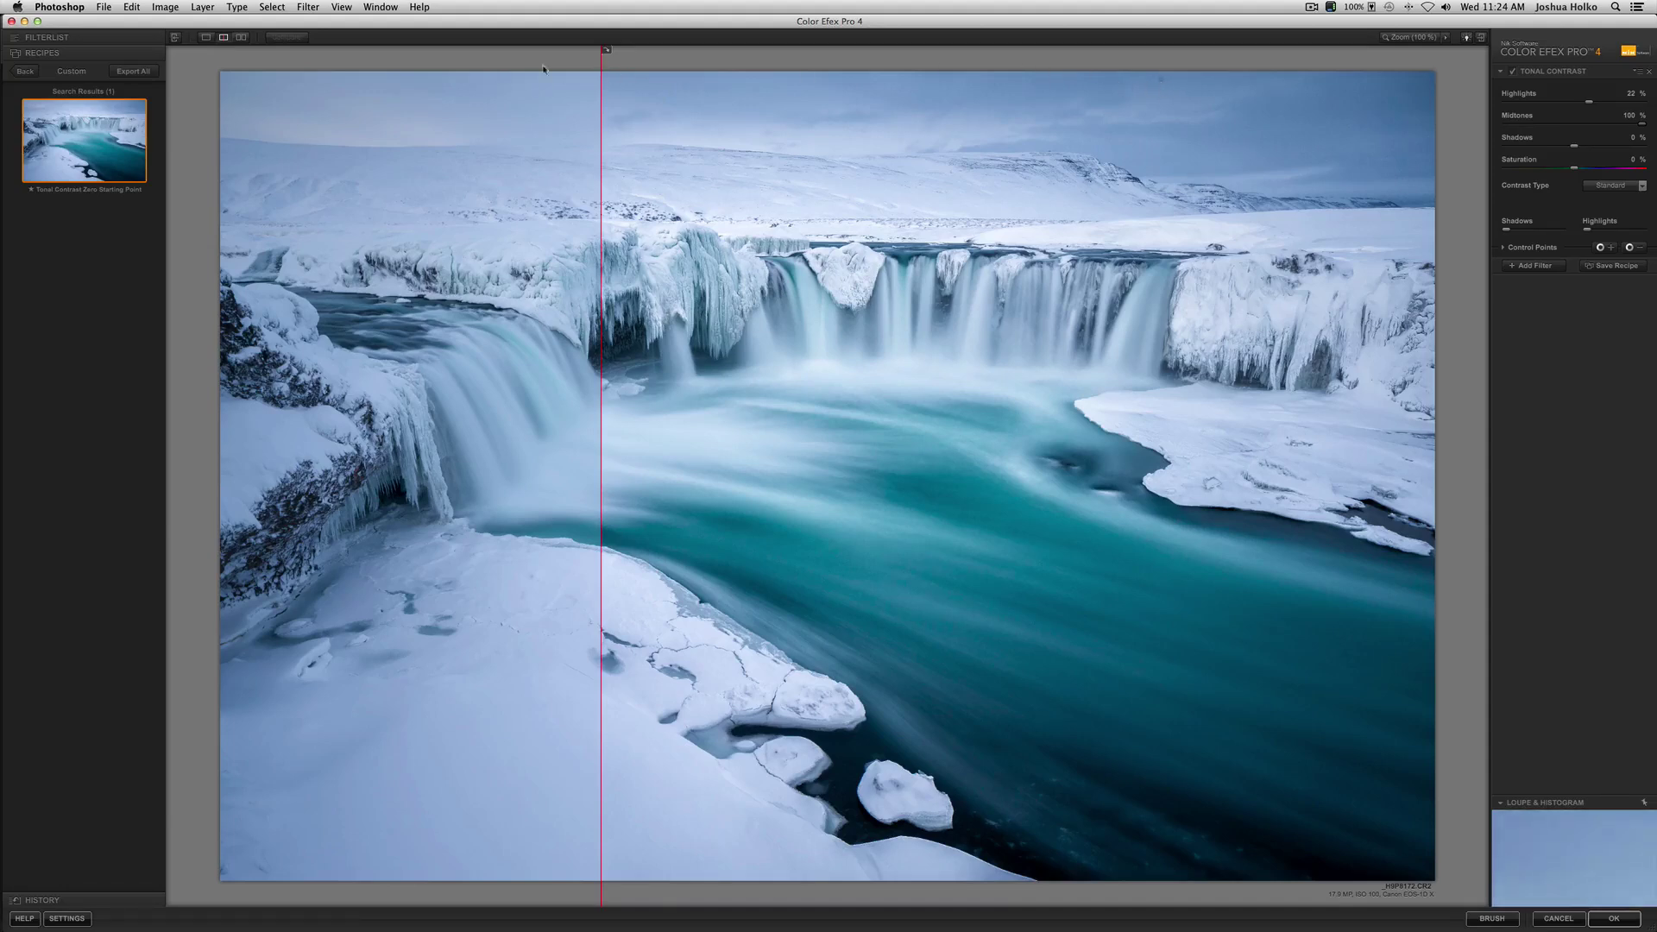
{"action": "left_click_drag", "start_coordinate": [602, 62], "coordinate": [685, 76]}
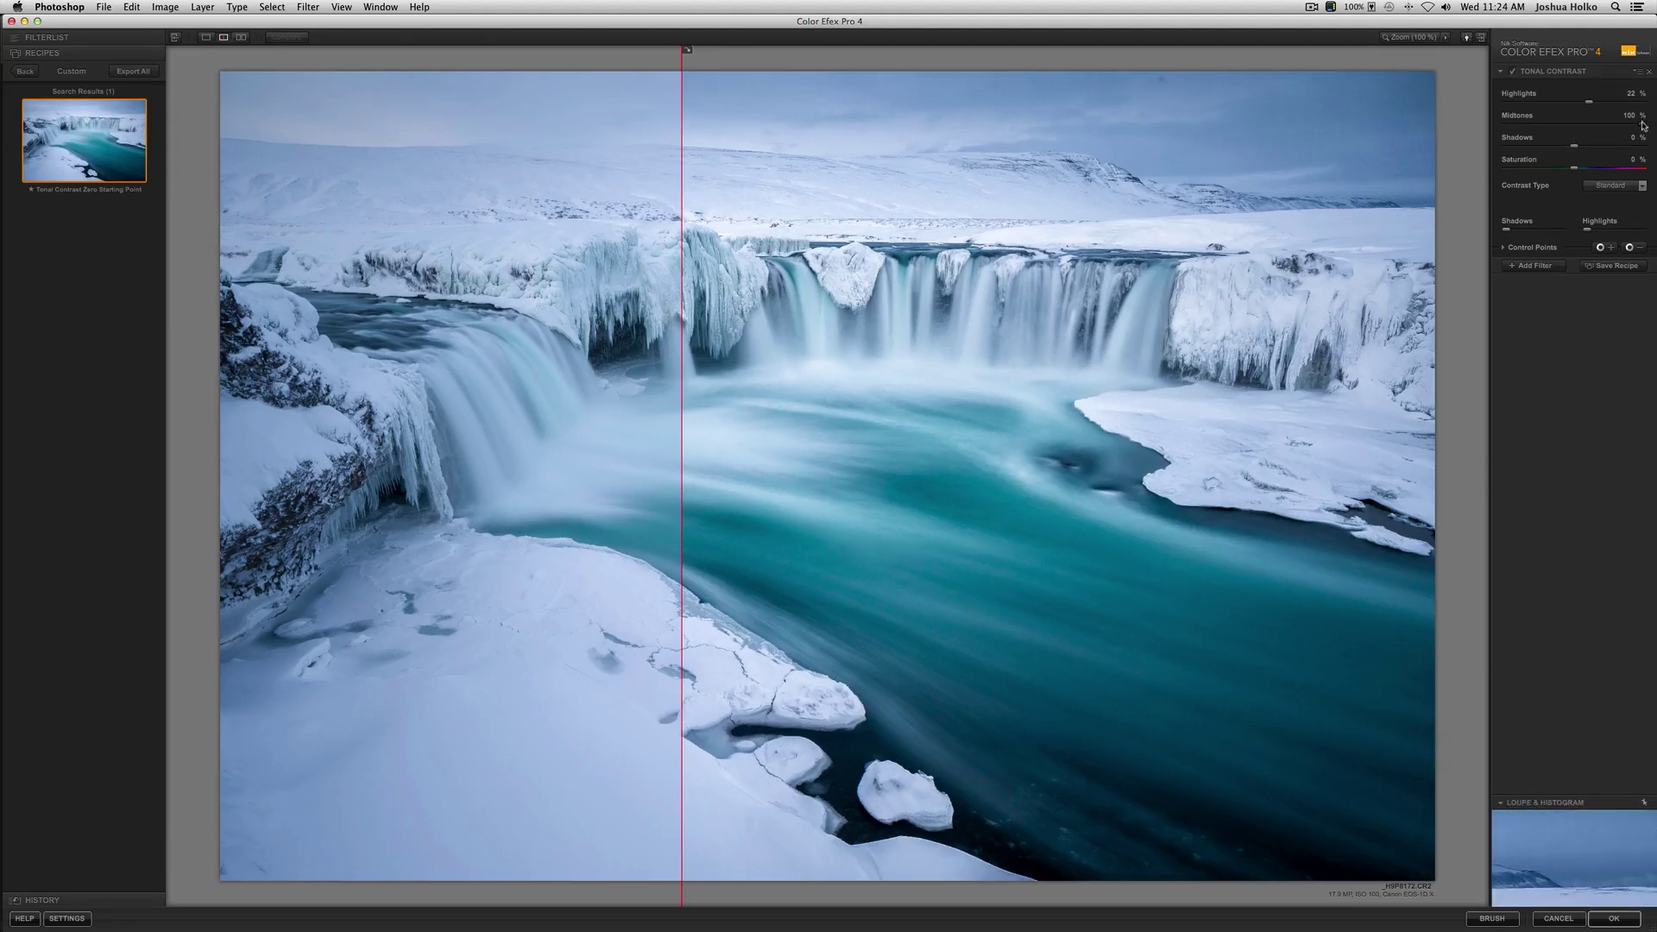
{"action": "left_click_drag", "start_coordinate": [1644, 125], "coordinate": [1603, 123]}
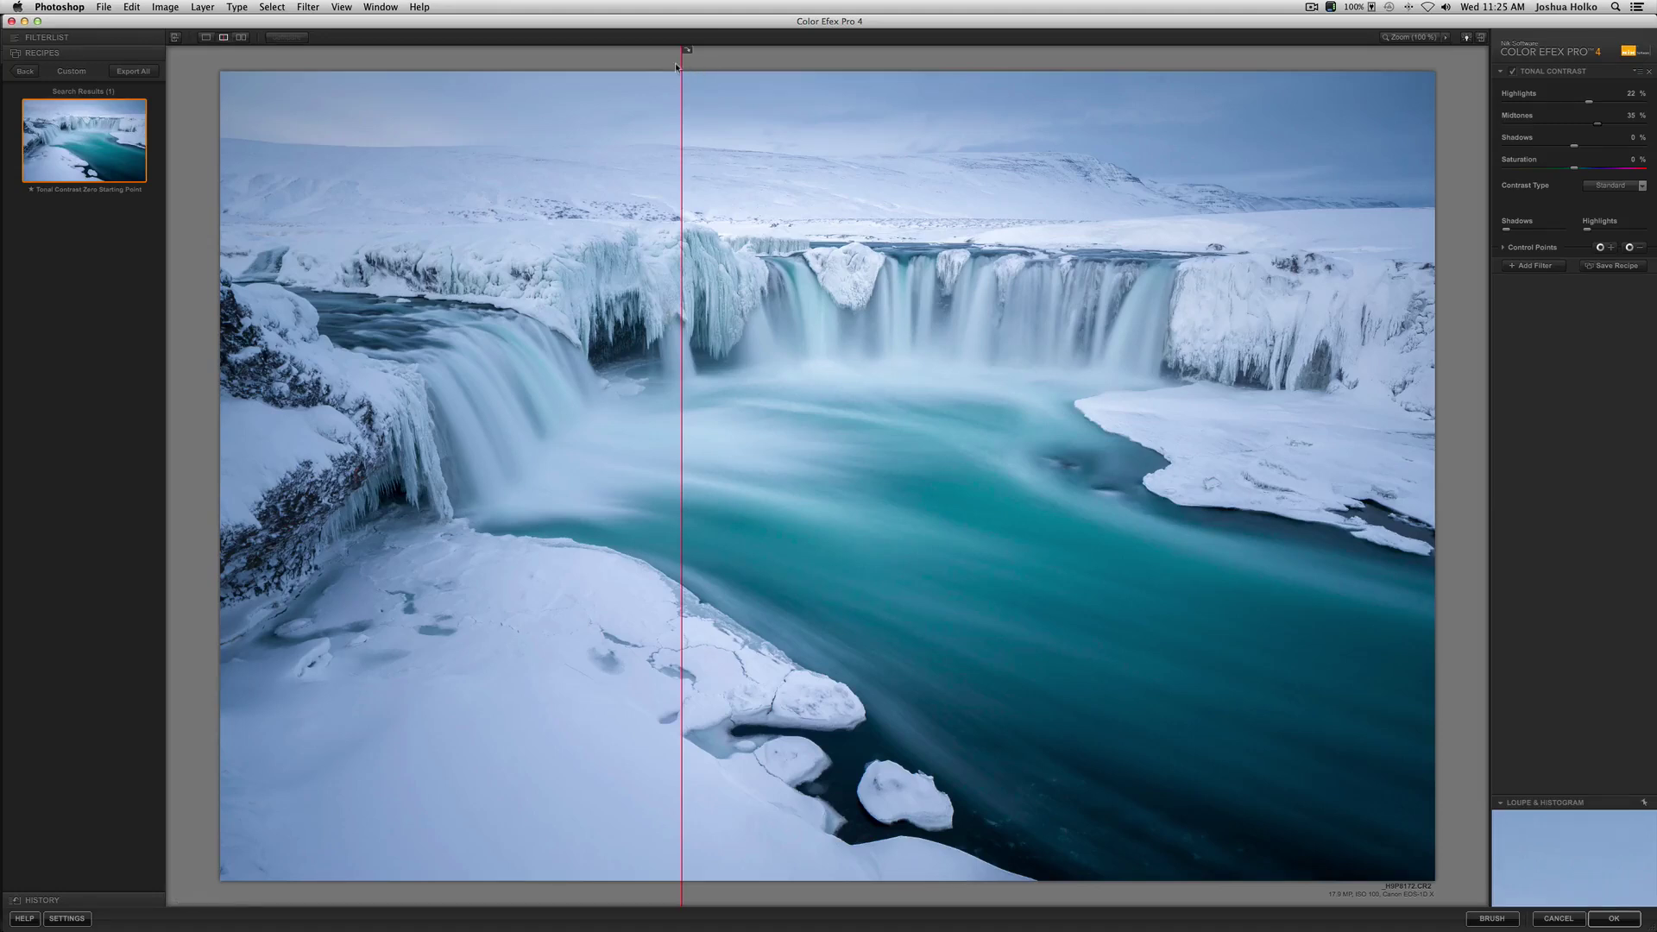
{"action": "left_click_drag", "start_coordinate": [679, 63], "coordinate": [600, 75]}
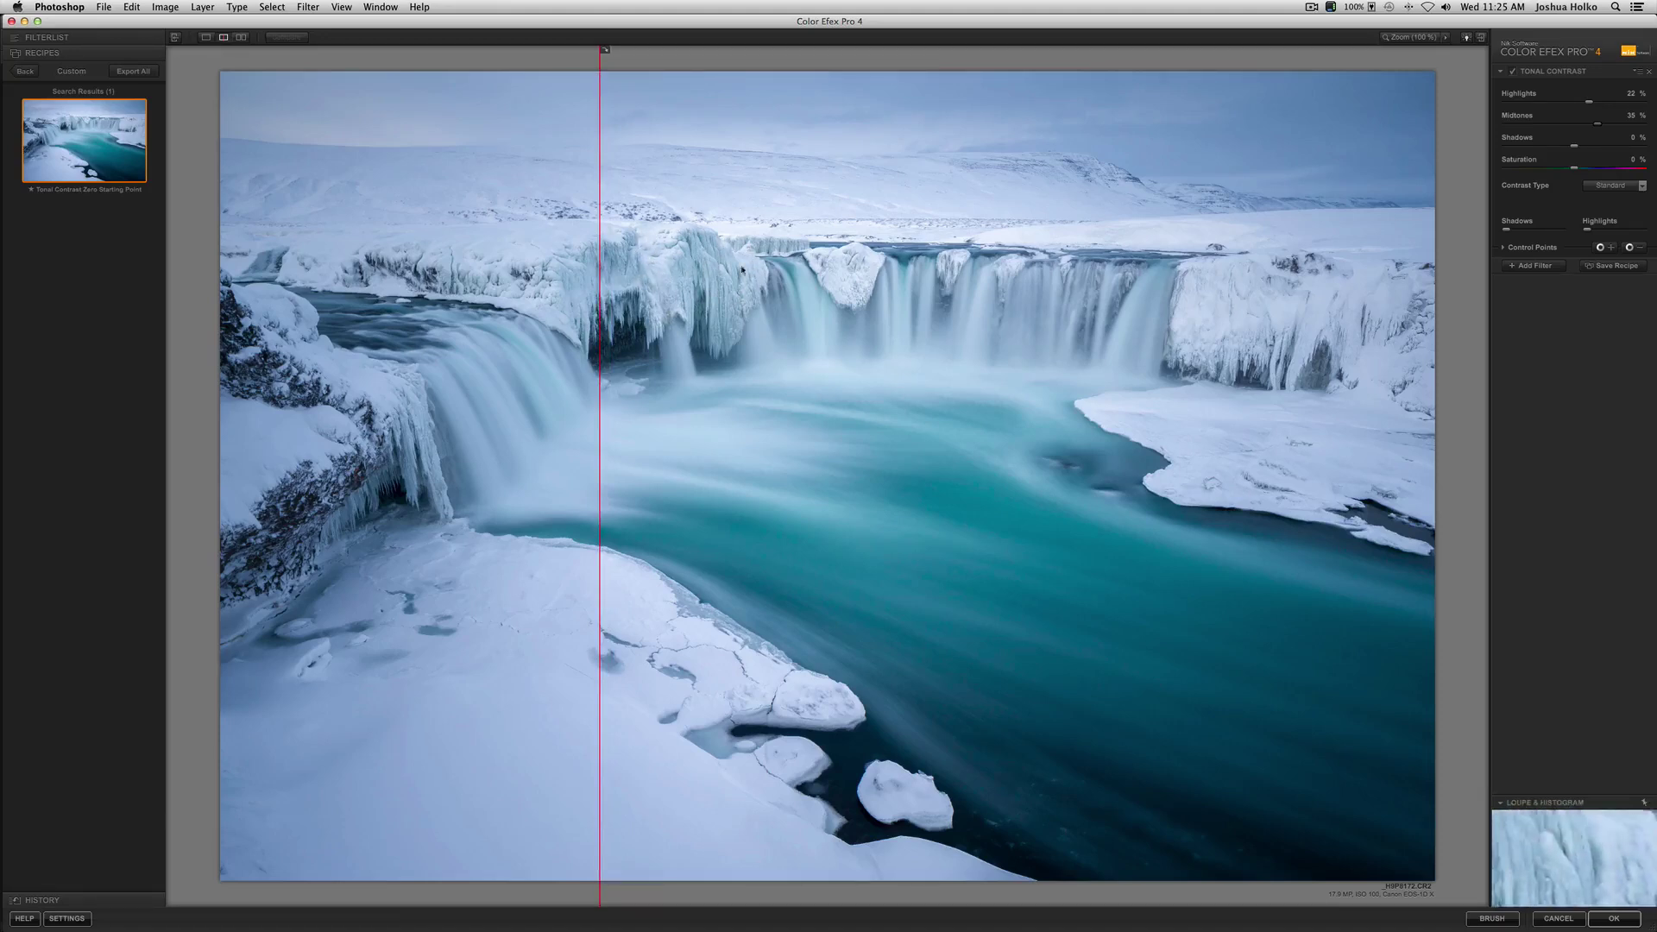
{"action": "left_click_drag", "start_coordinate": [600, 117], "coordinate": [277, 154]}
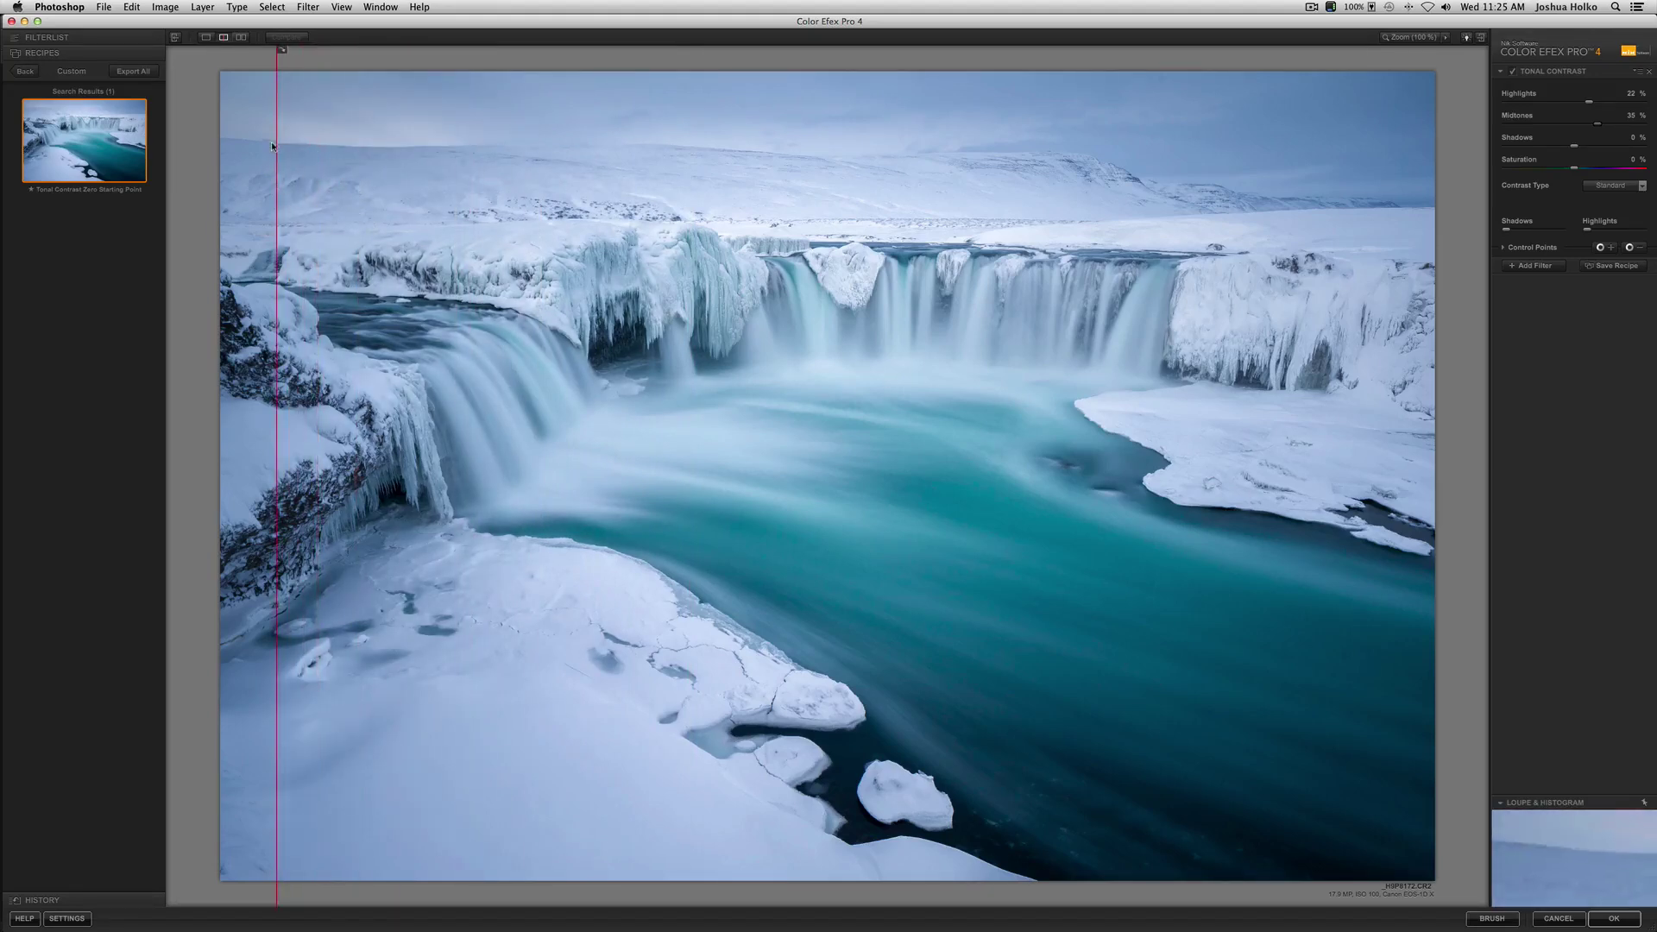
{"action": "left_click_drag", "start_coordinate": [276, 145], "coordinate": [578, 145]}
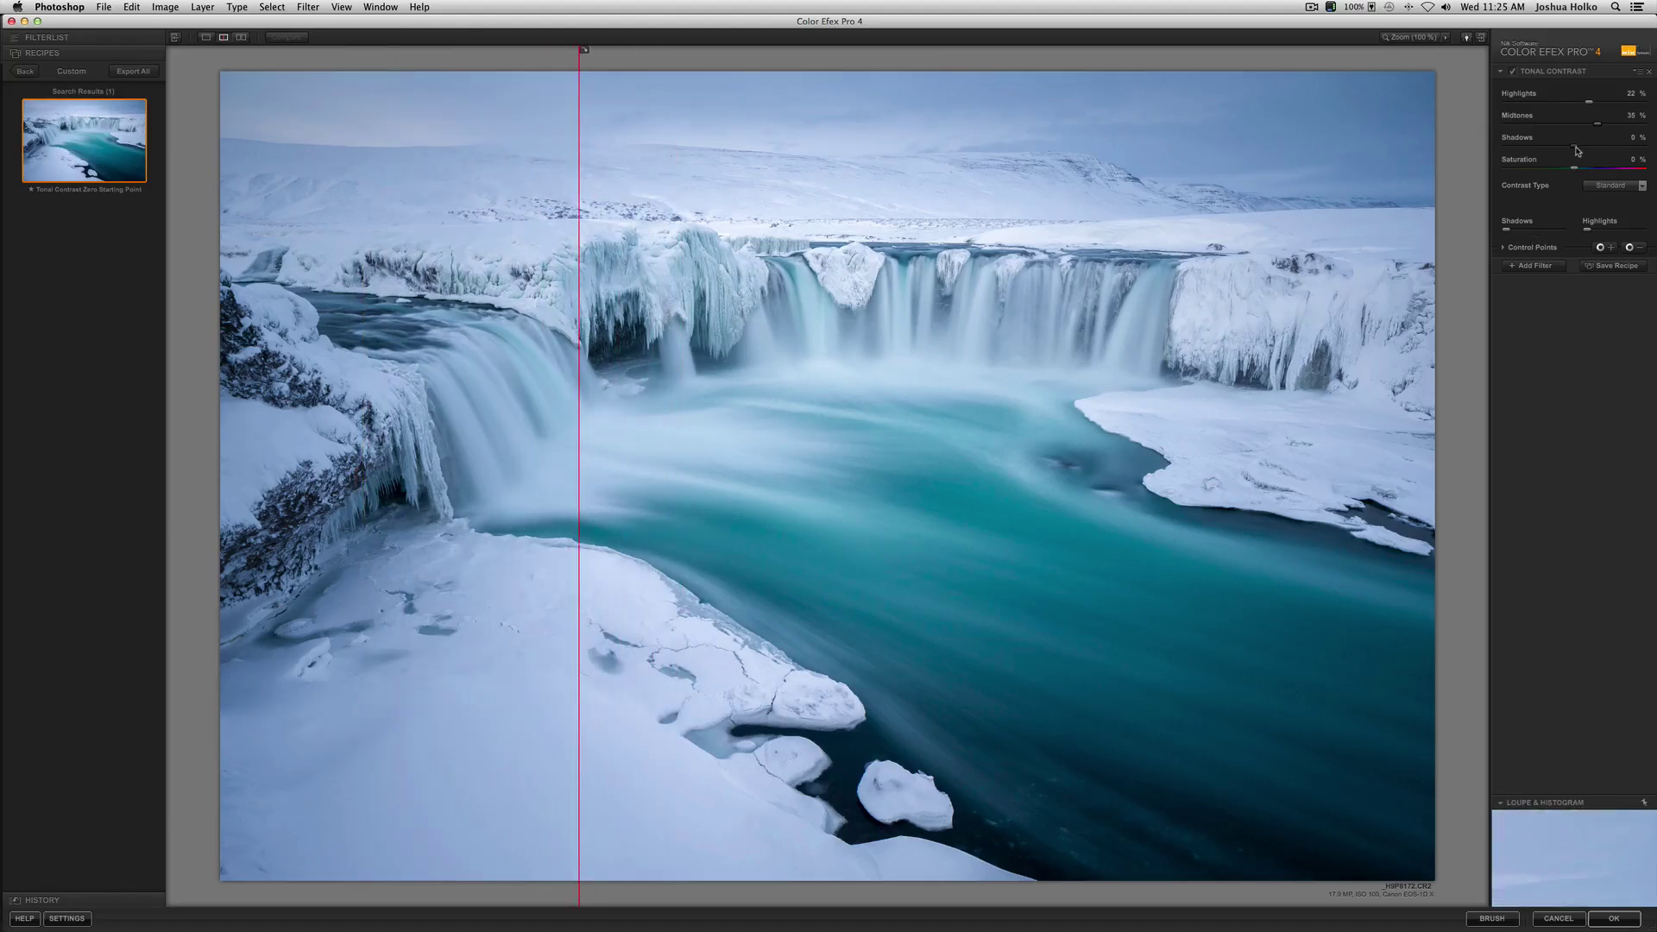
Set the Tonal Contrast Shadows to 5% after trying a much stronger value
{"action": "left_click_drag", "start_coordinate": [1576, 151], "coordinate": [1632, 152]}
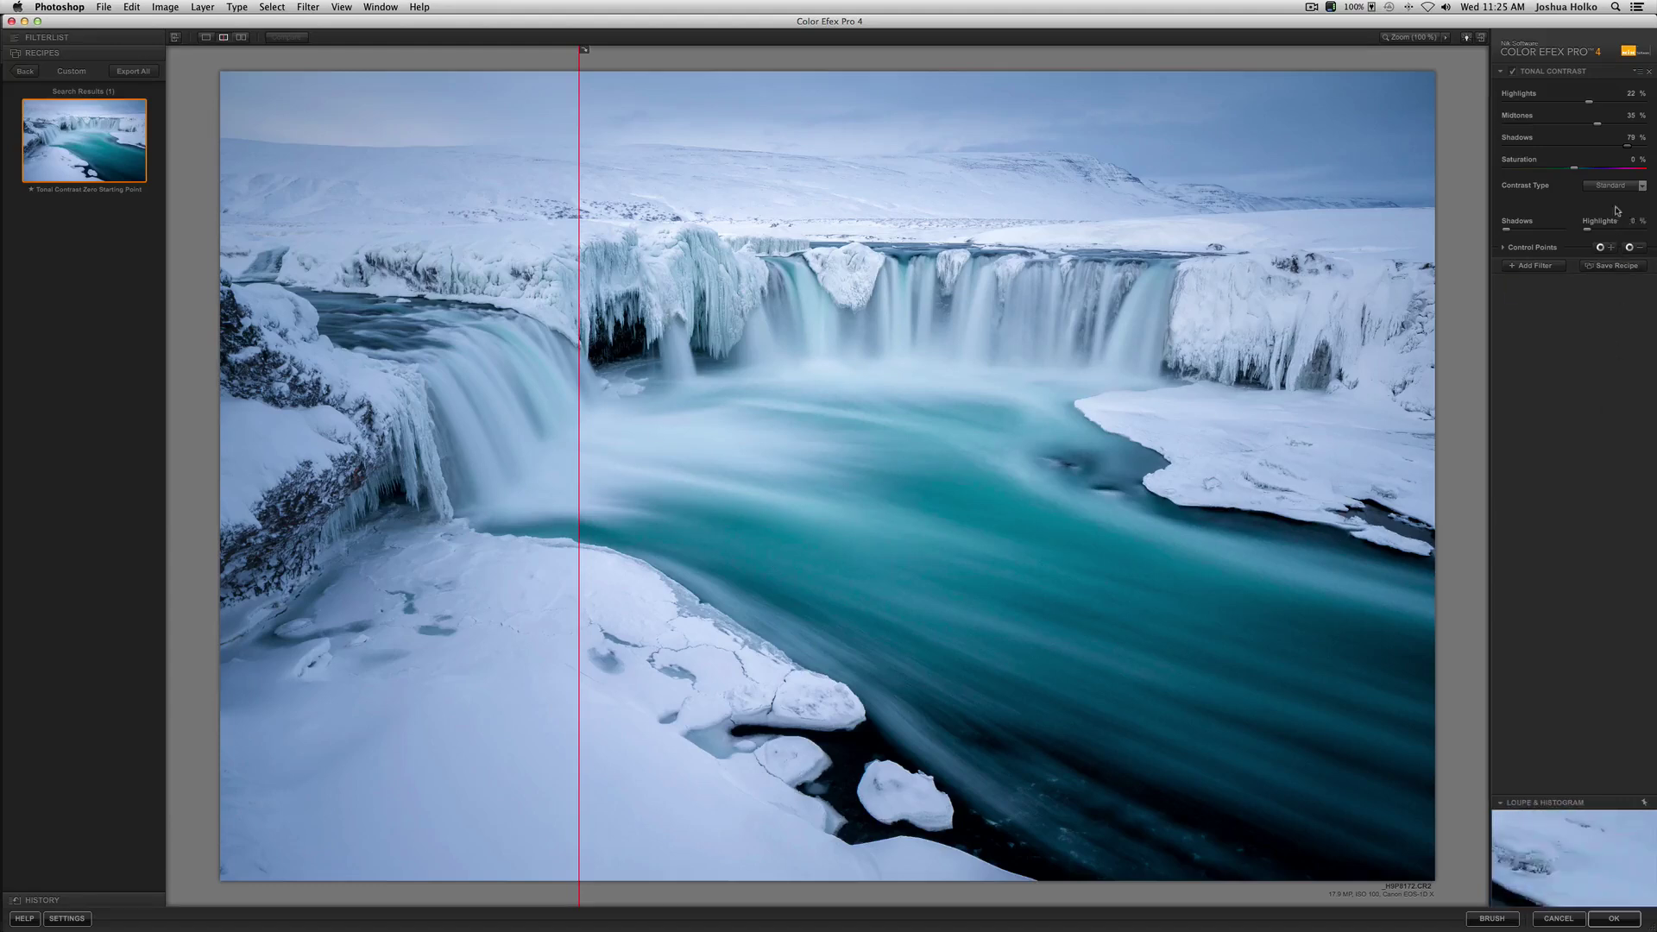
{"action": "left_click_drag", "start_coordinate": [1628, 146], "coordinate": [1593, 148]}
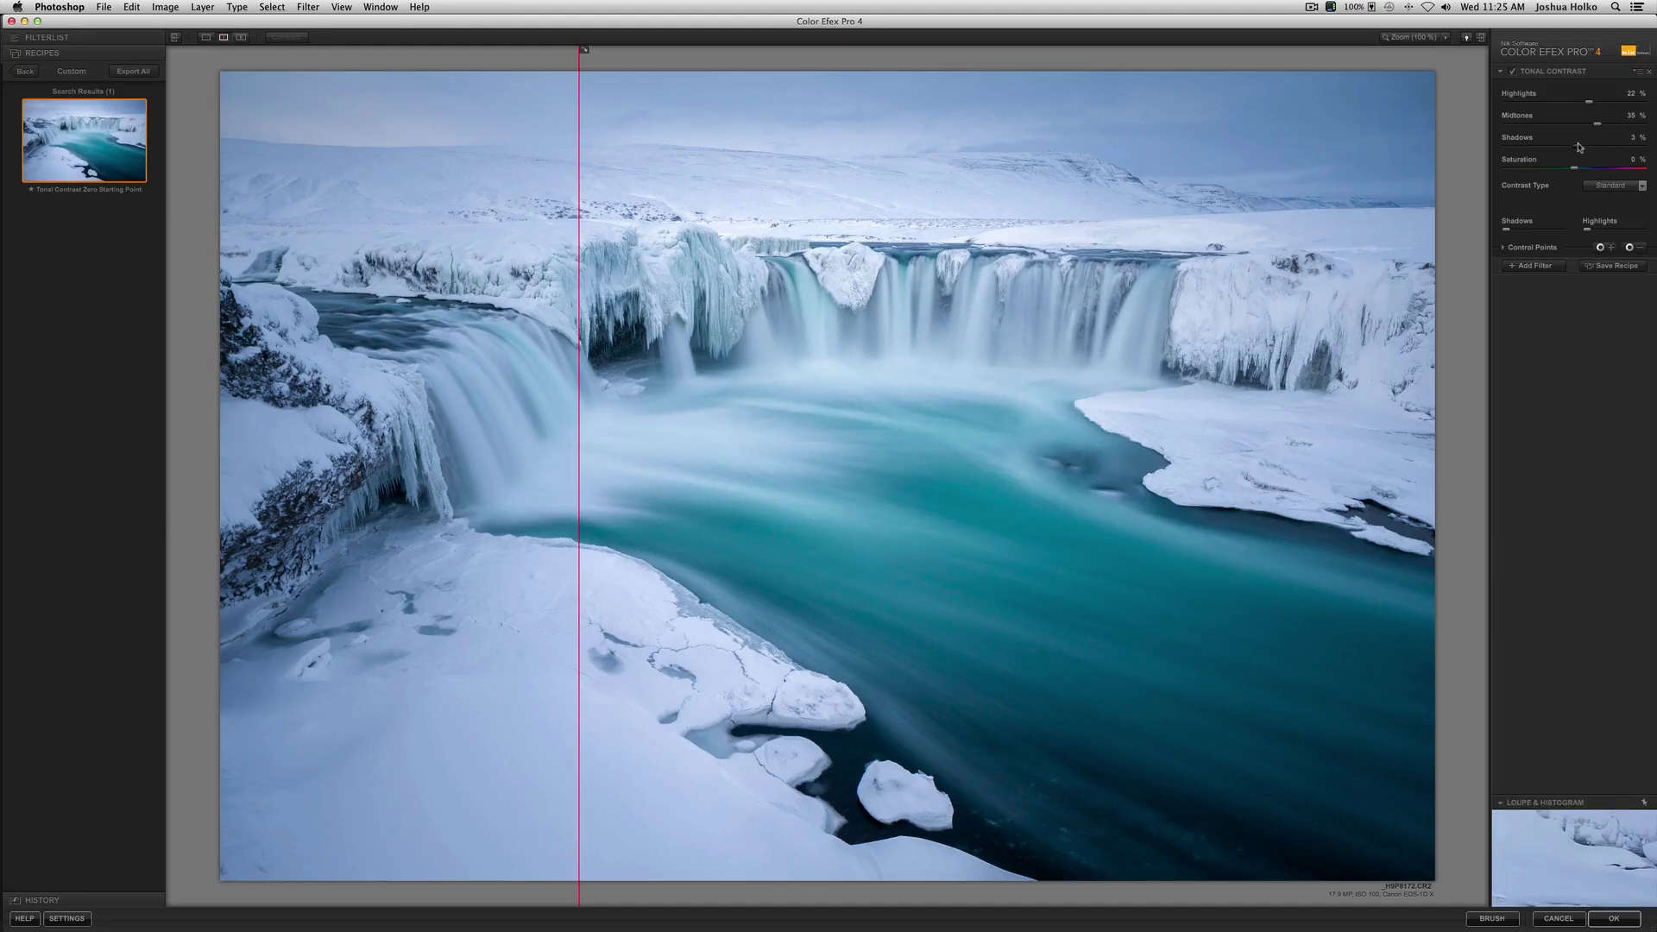
{"action": "left_click_drag", "start_coordinate": [1580, 147], "coordinate": [1577, 146]}
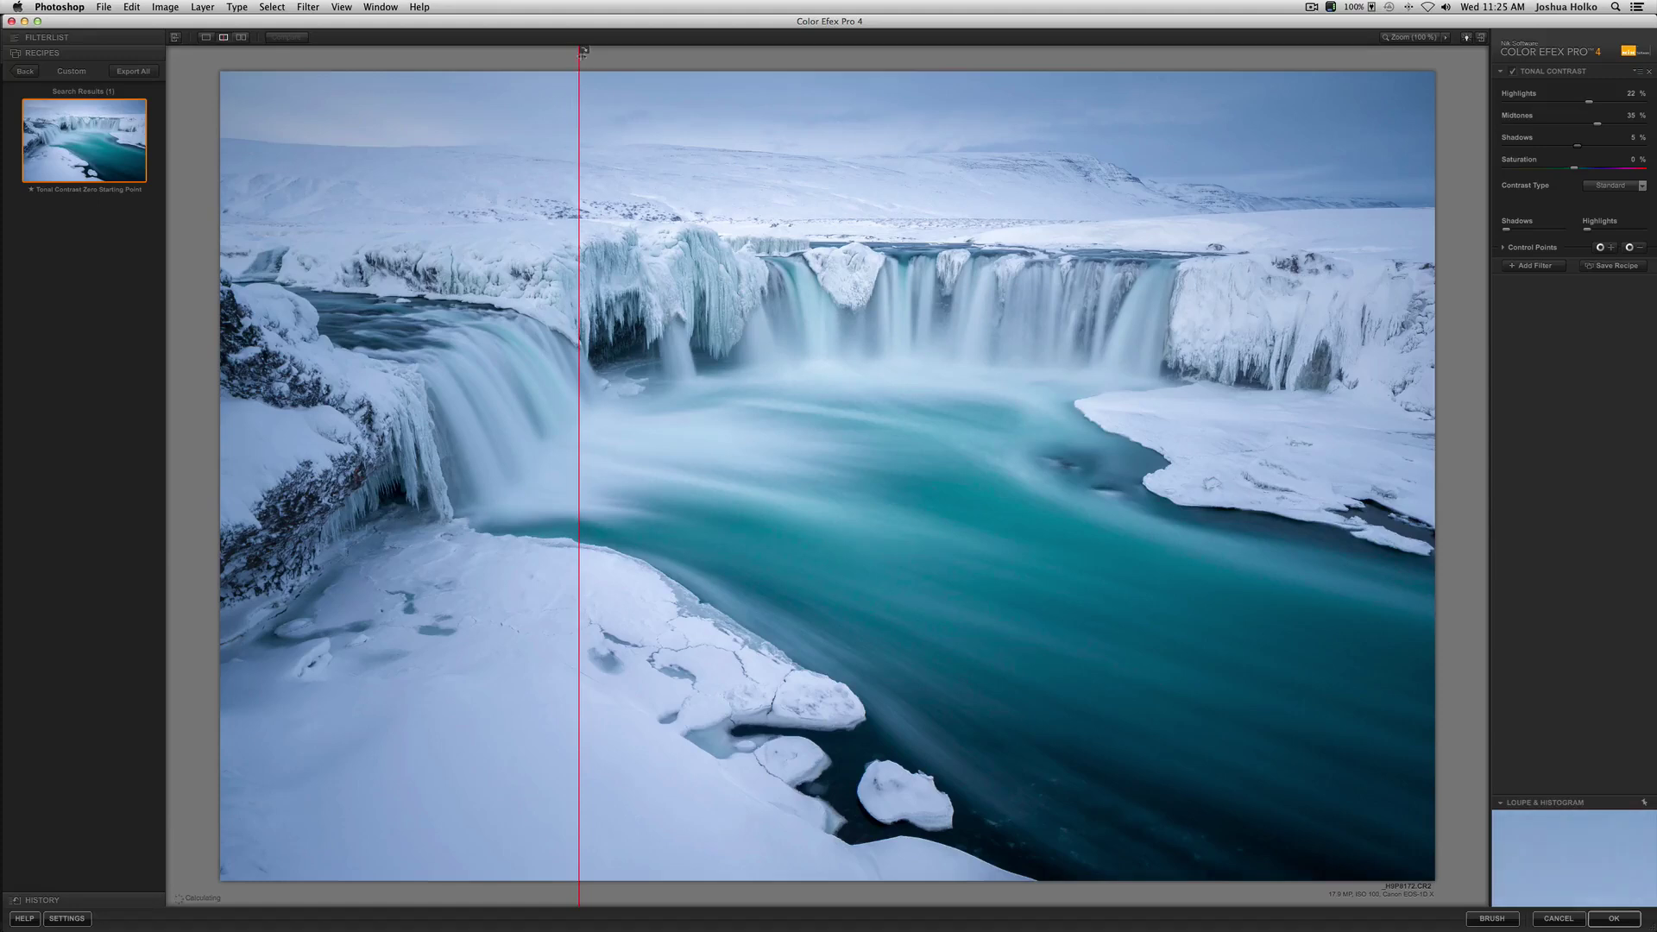
Compare the original and filtered photo by sweeping the split line across it and displaying both versions as separate full images
{"action": "left_click_drag", "start_coordinate": [578, 57], "coordinate": [761, 85]}
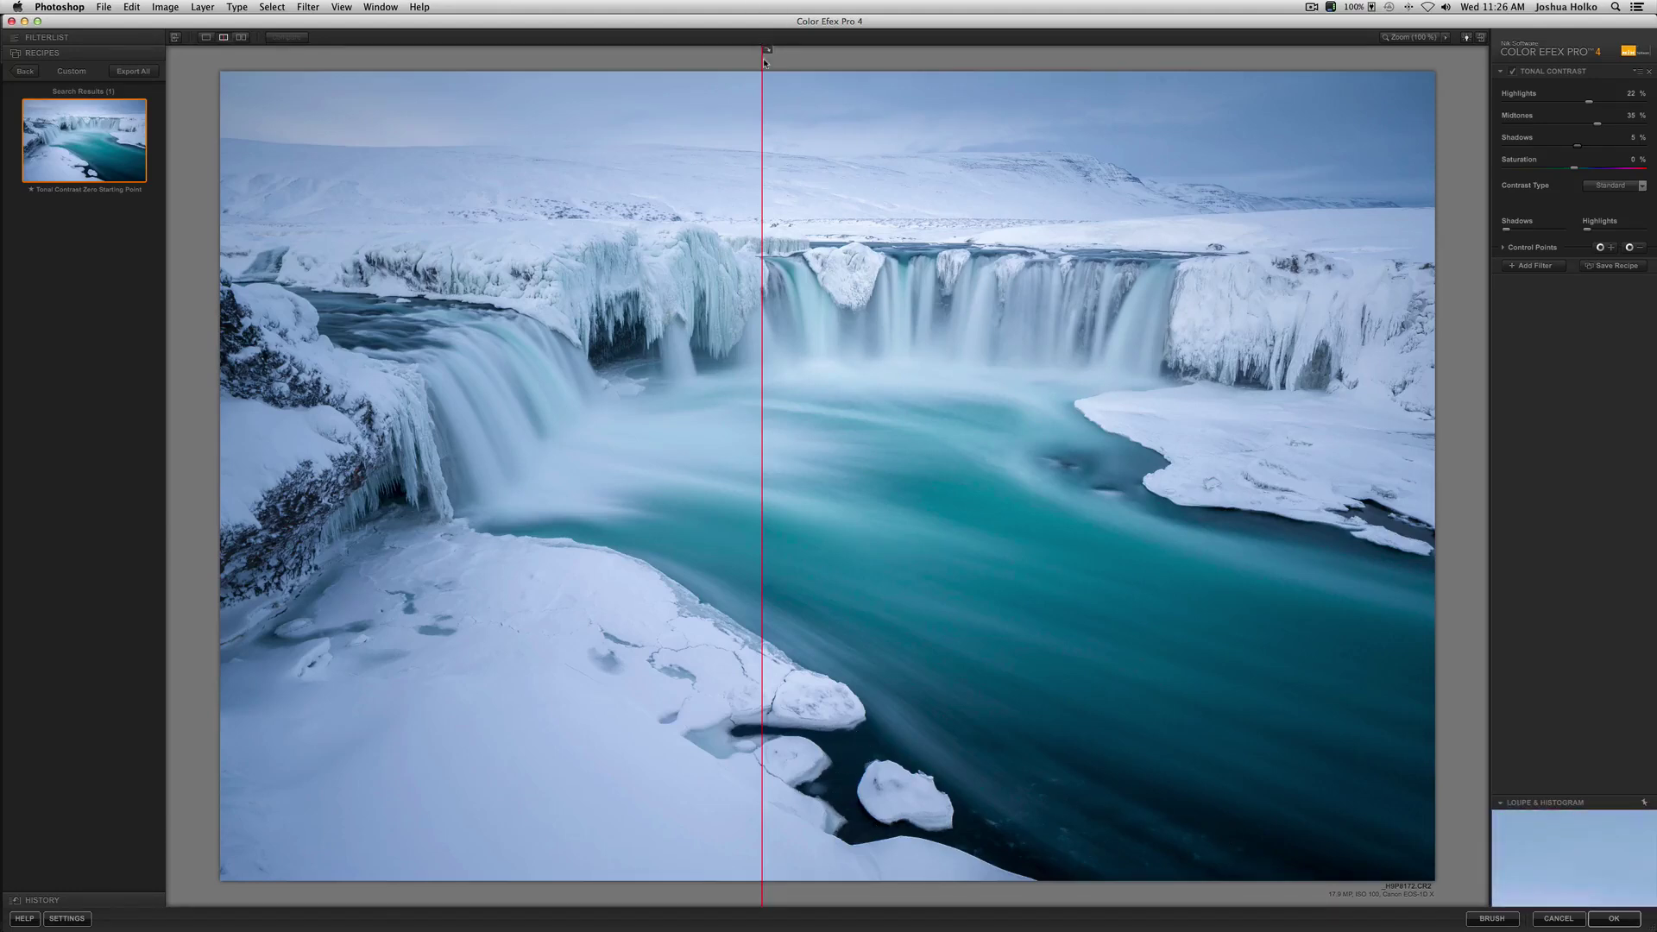
{"action": "left_click_drag", "start_coordinate": [761, 59], "coordinate": [208, 48]}
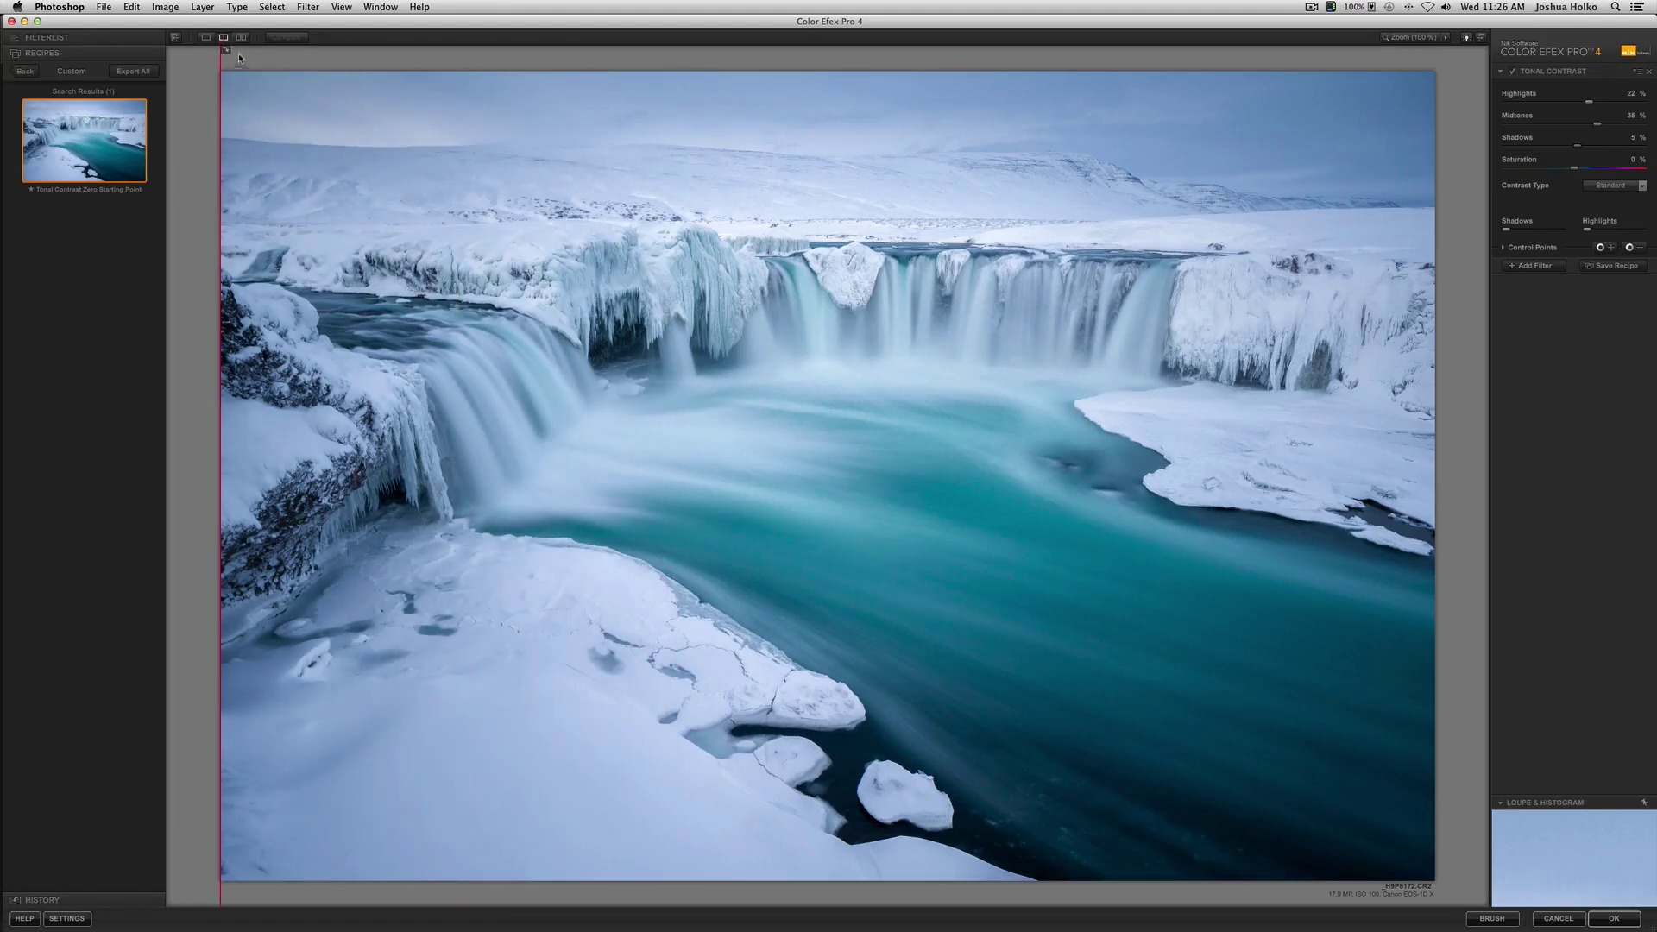
{"action": "left_click", "coordinate": [241, 37]}
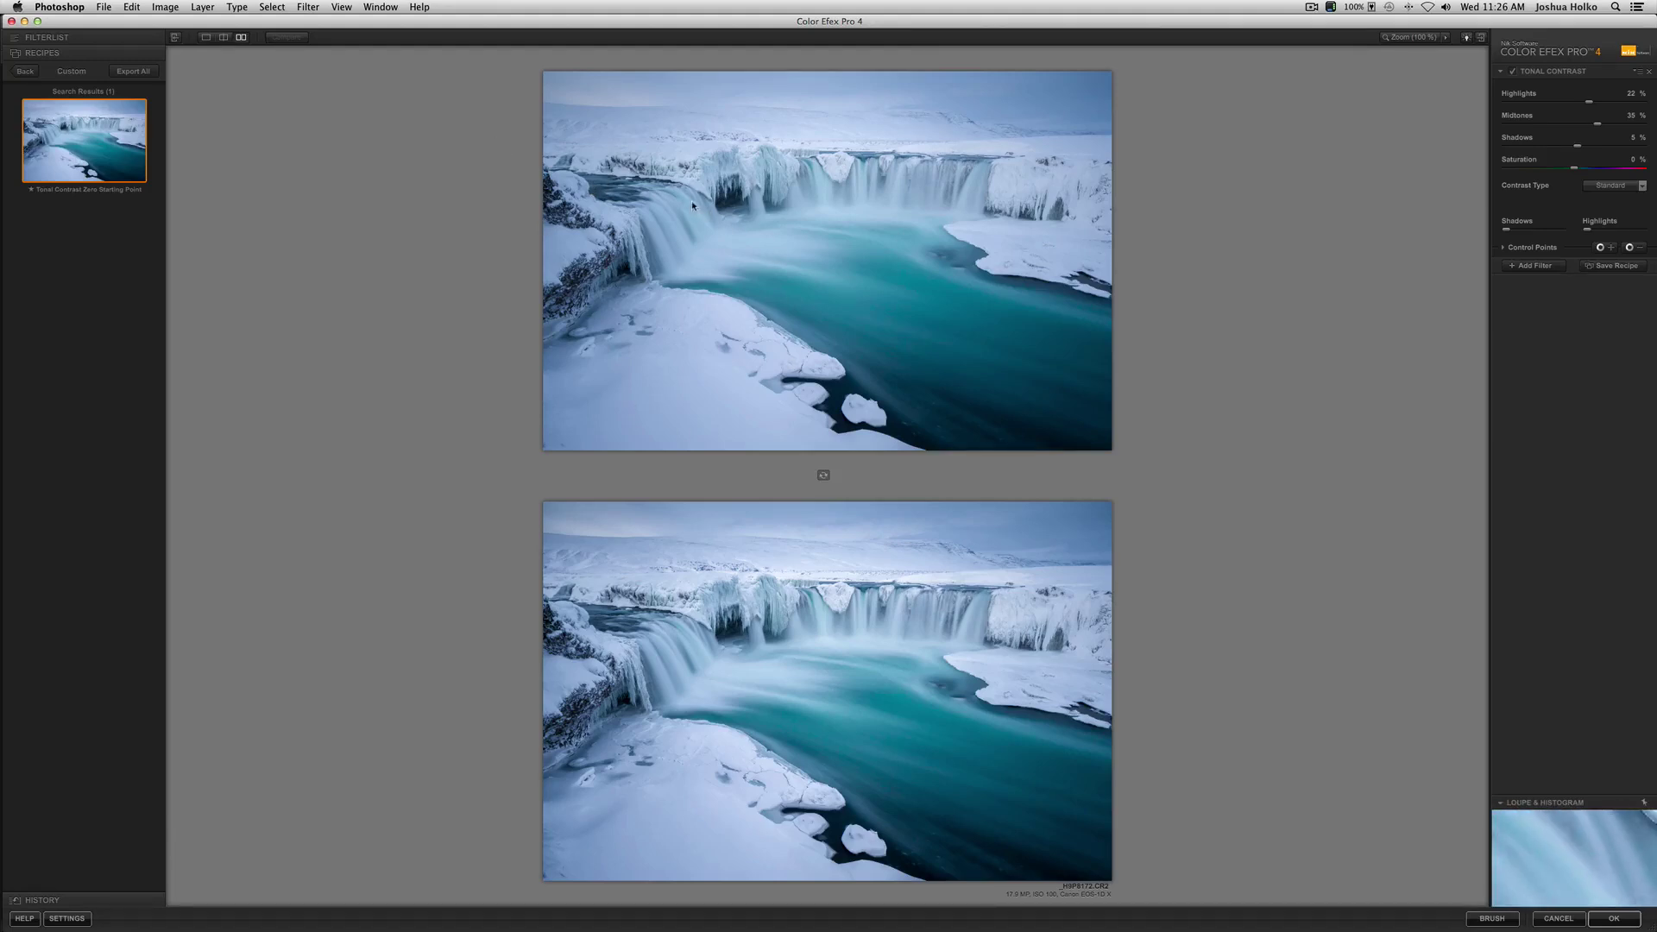
Compare the photo before and after Tonal Contrast by sweeping the split preview line across the waterfall
{"action": "left_click", "coordinate": [226, 38]}
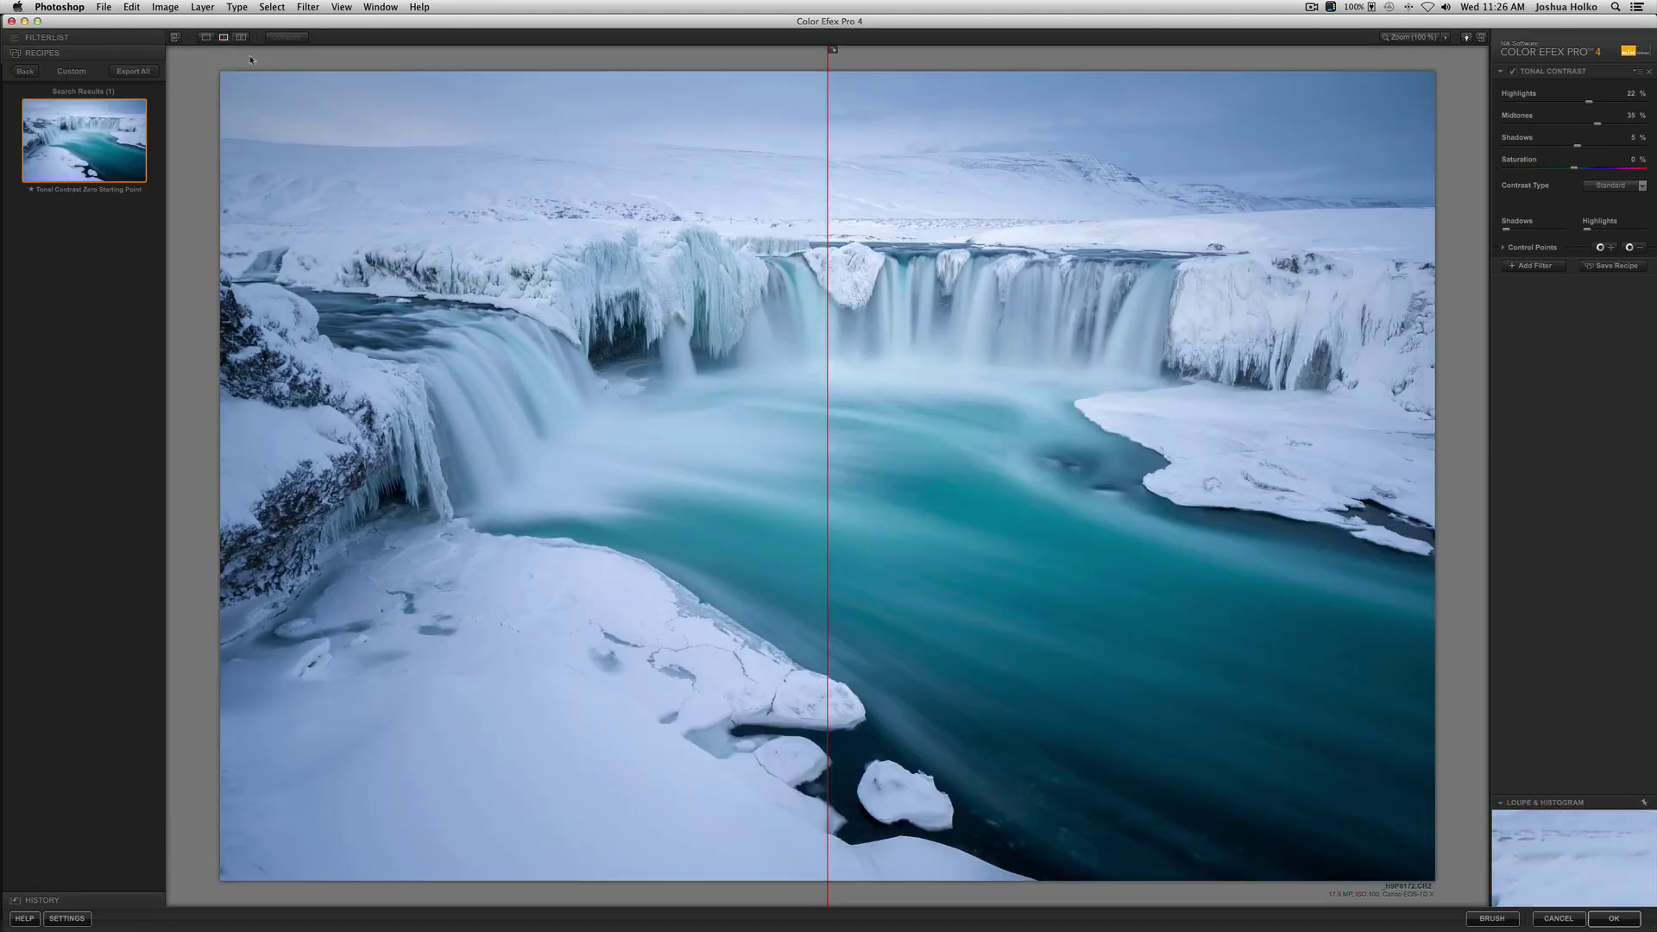
{"action": "left_click_drag", "start_coordinate": [828, 57], "coordinate": [222, 50]}
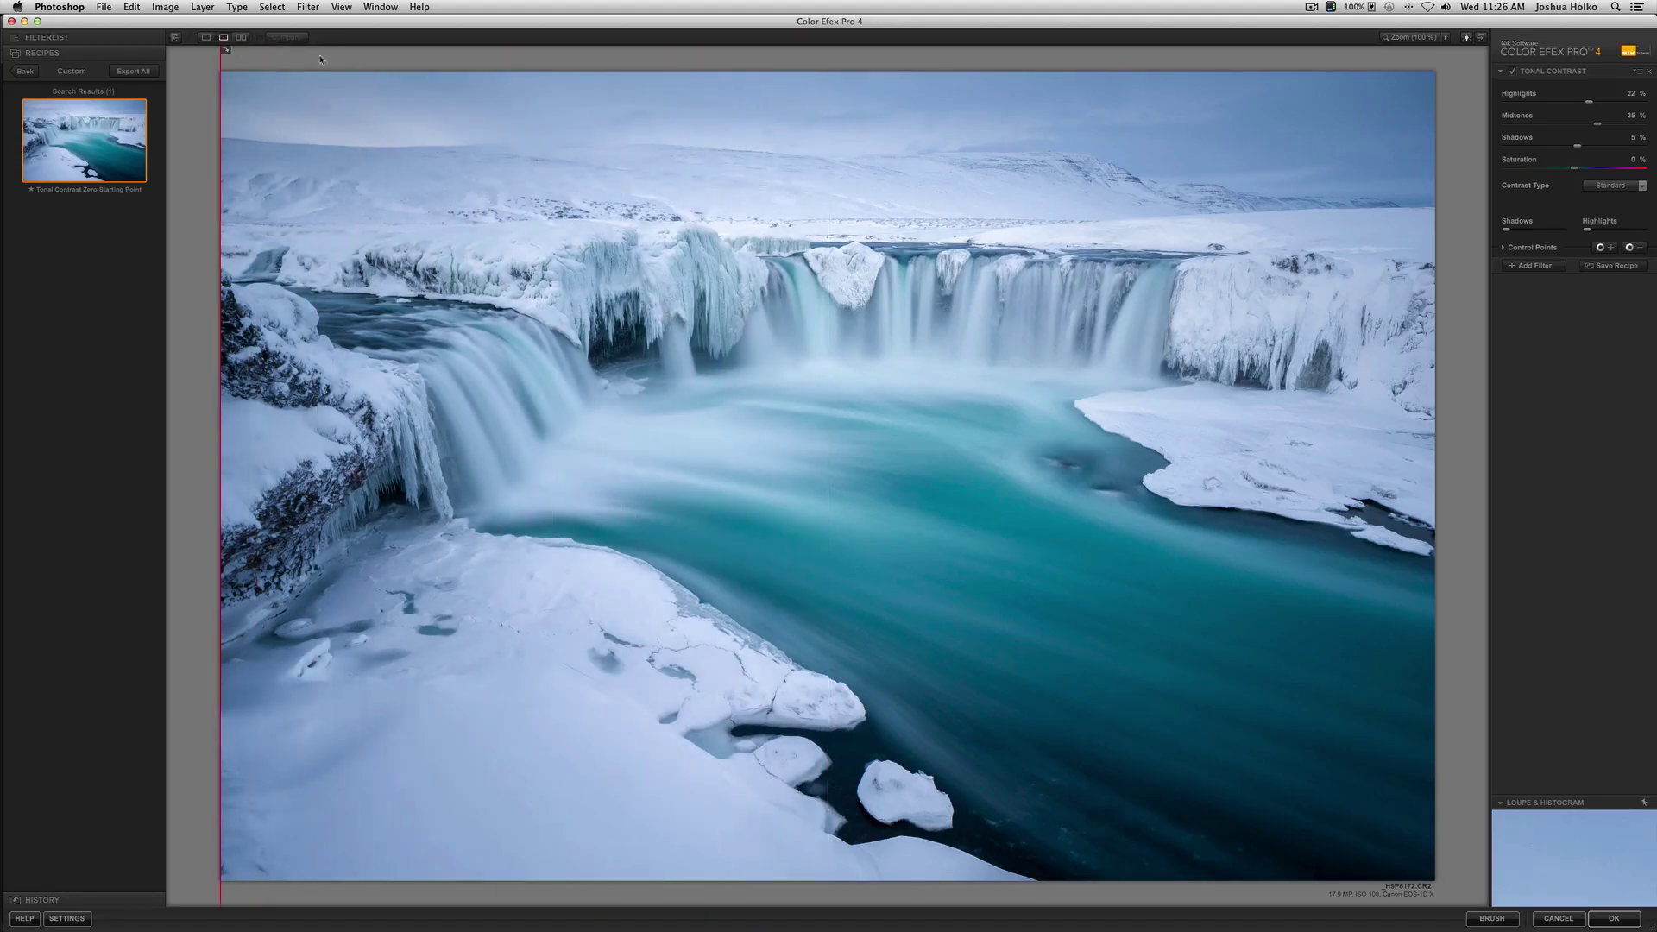
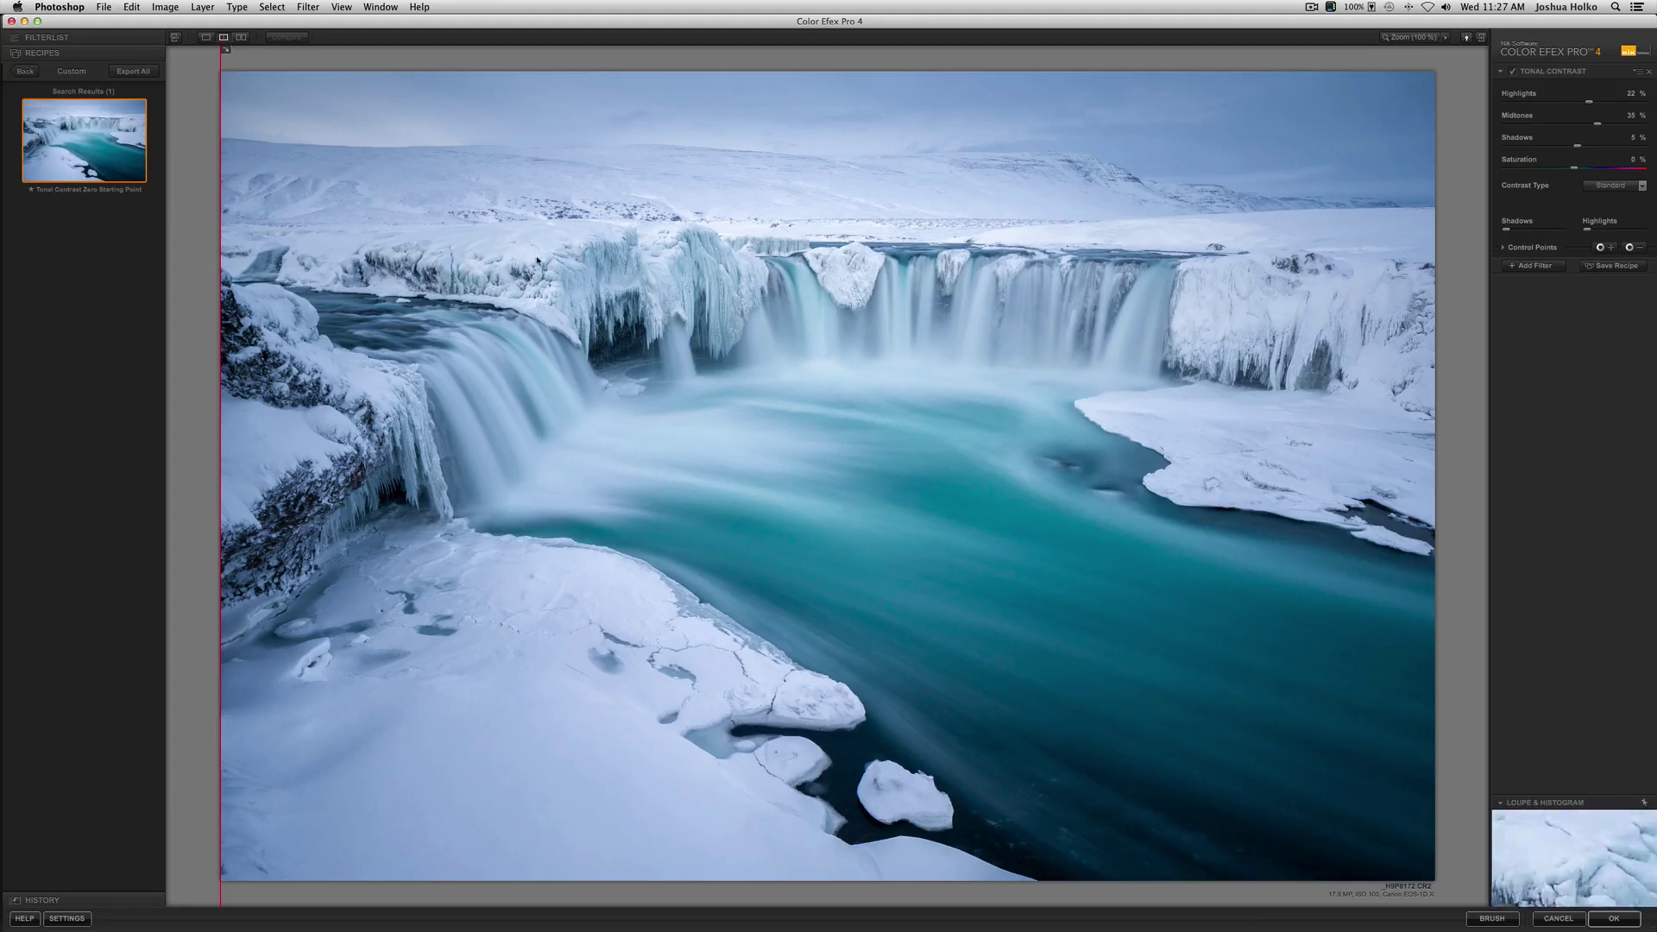
{"action": "left_click_drag", "start_coordinate": [219, 65], "coordinate": [776, 90]}
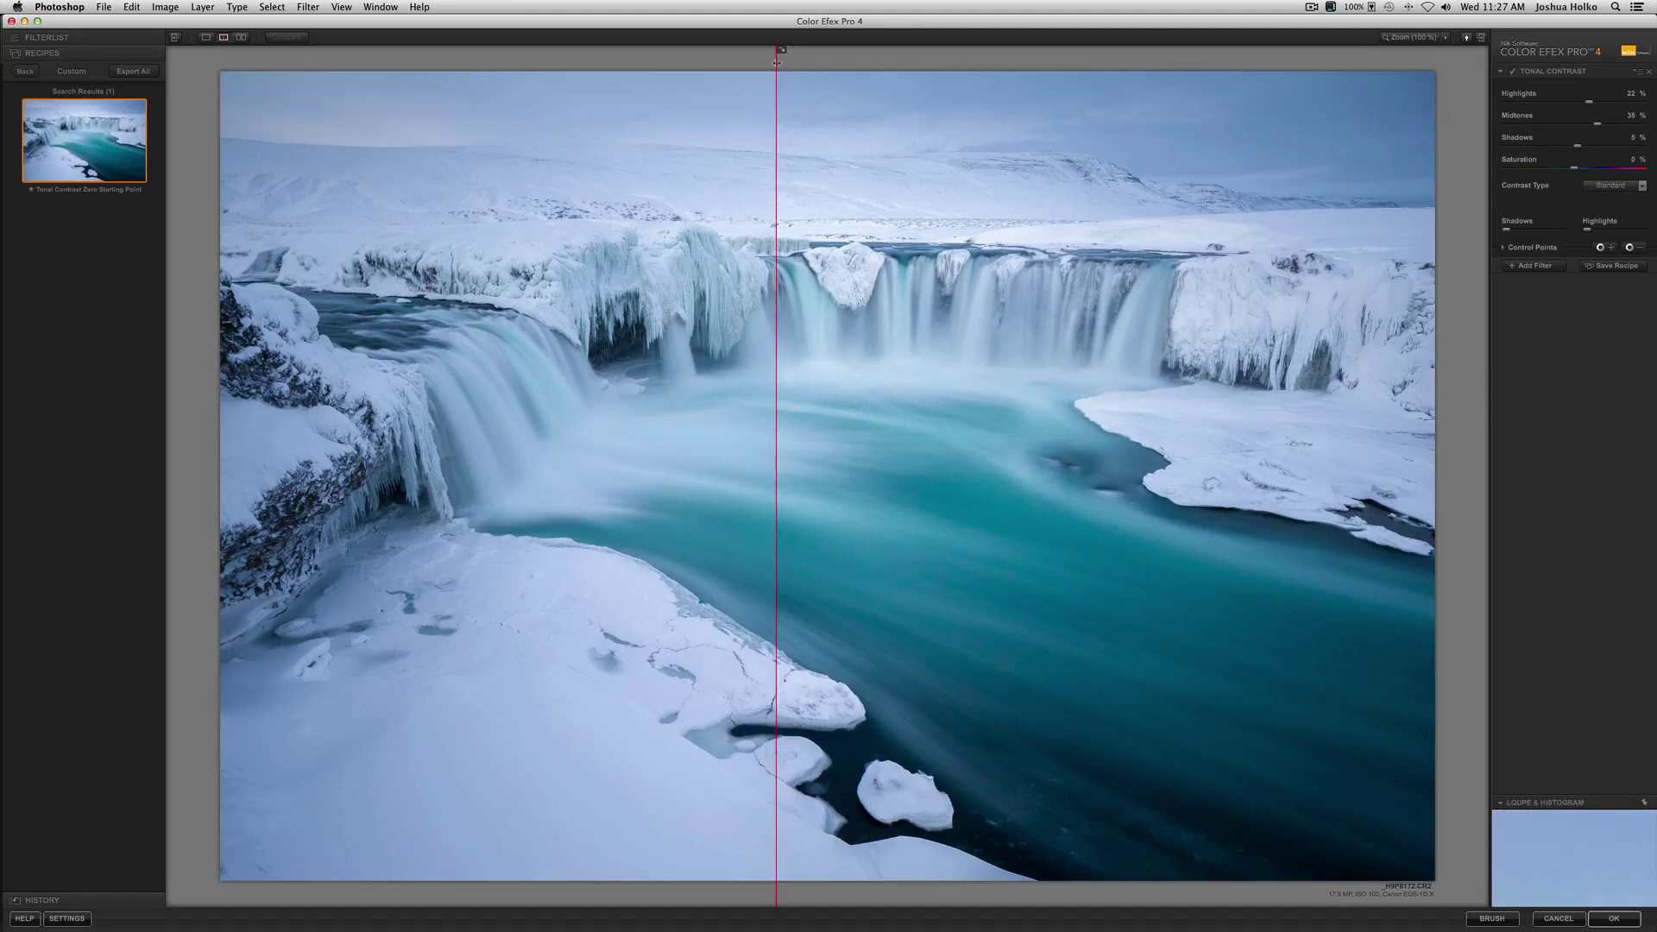
{"action": "left_click_drag", "start_coordinate": [776, 87], "coordinate": [230, 70]}
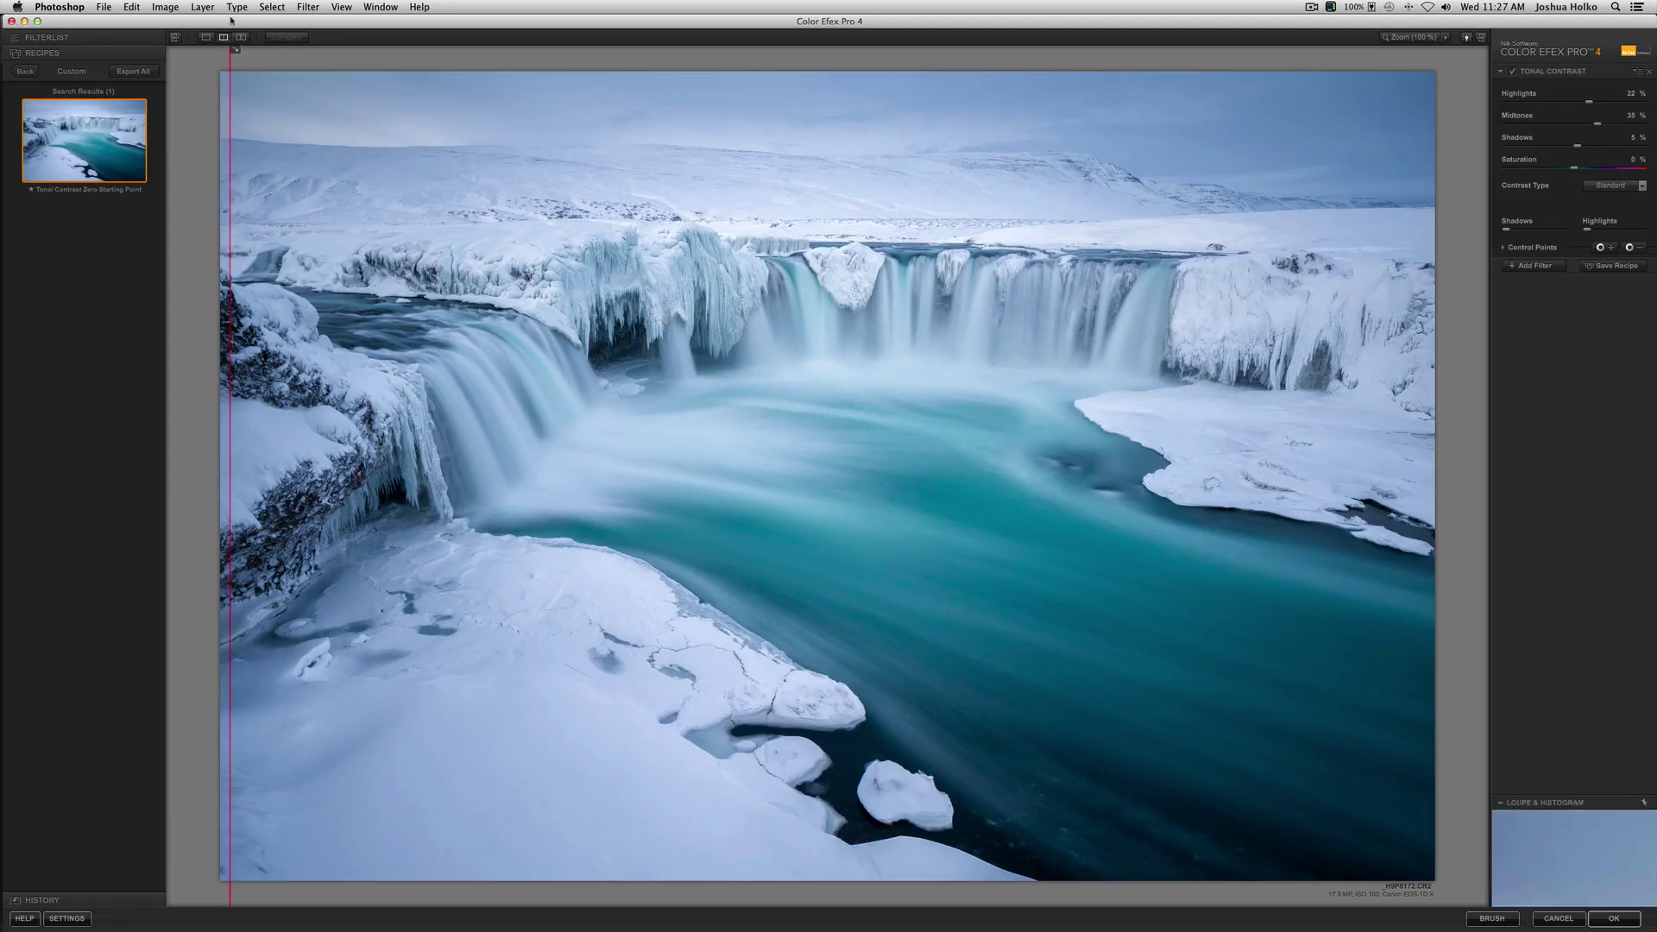
{"action": "left_click_drag", "start_coordinate": [229, 65], "coordinate": [216, 69]}
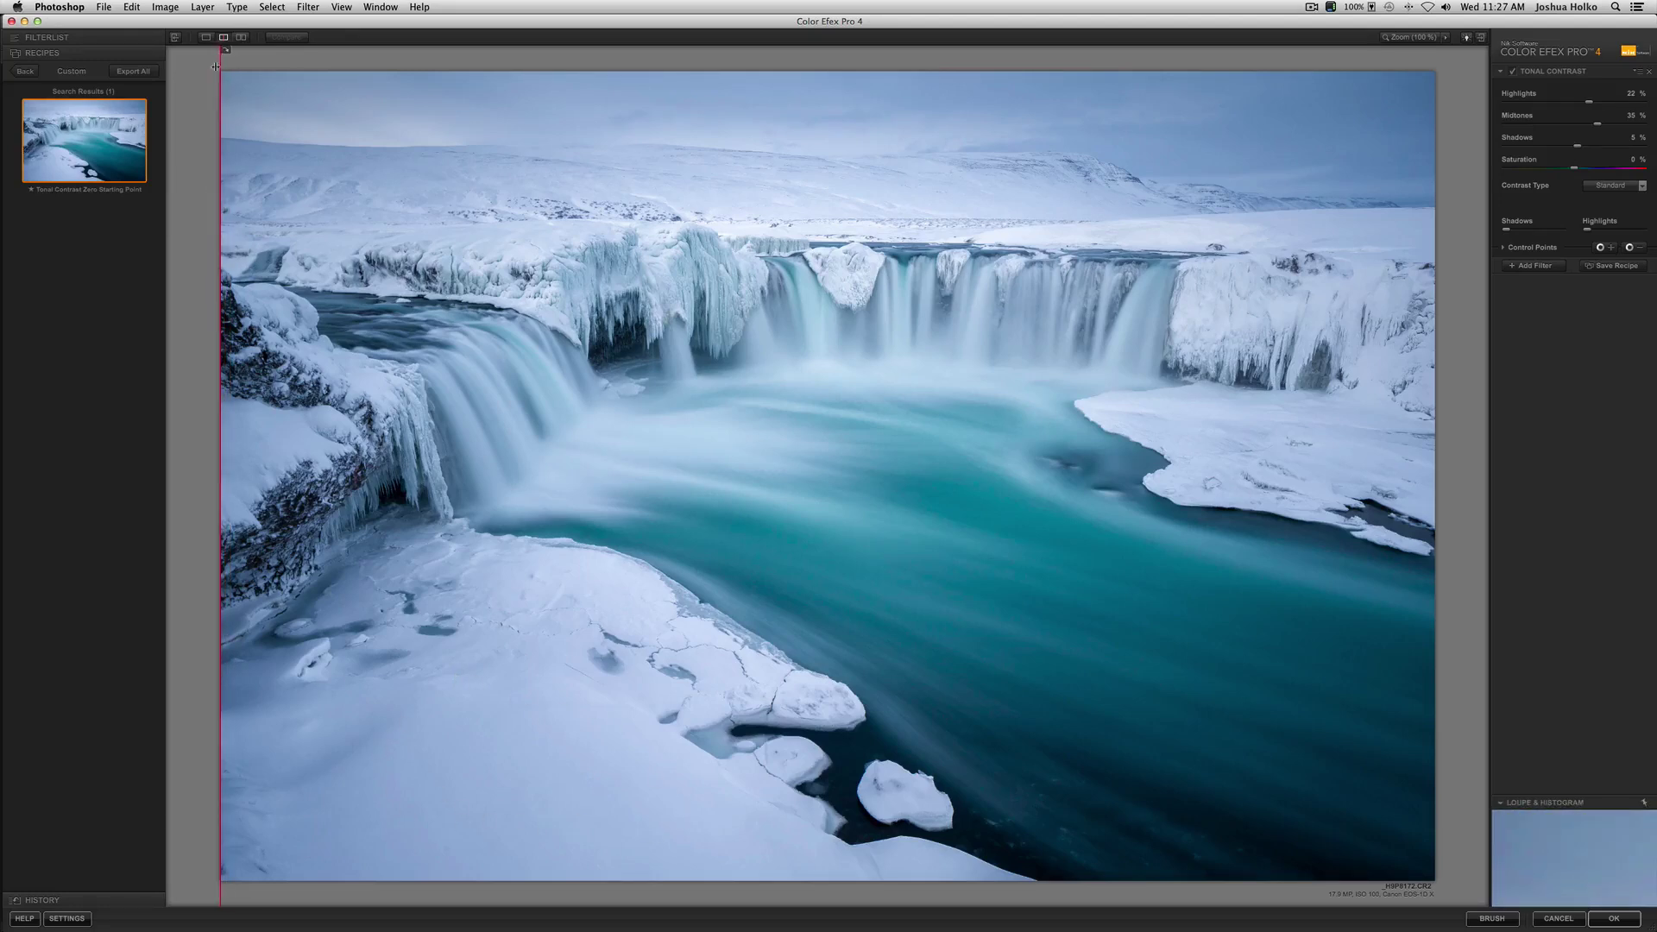
Add a second filter to the stack, Detail Extractor with its 01 - Default preset
{"action": "left_click", "coordinate": [1523, 267]}
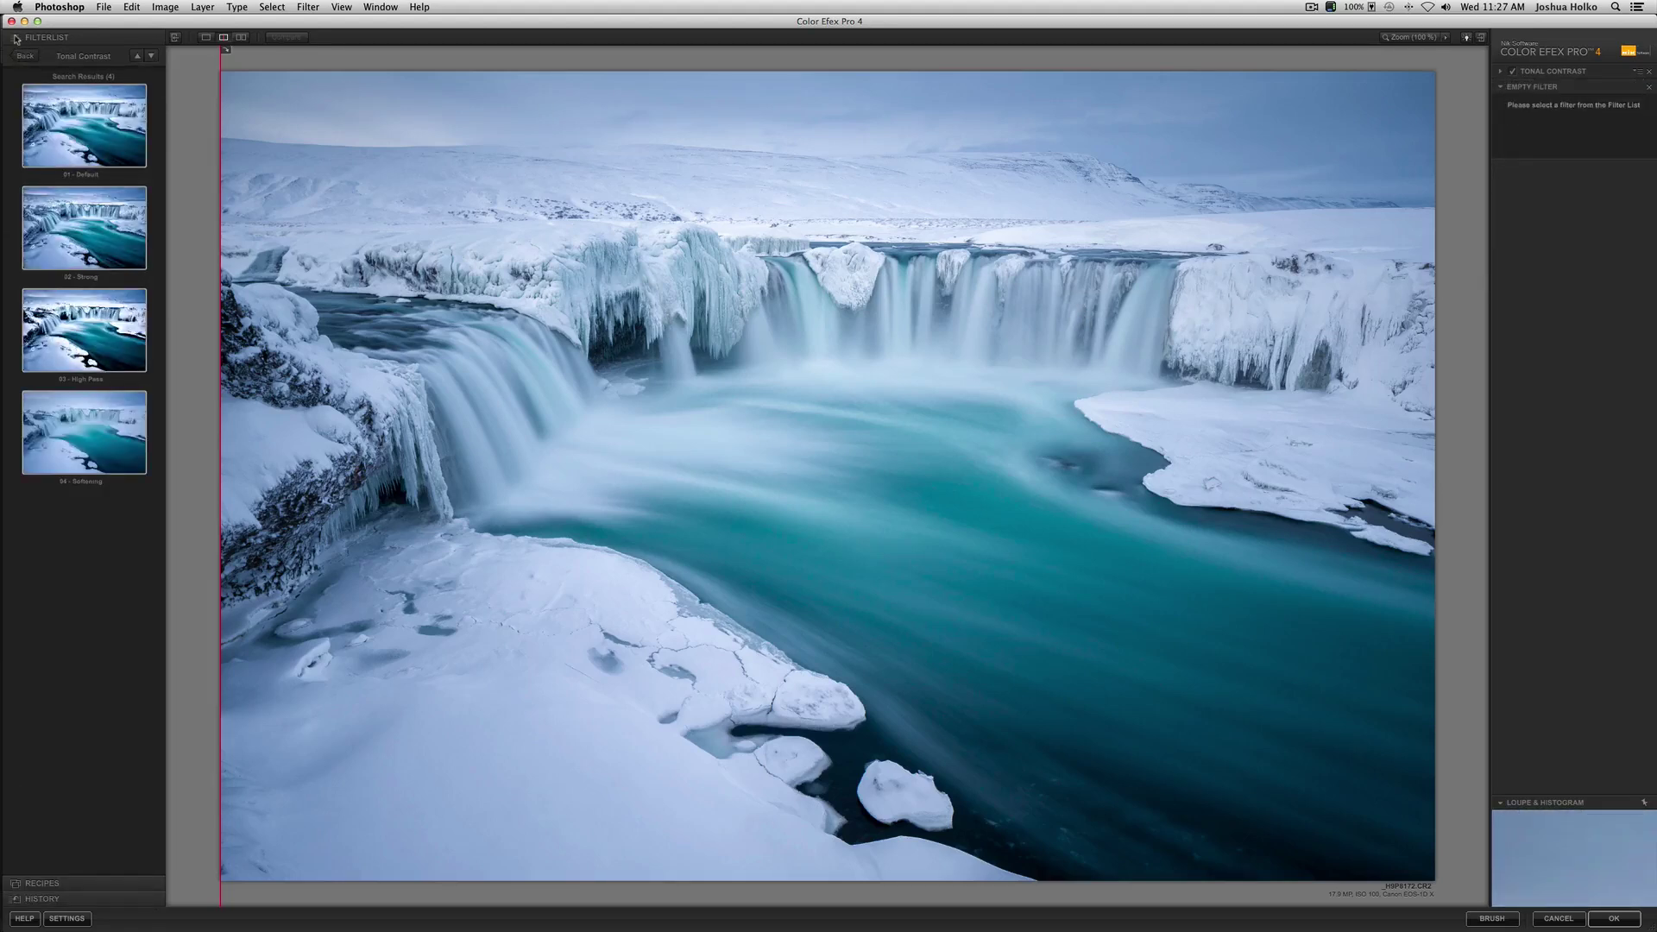
{"action": "left_click", "coordinate": [20, 57]}
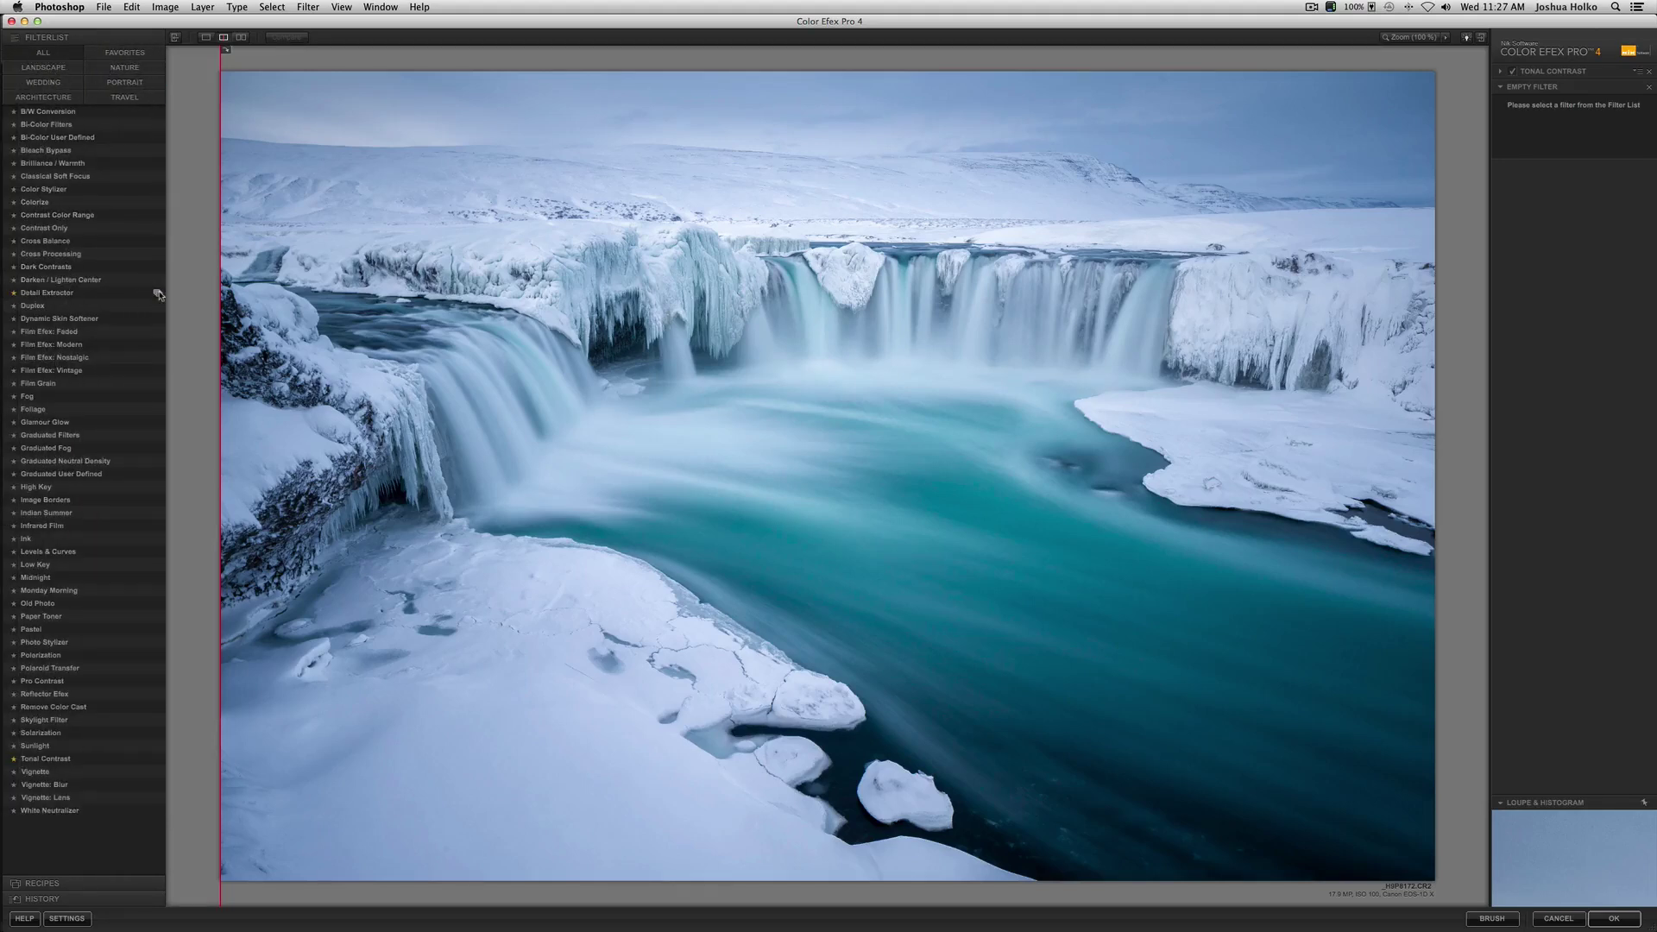
{"action": "left_click", "coordinate": [158, 295]}
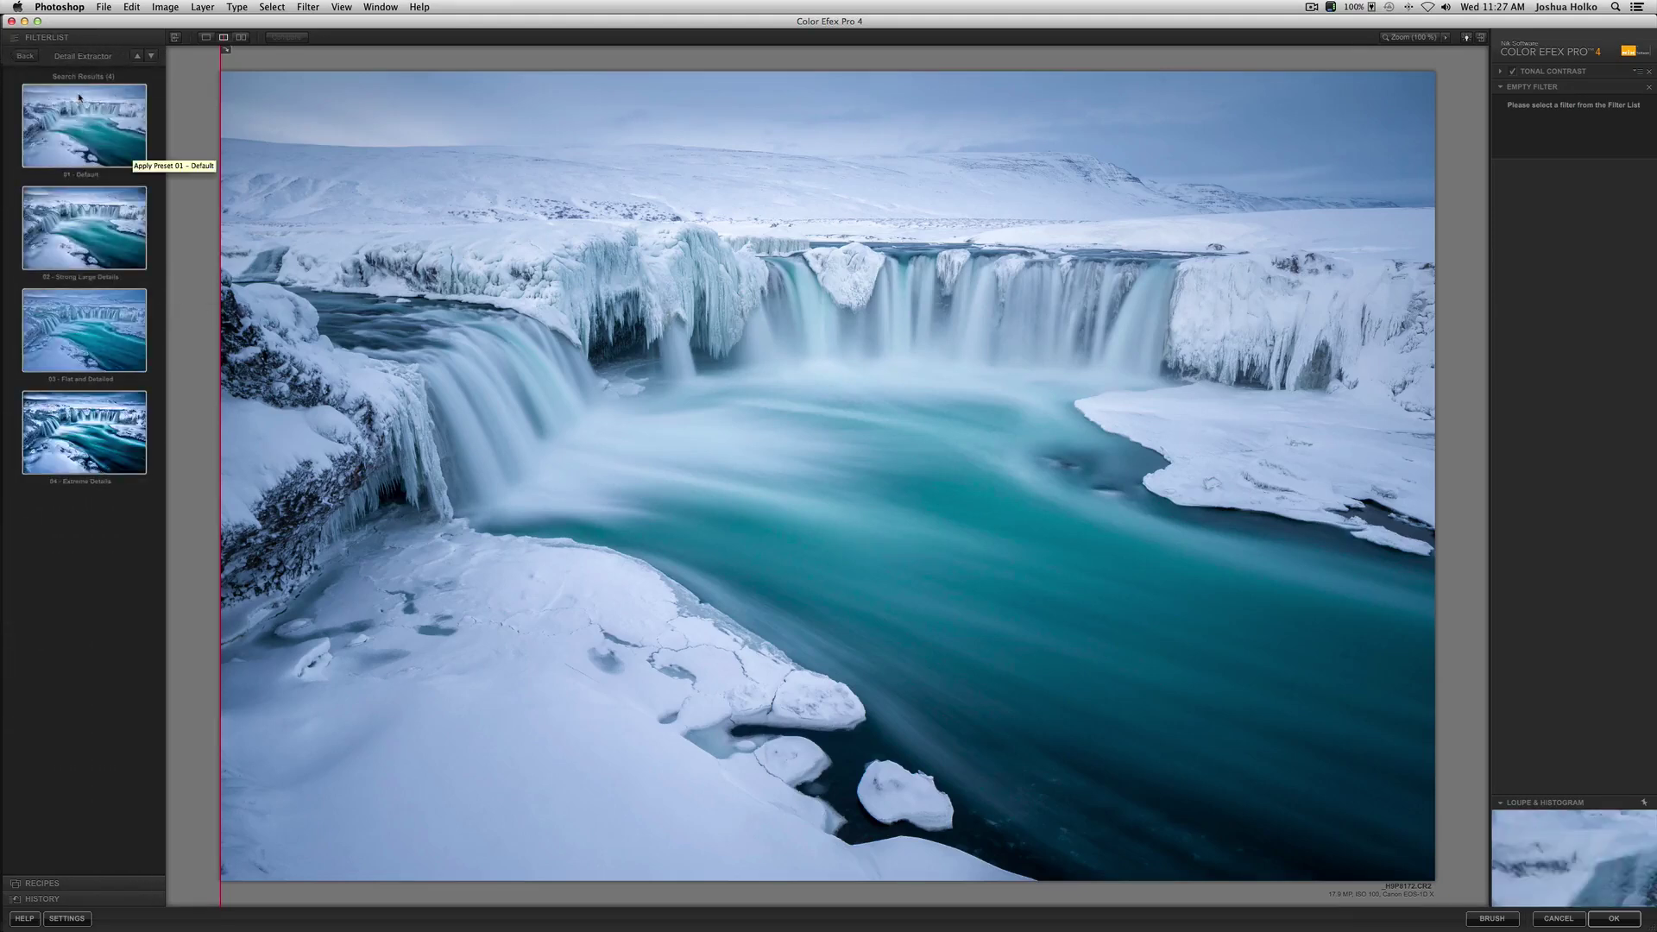
{"action": "left_click", "coordinate": [83, 119]}
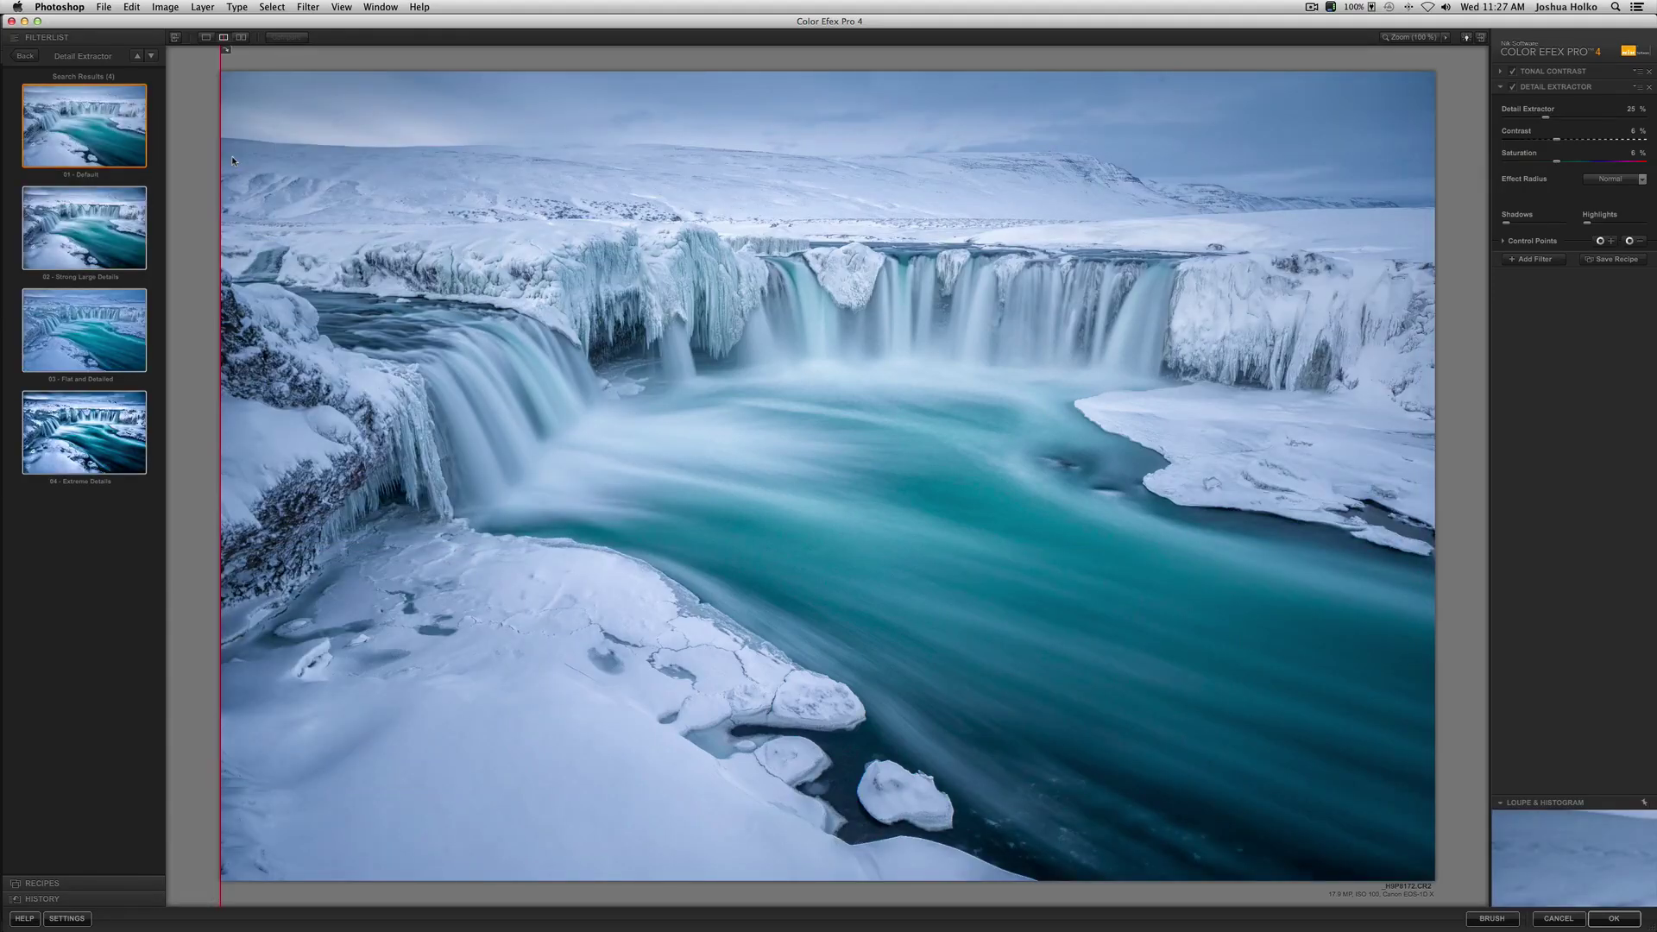
Set the Detail Extractor's Saturation, Contrast and Detail Extractor amounts all to 0%
{"action": "left_click", "coordinate": [1632, 152]}
{"action": "key", "text": "Return"}
{"action": "left_click", "coordinate": [1632, 131]}
{"action": "type", "text": "0"}
{"action": "key", "text": "shift+Tab"}
{"action": "type", "text": "0"}
{"action": "key", "text": "Return"}
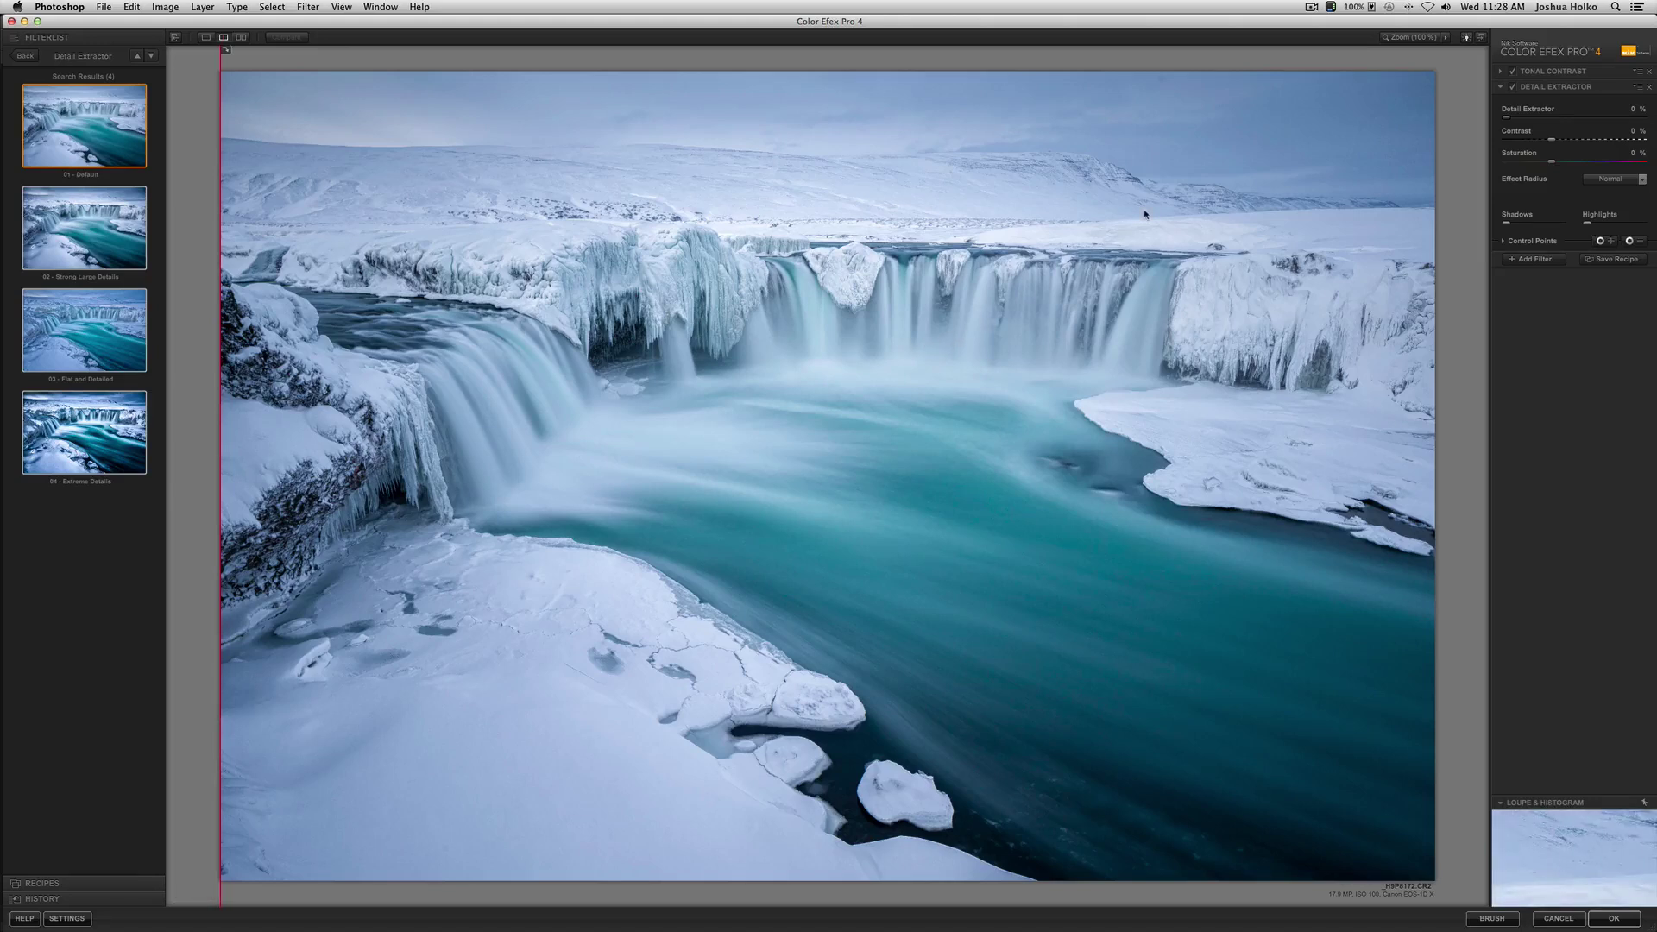
Place a negative control point on the smooth foreground snow to exclude it from the Detail Extractor effect
{"action": "left_click", "coordinate": [1504, 240]}
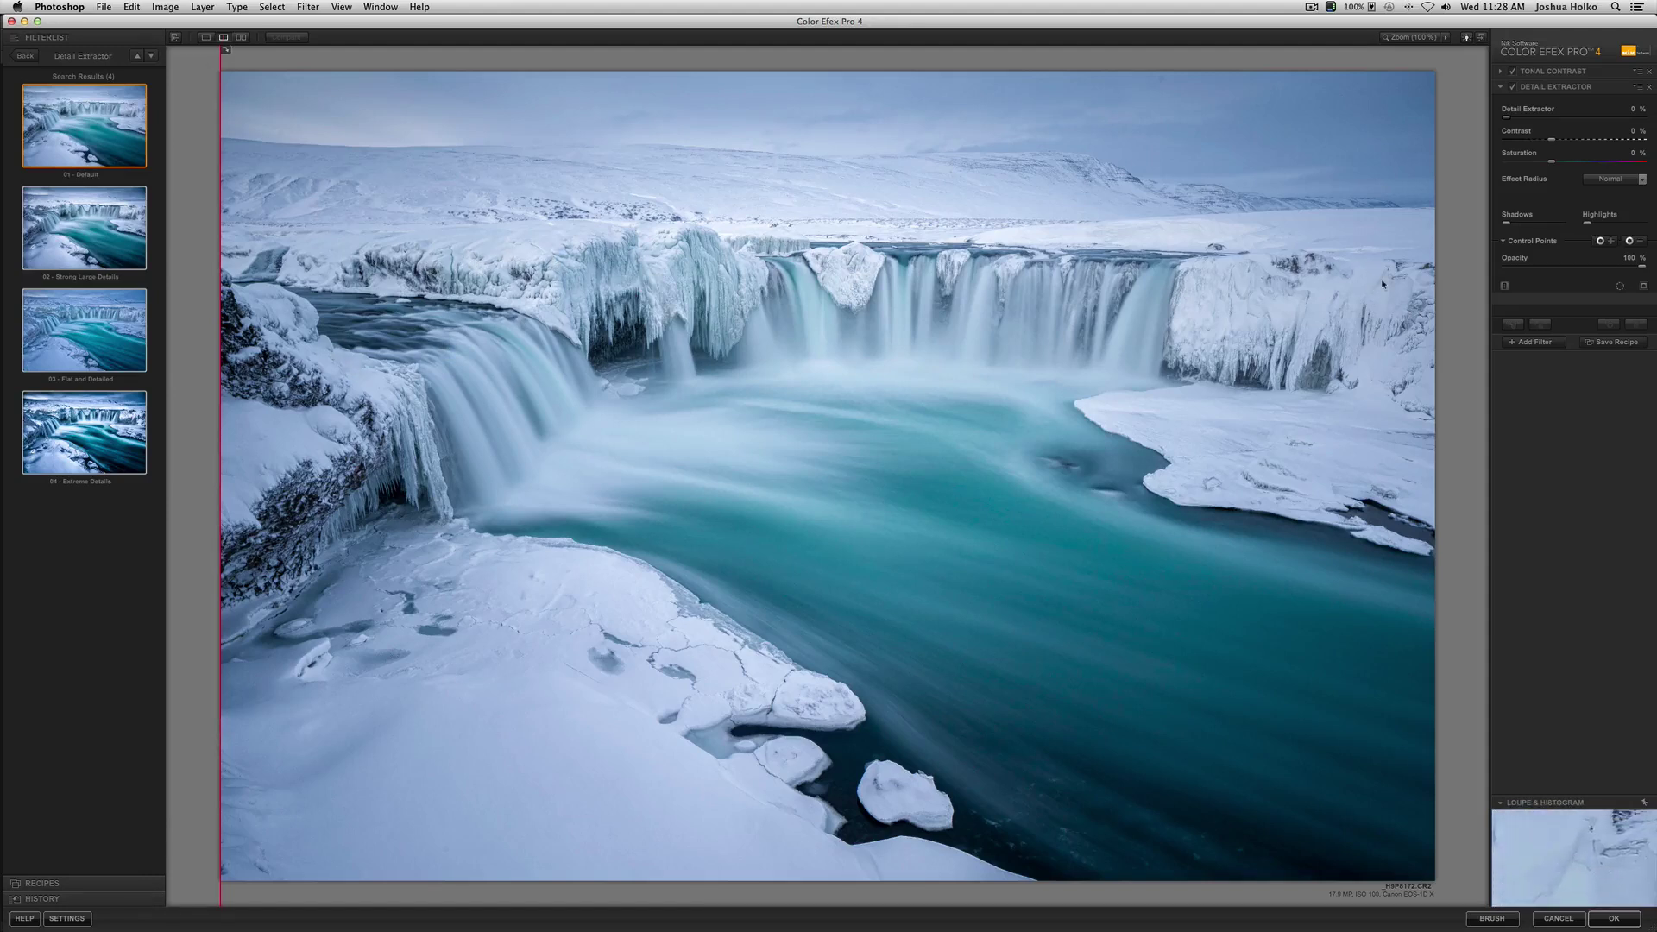
{"action": "left_click", "coordinate": [1601, 241]}
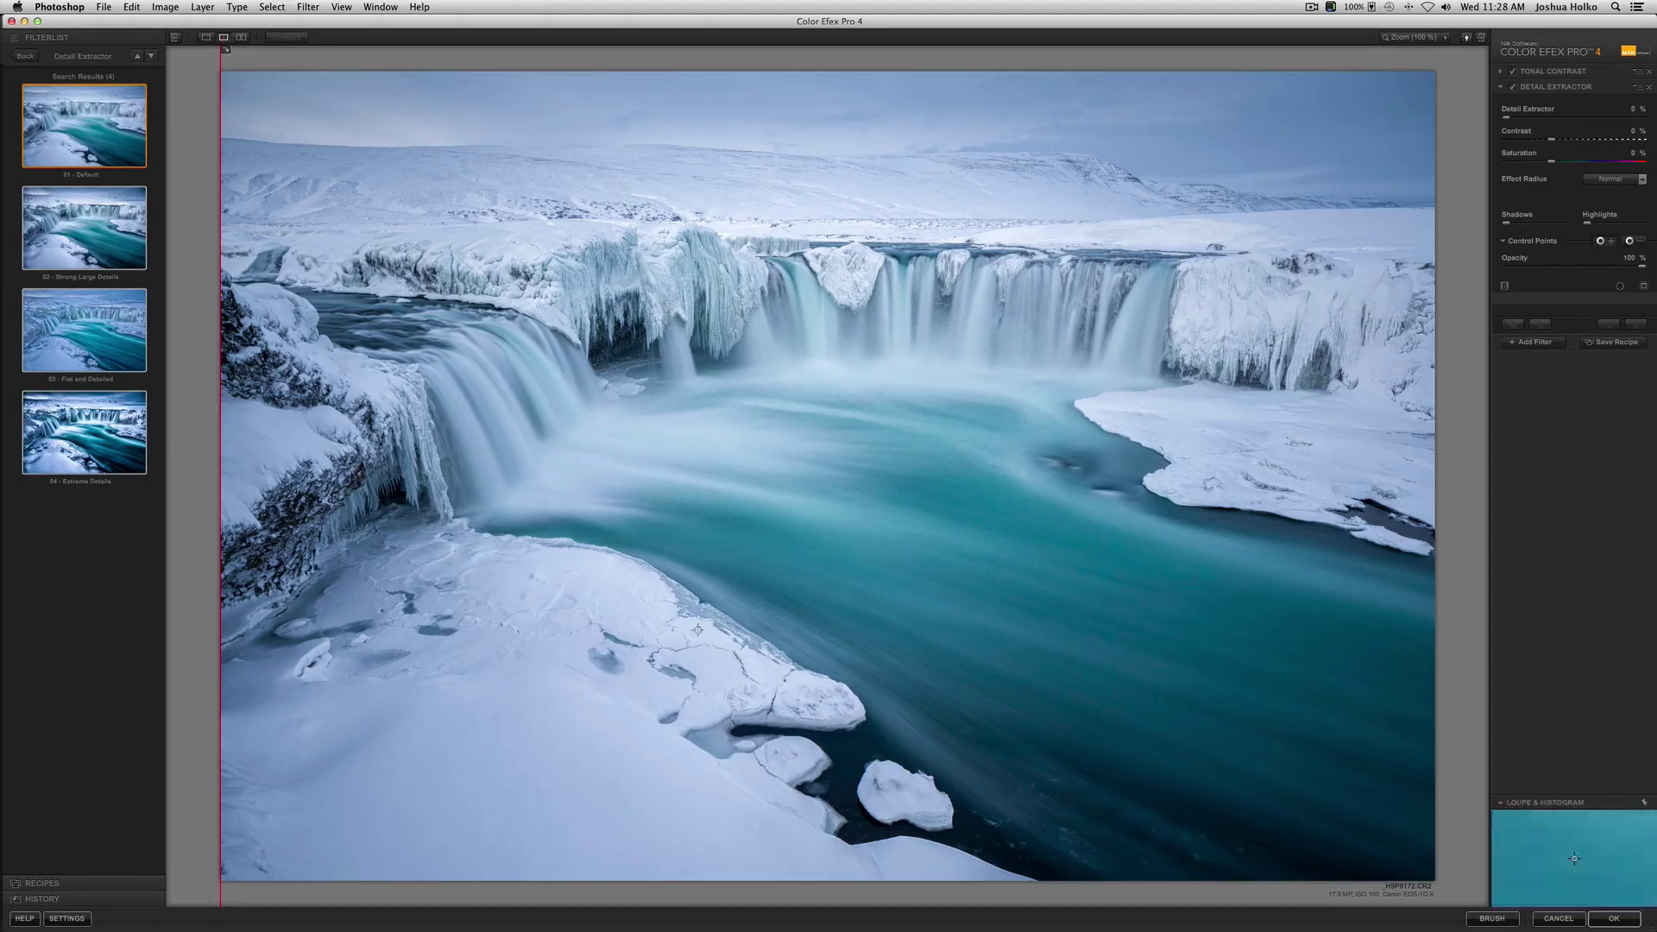
{"action": "left_click", "coordinate": [530, 765]}
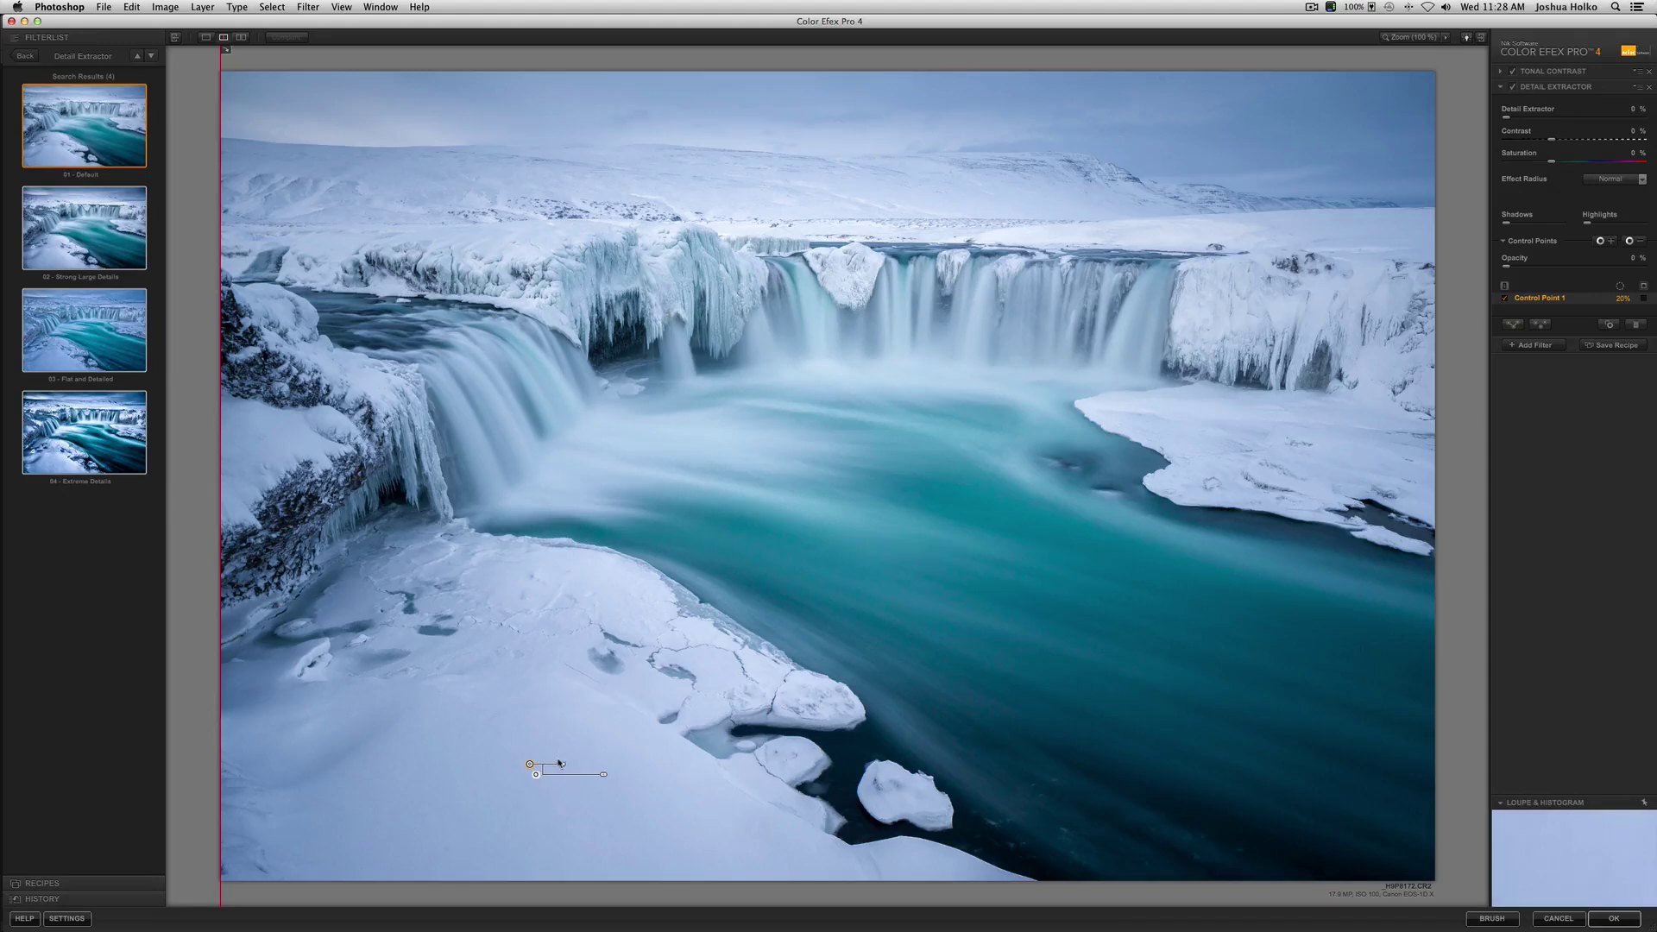
Shrink the control point's size to 11% while viewing its mask, and return to the normal photo view
{"action": "left_click", "coordinate": [1643, 299]}
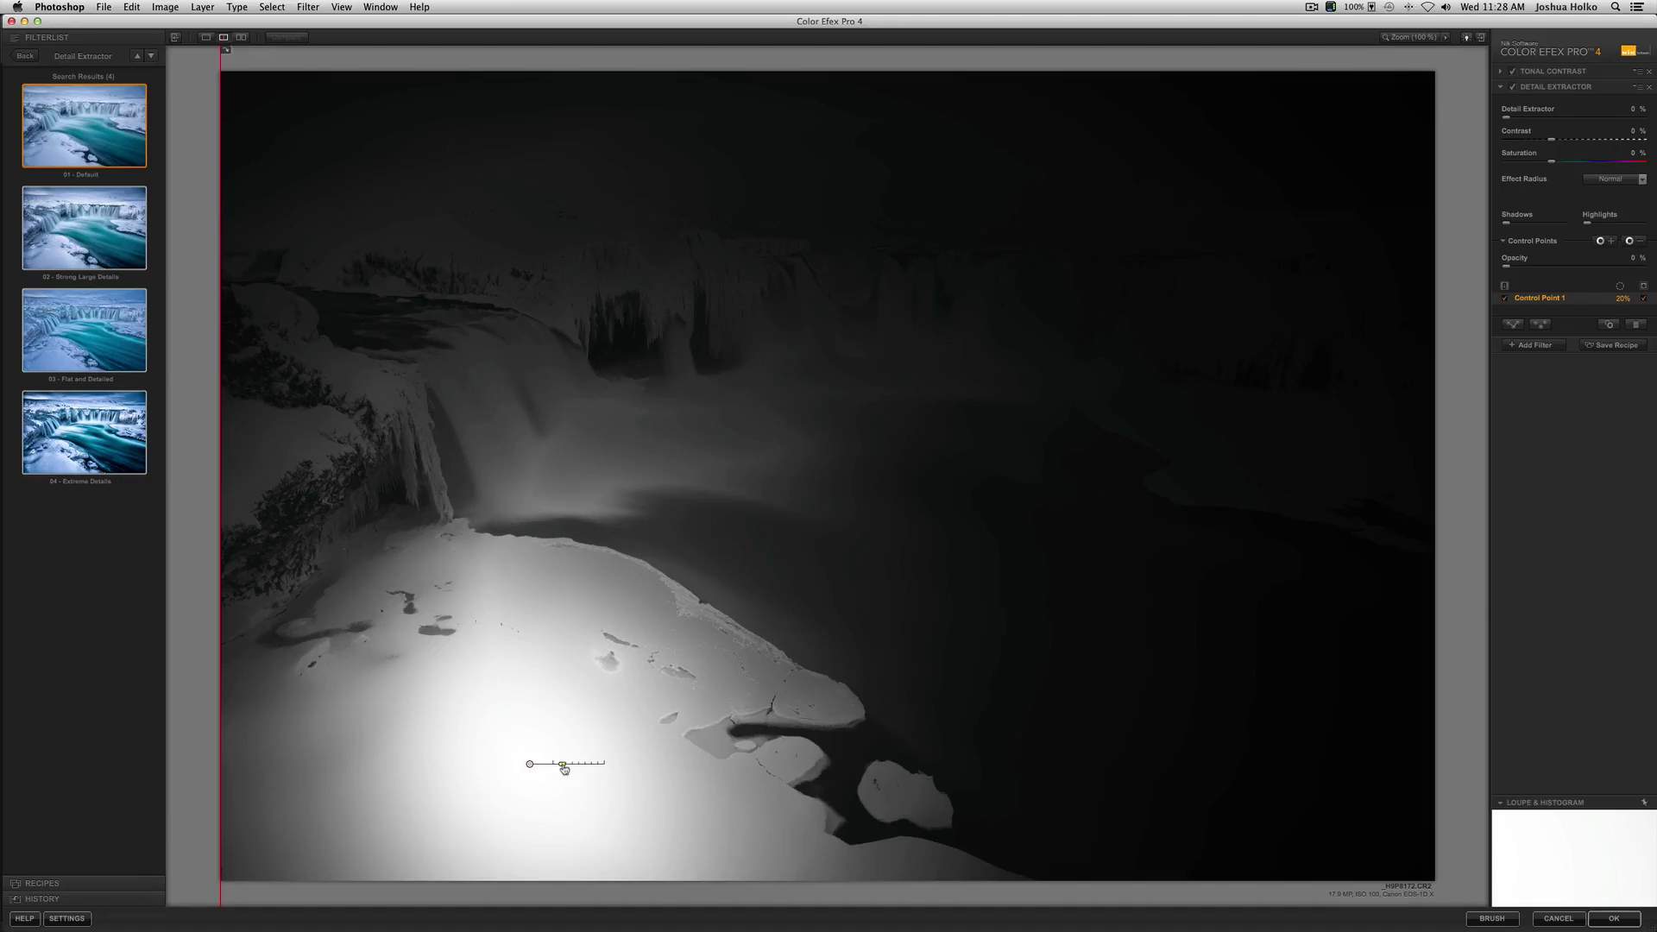
{"action": "left_click_drag", "start_coordinate": [563, 767], "coordinate": [561, 767]}
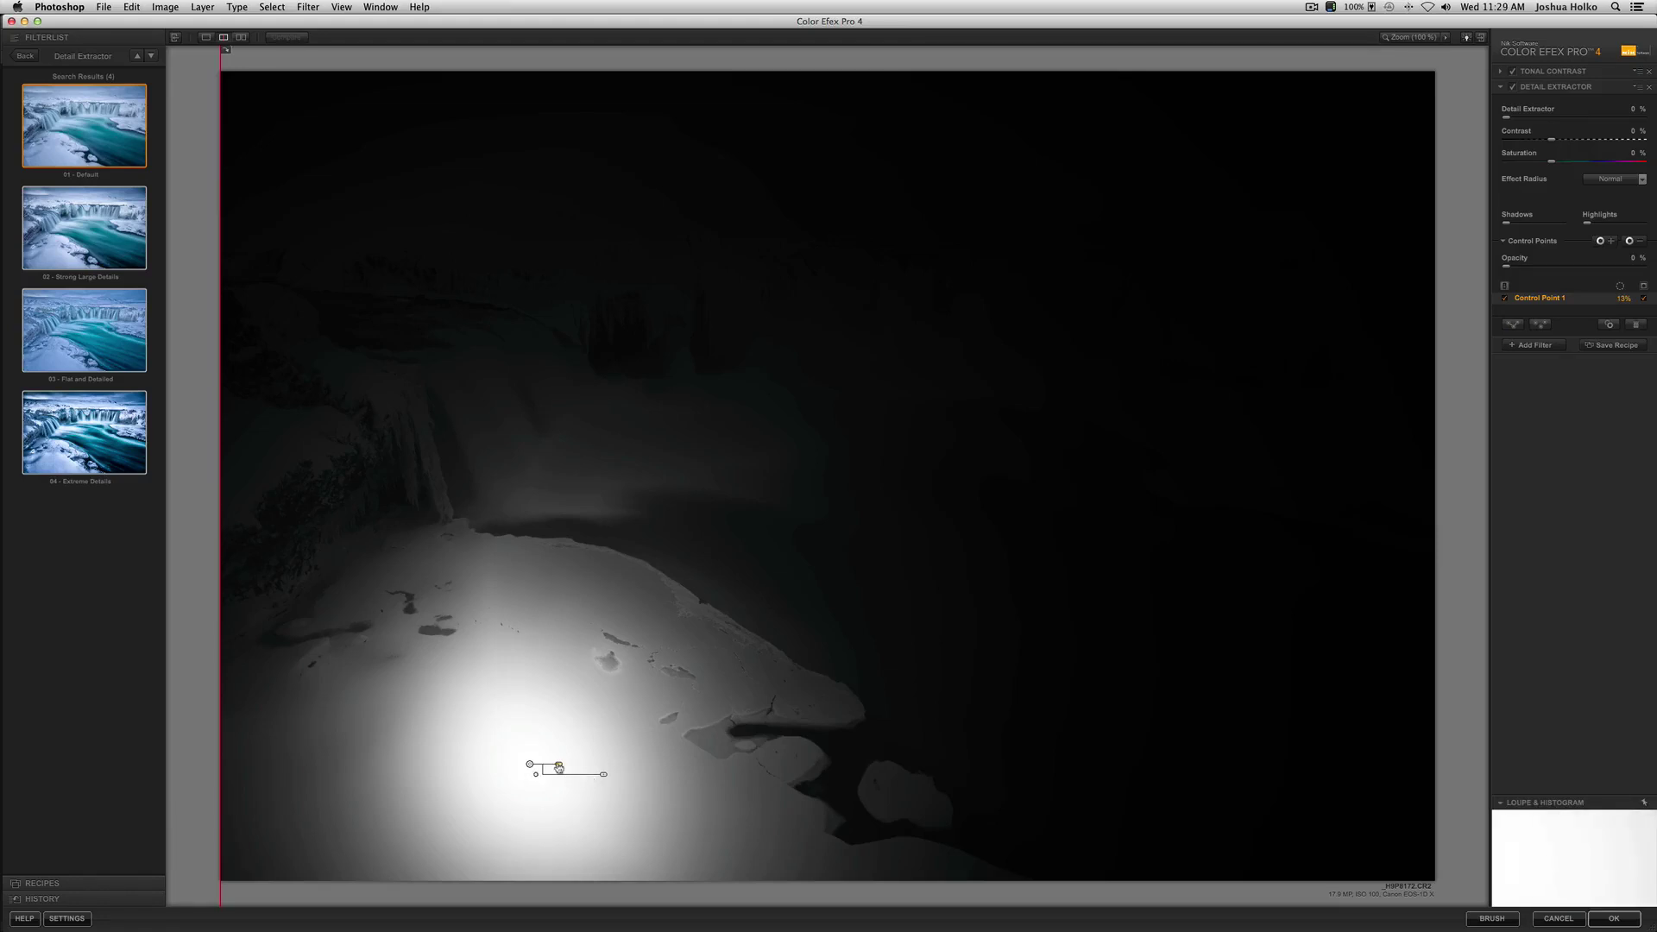
{"action": "left_click_drag", "start_coordinate": [559, 766], "coordinate": [559, 767]}
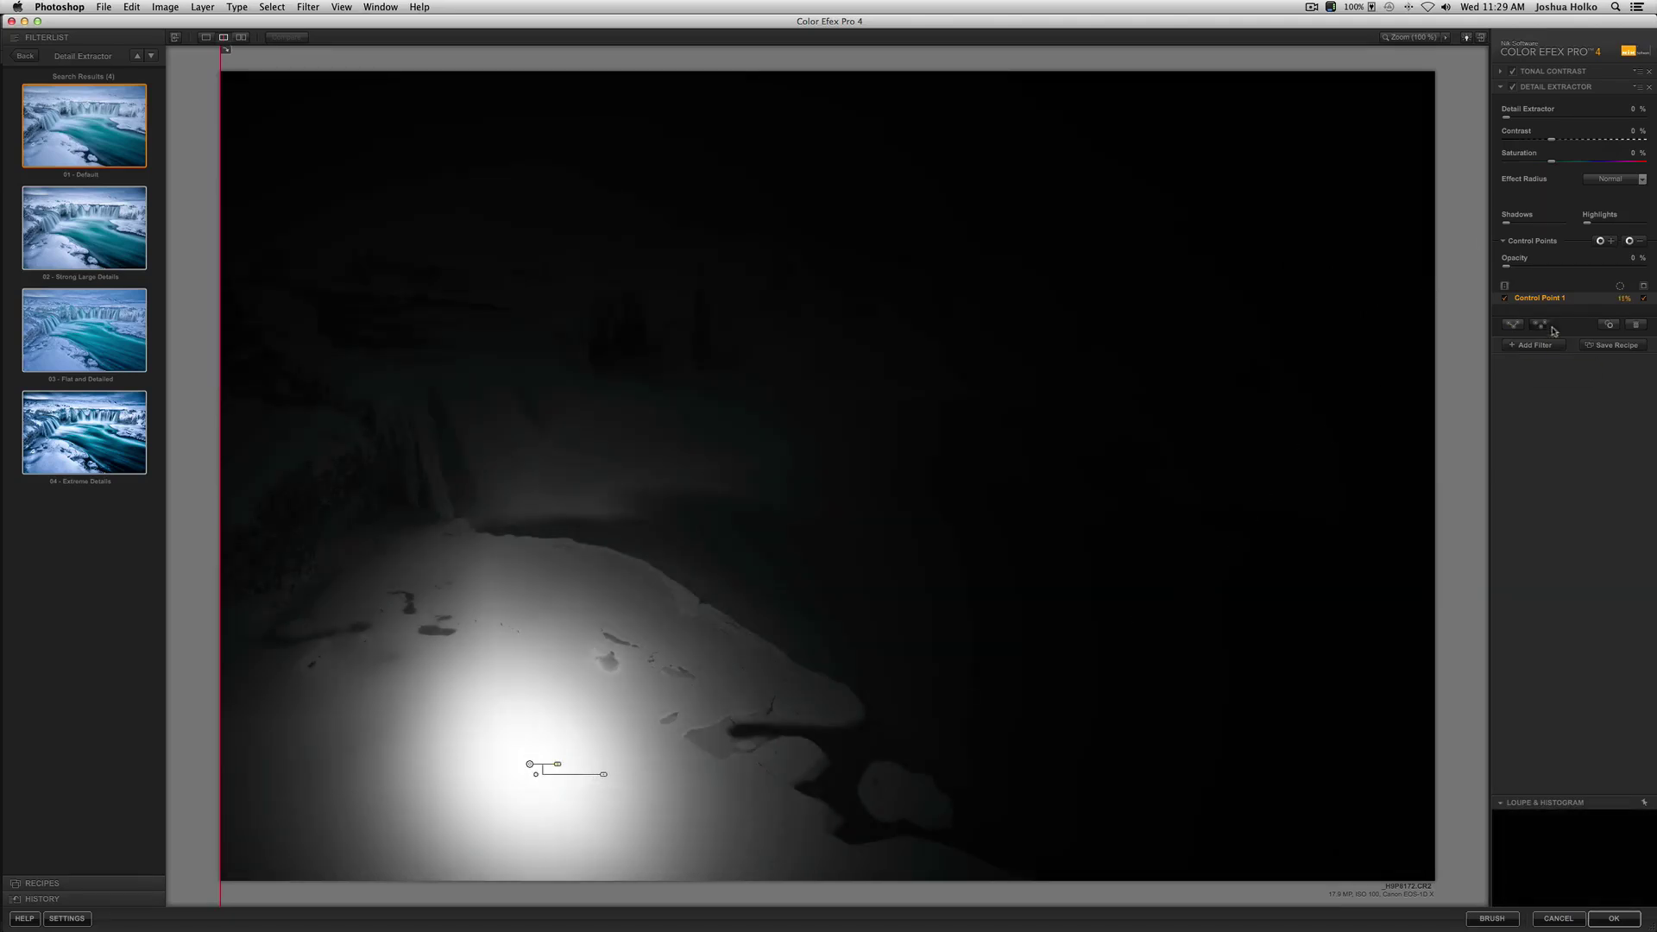
{"action": "left_click", "coordinate": [1642, 300]}
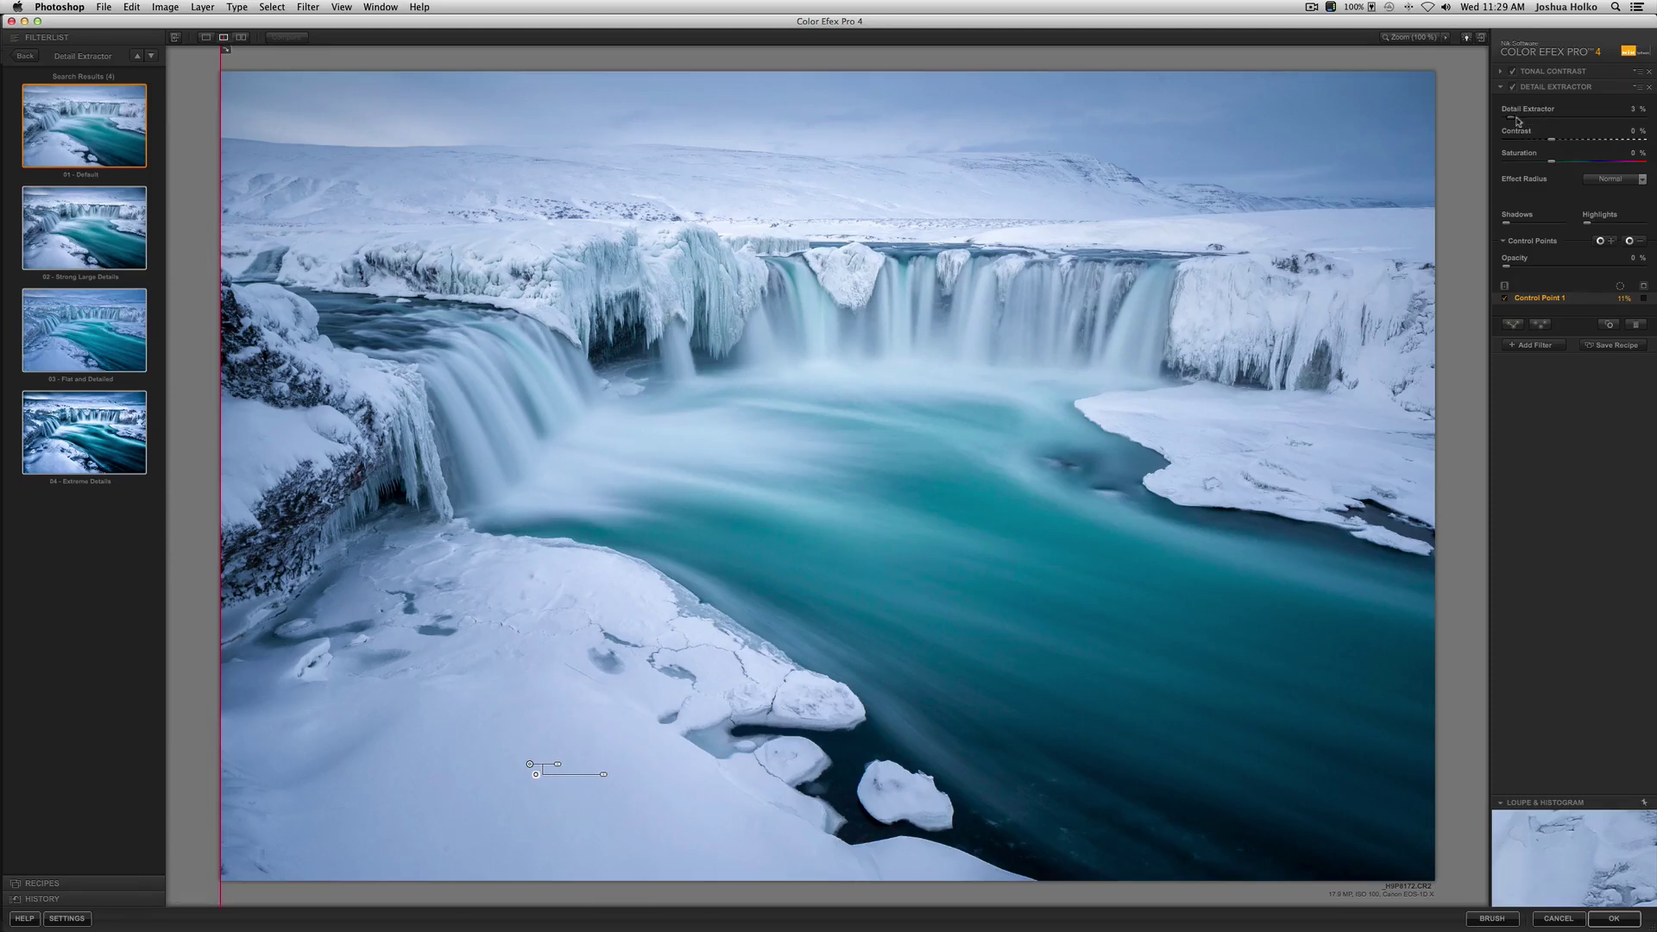
Set the Detail Extractor amount to 20% and compare it with the original using the split preview
{"action": "left_click_drag", "start_coordinate": [1512, 118], "coordinate": [1532, 123]}
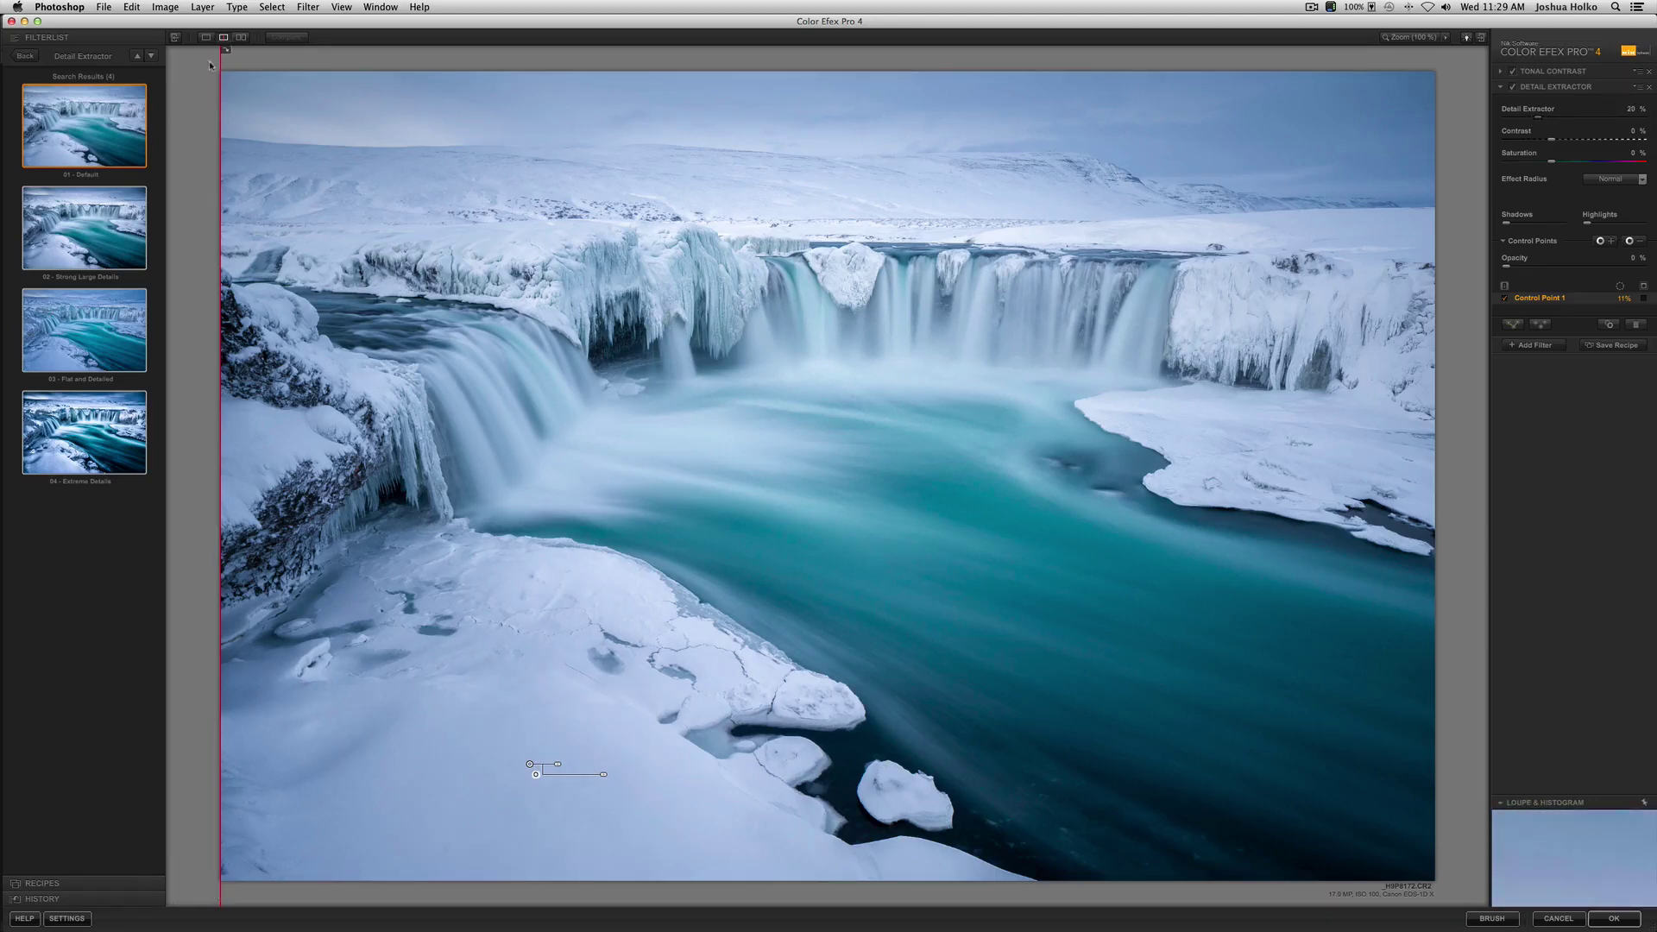
{"action": "left_click_drag", "start_coordinate": [221, 53], "coordinate": [478, 85]}
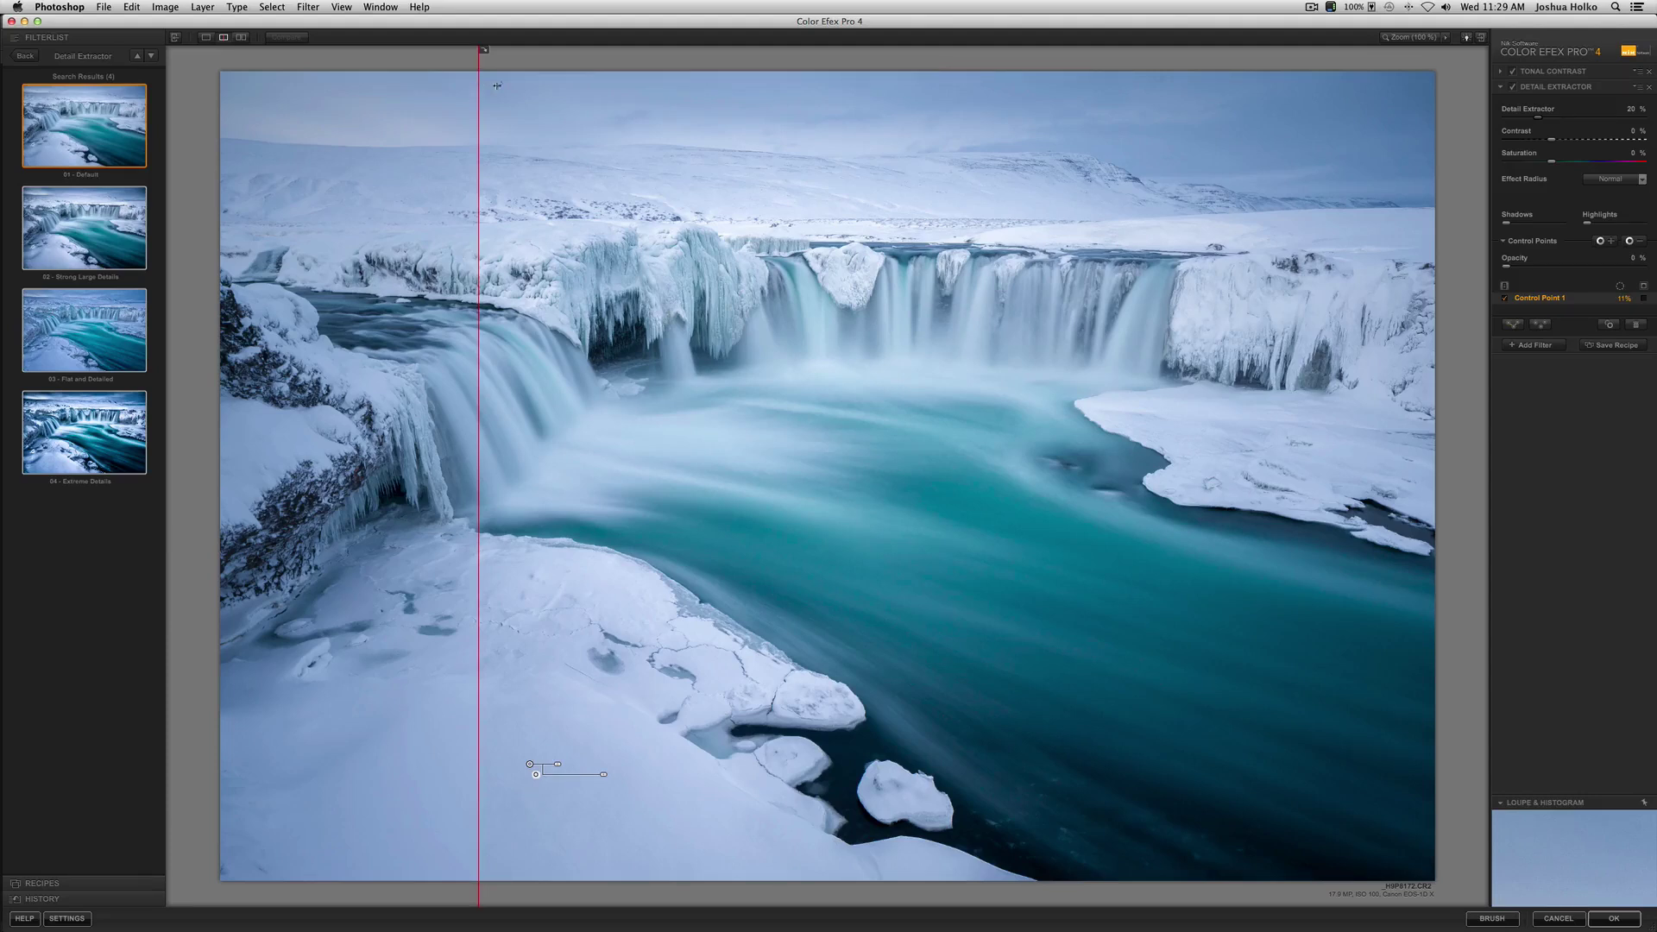
{"action": "left_click_drag", "start_coordinate": [498, 85], "coordinate": [289, 103]}
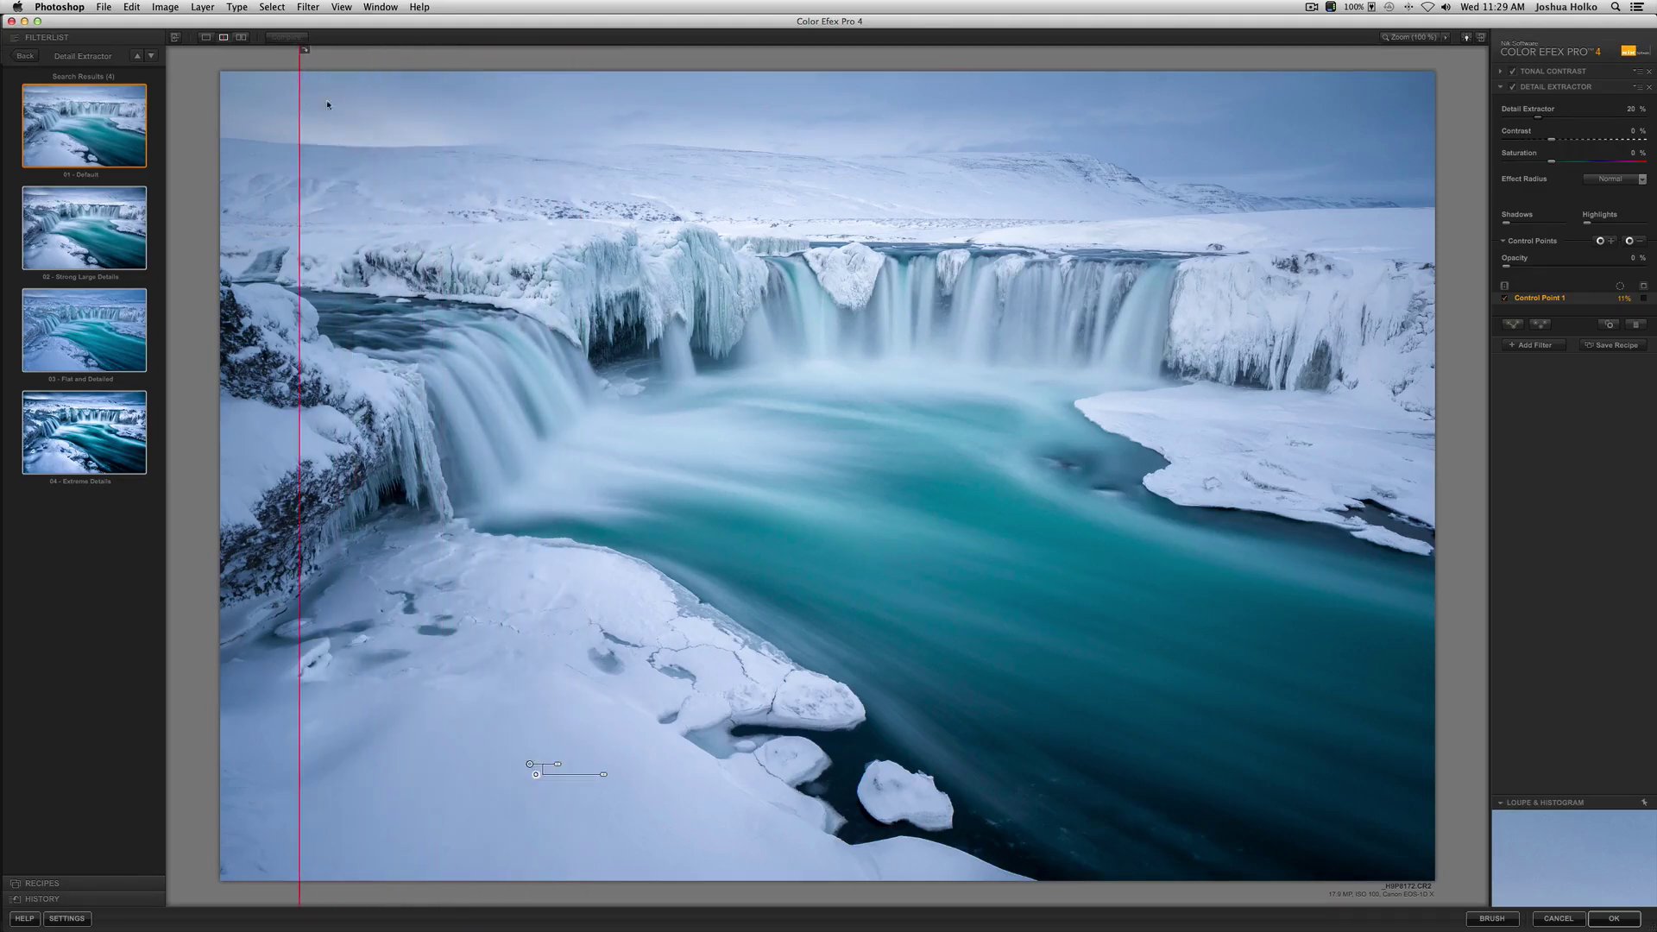
Set the Detail Extractor's Contrast to 10% and compare both versions across the waterfall with the split preview
{"action": "left_click", "coordinate": [1641, 133]}
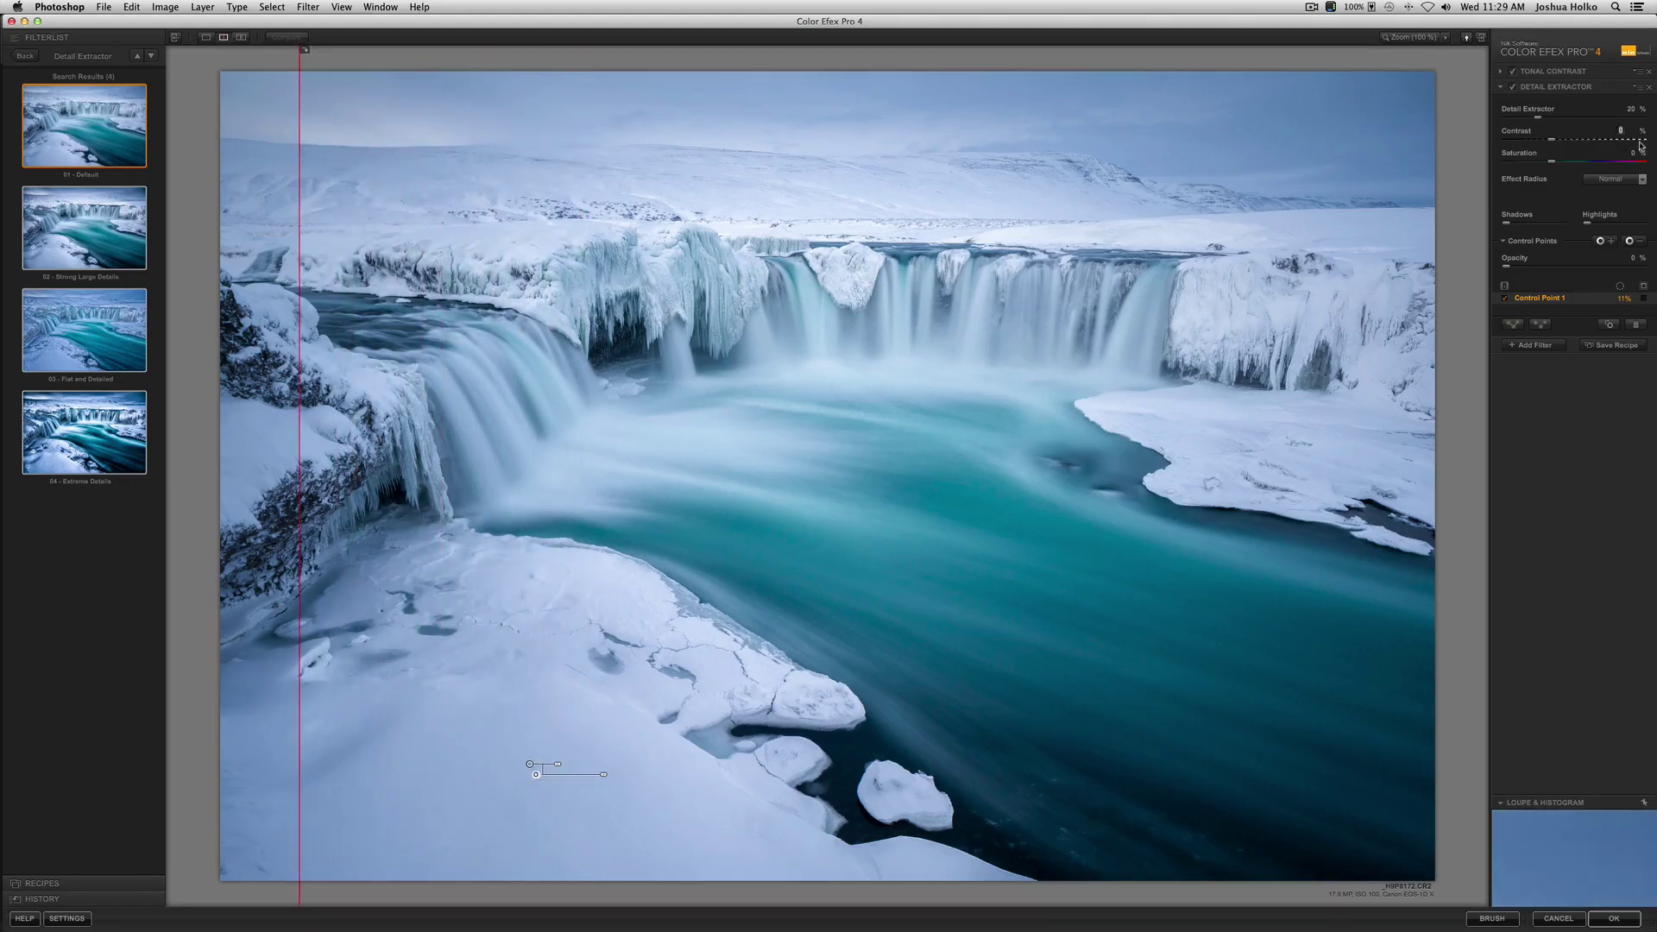
{"action": "key", "text": "Return"}
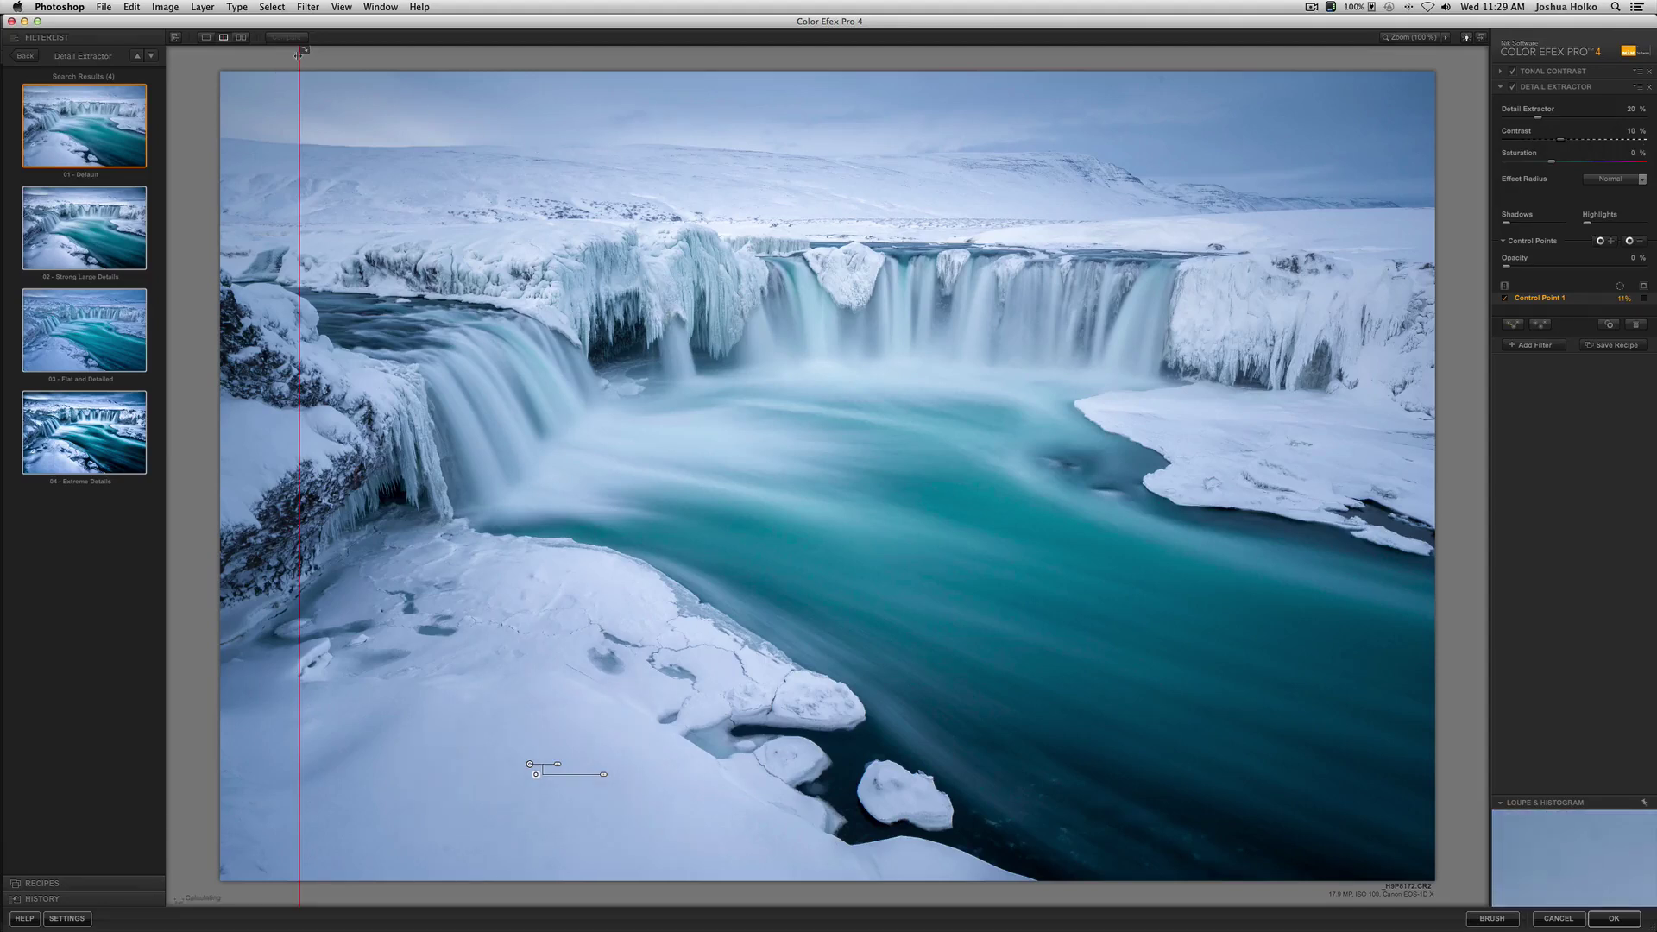
{"action": "left_click_drag", "start_coordinate": [298, 55], "coordinate": [711, 86]}
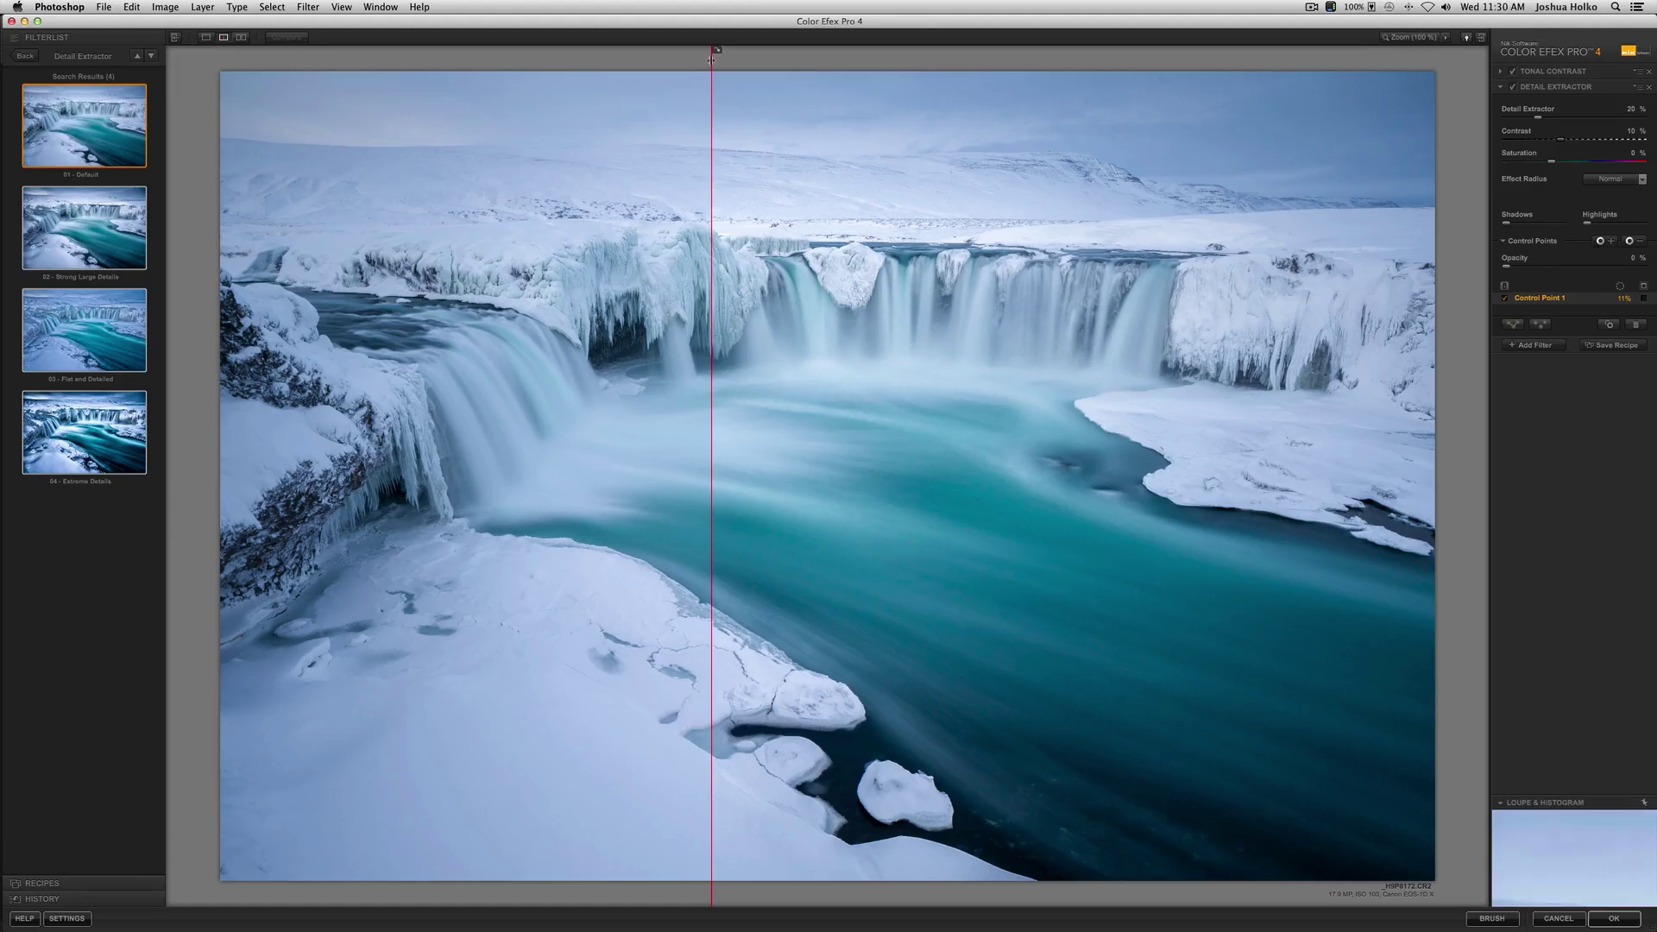
{"action": "left_click_drag", "start_coordinate": [711, 60], "coordinate": [620, 59]}
{"action": "left_click_drag", "start_coordinate": [490, 59], "coordinate": [221, 59]}
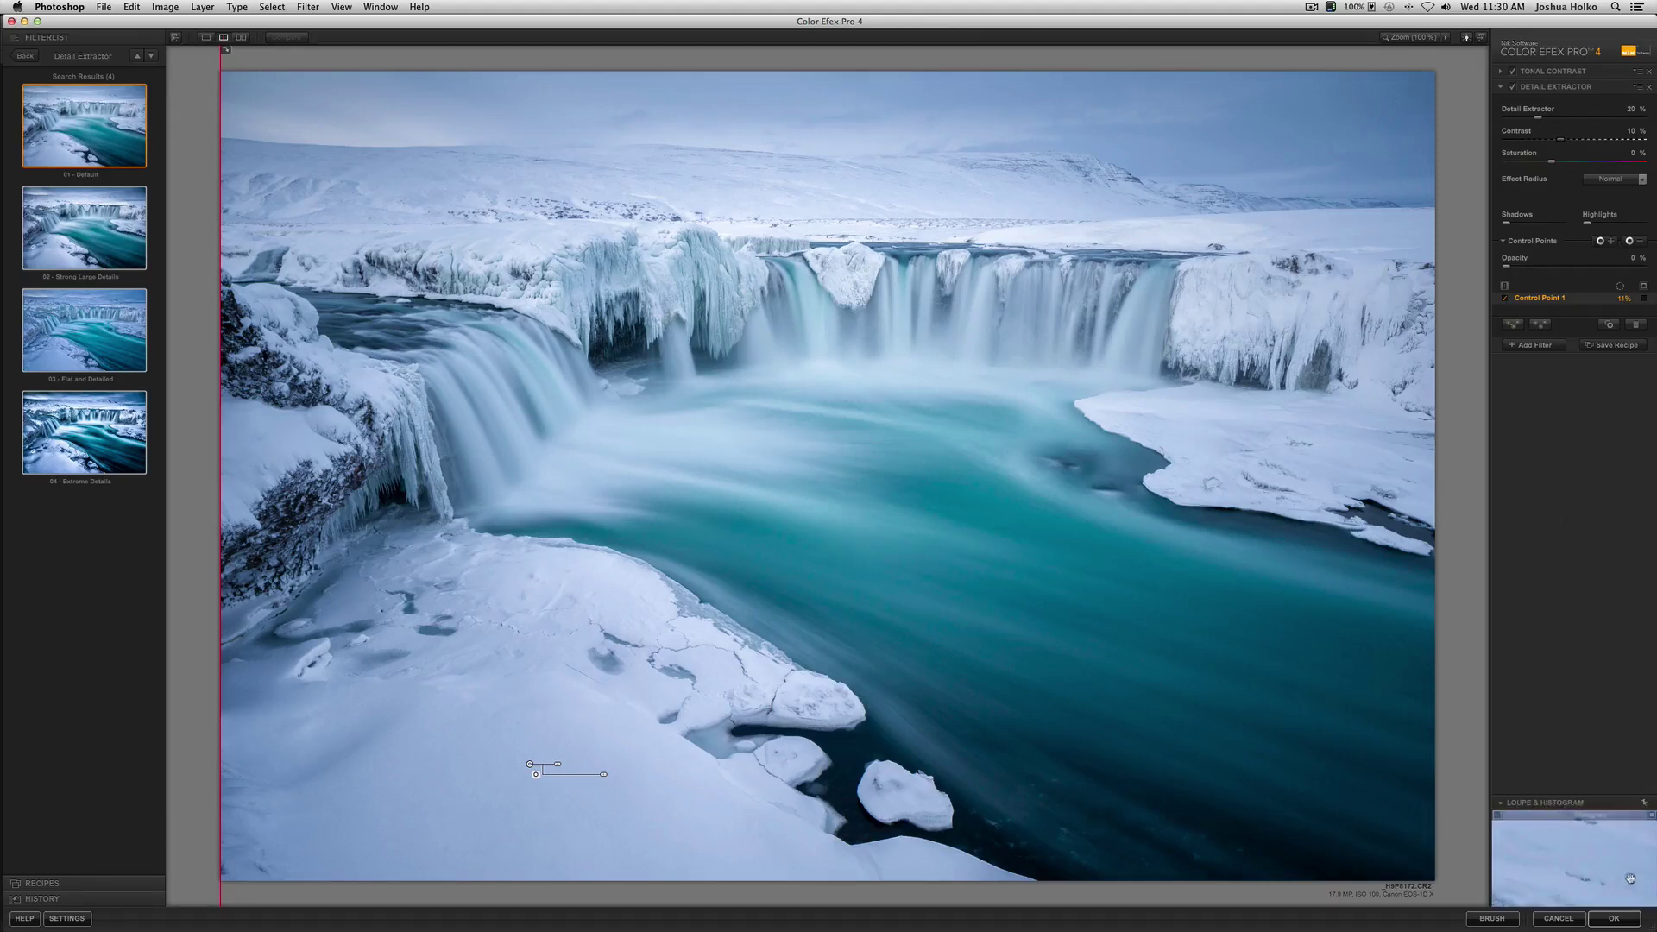
Apply the filters as a new Photoshop layer, and judge their strength by varying the layer's opacity and toggling its visibility
{"action": "left_click", "coordinate": [1613, 918]}
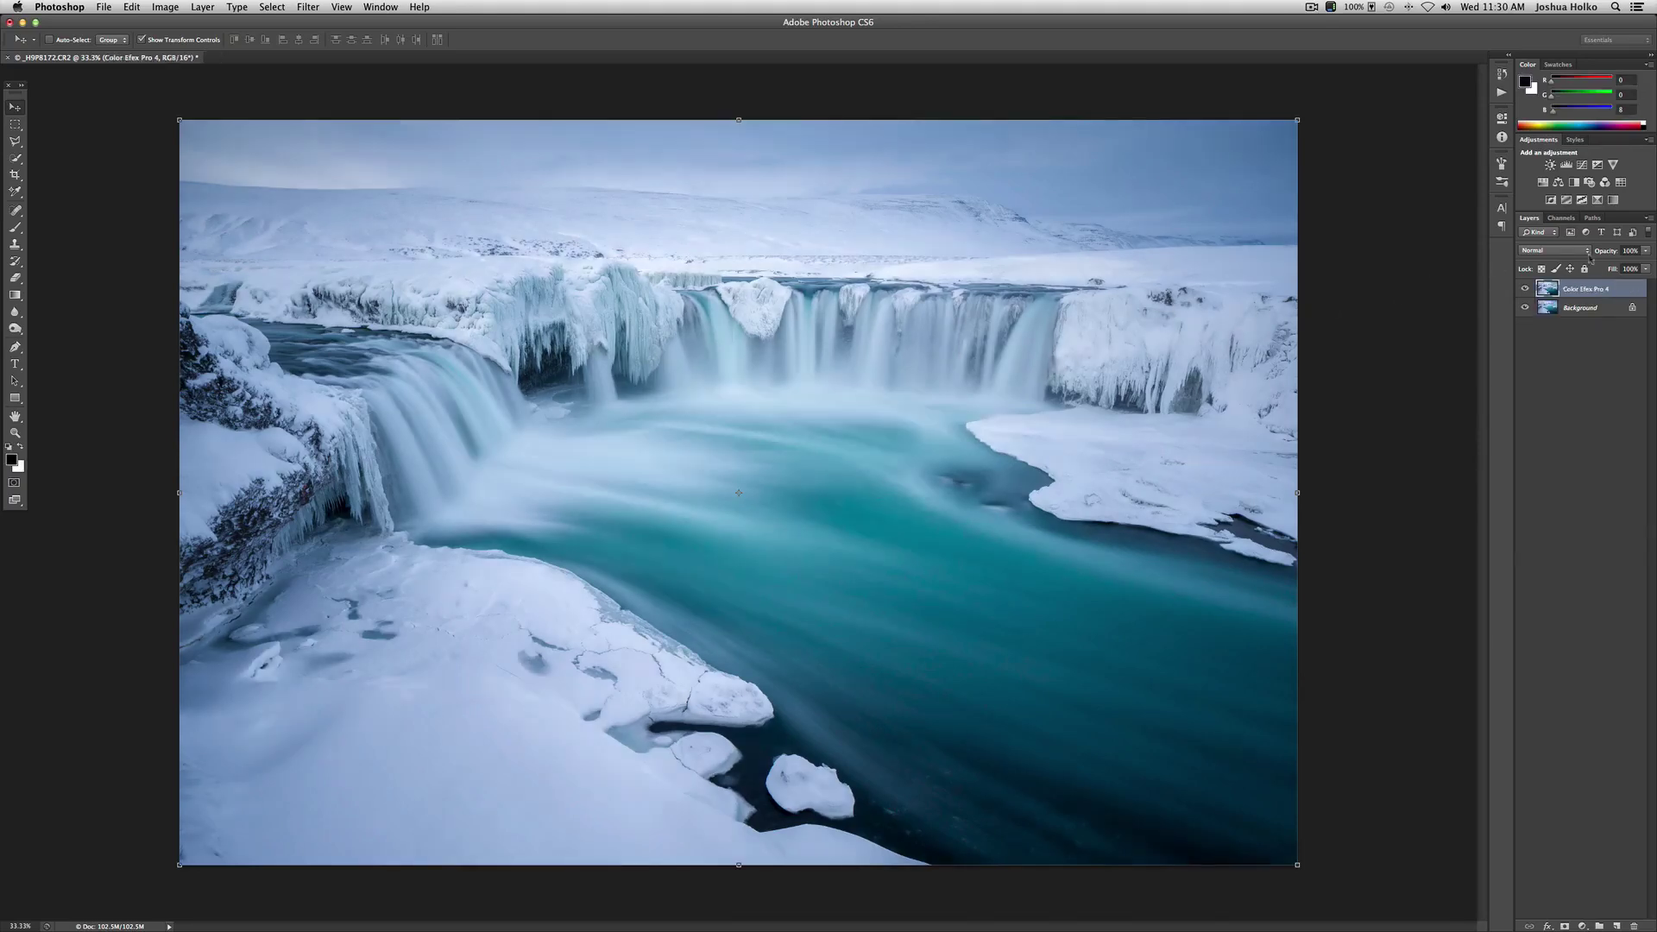
{"action": "left_click", "coordinate": [1646, 255]}
{"action": "left_click_drag", "start_coordinate": [1647, 265], "coordinate": [1623, 265]}
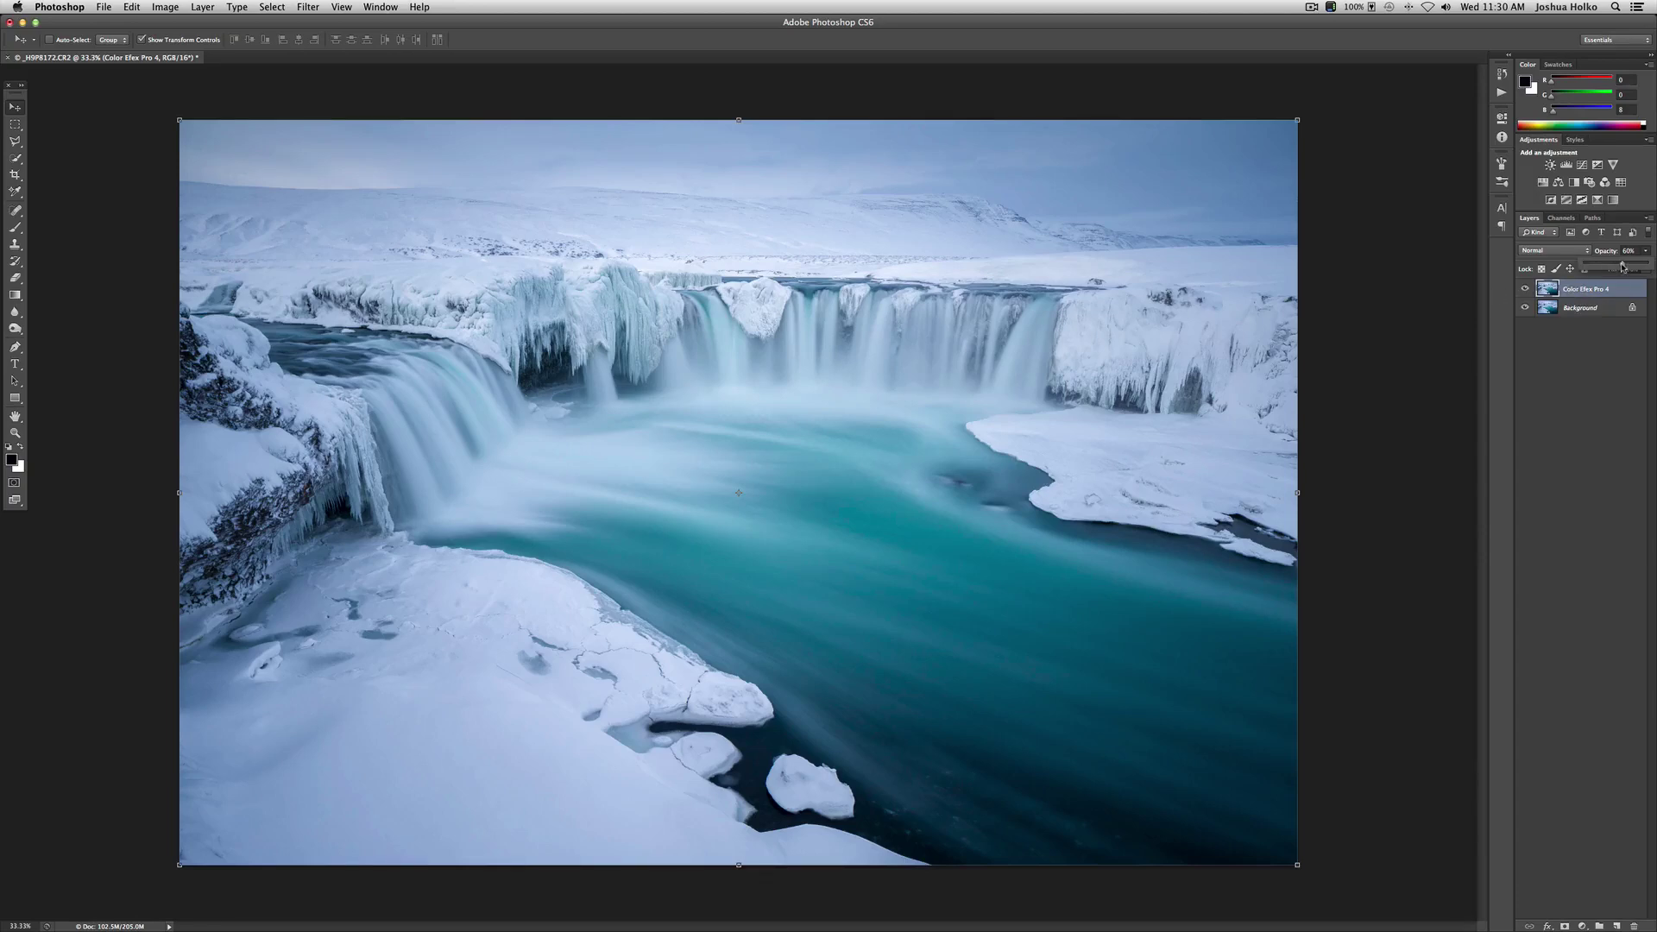
{"action": "left_click_drag", "start_coordinate": [1622, 265], "coordinate": [1646, 265]}
{"action": "left_click", "coordinate": [1524, 289]}
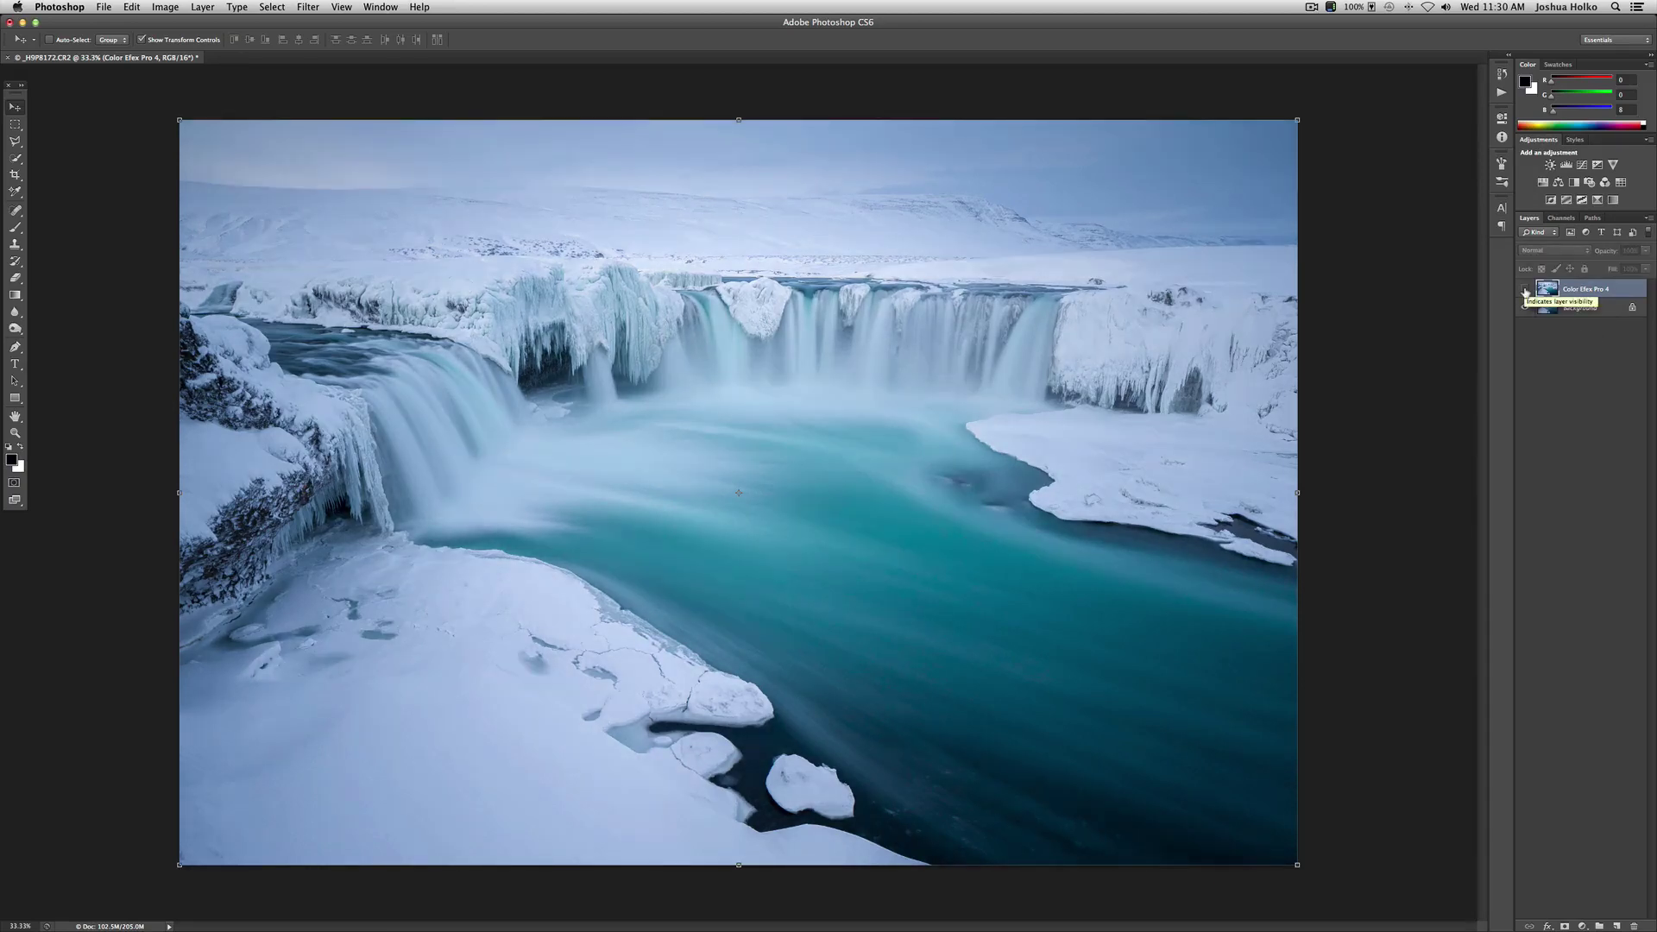
{"action": "left_click", "coordinate": [1524, 289]}
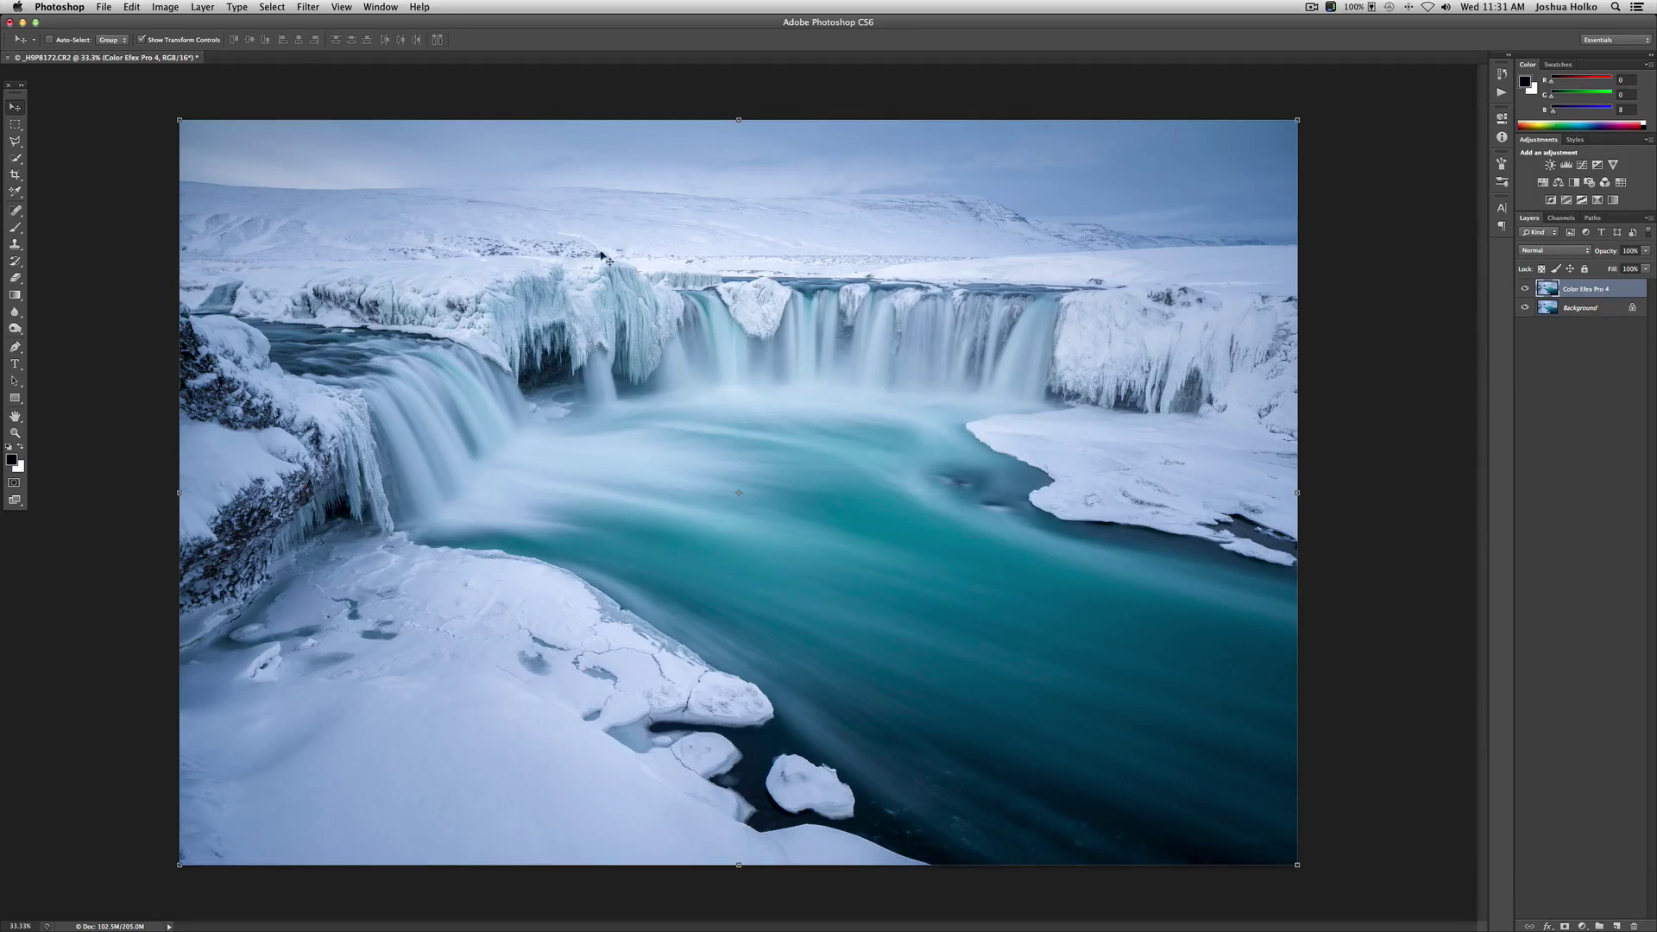
Open the filtered layer in Viveza 2, enlarge its window, and move the split line to the photo's edge
{"action": "left_click", "coordinate": [318, 5]}
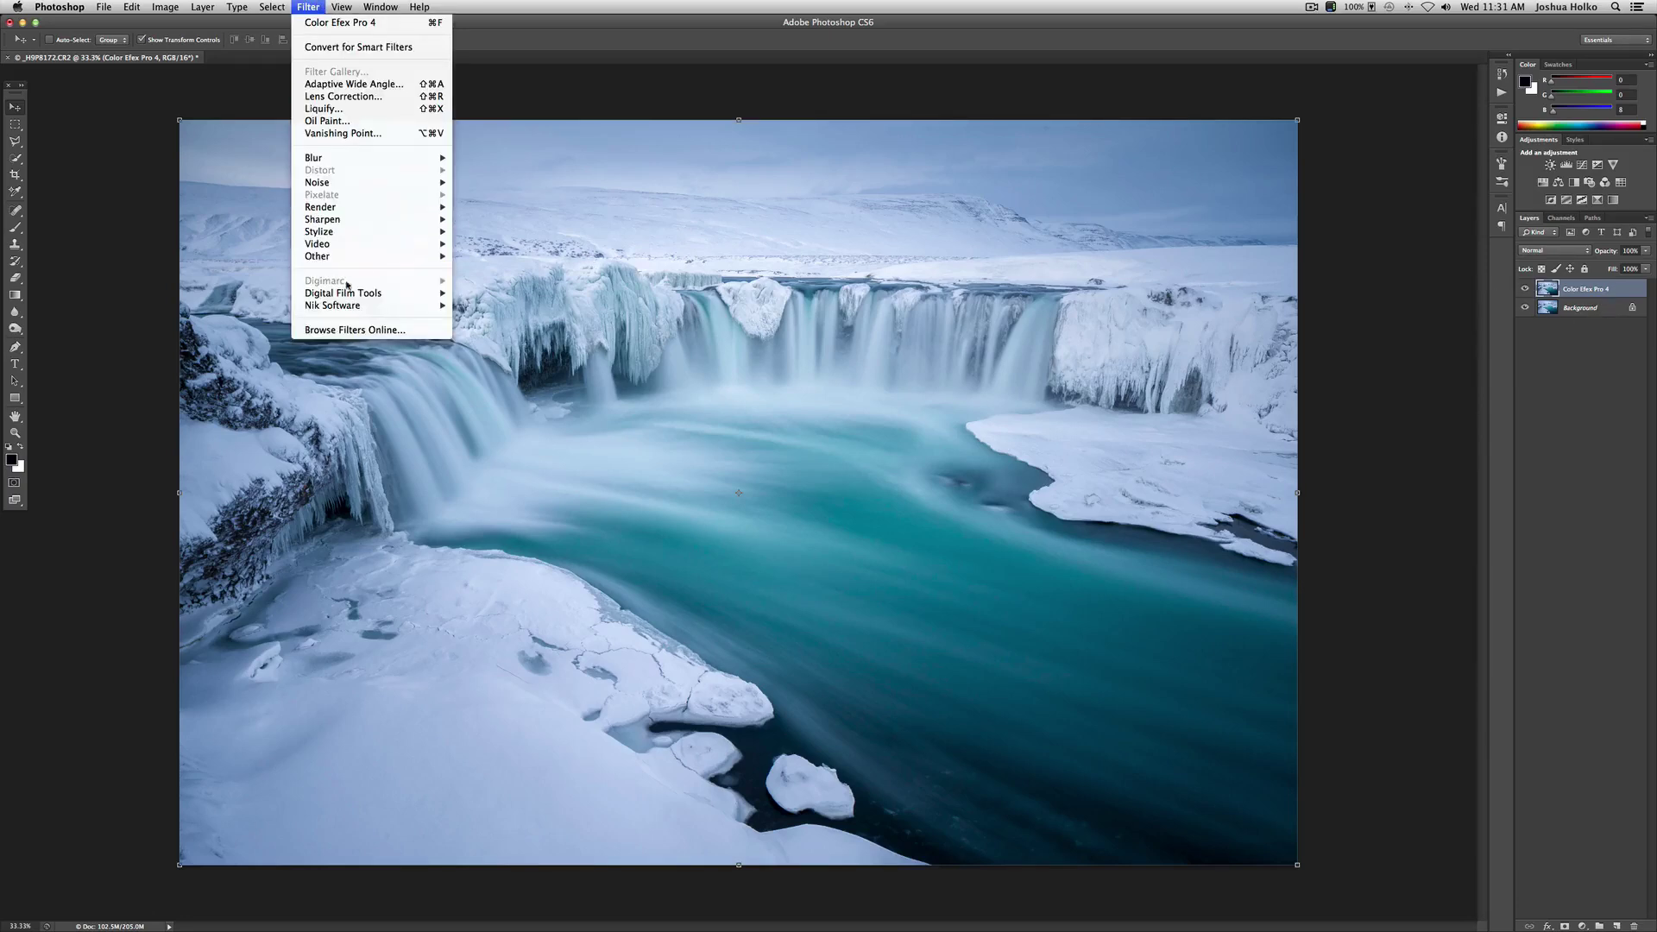
{"action": "mouse_move", "coordinate": [351, 306]}
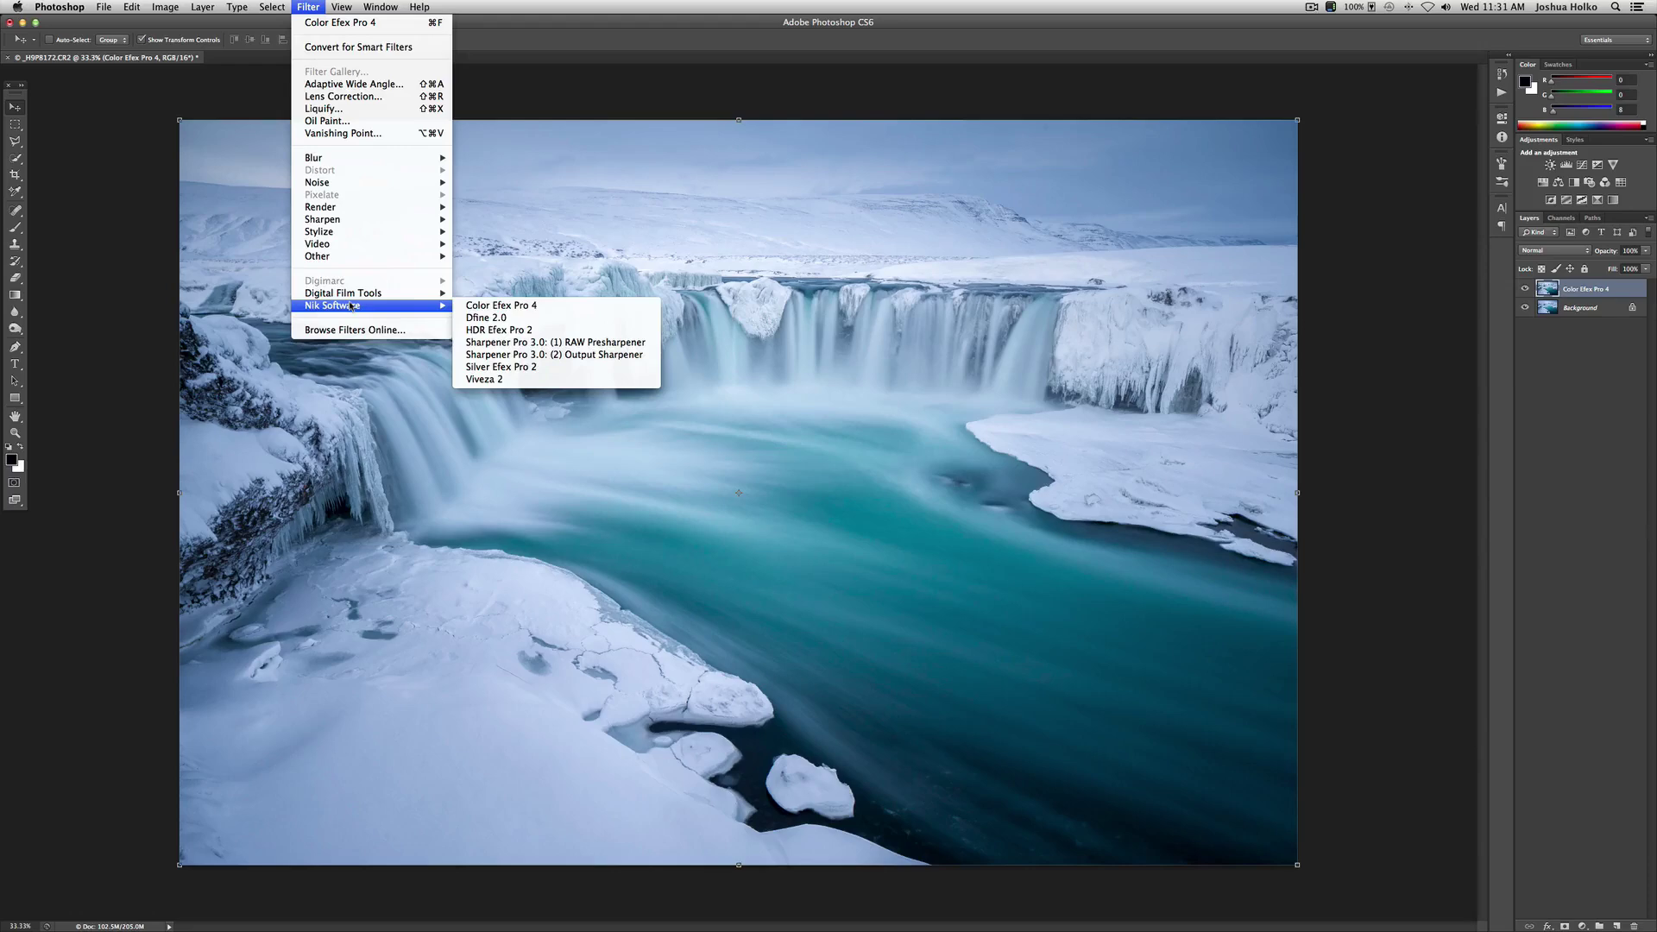
{"action": "left_click", "coordinate": [484, 379]}
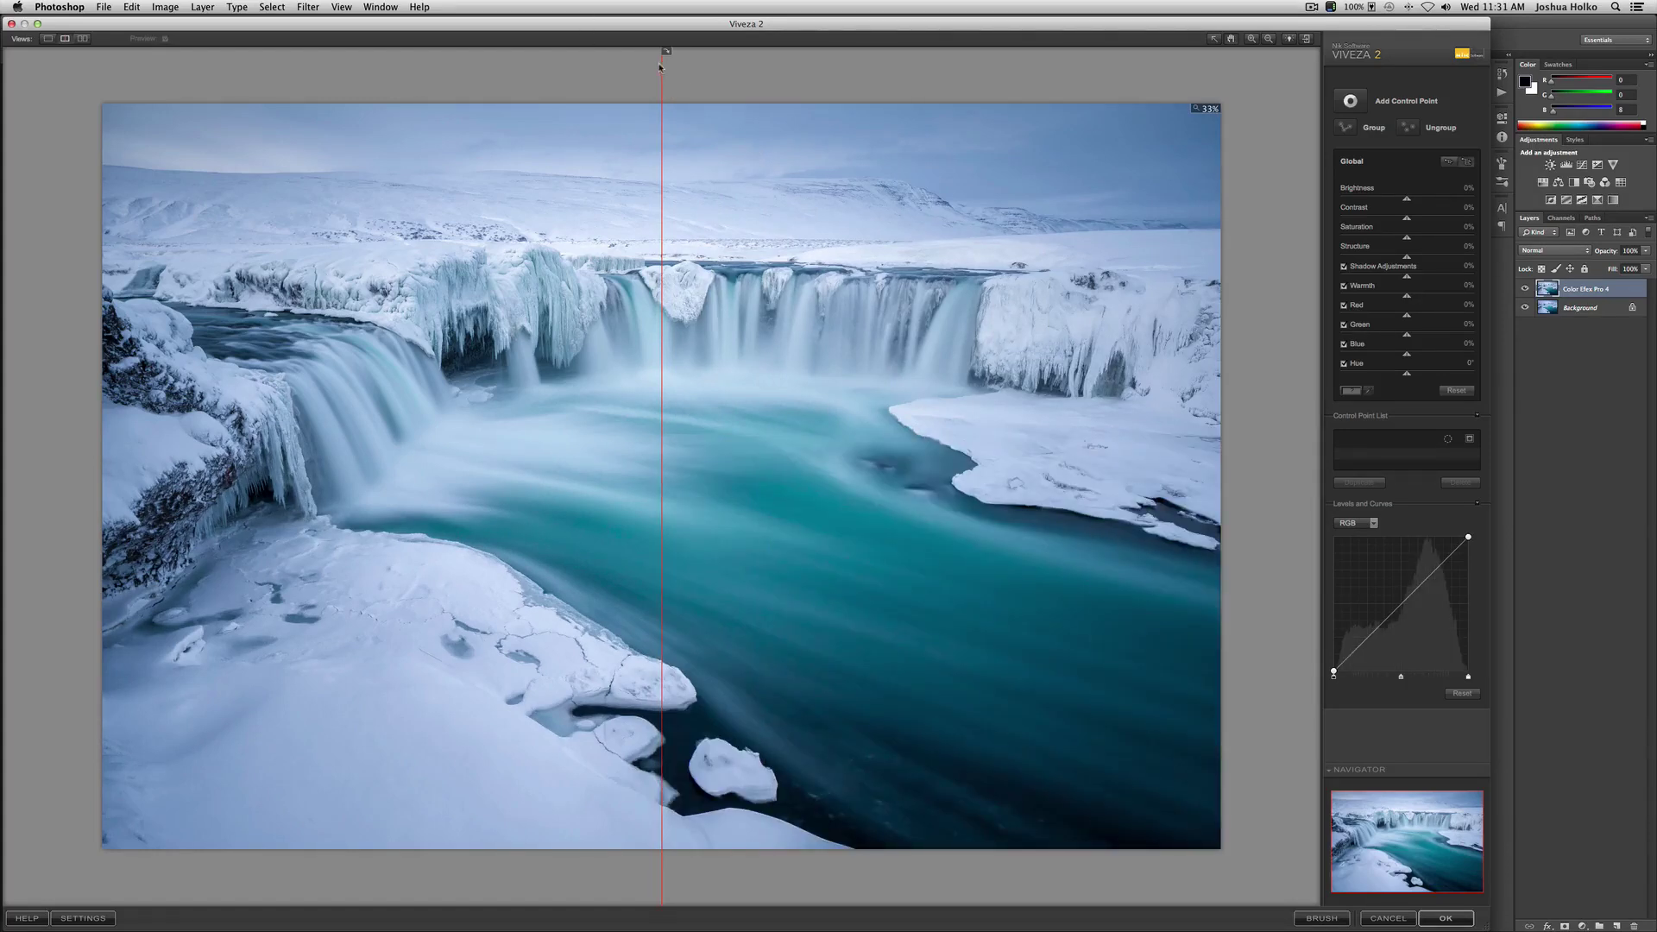
{"action": "left_click", "coordinate": [37, 24]}
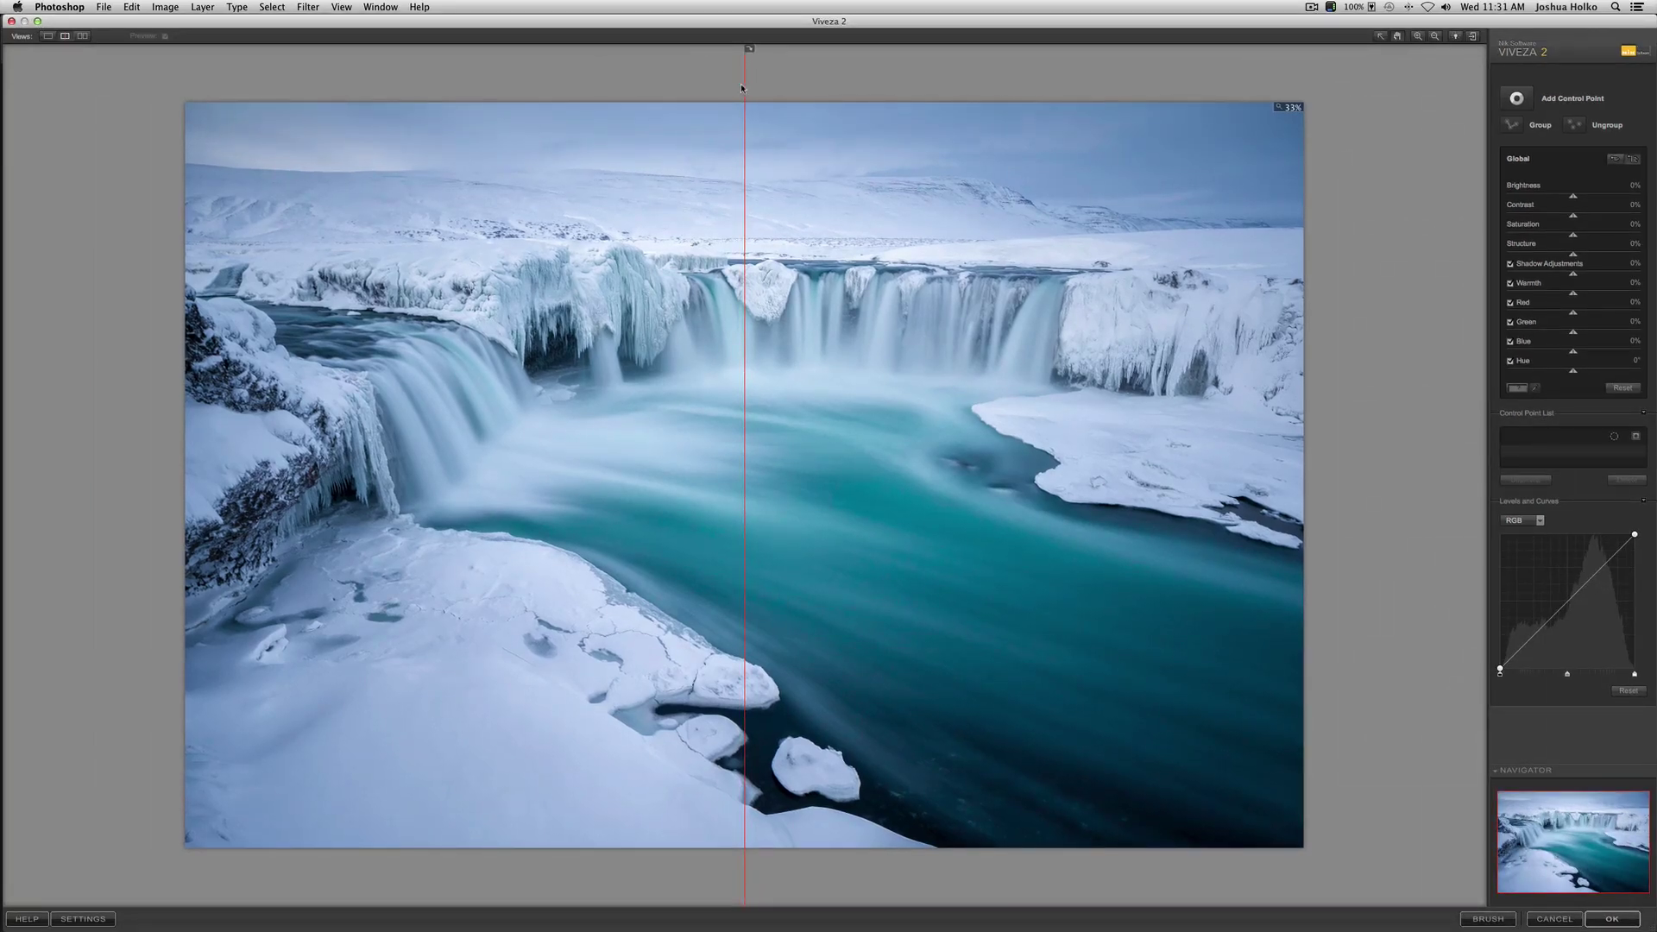
{"action": "left_click_drag", "start_coordinate": [609, 82], "coordinate": [185, 82]}
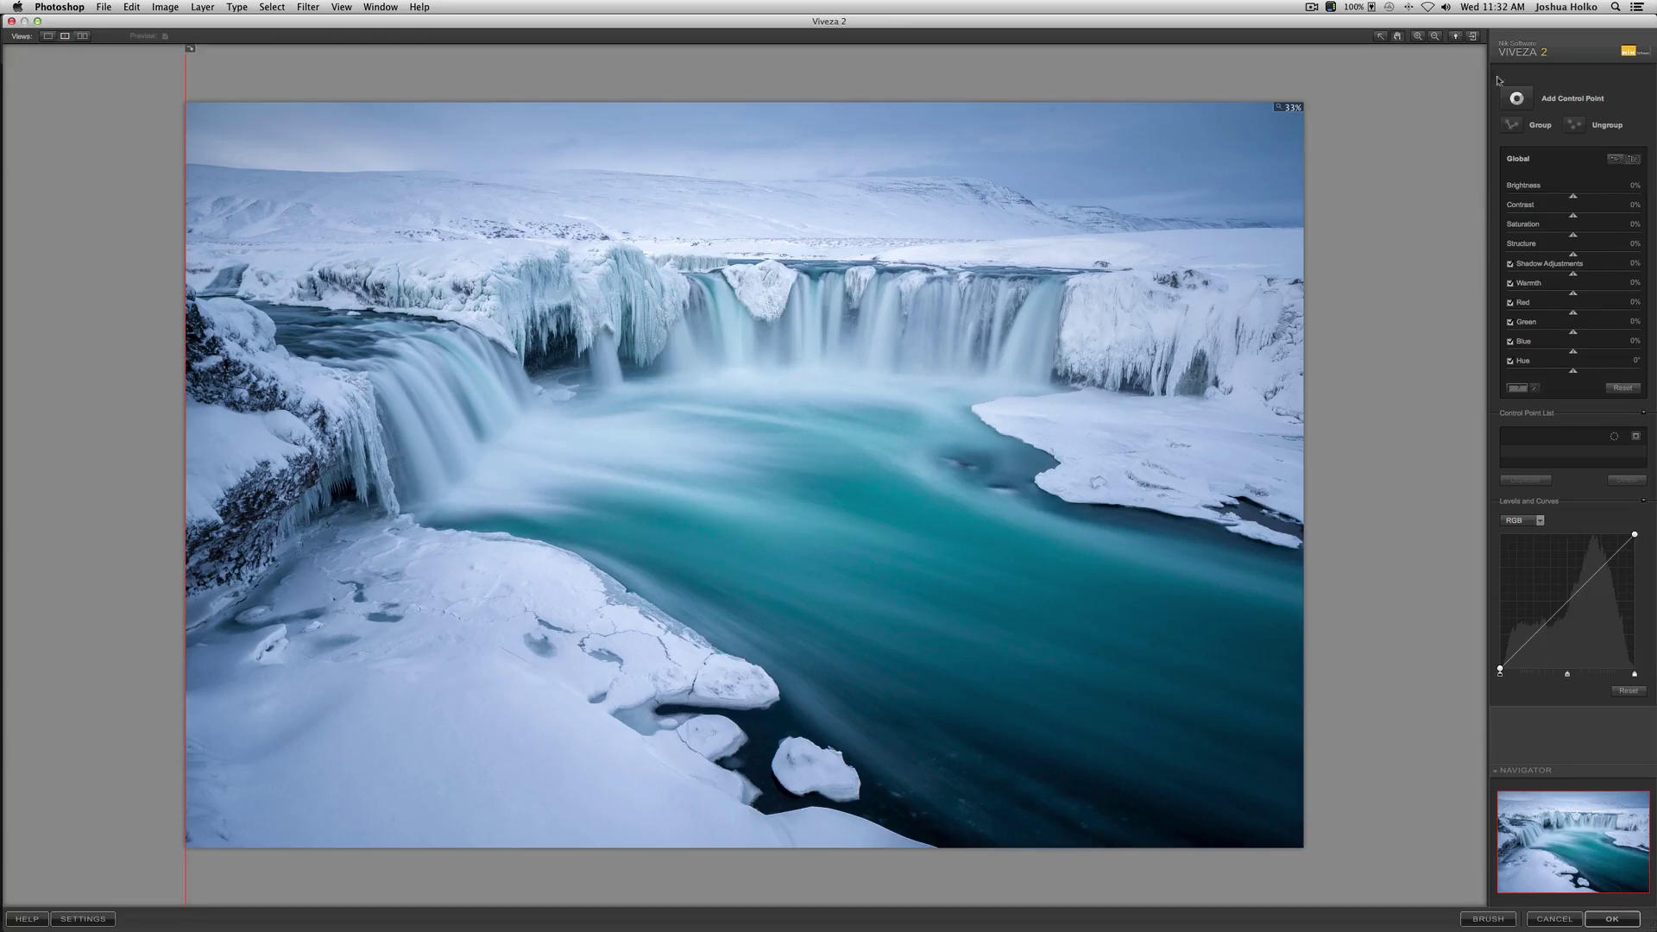
Add a control point on the turquoise water below the falls, fine-tuning its reach while its selection mask is shown
{"action": "left_click", "coordinate": [1519, 101]}
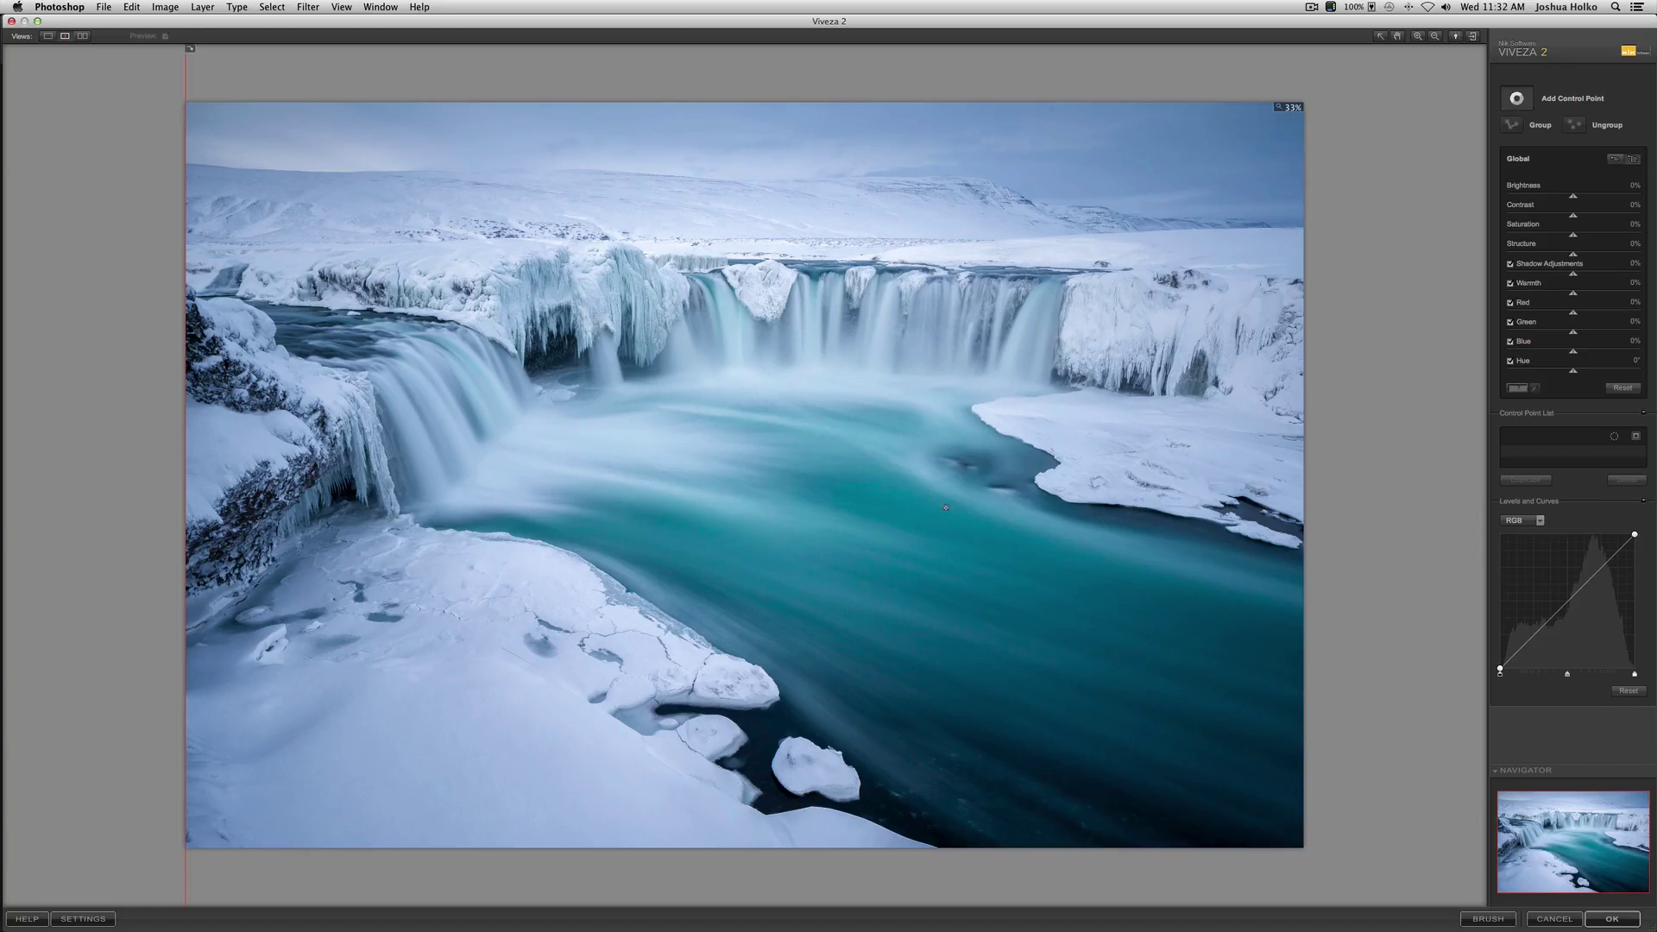
{"action": "left_click", "coordinate": [896, 512]}
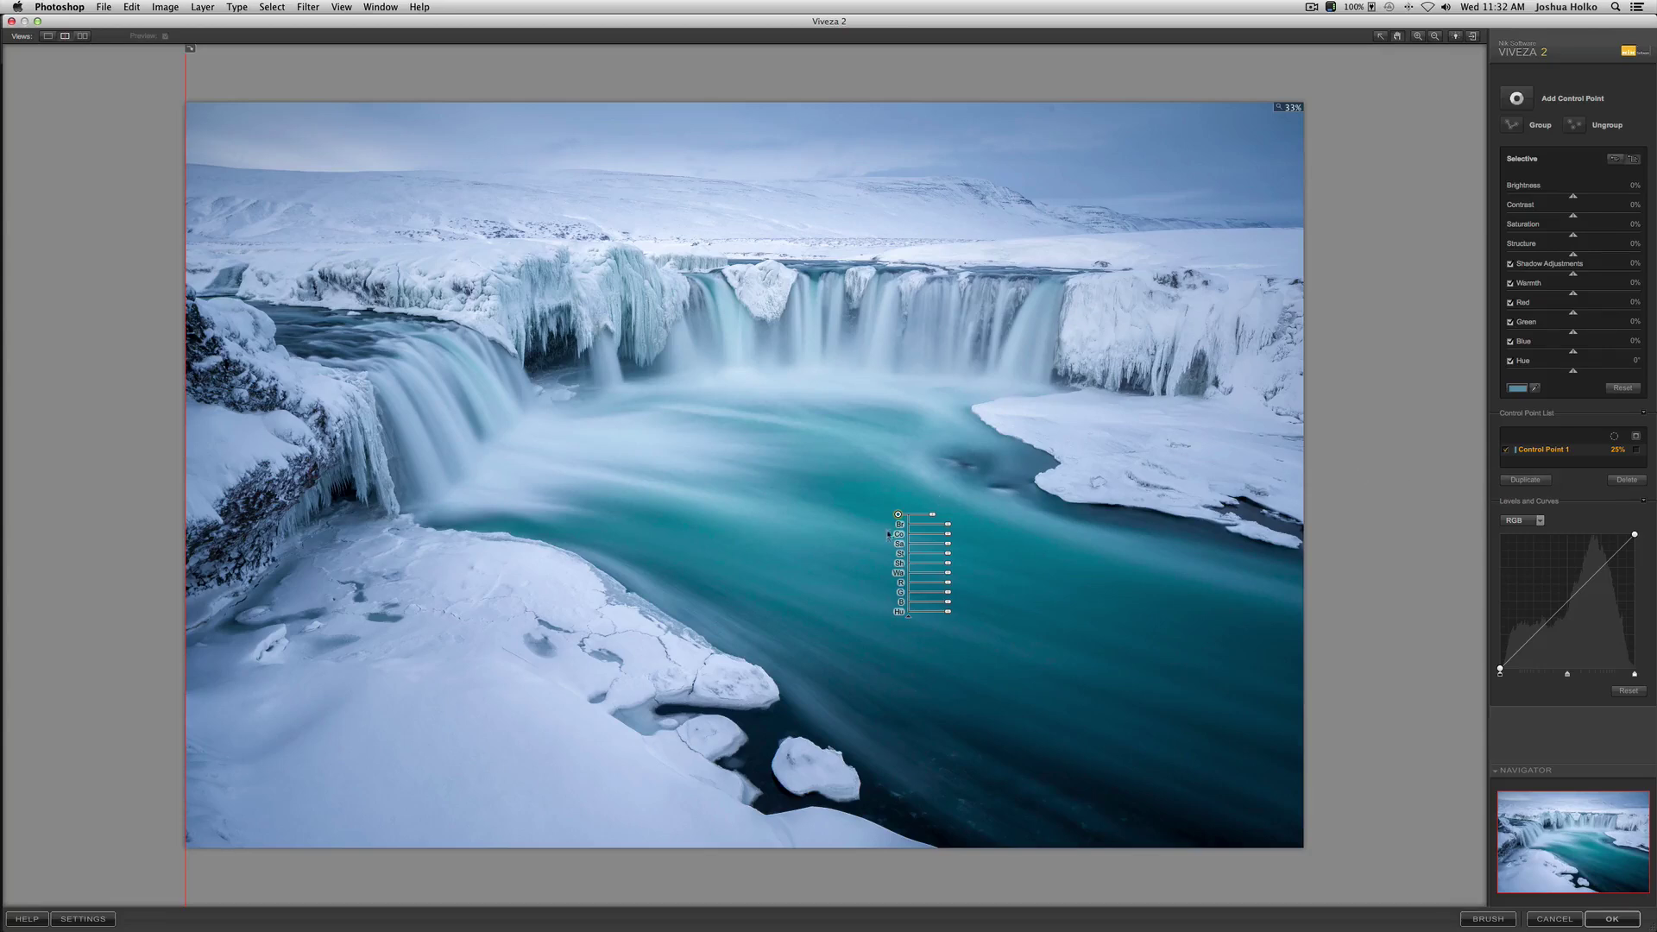
{"action": "left_click", "coordinate": [1637, 453]}
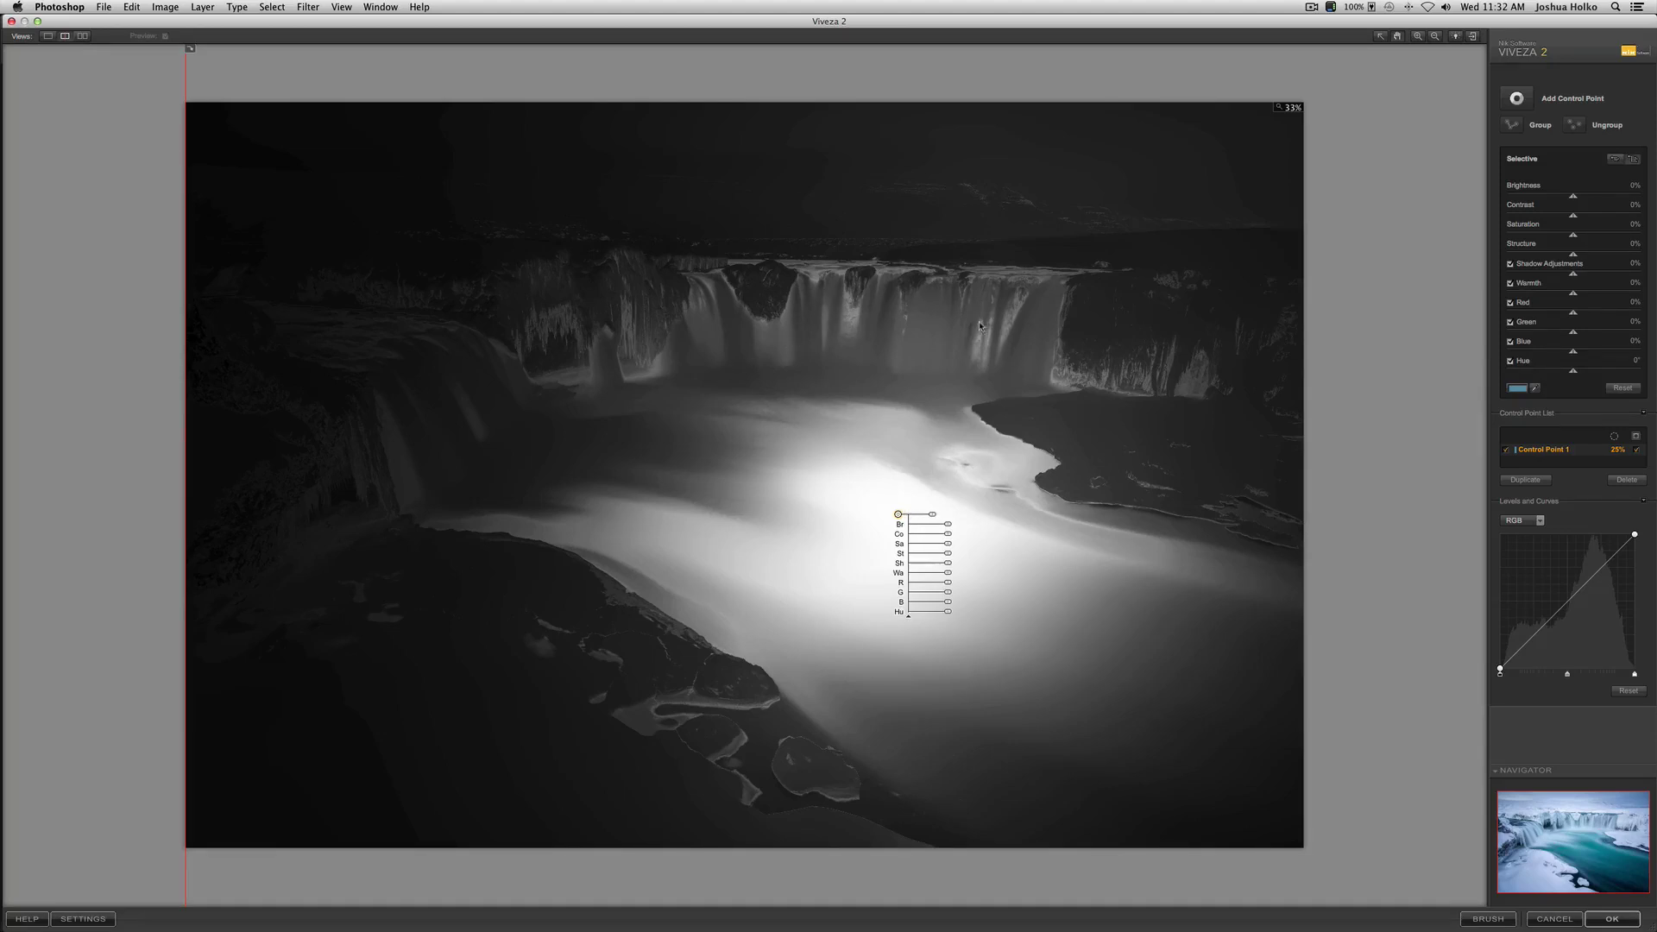
{"action": "left_click_drag", "start_coordinate": [932, 516], "coordinate": [933, 516]}
{"action": "left_click", "coordinate": [1637, 455]}
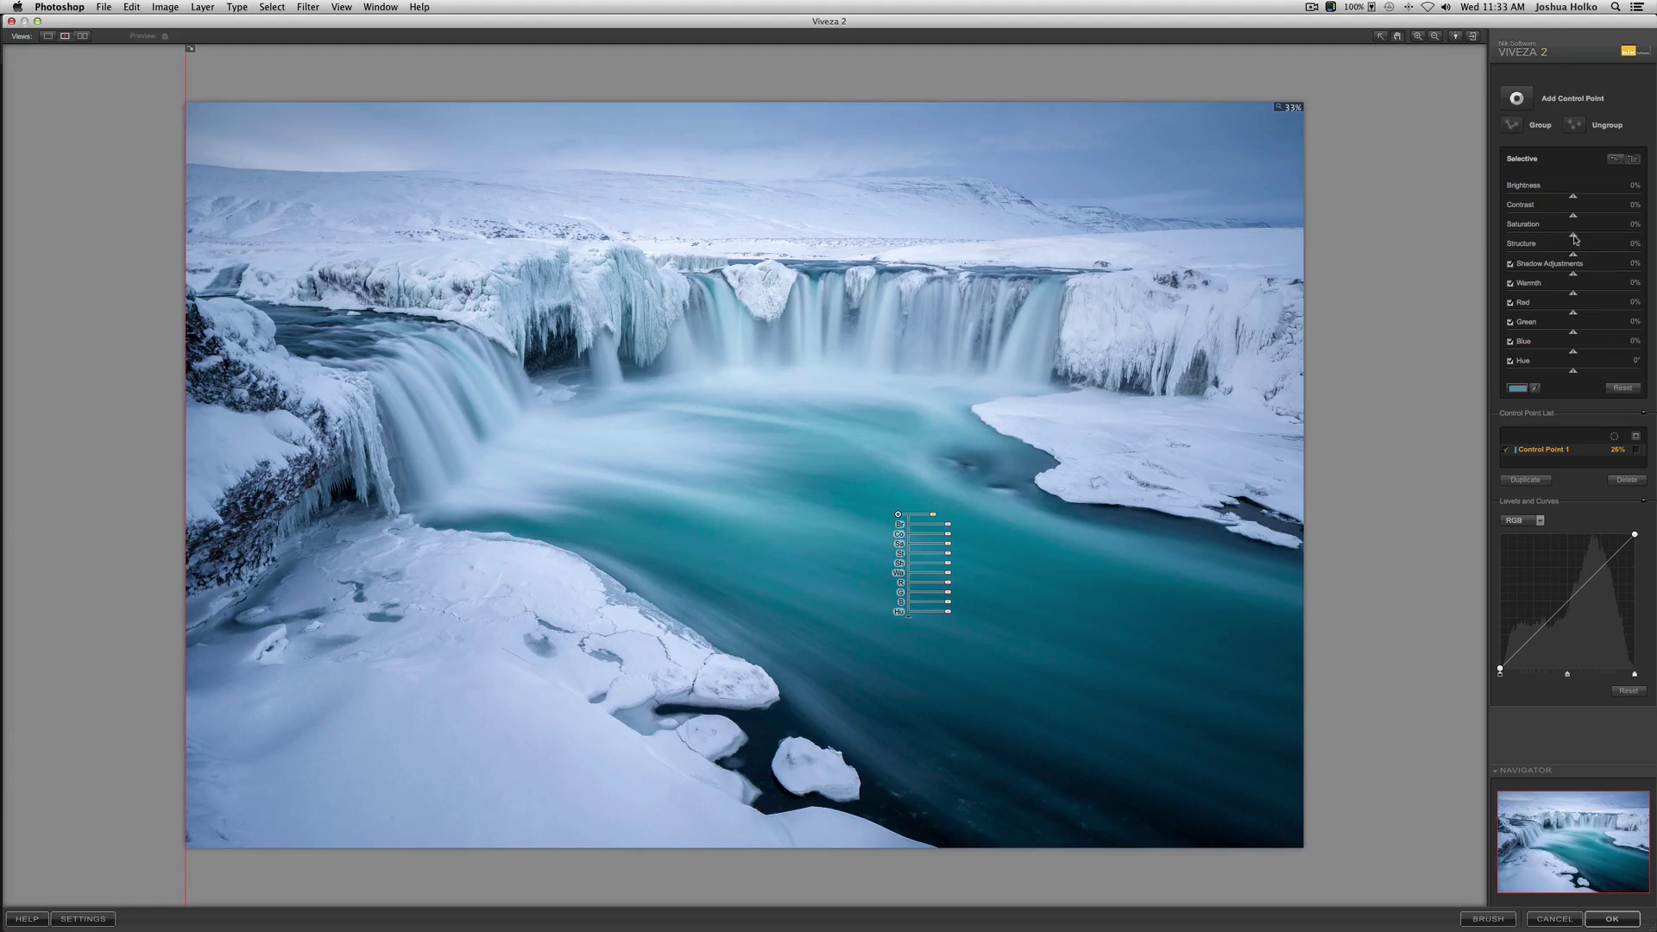
Set the water control point's Saturation to 10%, judging the strength against the original with the split preview
{"action": "left_click_drag", "start_coordinate": [1576, 239], "coordinate": [1613, 240]}
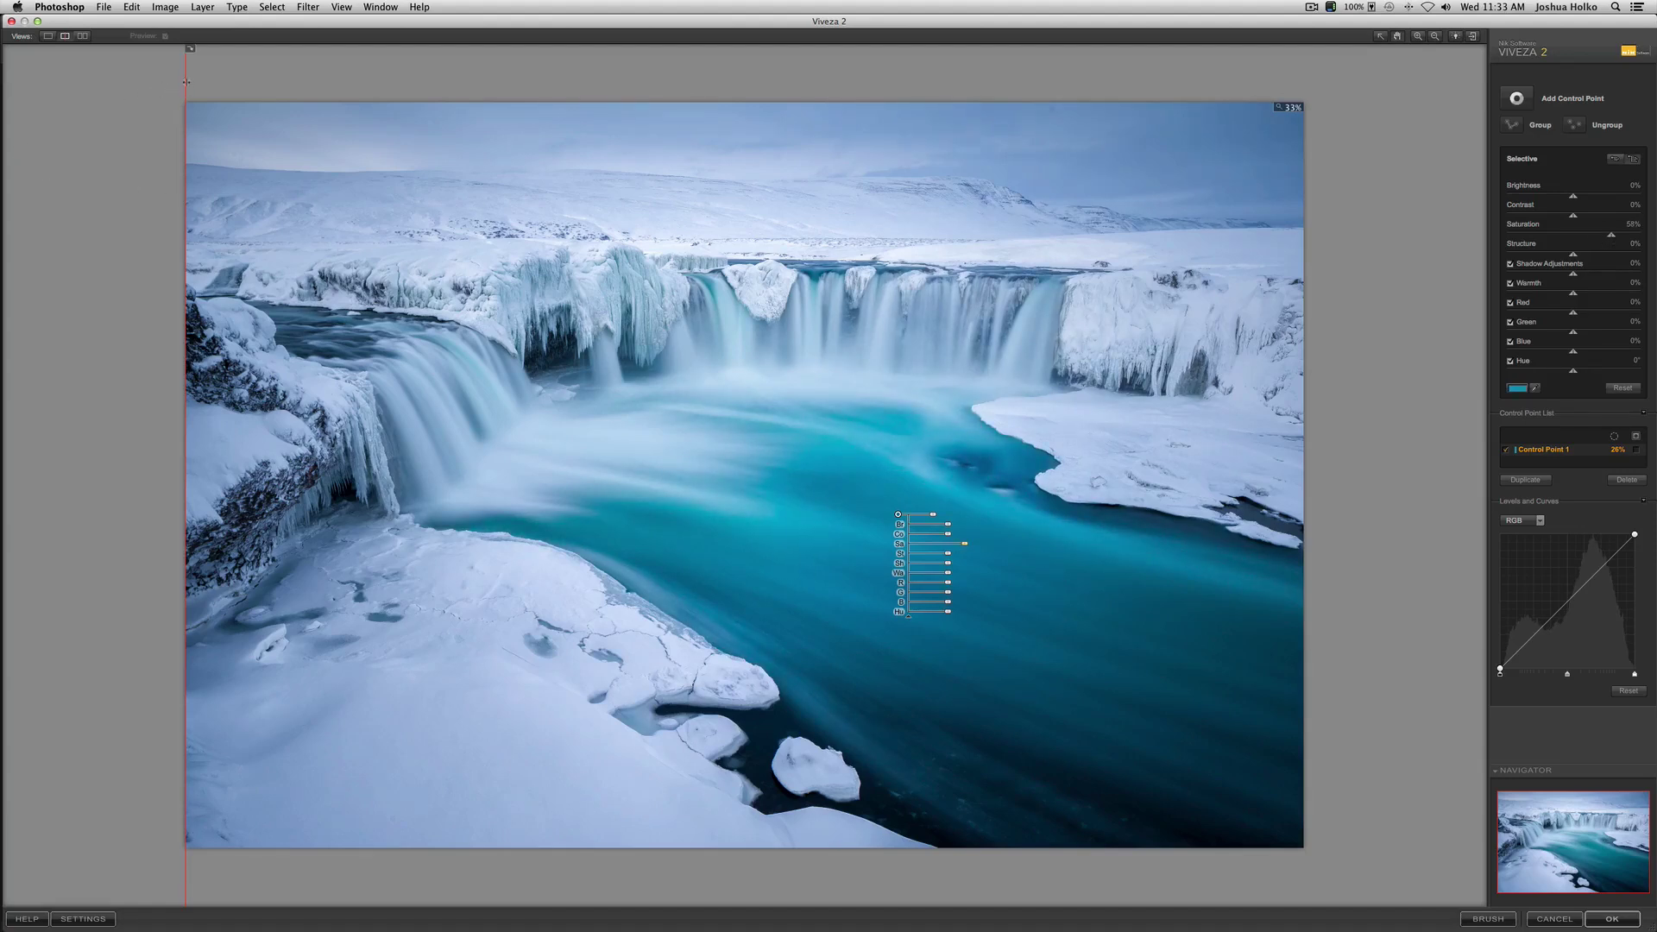
{"action": "left_click_drag", "start_coordinate": [186, 87], "coordinate": [784, 127]}
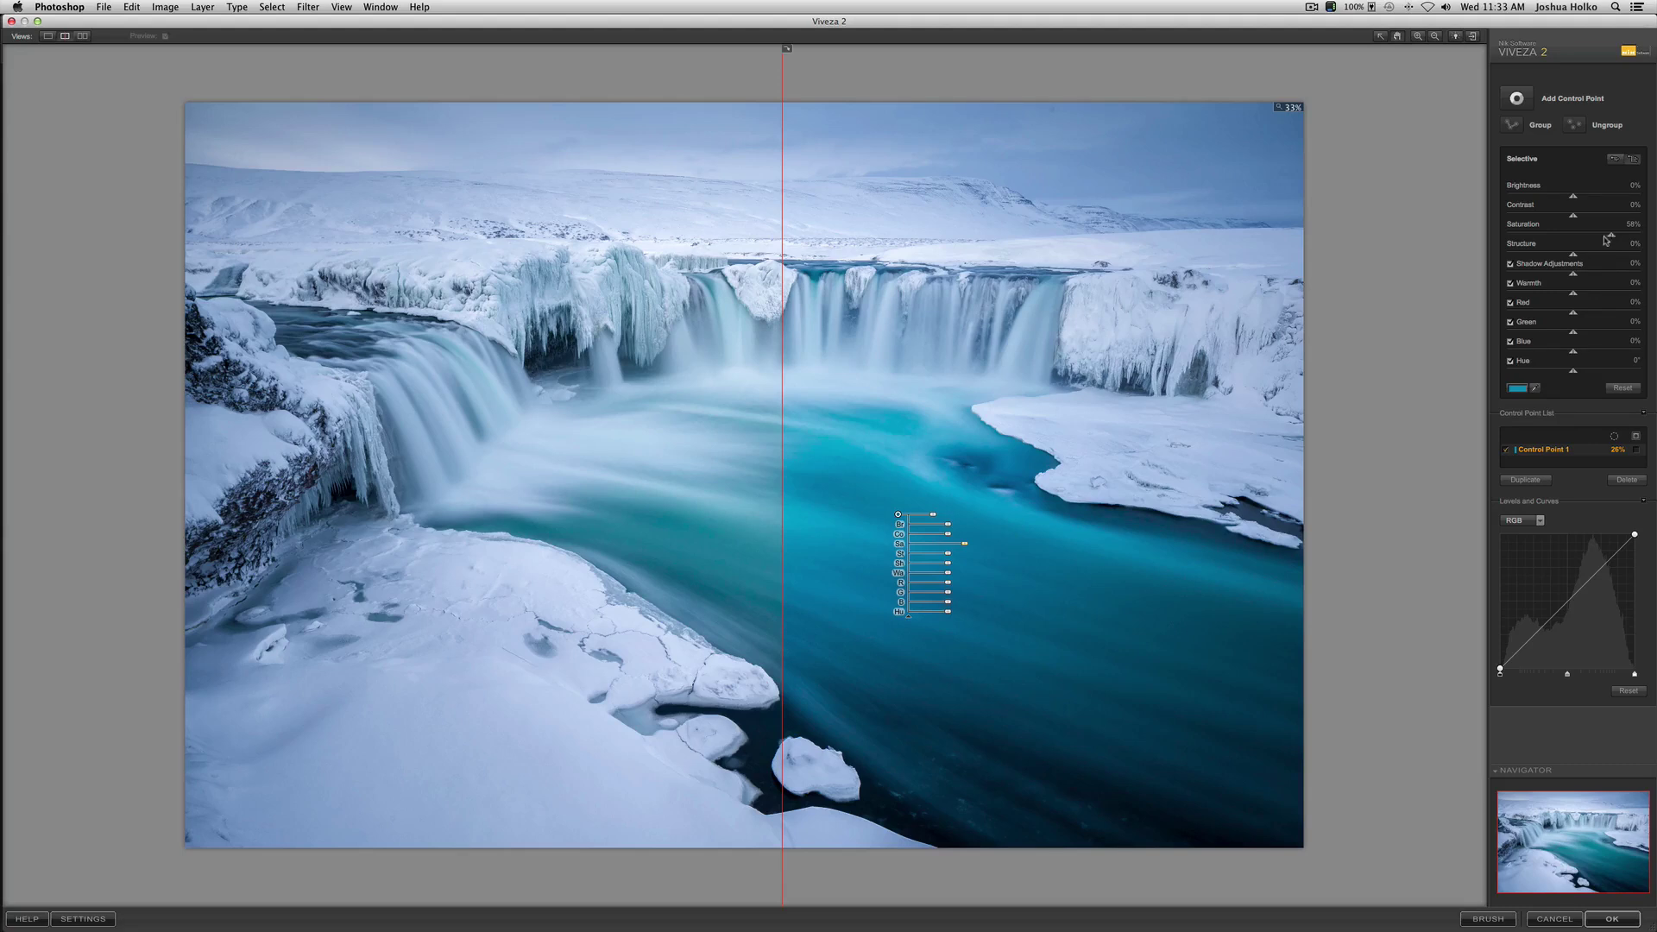
{"action": "left_click_drag", "start_coordinate": [1610, 239], "coordinate": [1590, 239]}
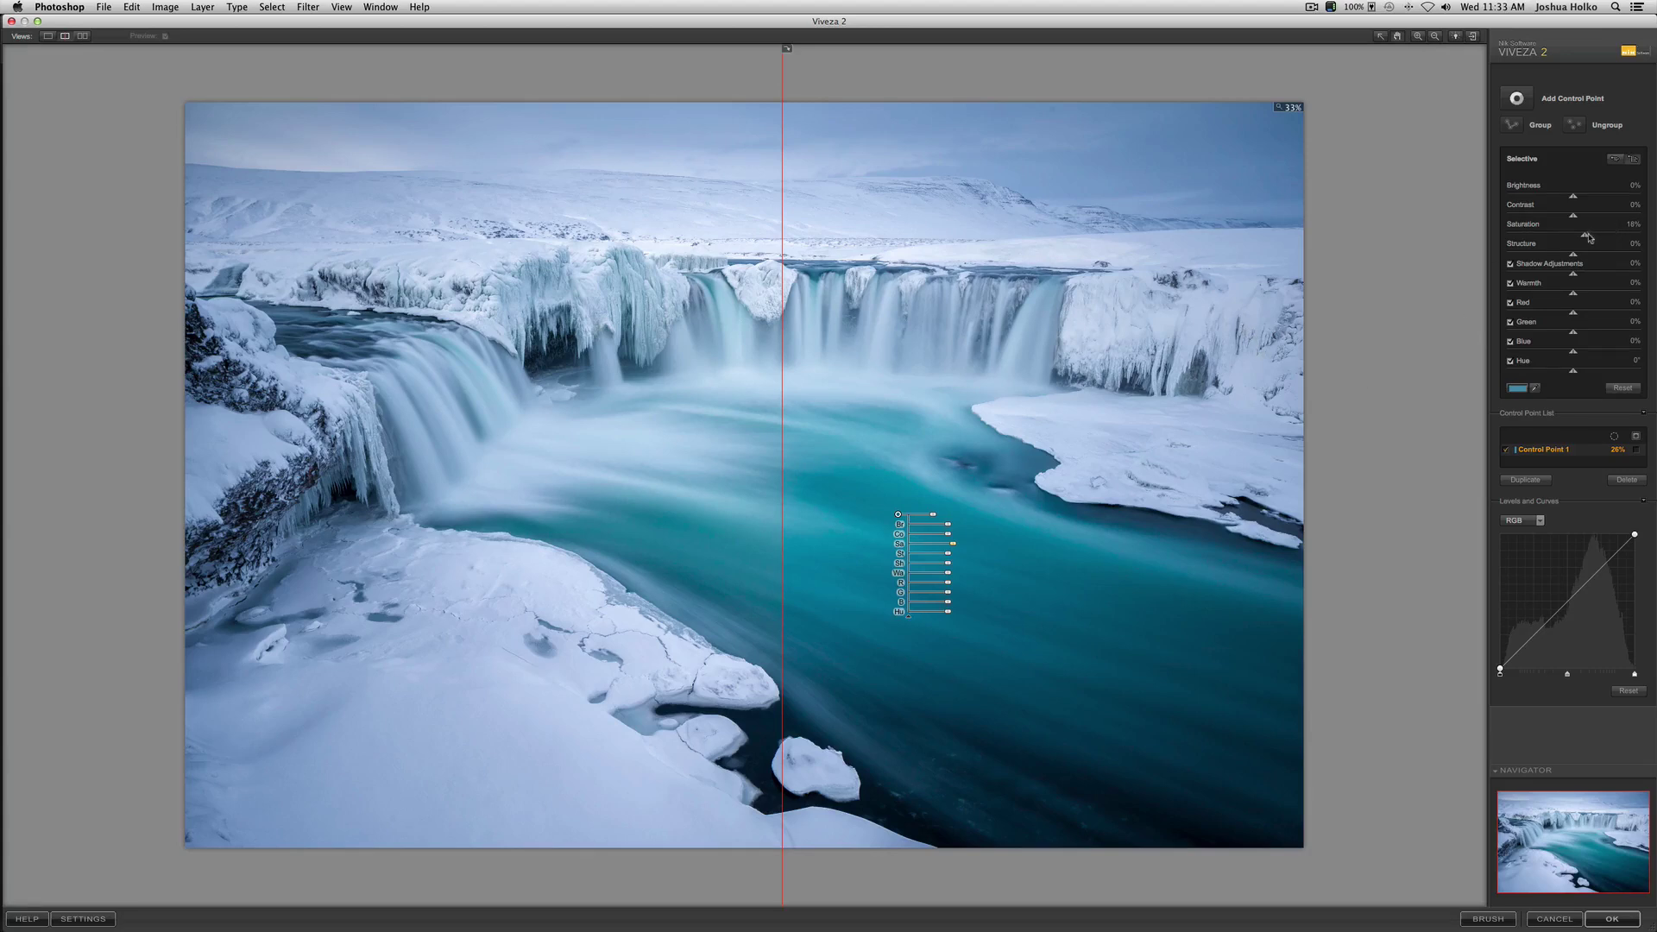
{"action": "left_click_drag", "start_coordinate": [1588, 239], "coordinate": [1585, 239]}
{"action": "left_click_drag", "start_coordinate": [782, 90], "coordinate": [321, 149]}
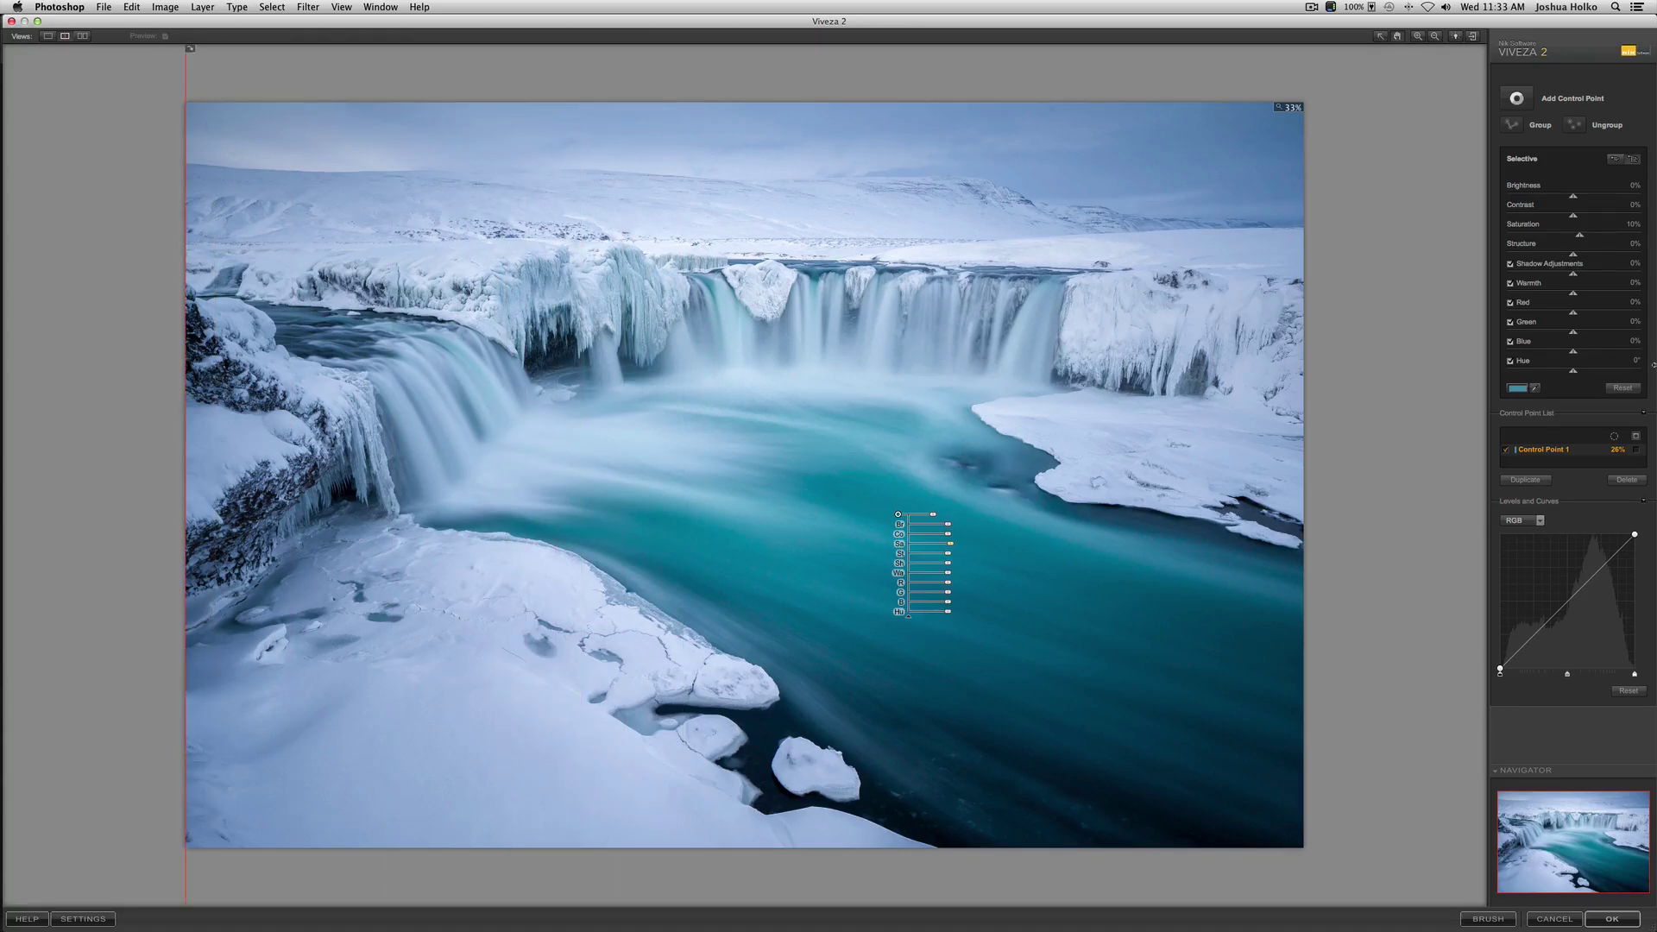
Apply the Viveza 2 edit as a new Photoshop layer, and compare it with the underlying layers by toggling visibility
{"action": "left_click", "coordinate": [1612, 920]}
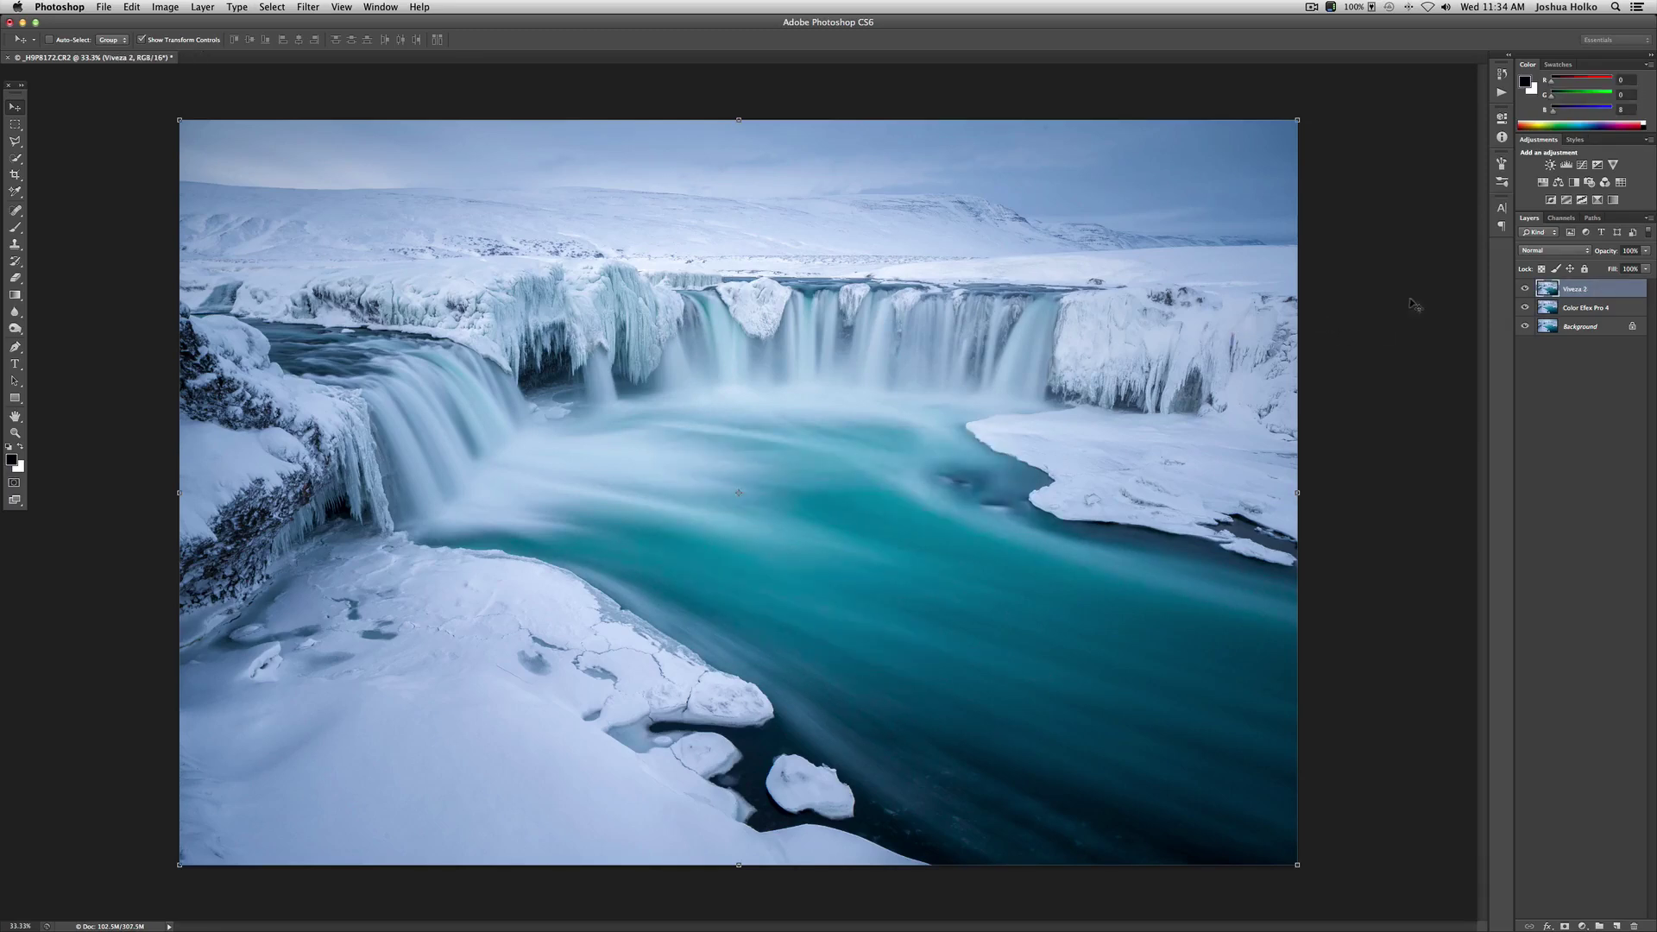
{"action": "left_click", "coordinate": [1522, 290]}
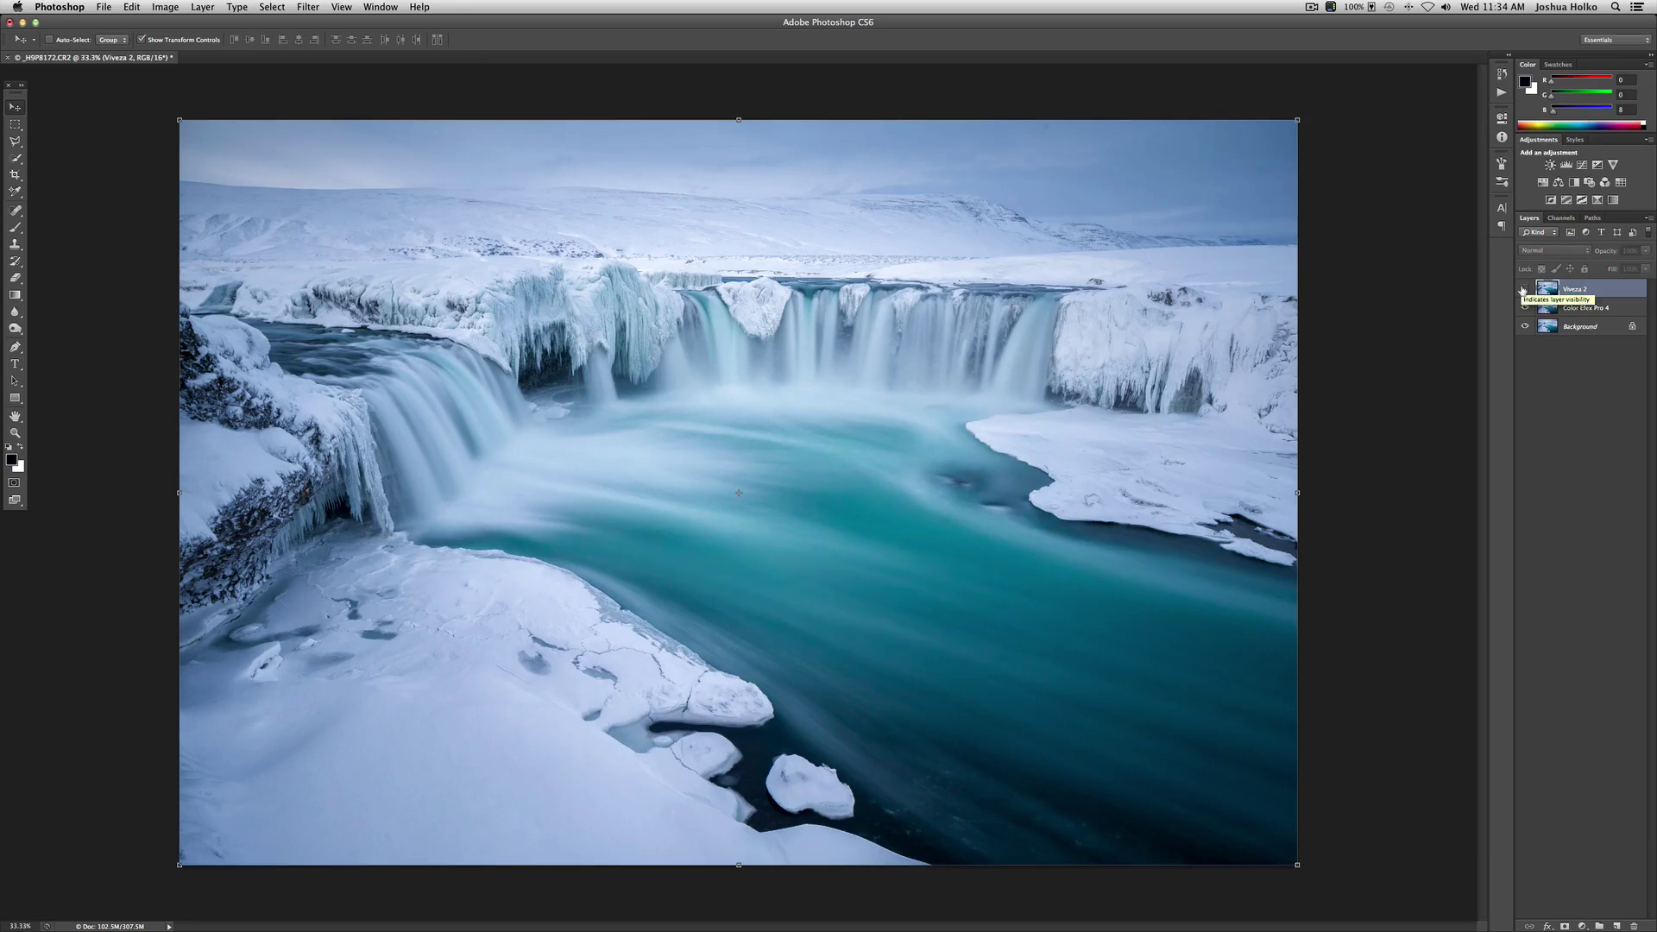
{"action": "left_click", "coordinate": [1523, 290]}
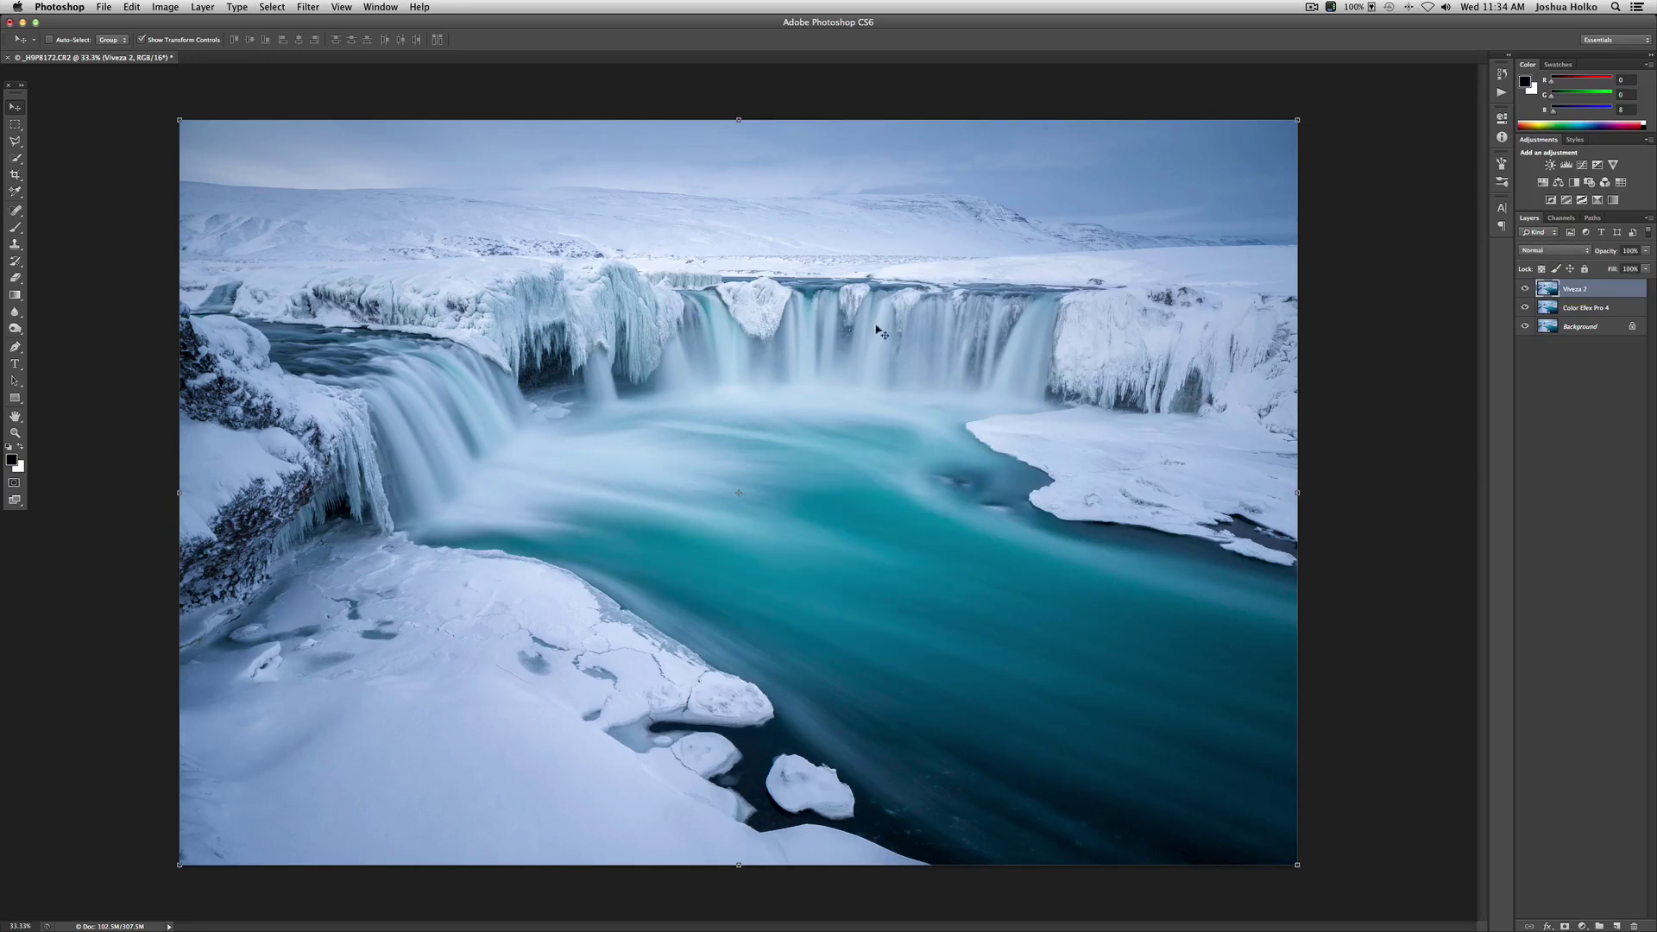
{"action": "left_click", "coordinate": [1525, 327], "text": "alt"}
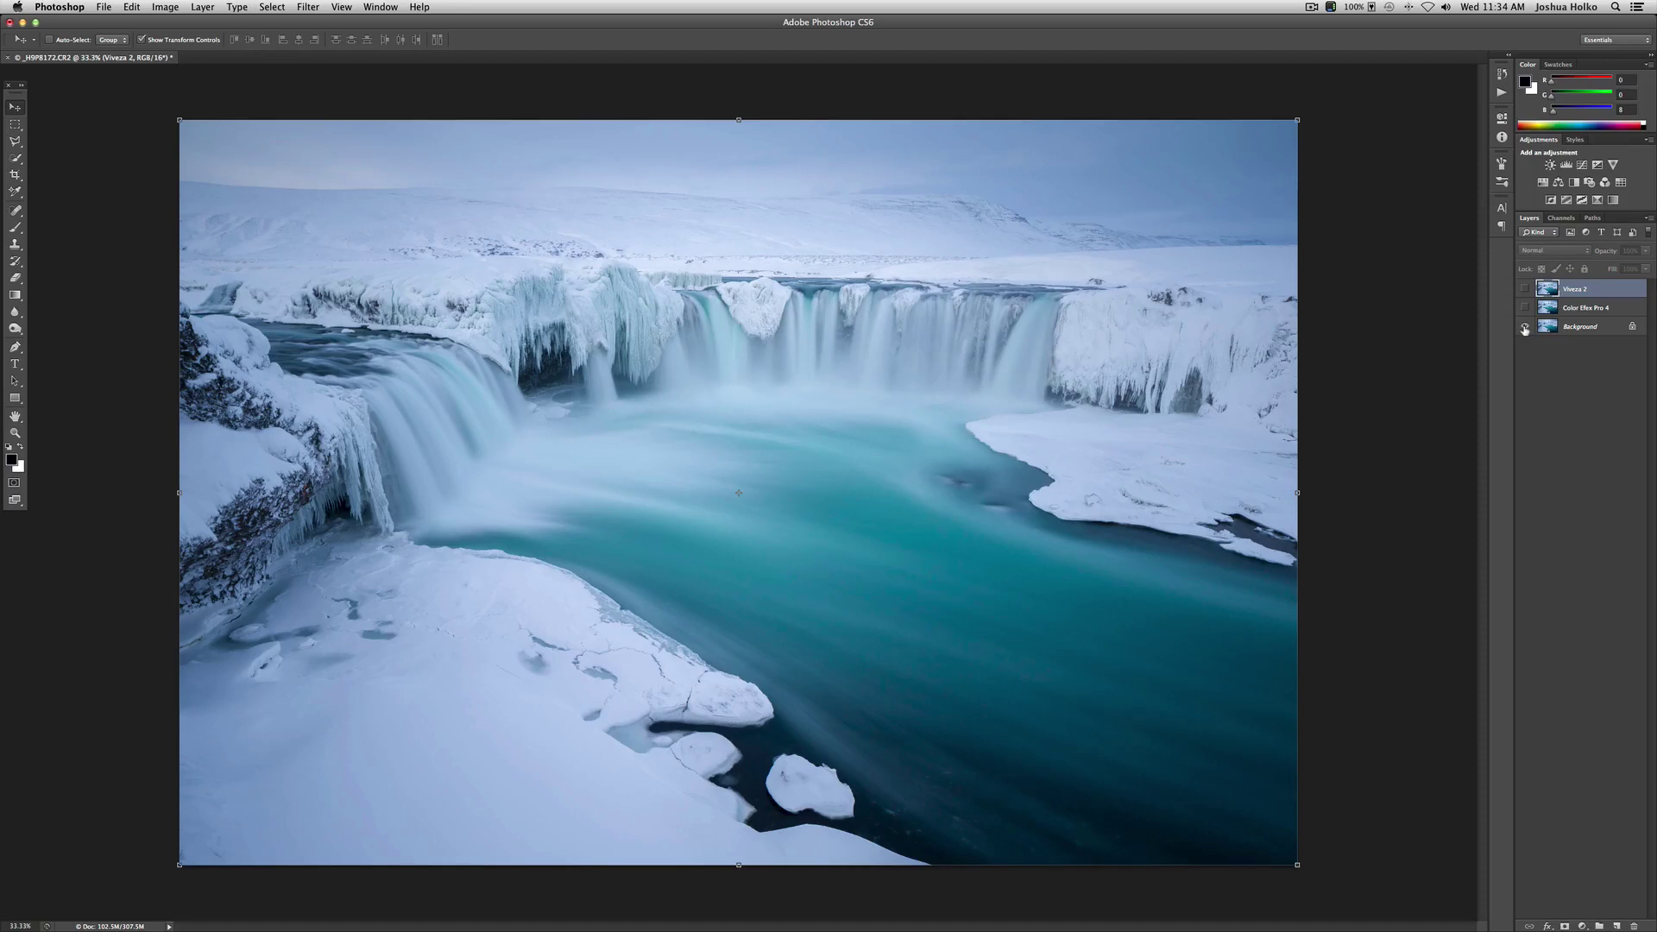
{"action": "left_click", "coordinate": [1524, 326], "text": "alt"}
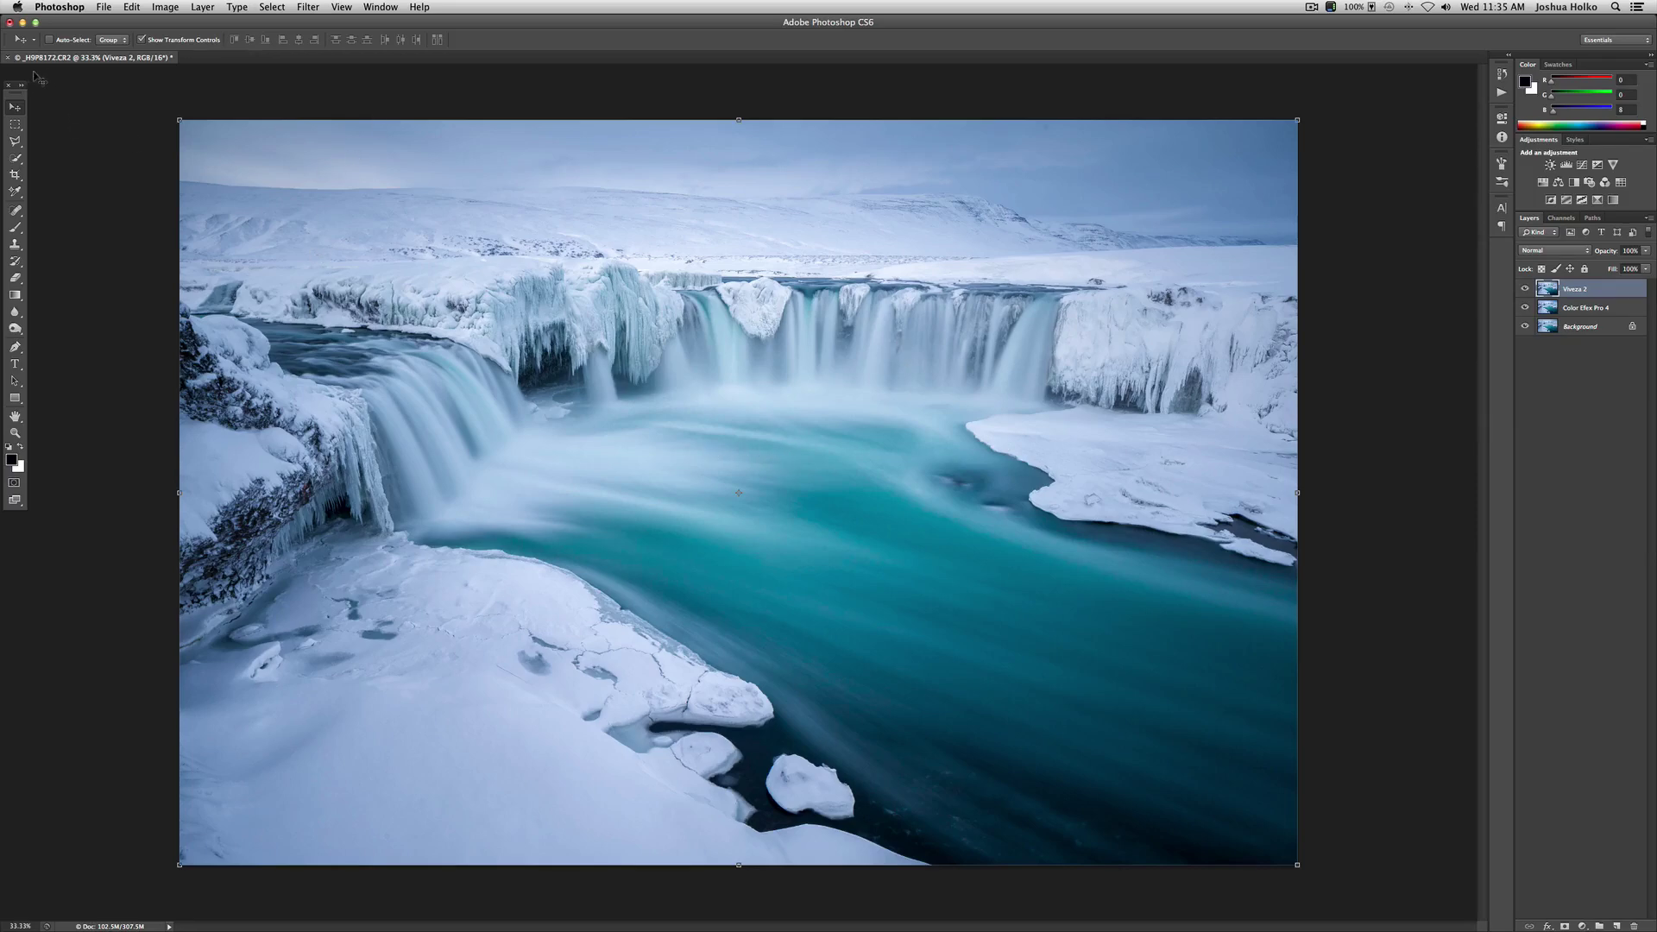
Switch to Lightroom and open the pale blue glacier ice photo from the webinar collection in the Develop module
{"action": "key", "text": "F3"}
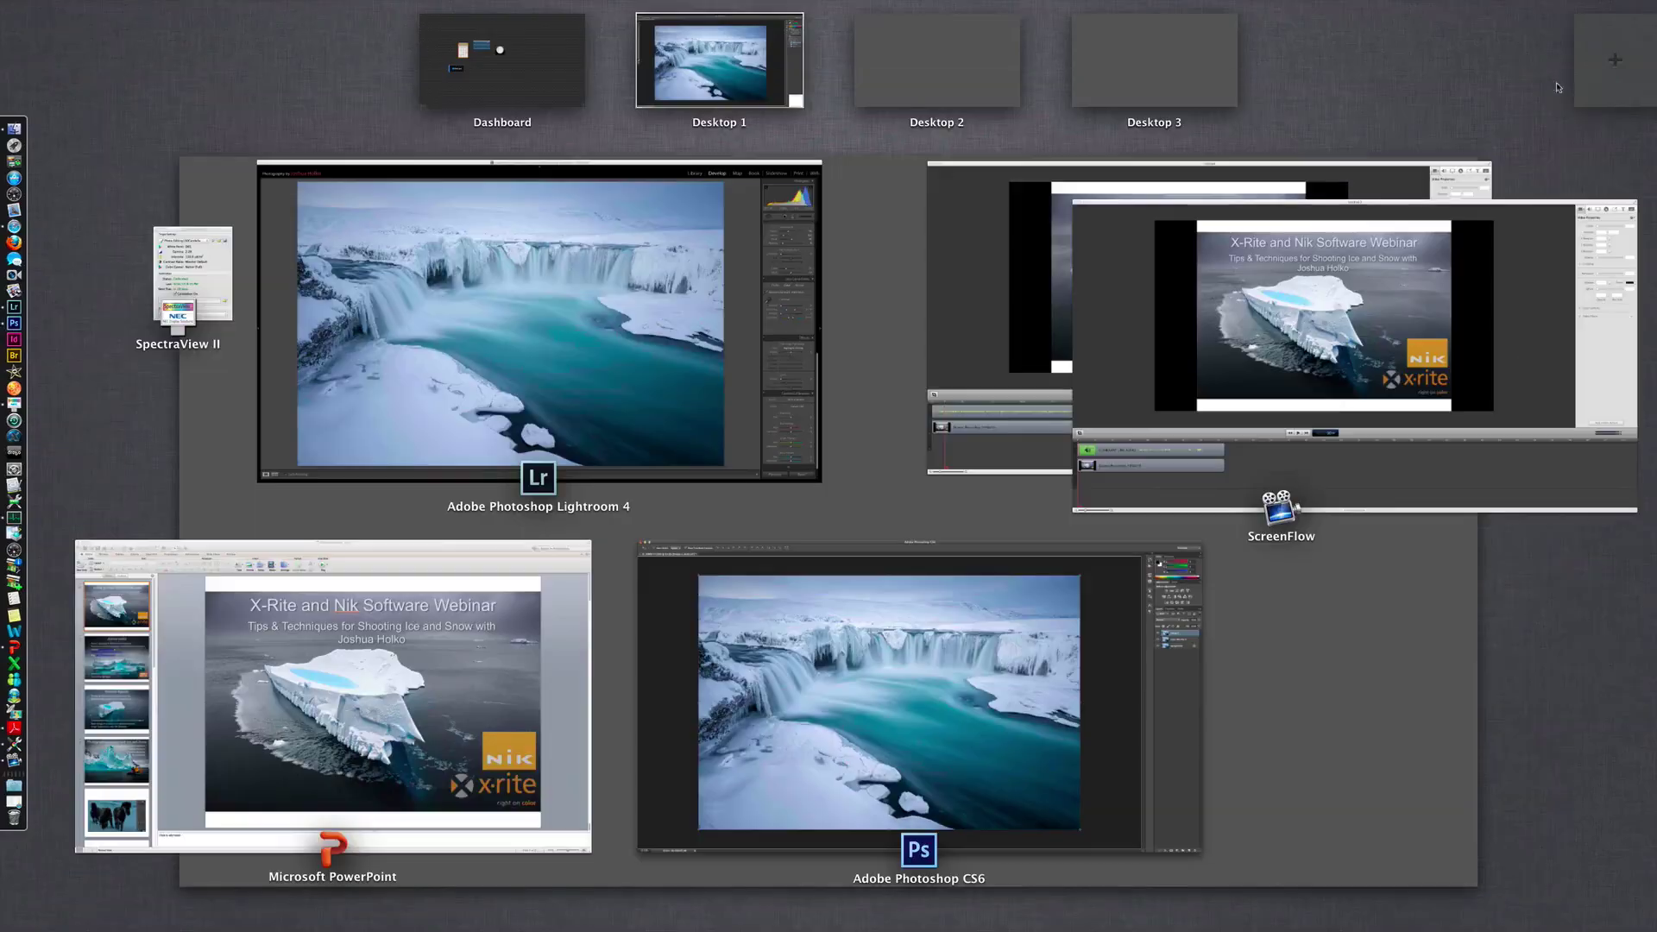
{"action": "left_click", "coordinate": [566, 338]}
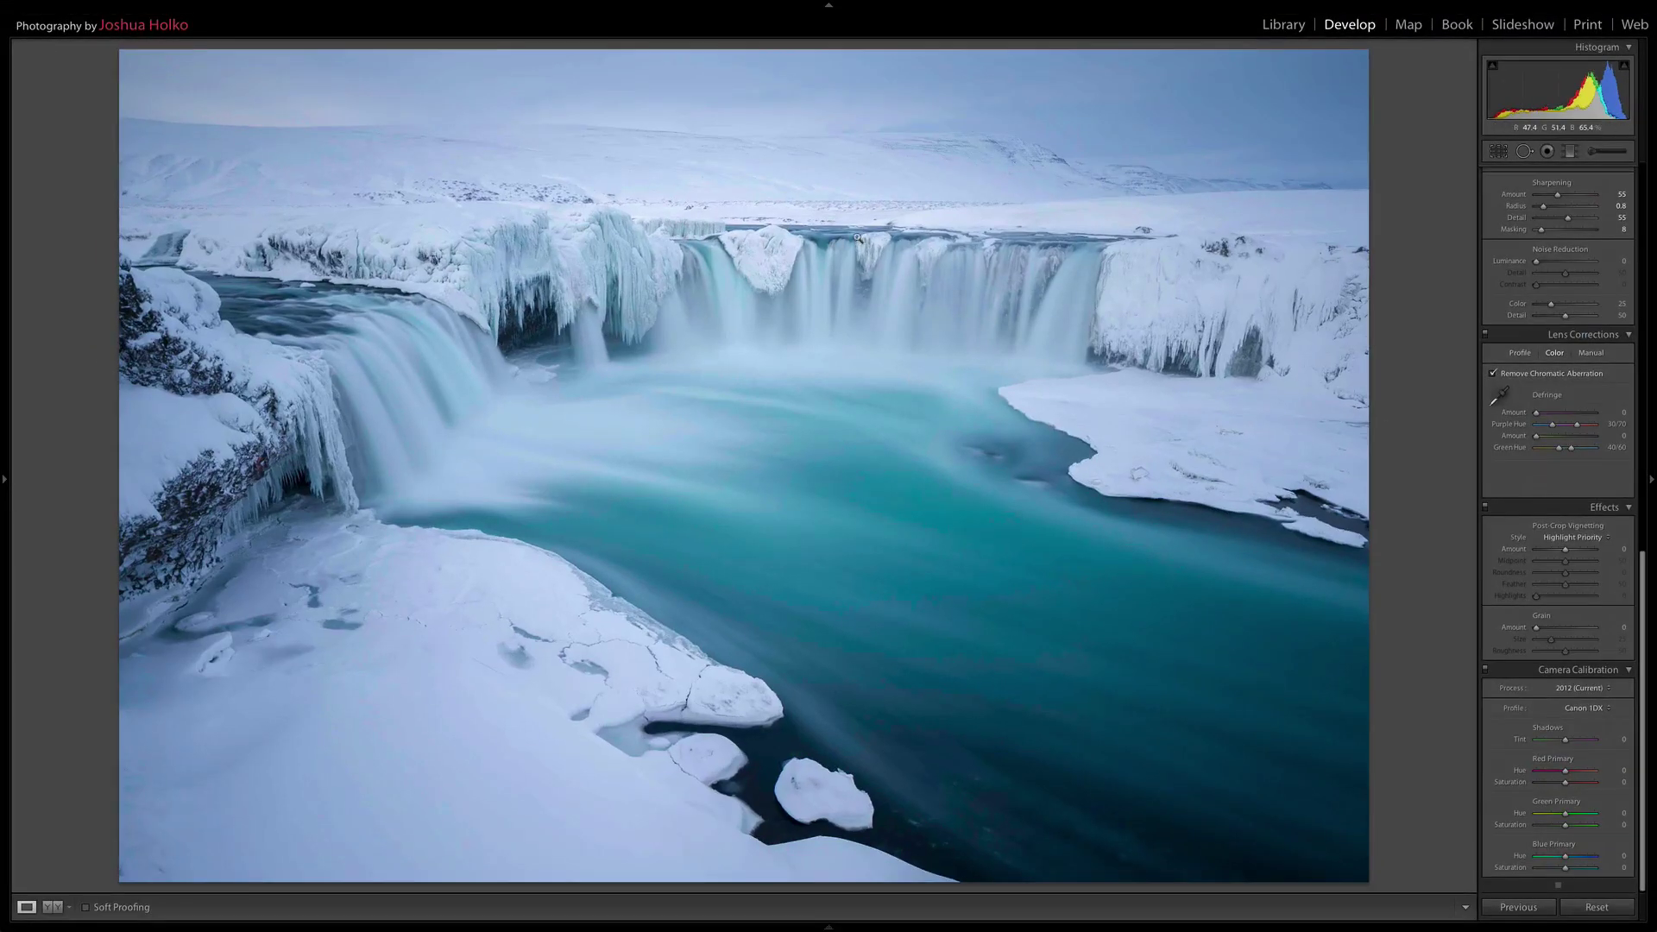
{"action": "key", "text": "g"}
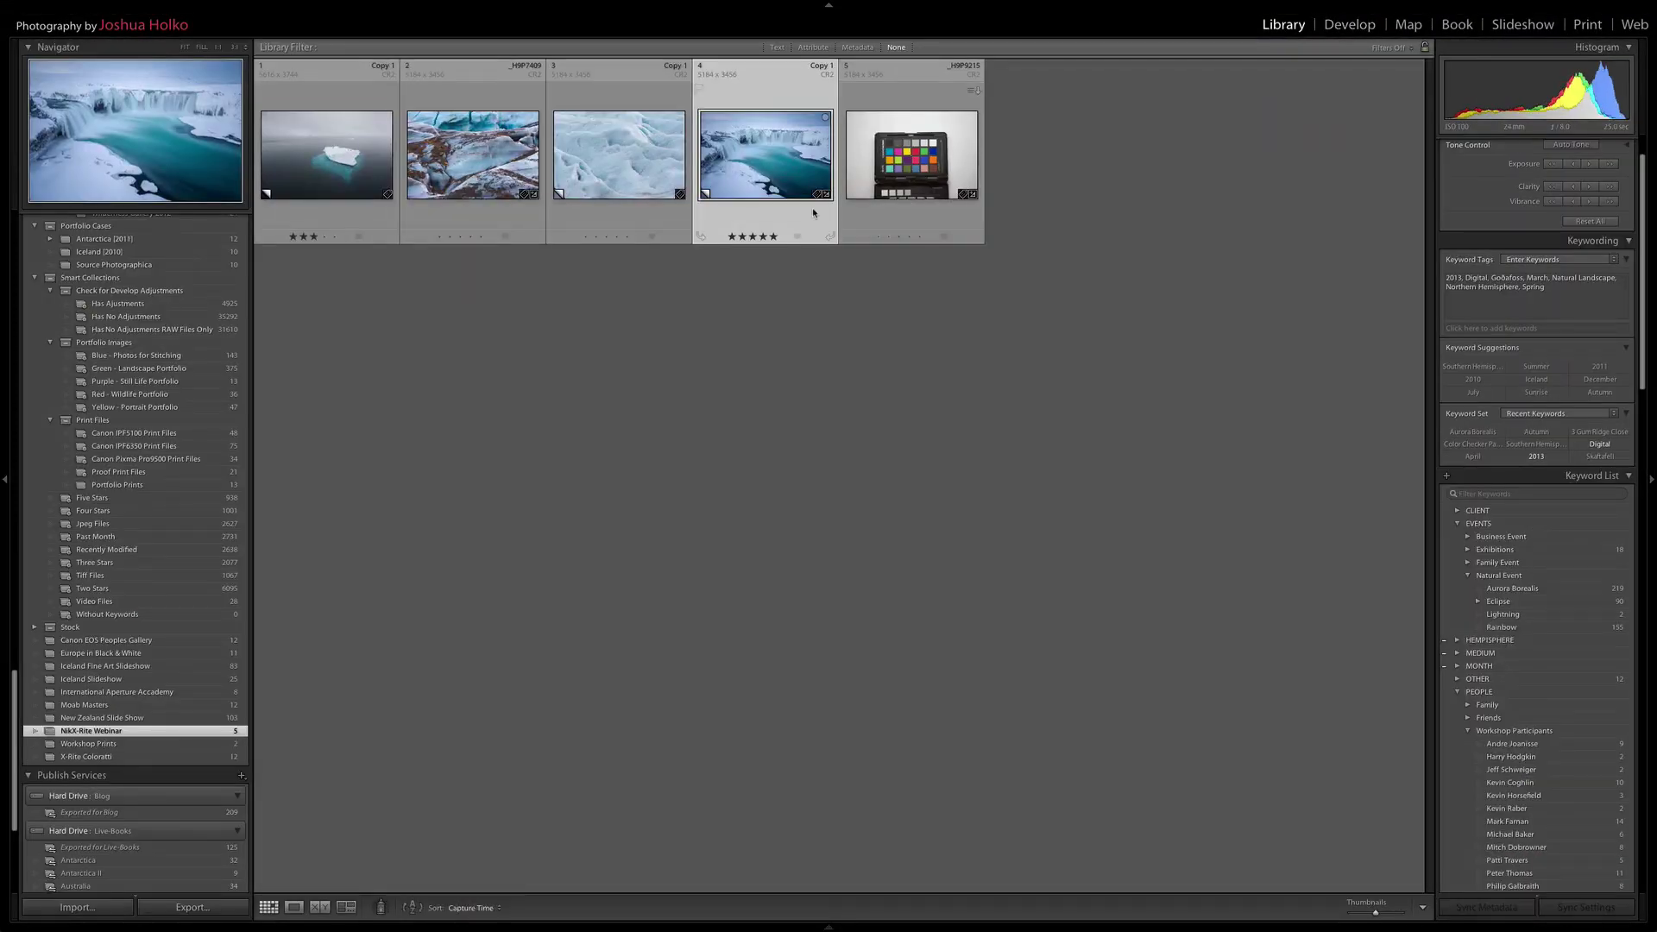
{"action": "left_click", "coordinate": [628, 164]}
{"action": "double_click", "coordinate": [627, 166]}
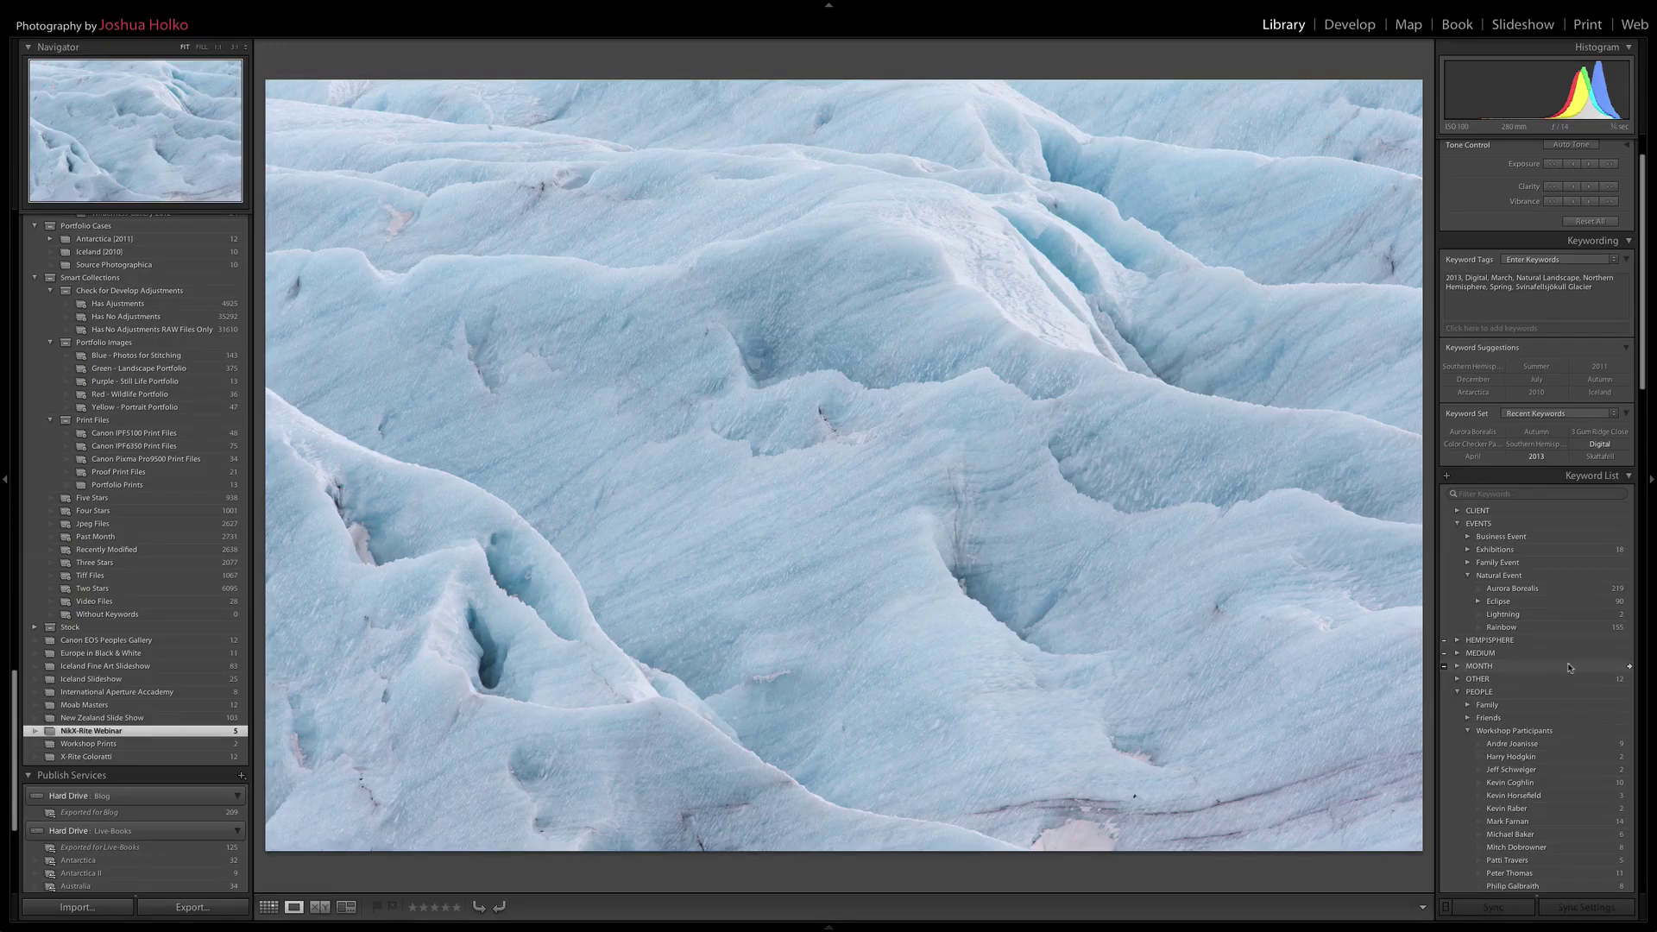
{"action": "key", "text": "Right"}
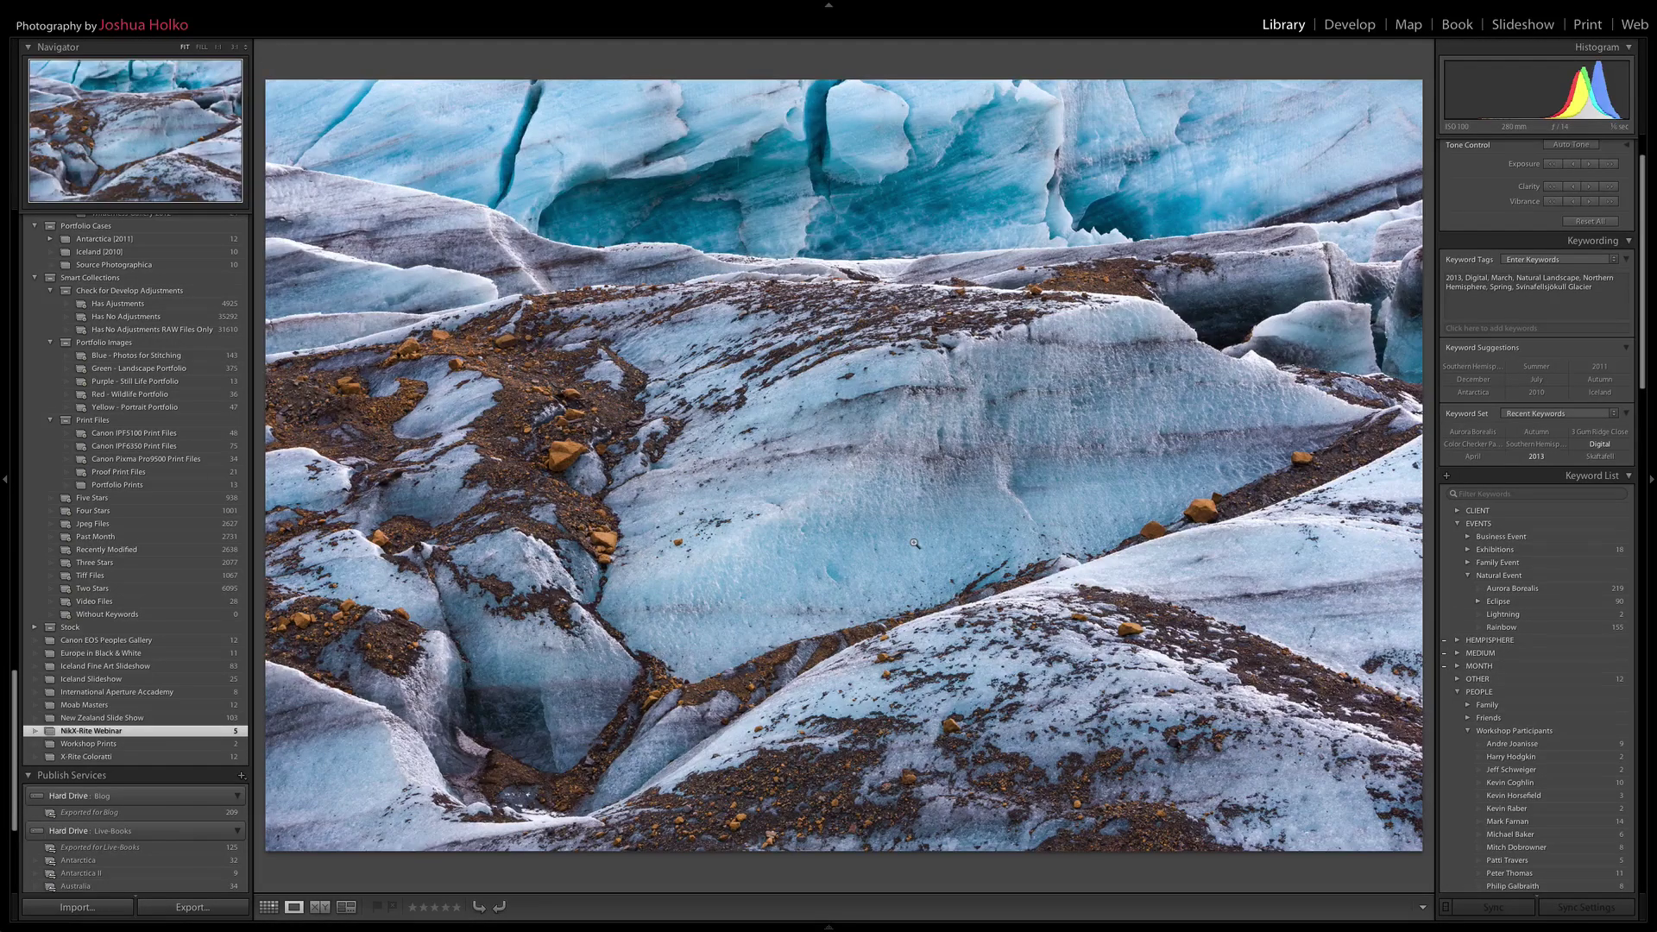
{"action": "key", "text": "g"}
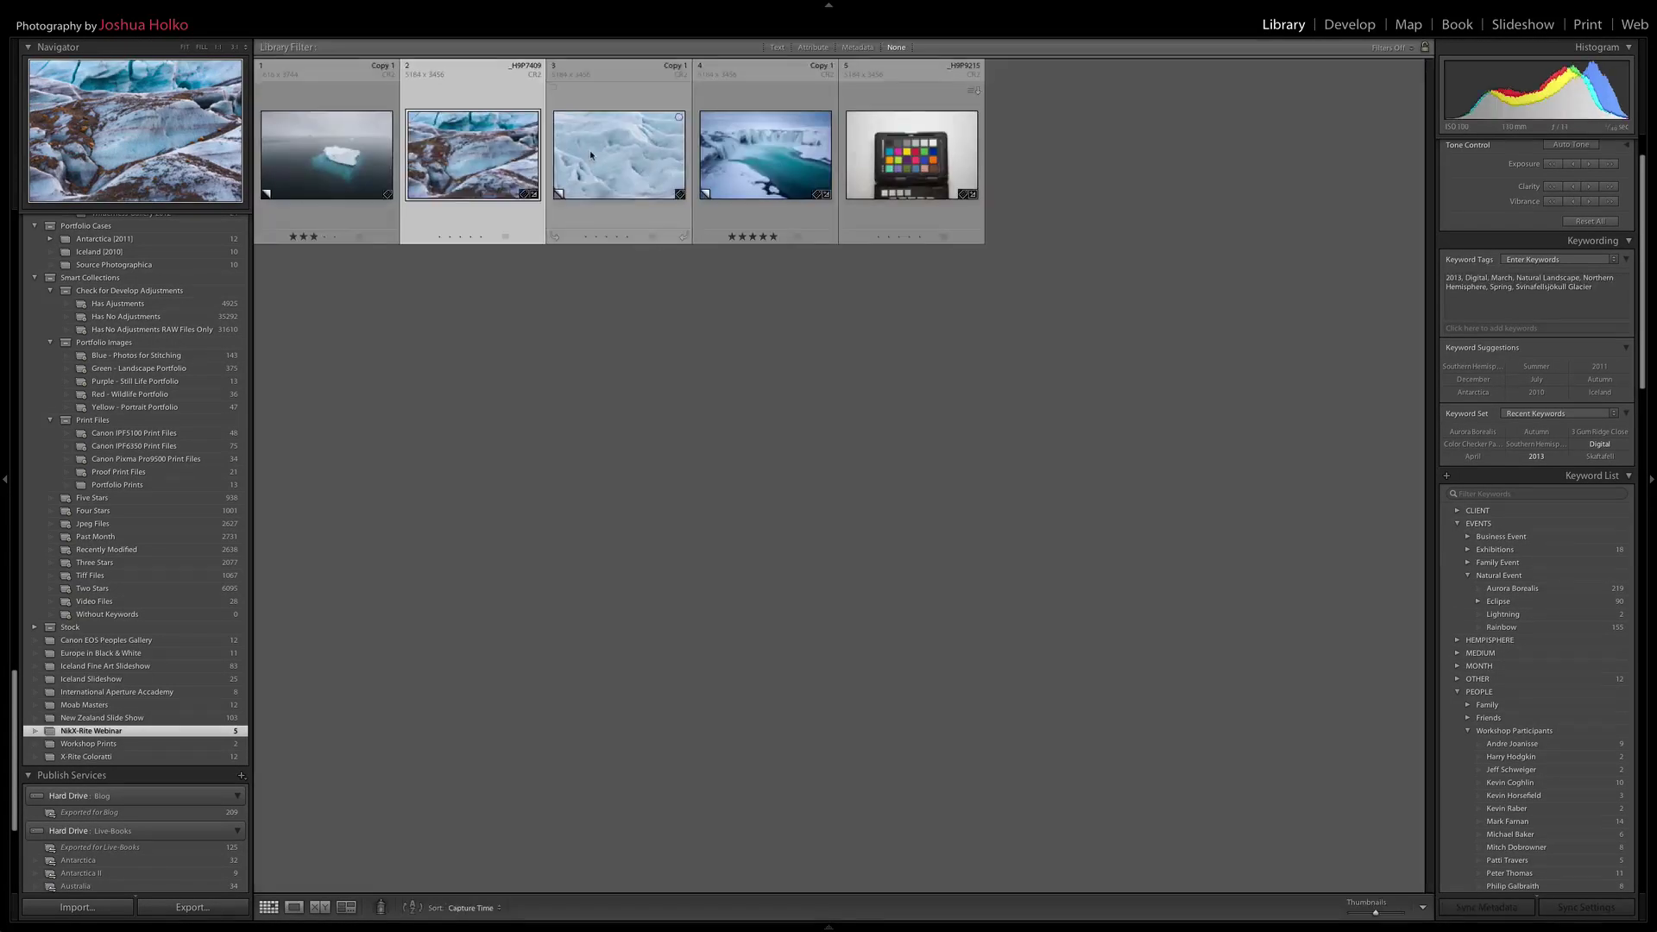
{"action": "double_click", "coordinate": [596, 153]}
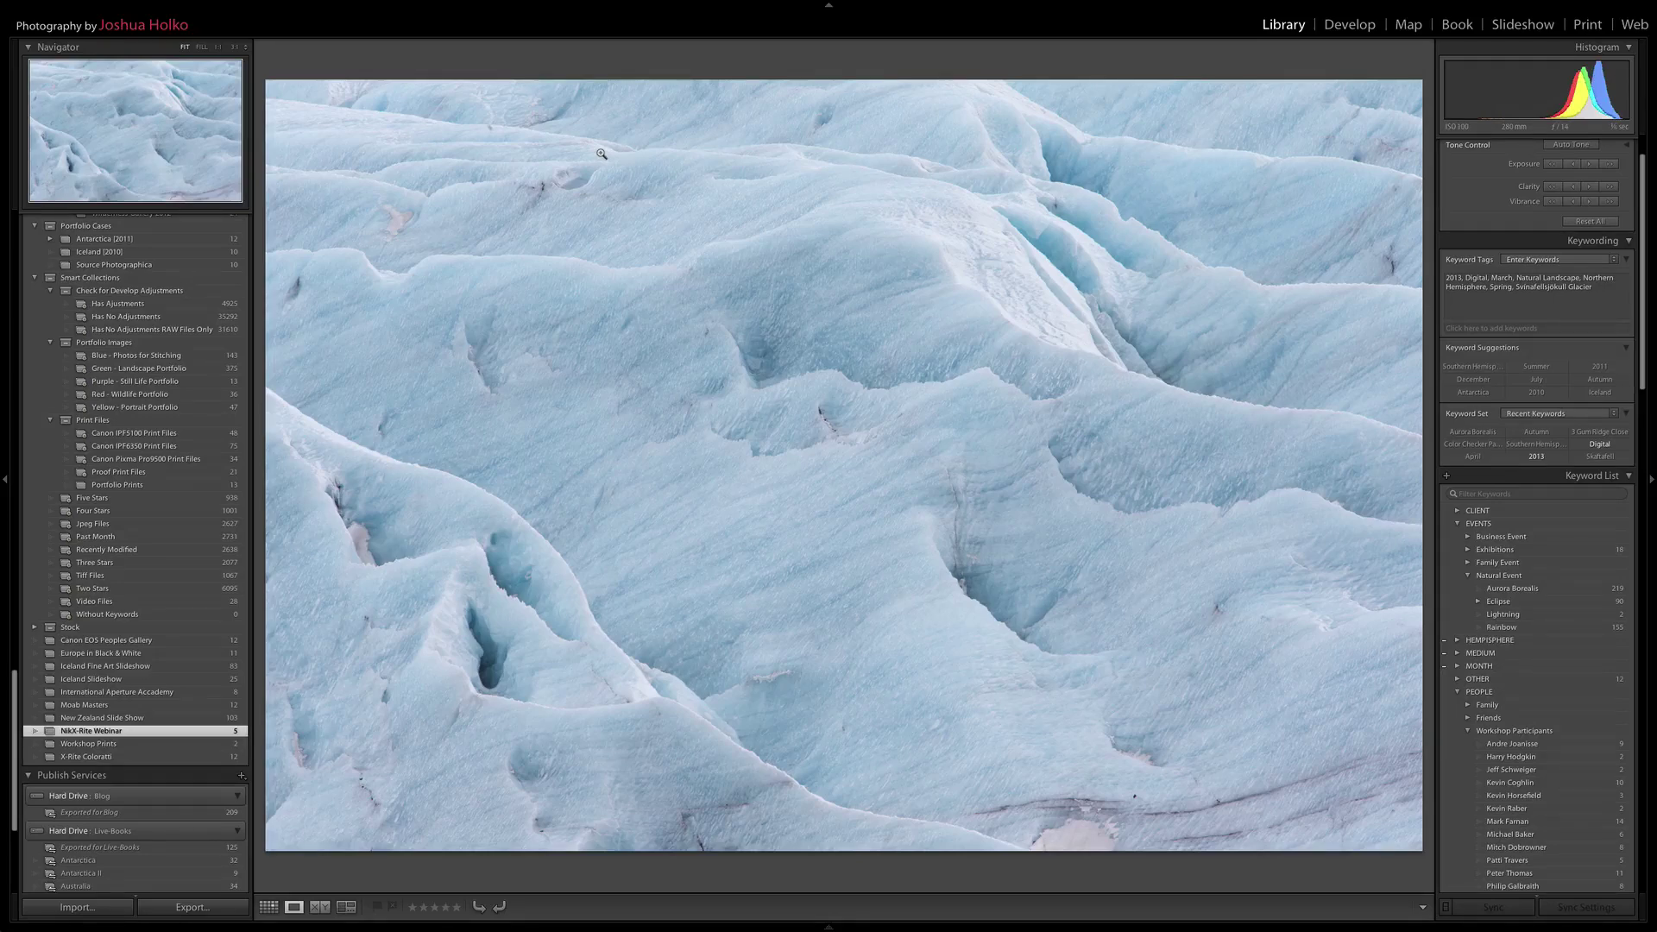
{"action": "left_click", "coordinate": [1362, 29]}
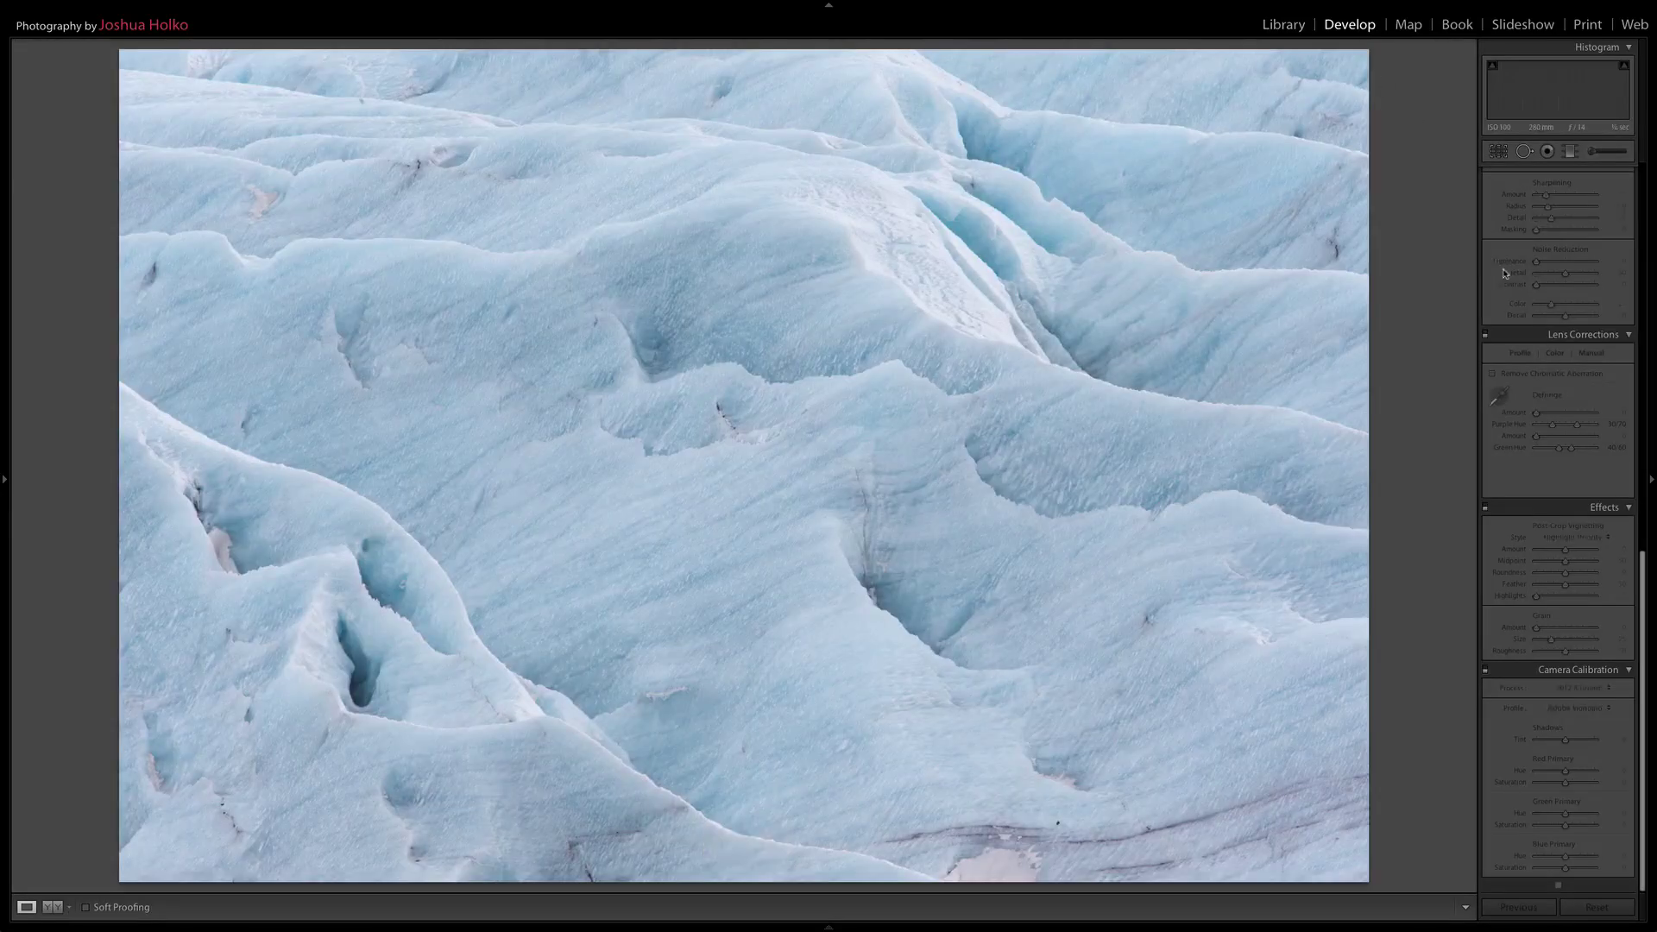
Set the glacier photo's camera calibration profile to Canon 1DX
{"action": "scroll", "coordinate": [1512, 316], "scroll_direction": "up", "scroll_amount": 15}
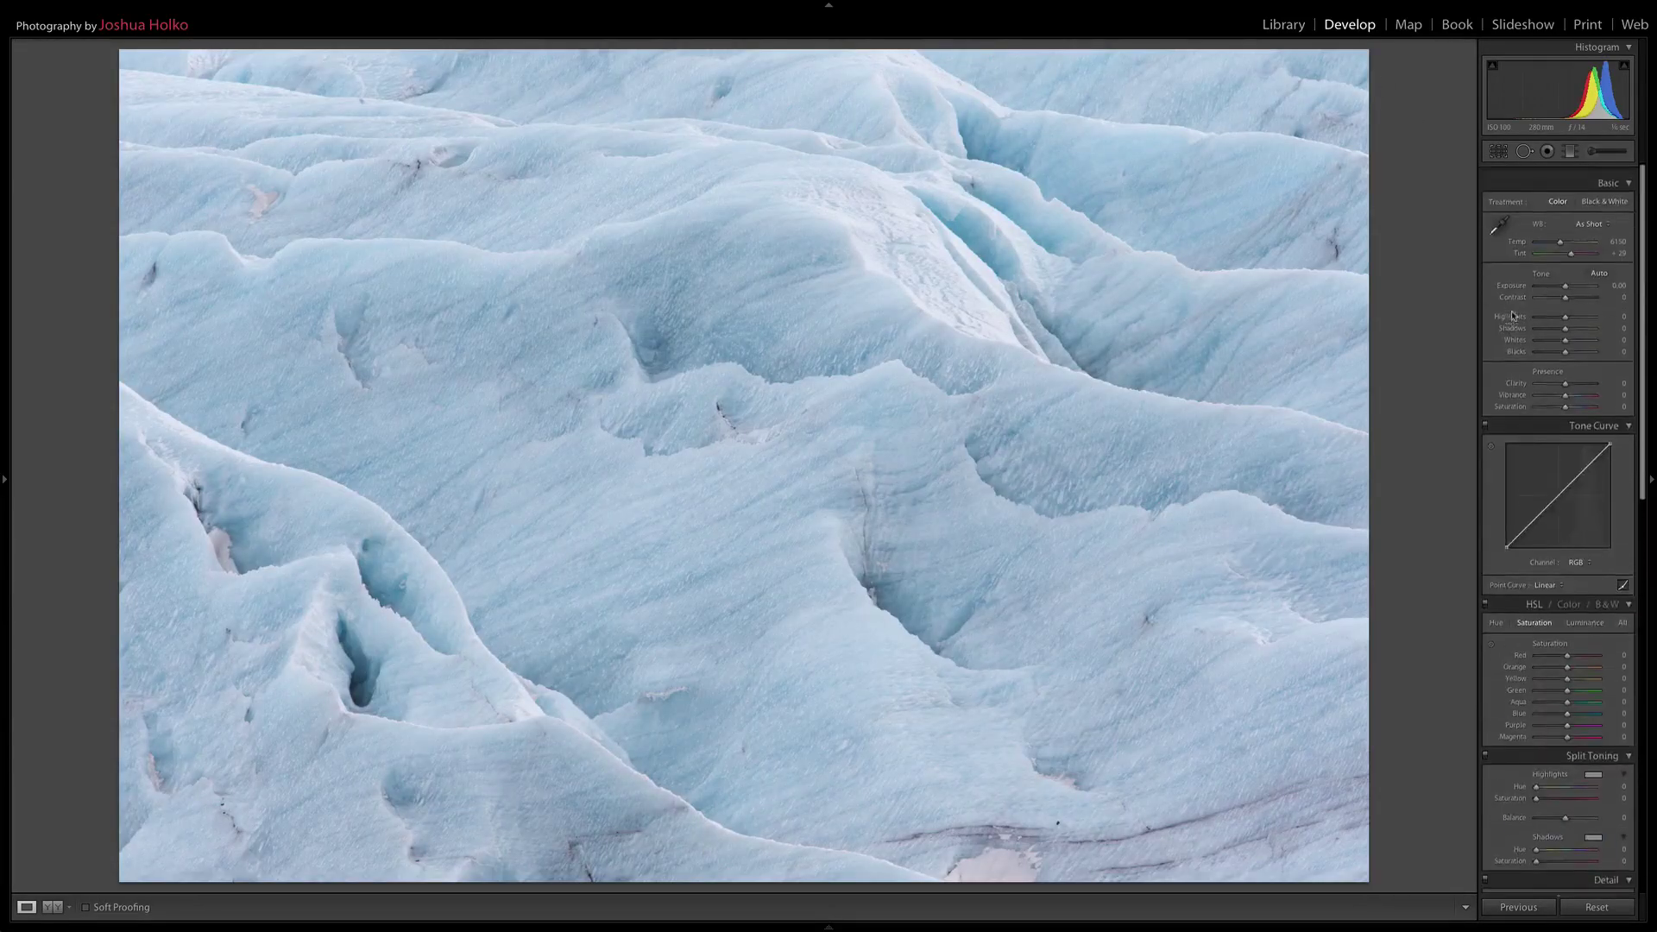
{"action": "scroll", "coordinate": [1512, 316], "scroll_direction": "down", "scroll_amount": 1}
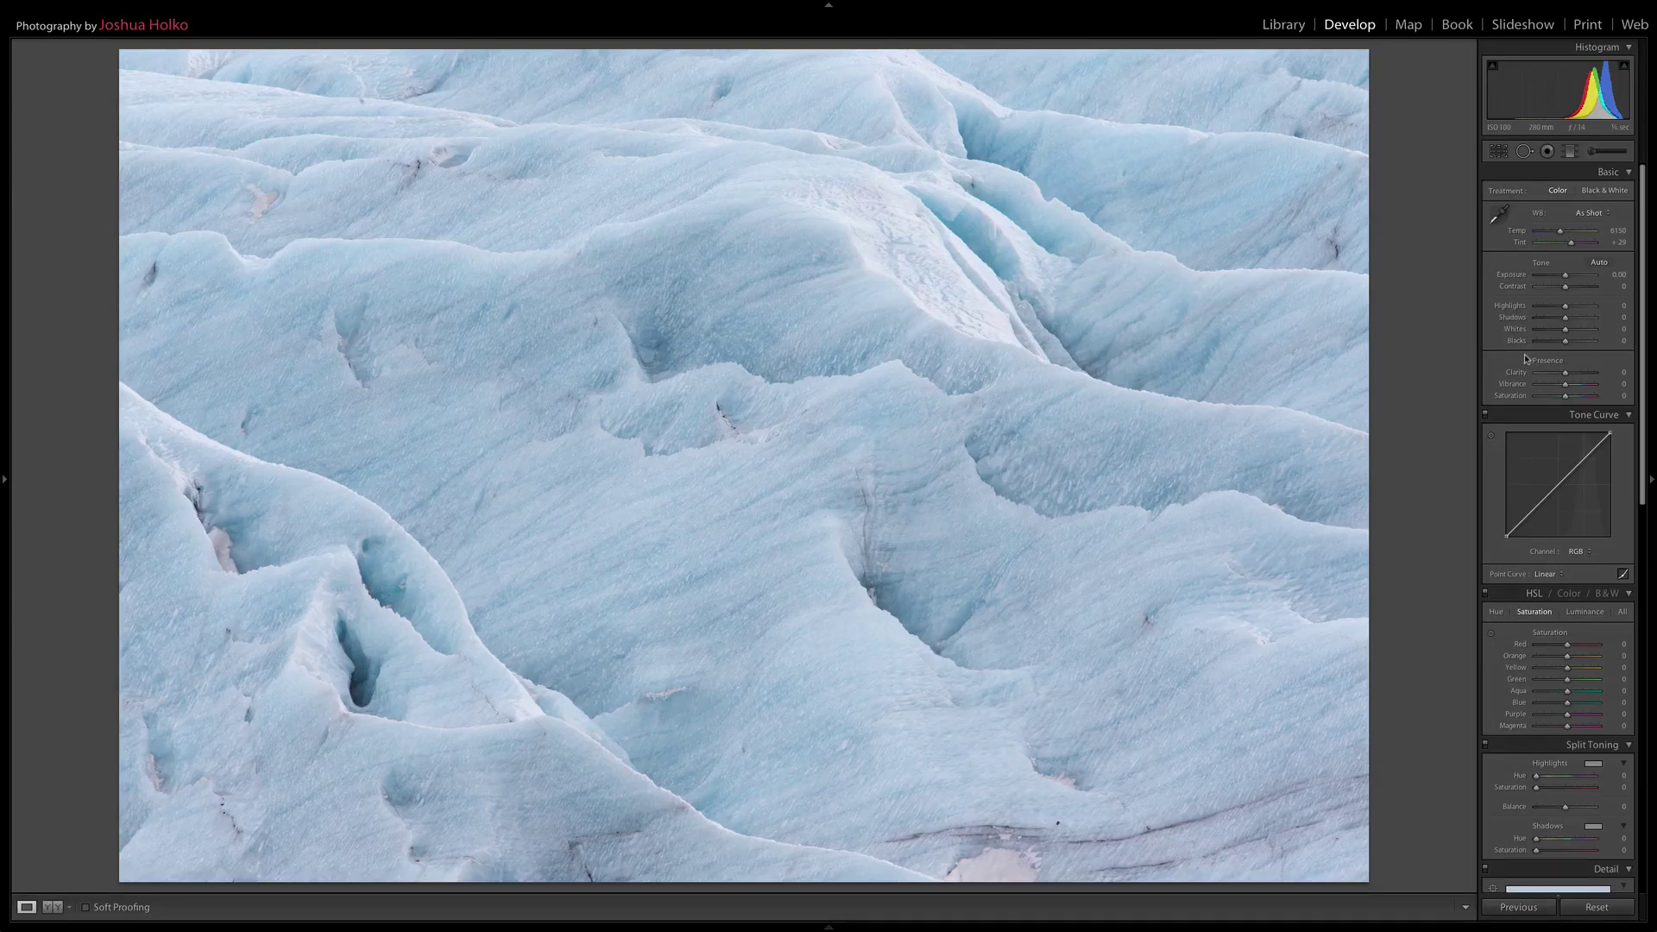
{"action": "scroll", "coordinate": [1541, 397], "scroll_direction": "down", "scroll_amount": 10}
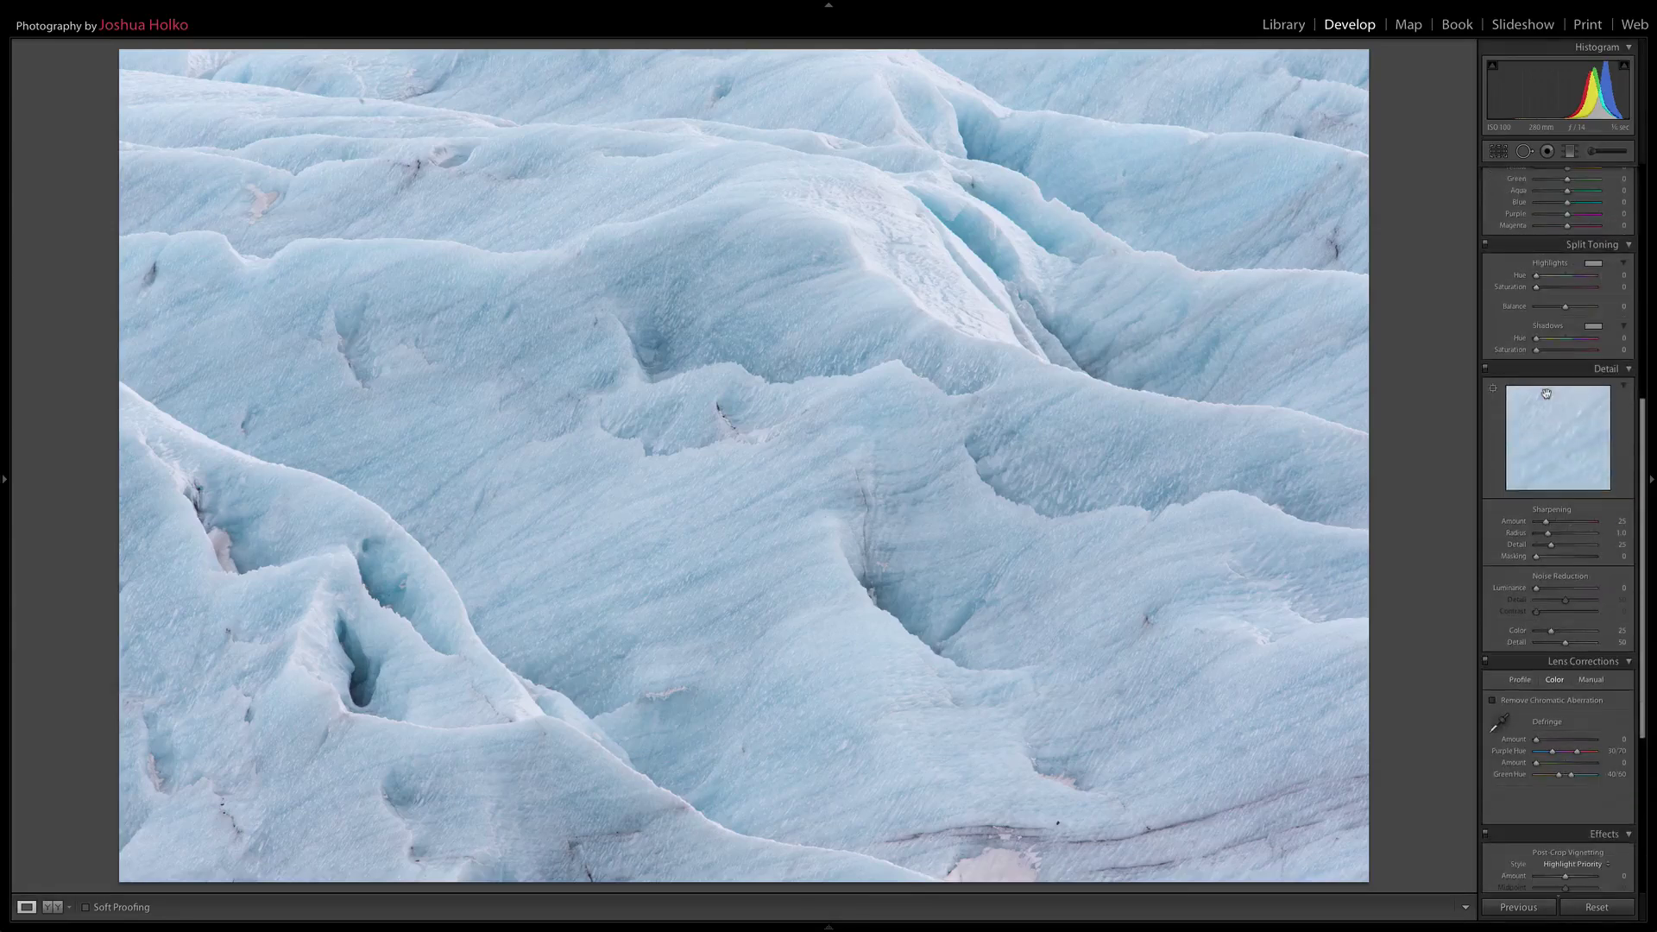
{"action": "scroll", "coordinate": [1546, 393], "scroll_direction": "down", "scroll_amount": 5}
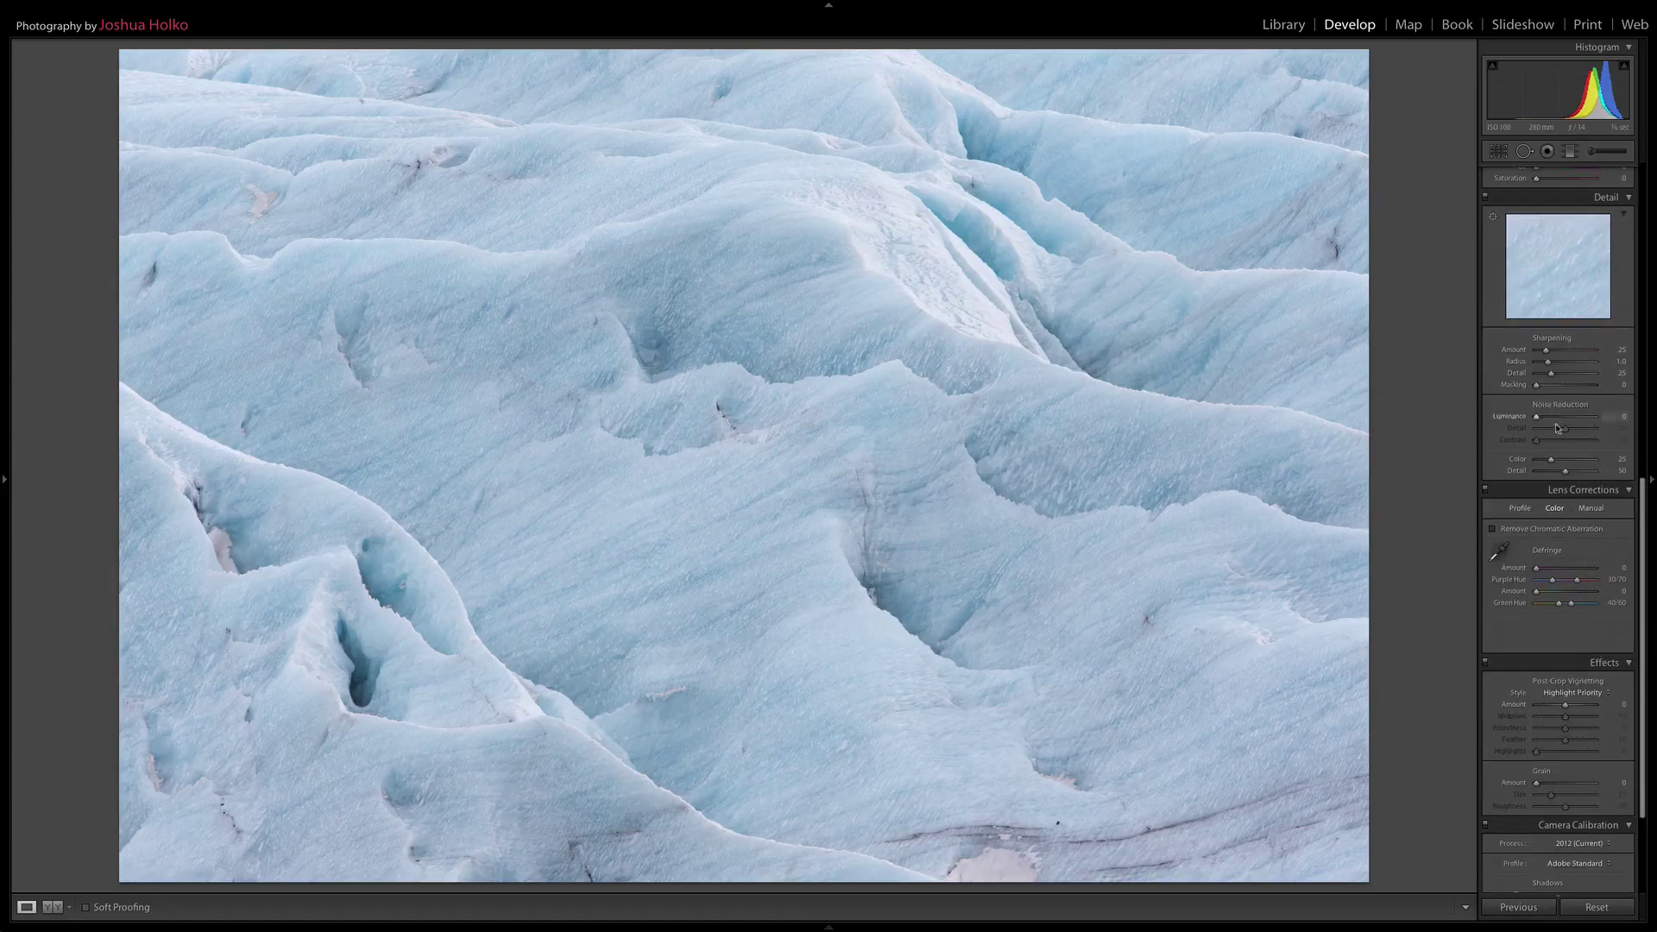
{"action": "scroll", "coordinate": [1568, 492], "scroll_direction": "down", "scroll_amount": 4}
{"action": "scroll", "coordinate": [1567, 493], "scroll_direction": "down", "scroll_amount": 1}
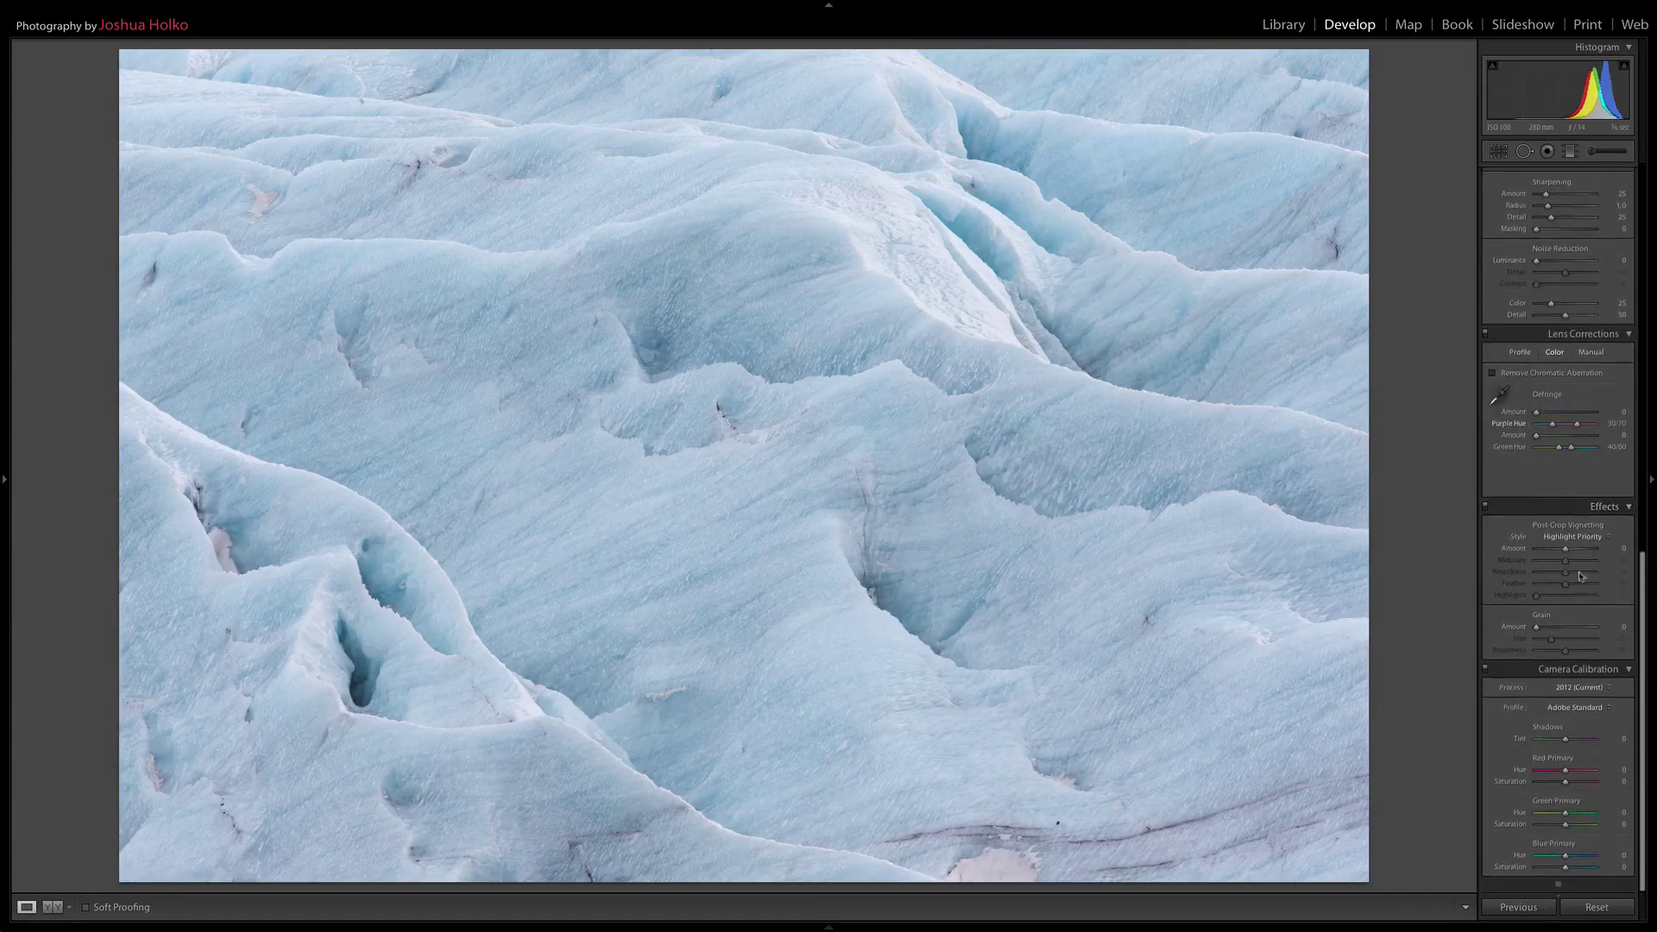
{"action": "left_click", "coordinate": [1567, 711]}
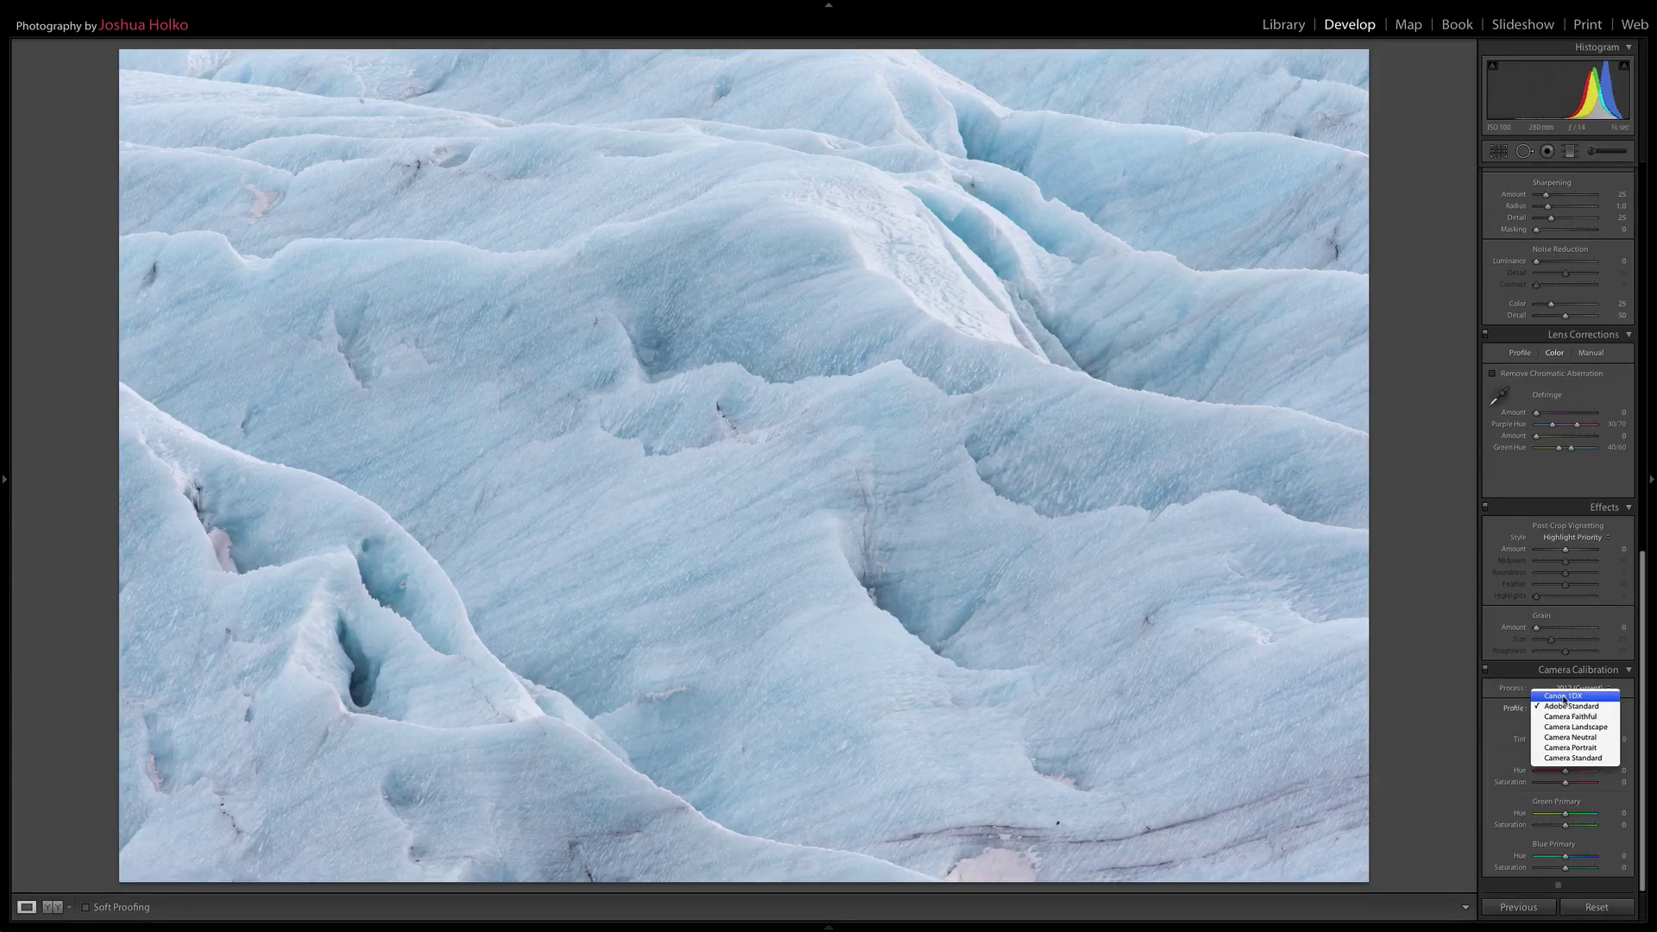
{"action": "left_click", "coordinate": [1565, 698]}
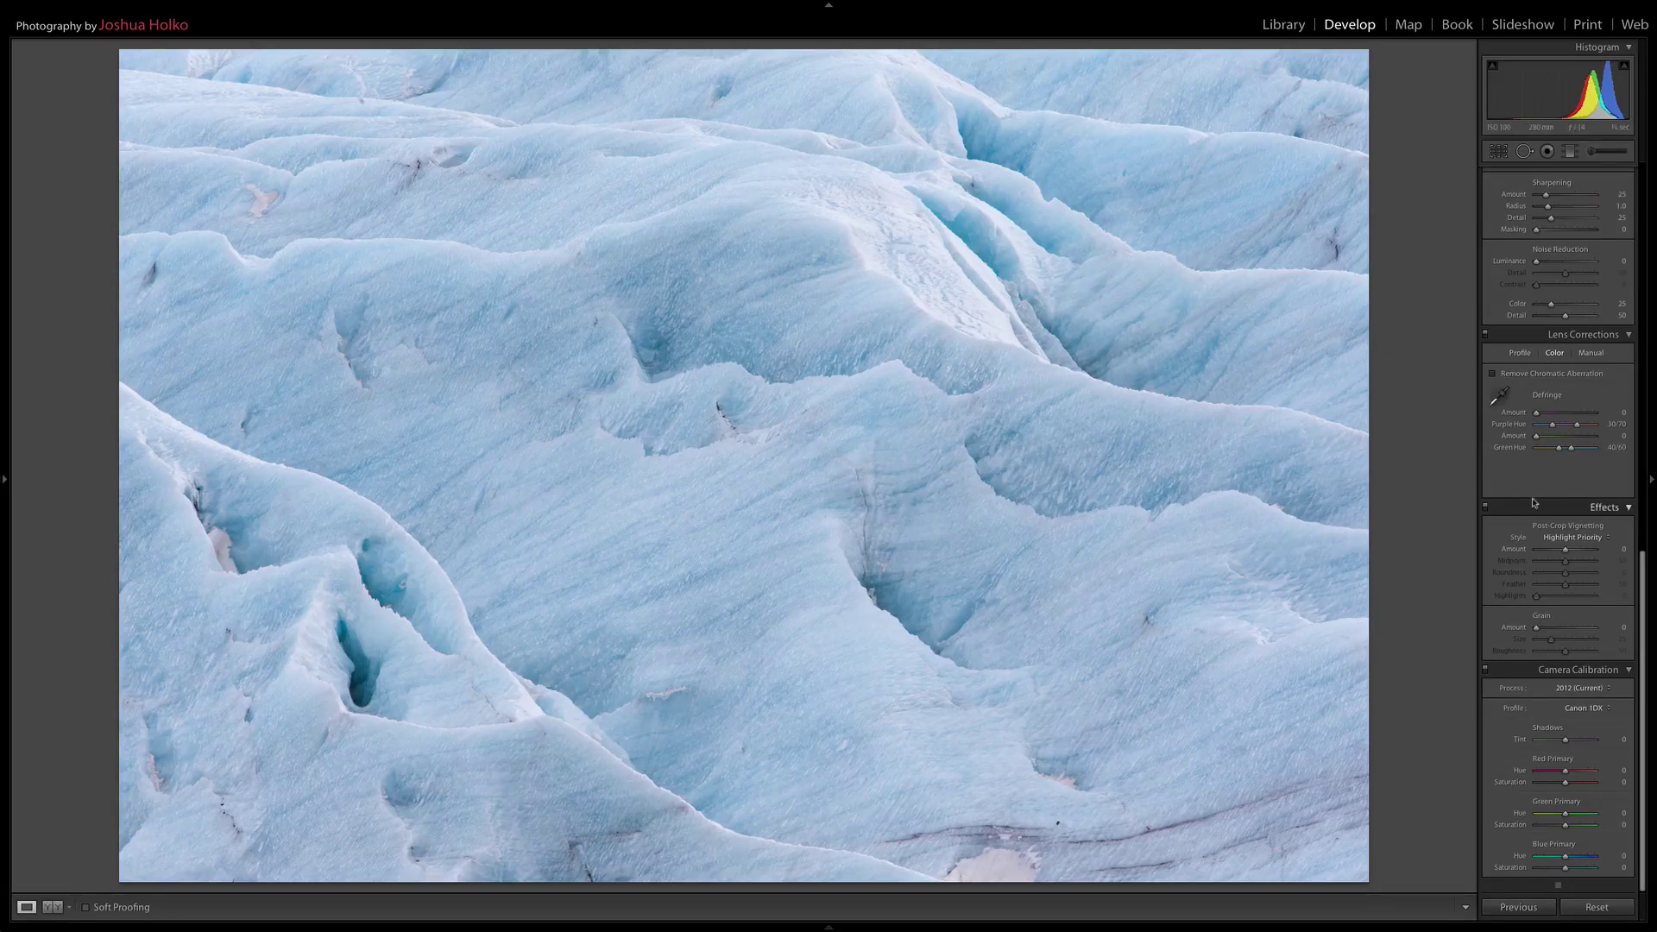
Apply automatic tone to the glacier photo, and adjust Contrast to +1 and Exposure to −0.55
{"action": "scroll", "coordinate": [1548, 519], "scroll_direction": "up", "scroll_amount": 4}
{"action": "scroll", "coordinate": [1548, 519], "scroll_direction": "up", "scroll_amount": 6}
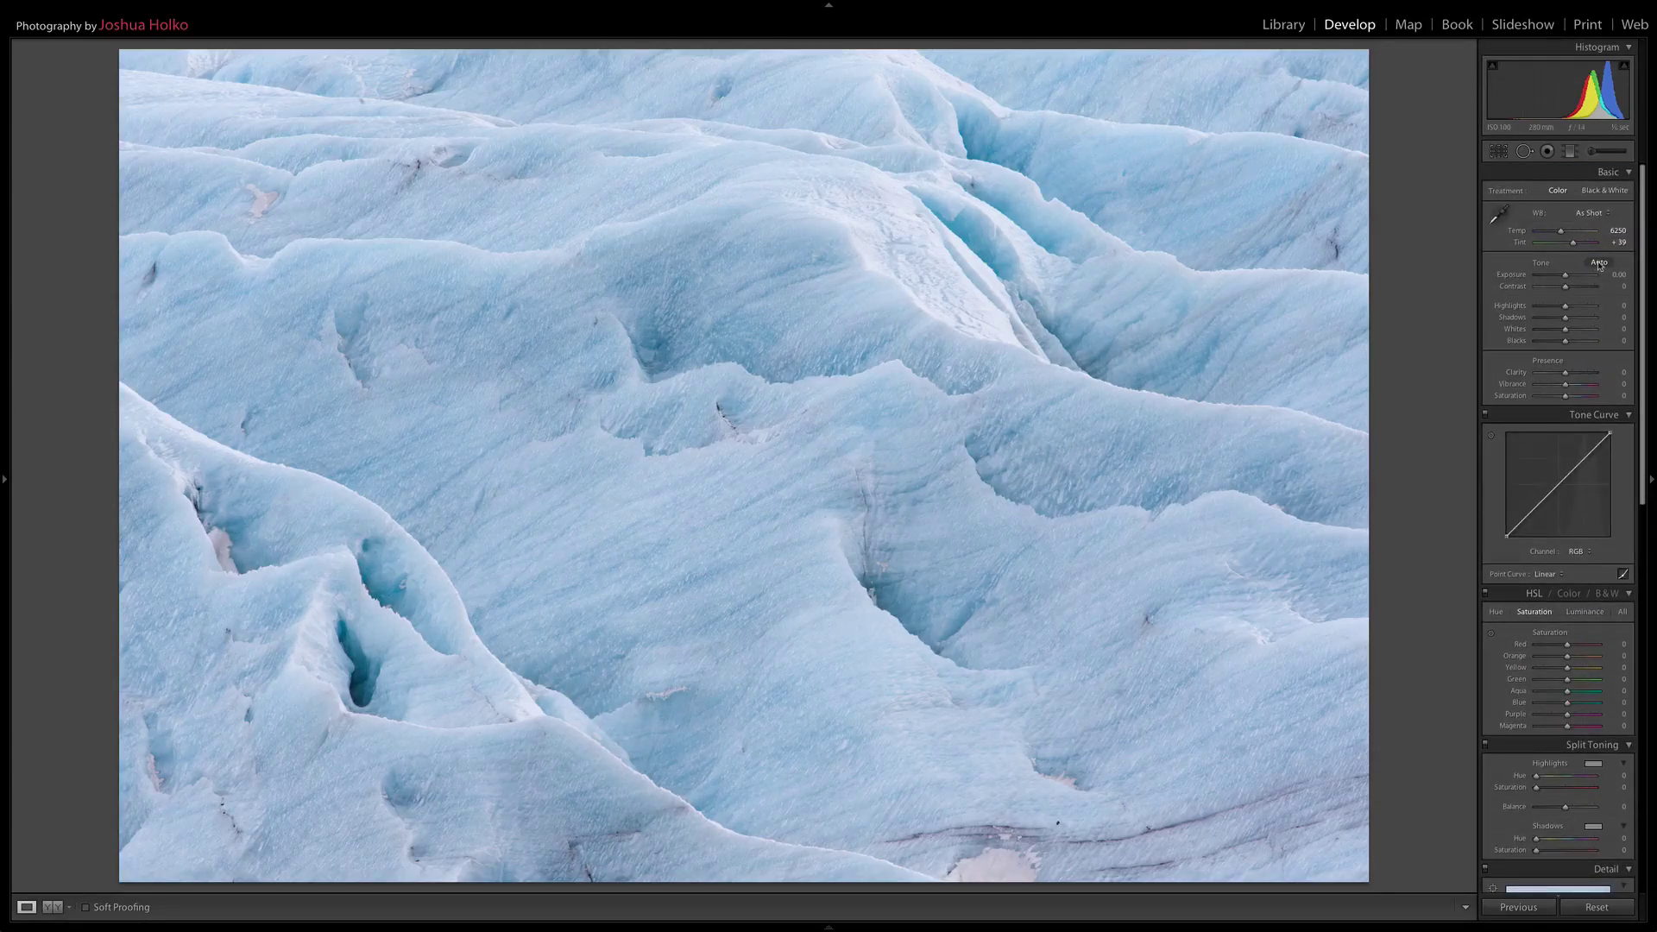
{"action": "left_click", "coordinate": [1600, 263]}
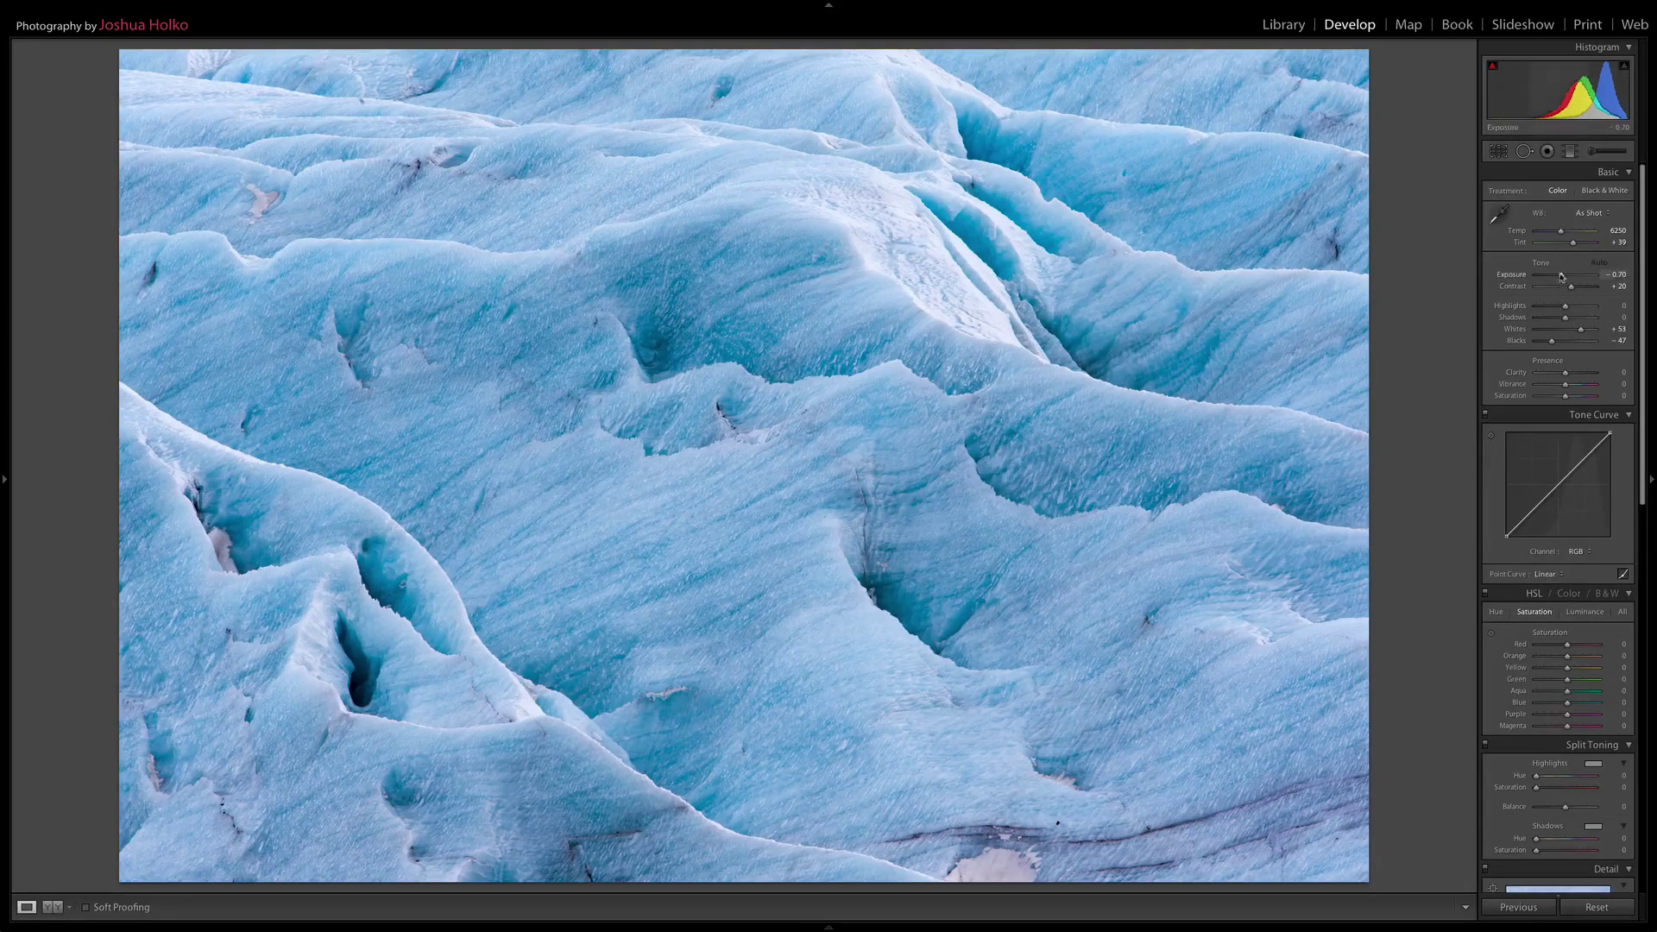
{"action": "left_click_drag", "start_coordinate": [1570, 289], "coordinate": [1567, 291]}
{"action": "left_click_drag", "start_coordinate": [1561, 277], "coordinate": [1563, 277]}
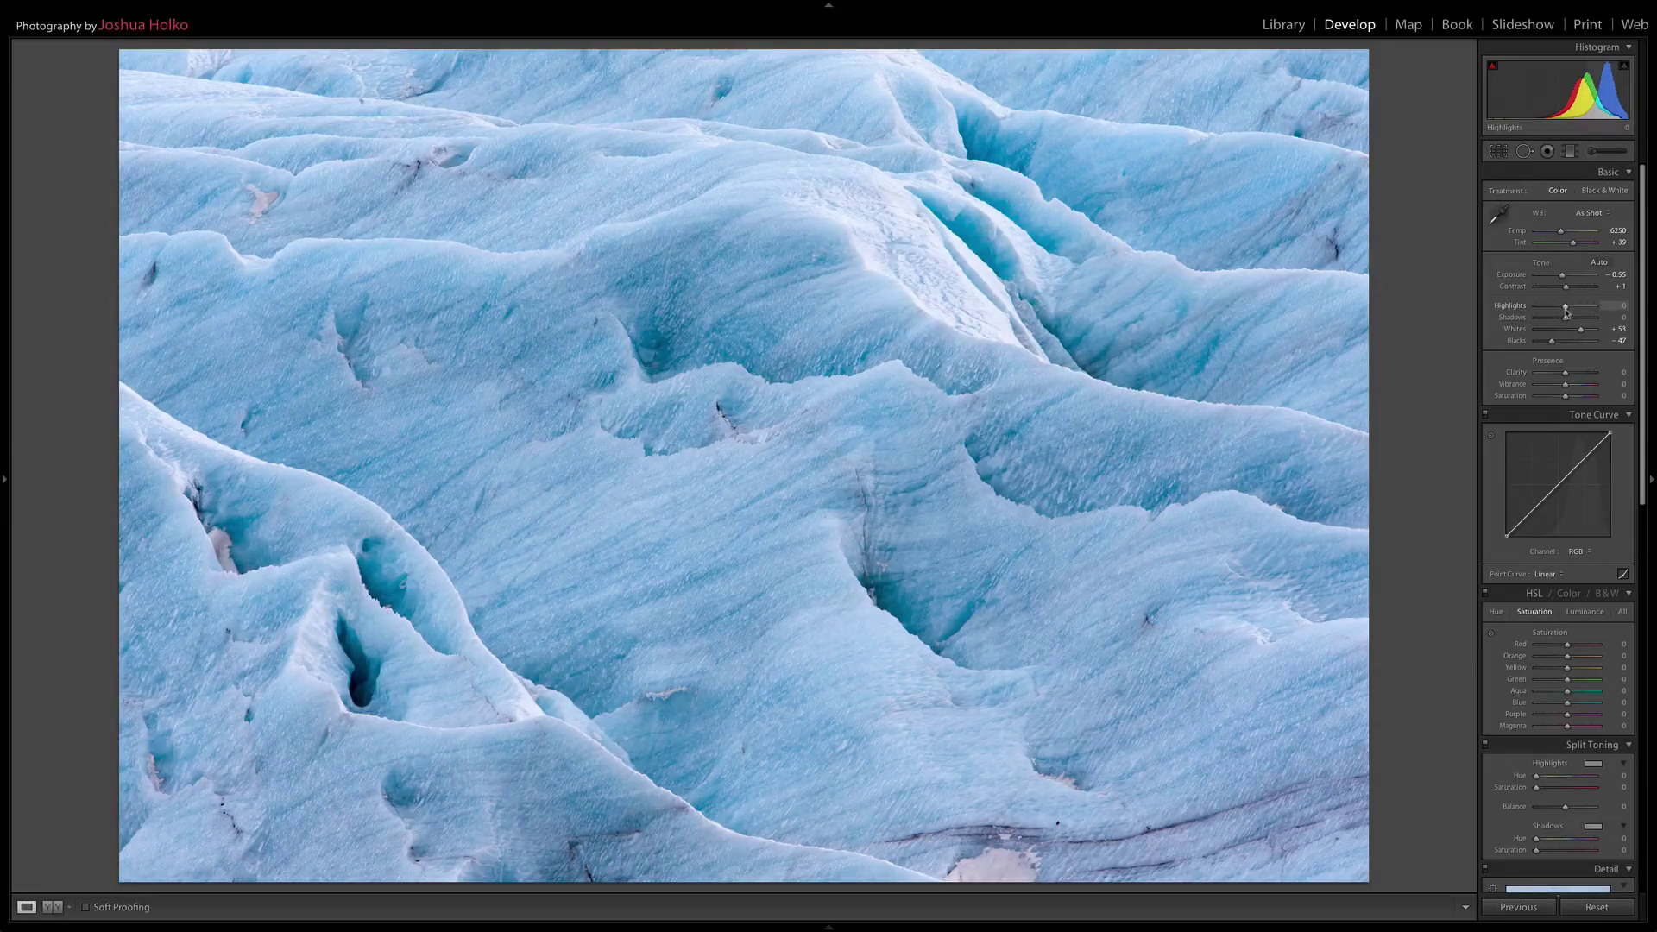
Set the glacier photo's Highlights to −100, Whites to +57 and Blacks to −38, checking the whites and blacks for clipping
{"action": "left_click_drag", "start_coordinate": [1566, 311], "coordinate": [1534, 311]}
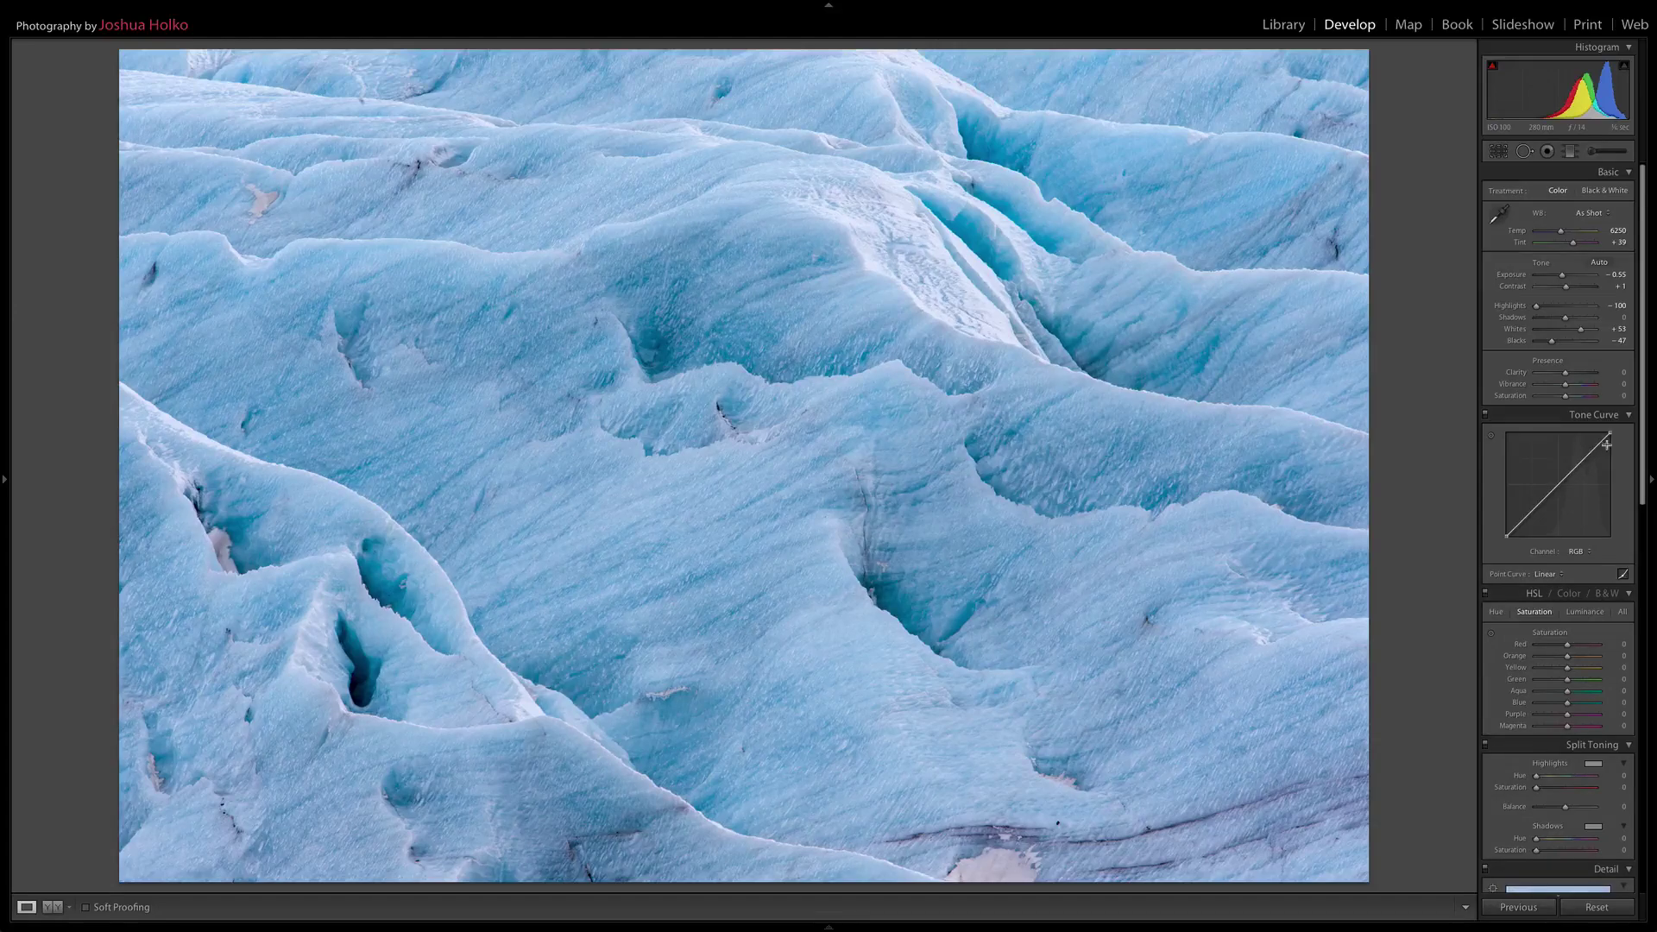
{"action": "left_click", "coordinate": [1583, 331], "text": "alt"}
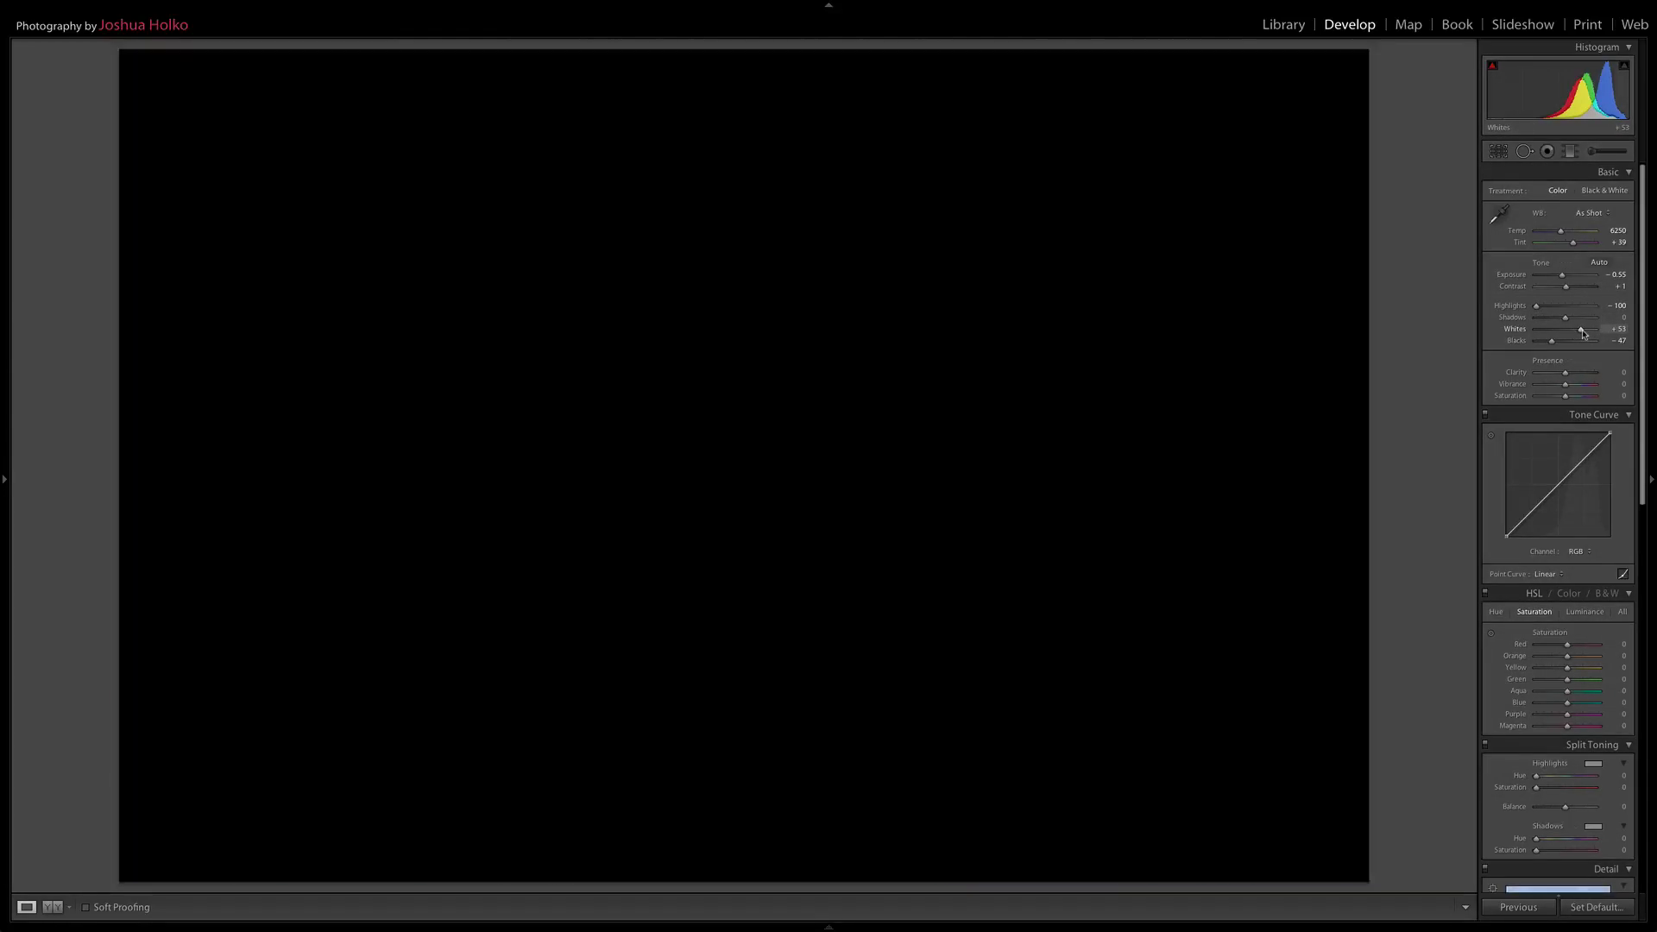
{"action": "left_click_drag", "start_coordinate": [1584, 333], "coordinate": [1585, 335]}
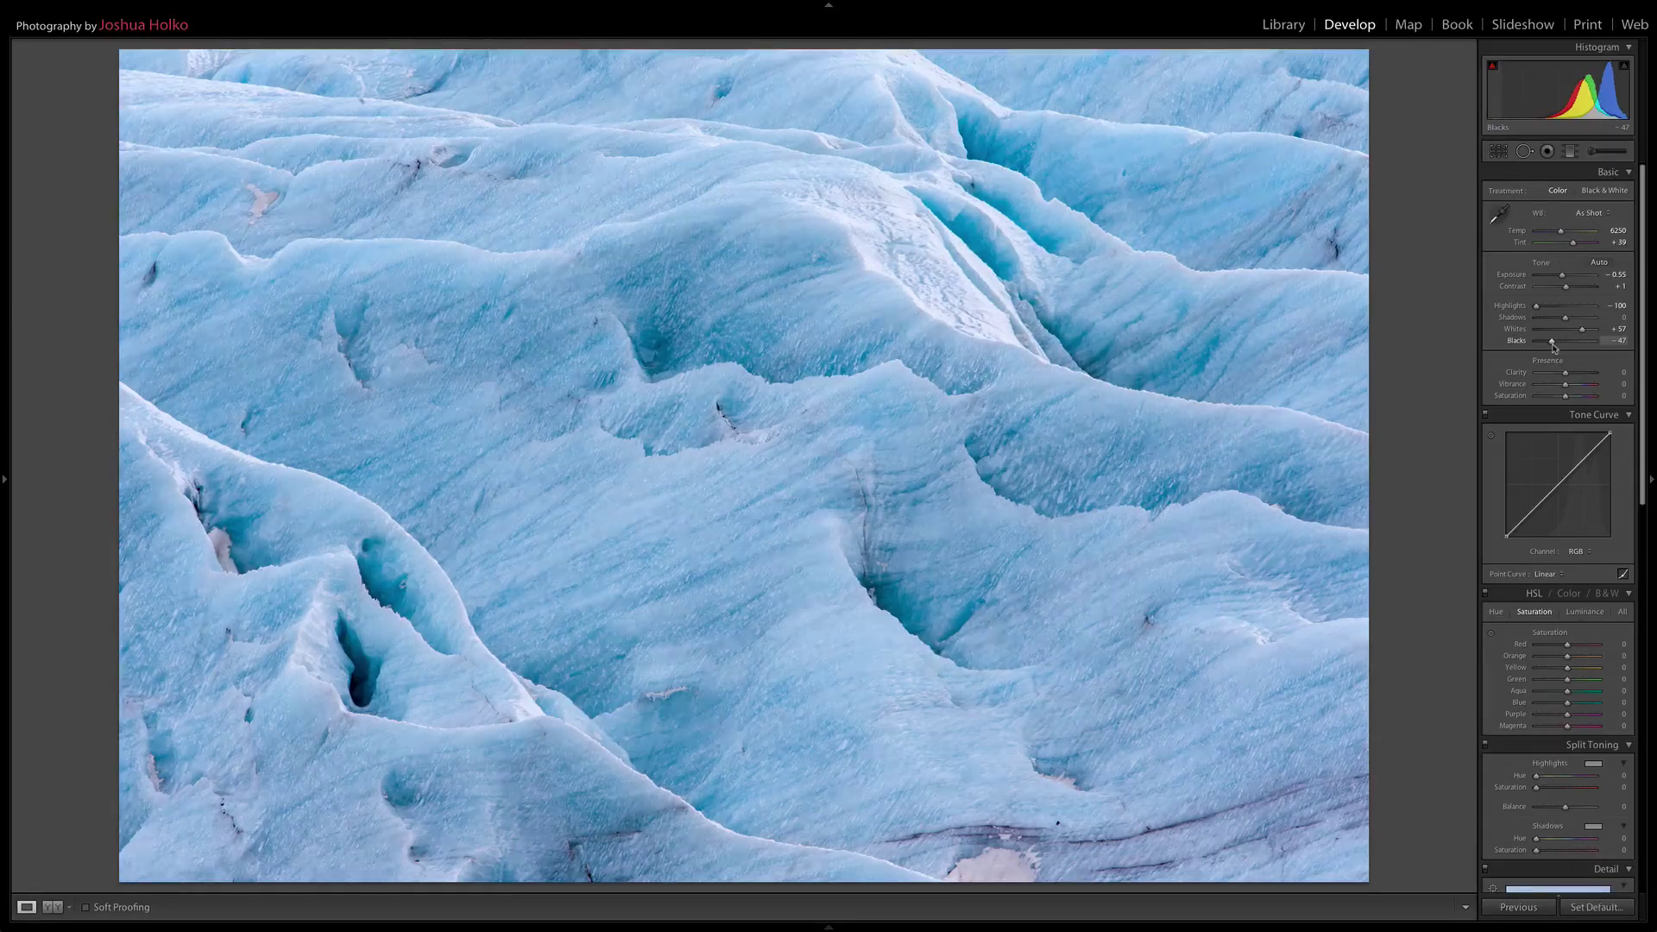
{"action": "left_click", "coordinate": [1552, 342], "text": "alt"}
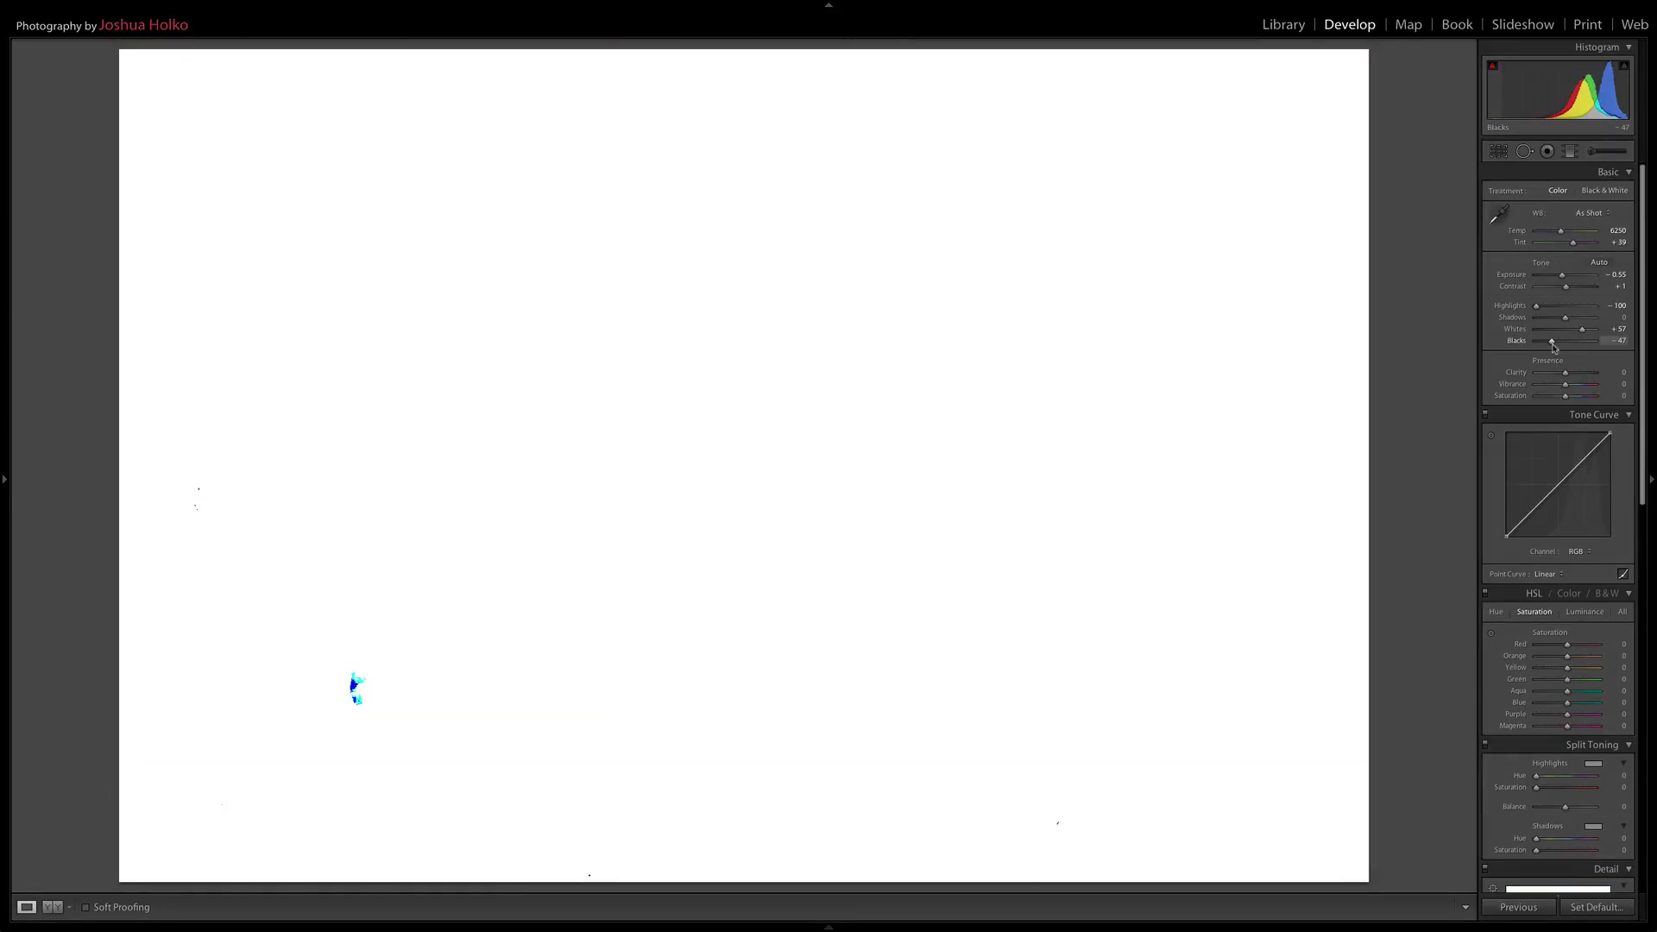
{"action": "left_click_drag", "start_coordinate": [1553, 346], "coordinate": [1557, 347]}
{"action": "left_click_drag", "start_coordinate": [1556, 346], "coordinate": [1556, 346]}
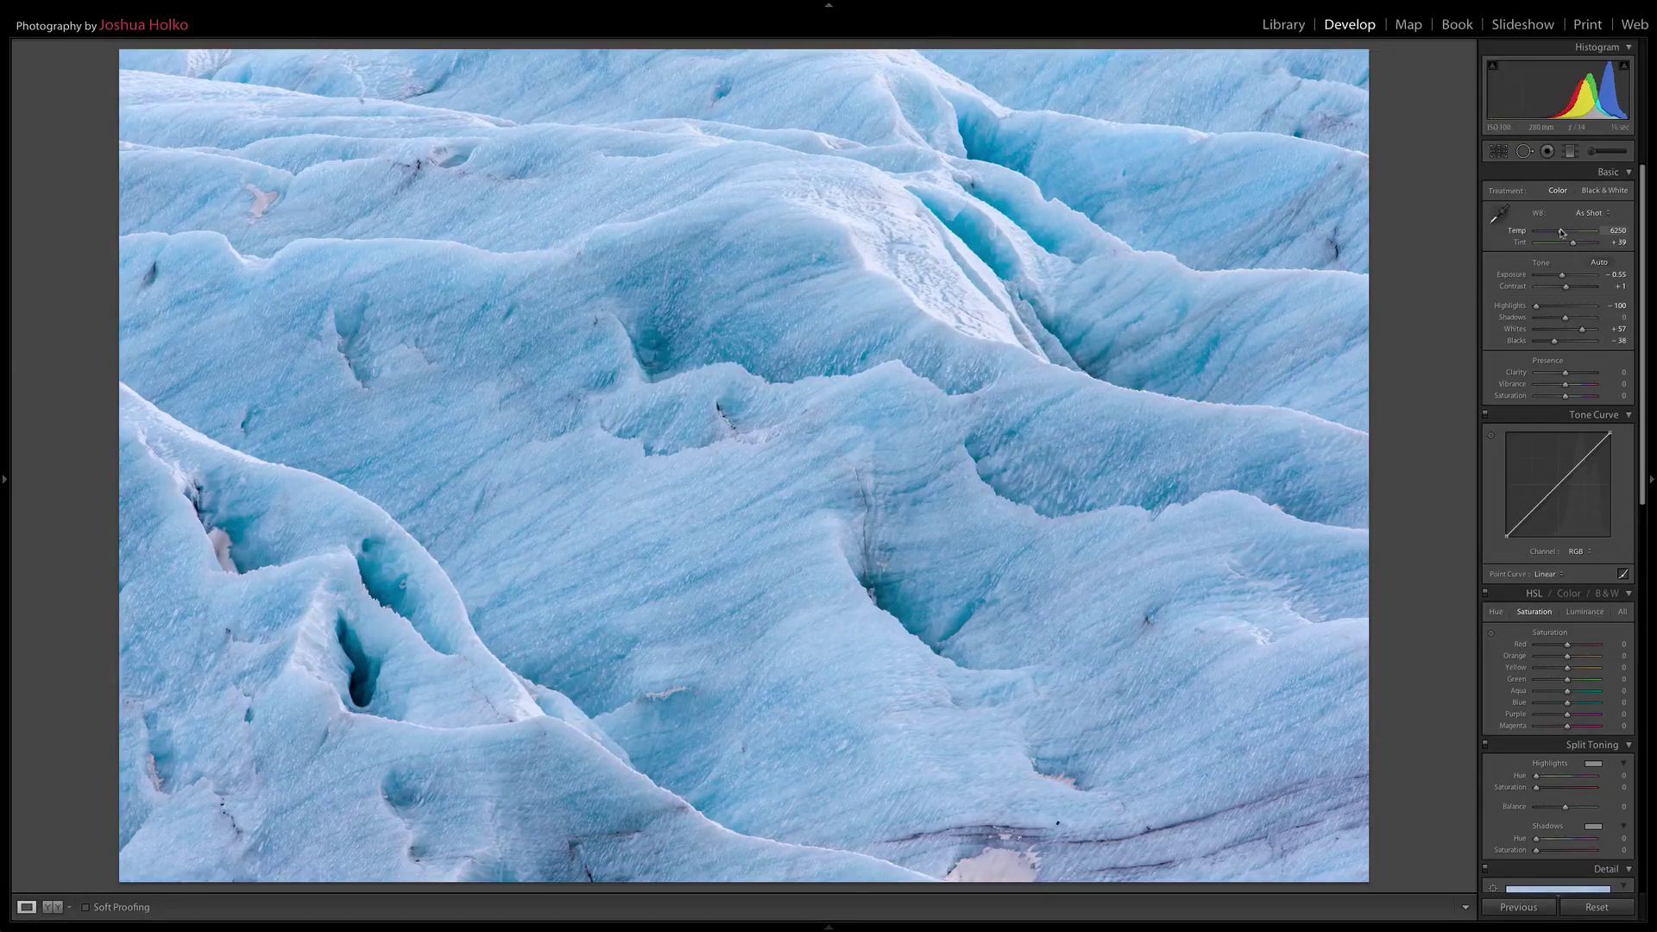
Set Clarity and Vibrance to +15 each, and compare the glacier photo before and after side by side
{"action": "left_click", "coordinate": [1614, 372]}
{"action": "key", "text": "Tab"}
{"action": "key", "text": "Return"}
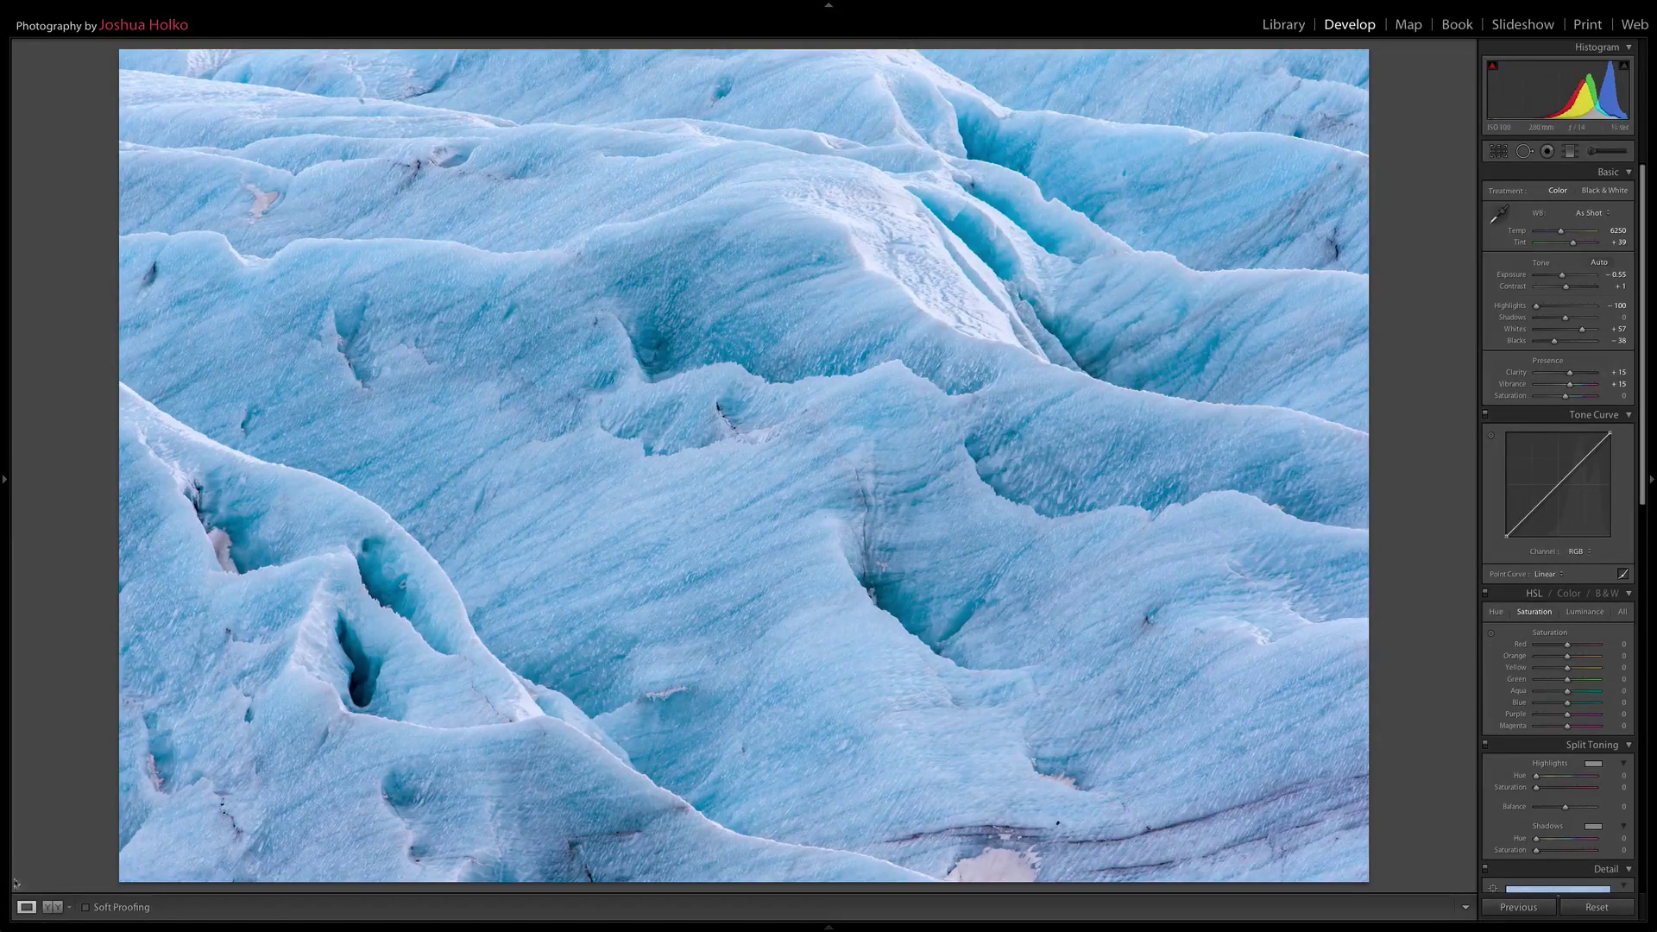
{"action": "left_click", "coordinate": [50, 908]}
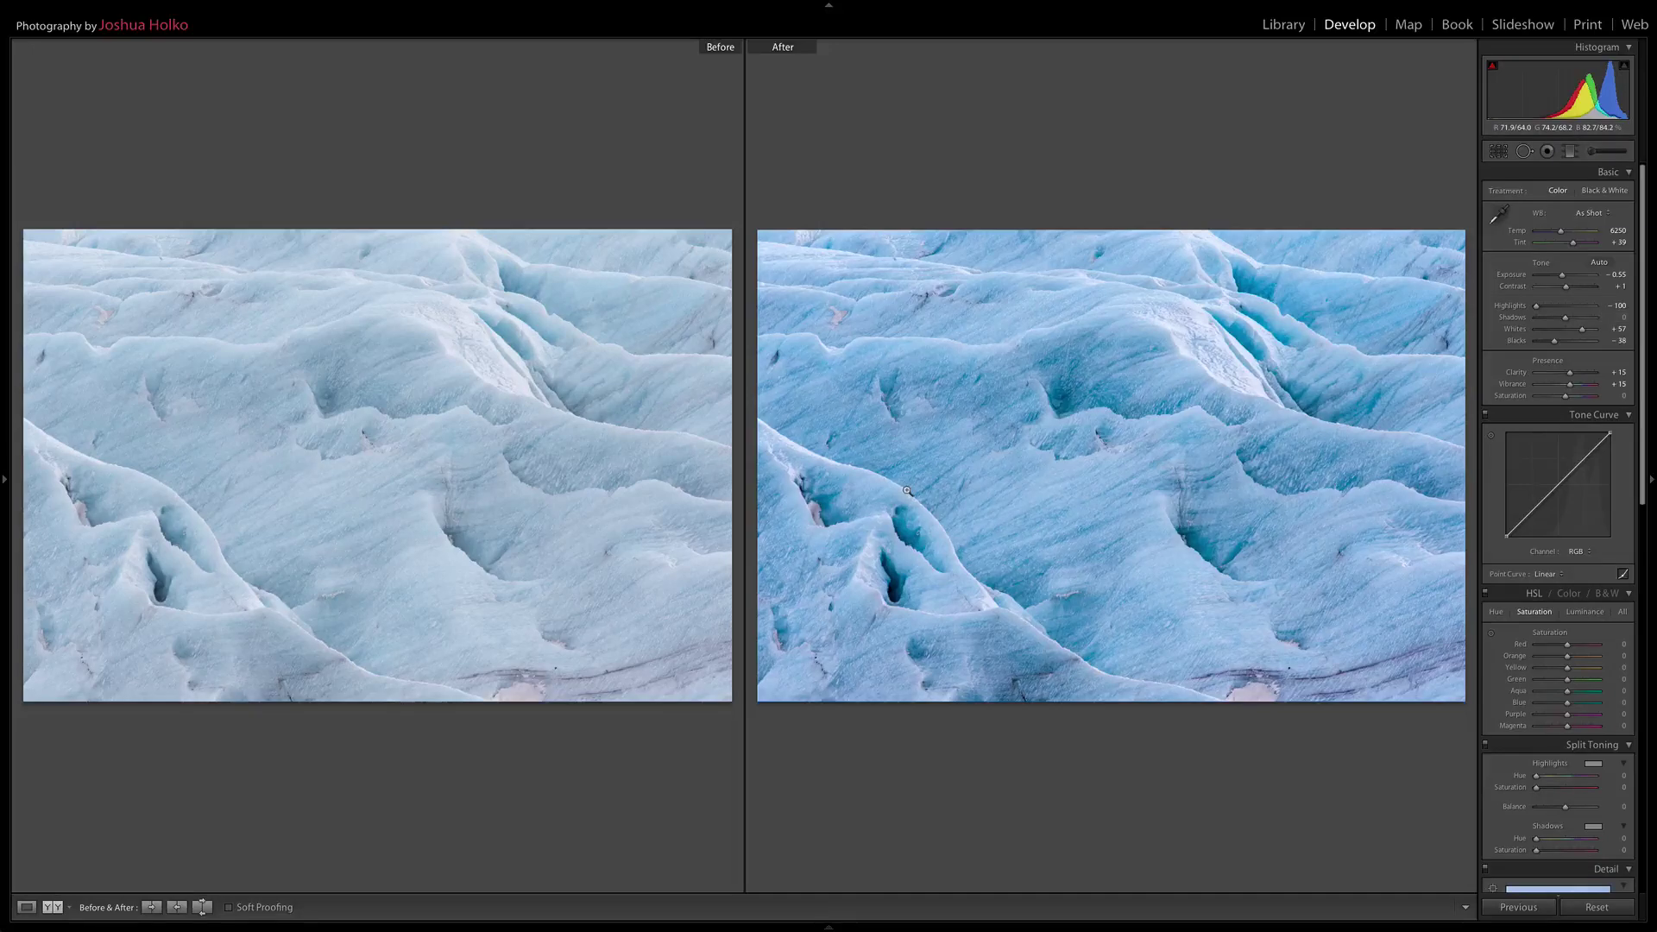
{"action": "left_click", "coordinate": [27, 907]}
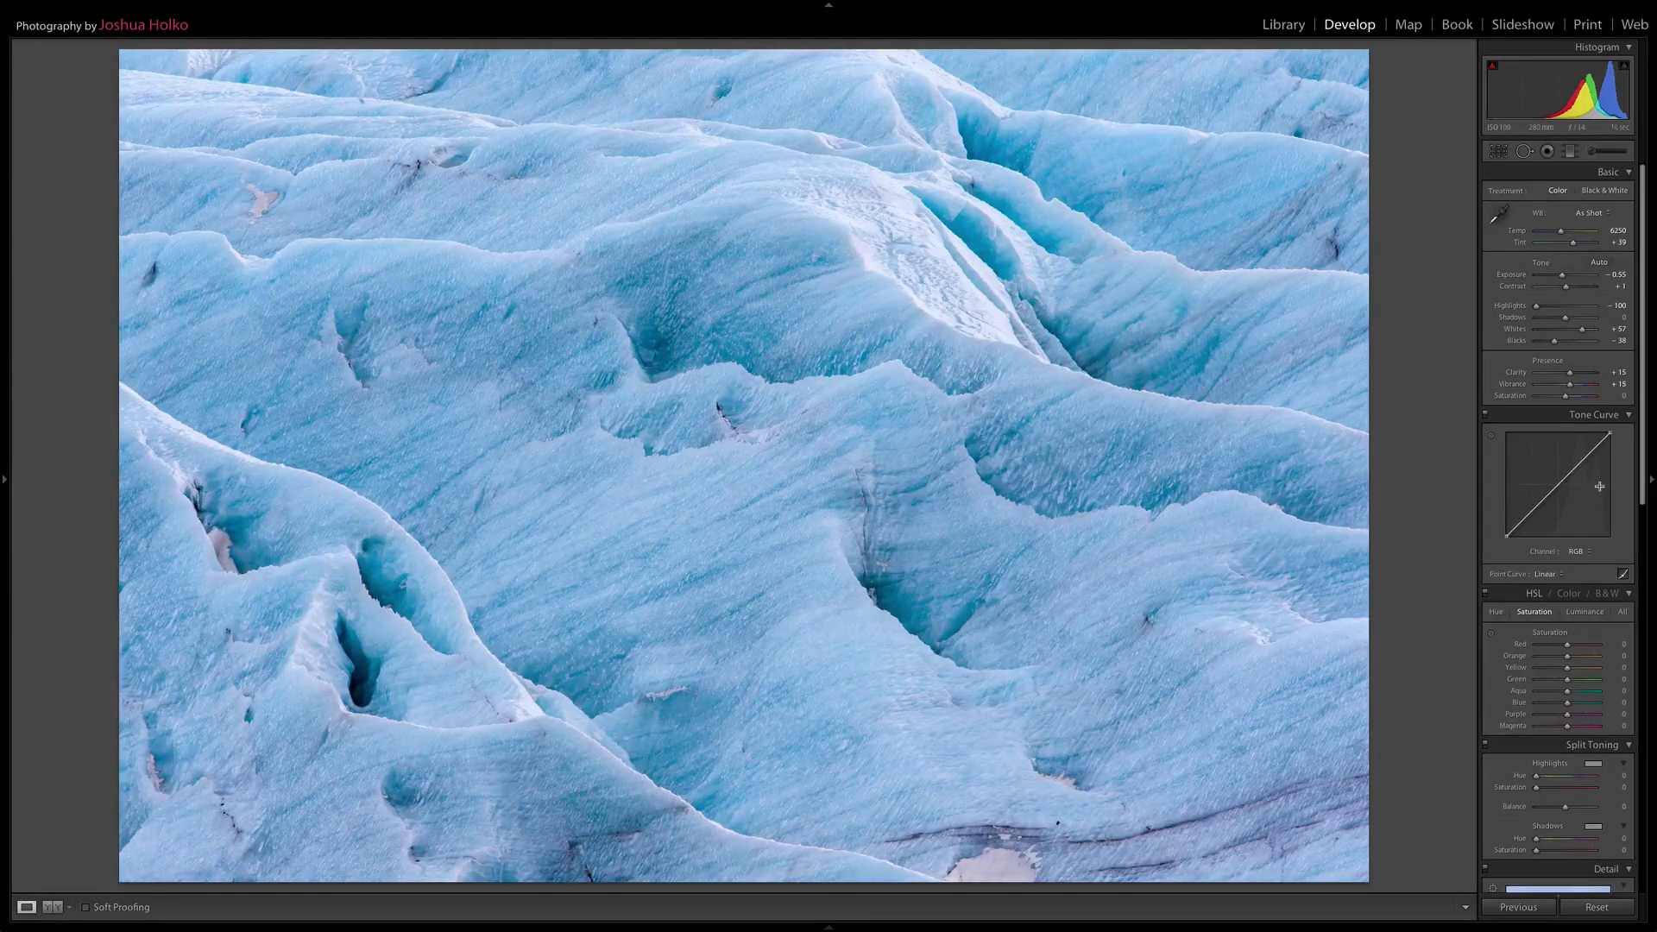
Set the sharpening Amount to 56, judging it on a zoomed-in before and after comparison of the ice texture
{"action": "scroll", "coordinate": [1600, 486], "scroll_direction": "down", "scroll_amount": 5}
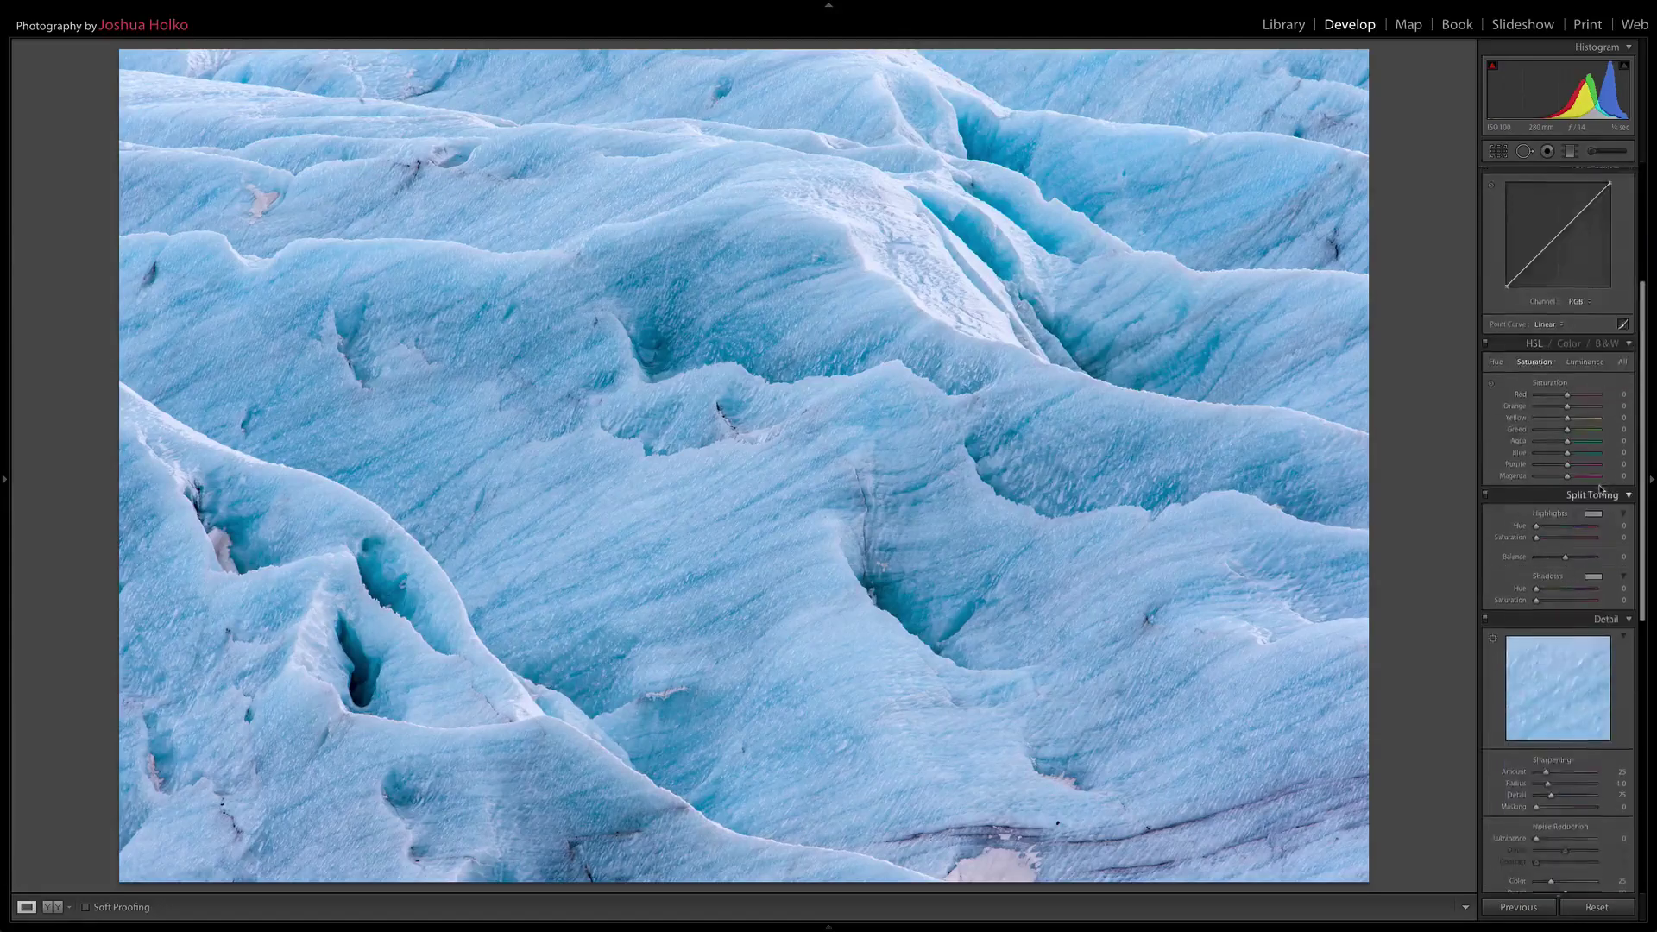
{"action": "scroll", "coordinate": [1599, 486], "scroll_direction": "down", "scroll_amount": 4}
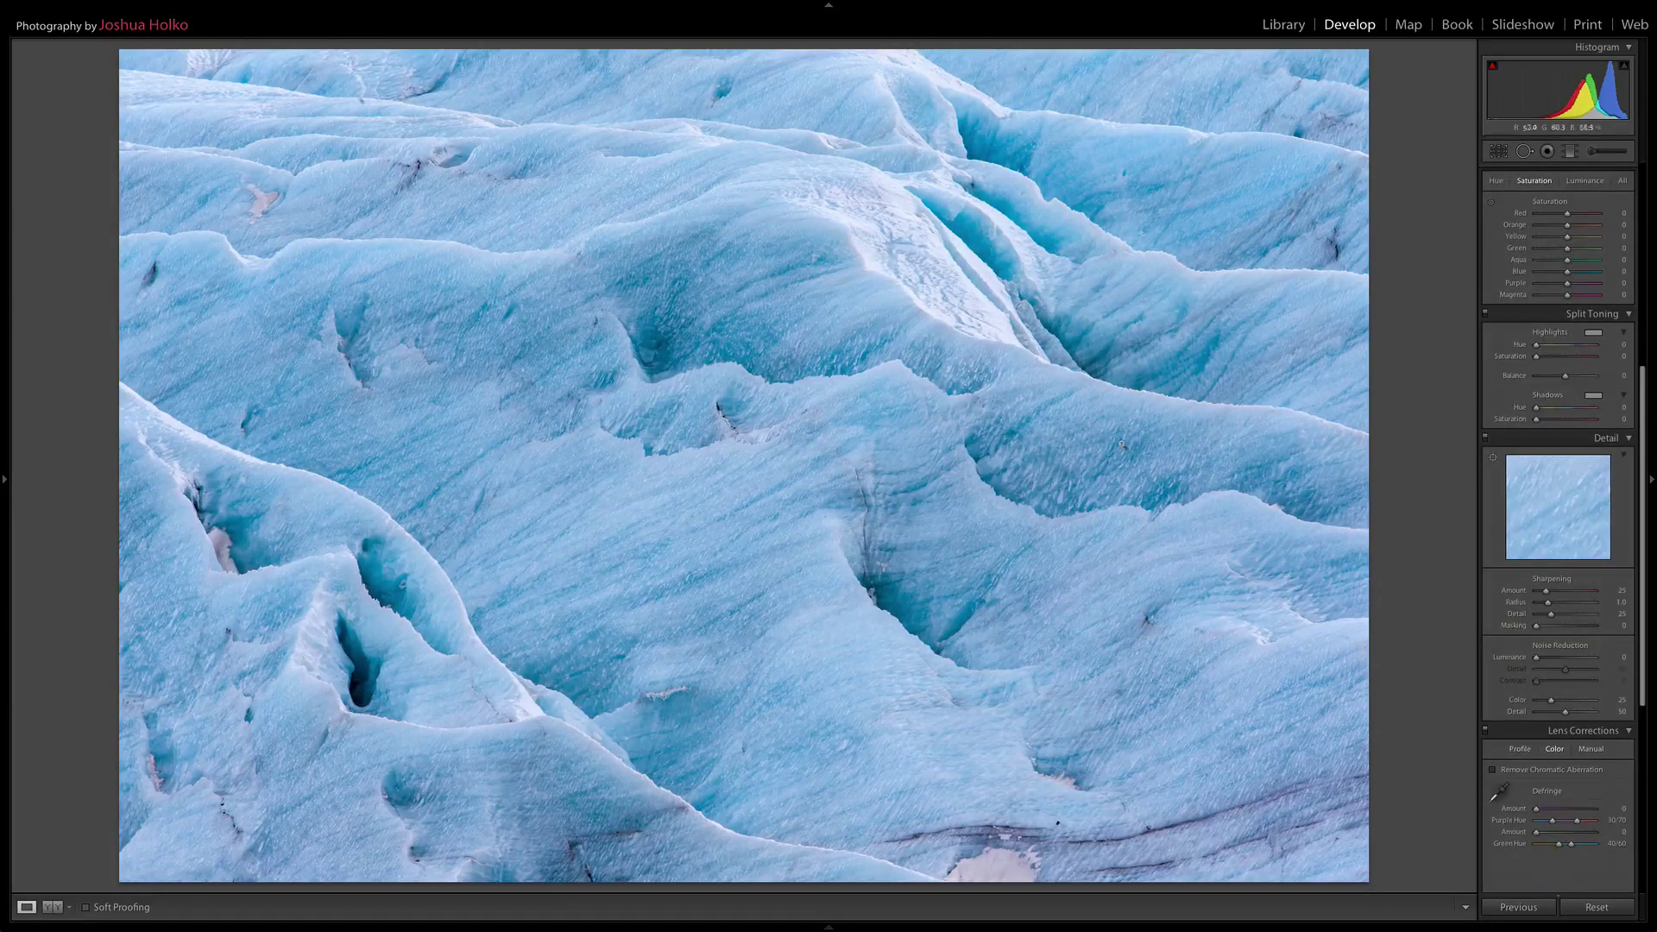
{"action": "left_click", "coordinate": [902, 397]}
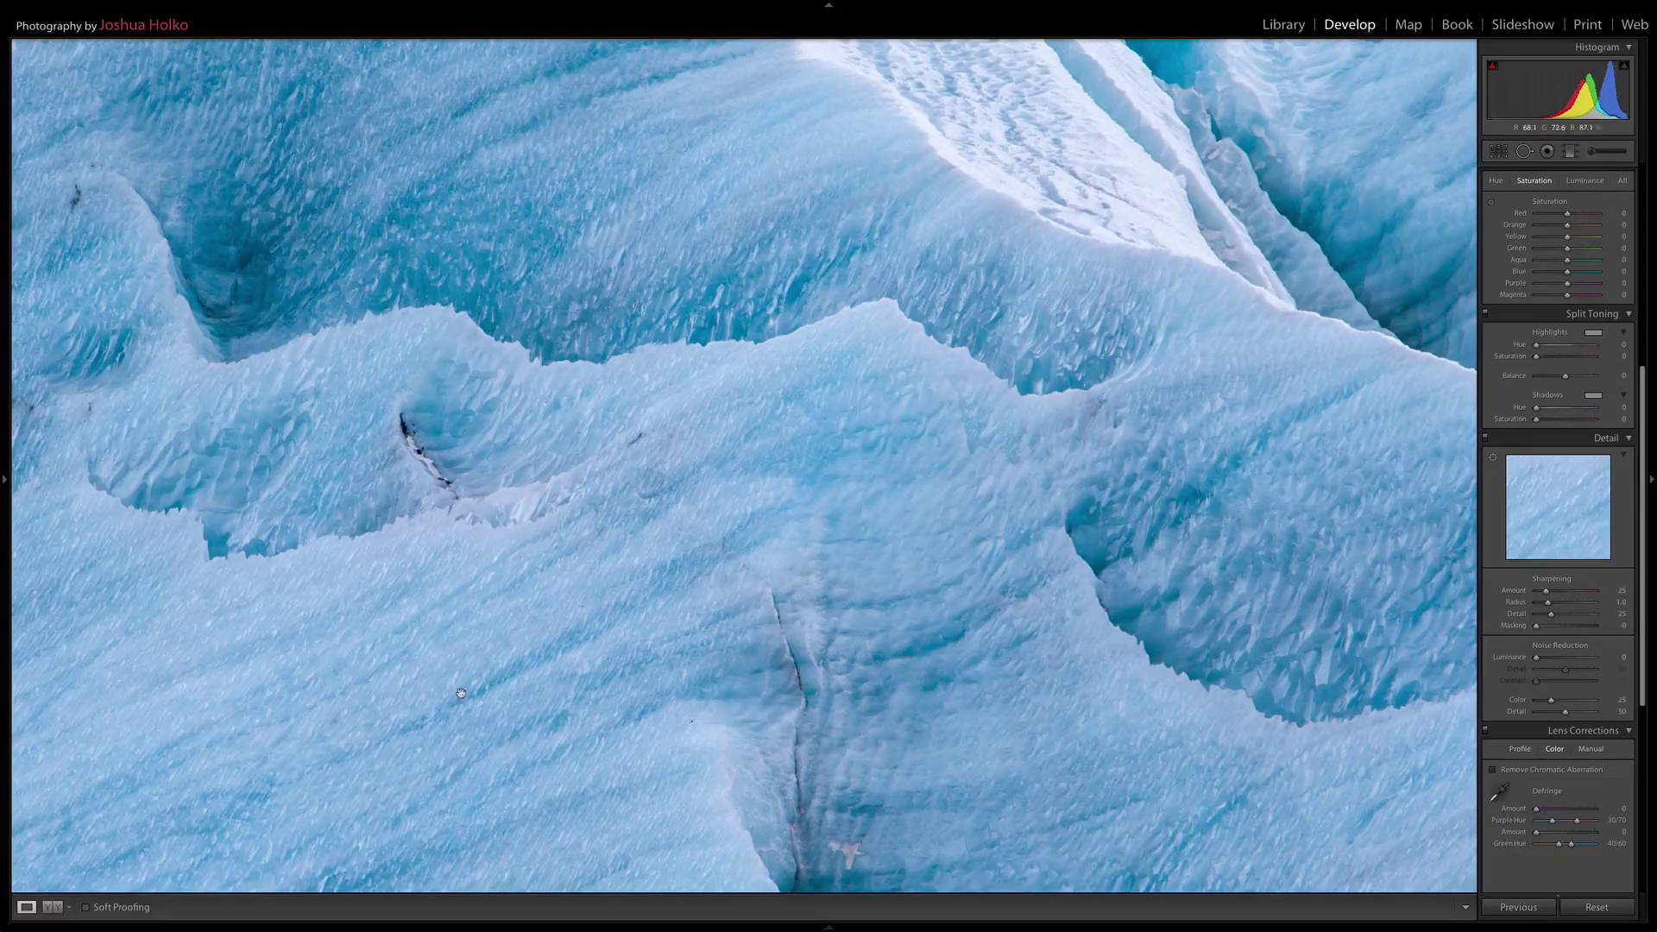
{"action": "left_click", "coordinate": [52, 908]}
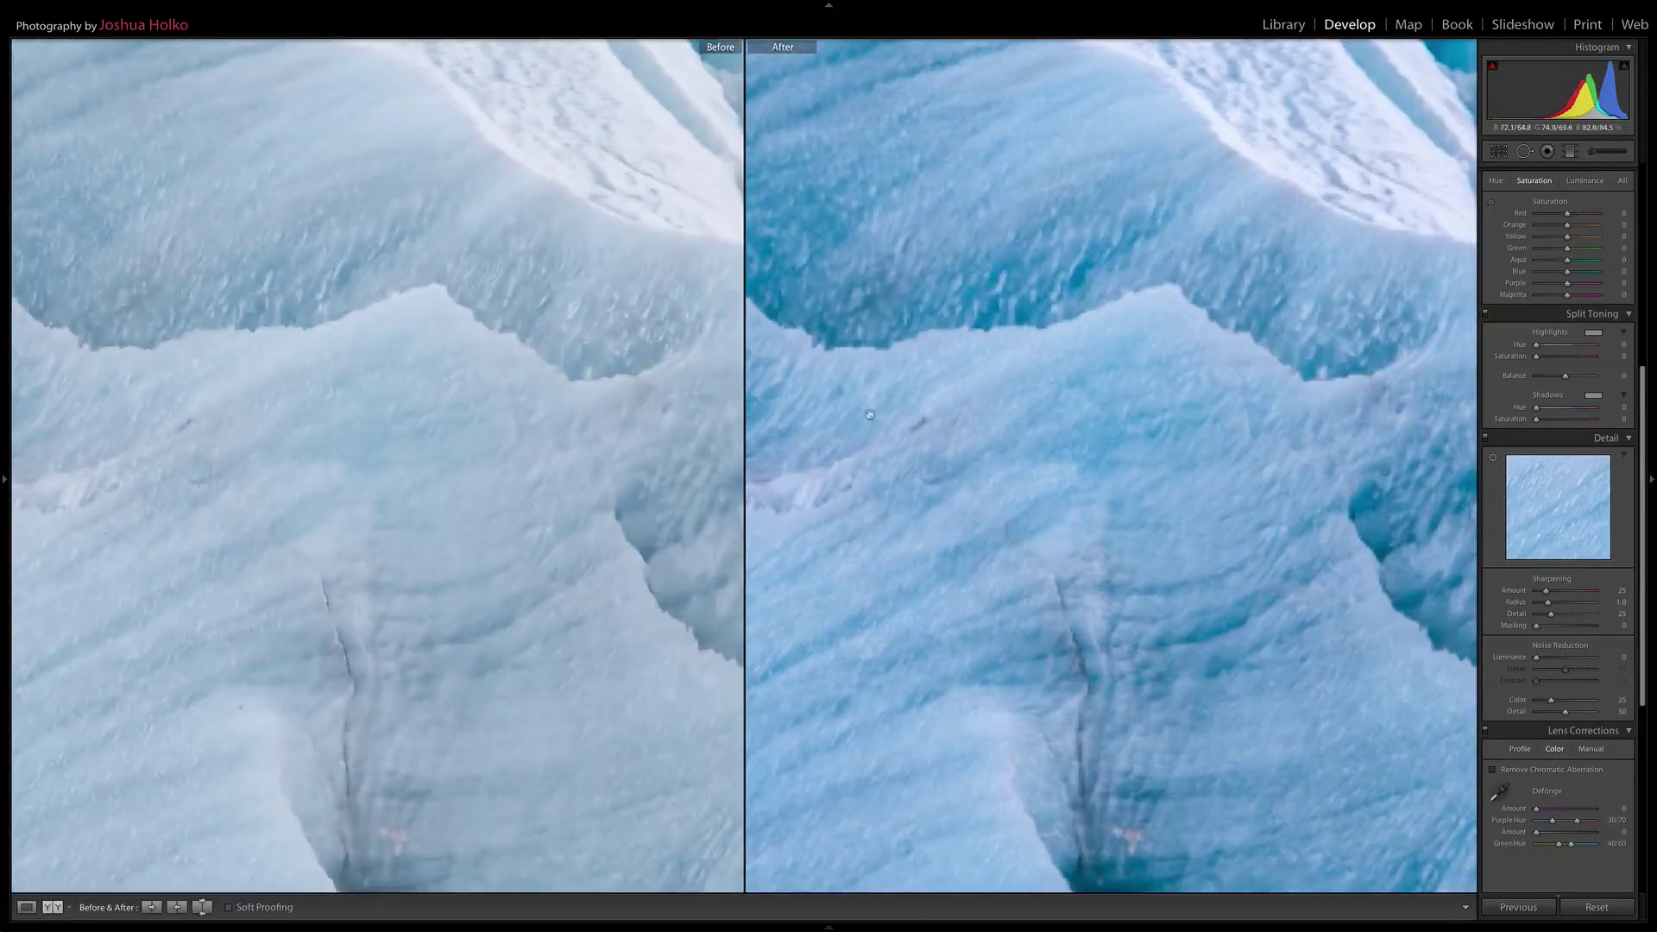
{"action": "left_click_drag", "start_coordinate": [1029, 478], "coordinate": [971, 596]}
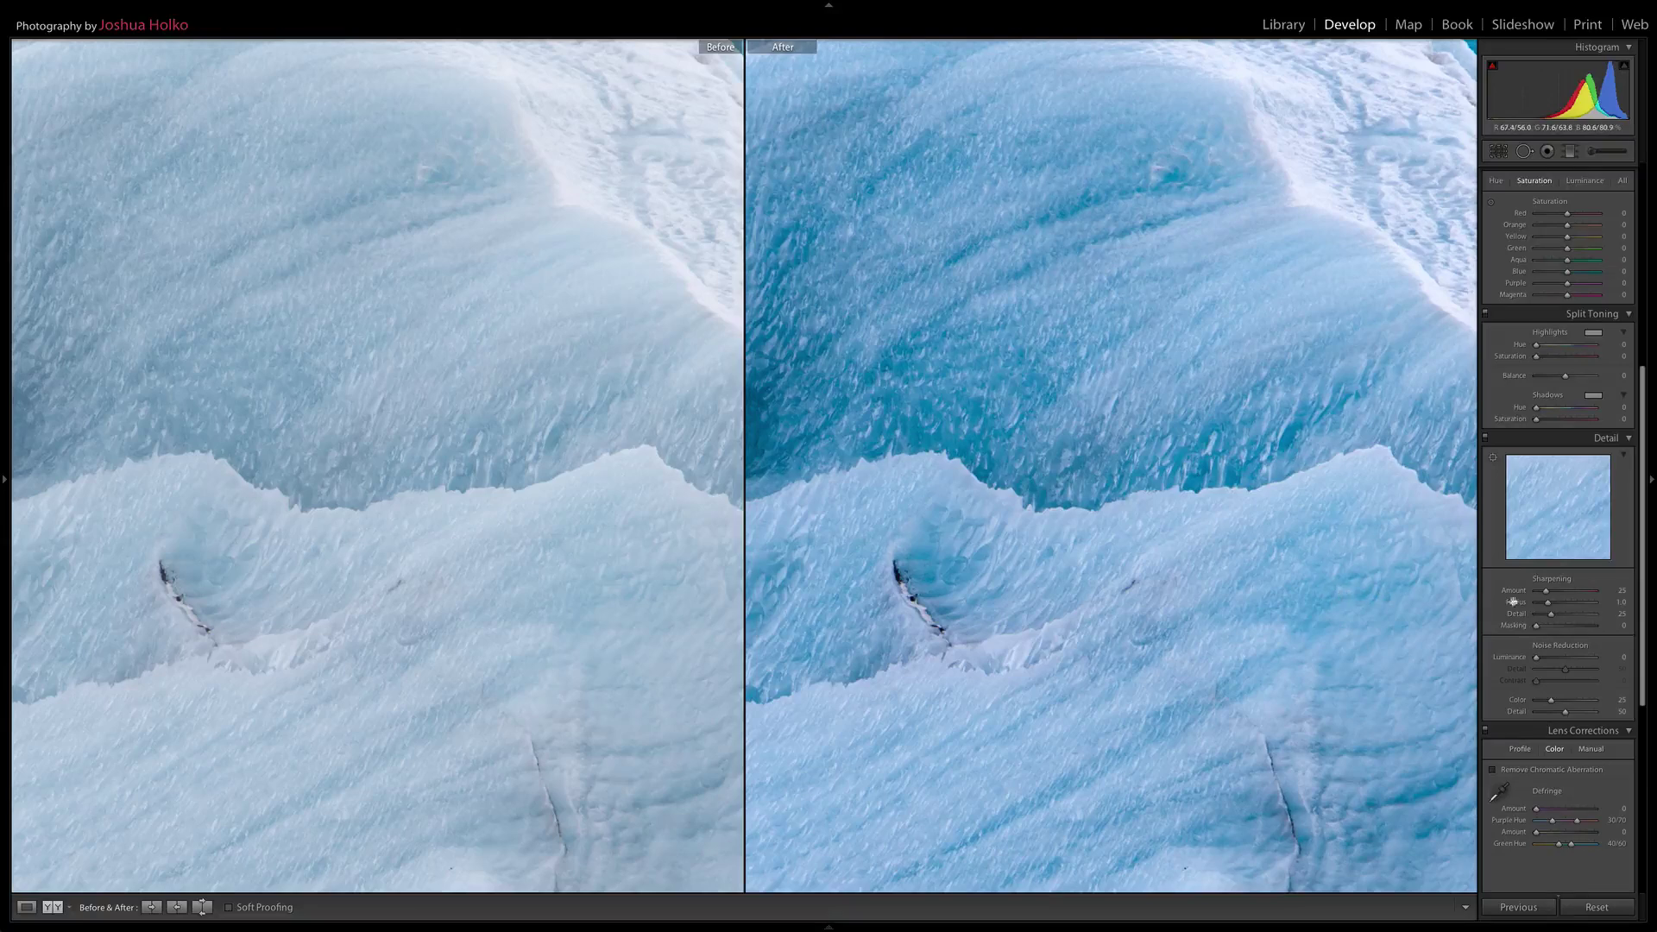
{"action": "key", "text": "alt"}
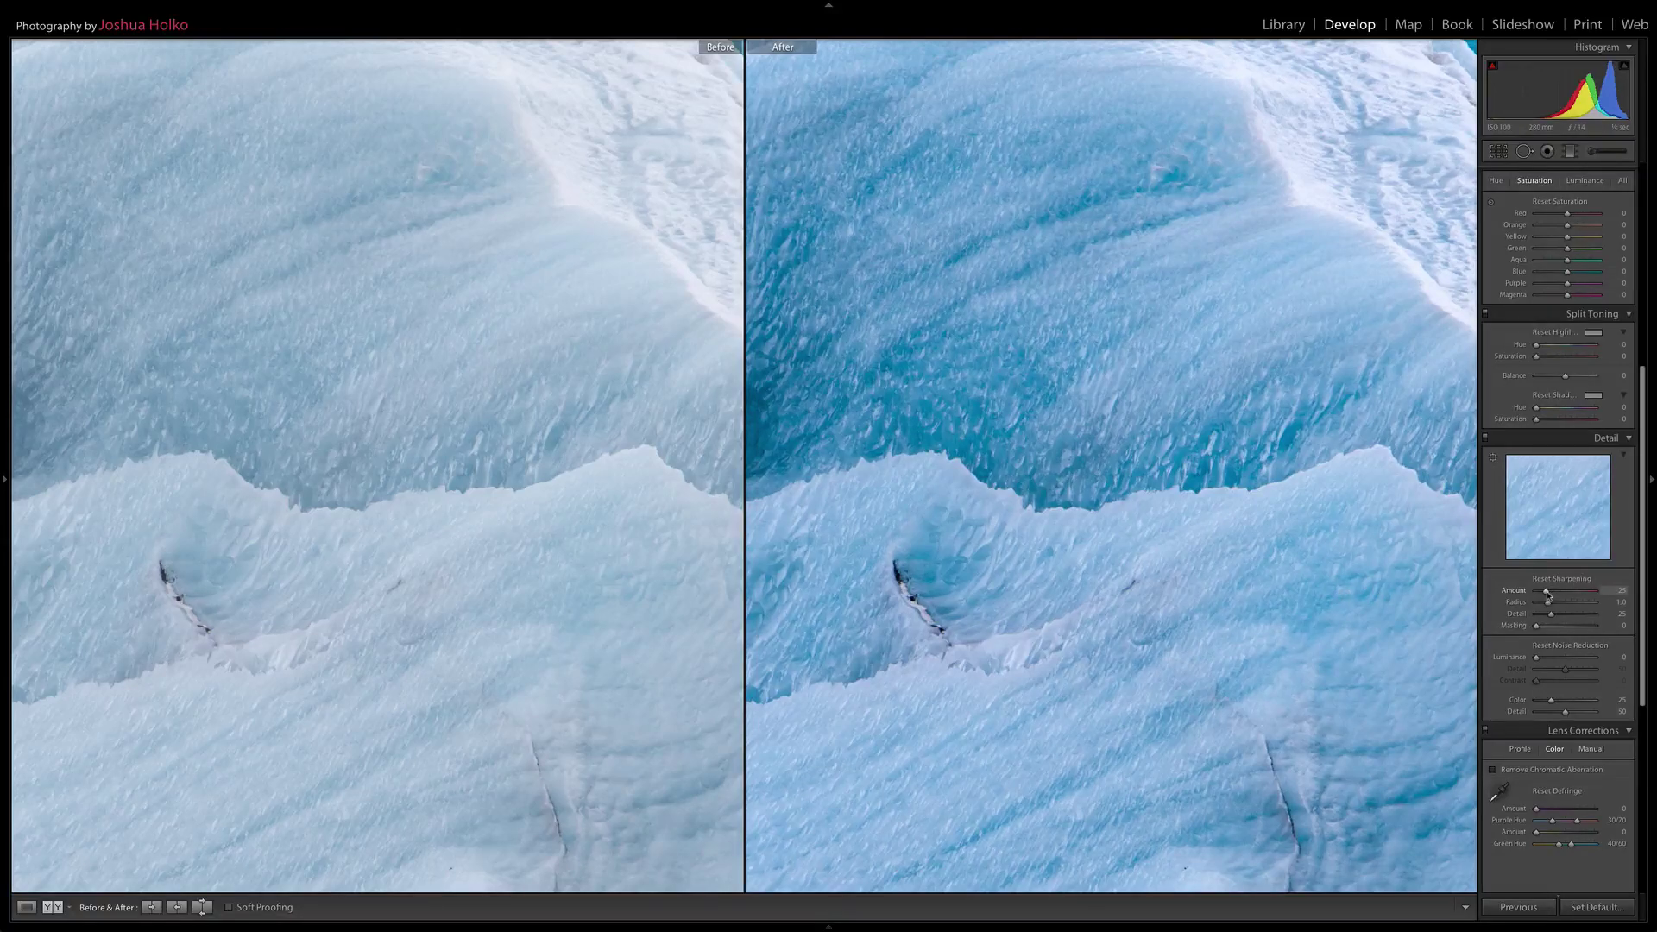
{"action": "left_click", "coordinate": [1547, 594], "text": "alt"}
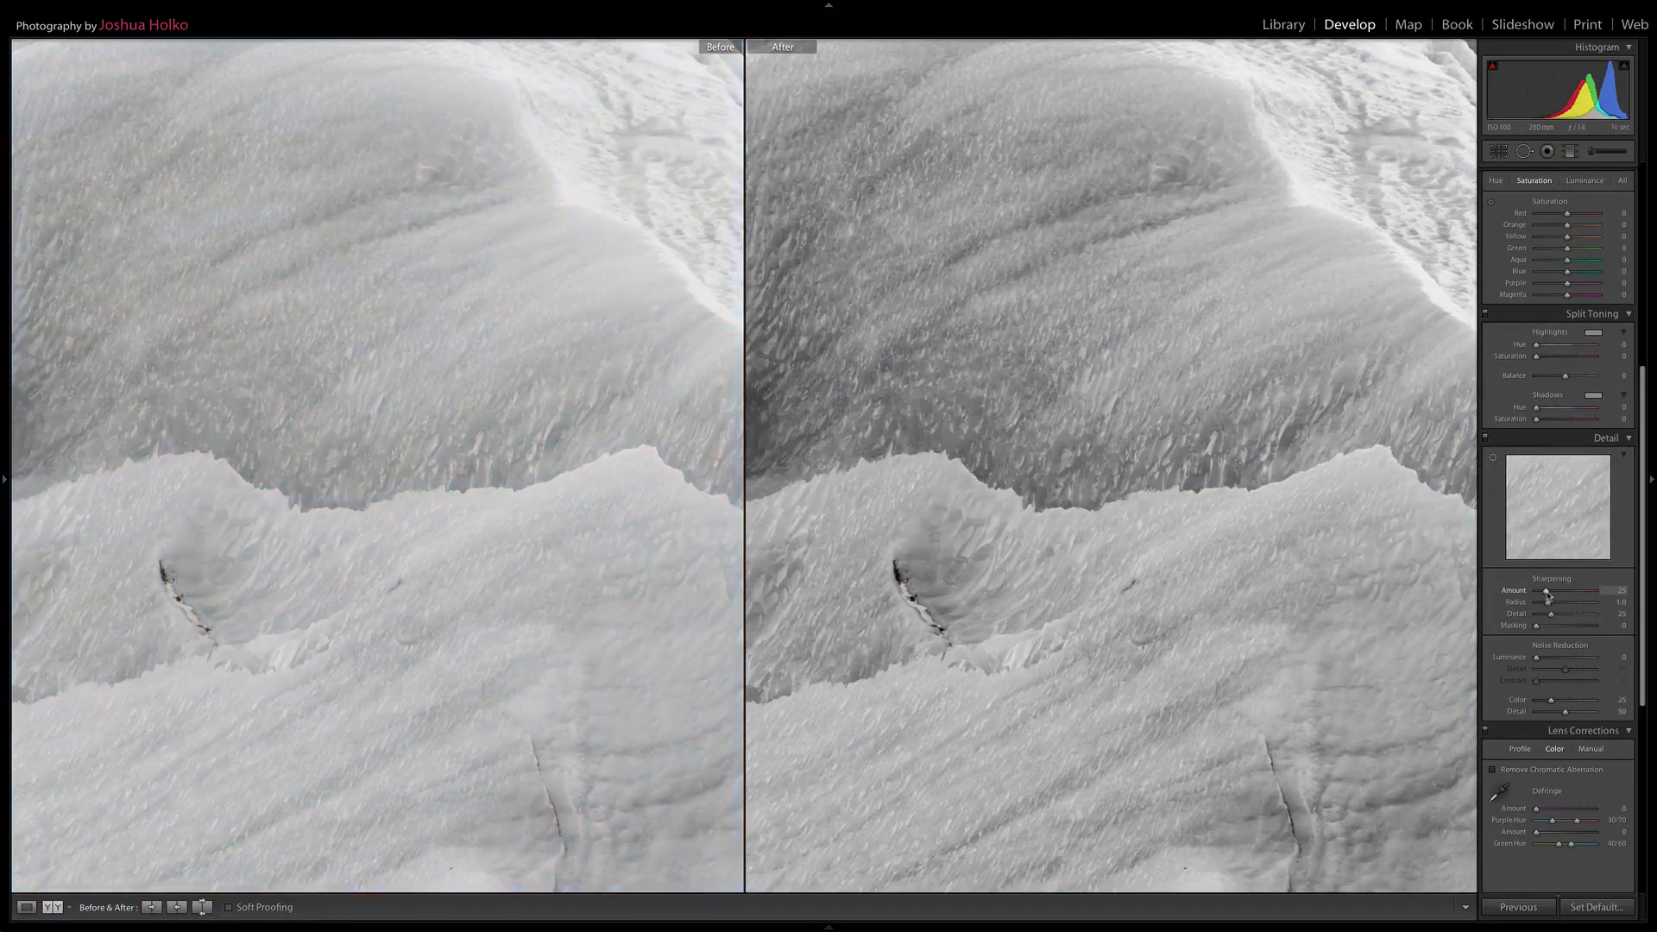
{"action": "left_click_drag", "start_coordinate": [1547, 594], "coordinate": [1559, 595]}
{"action": "left_click_drag", "start_coordinate": [1559, 594], "coordinate": [1559, 595]}
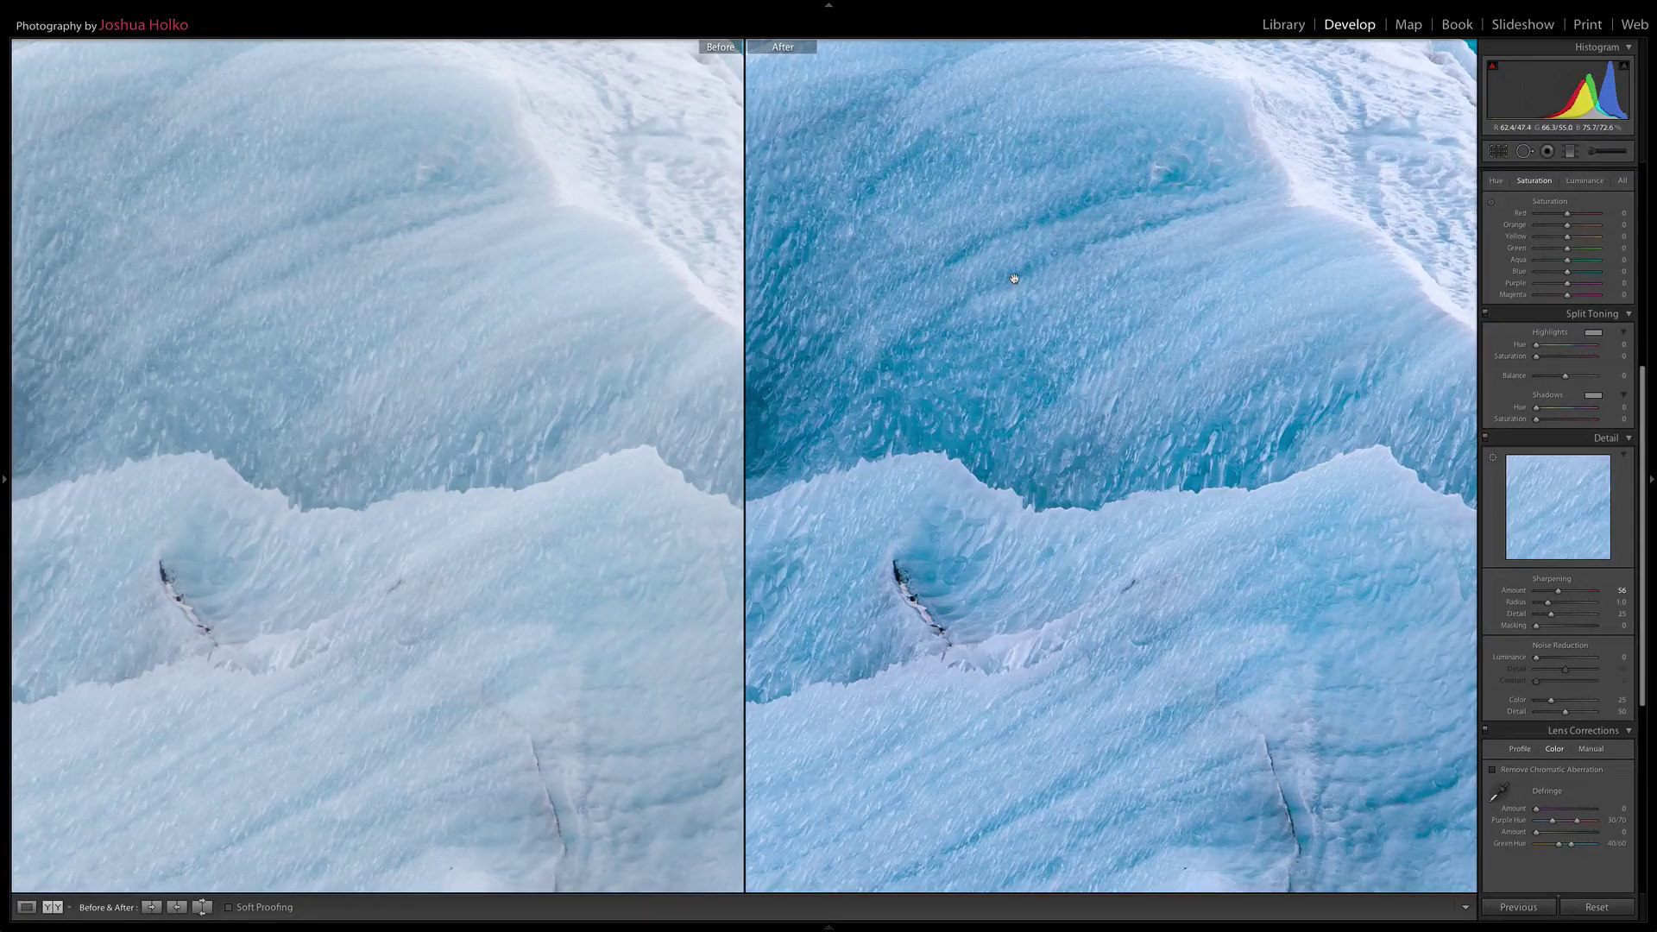
Set the sharpening Radius to 0.6 and Detail to 56, and return to the full single-photo view
{"action": "left_click", "coordinate": [1550, 609], "text": "alt"}
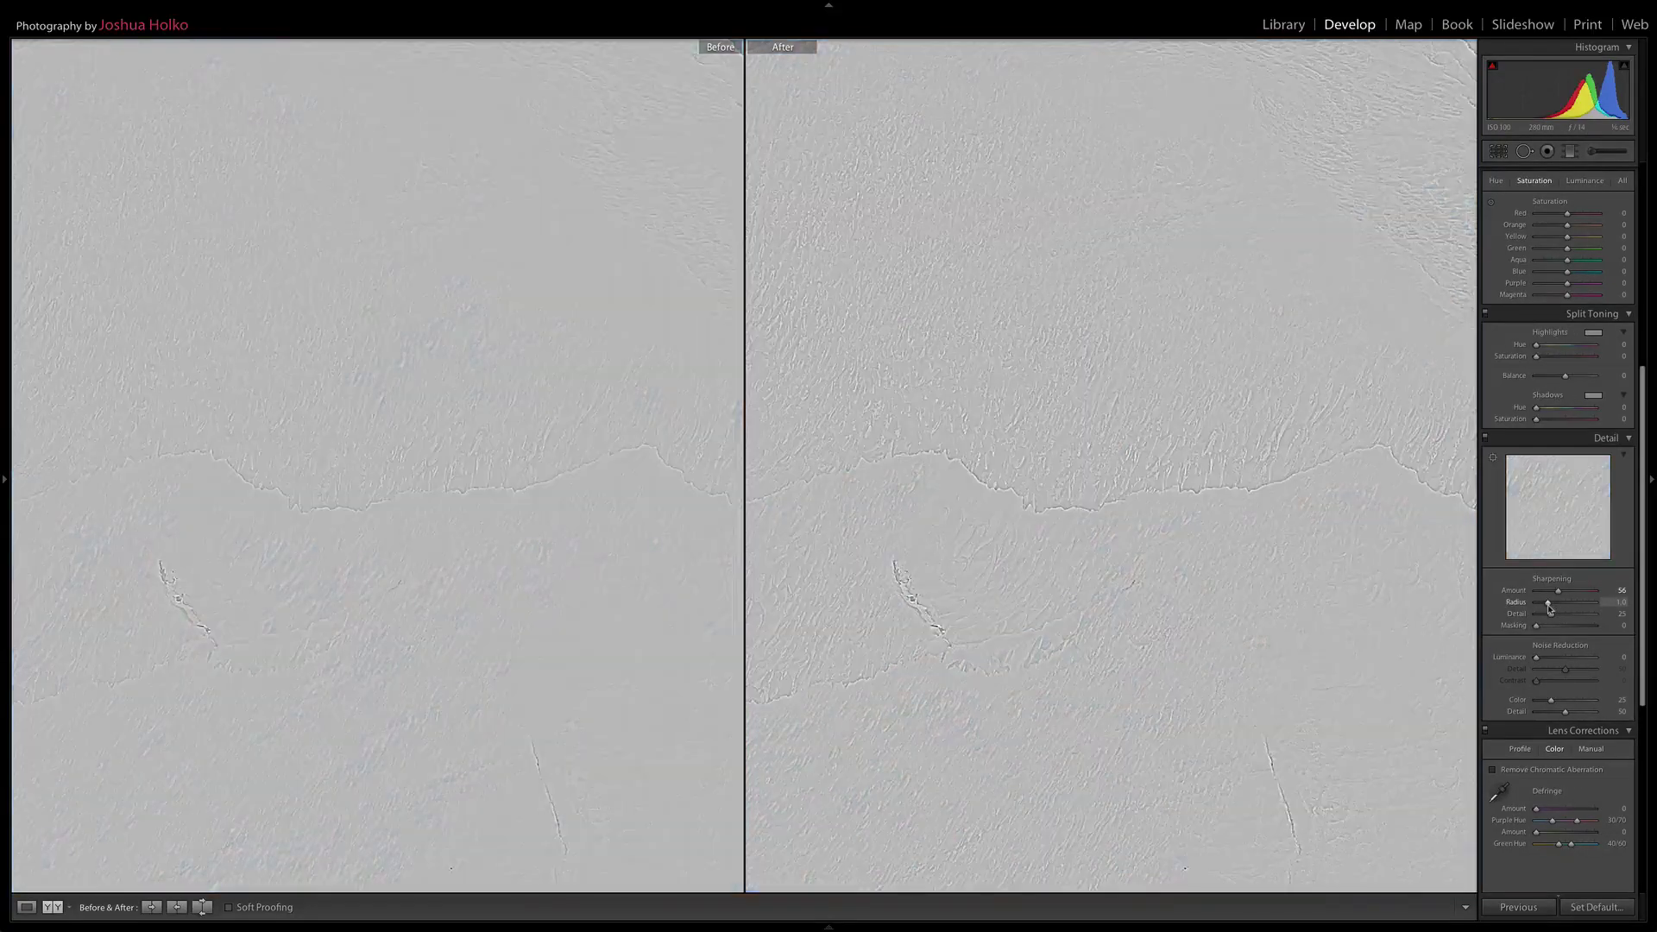
{"action": "left_click_drag", "start_coordinate": [1547, 606], "coordinate": [1540, 607]}
{"action": "left_click_drag", "start_coordinate": [1541, 608], "coordinate": [1540, 608]}
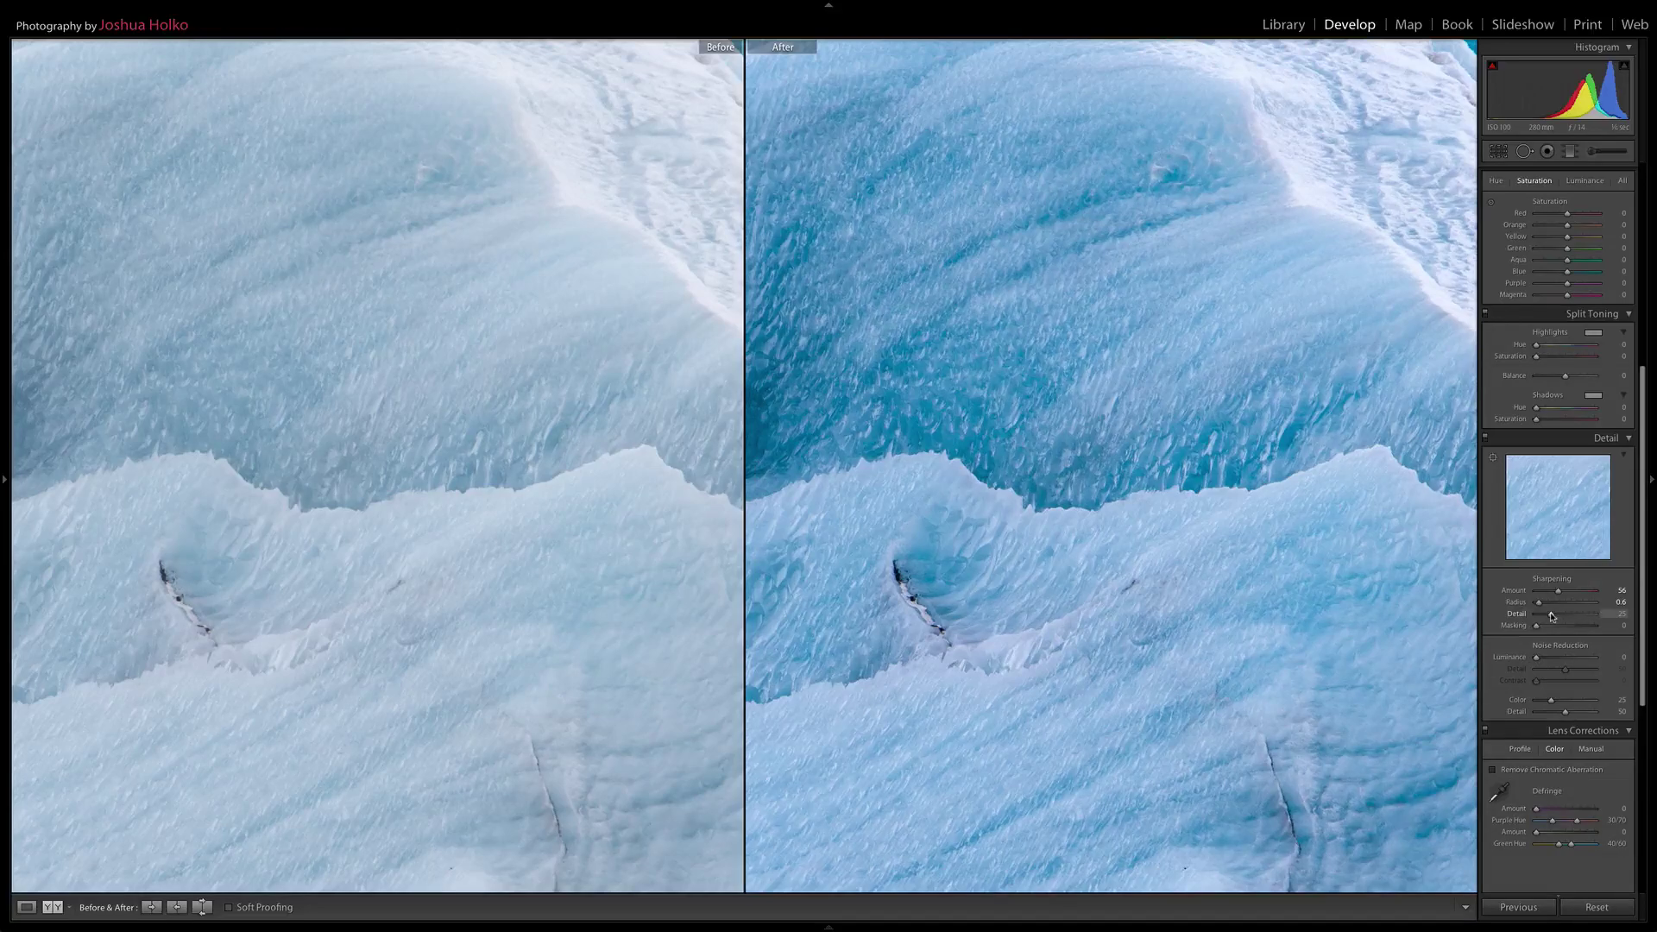
{"action": "left_click_drag", "start_coordinate": [1552, 616], "coordinate": [1569, 616]}
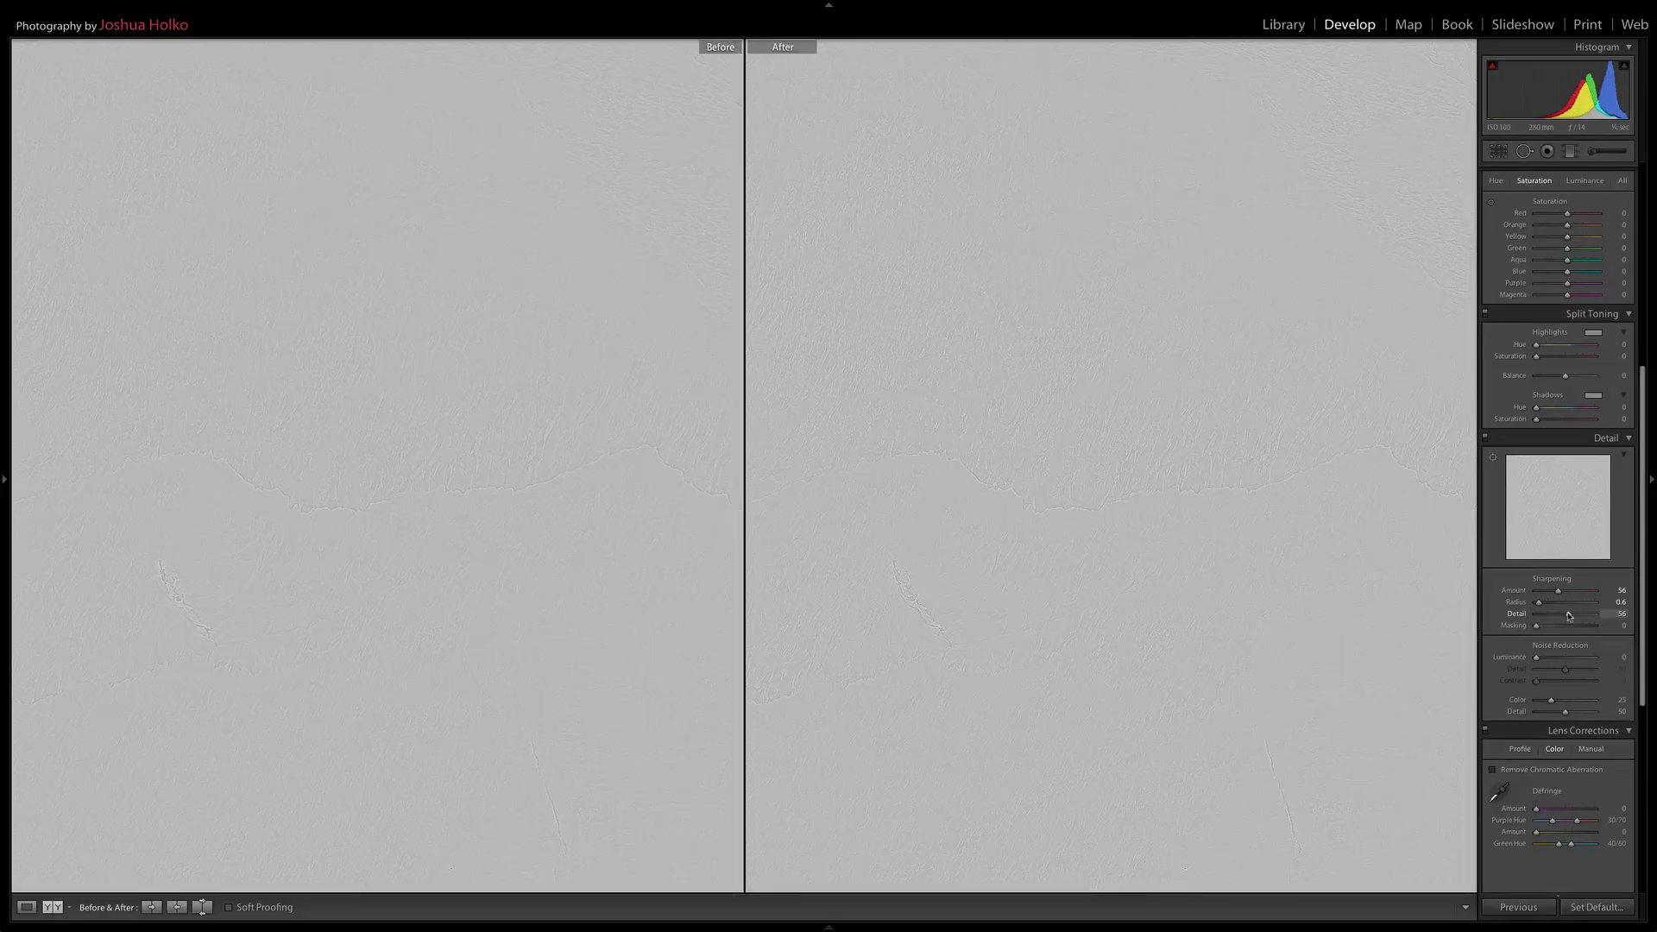
{"action": "left_click_drag", "start_coordinate": [1569, 616], "coordinate": [1570, 617]}
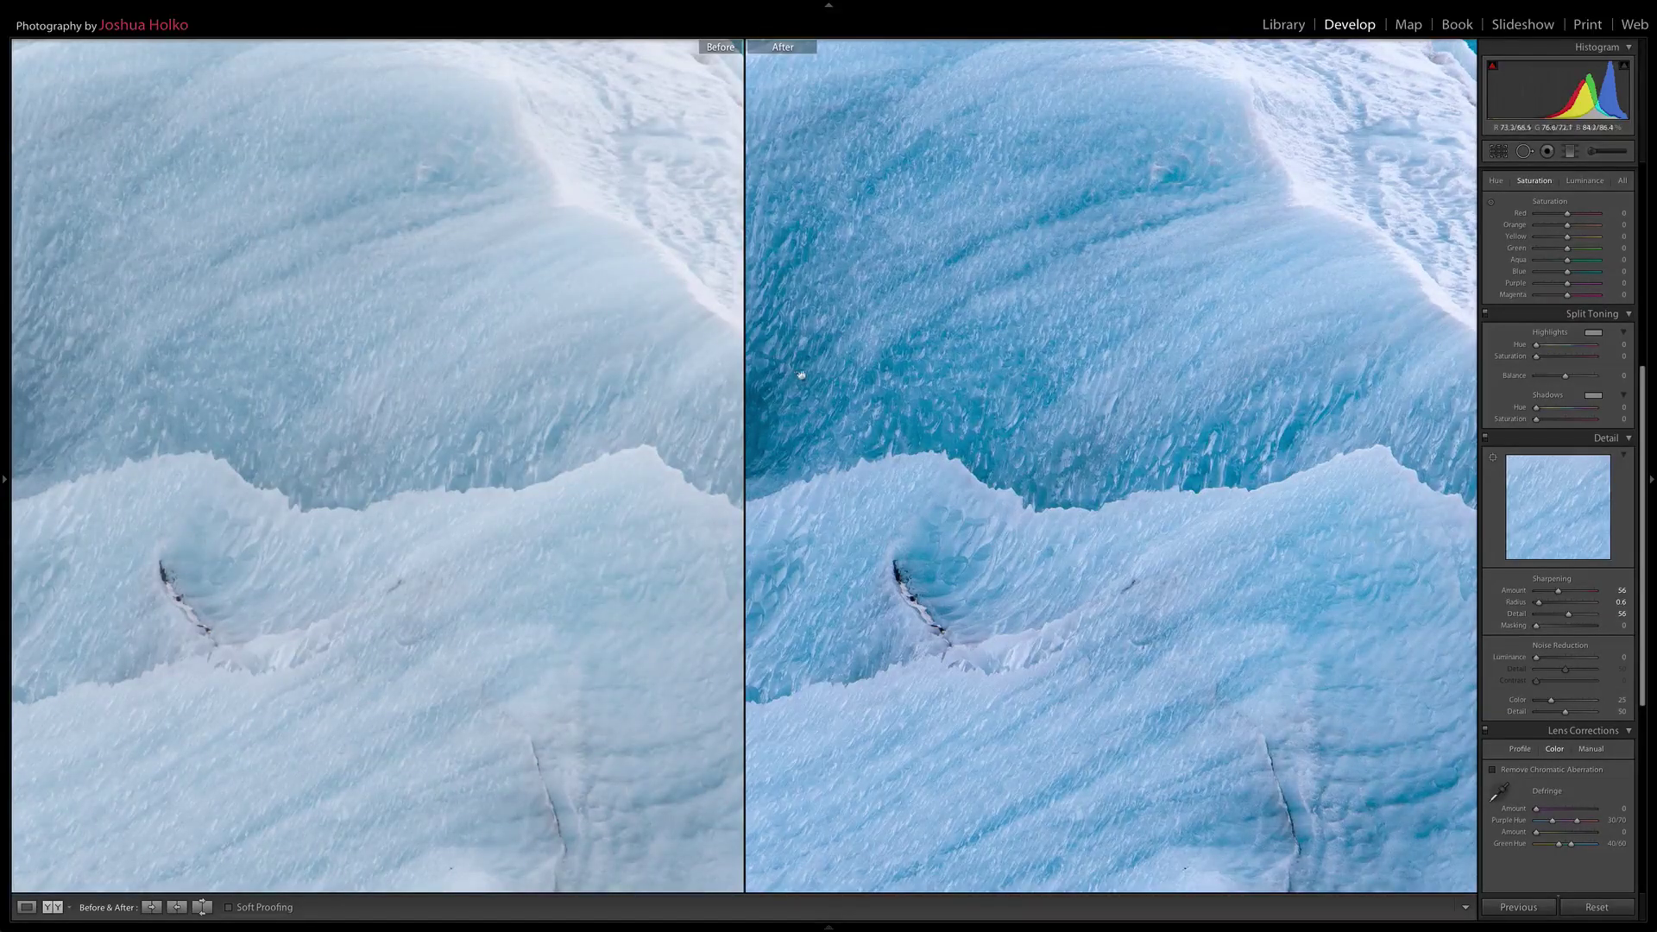
{"action": "left_click", "coordinate": [850, 443]}
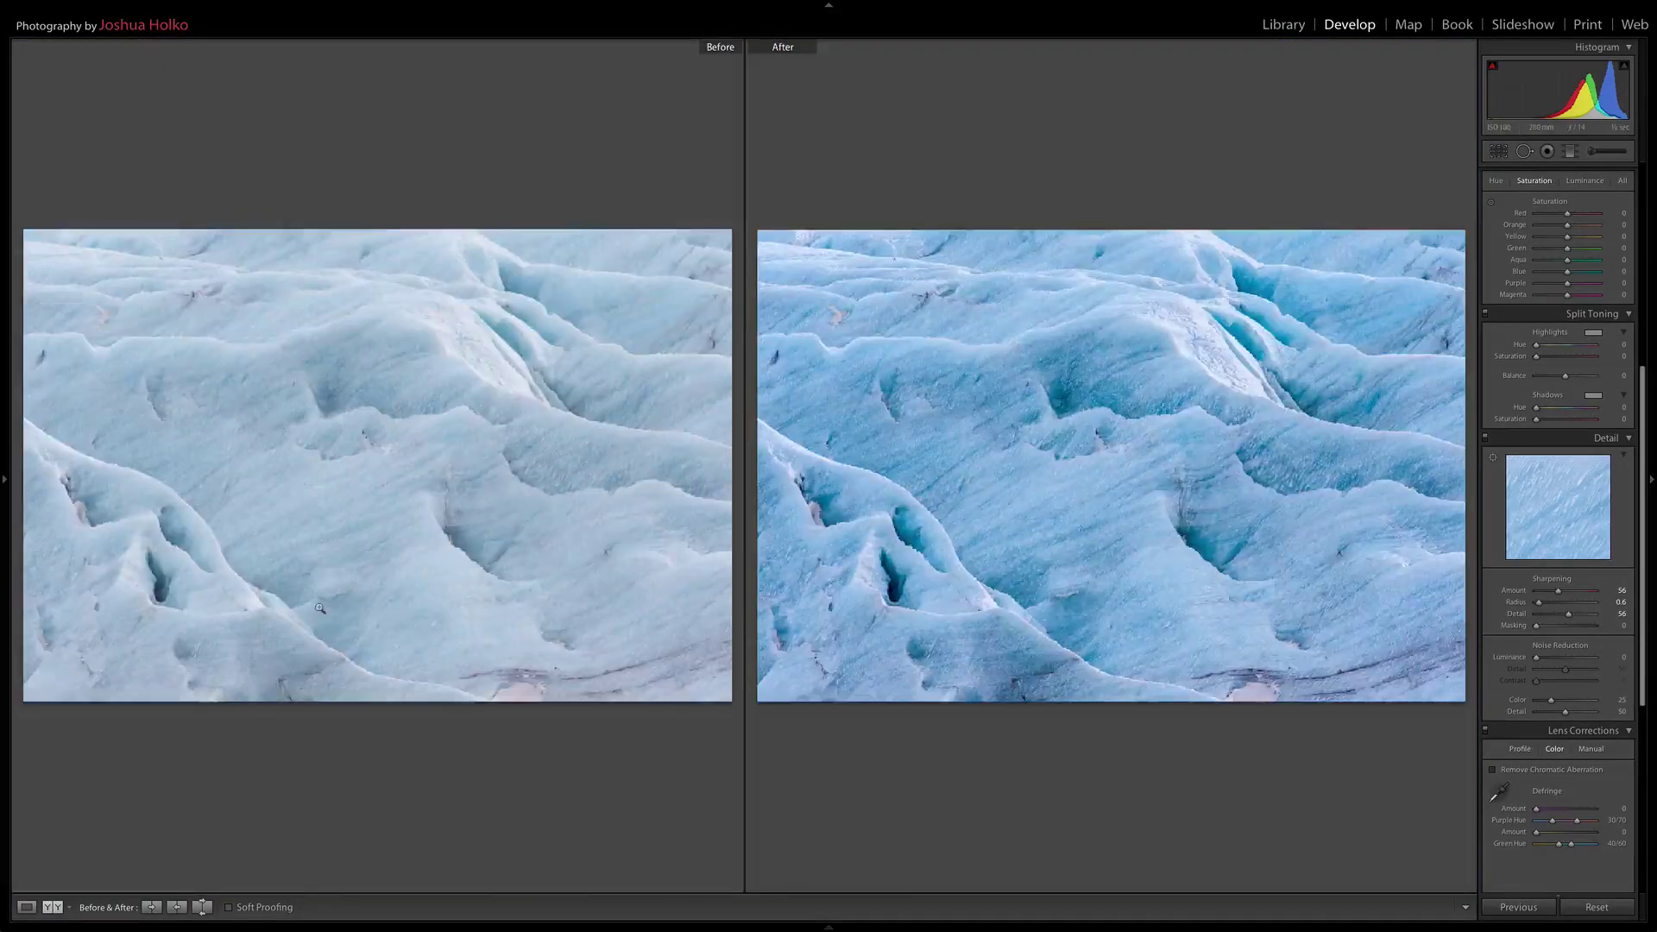
{"action": "left_click", "coordinate": [27, 907]}
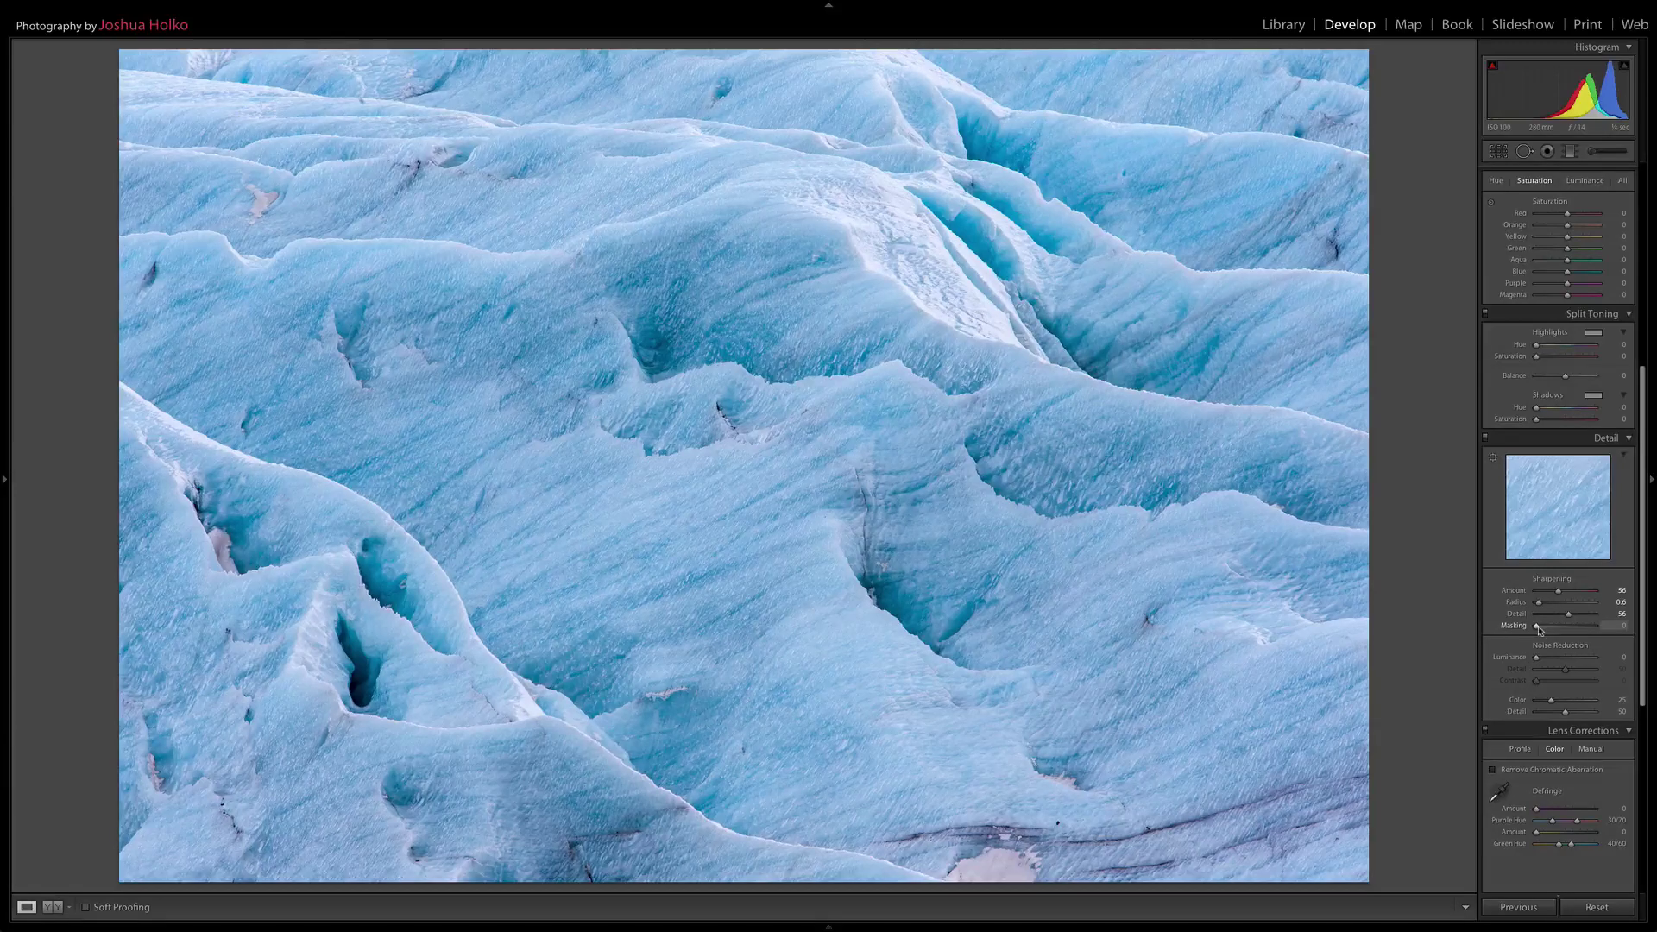
Leave the sharpening Masking at 0 so that the whole glacier photo is sharpened
{"action": "key", "text": "alt"}
{"action": "mouse_move", "coordinate": [1278, 923]}
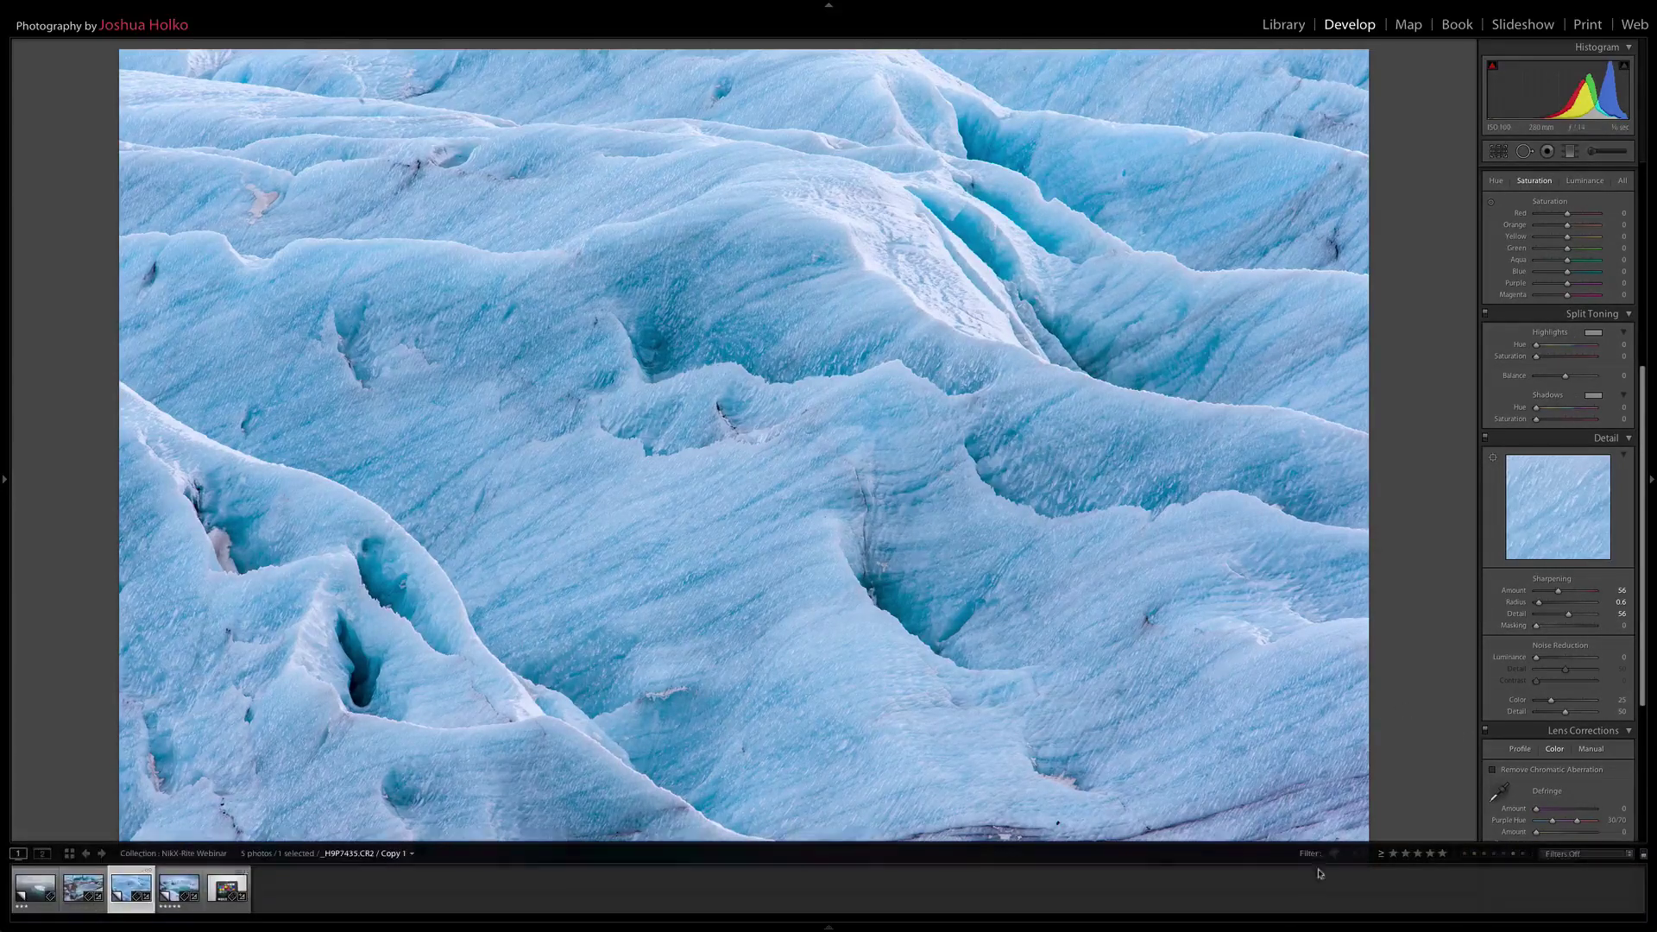
{"action": "key", "text": "alt"}
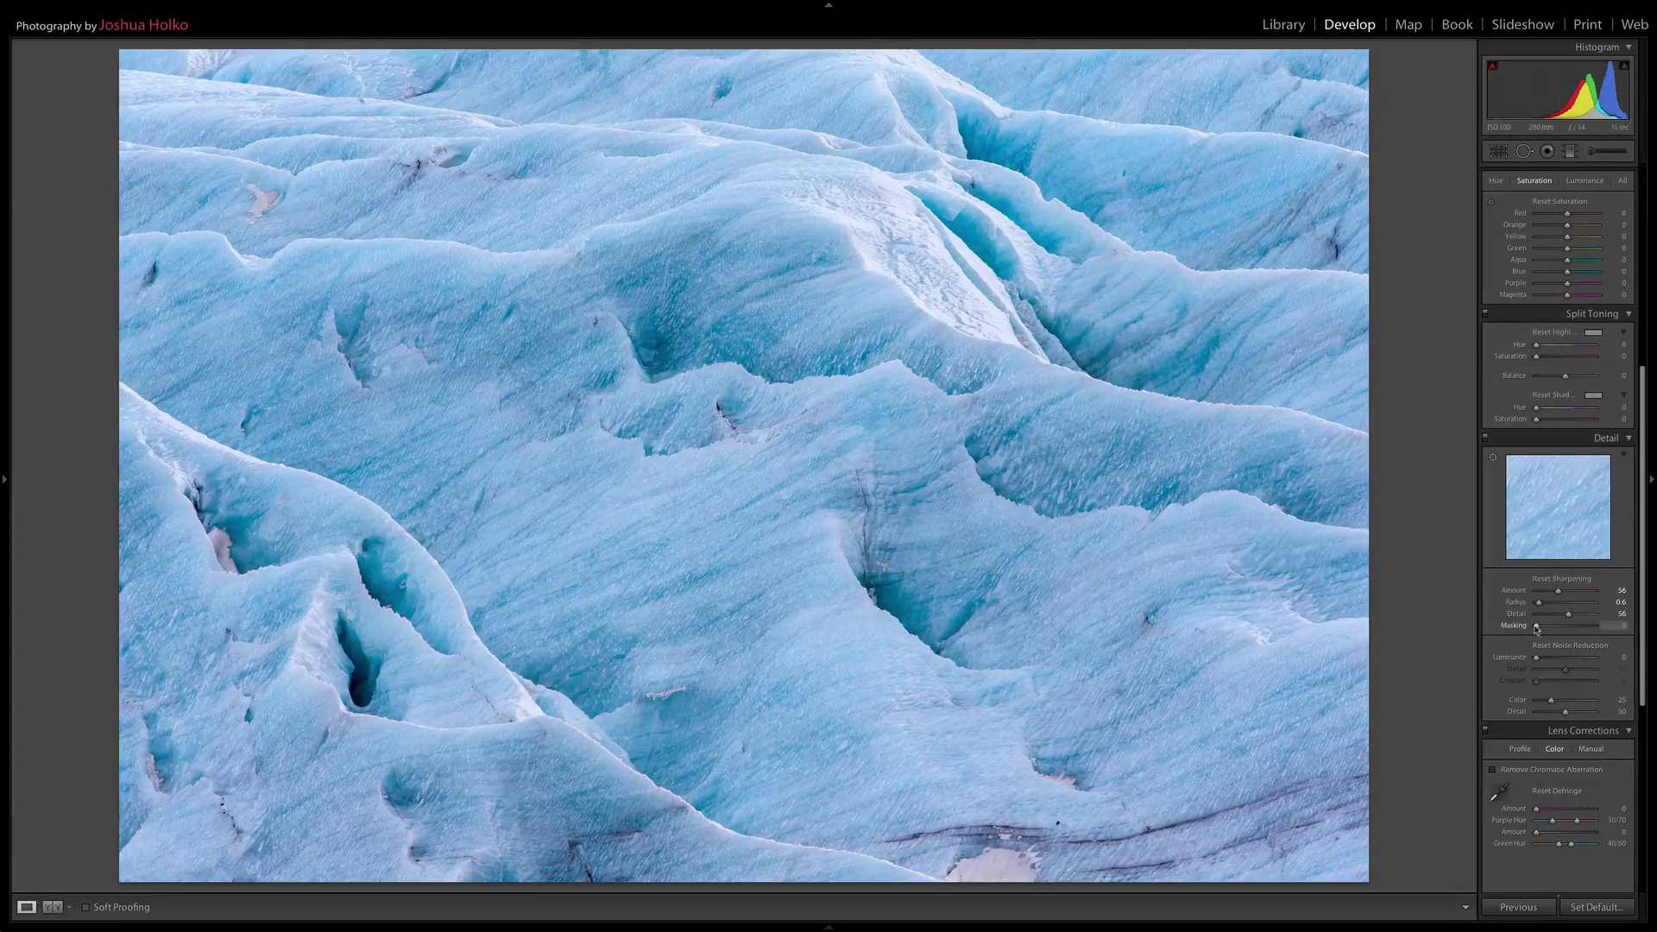
{"action": "left_click_drag", "start_coordinate": [1536, 630], "coordinate": [1532, 630]}
Enable Remove Chromatic Aberration for the glacier photo, and compare the whole photo before and after side by side
{"action": "scroll", "coordinate": [1498, 643], "scroll_direction": "down", "scroll_amount": 3}
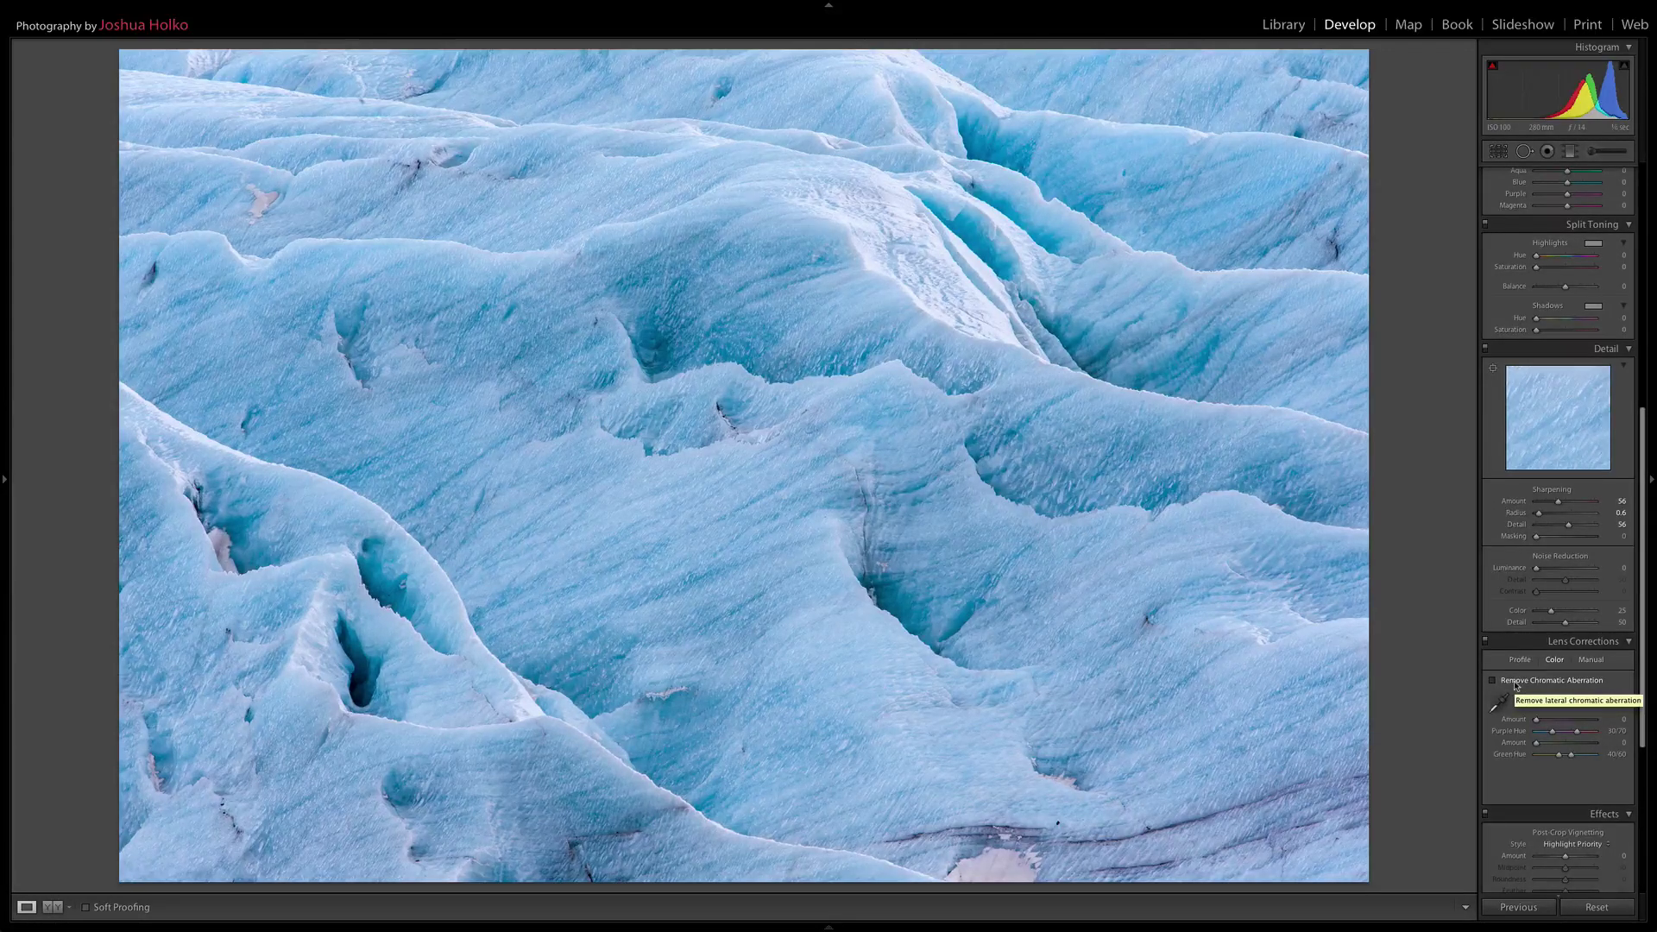
{"action": "left_click", "coordinate": [1516, 683]}
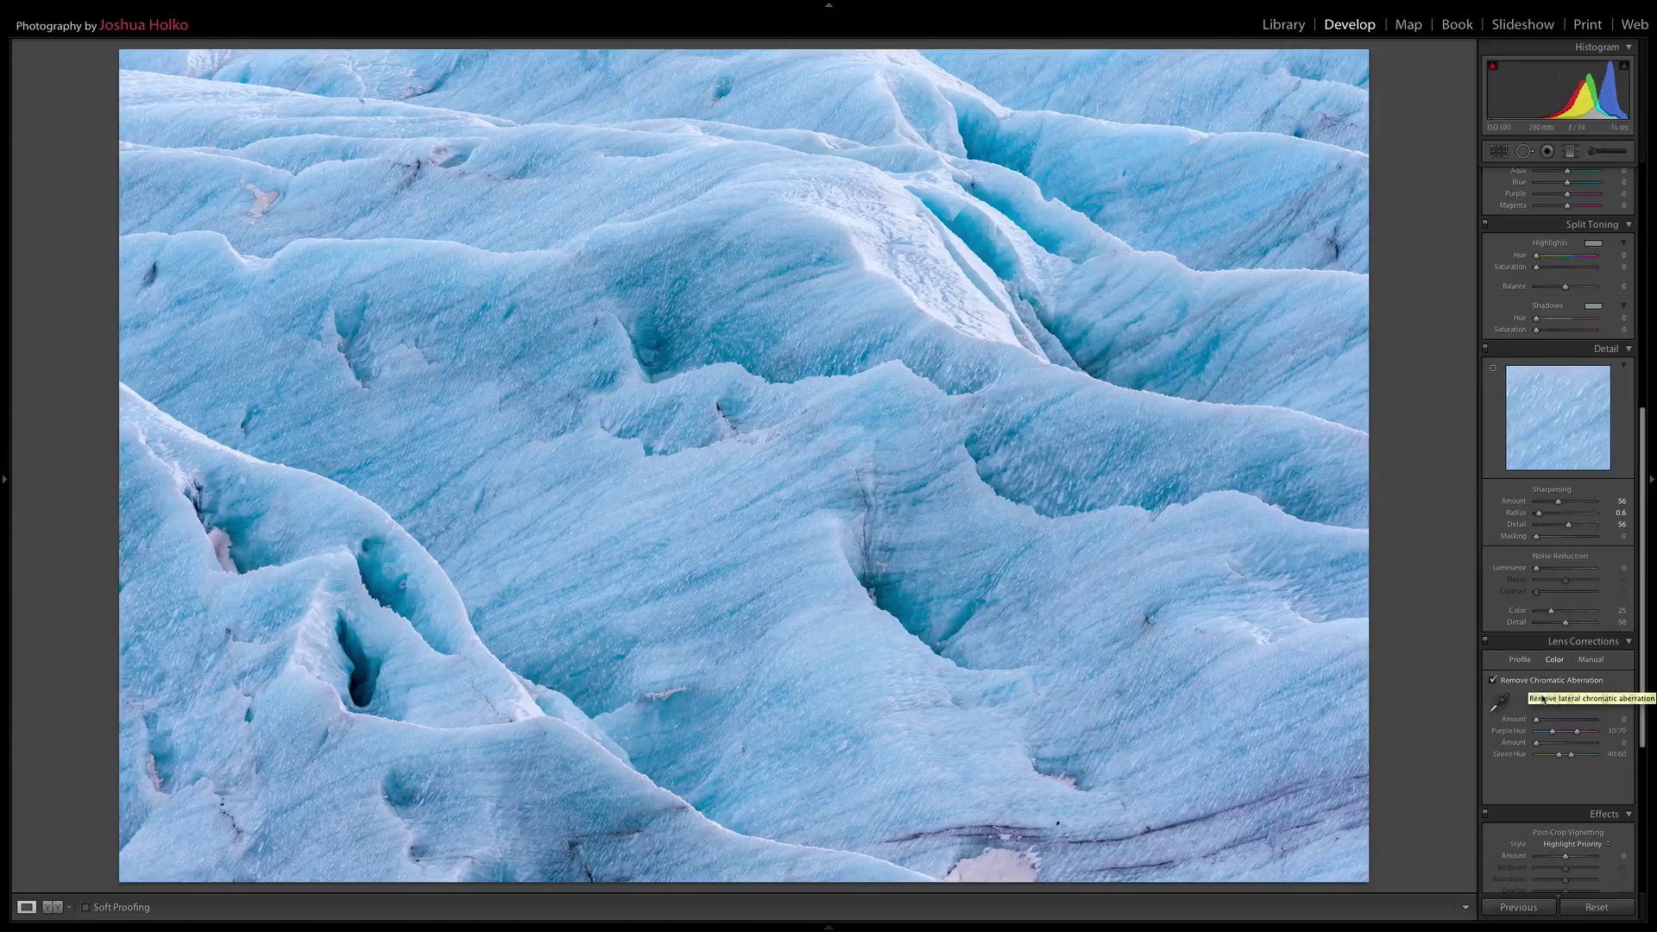
{"action": "scroll", "coordinate": [1549, 712], "scroll_direction": "down", "scroll_amount": 3}
{"action": "scroll", "coordinate": [1567, 741], "scroll_direction": "down", "scroll_amount": 3}
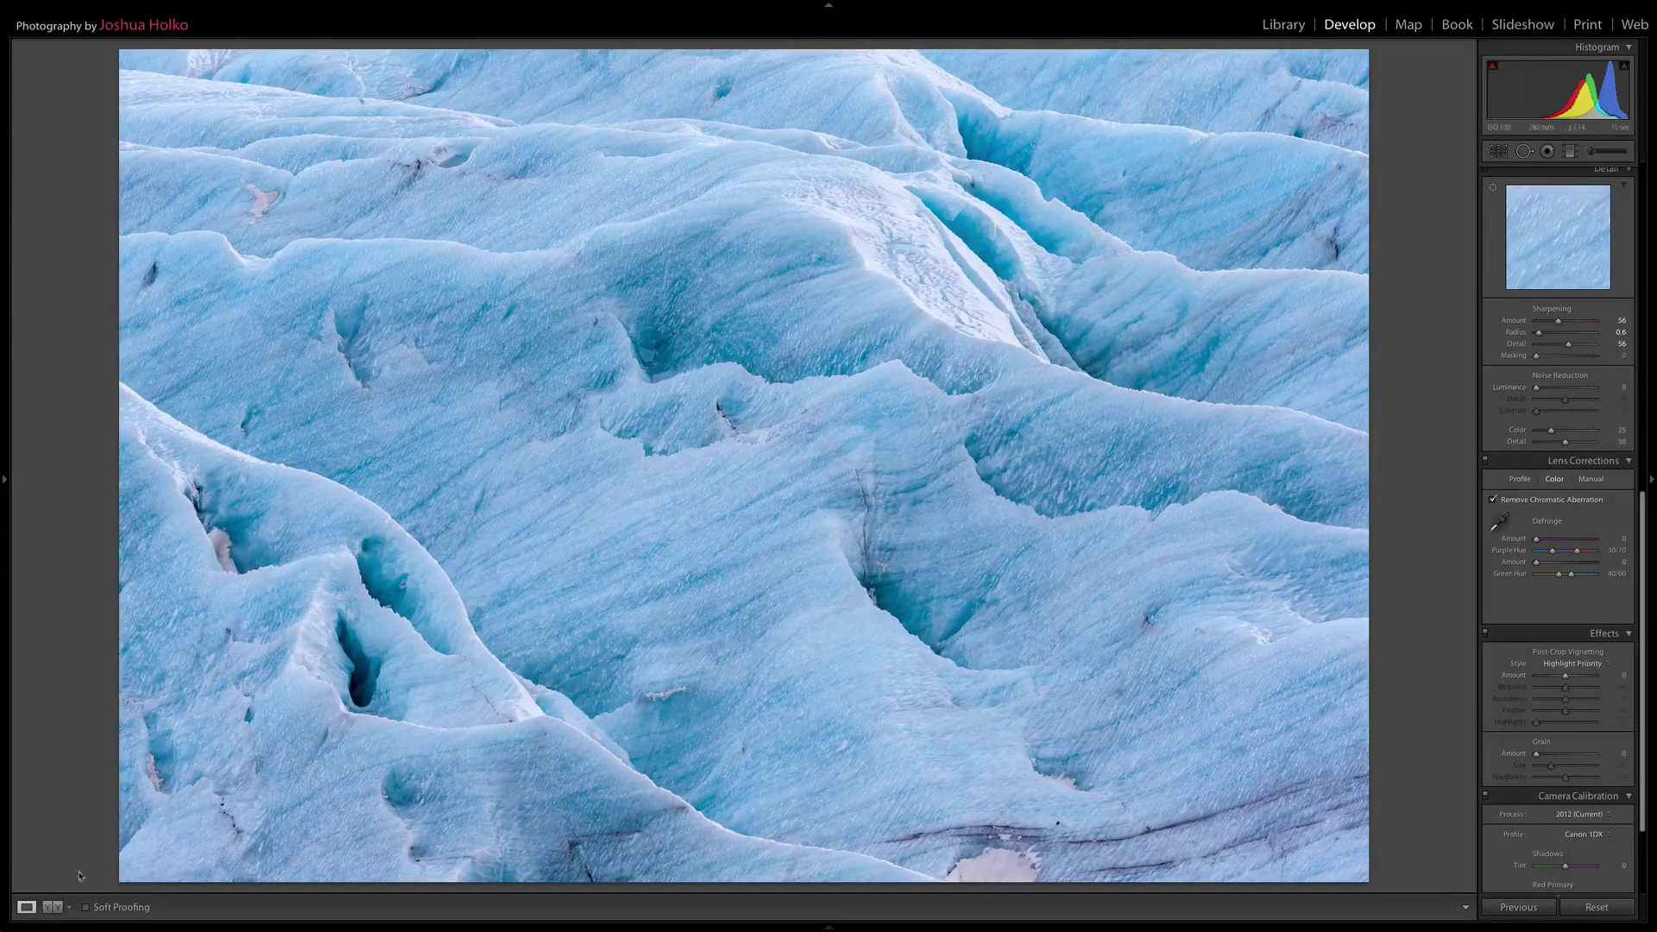
{"action": "left_click", "coordinate": [53, 907]}
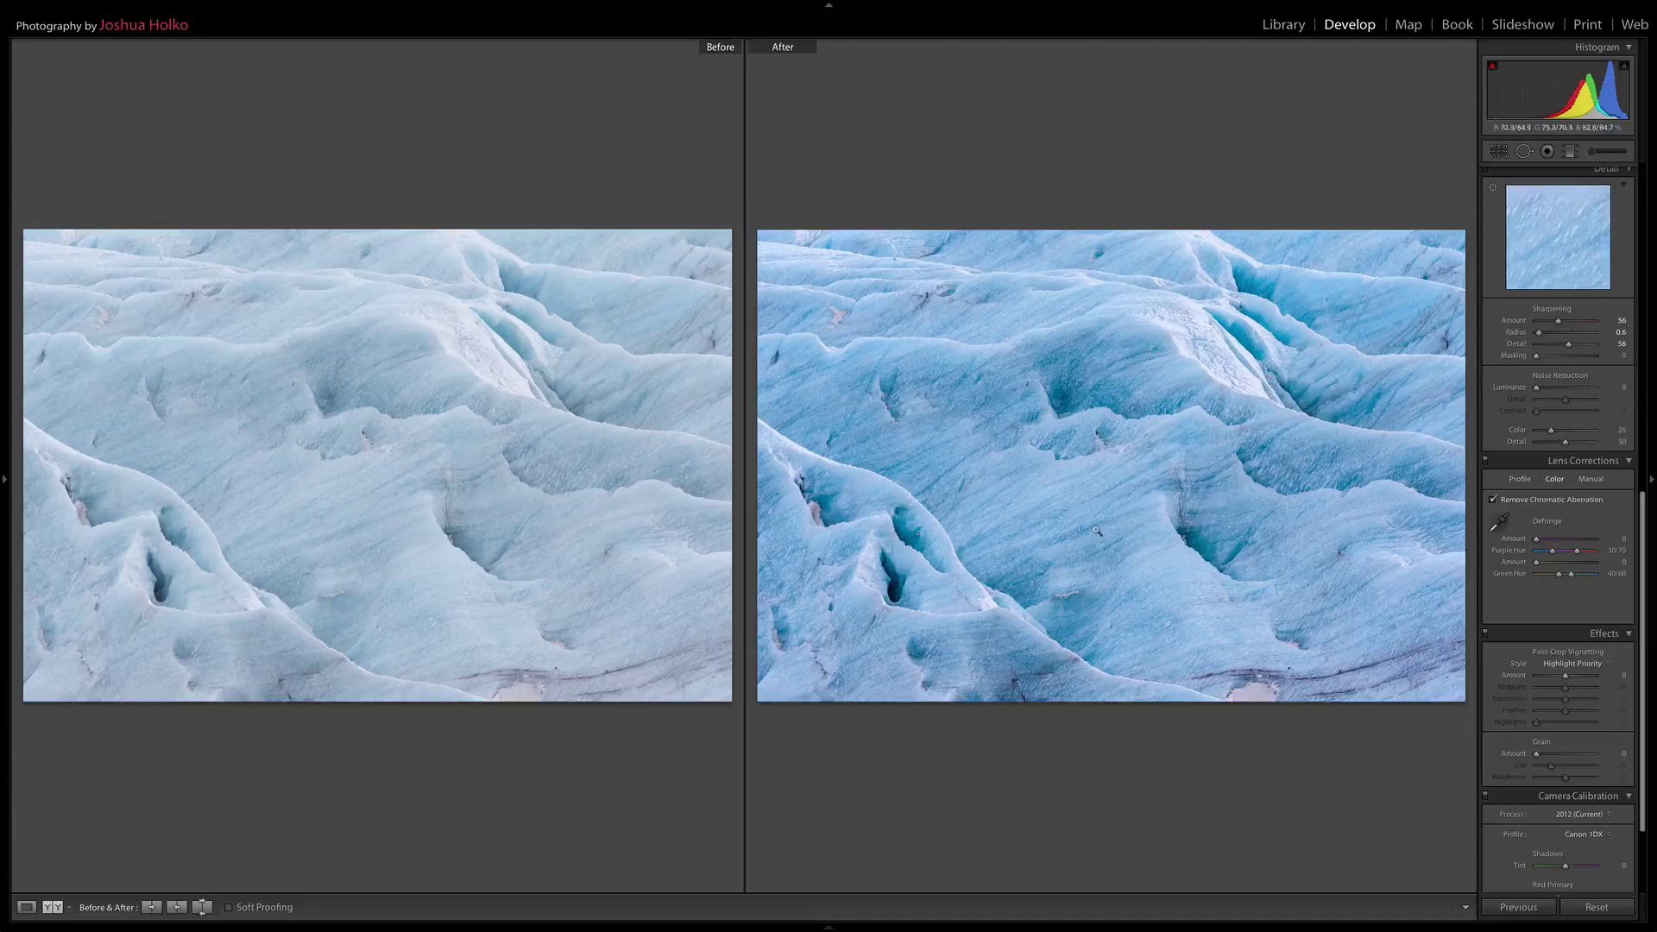
{"action": "left_click", "coordinate": [26, 908]}
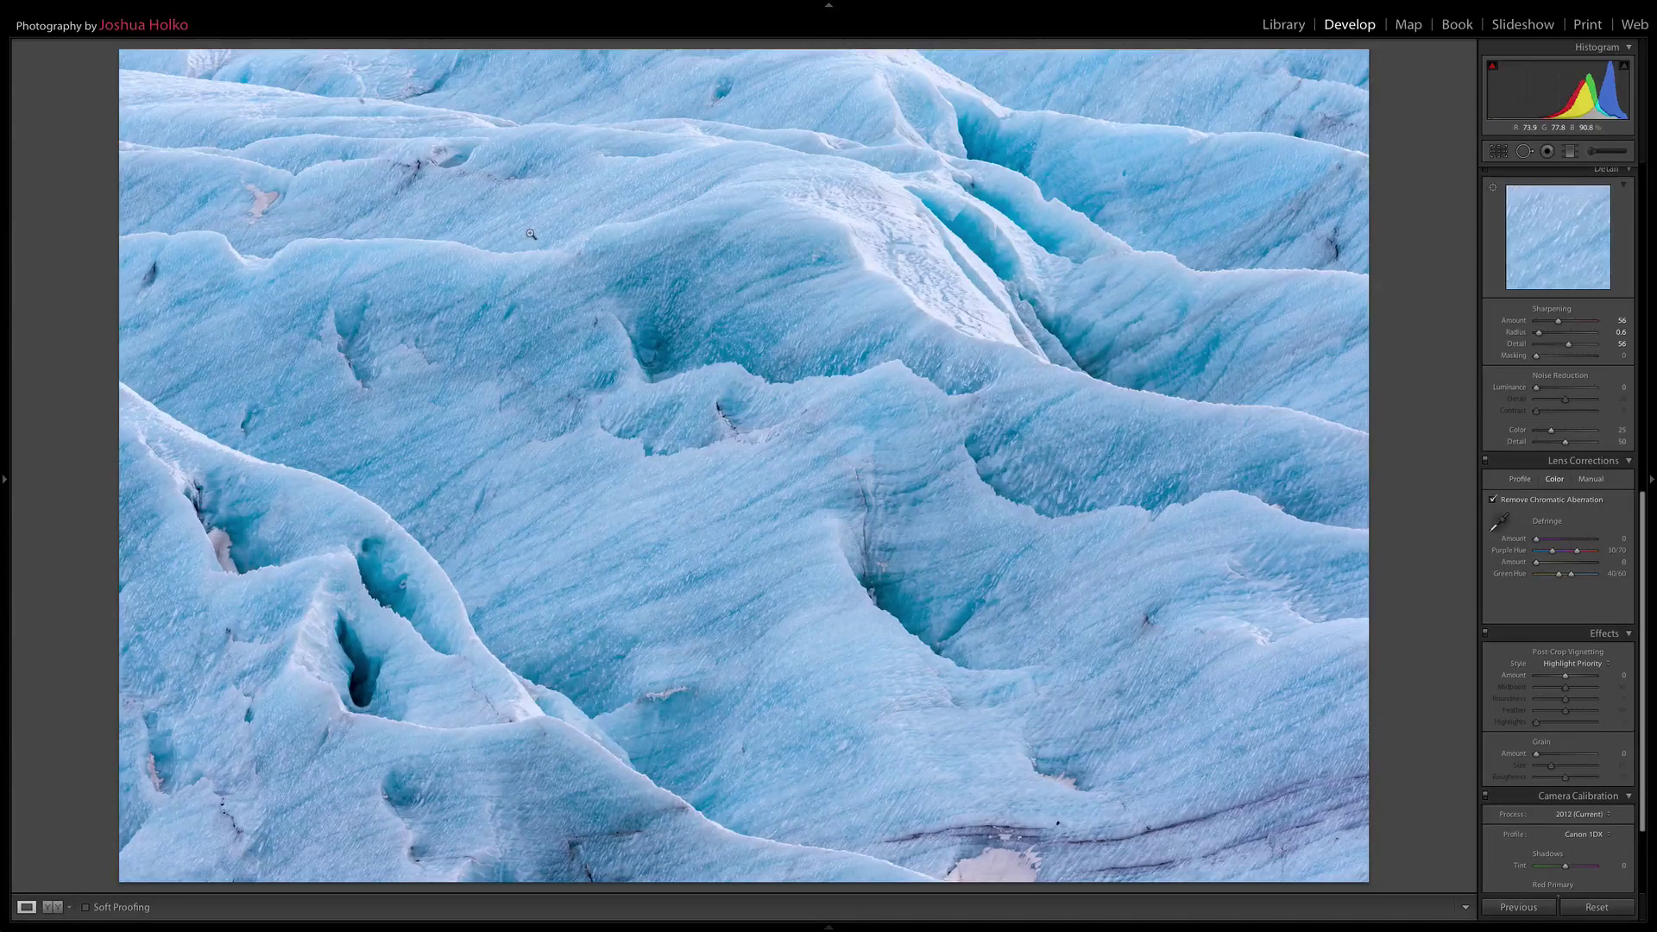
Send the developed glacier photo to Adobe Photoshop CS6 for editing, and switch to Photoshop
{"action": "left_click", "coordinate": [222, 7]}
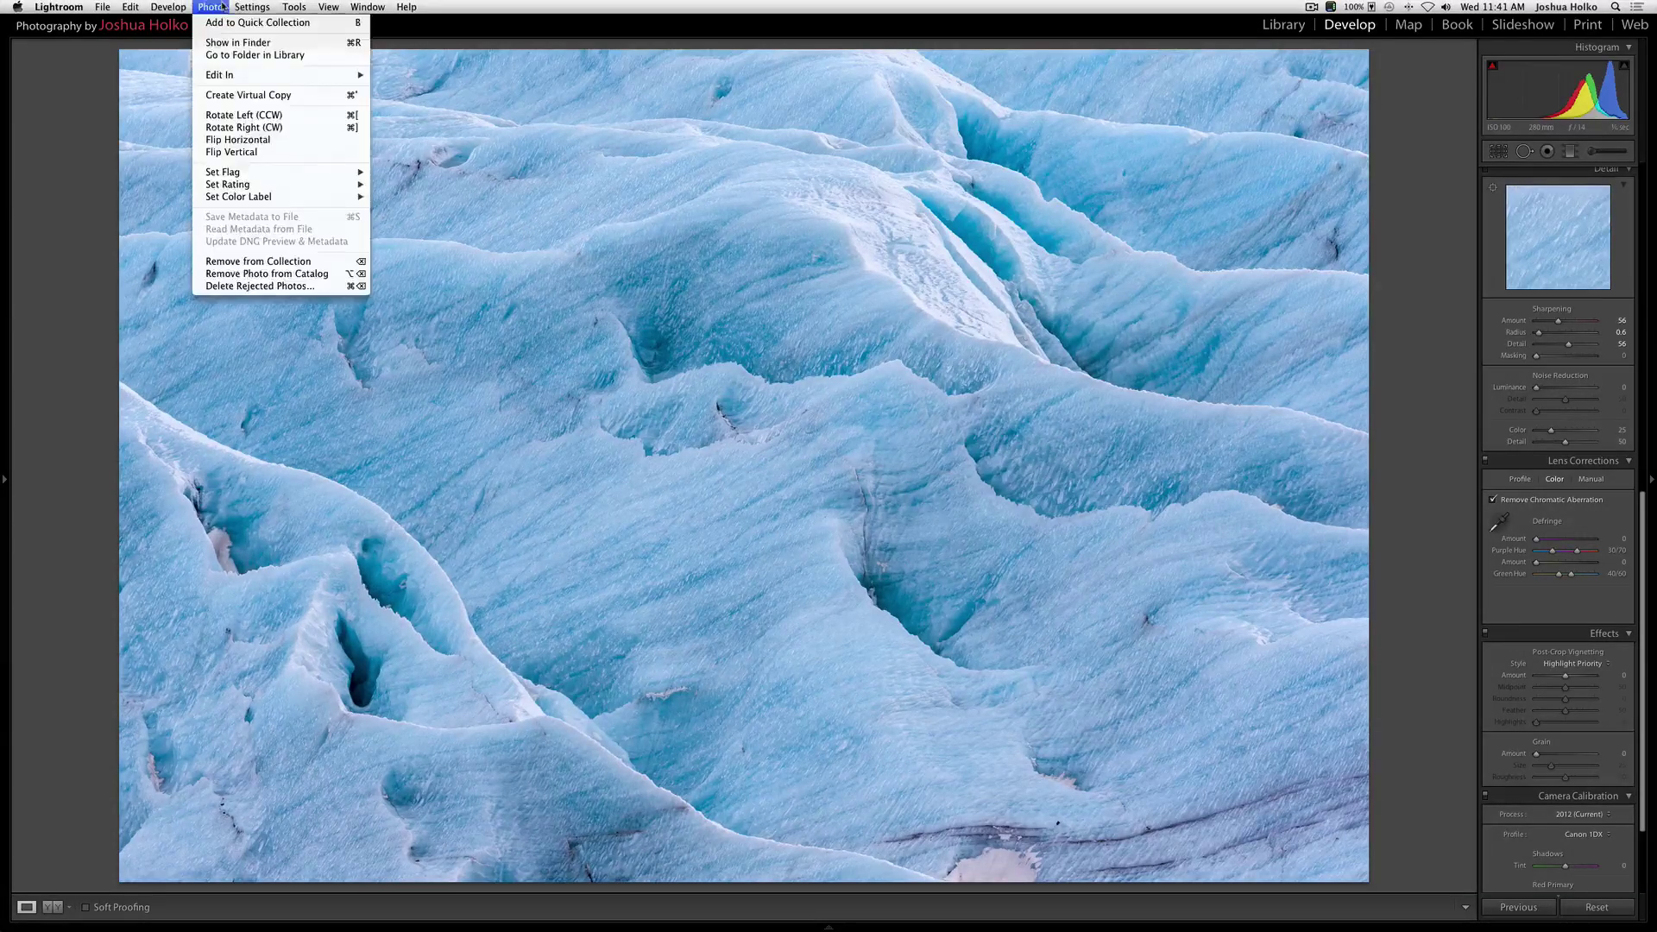
{"action": "mouse_move", "coordinate": [285, 75]}
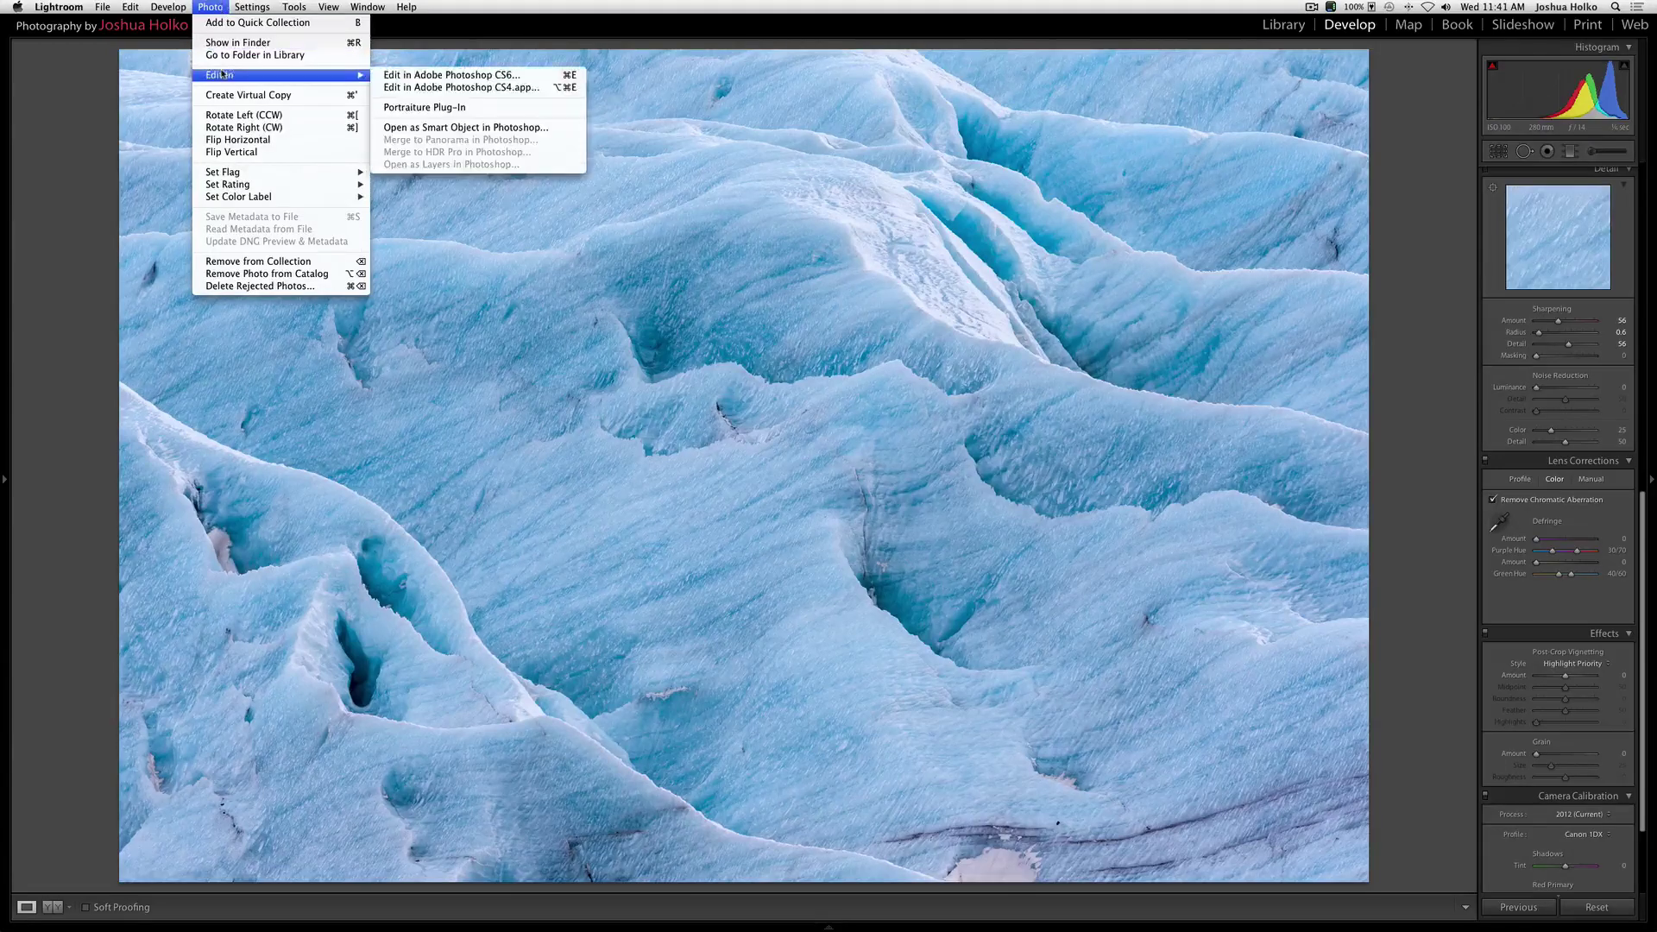
{"action": "left_click", "coordinate": [439, 76]}
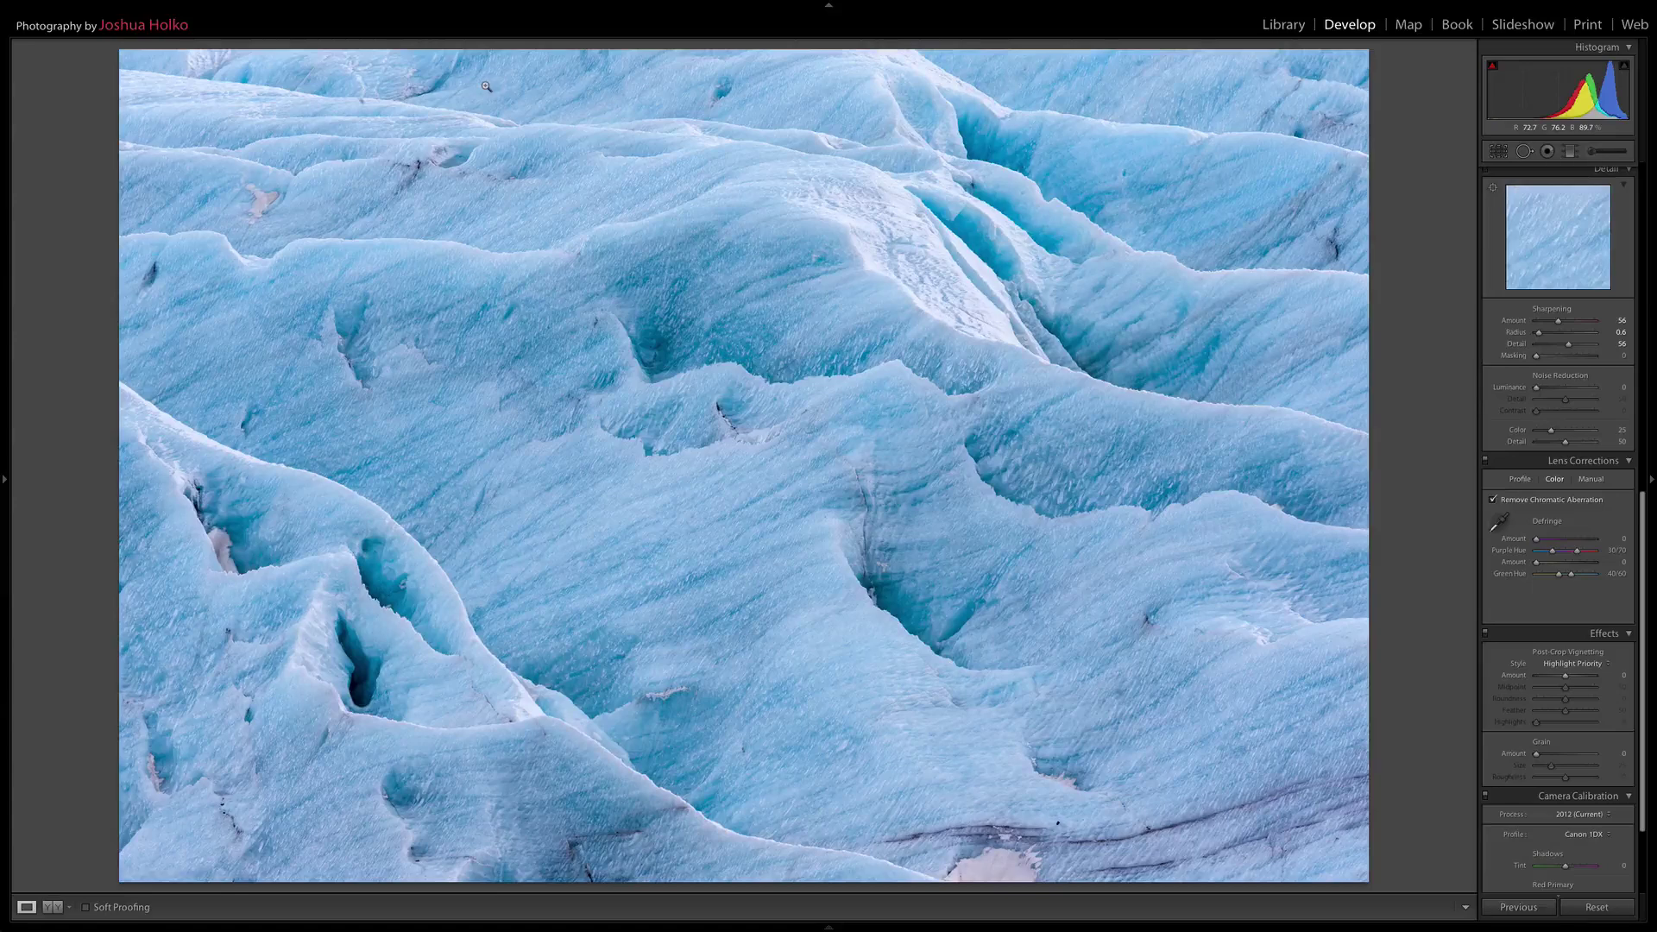
{"action": "key", "text": "super+Tab"}
{"action": "key", "text": "super+Tab"}
{"action": "key", "text": "super+Tab"}
{"action": "key", "text": "super+Tab"}
{"action": "key", "text": "super+Tab"}
{"action": "key", "text": "super+Tab"}
{"action": "key", "text": "super+Tab"}
{"action": "key", "text": "super+Tab"}
{"action": "key", "text": "super+Tab"}
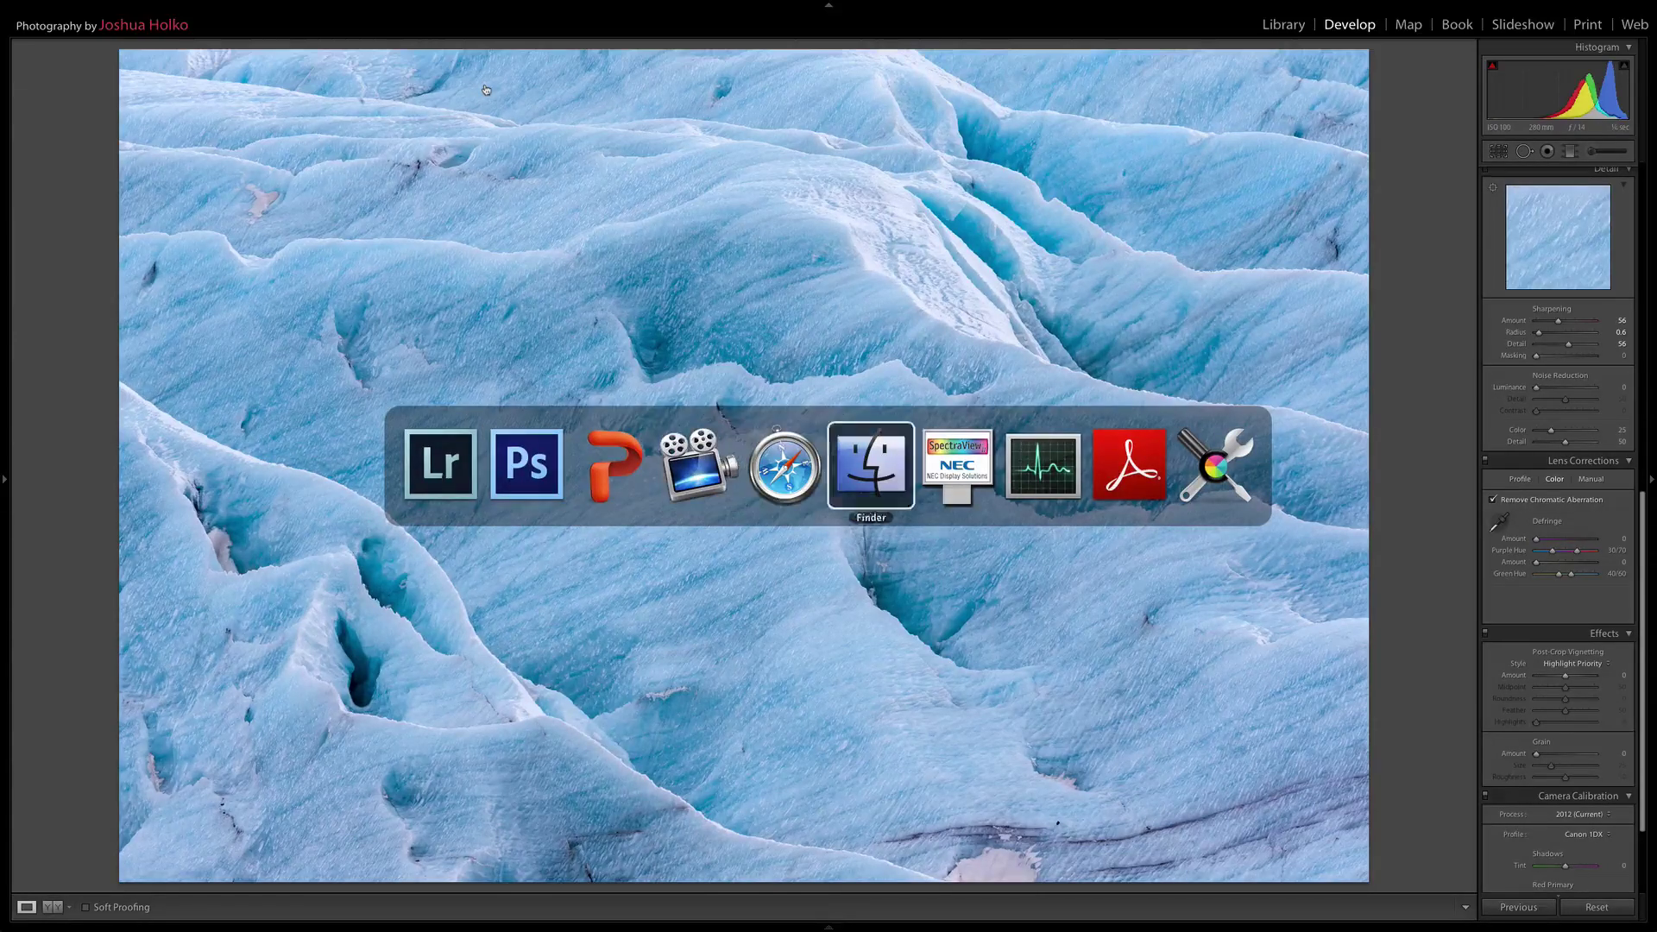
{"action": "key", "text": "super+Tab"}
{"action": "key", "text": "super+Tab"}
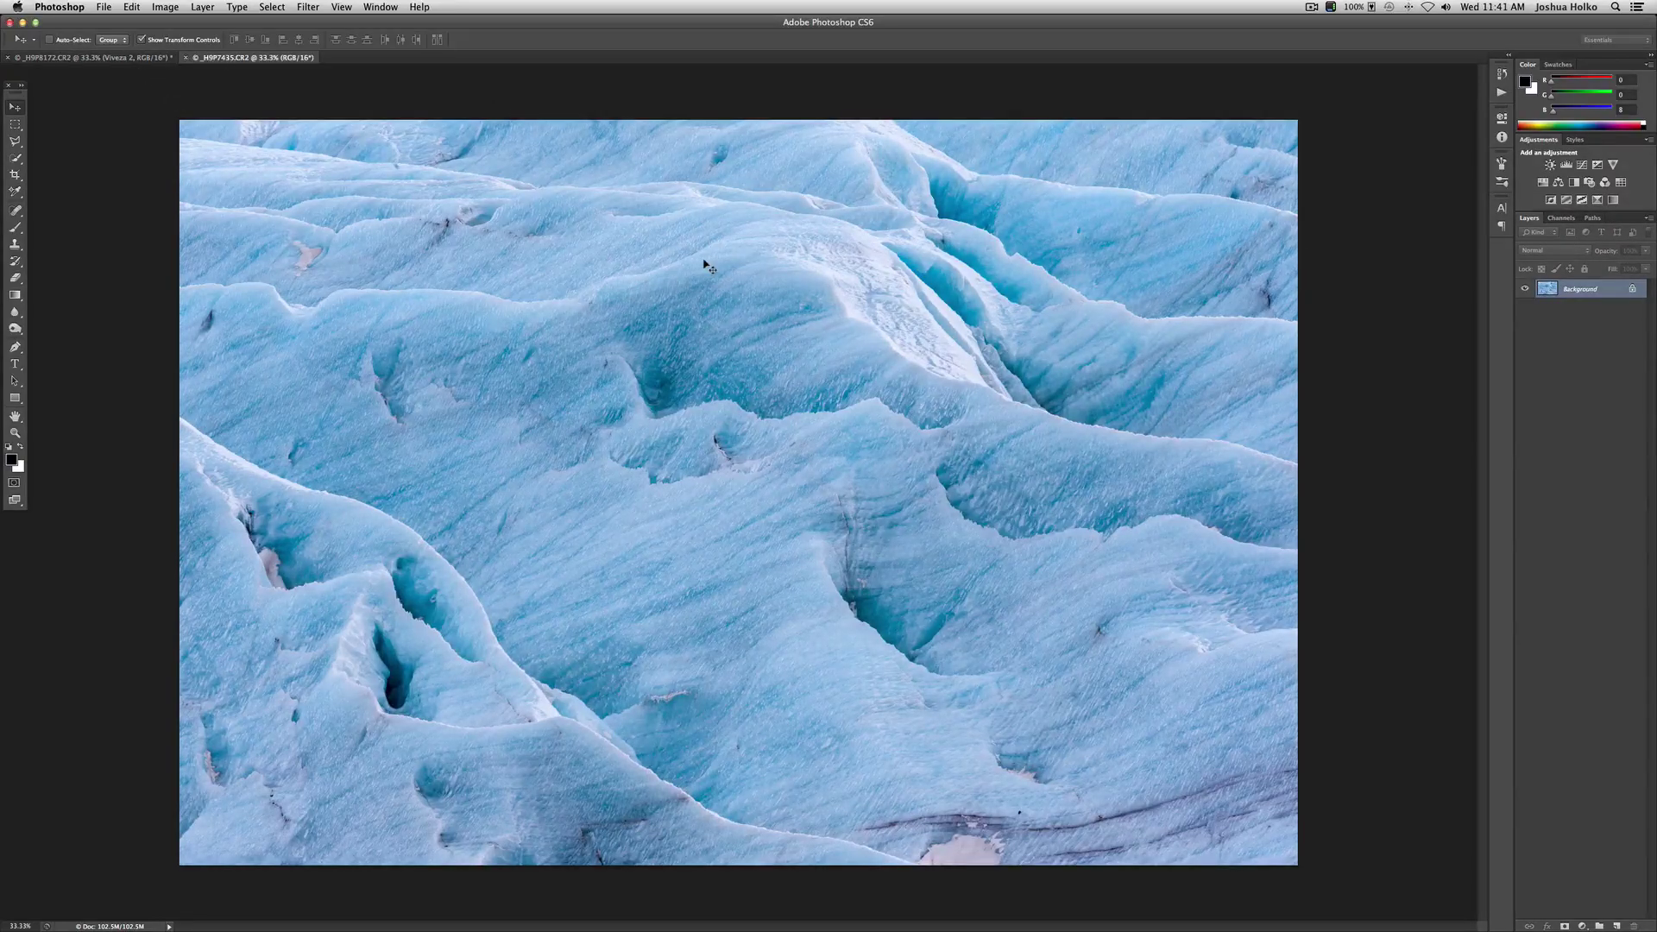
Open the glacier photo in the Color Efex Pro 4 filter and shift the split-preview divider to compare the default Tonal Contrast effect
{"action": "left_click", "coordinate": [306, 7]}
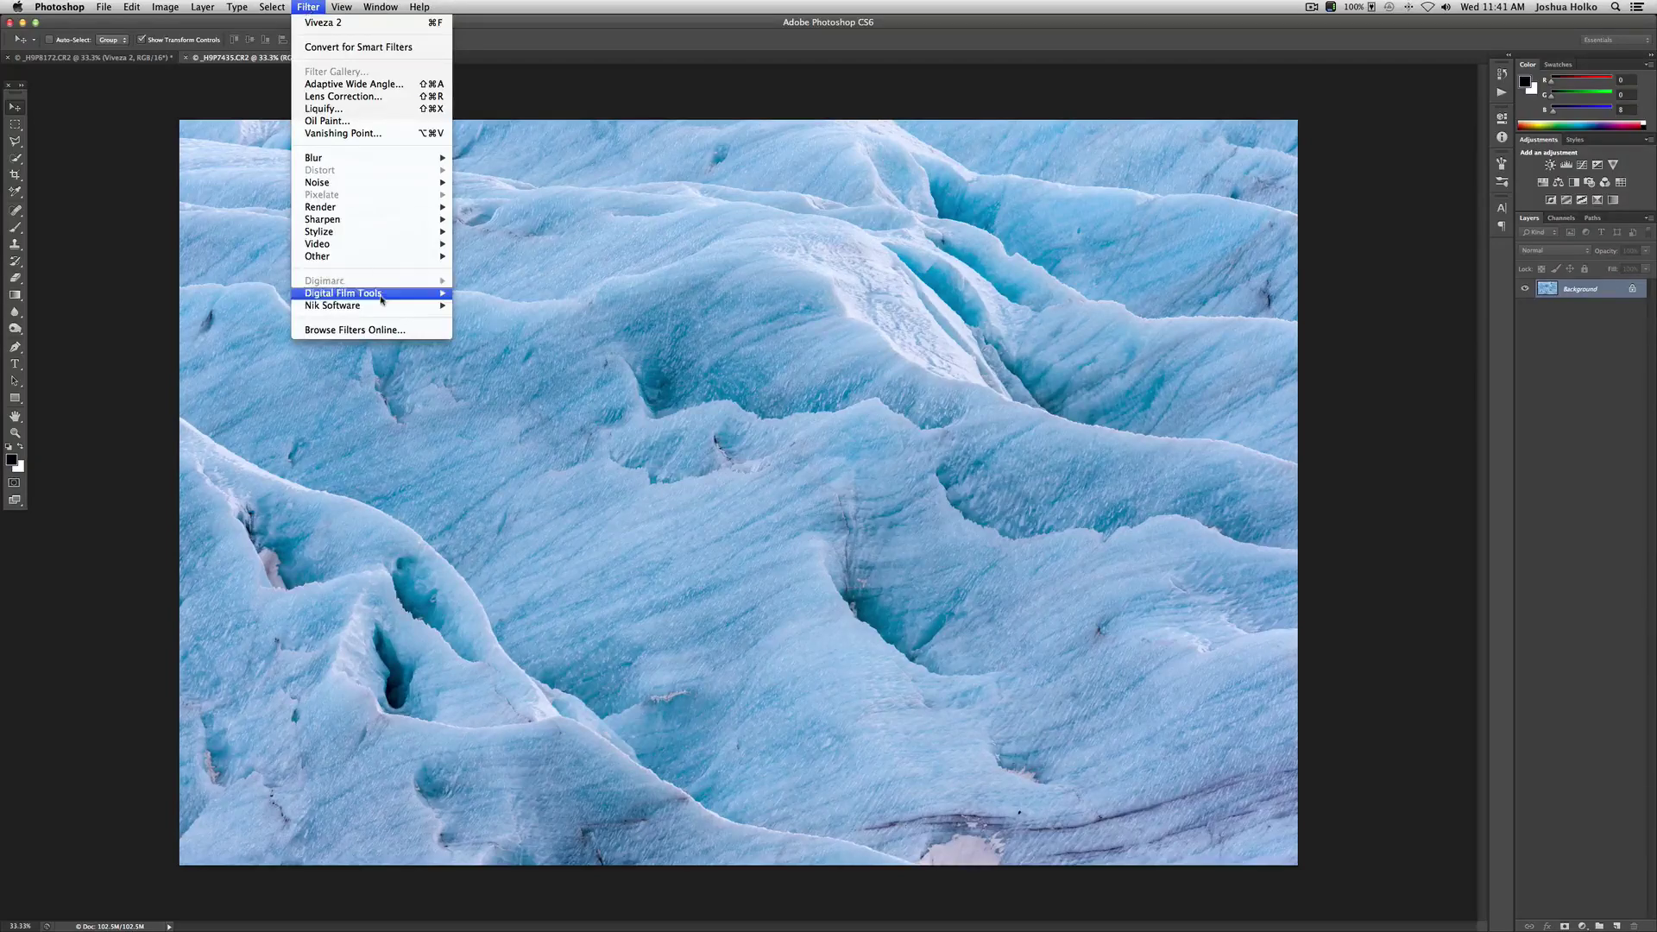
{"action": "mouse_move", "coordinate": [382, 300]}
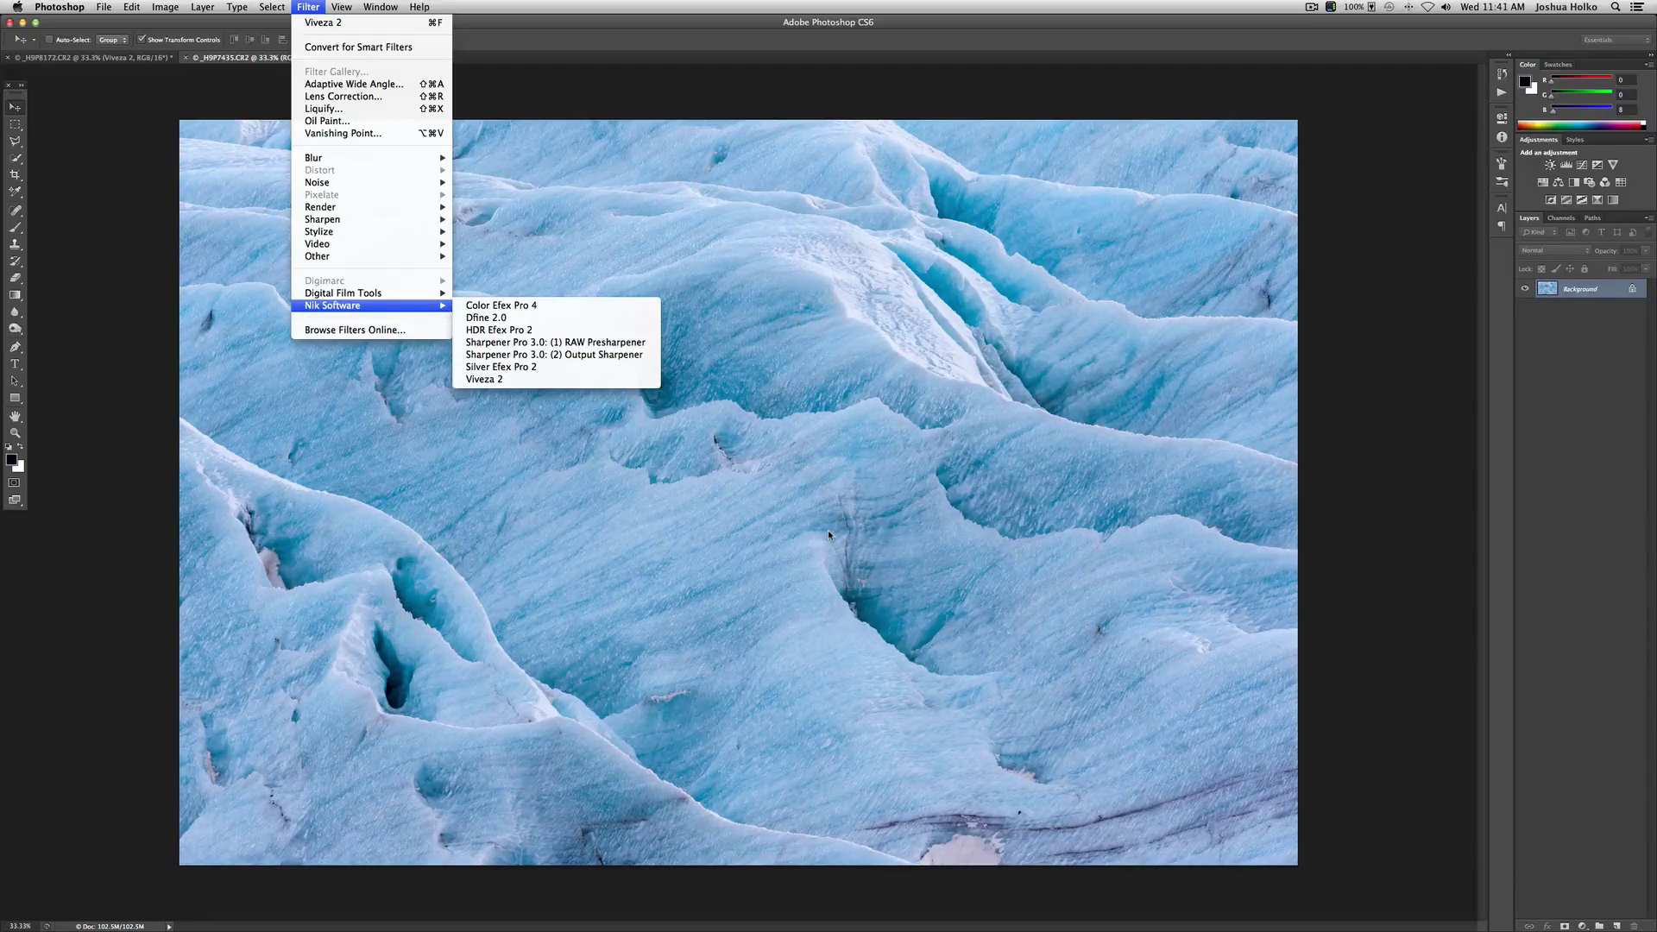
{"action": "left_click", "coordinate": [558, 312]}
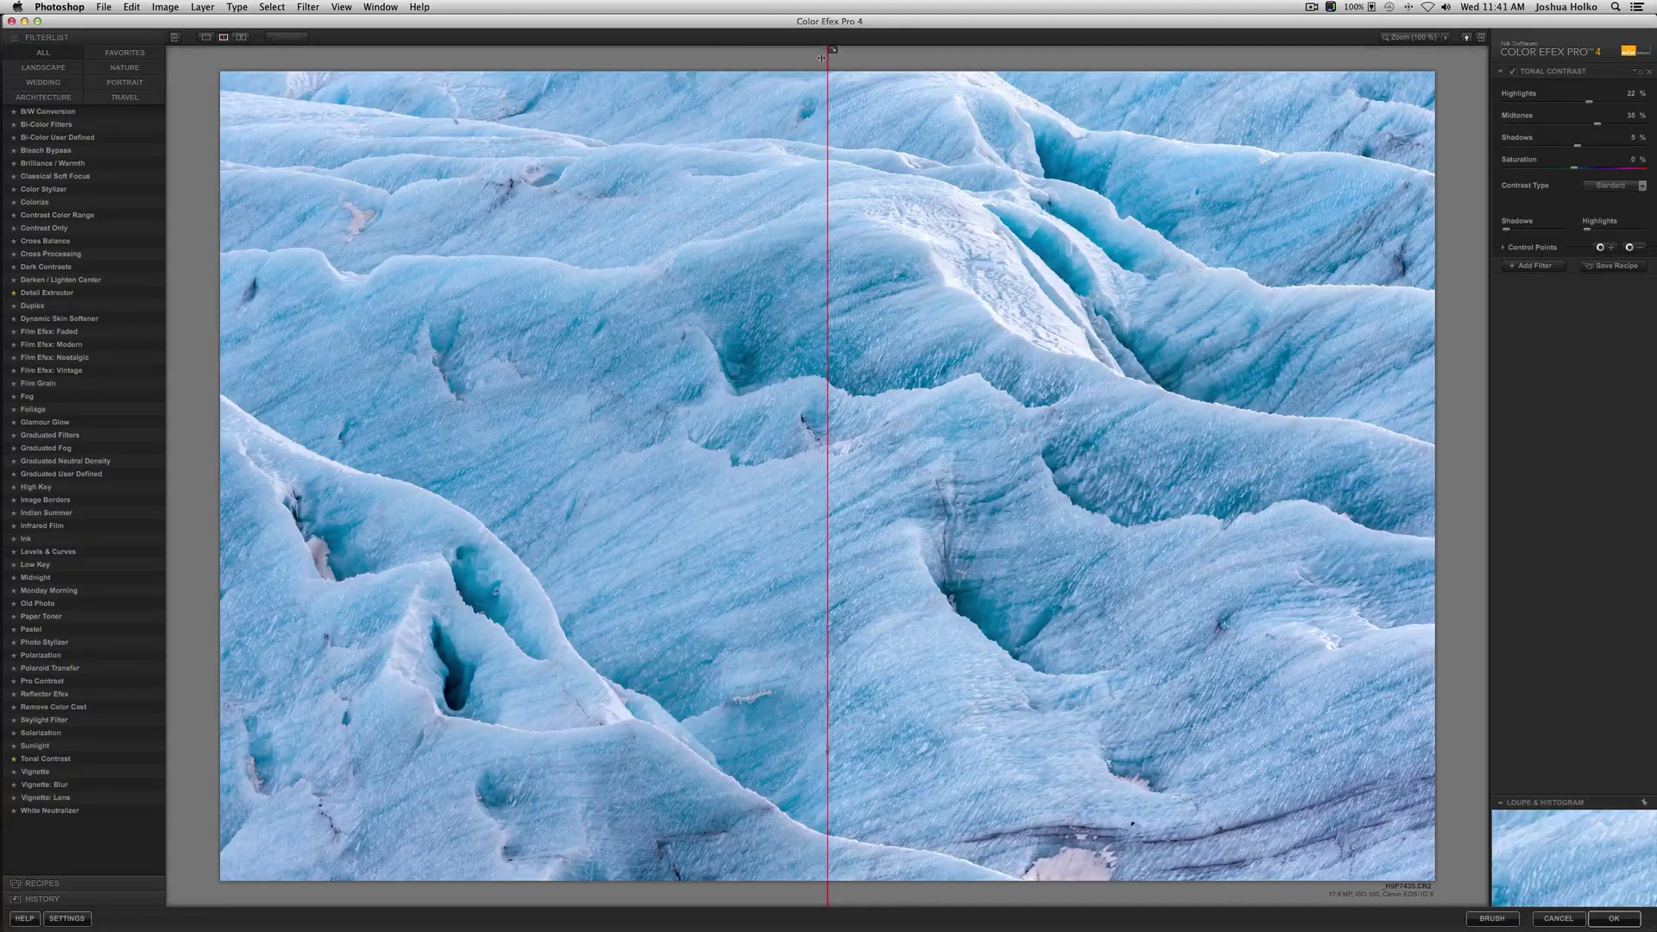
{"action": "left_click_drag", "start_coordinate": [821, 58], "coordinate": [662, 60]}
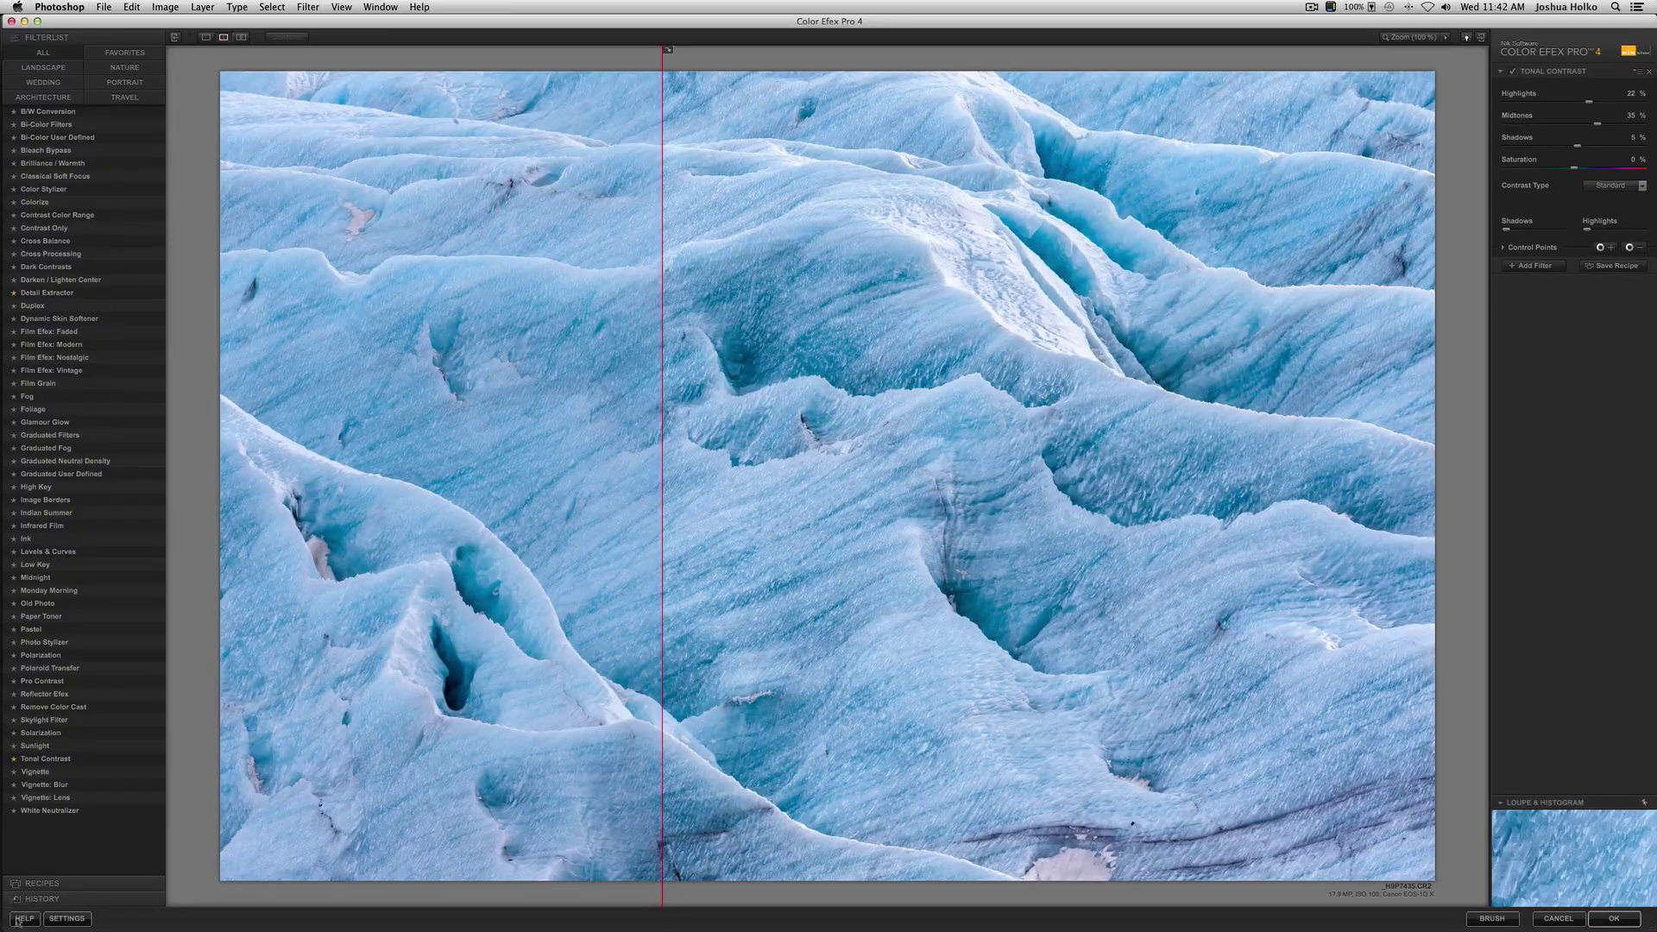
Apply the custom recipe Tonal Contrast Zero Starting Point, replacing the filters currently applied to the photo
{"action": "left_click", "coordinate": [52, 884]}
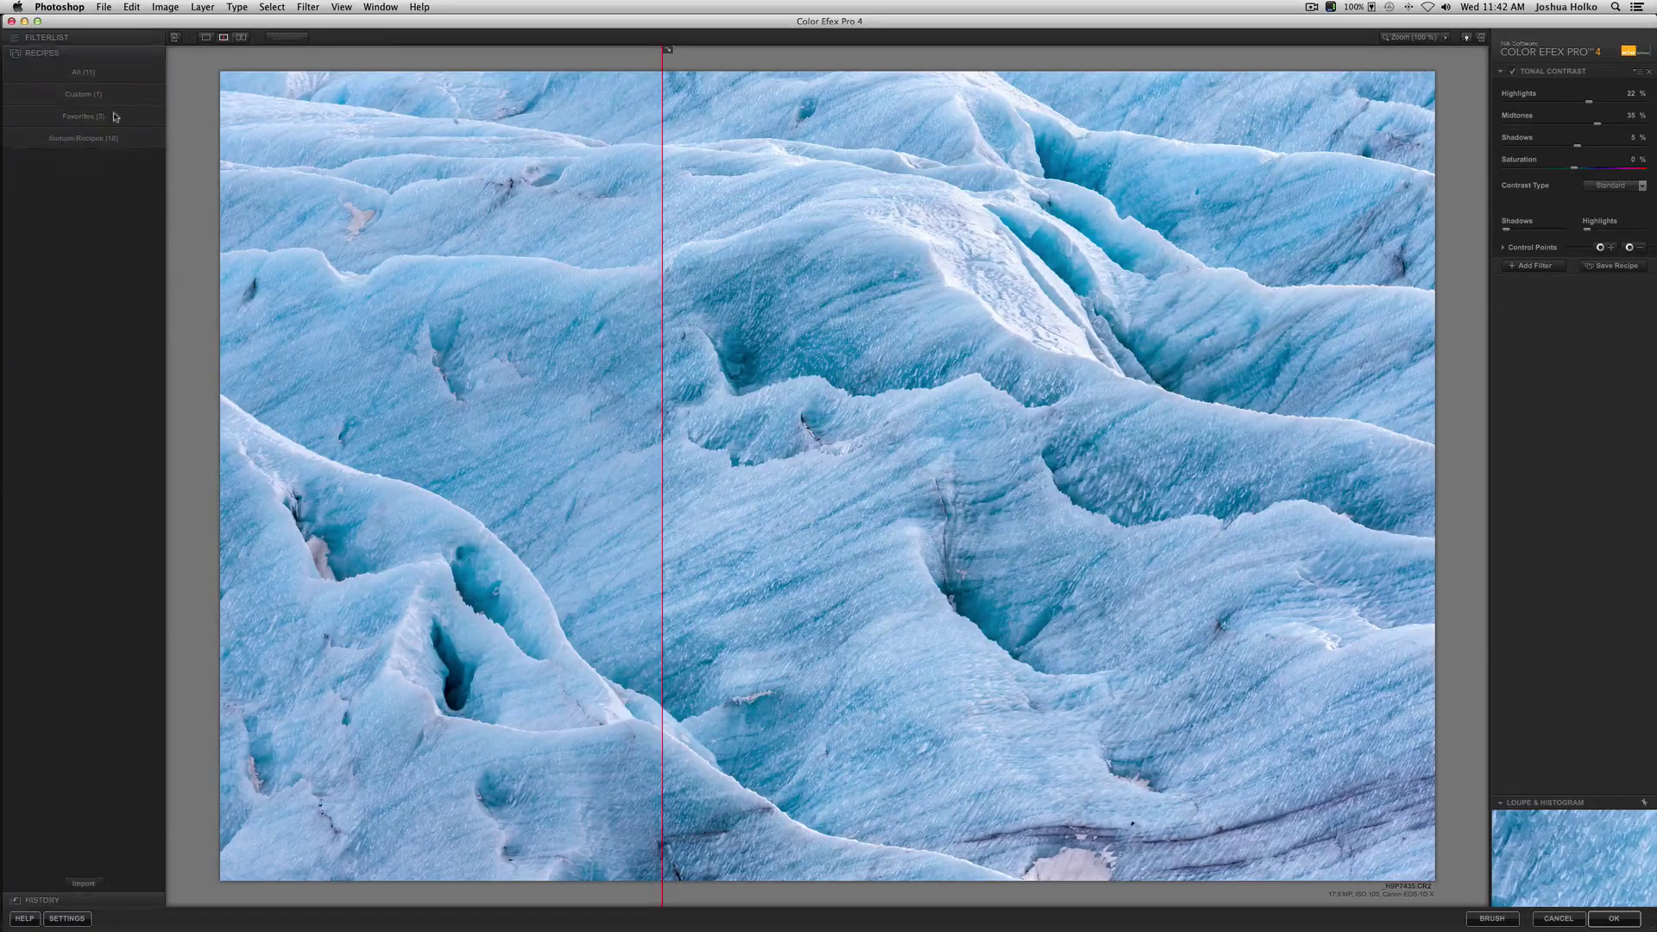
{"action": "left_click", "coordinate": [116, 108]}
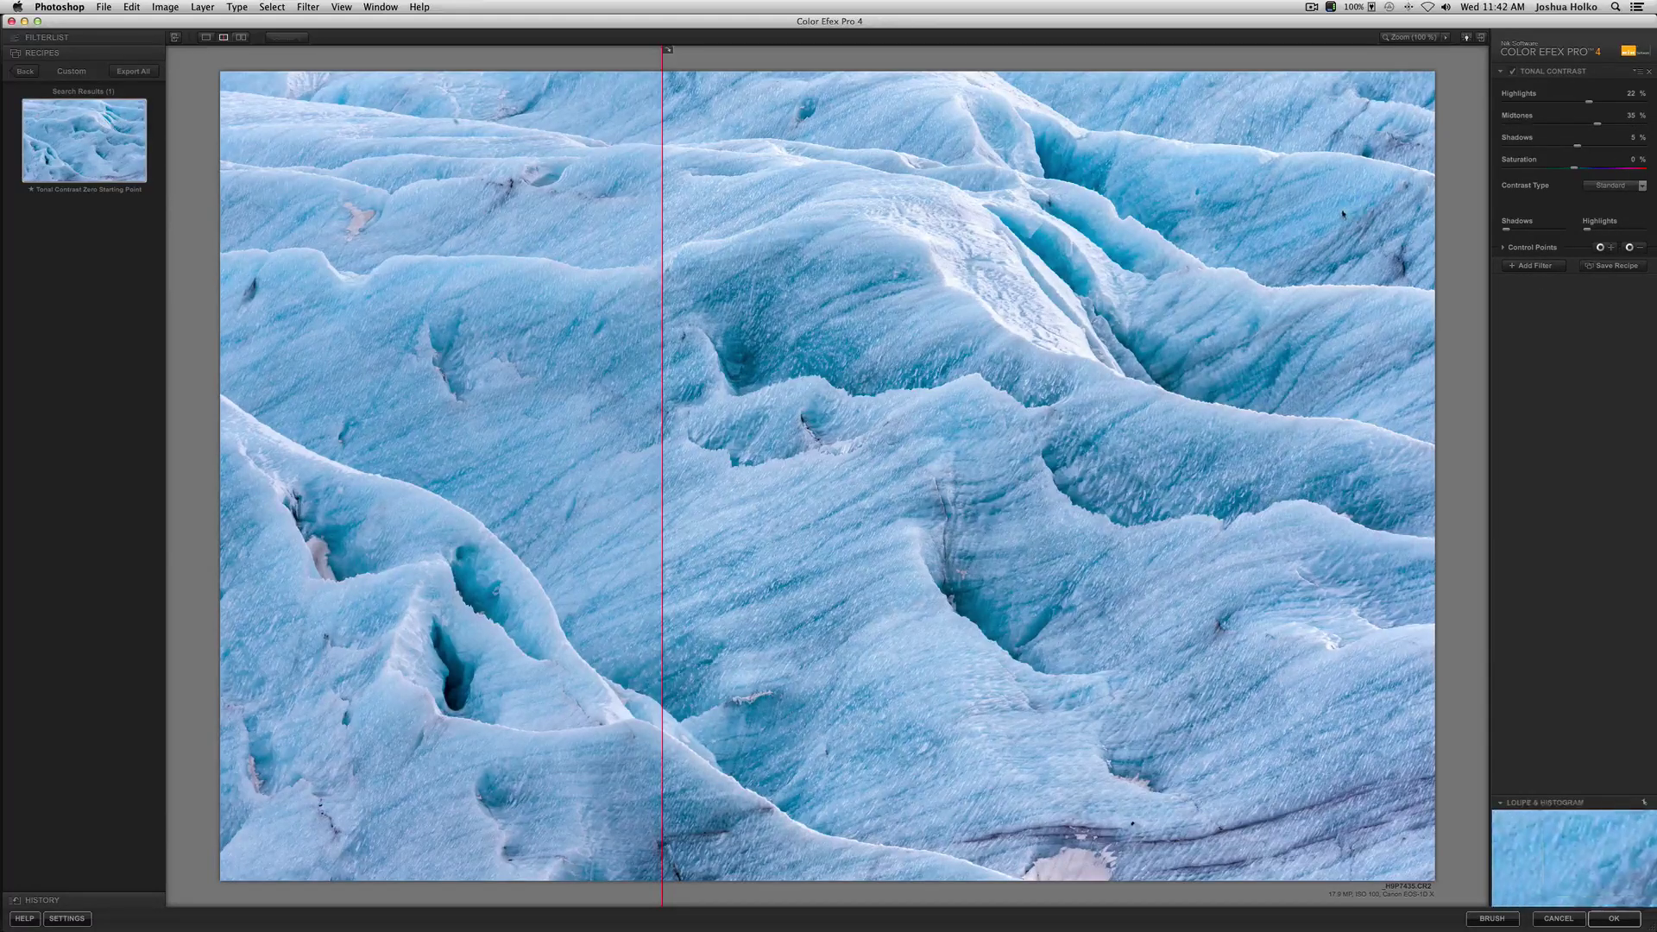
{"action": "left_click", "coordinate": [108, 139]}
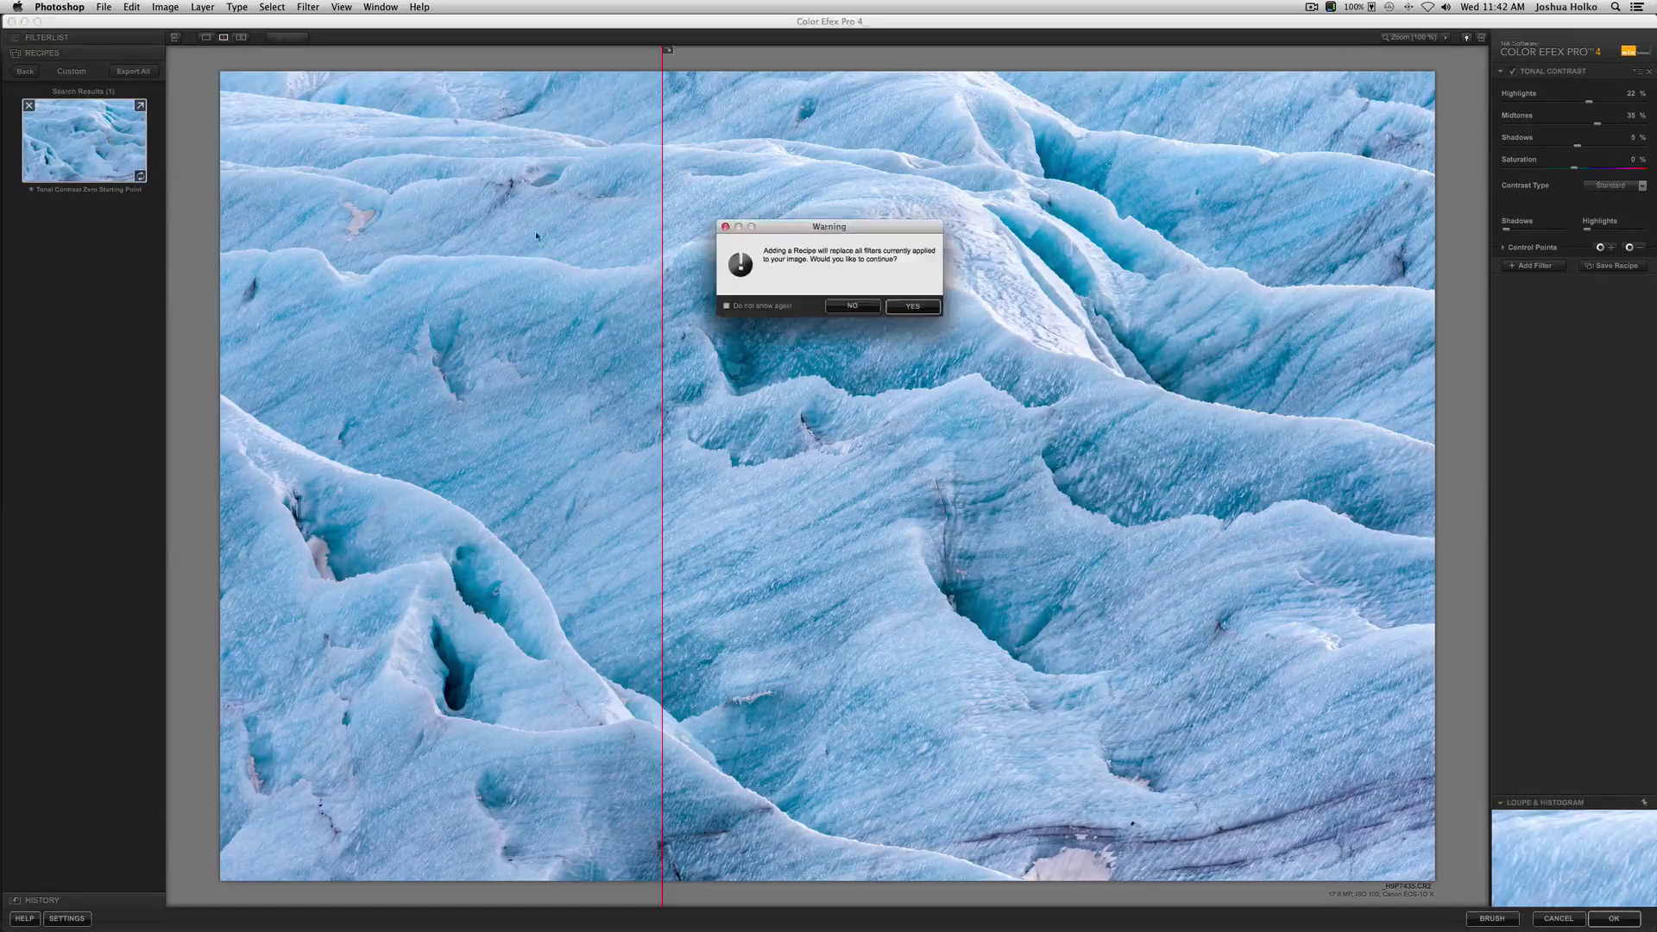
{"action": "left_click", "coordinate": [913, 307]}
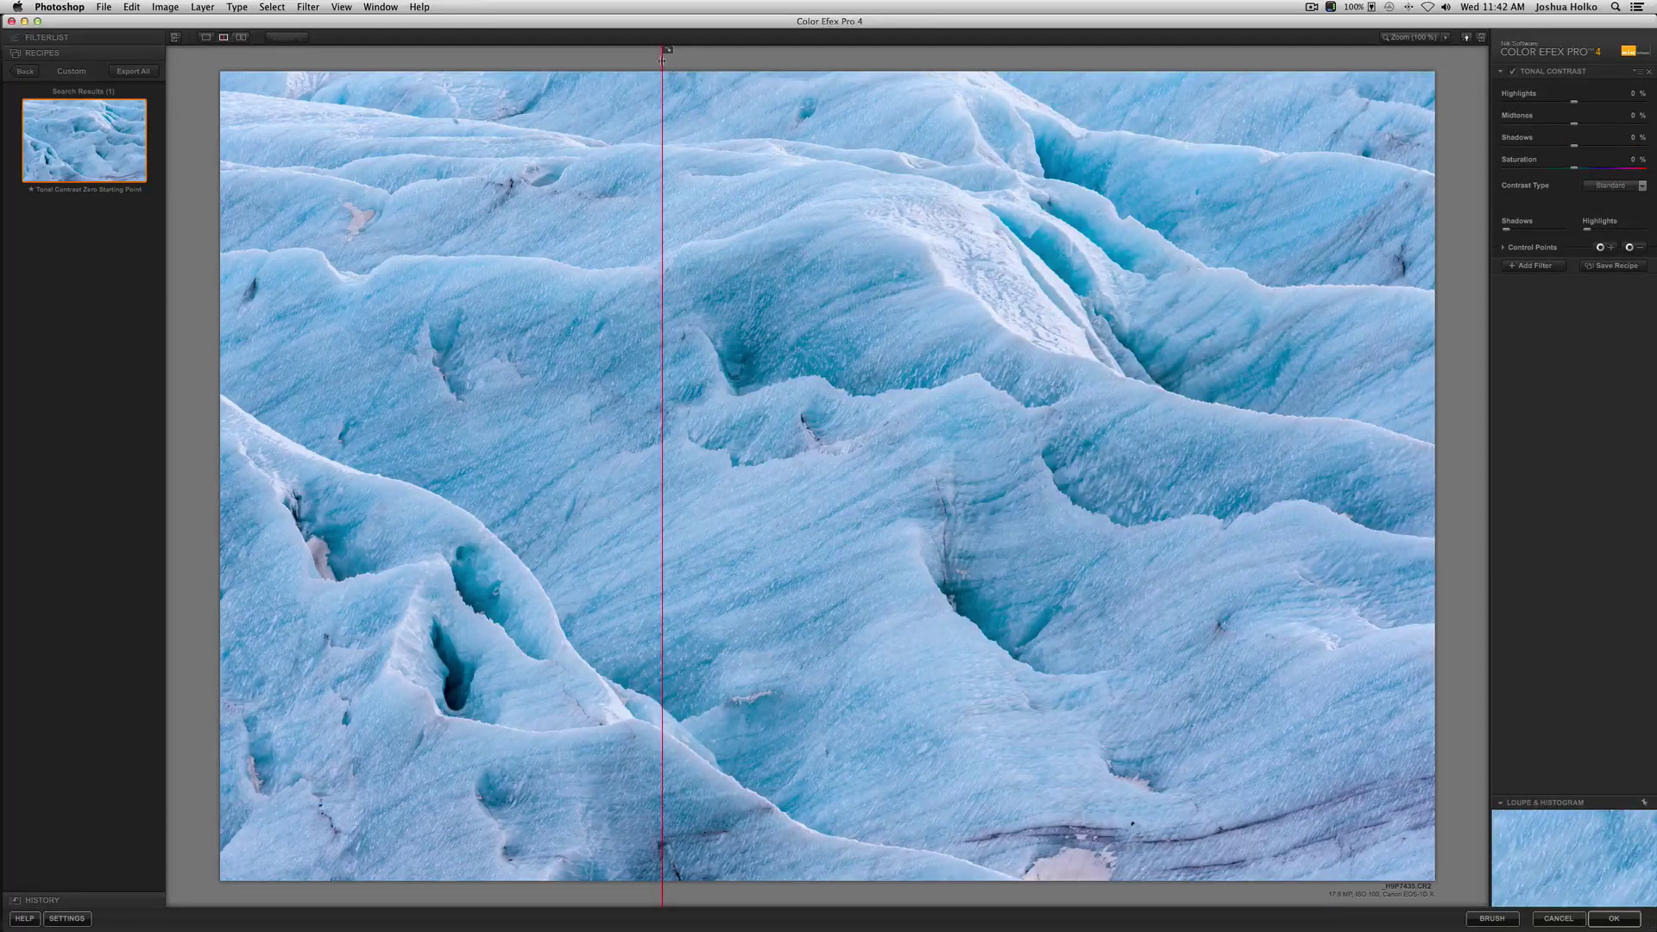
Set the Tonal Contrast Highlights to 23%, trying the 100% extreme and comparing both sides of the split preview
{"action": "mouse_move", "coordinate": [662, 59]}
{"action": "left_mouse_down"}
{"action": "mouse_move", "coordinate": [1186, 78]}
{"action": "mouse_move", "coordinate": [487, 77]}
{"action": "mouse_move", "coordinate": [536, 51]}
{"action": "mouse_move", "coordinate": [672, 52]}
{"action": "left_mouse_up"}
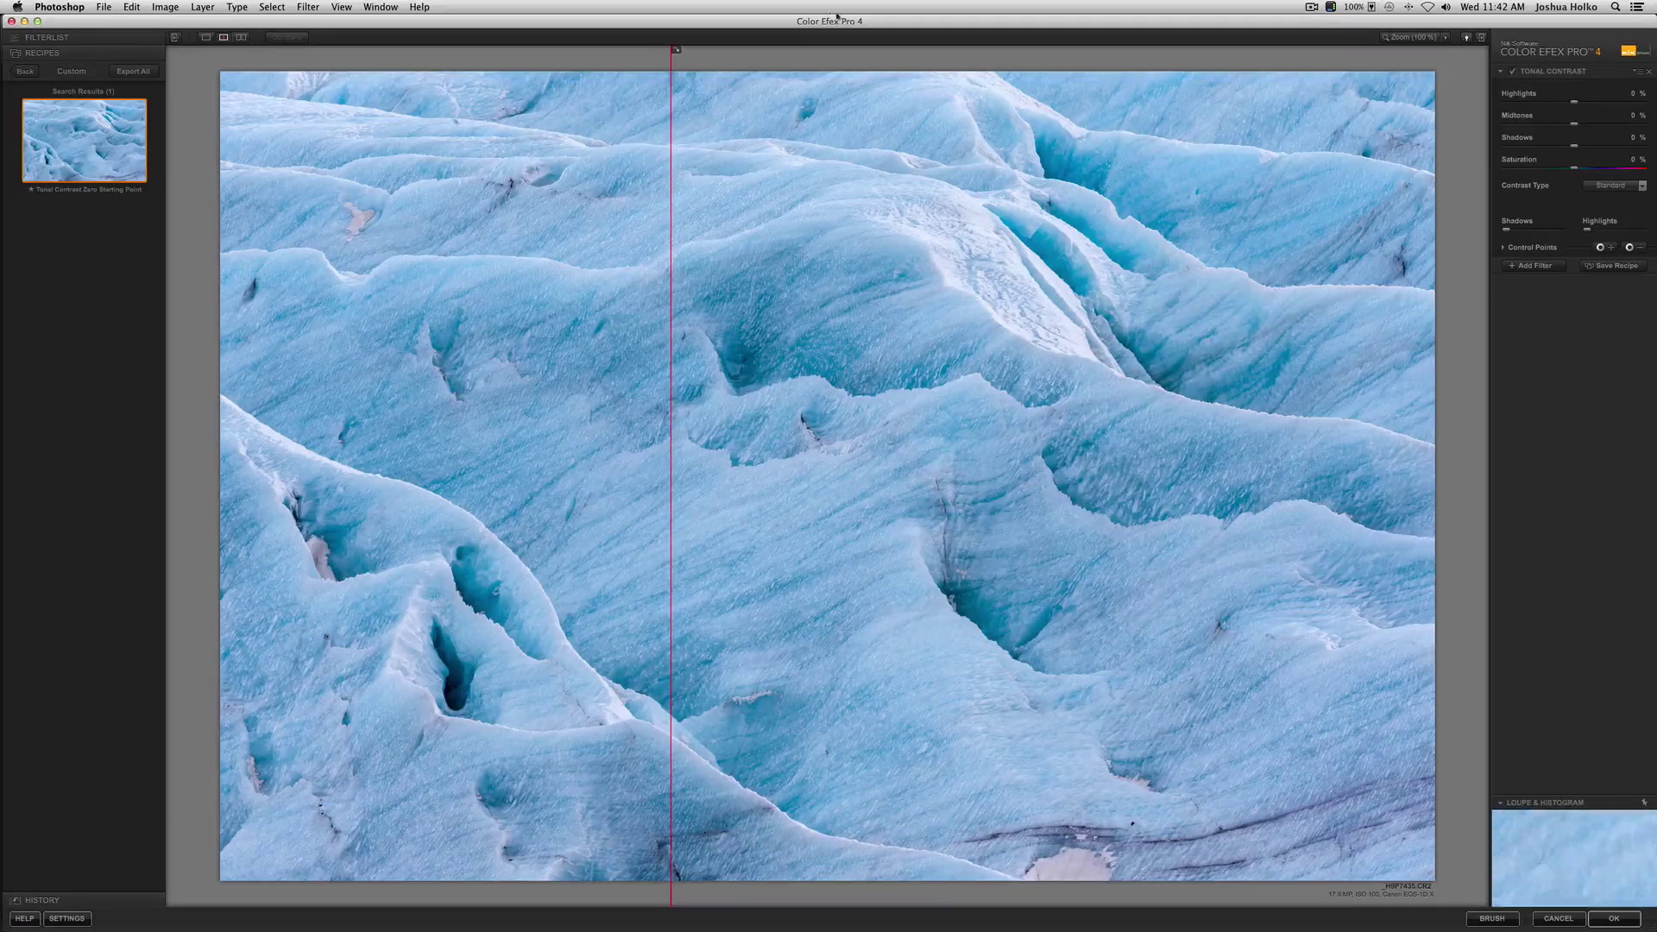
{"action": "left_click_drag", "start_coordinate": [675, 59], "coordinate": [780, 69]}
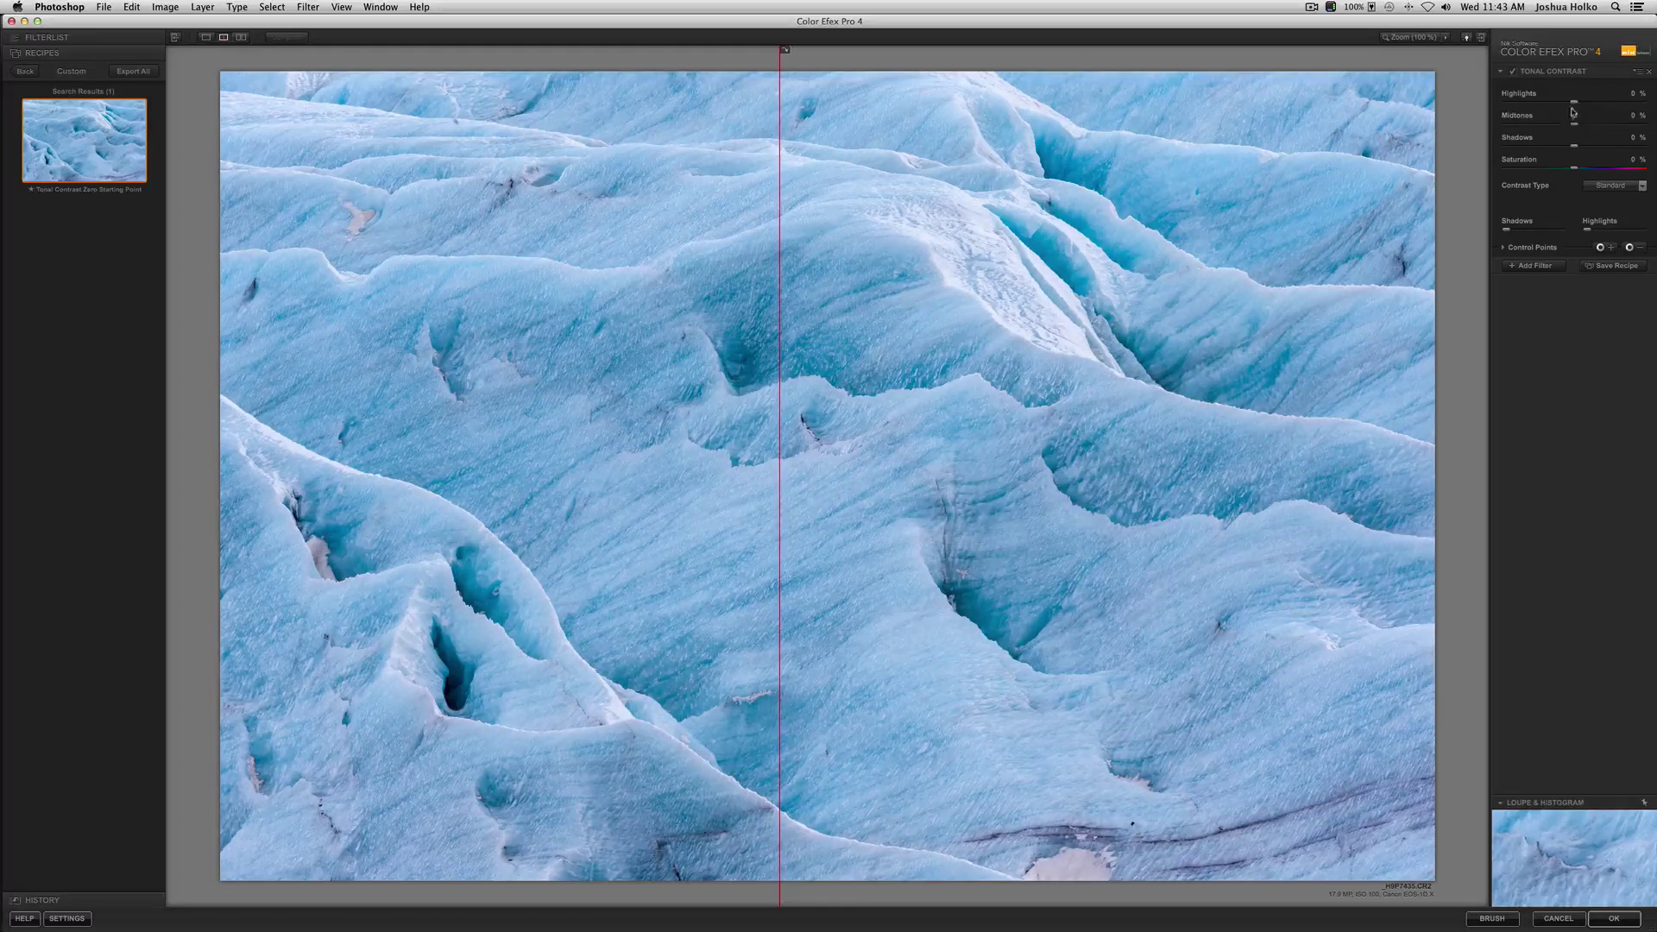
{"action": "left_click_drag", "start_coordinate": [1576, 103], "coordinate": [1651, 108]}
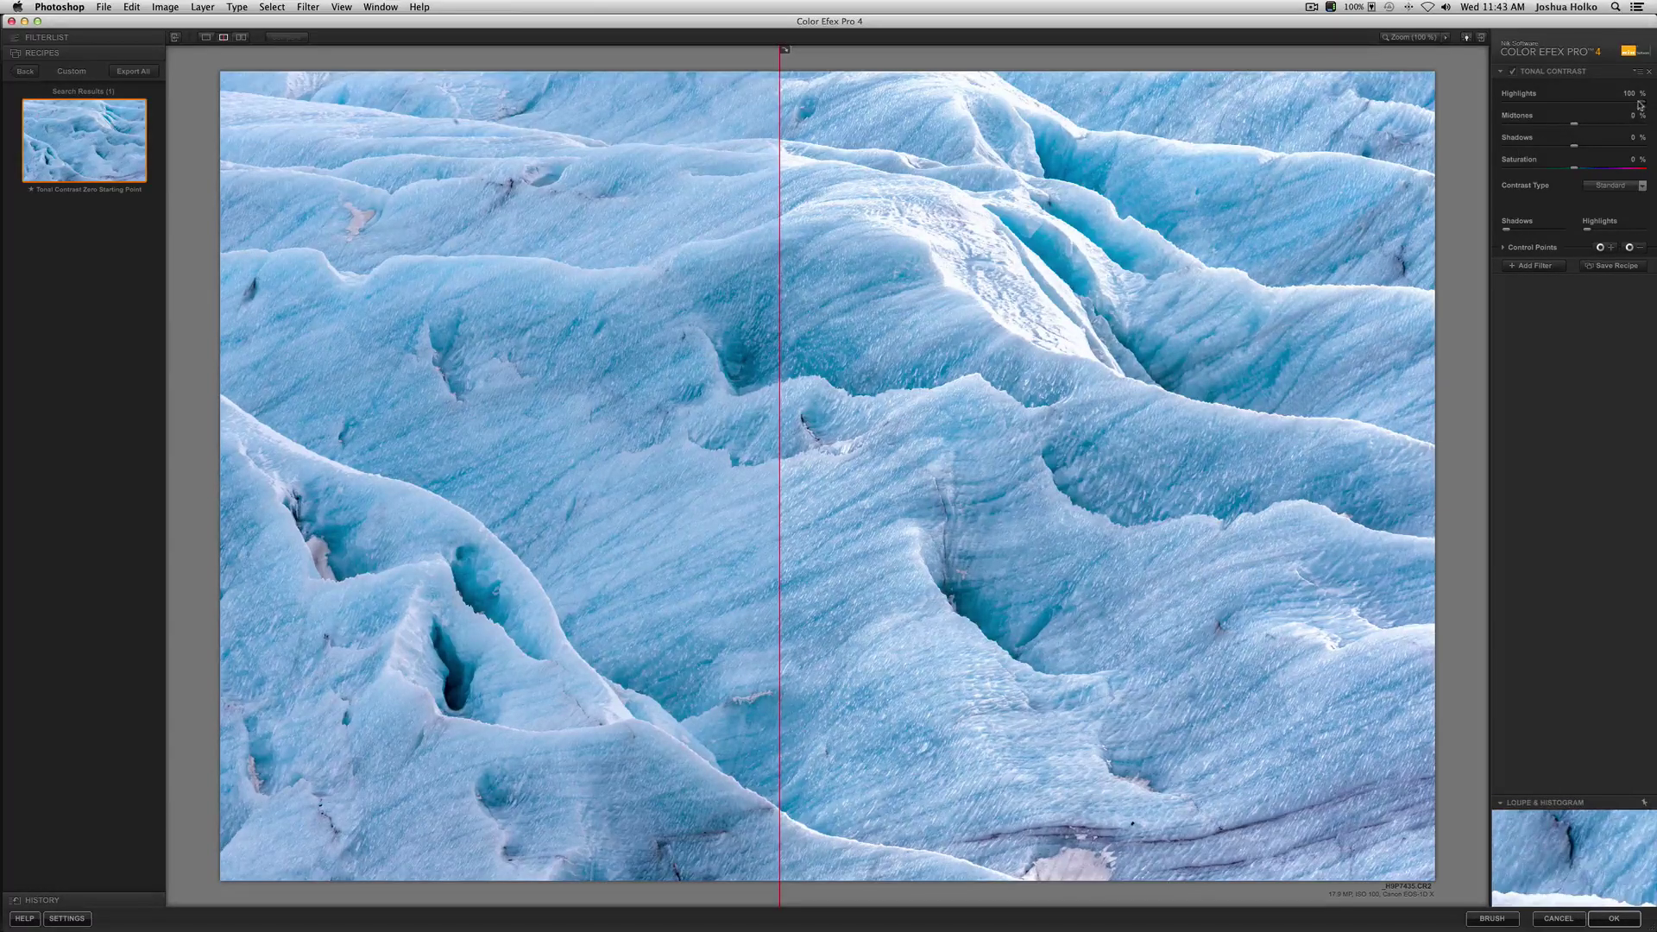
{"action": "left_click_drag", "start_coordinate": [1641, 103], "coordinate": [1586, 104]}
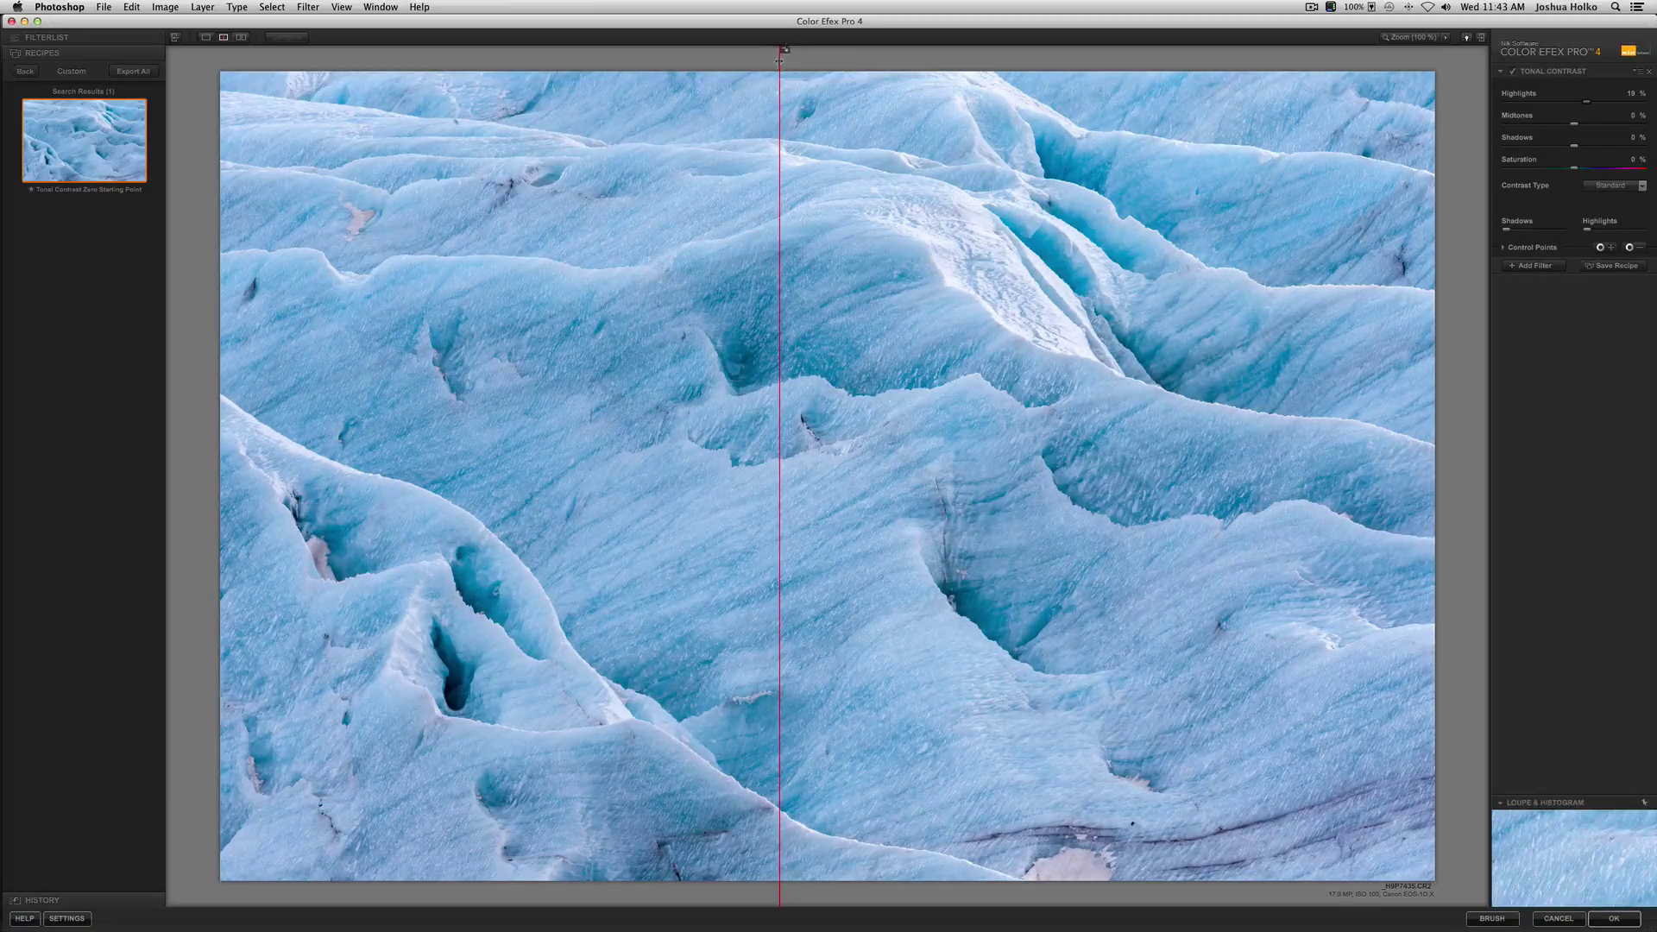
{"action": "left_click_drag", "start_coordinate": [795, 65], "coordinate": [739, 121]}
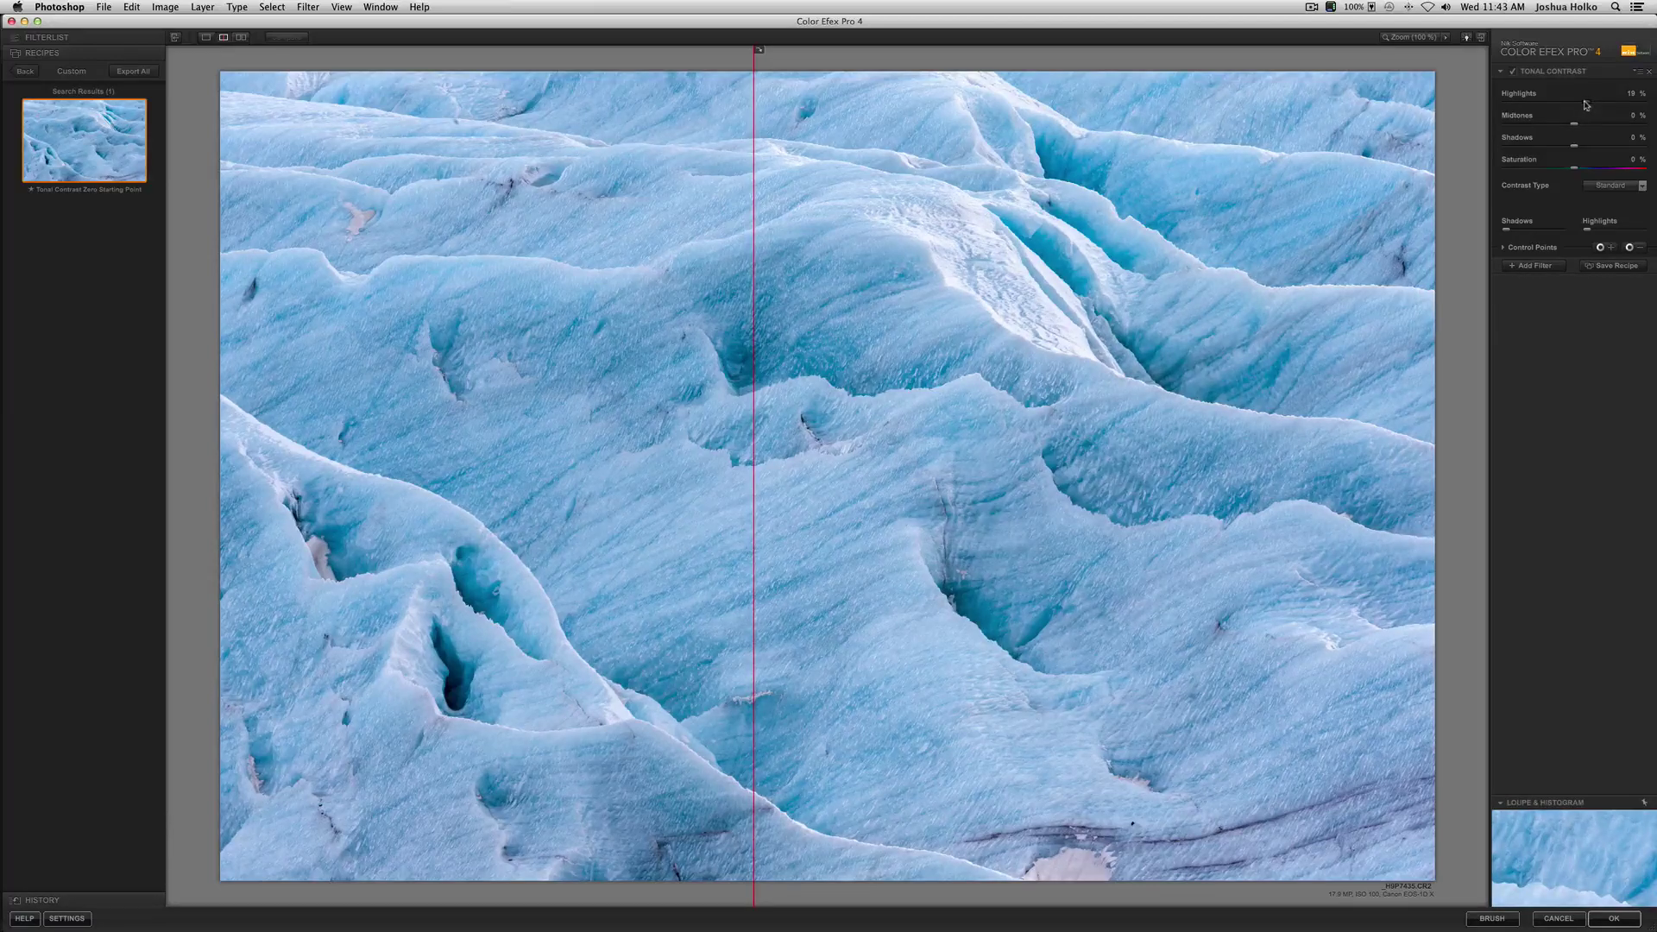
{"action": "left_click_drag", "start_coordinate": [1588, 104], "coordinate": [1591, 104]}
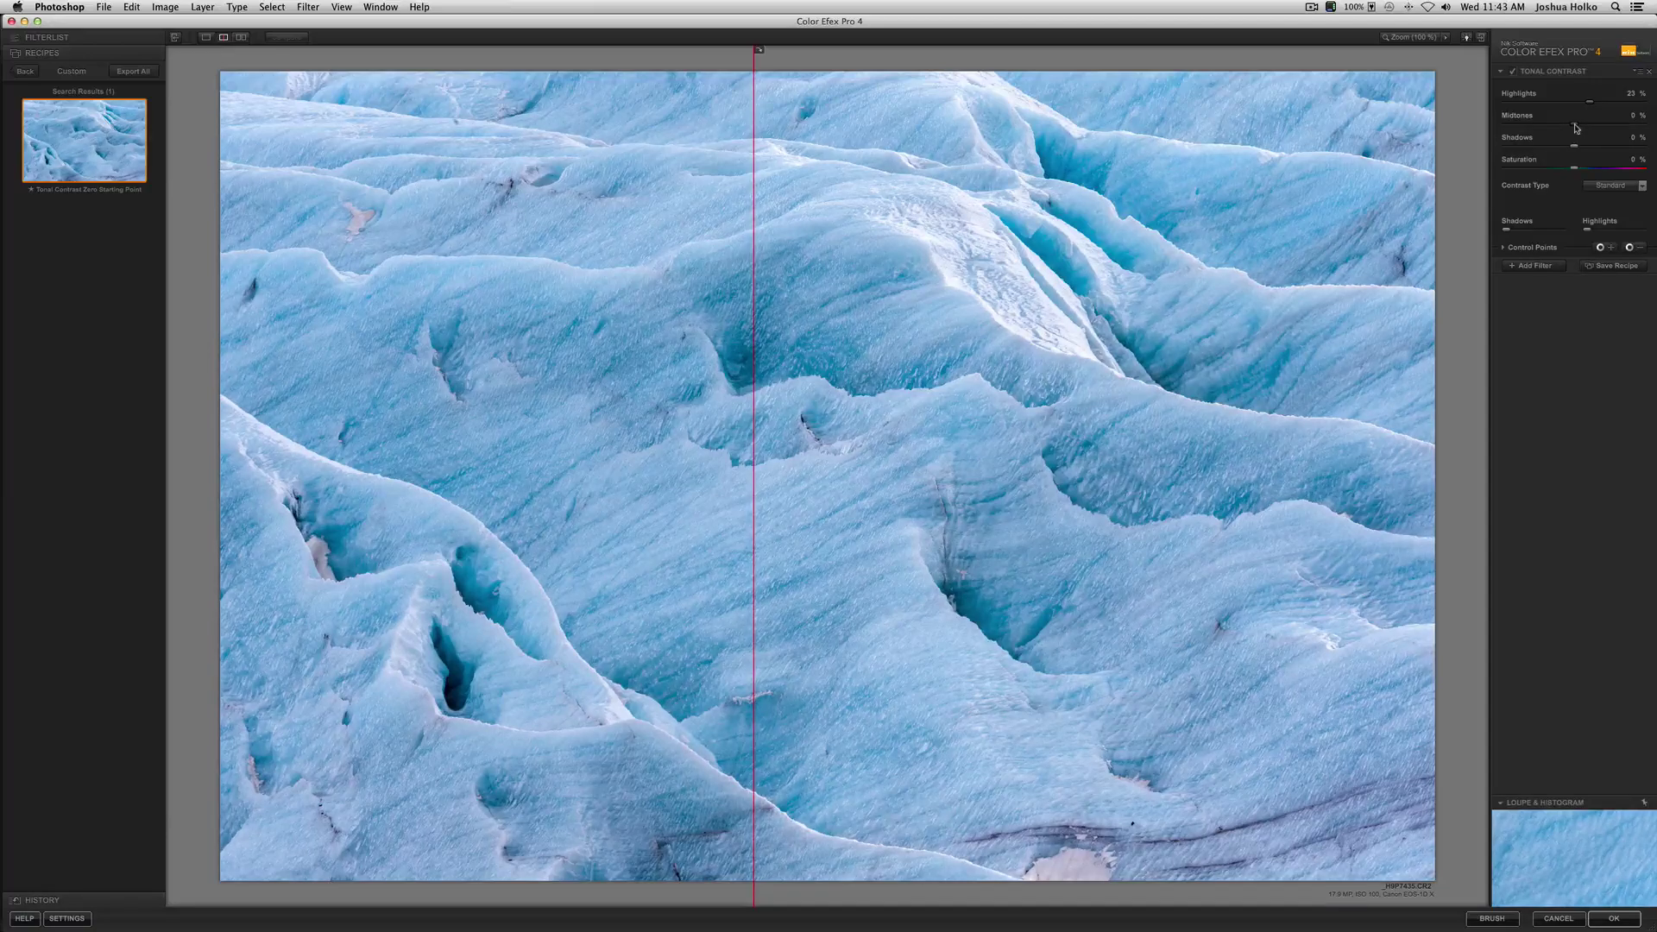
Set the Tonal Contrast Midtones to 35% after trying 100%, and compare the effect by moving the split-preview divider
{"action": "left_click_drag", "start_coordinate": [1574, 124], "coordinate": [1647, 125]}
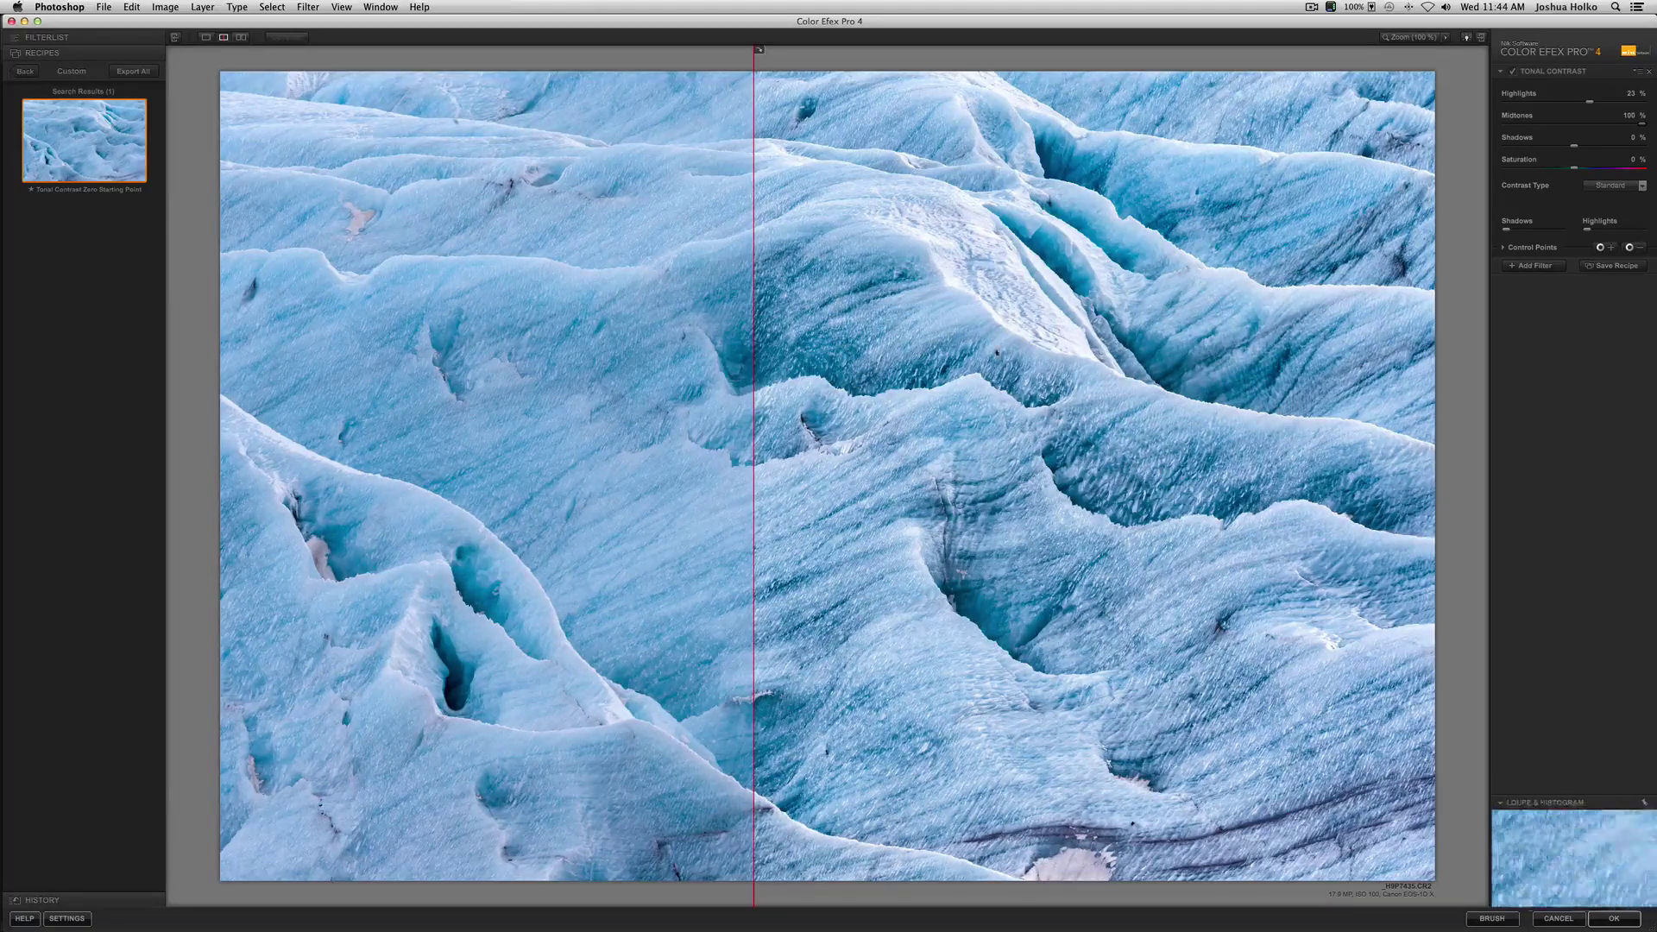
{"action": "left_click_drag", "start_coordinate": [1645, 126], "coordinate": [1604, 126]}
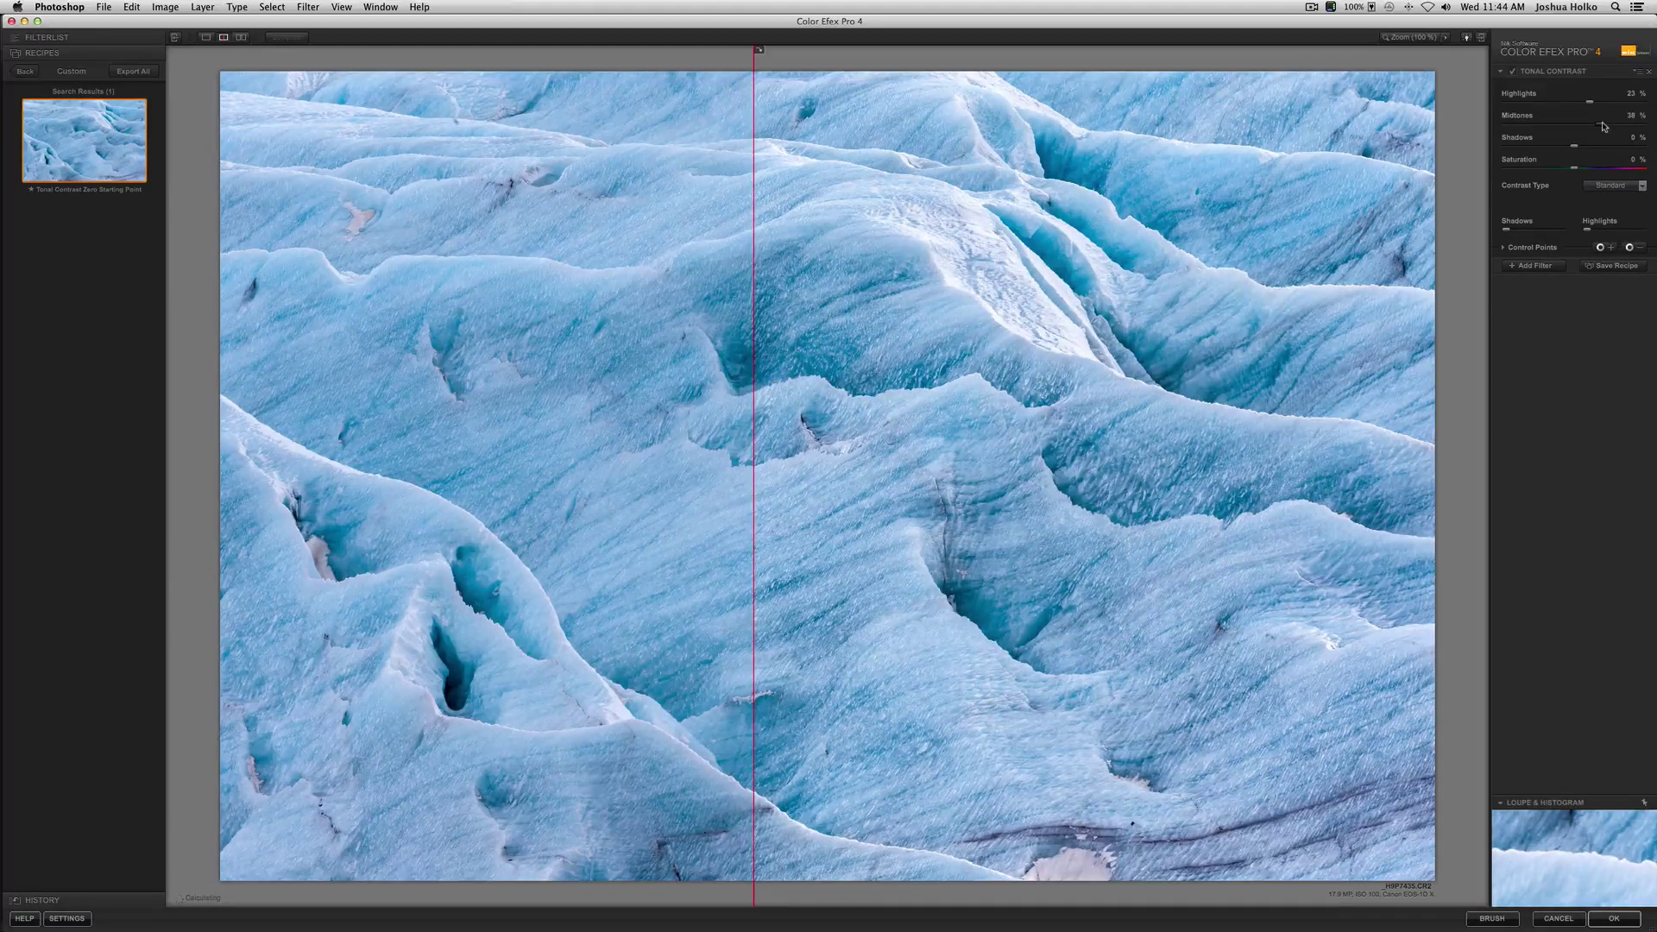
{"action": "left_click_drag", "start_coordinate": [1602, 126], "coordinate": [1601, 126]}
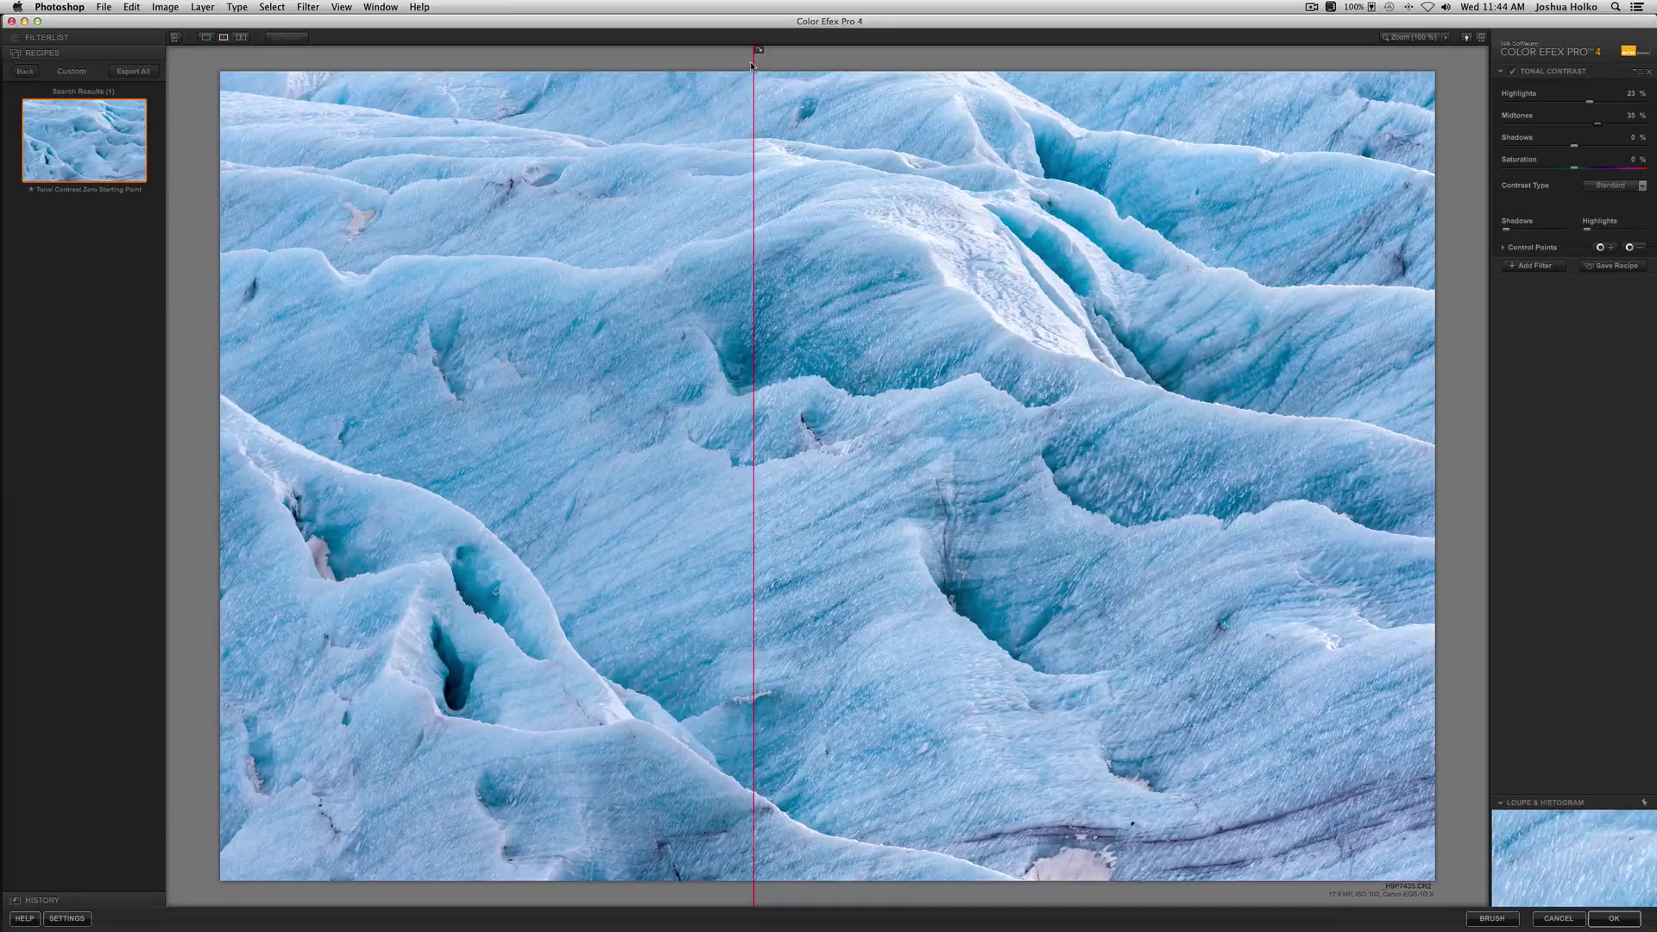
{"action": "left_click_drag", "start_coordinate": [755, 61], "coordinate": [805, 93]}
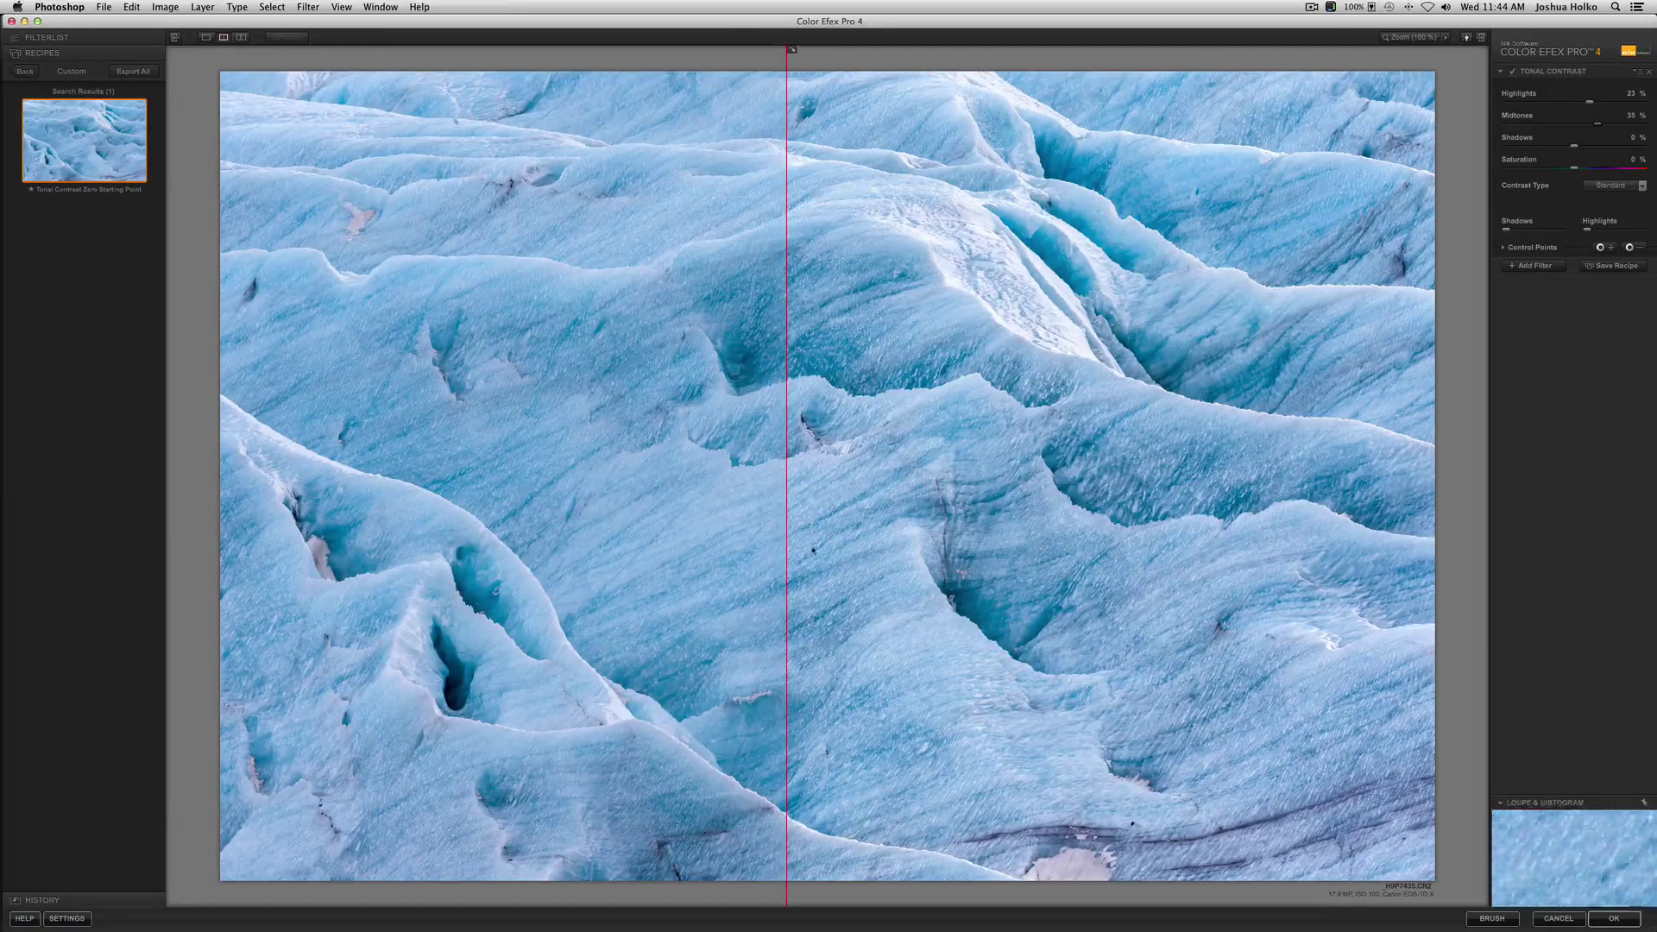
{"action": "left_click_drag", "start_coordinate": [782, 63], "coordinate": [624, 63]}
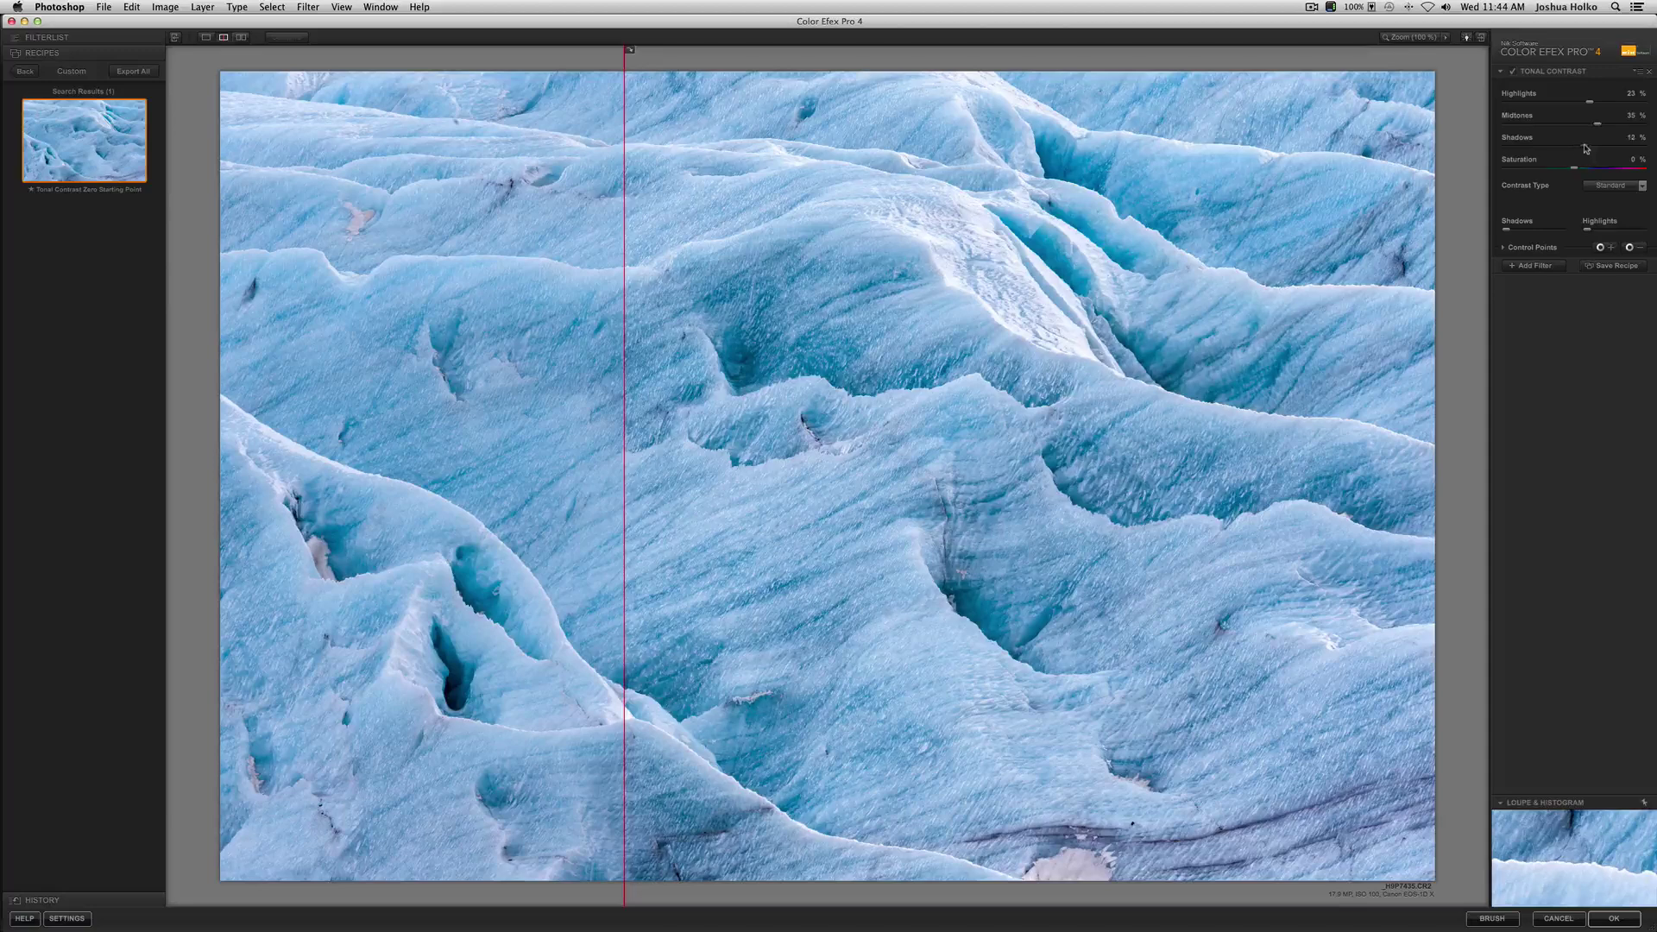
Set the Tonal Contrast Shadows to about 8% after trying 100%, checking the ice on both sides of the split preview
{"action": "left_click_drag", "start_coordinate": [1575, 146], "coordinate": [1656, 149]}
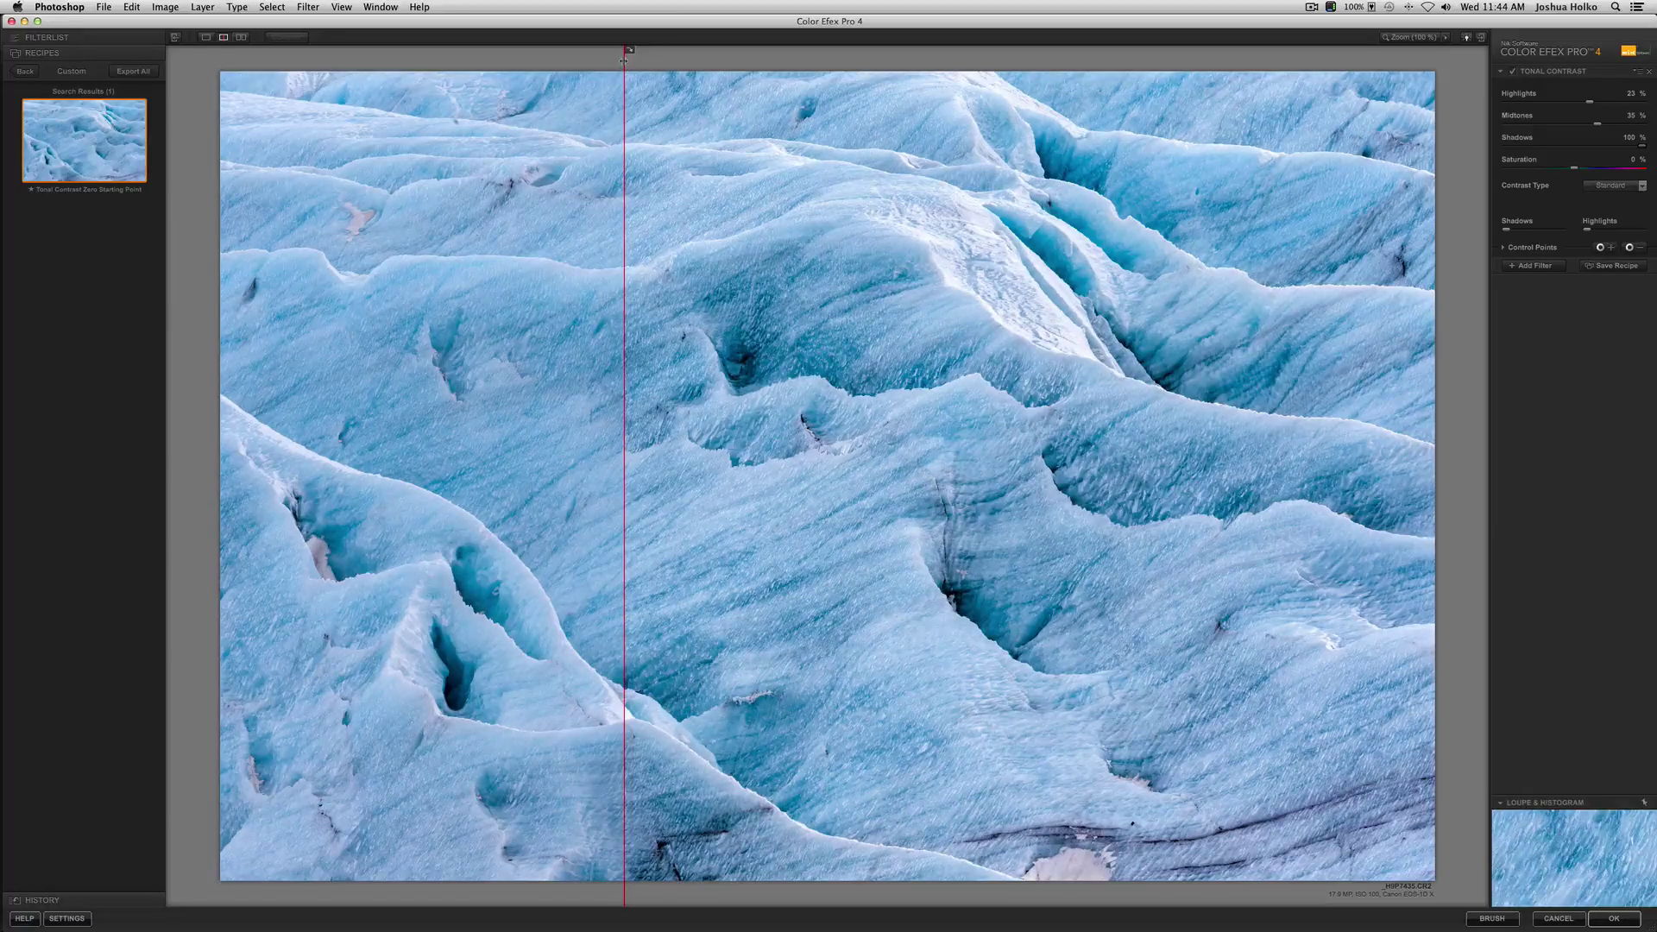
{"action": "left_click_drag", "start_coordinate": [623, 59], "coordinate": [683, 57]}
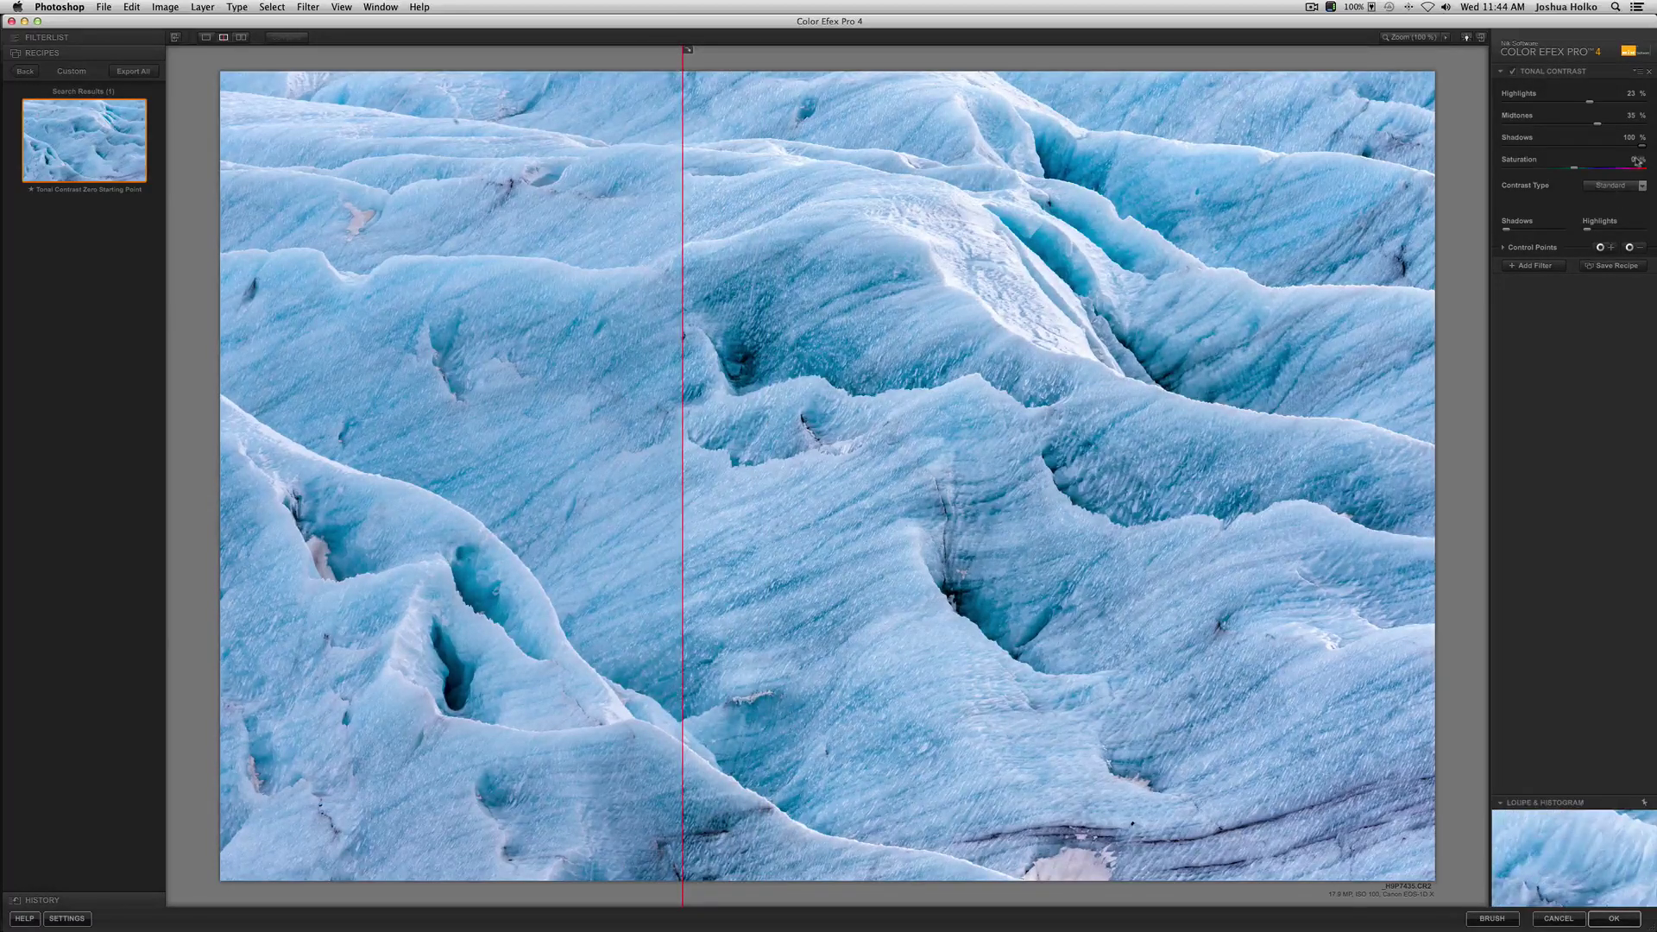
{"action": "left_click_drag", "start_coordinate": [1640, 147], "coordinate": [1591, 146]}
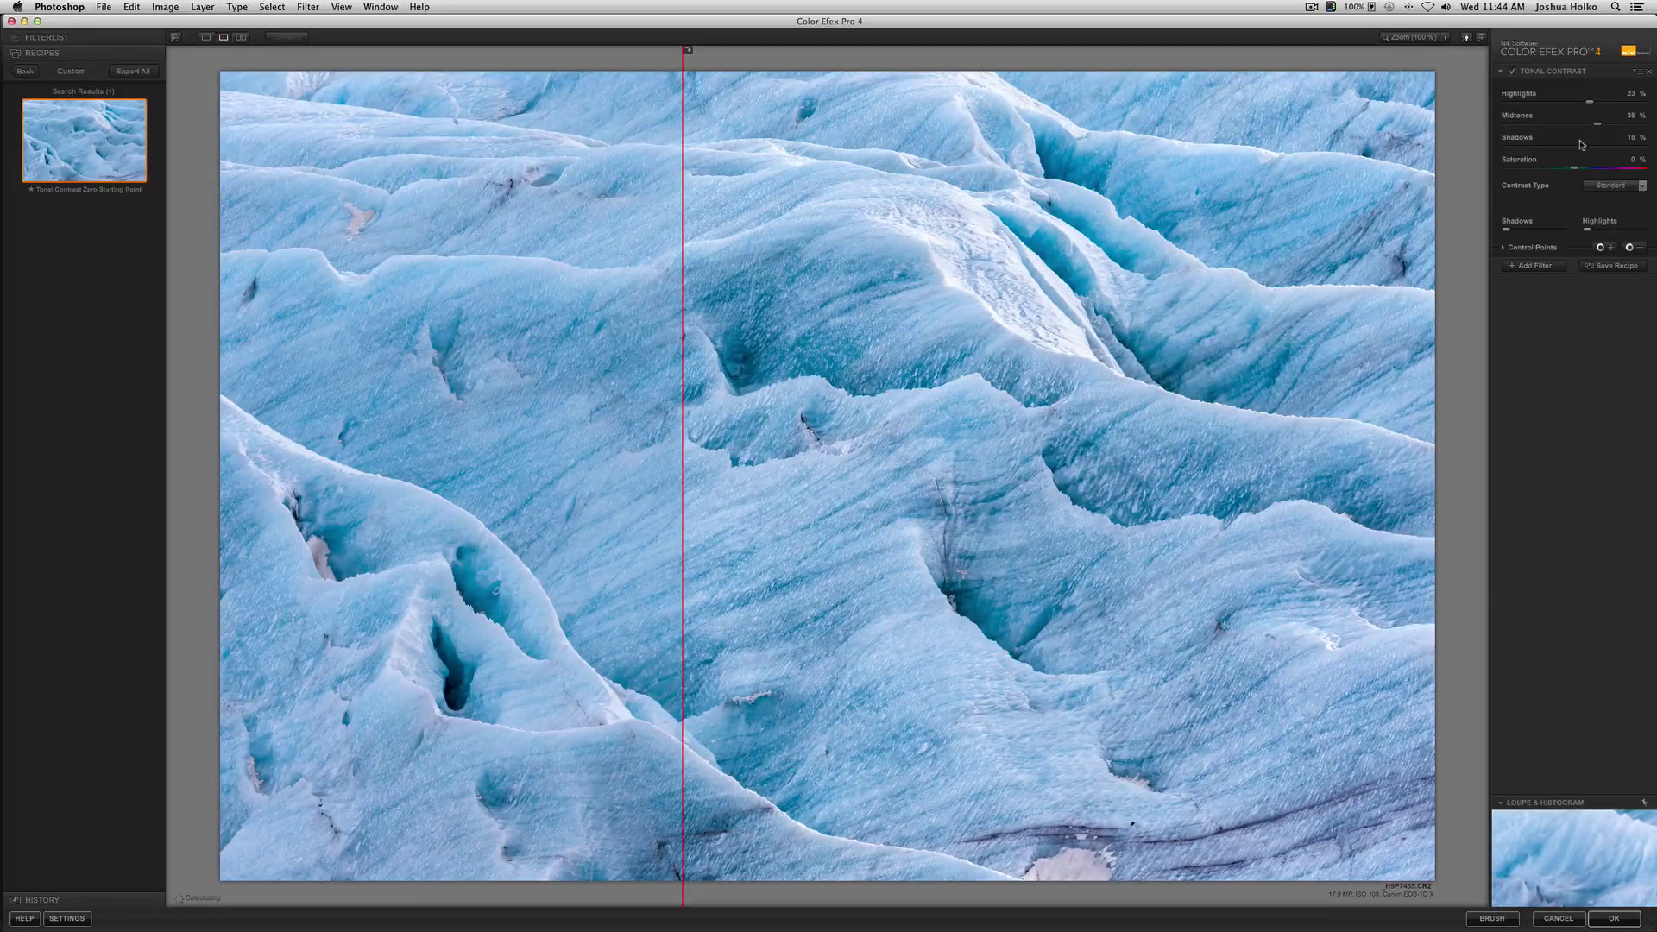
{"action": "left_click_drag", "start_coordinate": [1582, 146], "coordinate": [1580, 146]}
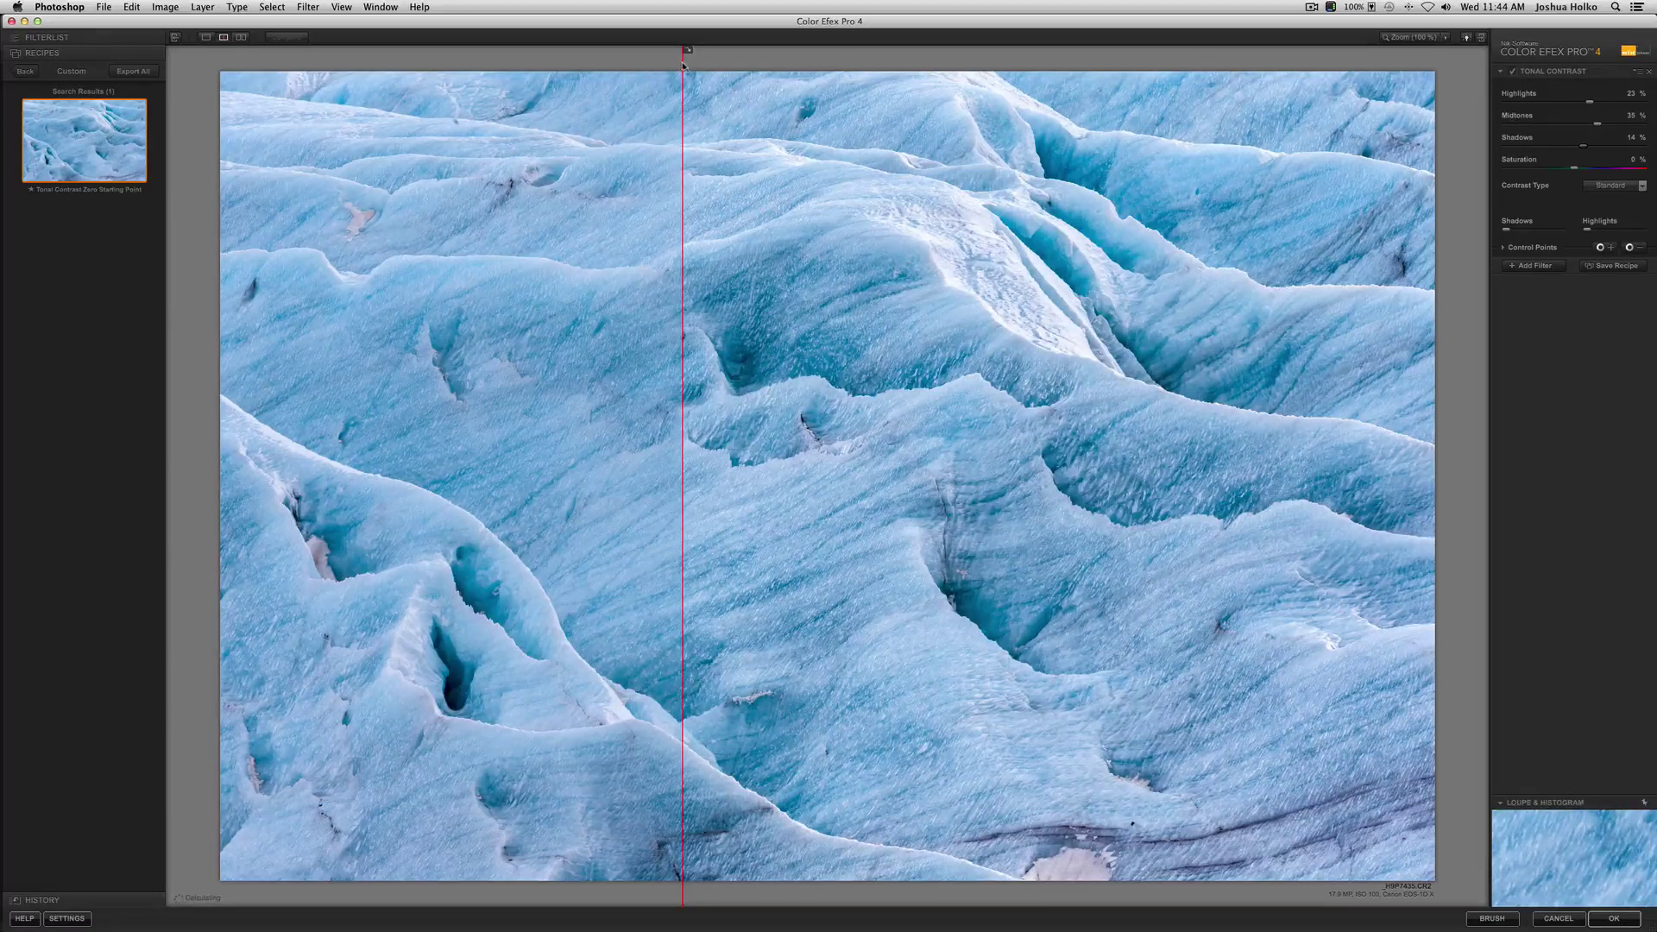
{"action": "left_click_drag", "start_coordinate": [690, 62], "coordinate": [745, 107]}
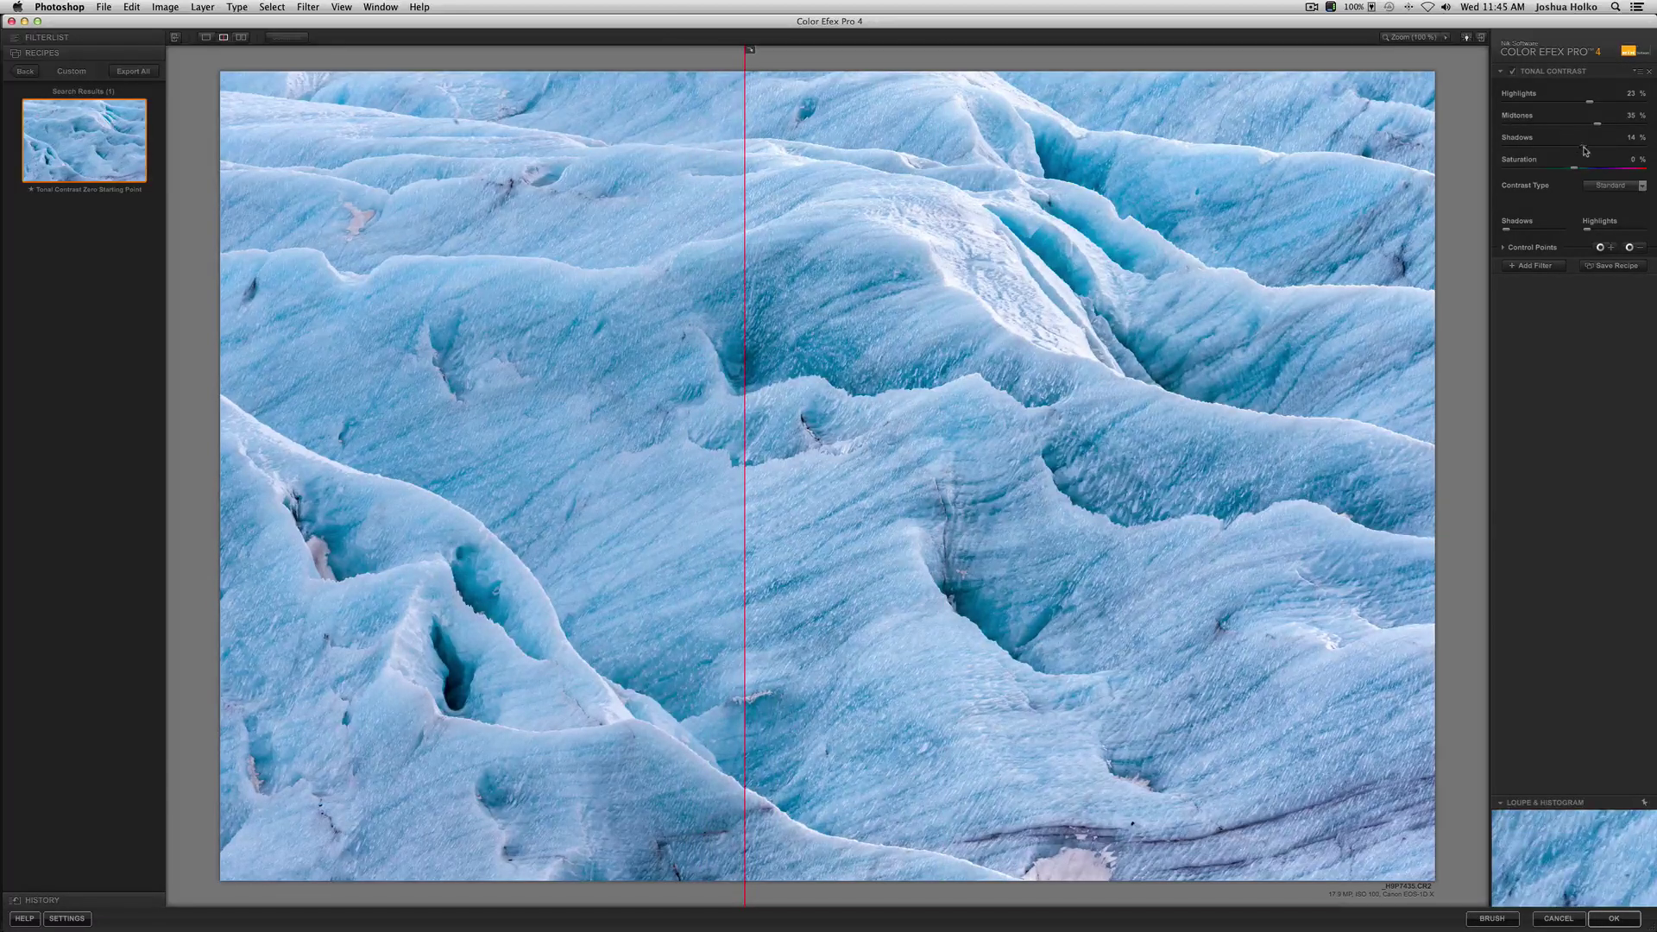
{"action": "left_click_drag", "start_coordinate": [1585, 151], "coordinate": [1572, 149]}
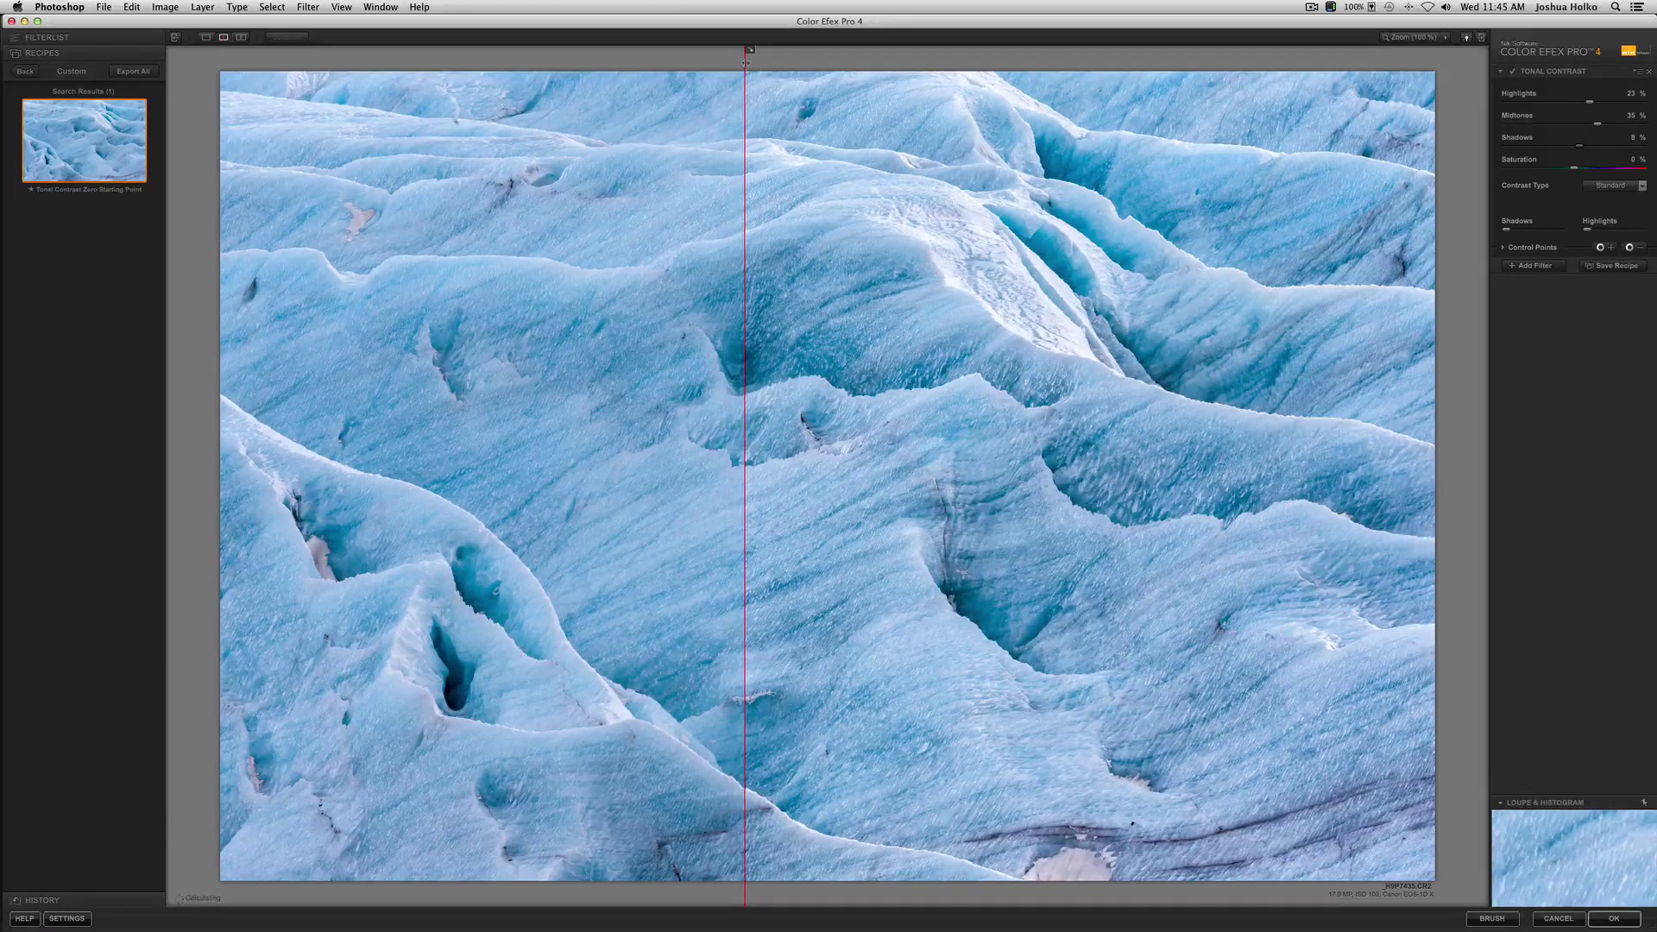
{"action": "left_click_drag", "start_coordinate": [747, 61], "coordinate": [782, 68]}
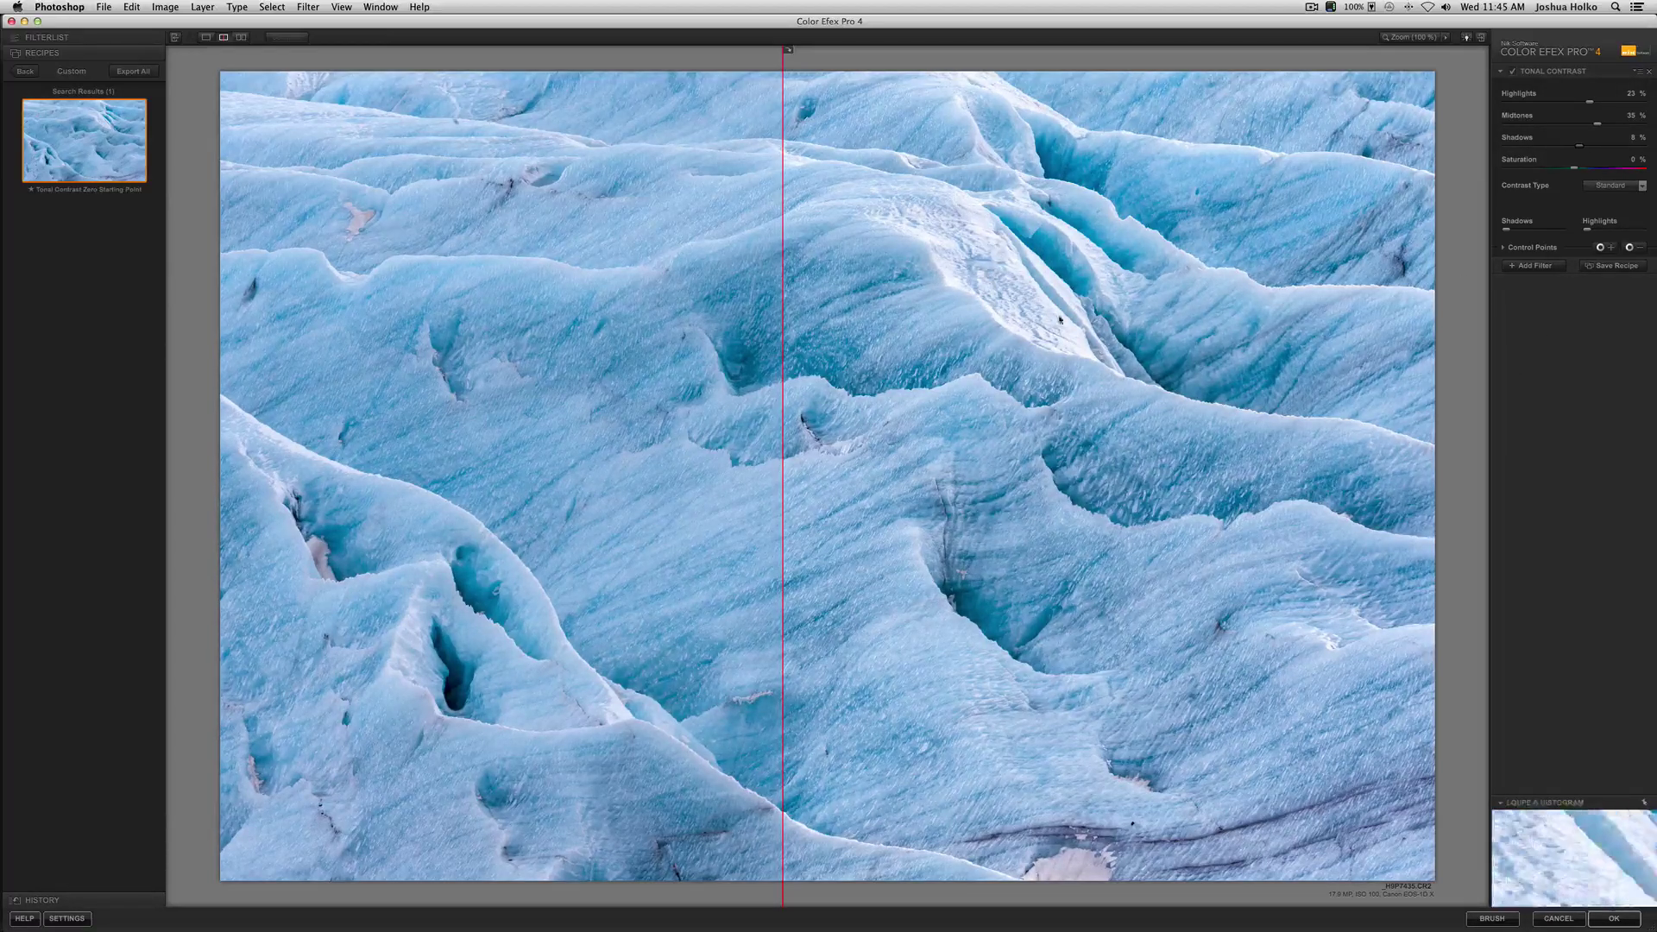
Add a Detail Extractor filter on top of Tonal Contrast and set its Detail Extractor, Contrast and Saturation to 0%
{"action": "left_click", "coordinate": [1535, 265]}
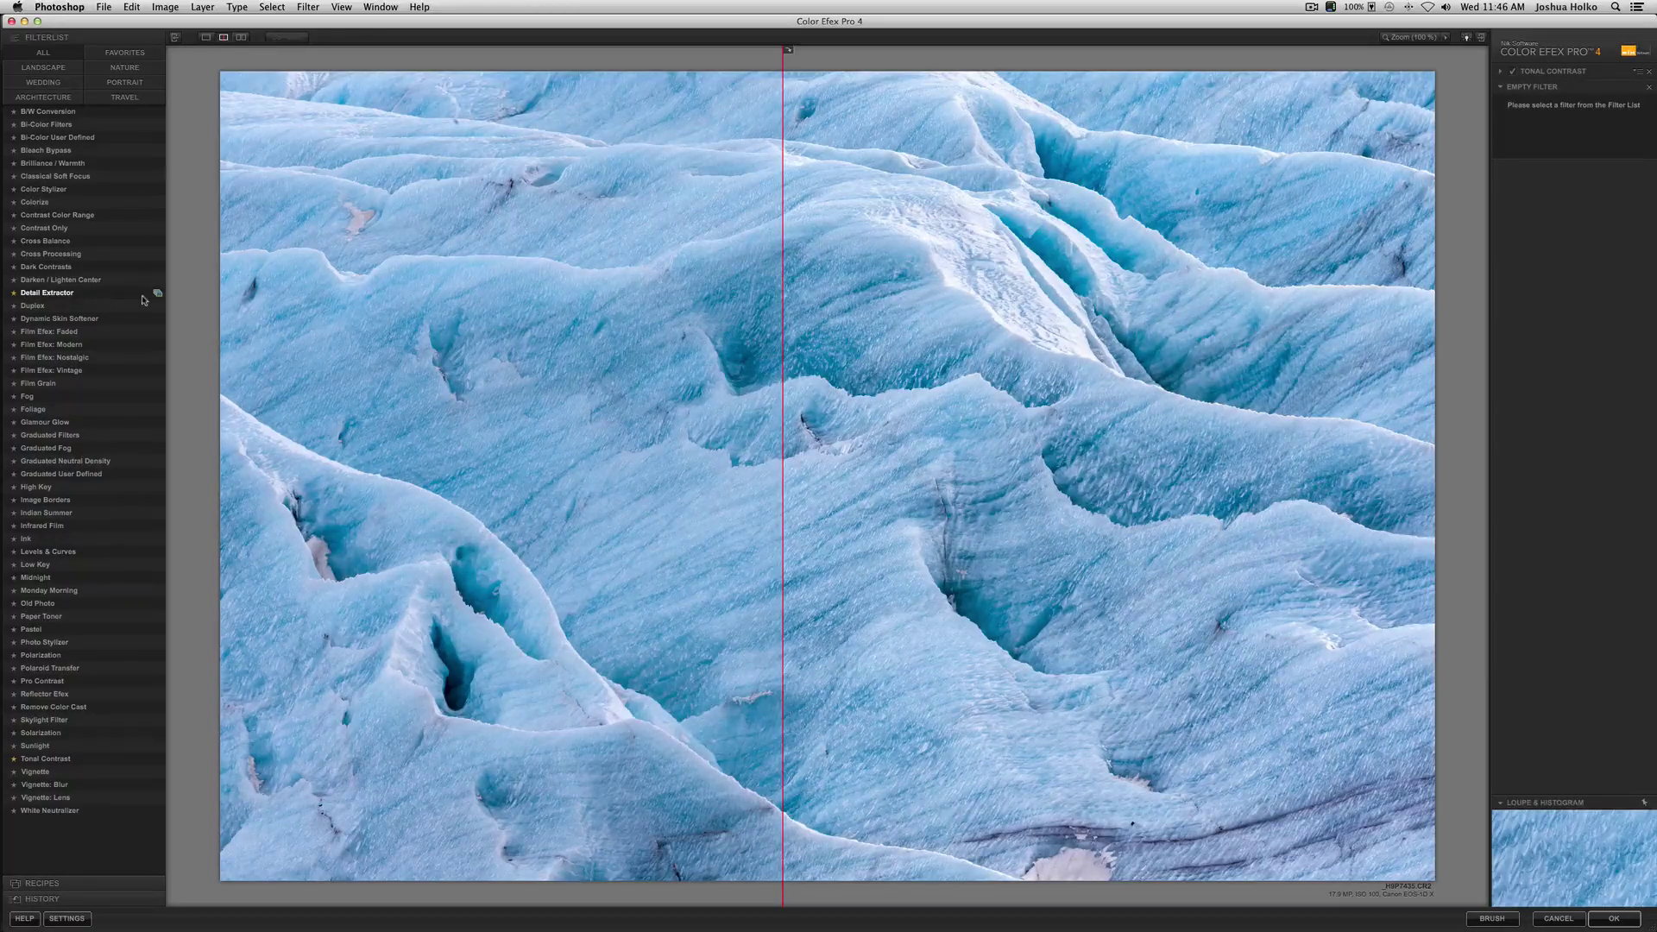
{"action": "left_click", "coordinate": [71, 296]}
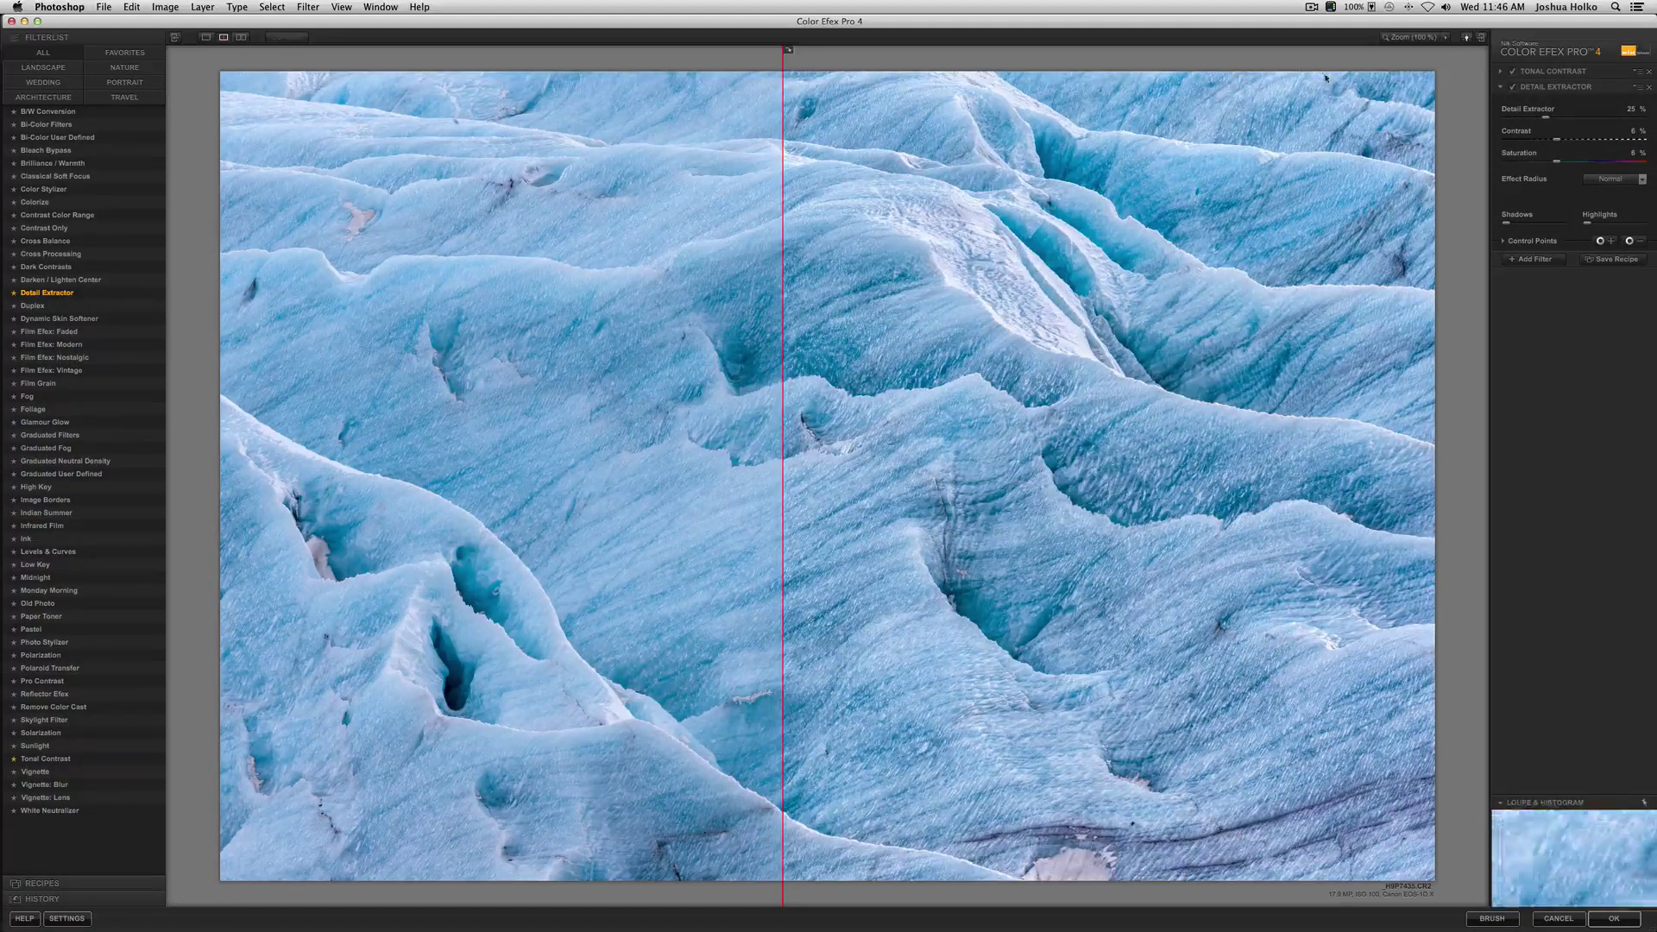
{"action": "left_click", "coordinate": [1631, 110]}
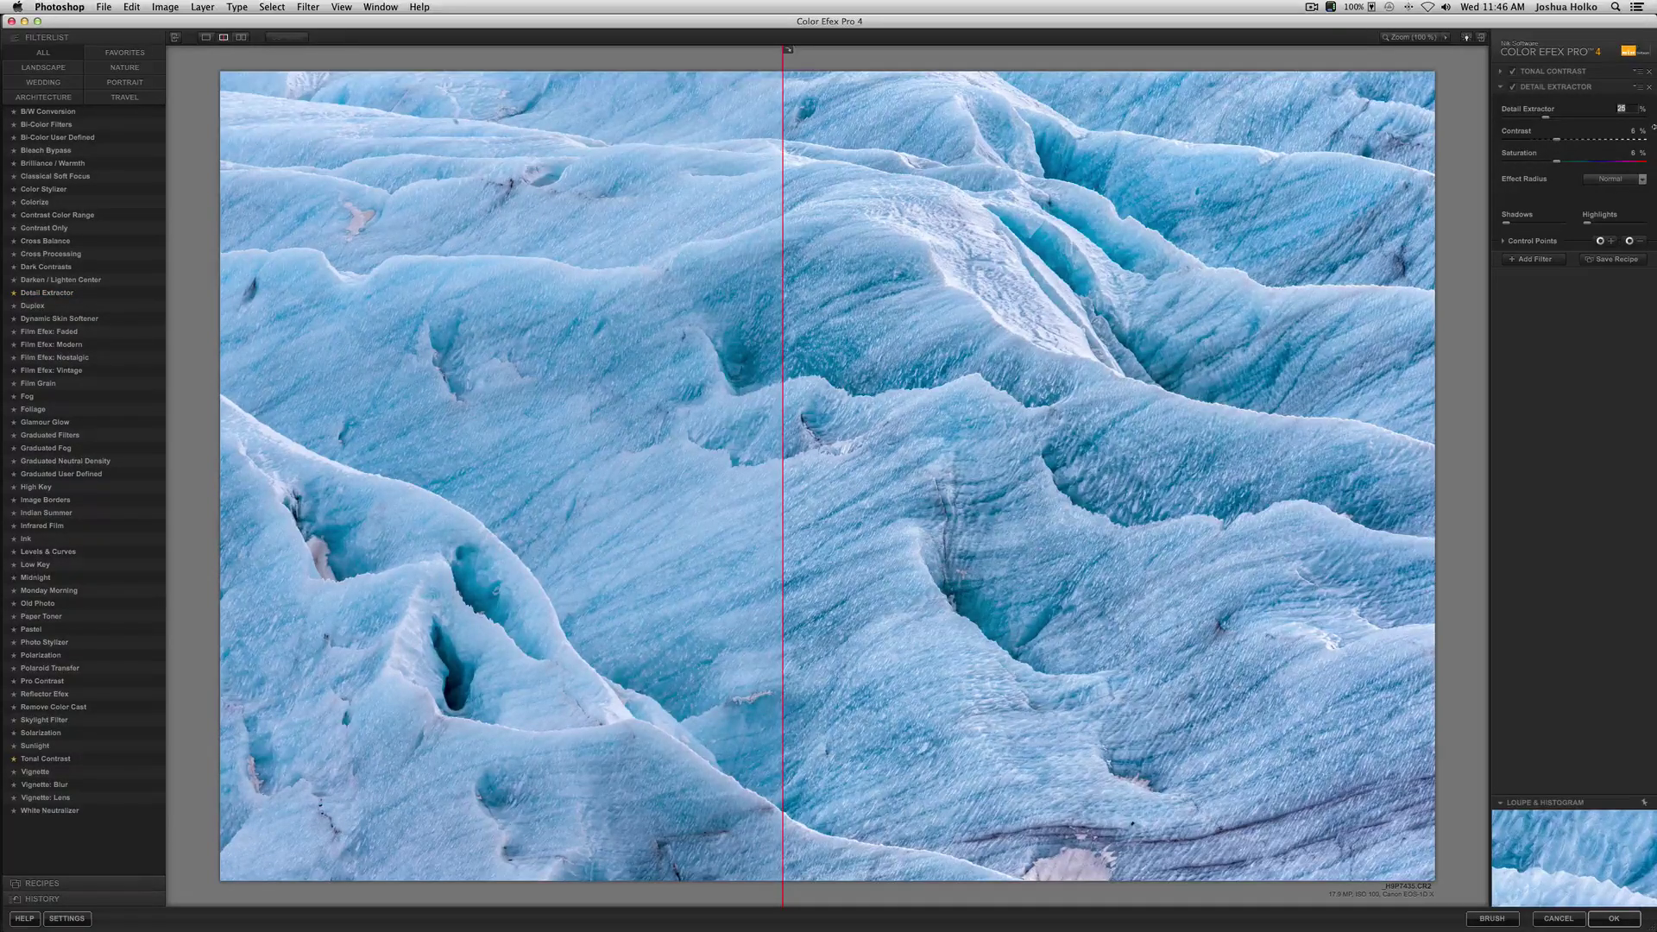
{"action": "type", "text": "0"}
{"action": "key", "text": "Return"}
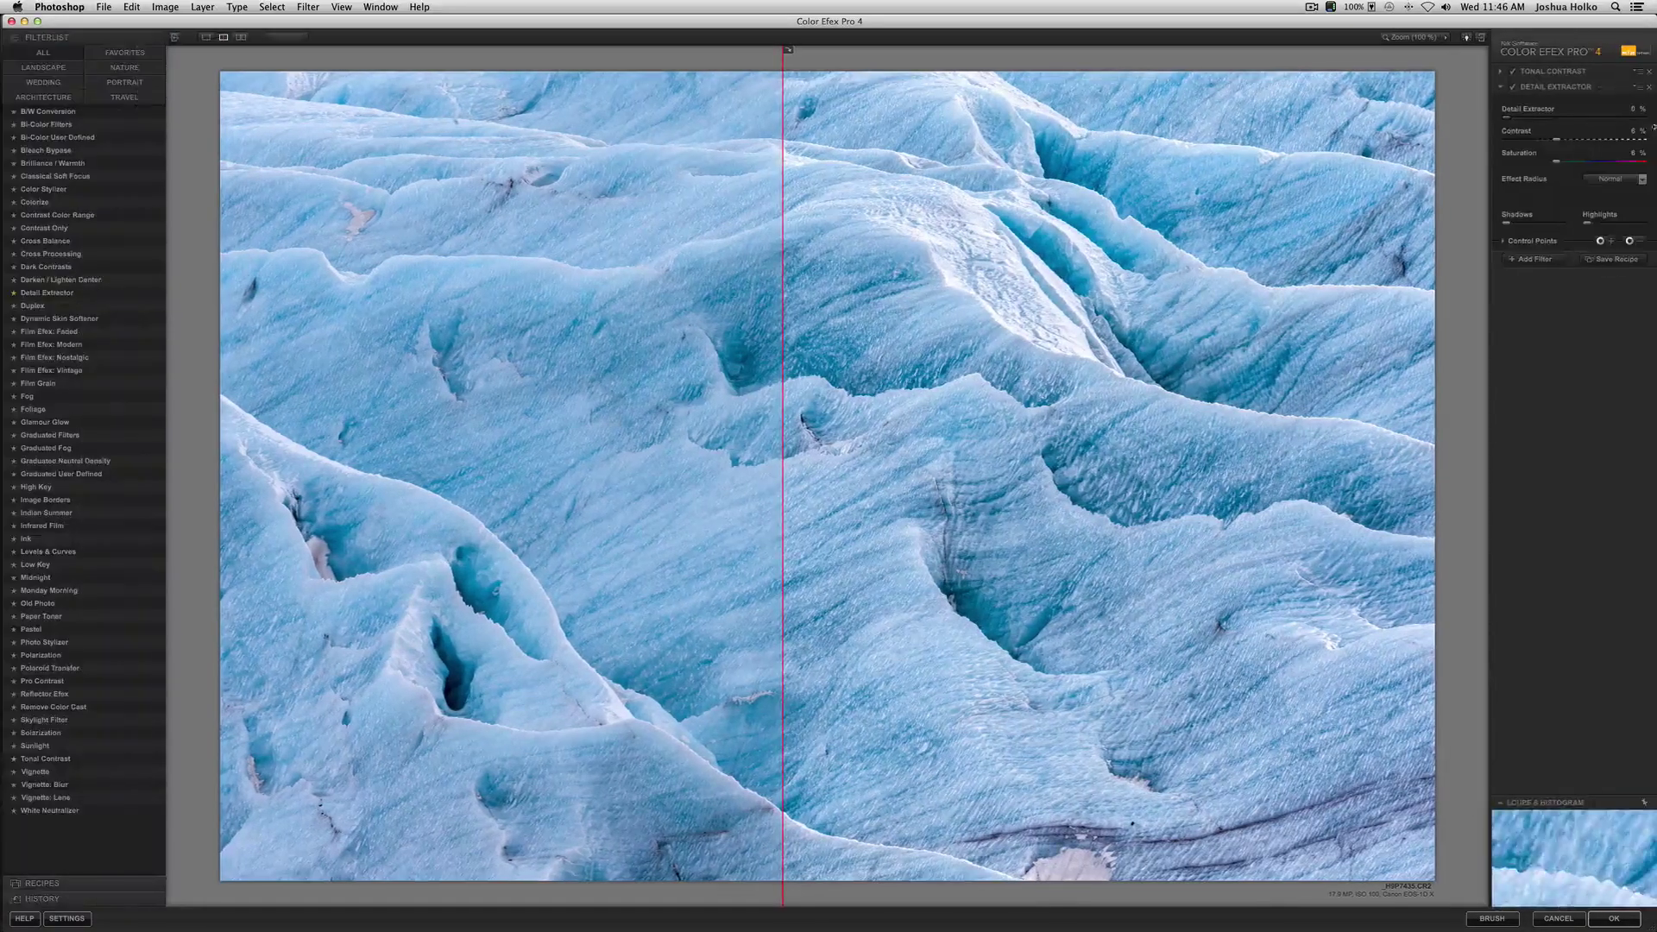
{"action": "key", "text": "Tab"}
{"action": "type", "text": "0"}
{"action": "key", "text": "Tab"}
{"action": "type", "text": "0"}
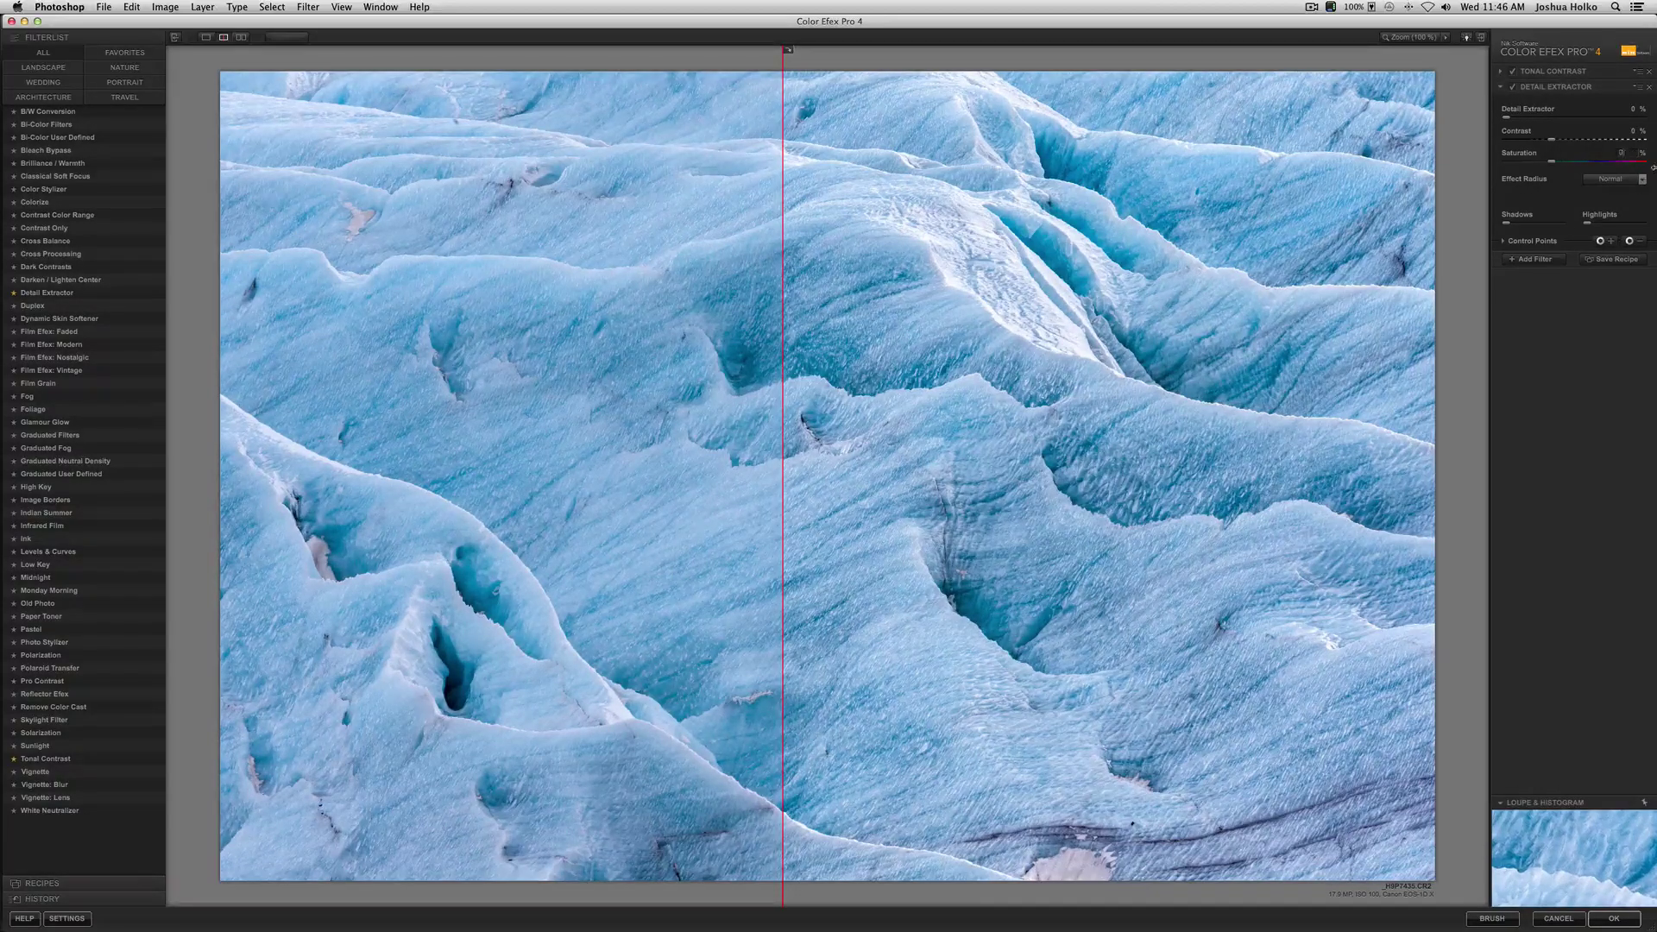
{"action": "key", "text": "Return"}
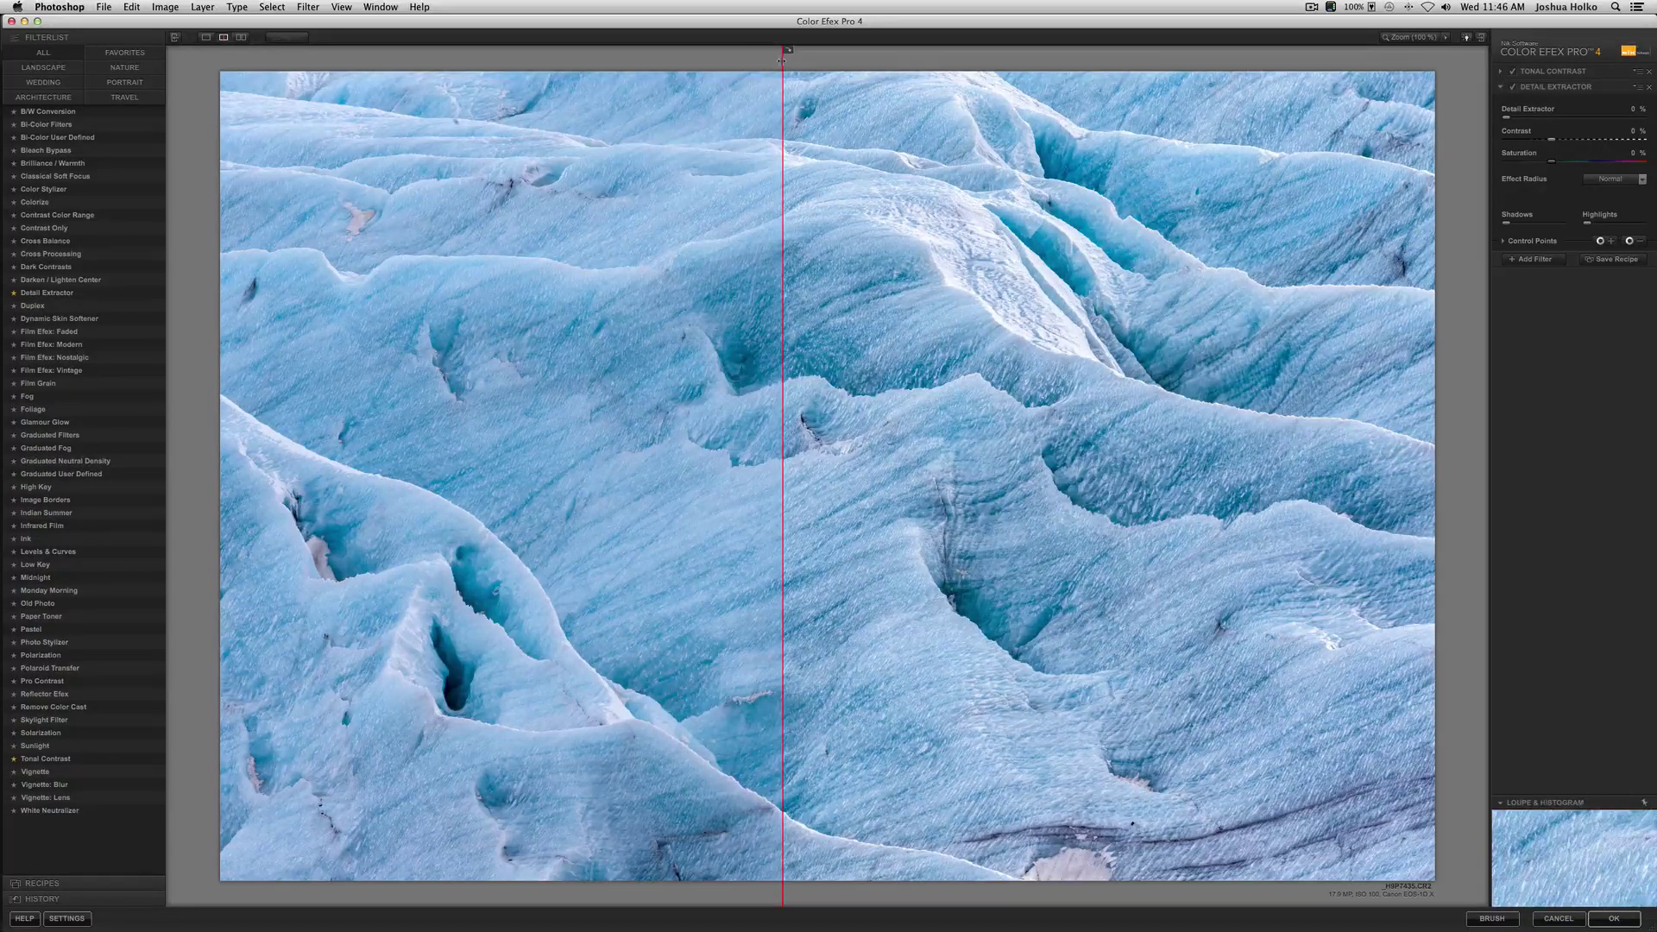
Set the Detail Extractor amount to about 8% after trying much stronger values, and set its Contrast to 7%
{"action": "mouse_move", "coordinate": [782, 61]}
{"action": "left_mouse_down"}
{"action": "mouse_move", "coordinate": [935, 69]}
{"action": "mouse_move", "coordinate": [622, 65]}
{"action": "mouse_move", "coordinate": [881, 70]}
{"action": "mouse_move", "coordinate": [783, 70]}
{"action": "left_mouse_up"}
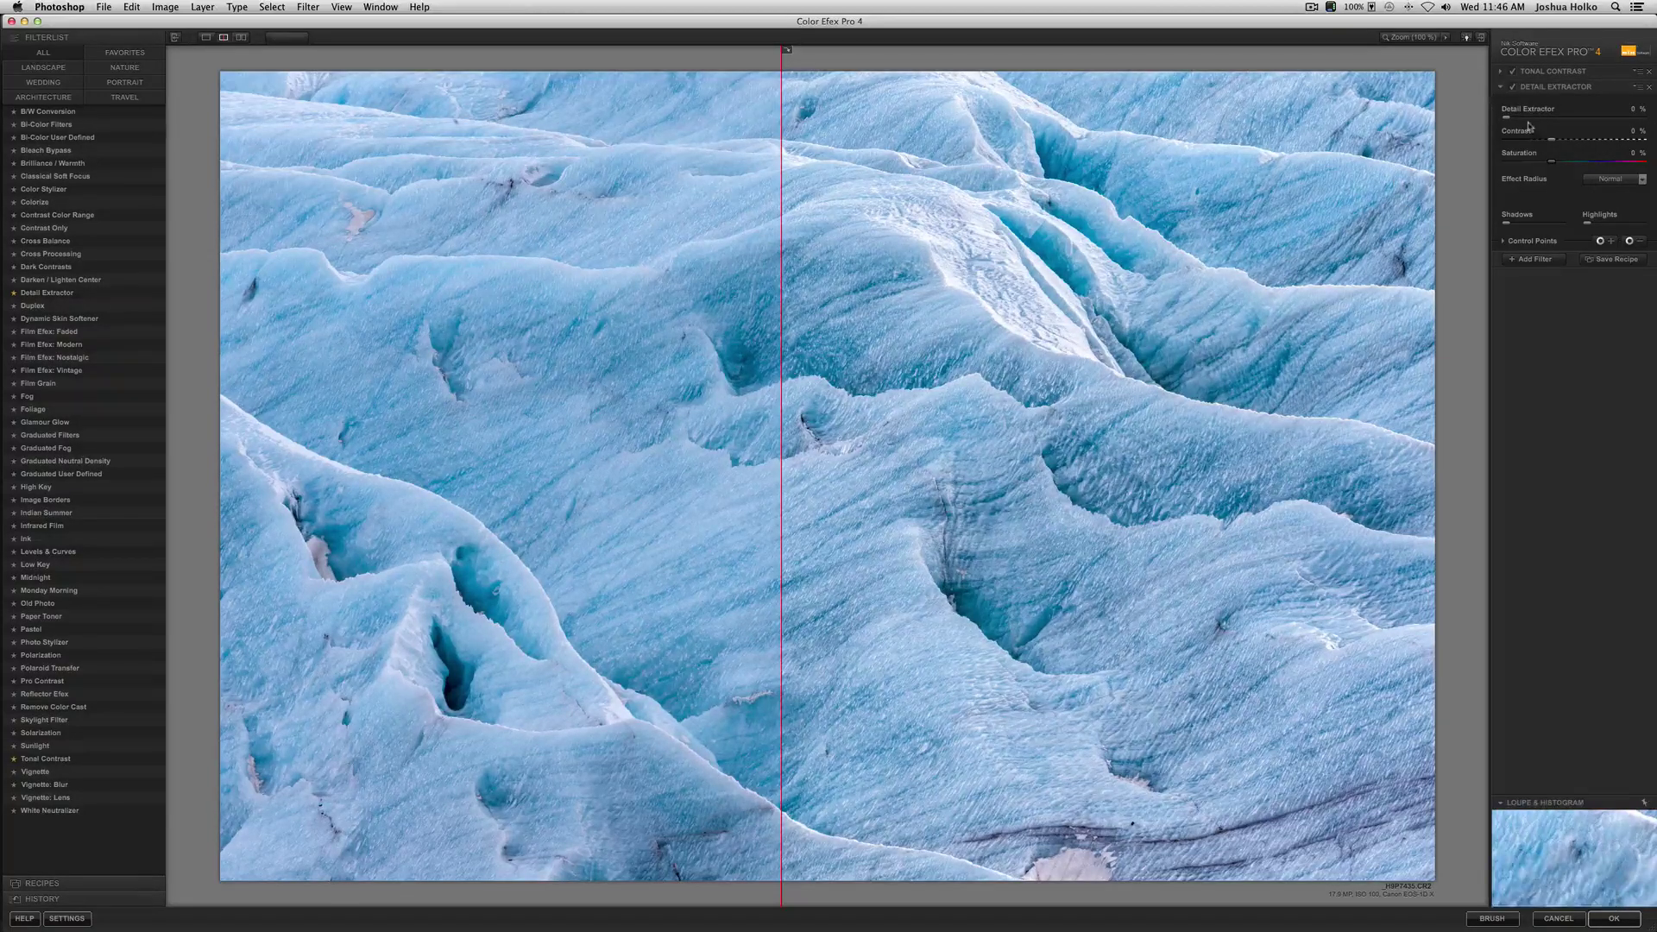
{"action": "left_click_drag", "start_coordinate": [1507, 121], "coordinate": [1567, 120]}
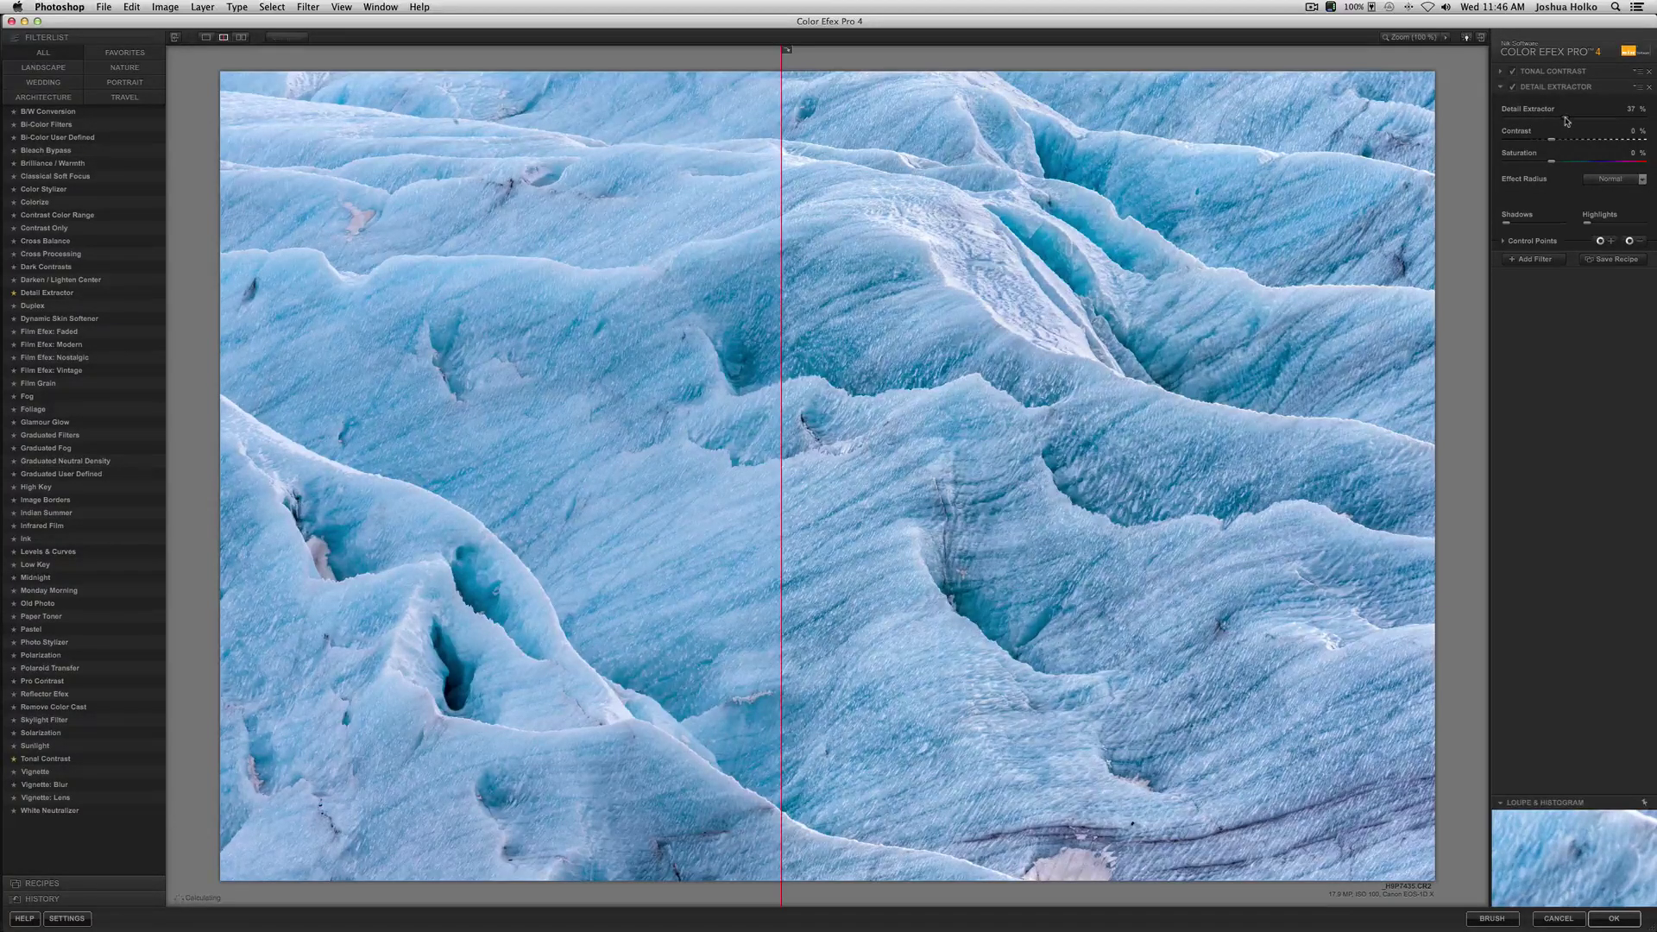
{"action": "left_click_drag", "start_coordinate": [1566, 121], "coordinate": [1612, 122]}
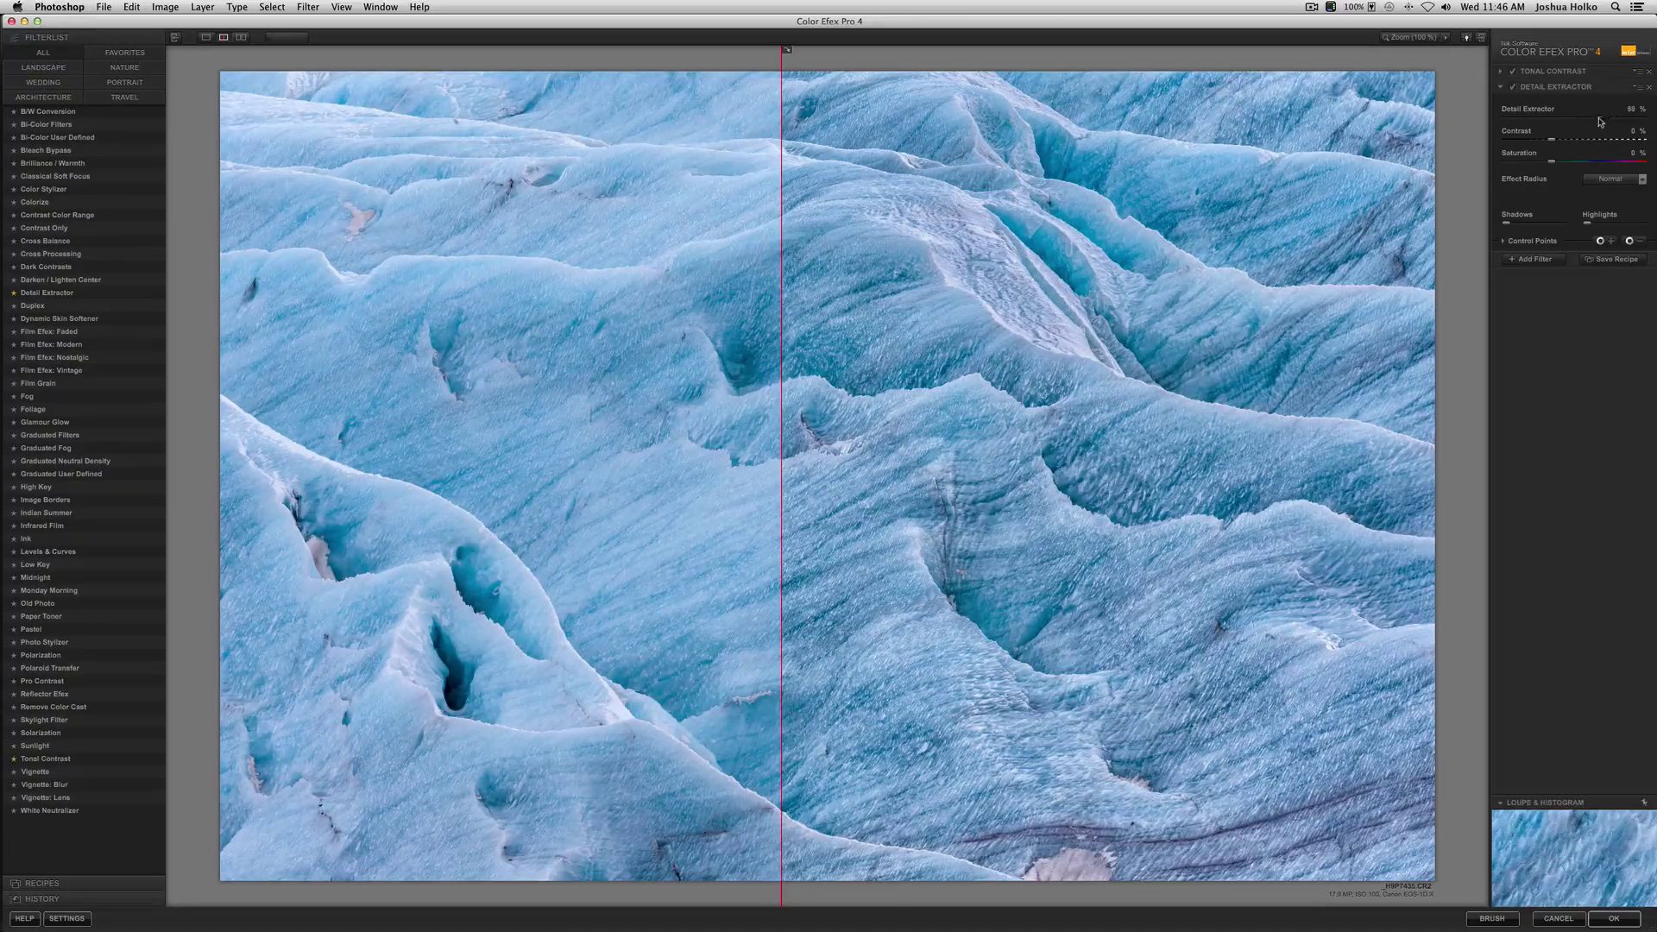
{"action": "left_click_drag", "start_coordinate": [1602, 122], "coordinate": [1526, 120]}
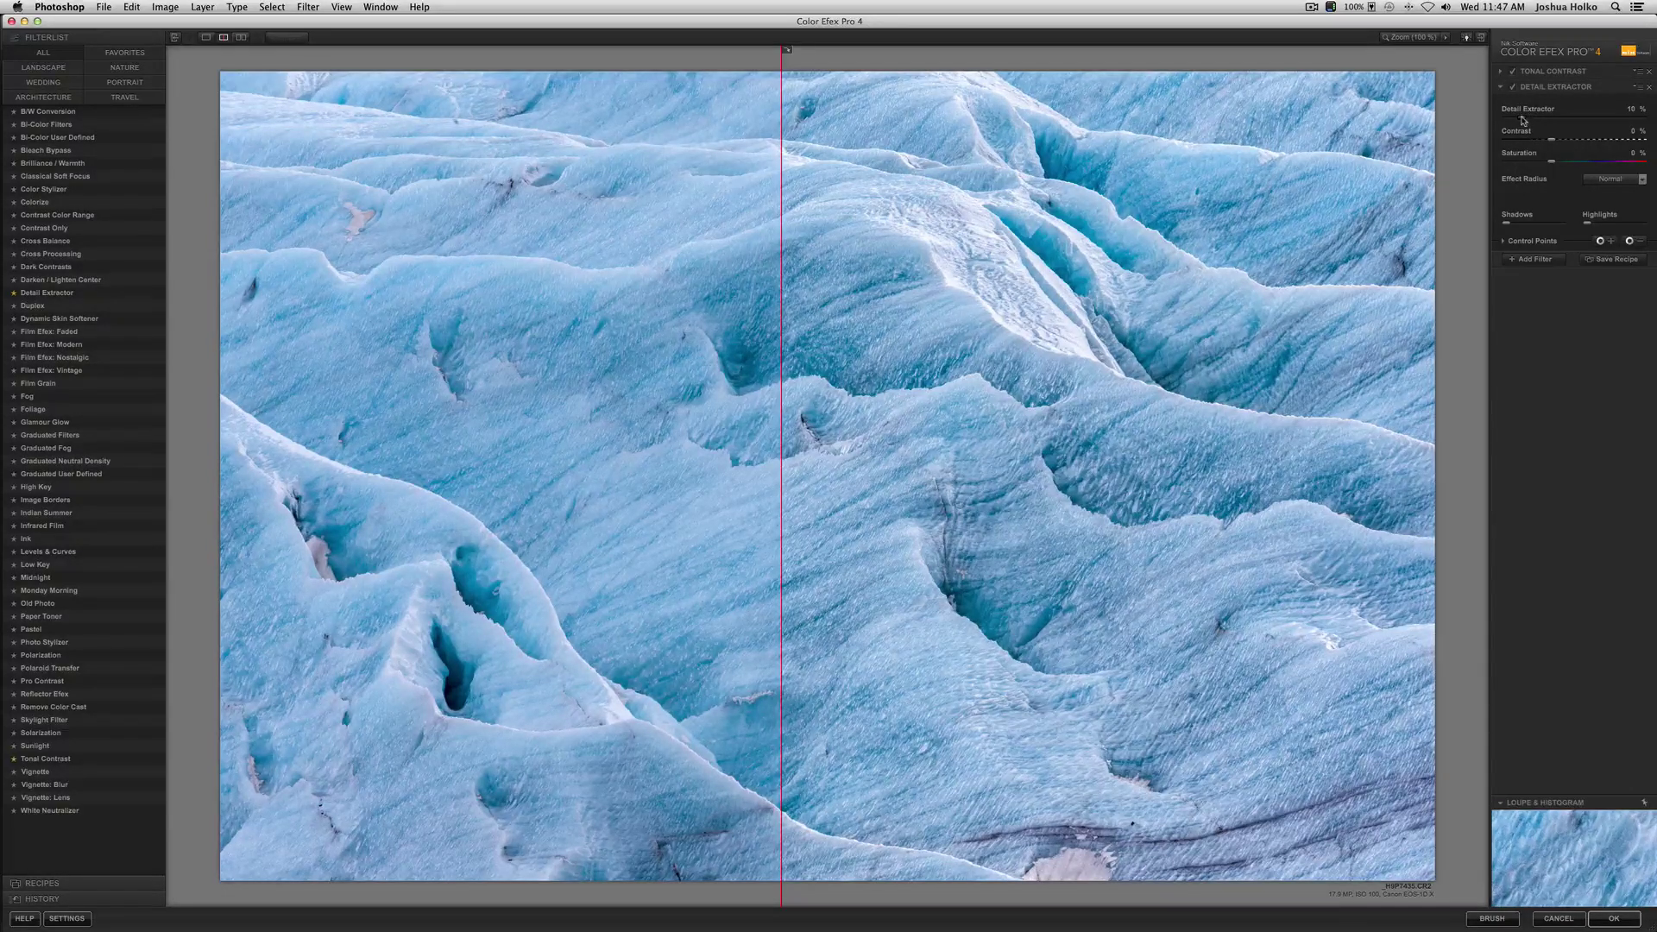
{"action": "left_click_drag", "start_coordinate": [1520, 120], "coordinate": [1519, 119]}
{"action": "left_click_drag", "start_coordinate": [1554, 143], "coordinate": [1563, 143]}
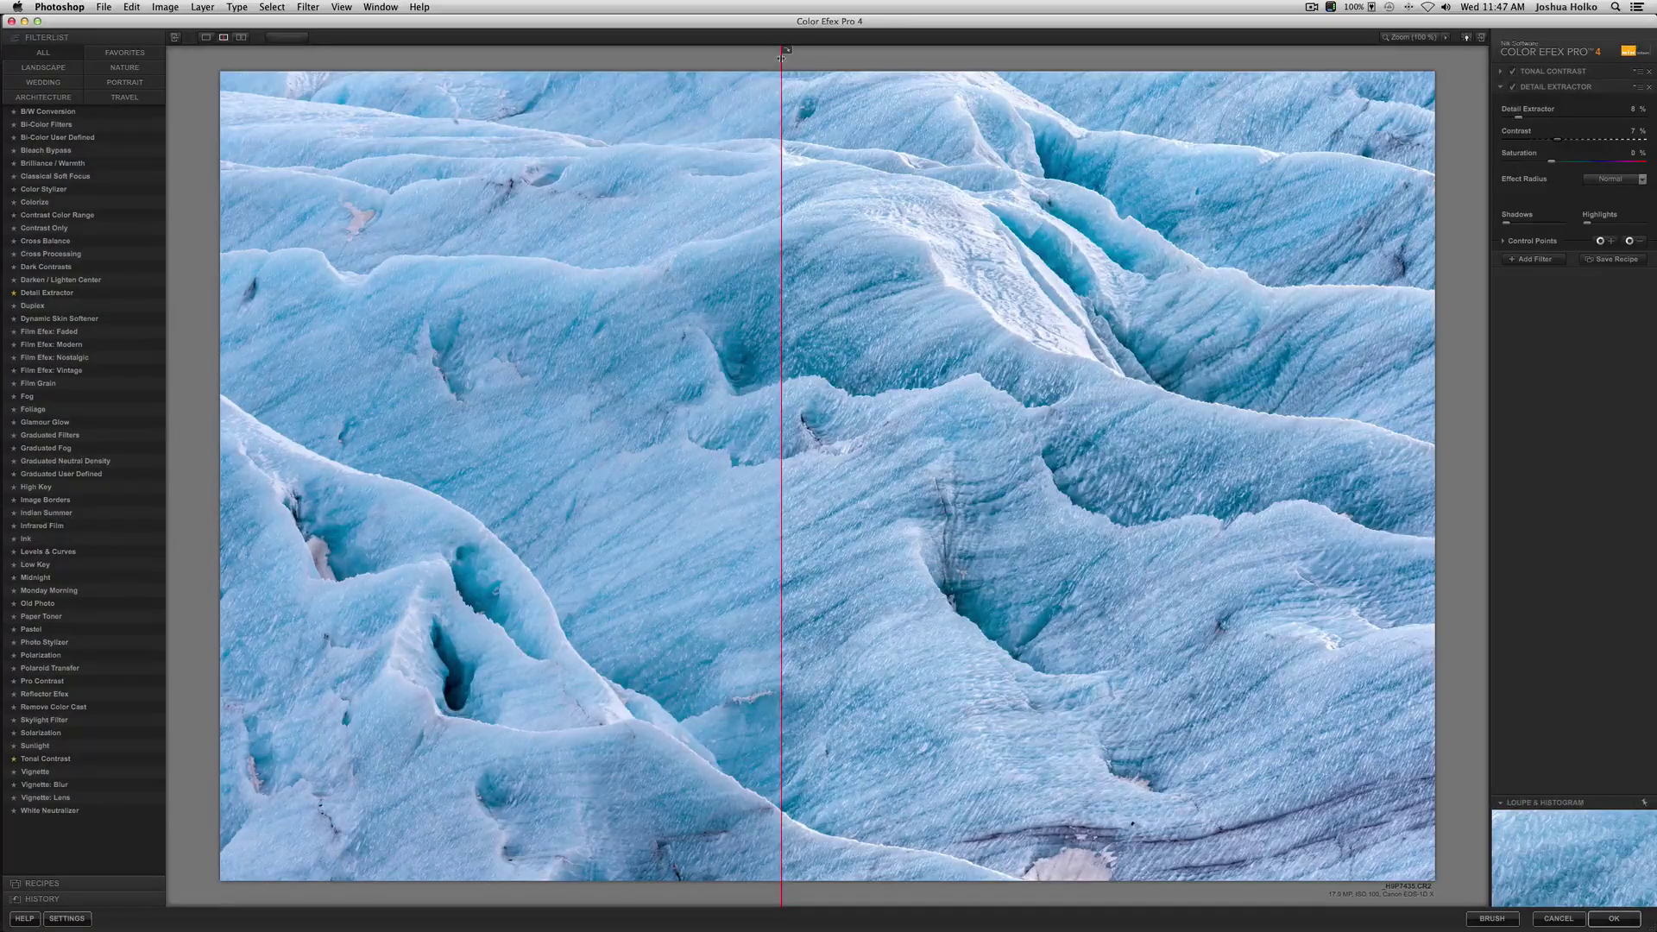
Compare the whole glacier photo before and after by sweeping the split-preview divider across it, and apply the Color Efex Pro 4 filters
{"action": "left_click_drag", "start_coordinate": [781, 58], "coordinate": [1464, 97]}
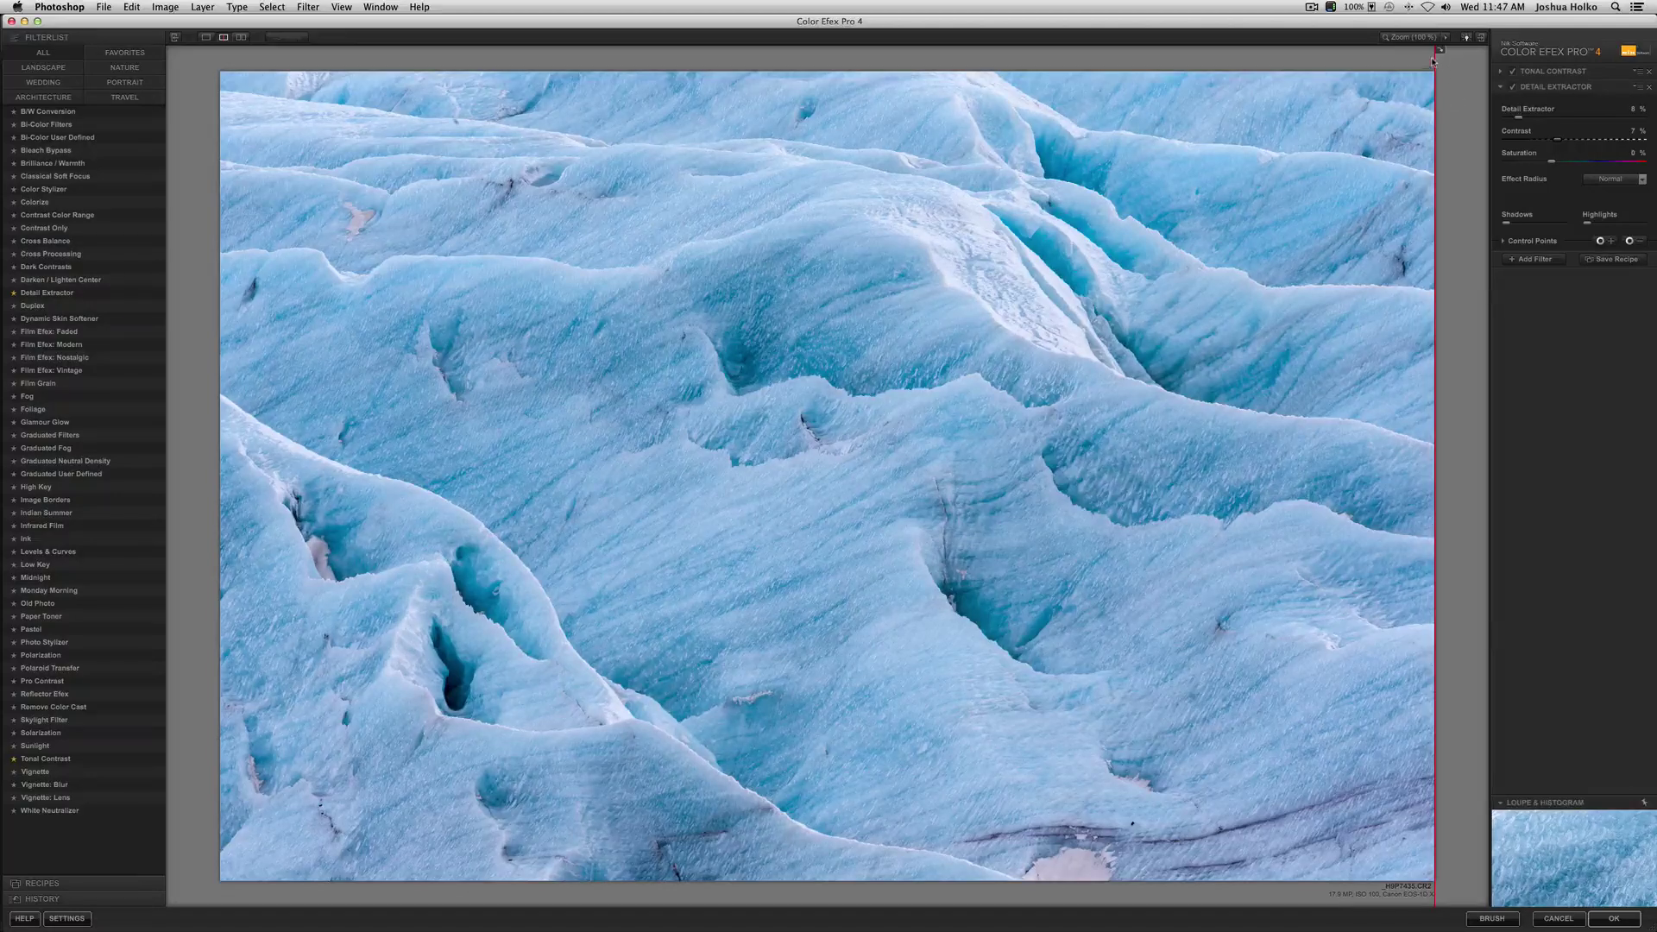
{"action": "left_click_drag", "start_coordinate": [1434, 58], "coordinate": [221, 125]}
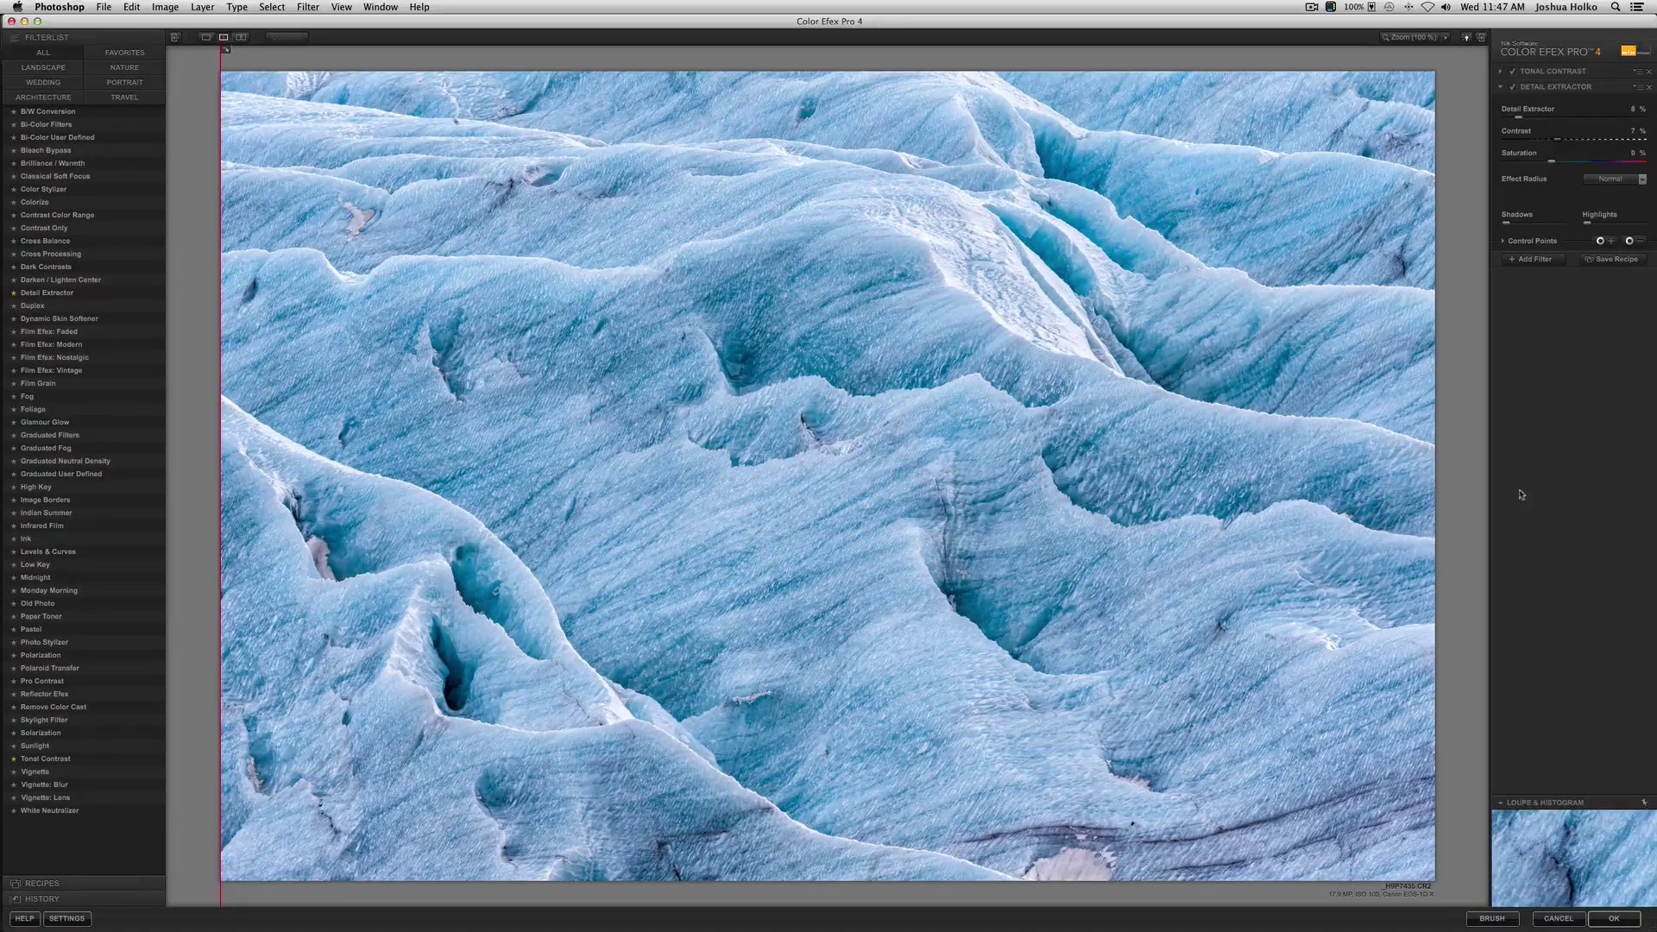
{"action": "mouse_move", "coordinate": [1631, 863]}
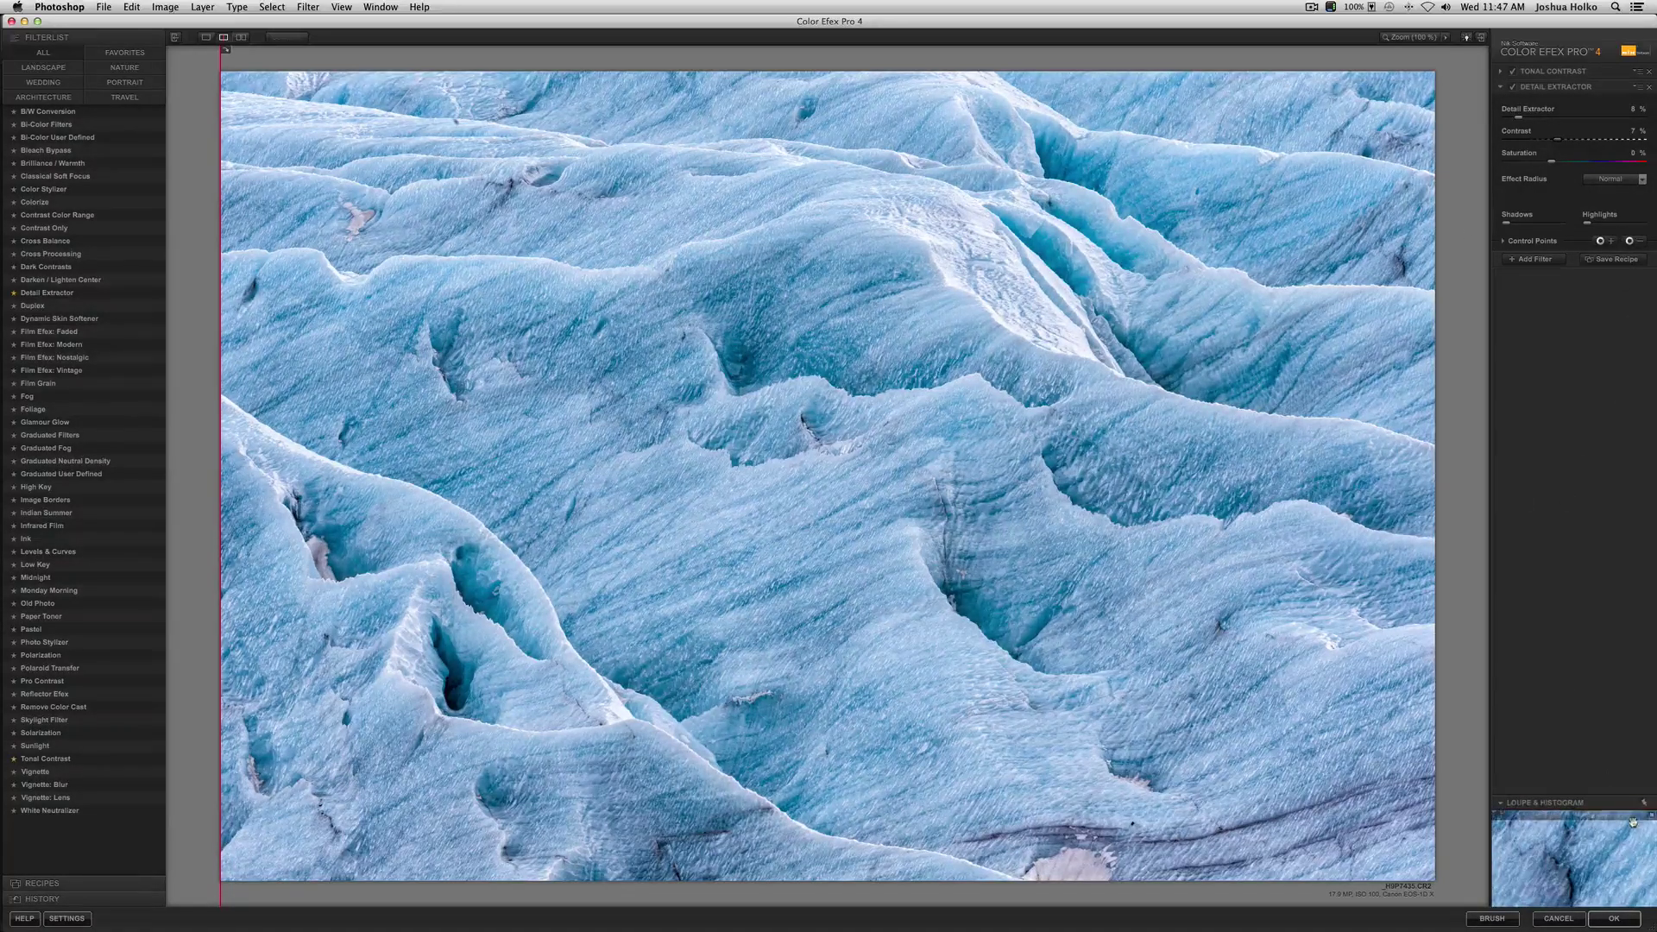
{"action": "left_click", "coordinate": [1615, 919]}
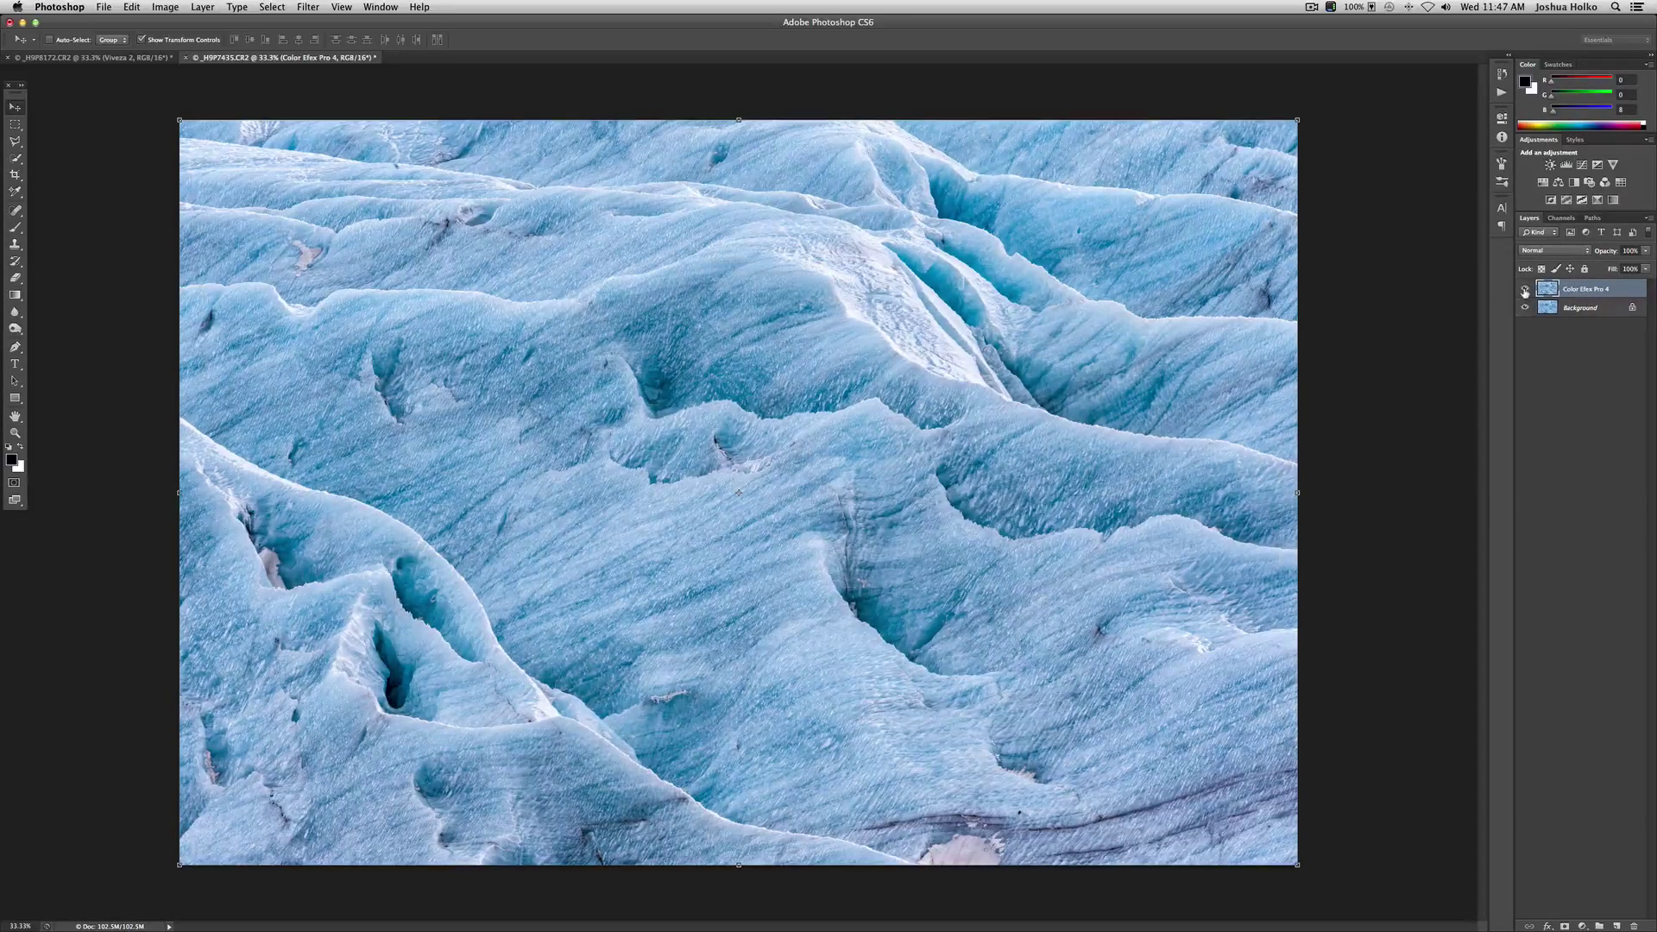
Reduce the Color Efex Pro 4 layer's opacity to 50%, comparing the photo with the layer hidden and shown before and after the change
{"action": "left_click", "coordinate": [1525, 289]}
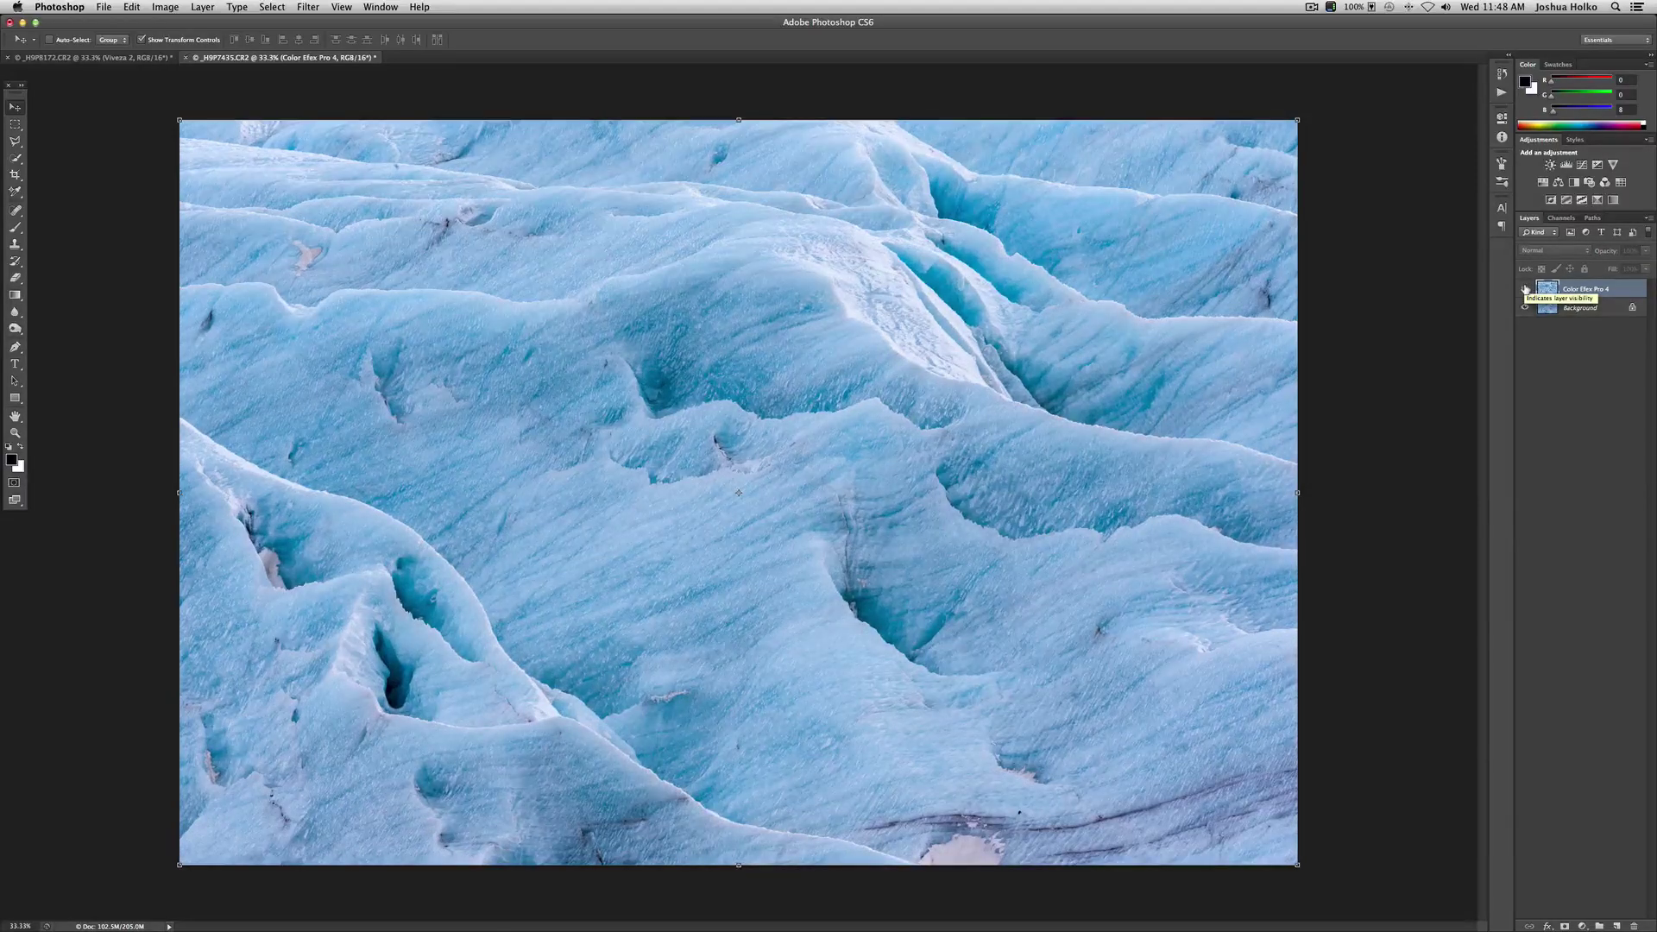
{"action": "left_click", "coordinate": [1525, 289]}
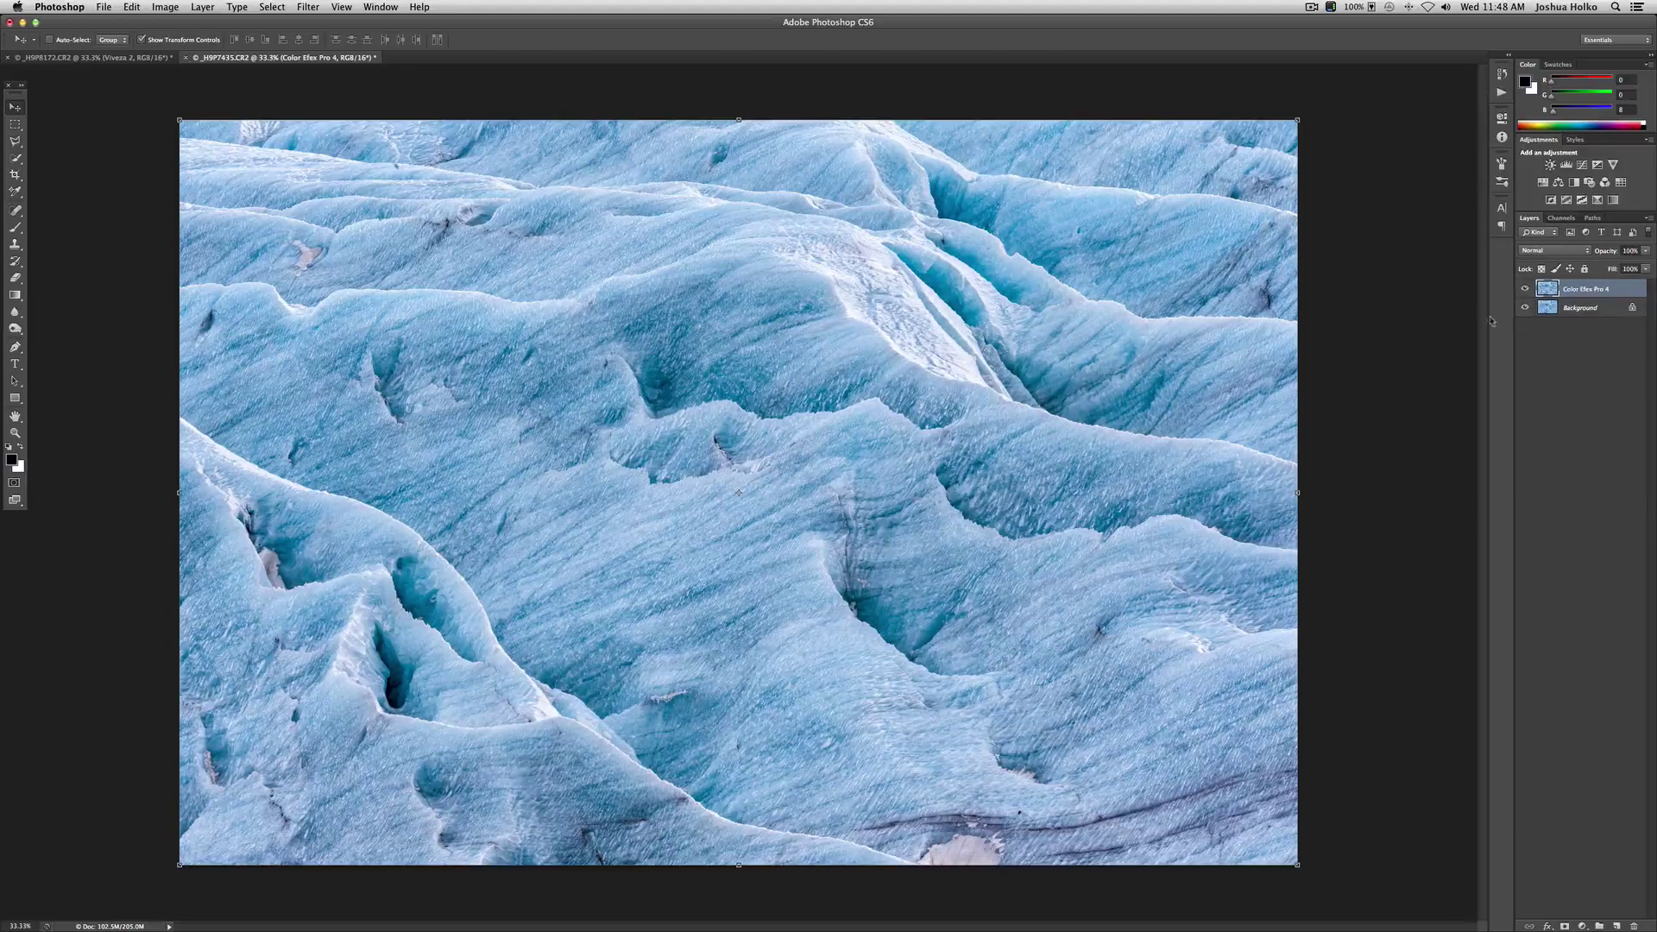
{"action": "left_click", "coordinate": [1645, 252]}
{"action": "left_click_drag", "start_coordinate": [1645, 266], "coordinate": [1618, 269]}
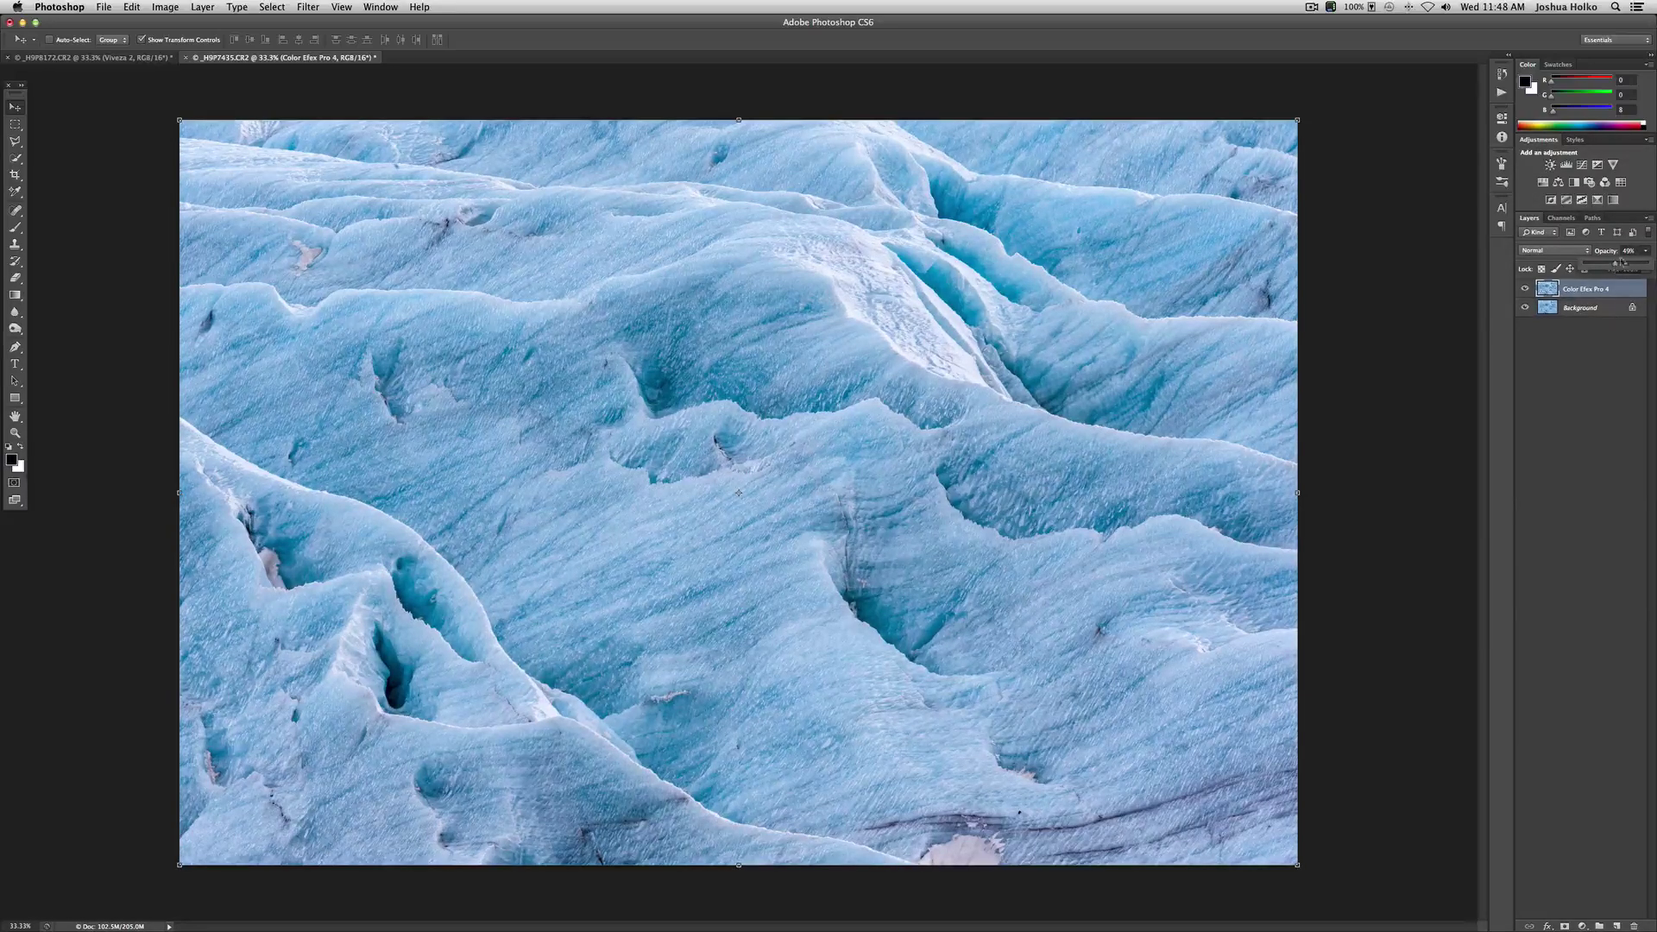
{"action": "left_click", "coordinate": [1629, 250]}
{"action": "type", "text": "5"}
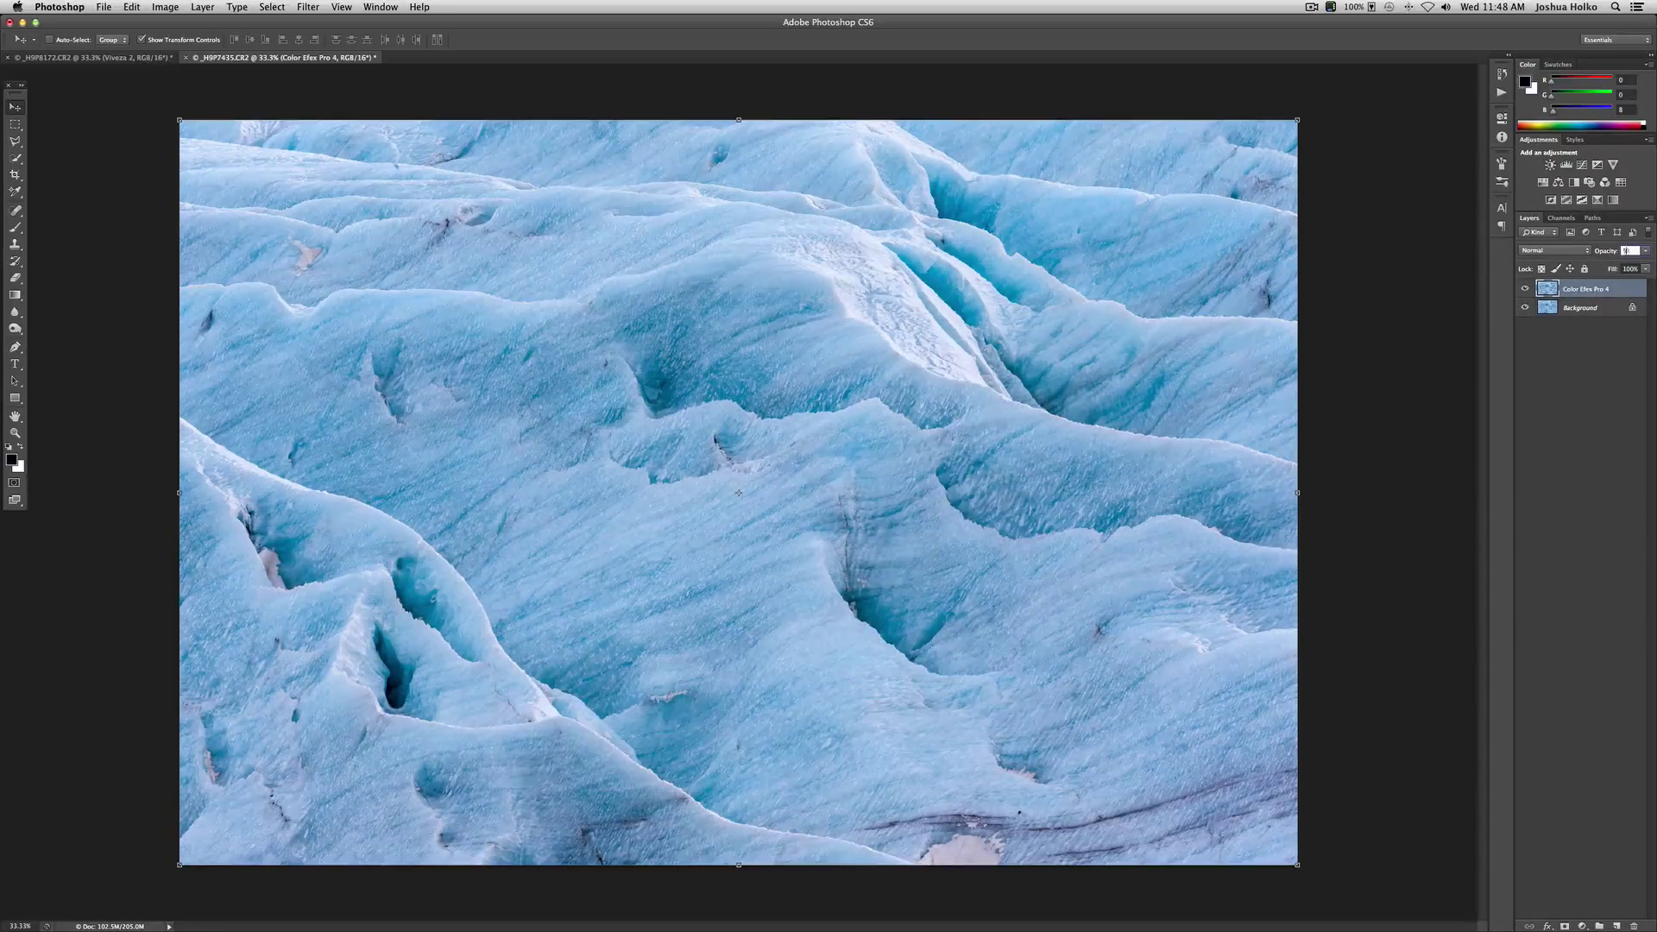
{"action": "type", "text": "0"}
{"action": "key", "text": "Return"}
{"action": "left_click", "coordinate": [1526, 290]}
{"action": "left_click", "coordinate": [1525, 290]}
Open the layer in Viveza 2, add a control point on the bright ice ridge and reduce its size to 16% while previewing its mask
{"action": "left_click", "coordinate": [315, 8]}
{"action": "mouse_move", "coordinate": [388, 305]}
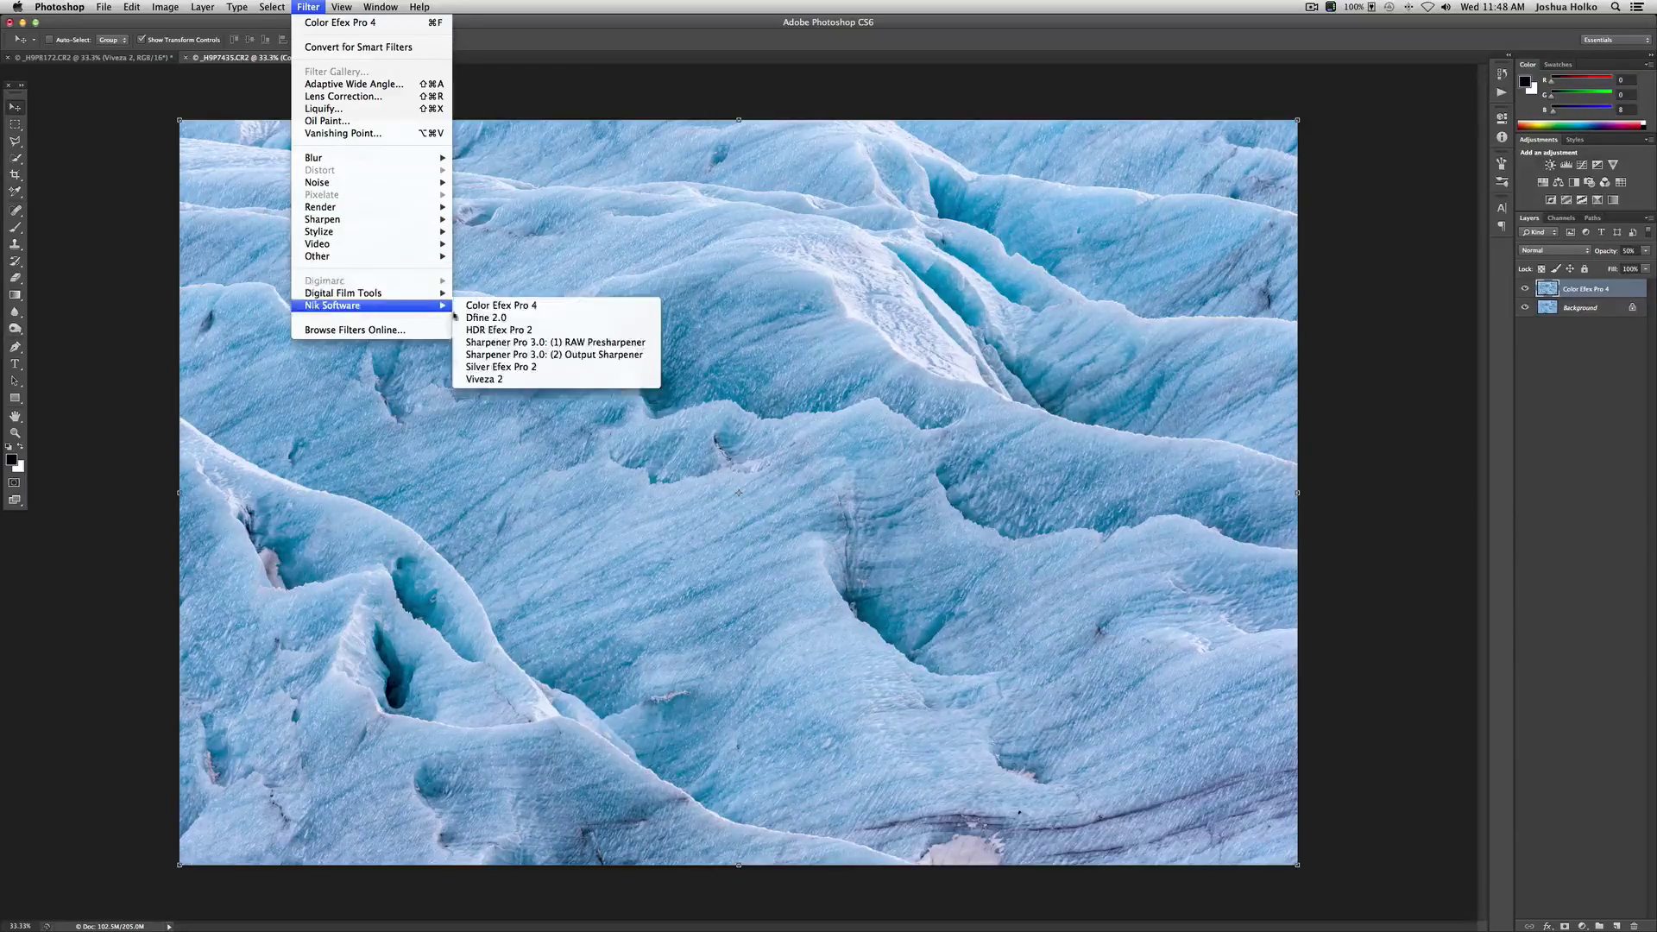
{"action": "left_click", "coordinate": [492, 380]}
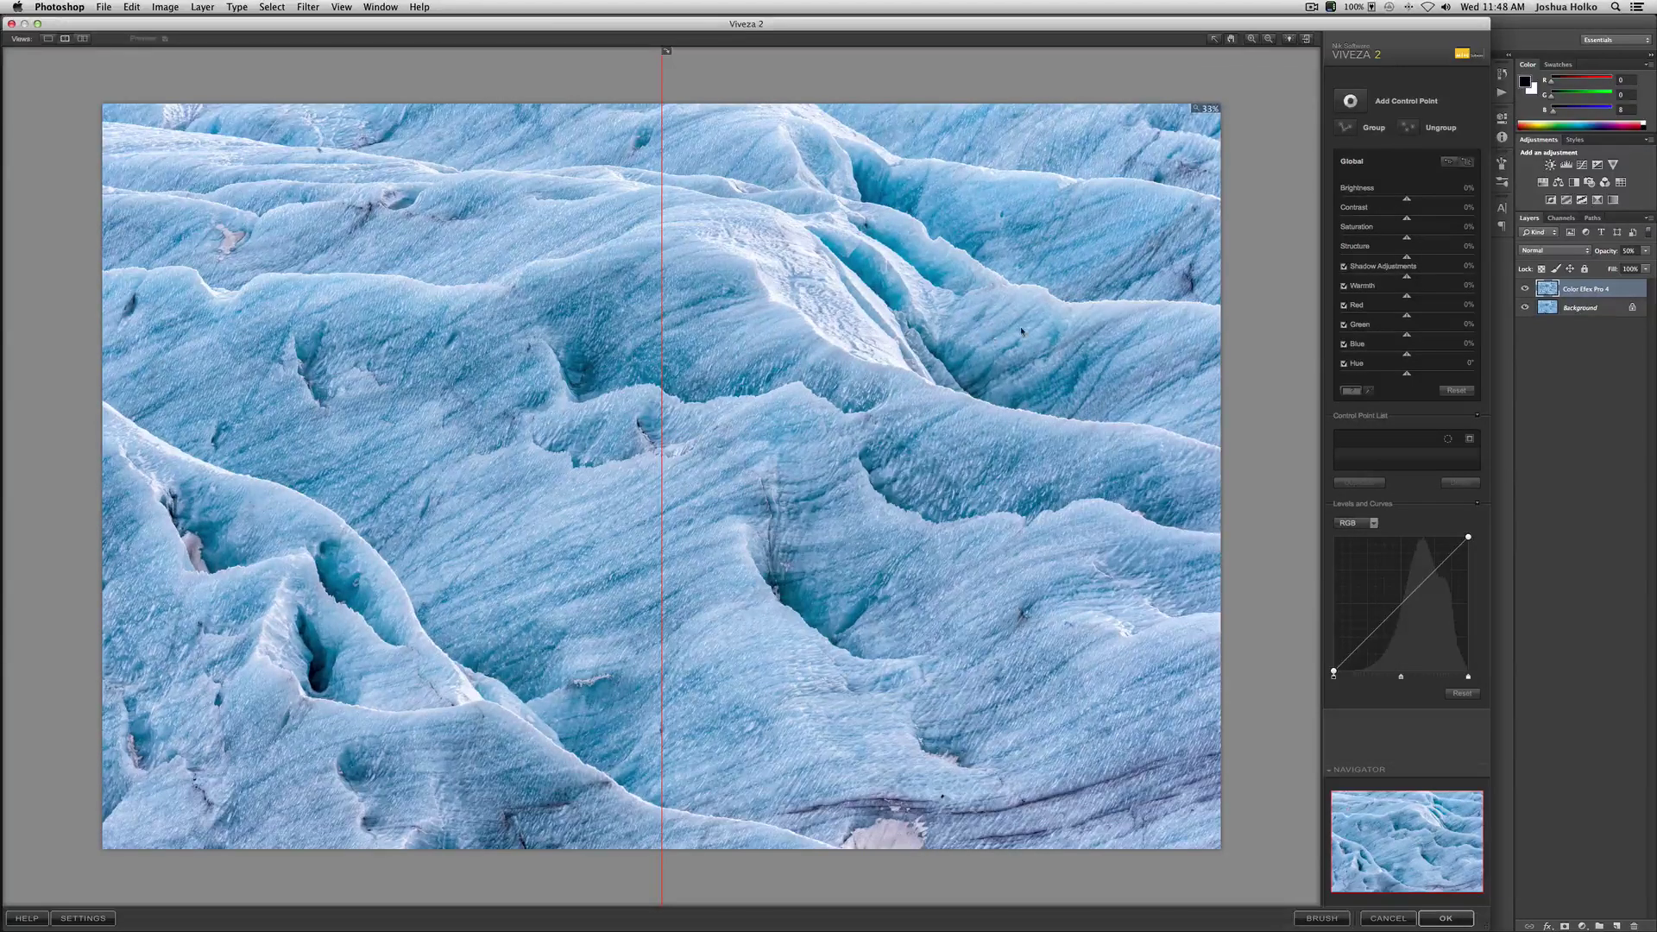
{"action": "left_click", "coordinate": [1351, 101]}
{"action": "left_click", "coordinate": [836, 286]}
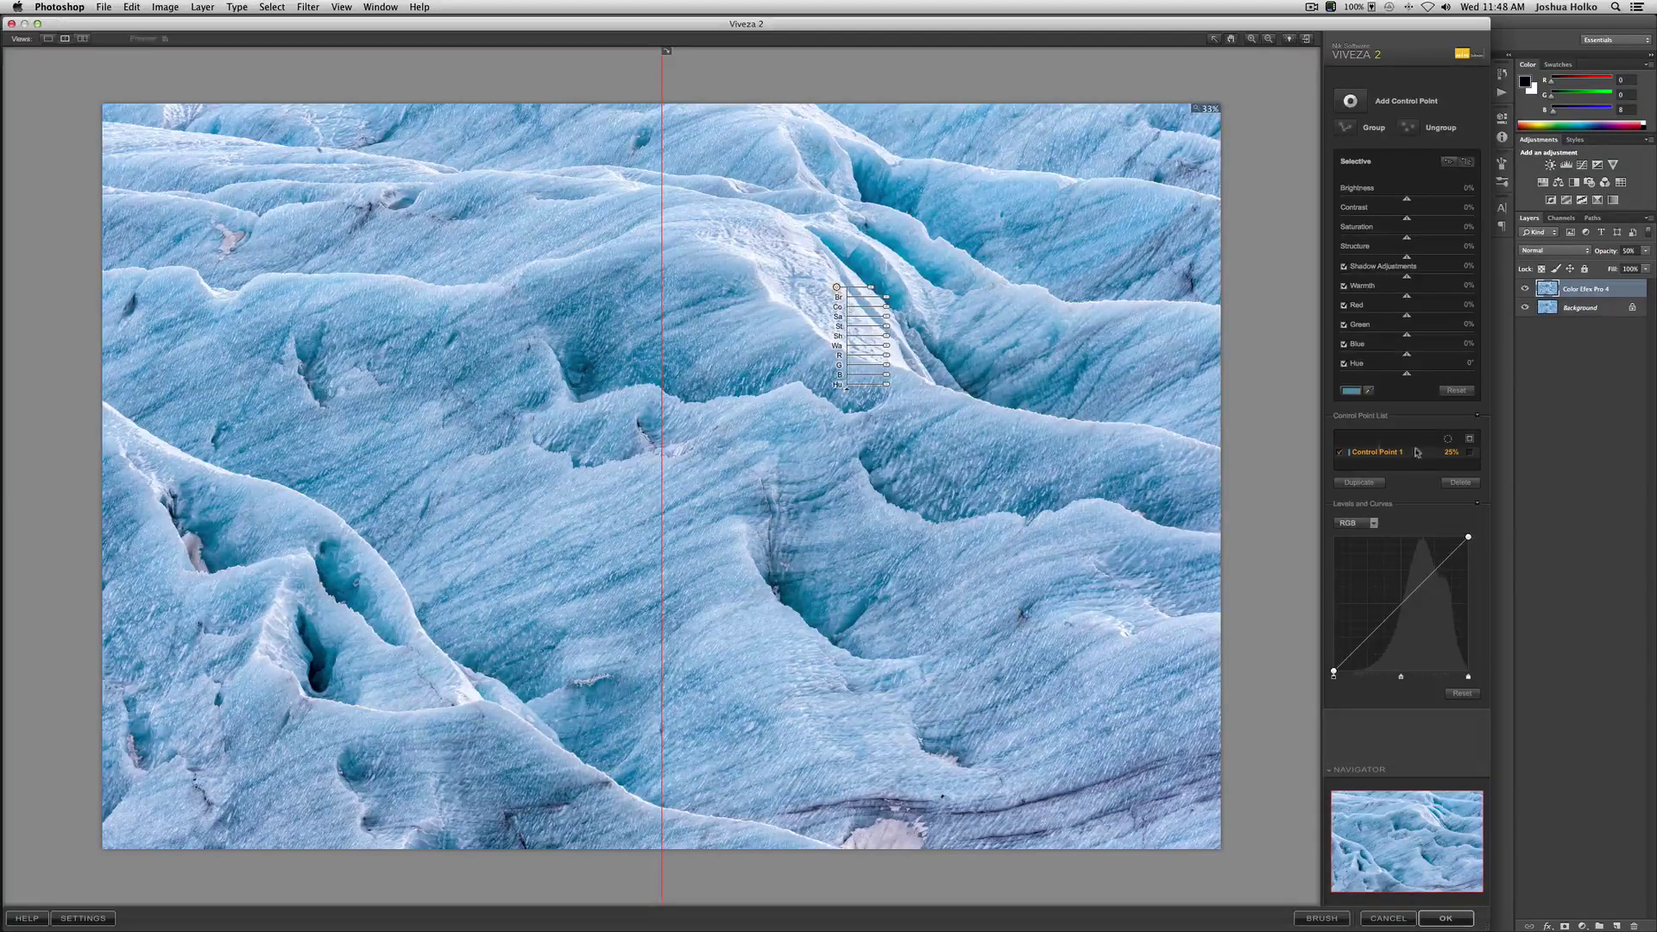
{"action": "left_click", "coordinate": [1471, 456]}
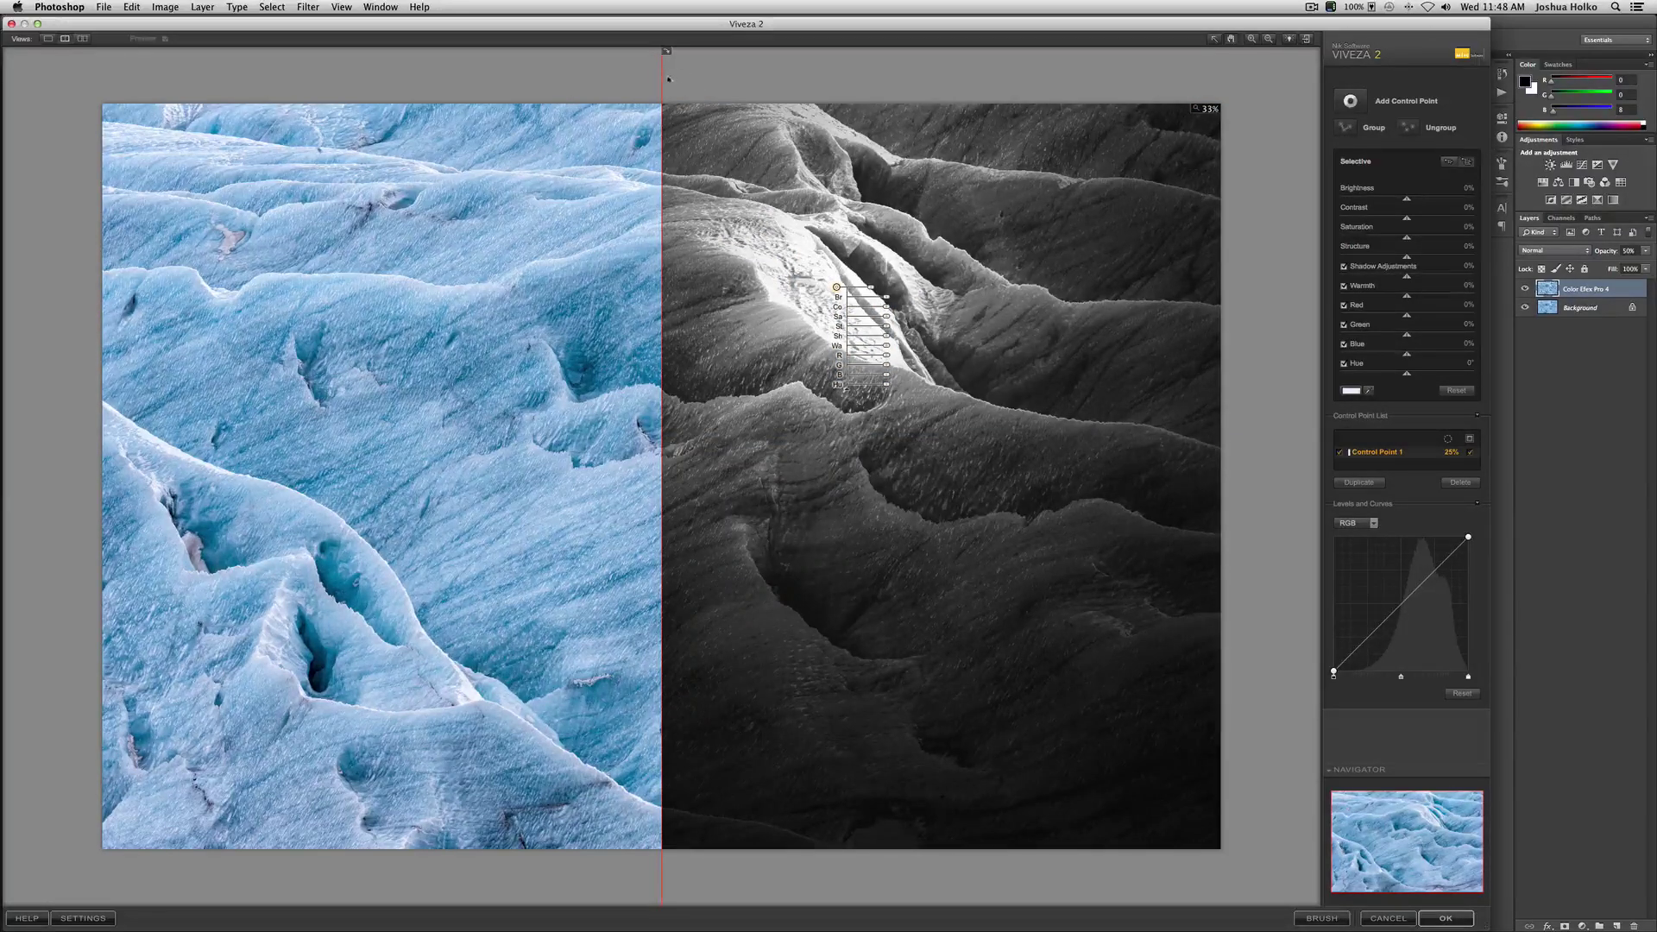
{"action": "left_click_drag", "start_coordinate": [661, 84], "coordinate": [262, 94]}
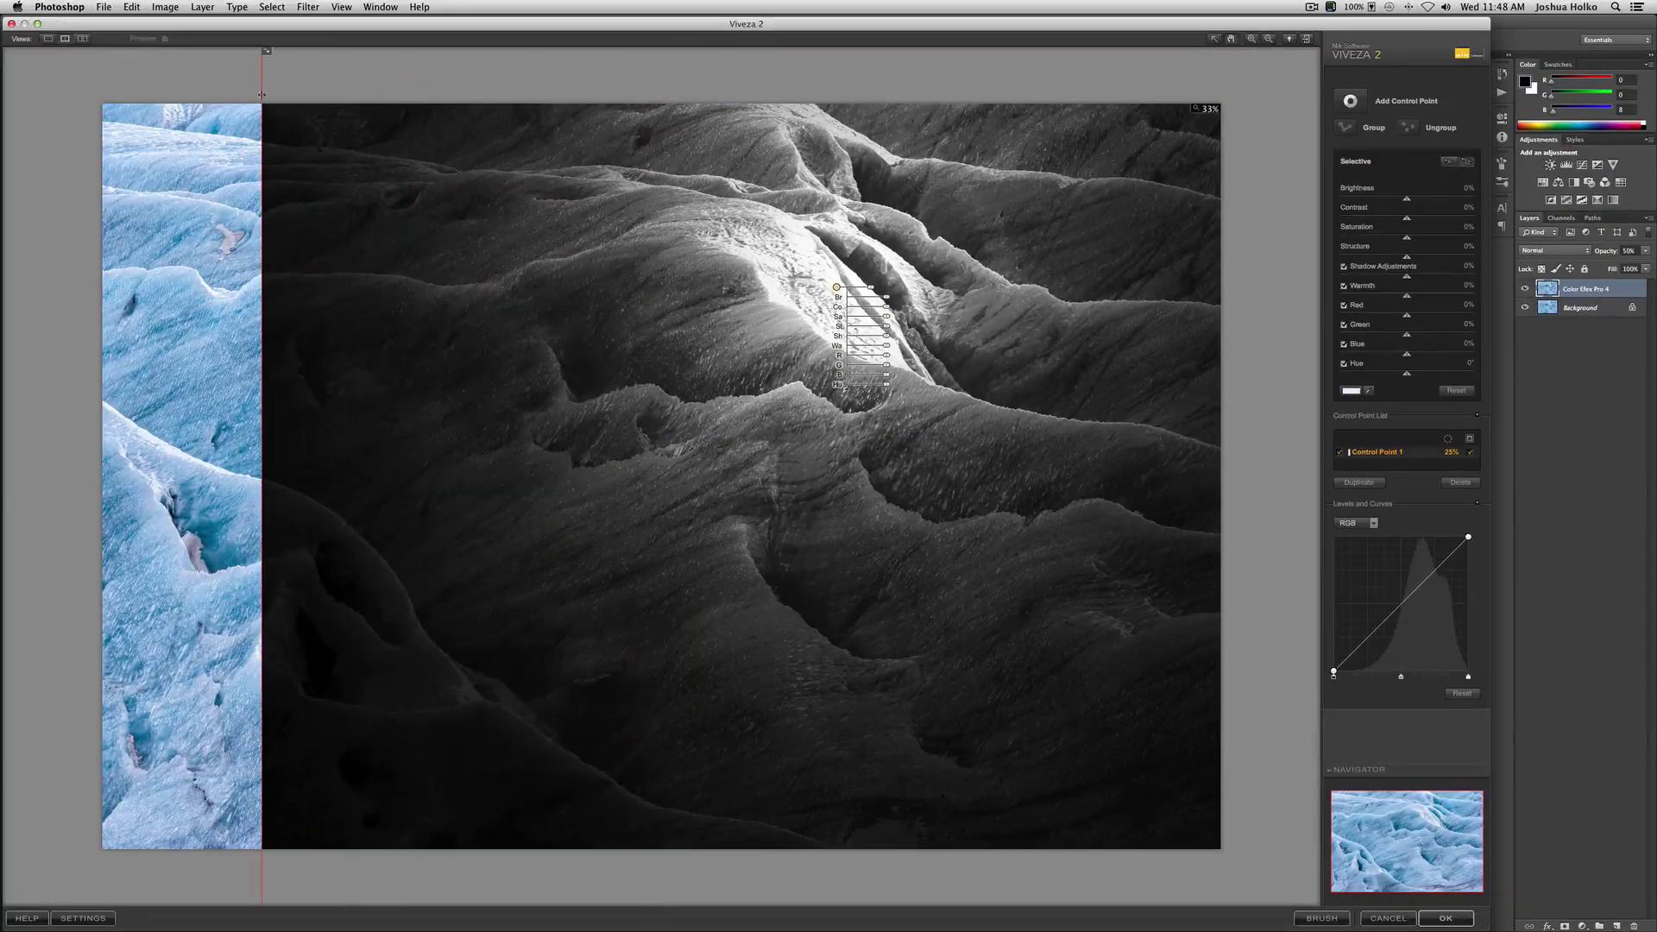
{"action": "left_click_drag", "start_coordinate": [870, 288], "coordinate": [868, 290]}
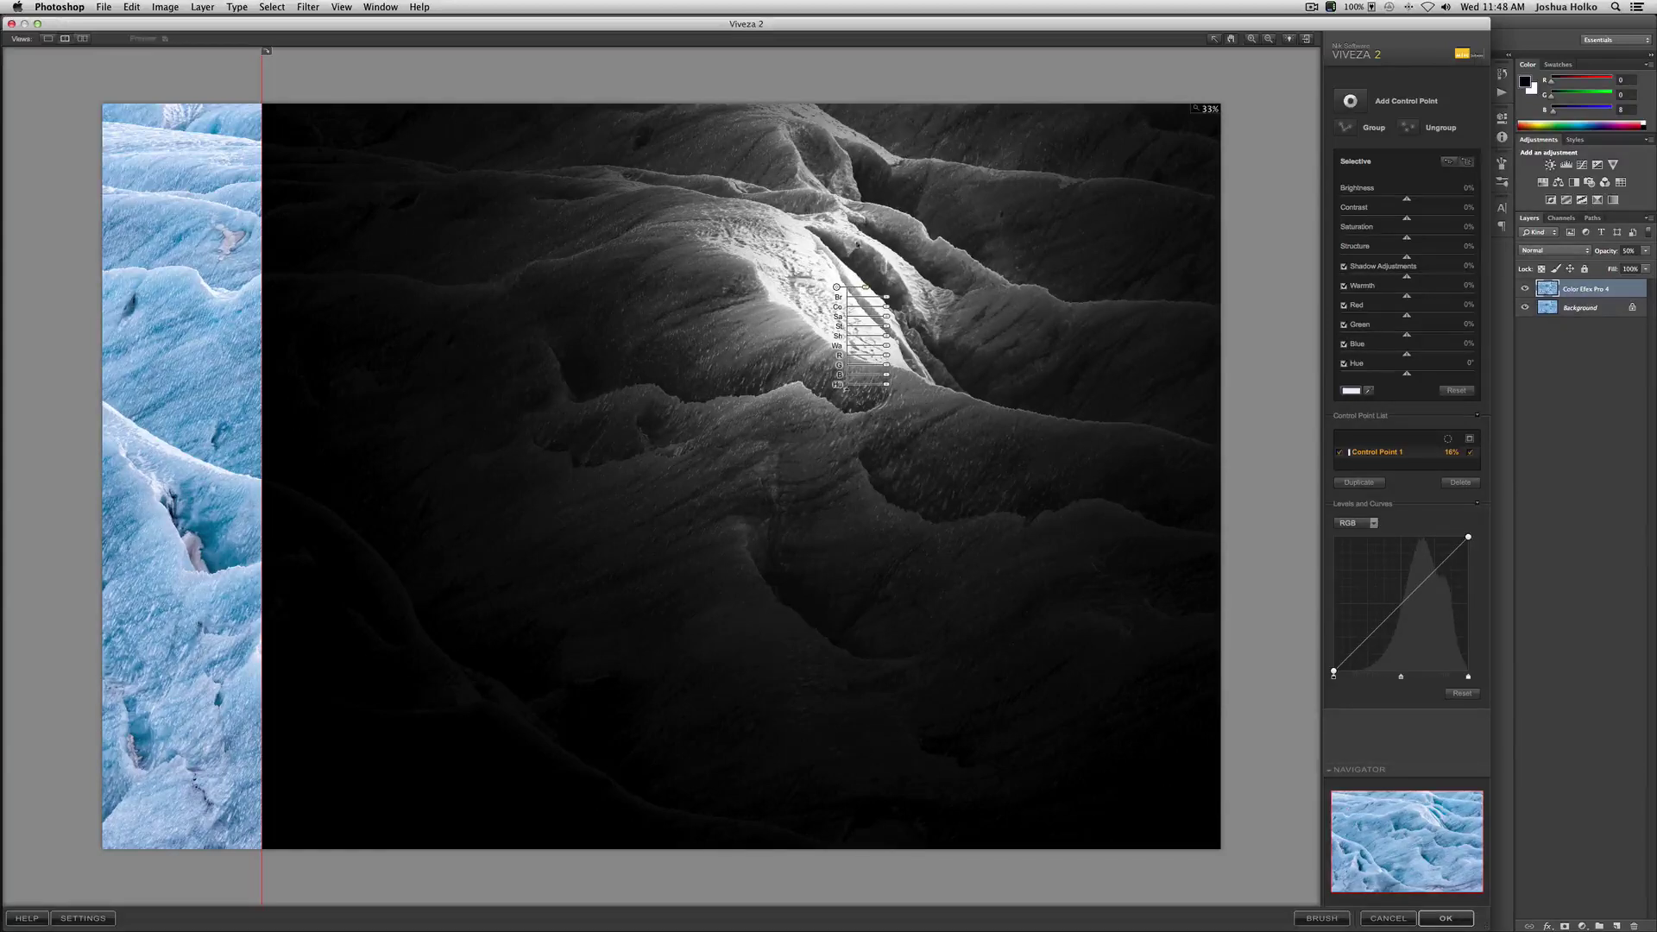
{"action": "left_click", "coordinate": [1471, 454]}
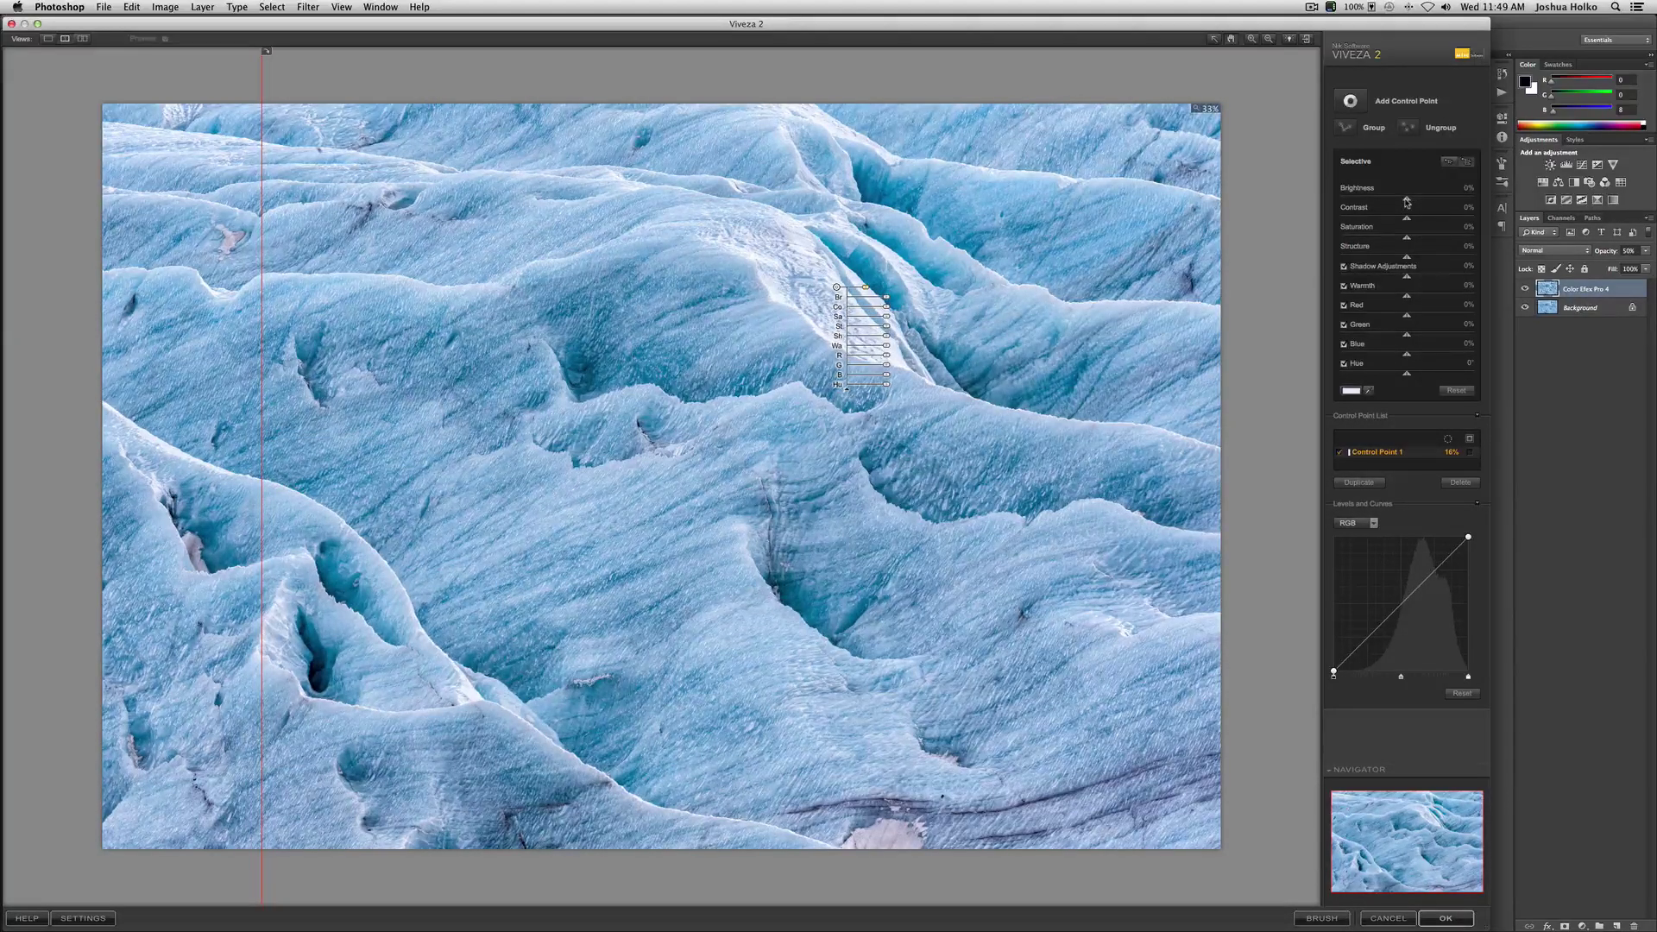
Set the control point's Brightness to -11% and Contrast to about -8%, comparing the ridge on both sides of the split preview
{"action": "left_click_drag", "start_coordinate": [1407, 202], "coordinate": [1404, 202]}
{"action": "left_click_drag", "start_coordinate": [1407, 217], "coordinate": [1402, 219]}
{"action": "left_click_drag", "start_coordinate": [1404, 200], "coordinate": [1393, 202]}
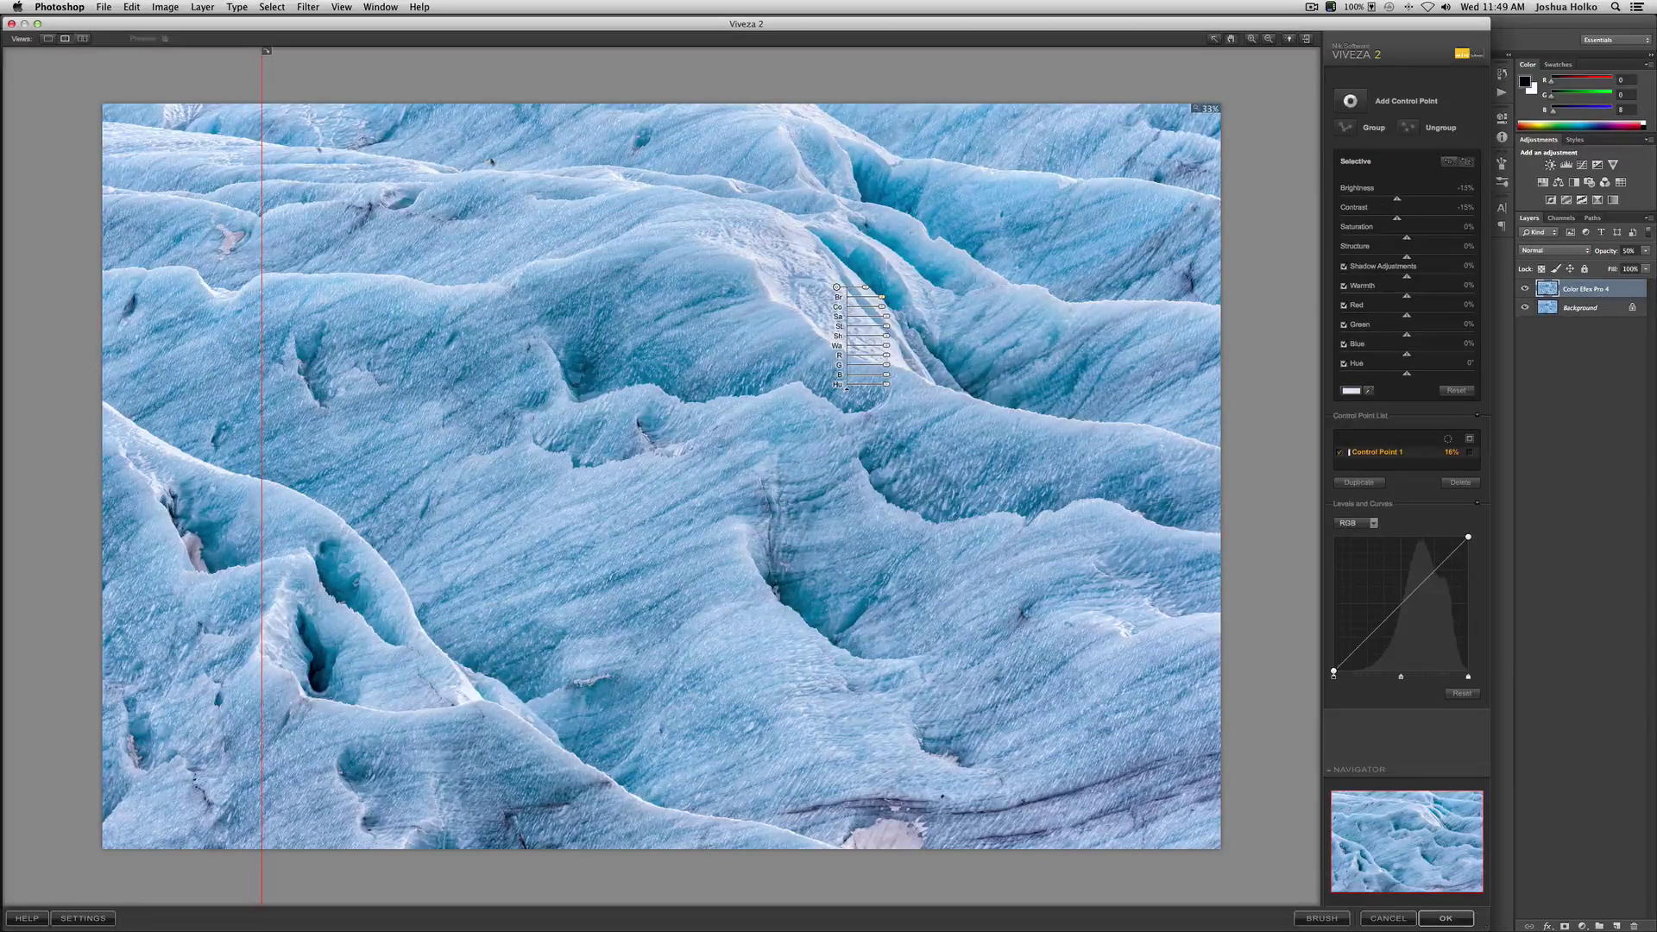
{"action": "left_click_drag", "start_coordinate": [260, 75], "coordinate": [689, 131]}
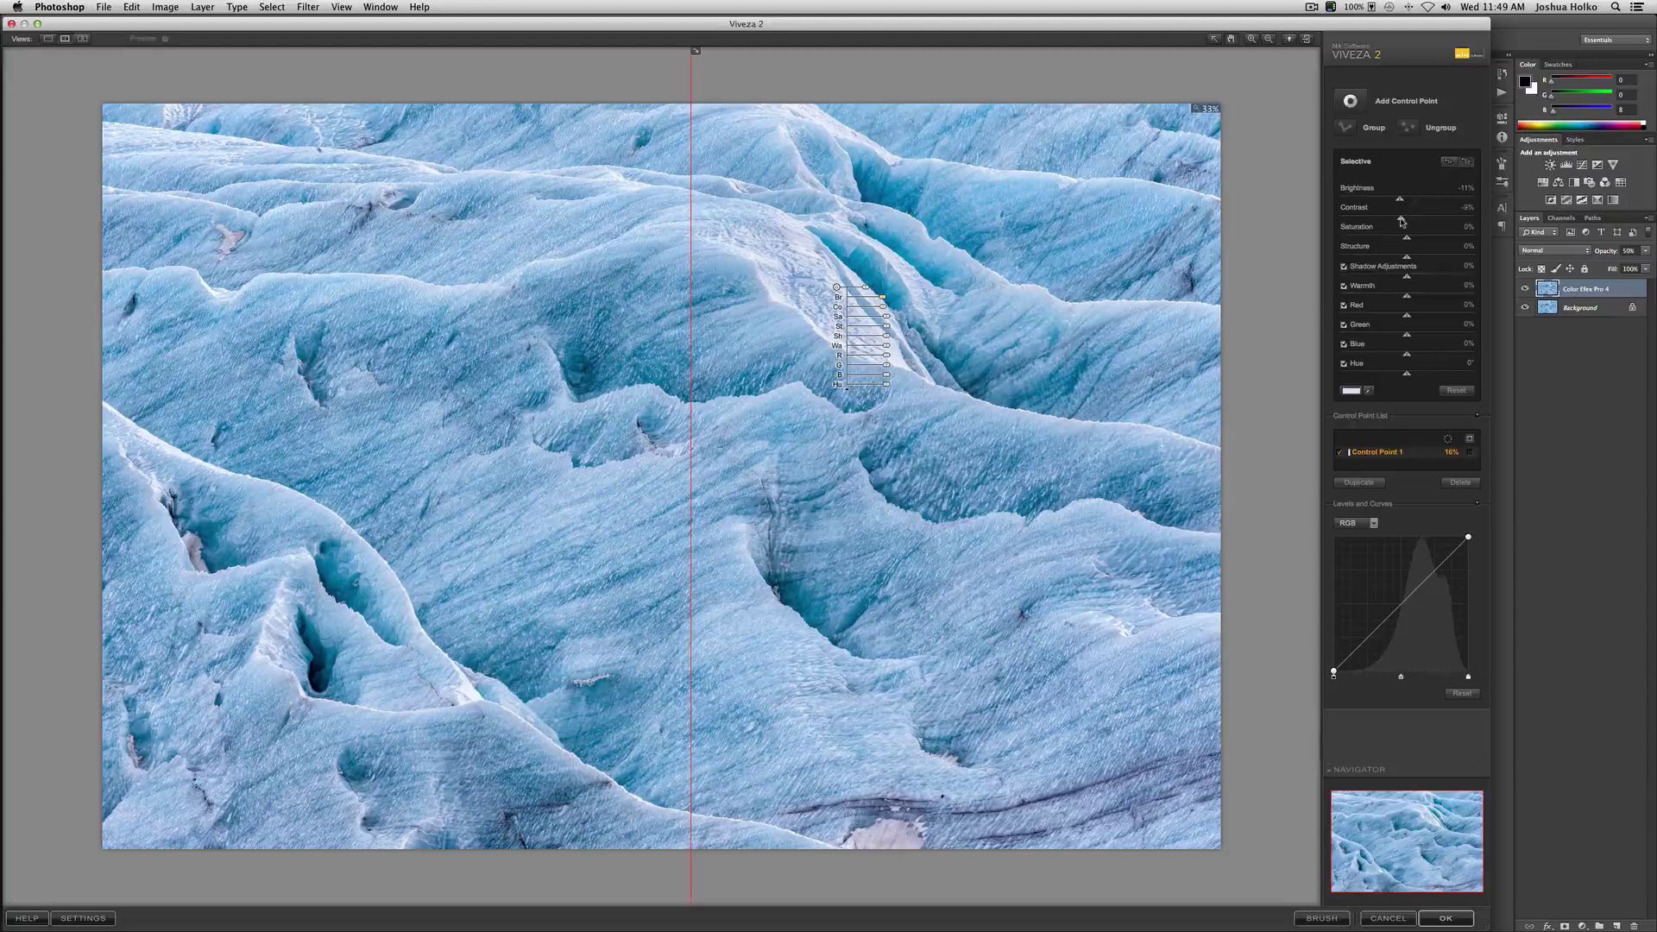
{"action": "left_click_drag", "start_coordinate": [1401, 221], "coordinate": [1402, 222]}
{"action": "left_click_drag", "start_coordinate": [641, 94], "coordinate": [113, 95]}
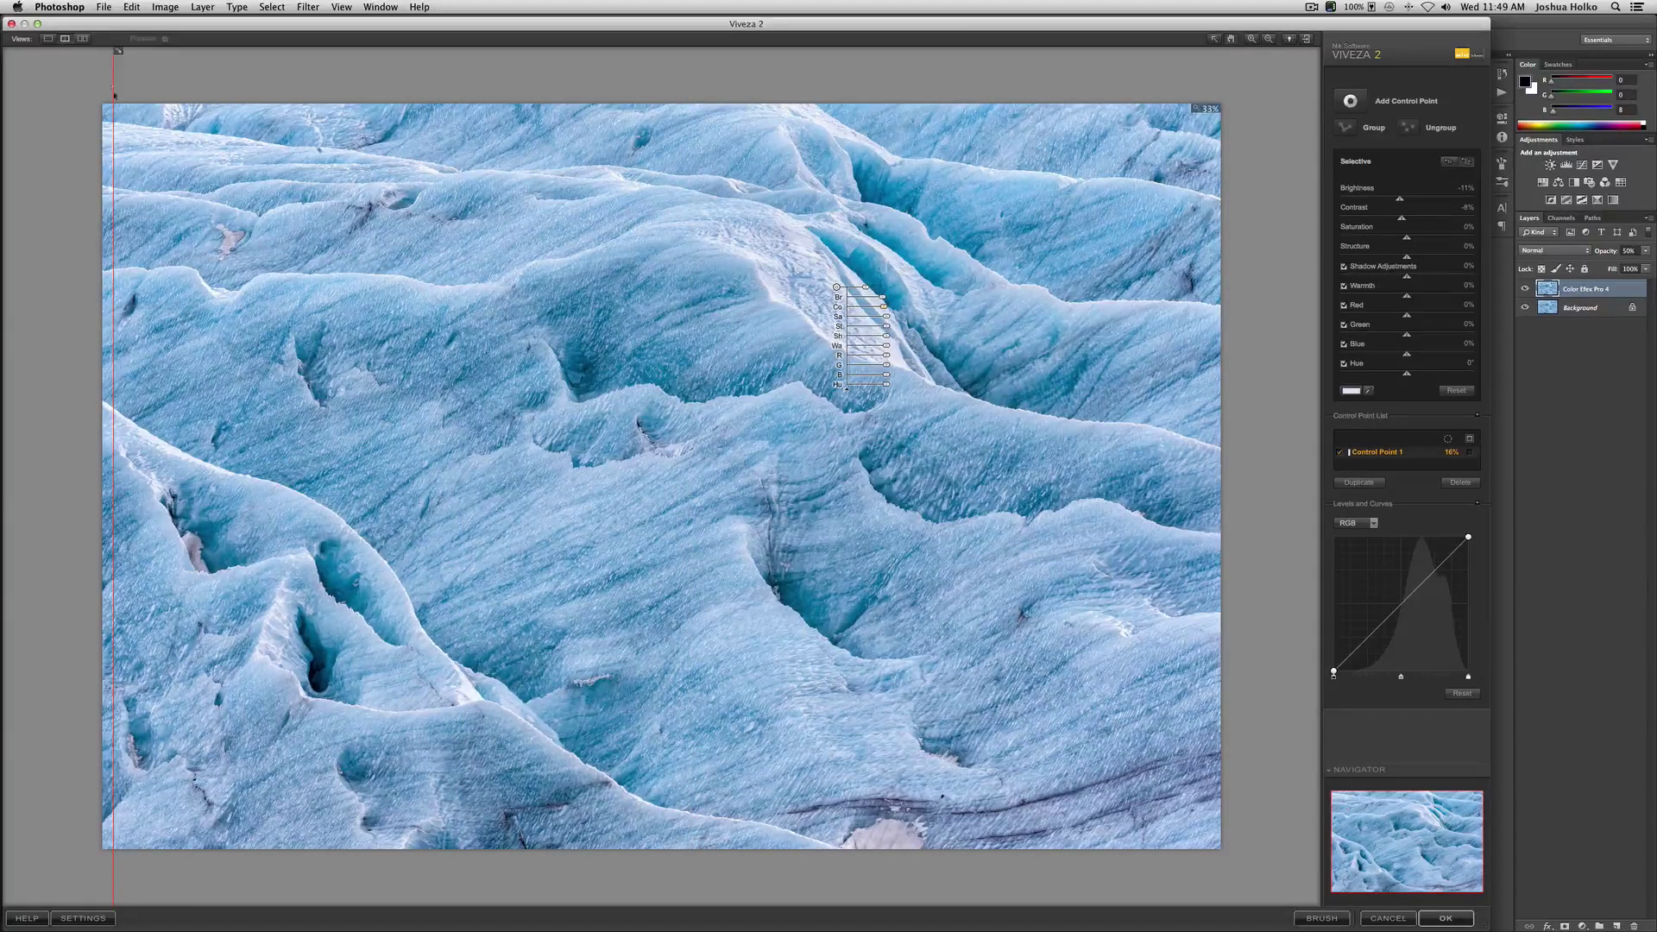
{"action": "left_click_drag", "start_coordinate": [115, 65], "coordinate": [103, 64]}
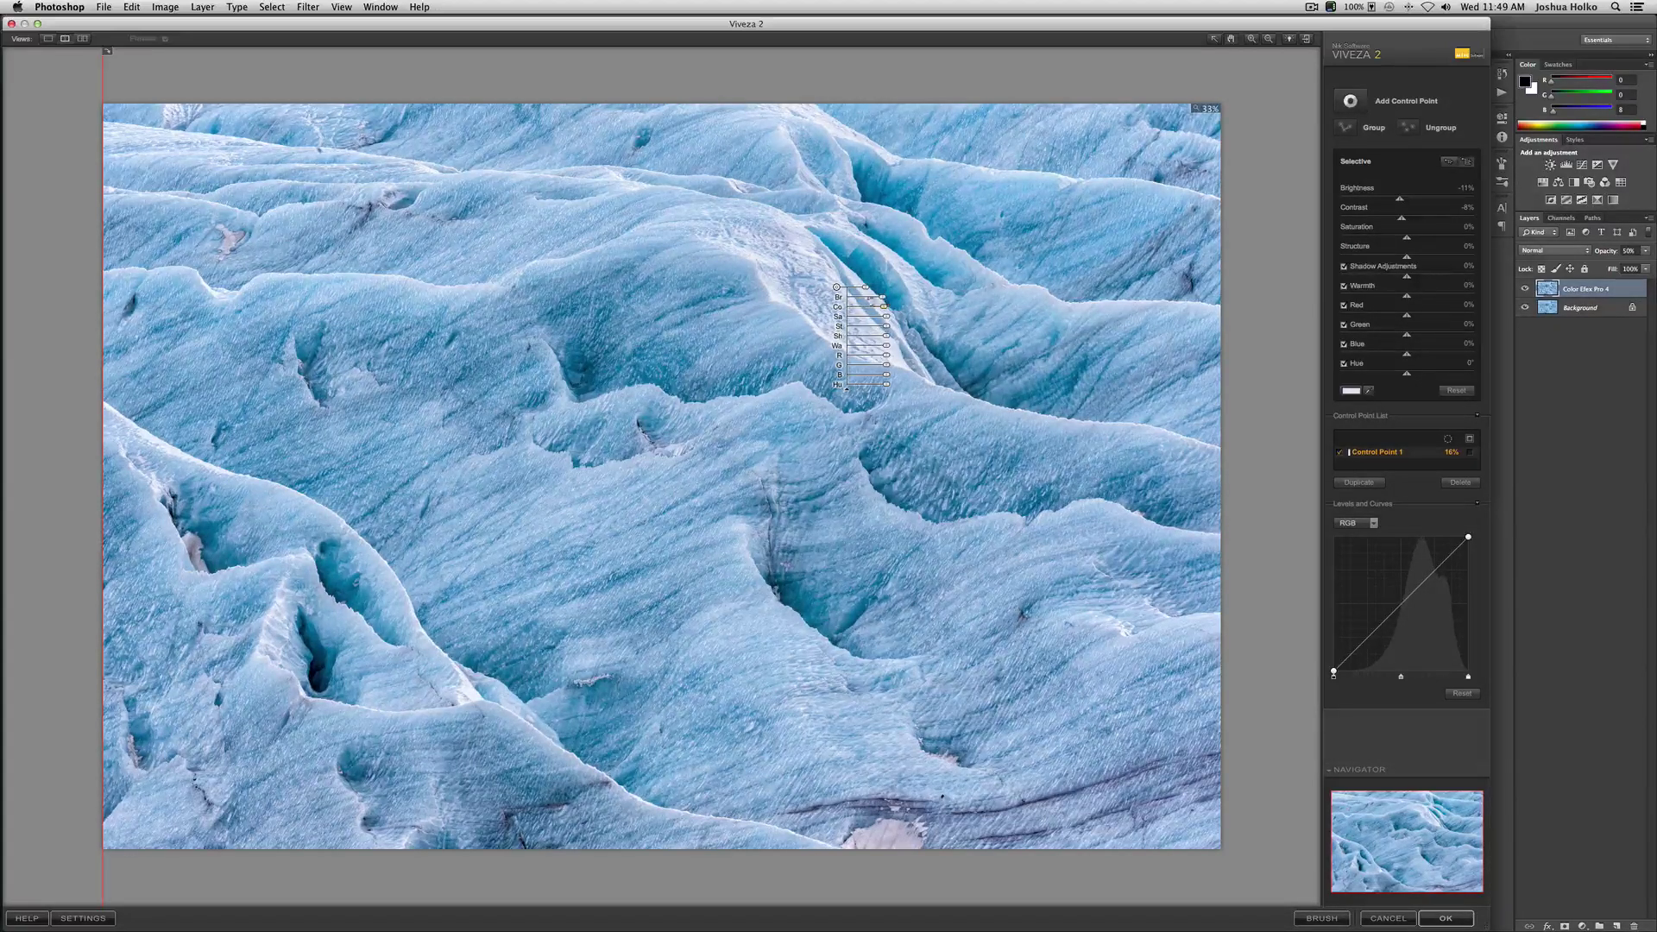
Duplicate the control point twice, placing one copy in the photo's upper-left corner and the other in its lower-right corner
{"action": "left_click", "coordinate": [1377, 488]}
{"action": "left_click_drag", "start_coordinate": [843, 294], "coordinate": [161, 144]}
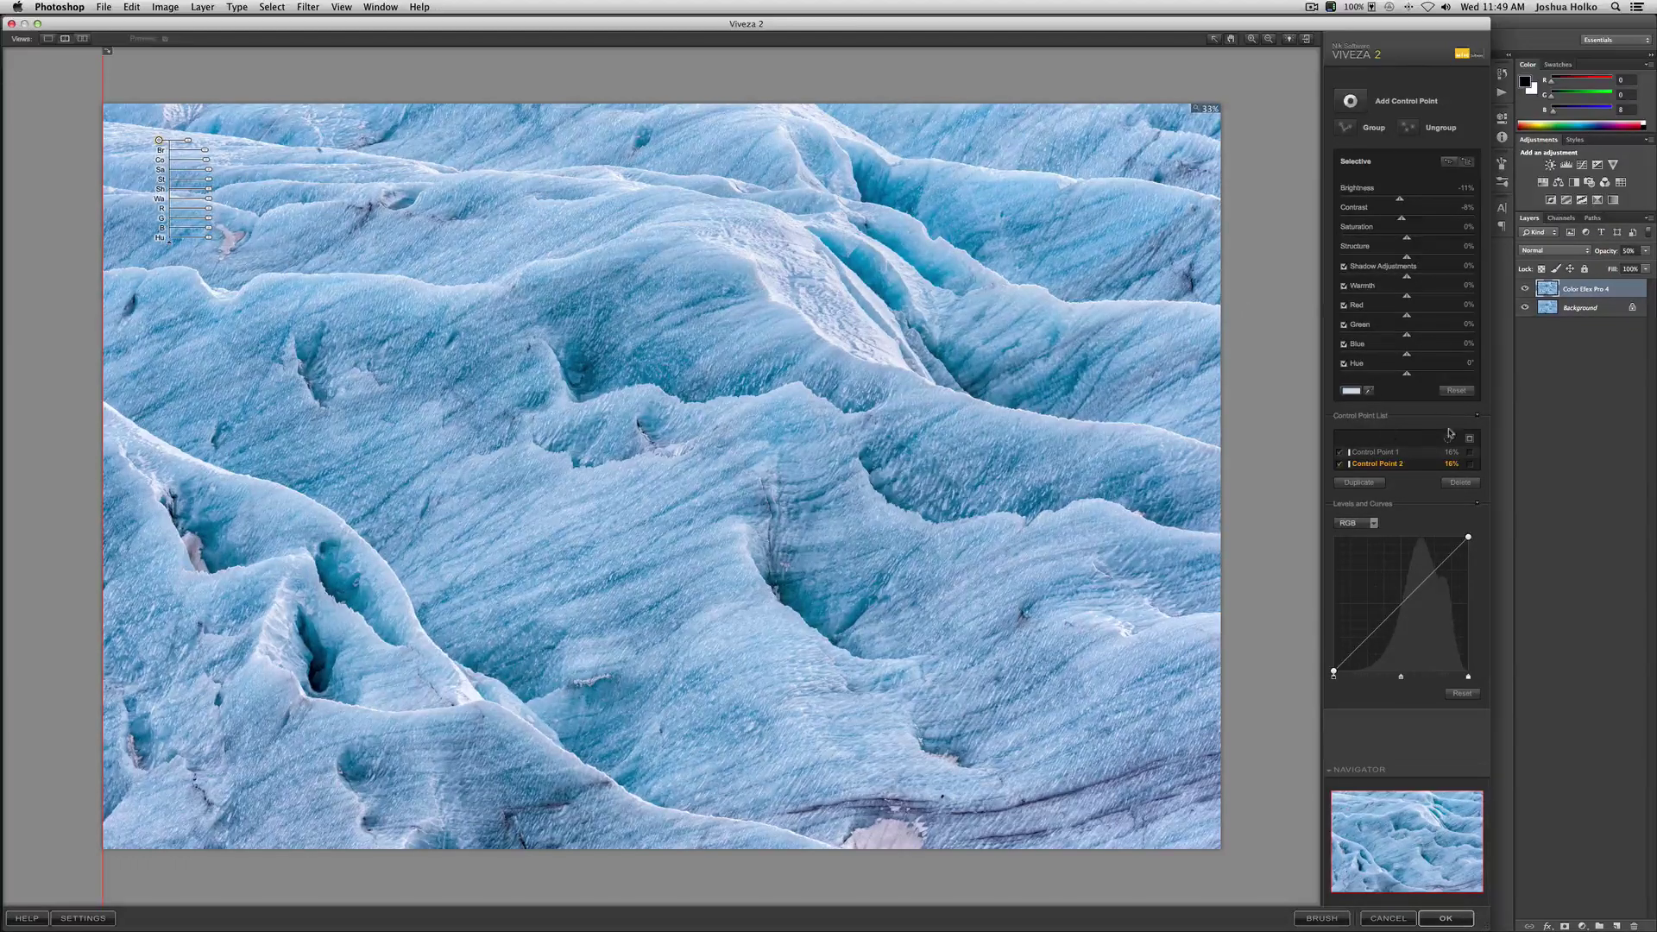
{"action": "left_click", "coordinate": [1359, 483]}
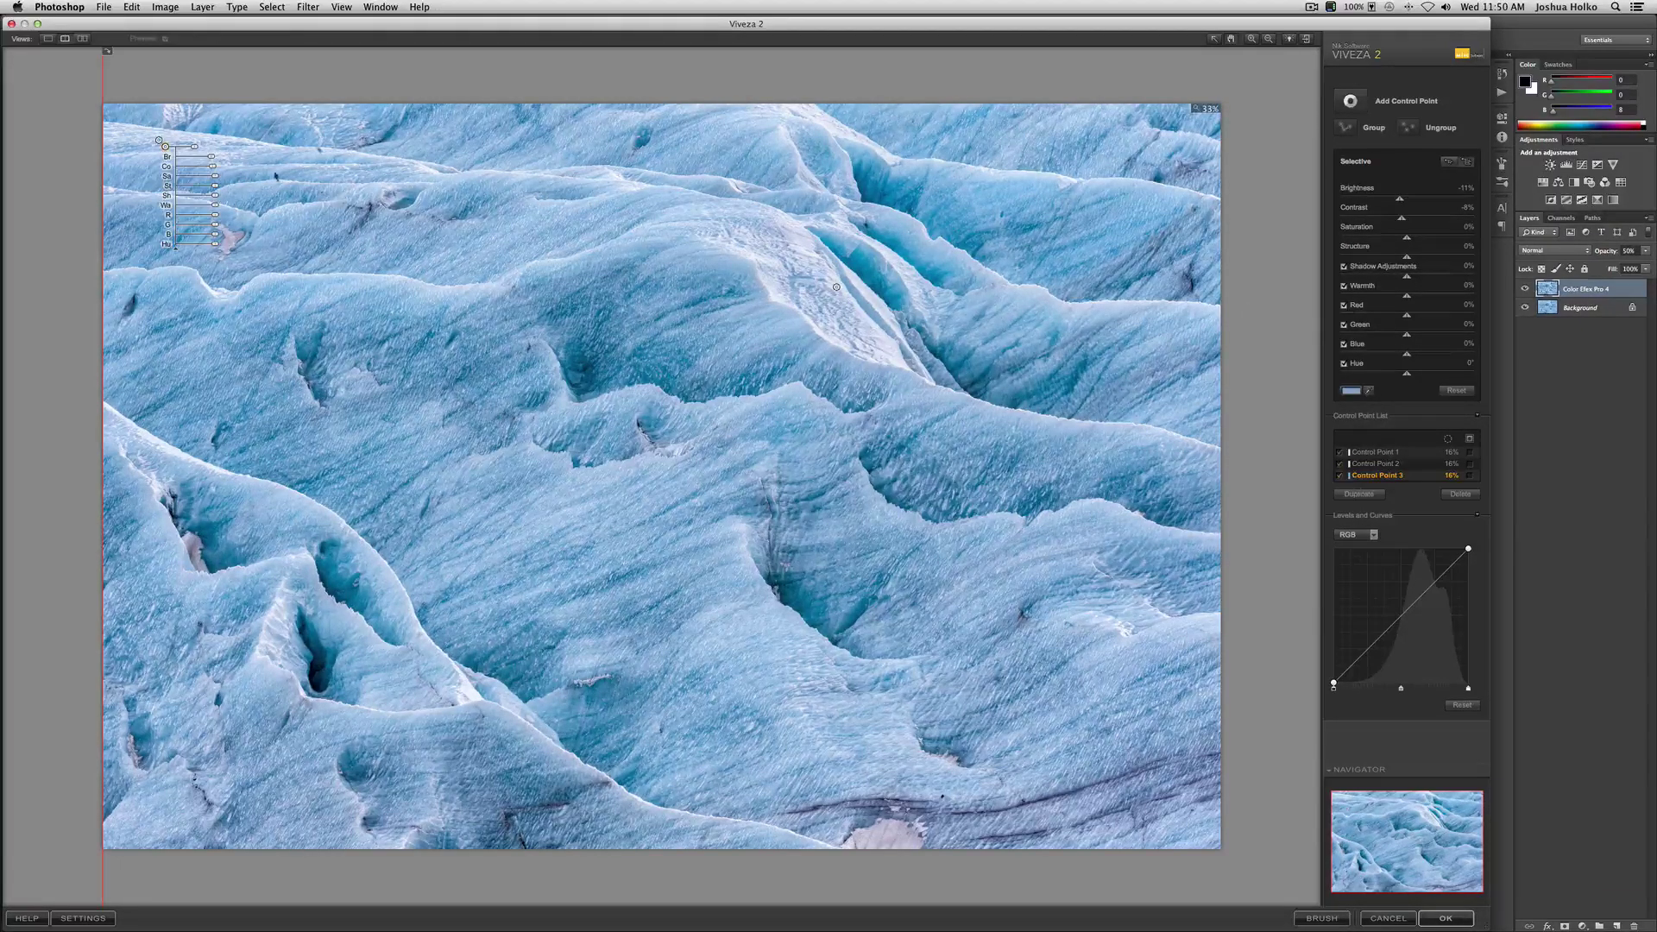
{"action": "left_click_drag", "start_coordinate": [165, 145], "coordinate": [934, 617]}
{"action": "left_click_drag", "start_coordinate": [1168, 818], "coordinate": [1177, 824]}
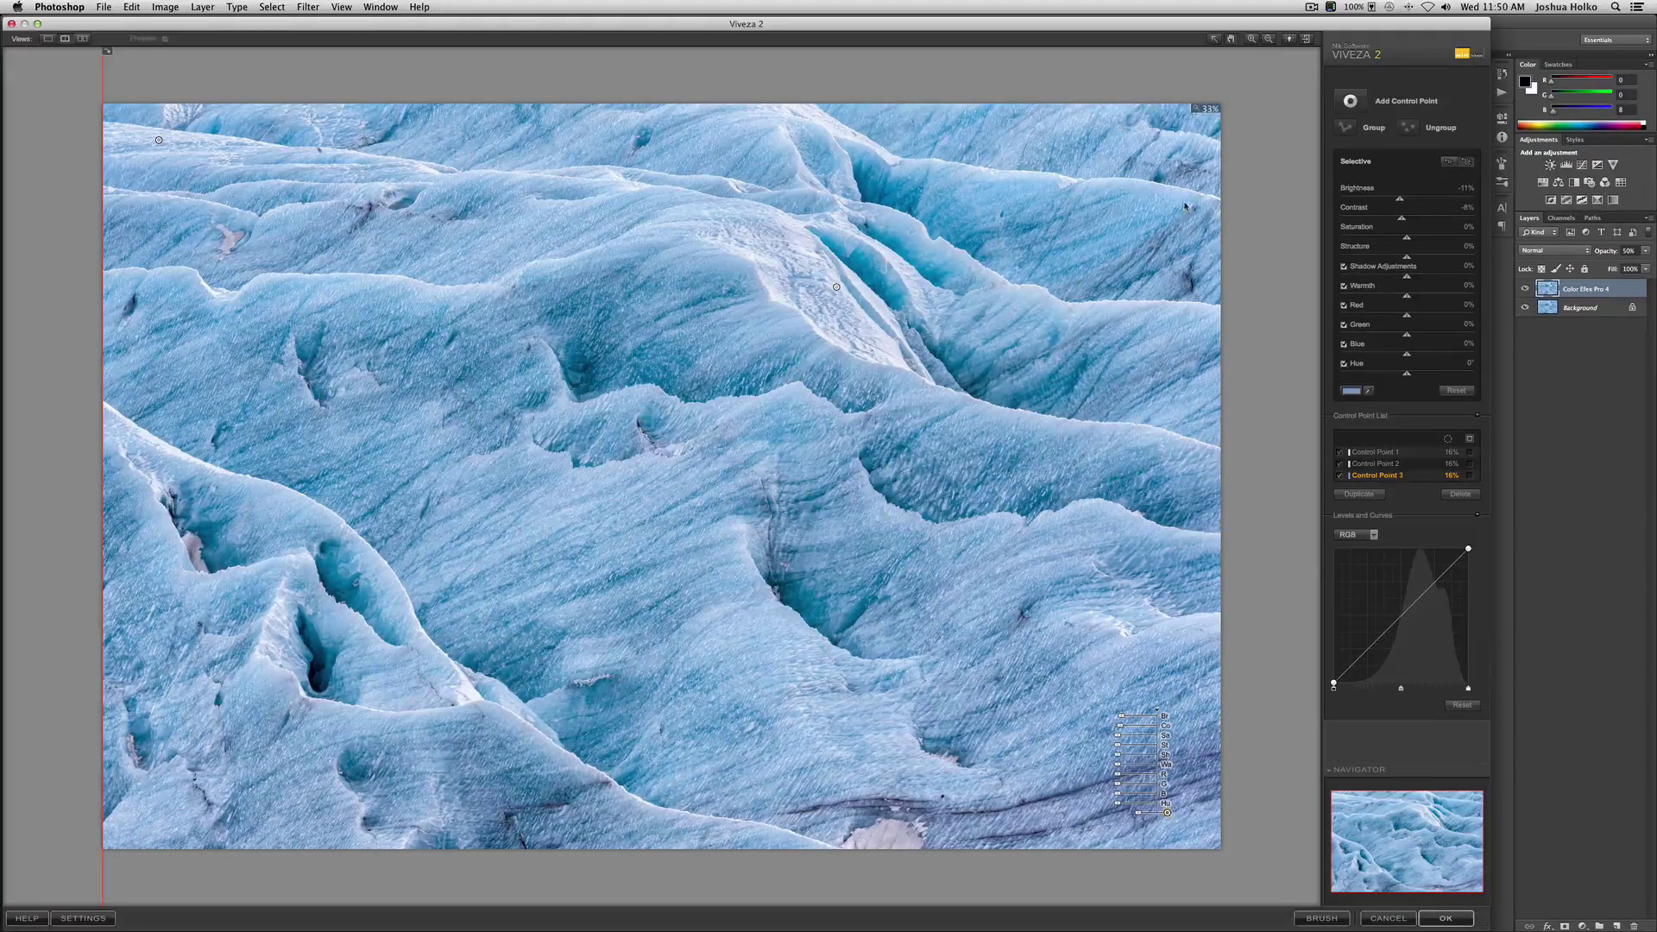
Duplicate the control point two more times, placing the copies in the photo's lower-left and upper-right corners
{"action": "left_click", "coordinate": [1379, 502]}
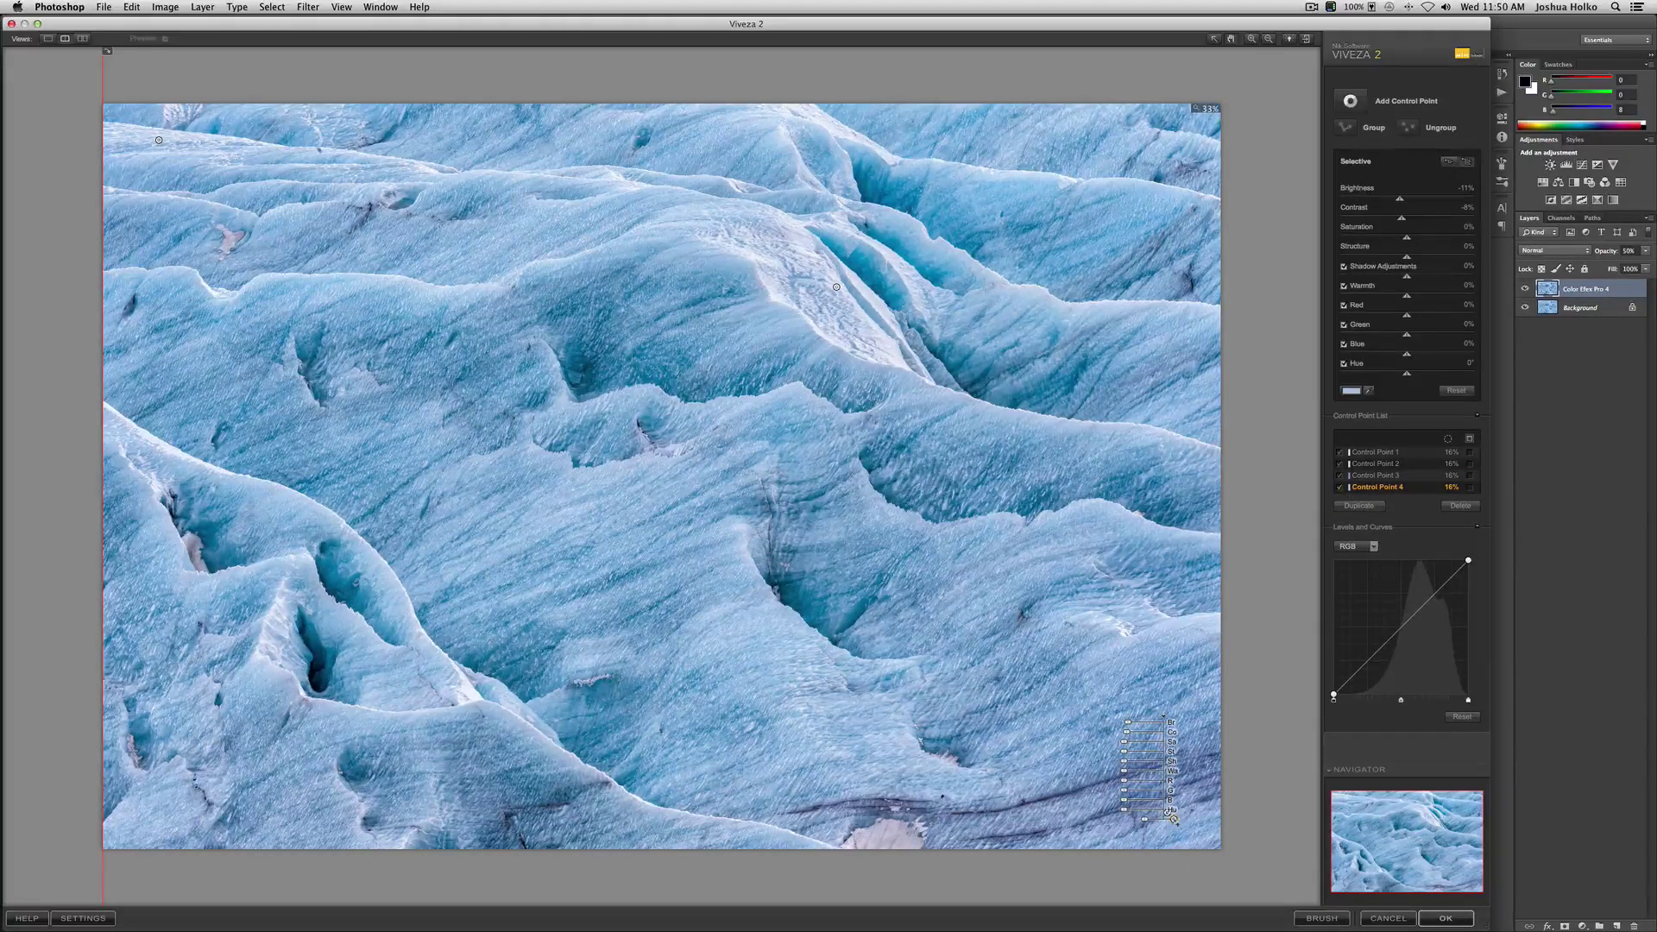
{"action": "left_click_drag", "start_coordinate": [1174, 818], "coordinate": [138, 834]}
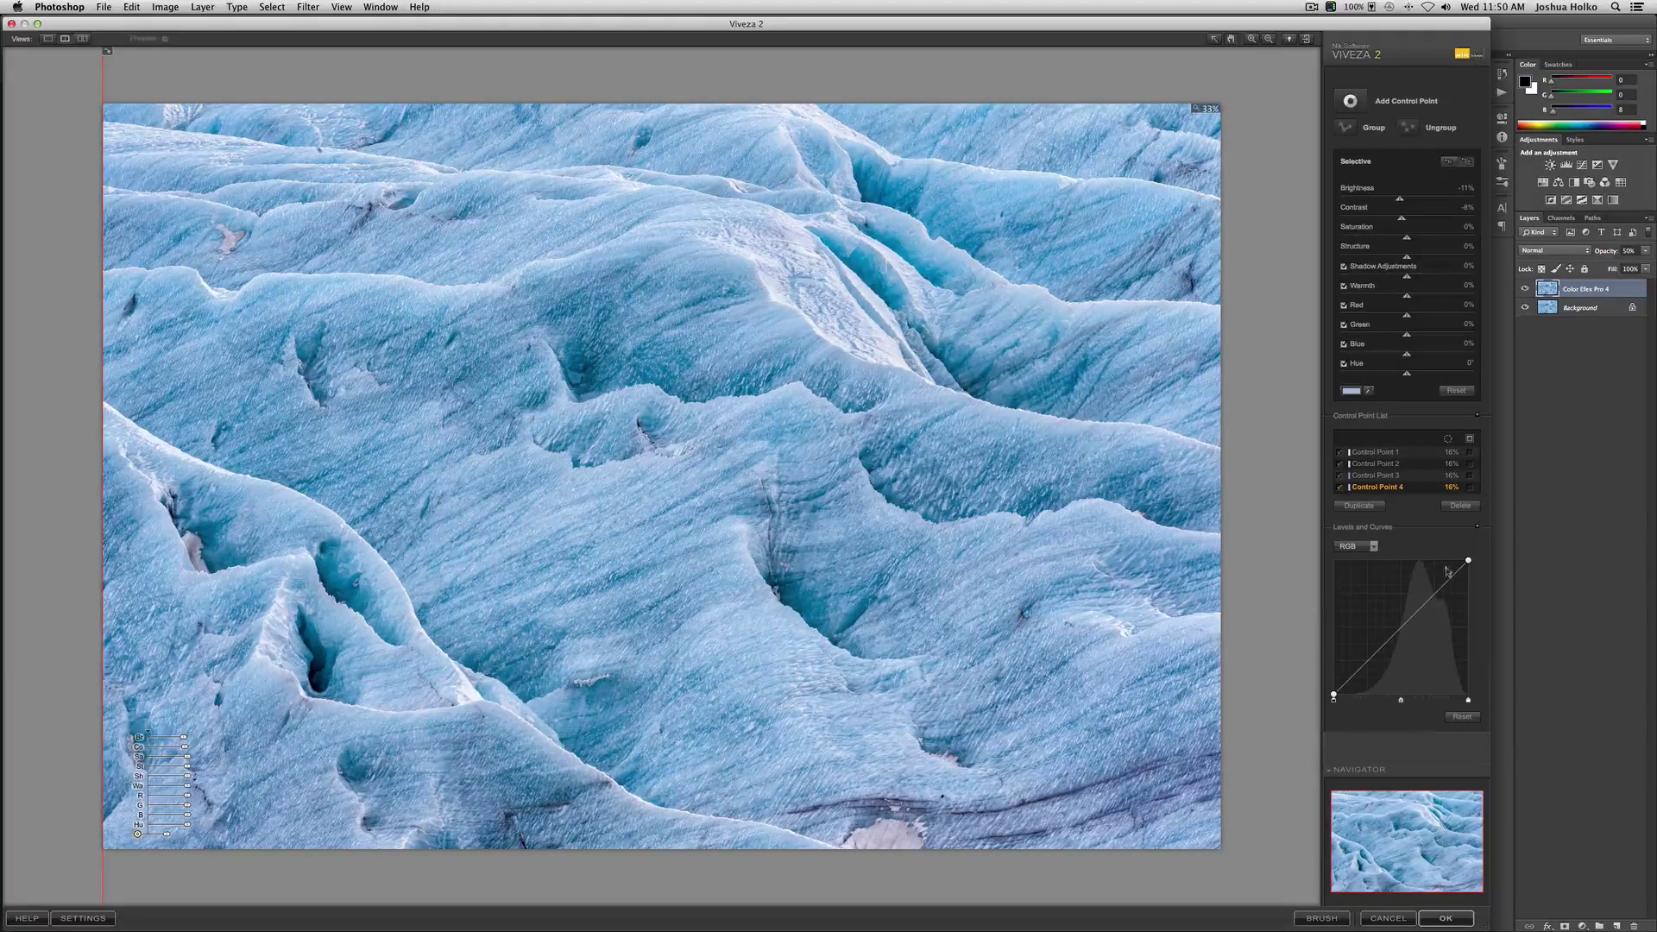
{"action": "left_click", "coordinate": [1360, 506]}
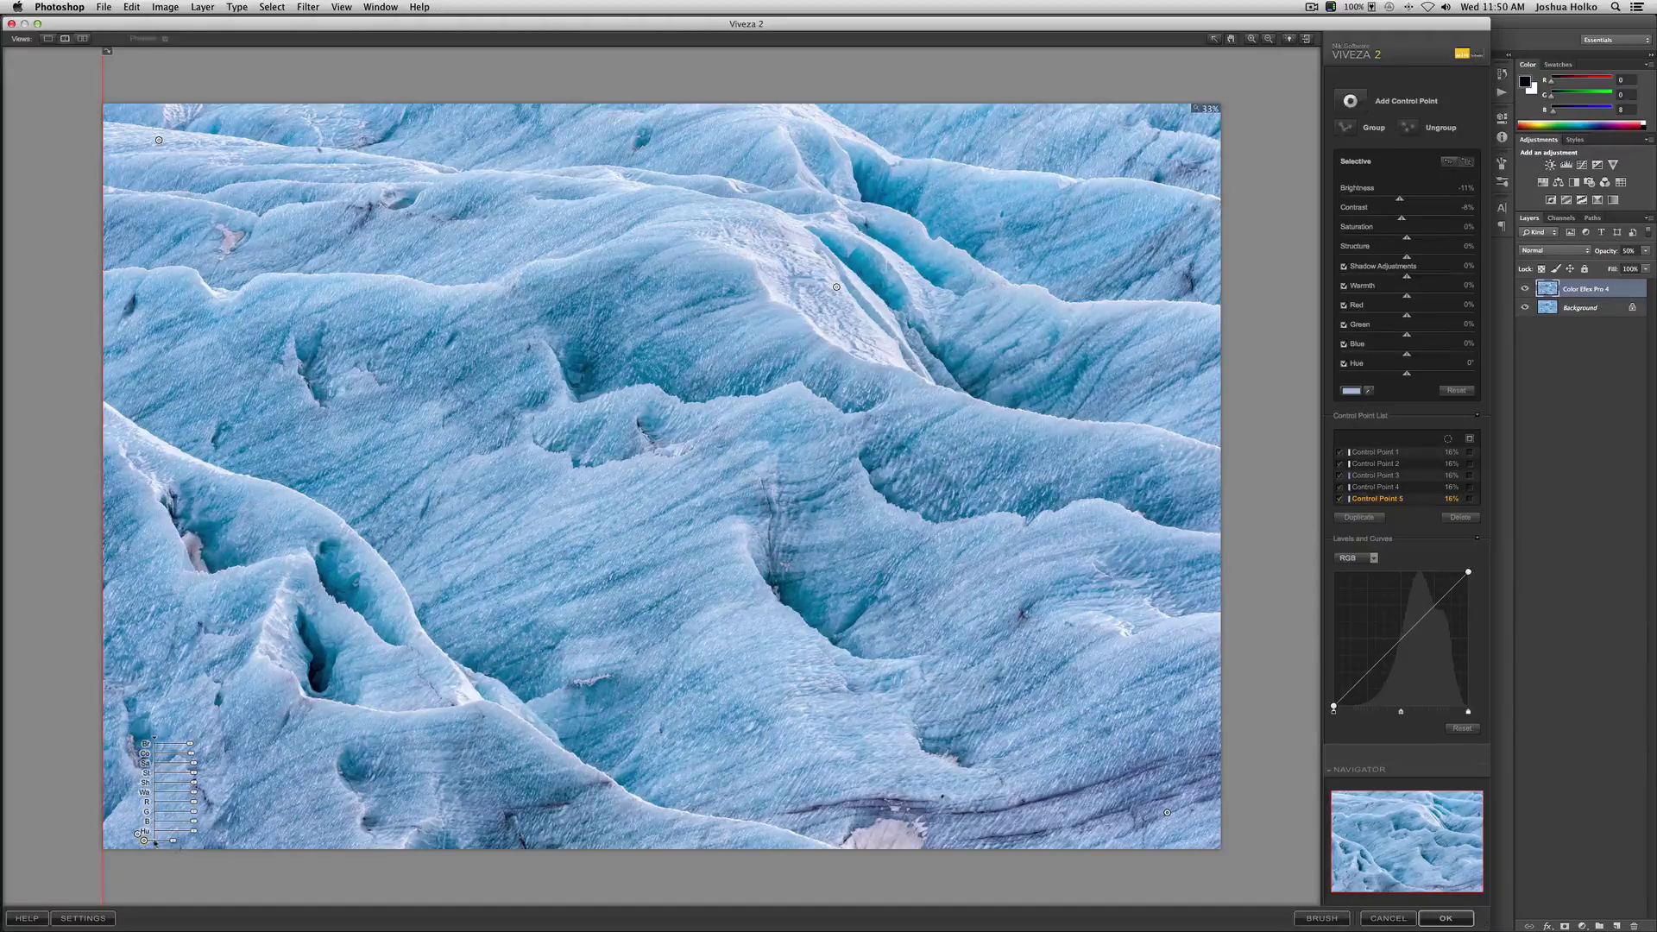
{"action": "left_click_drag", "start_coordinate": [144, 839], "coordinate": [1158, 158]}
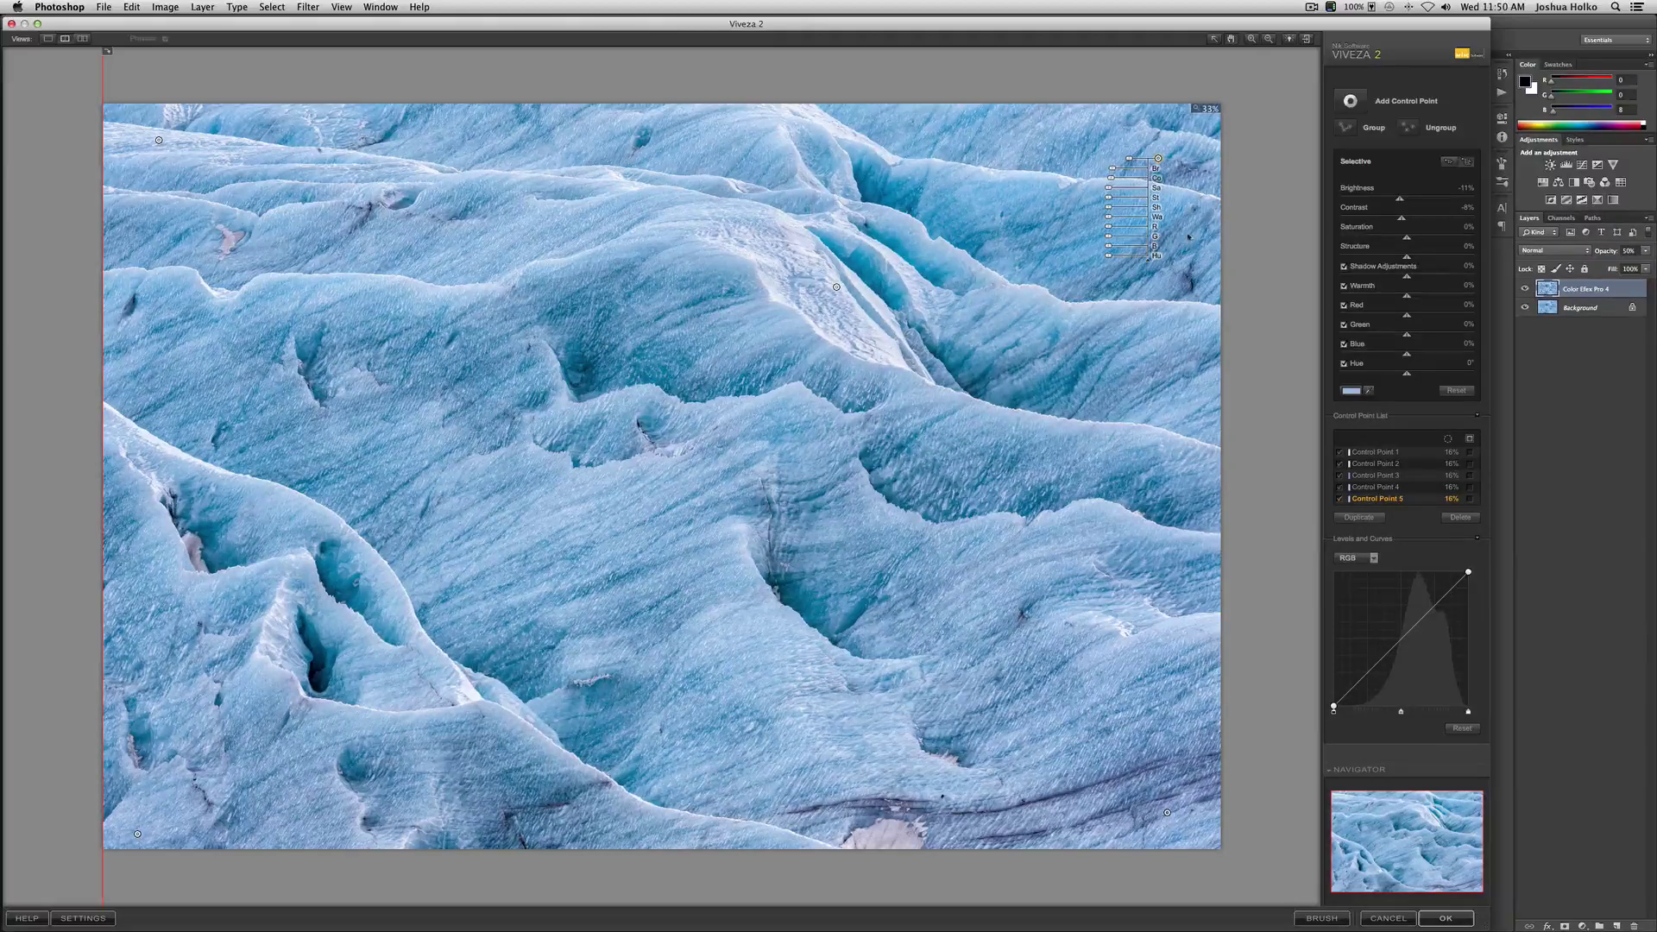
Apply the Viveza 2 adjustments and compare the Background layer alone with all layers visible
{"action": "left_click", "coordinate": [1430, 919]}
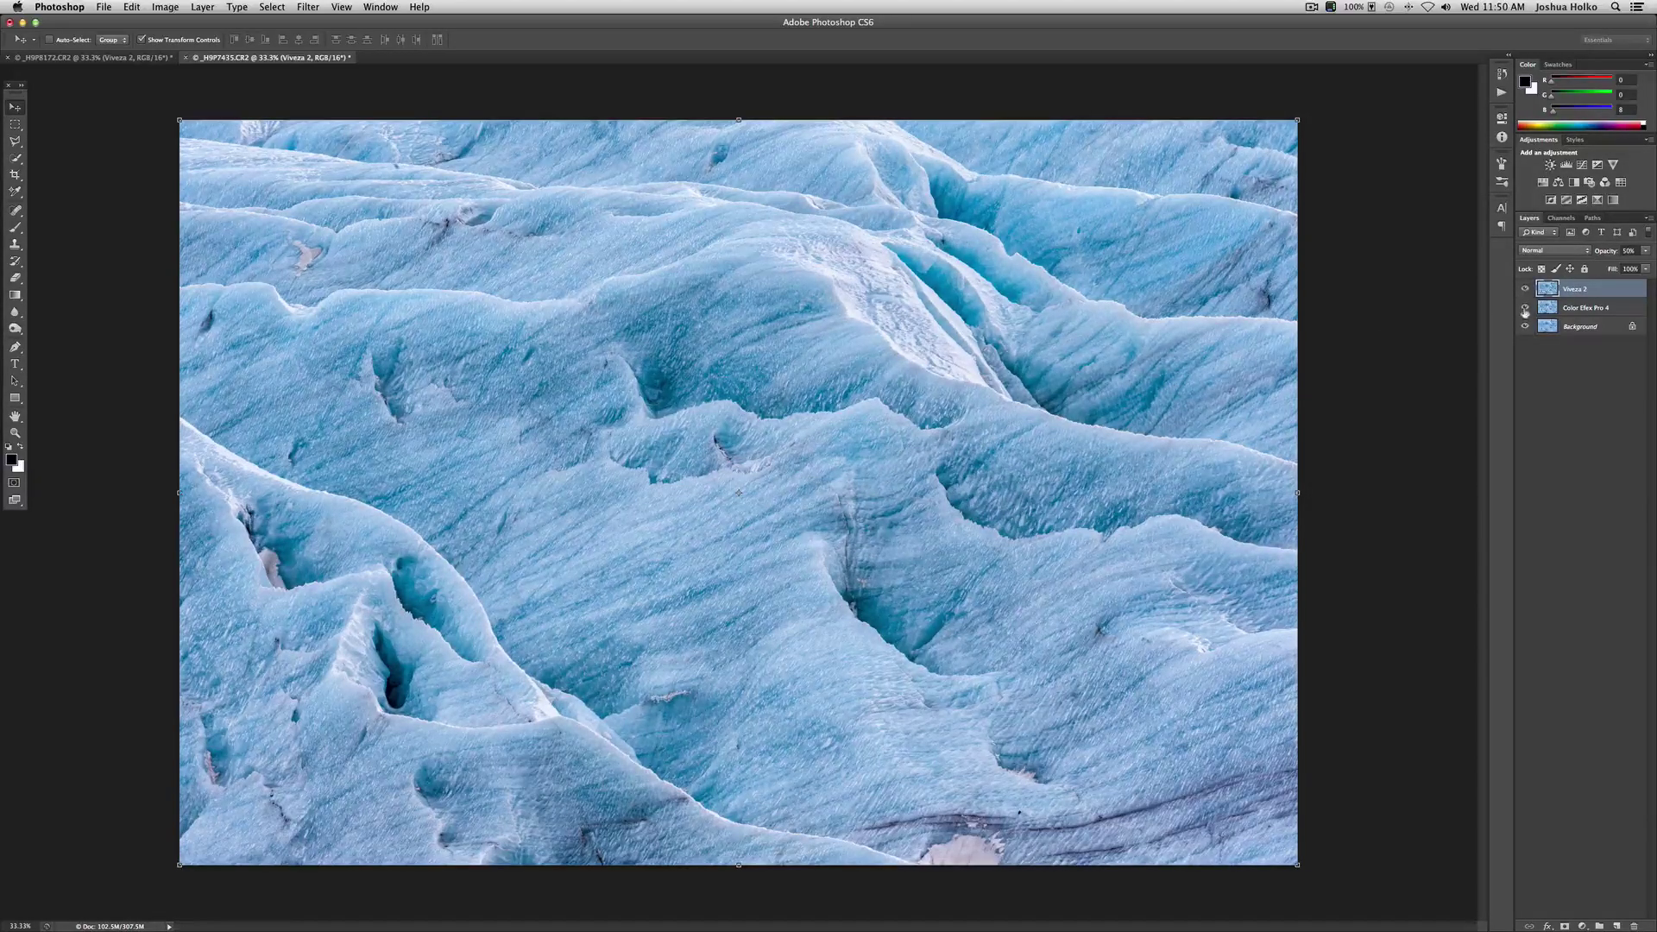
{"action": "left_click", "coordinate": [1525, 326], "text": "alt"}
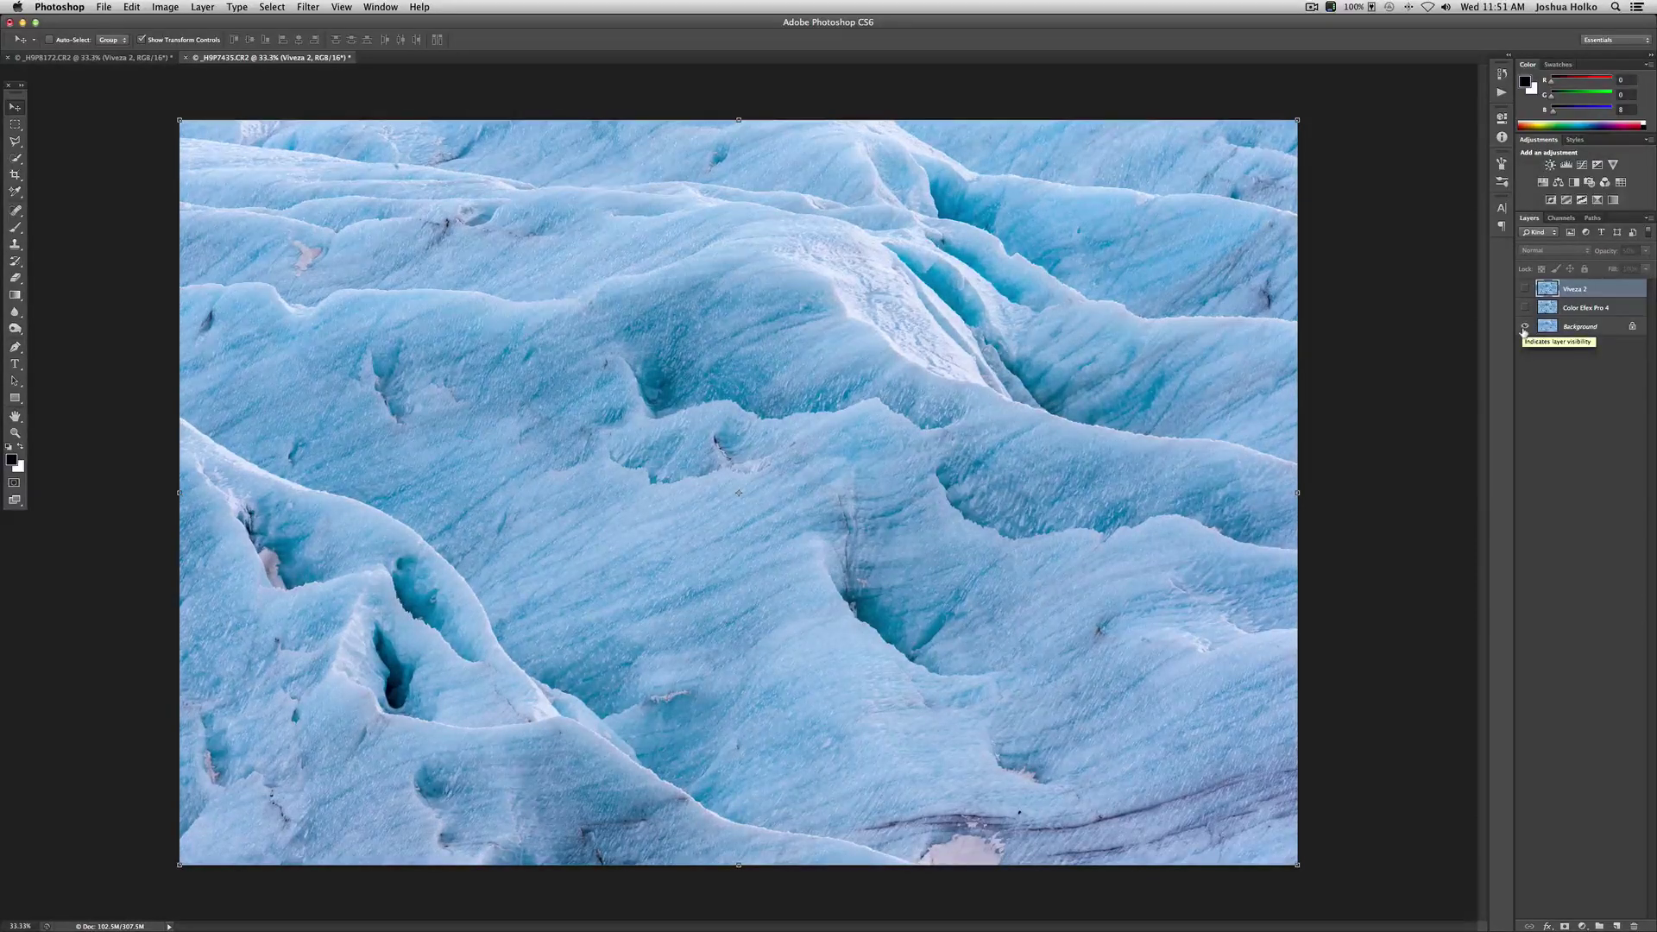
{"action": "left_click", "coordinate": [1524, 326], "text": "alt"}
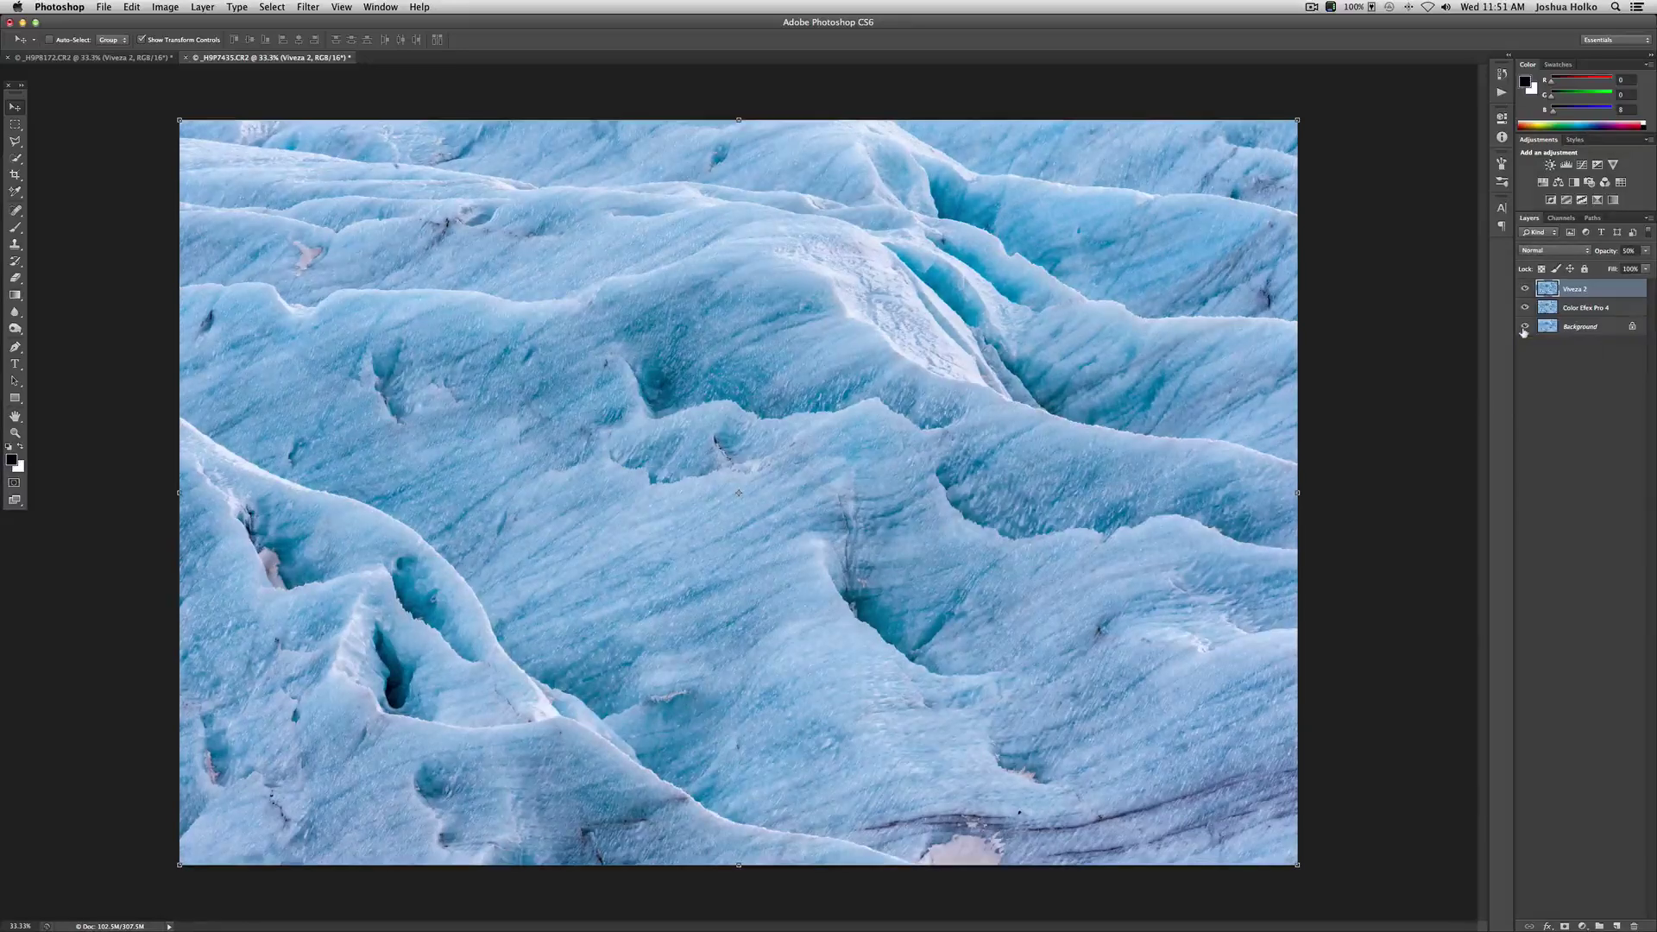